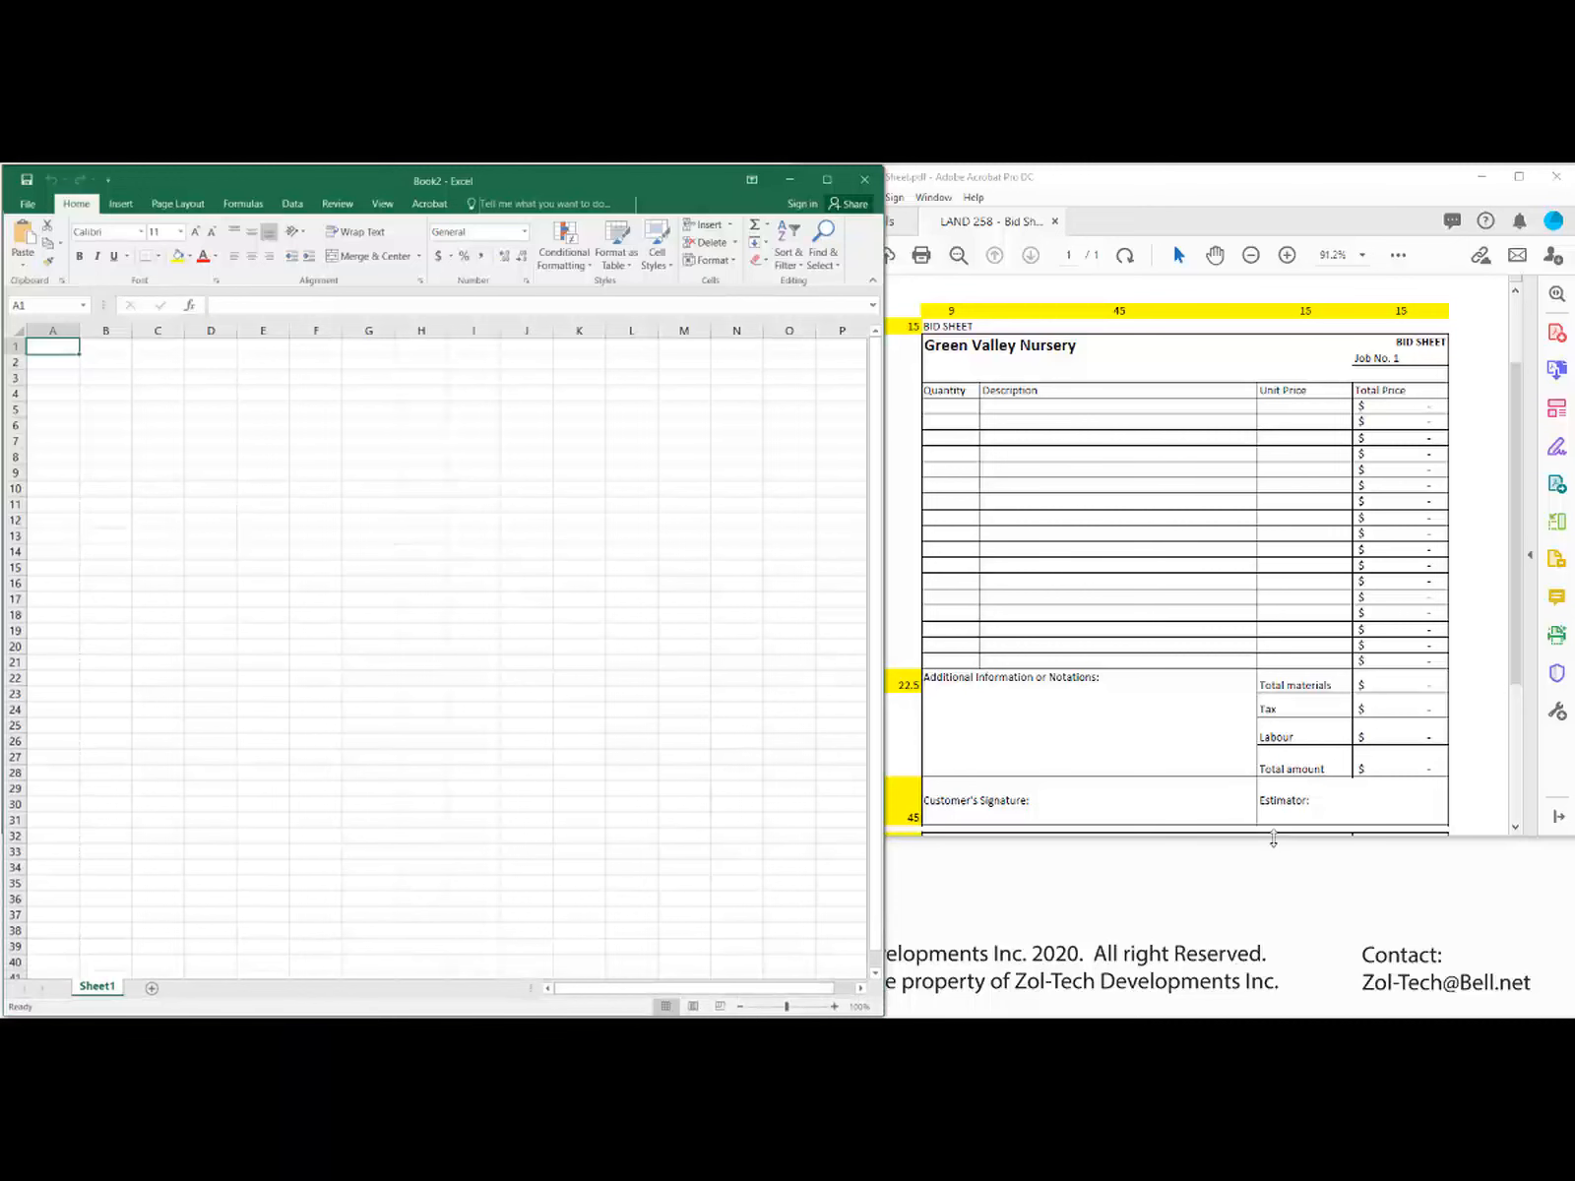
Step: Make the bid sheet PDF window taller and narrow the blank workbook window so both fit side by side
{"action": "left_click_drag", "start_coordinate": [1272, 837], "coordinate": [1286, 1016]}
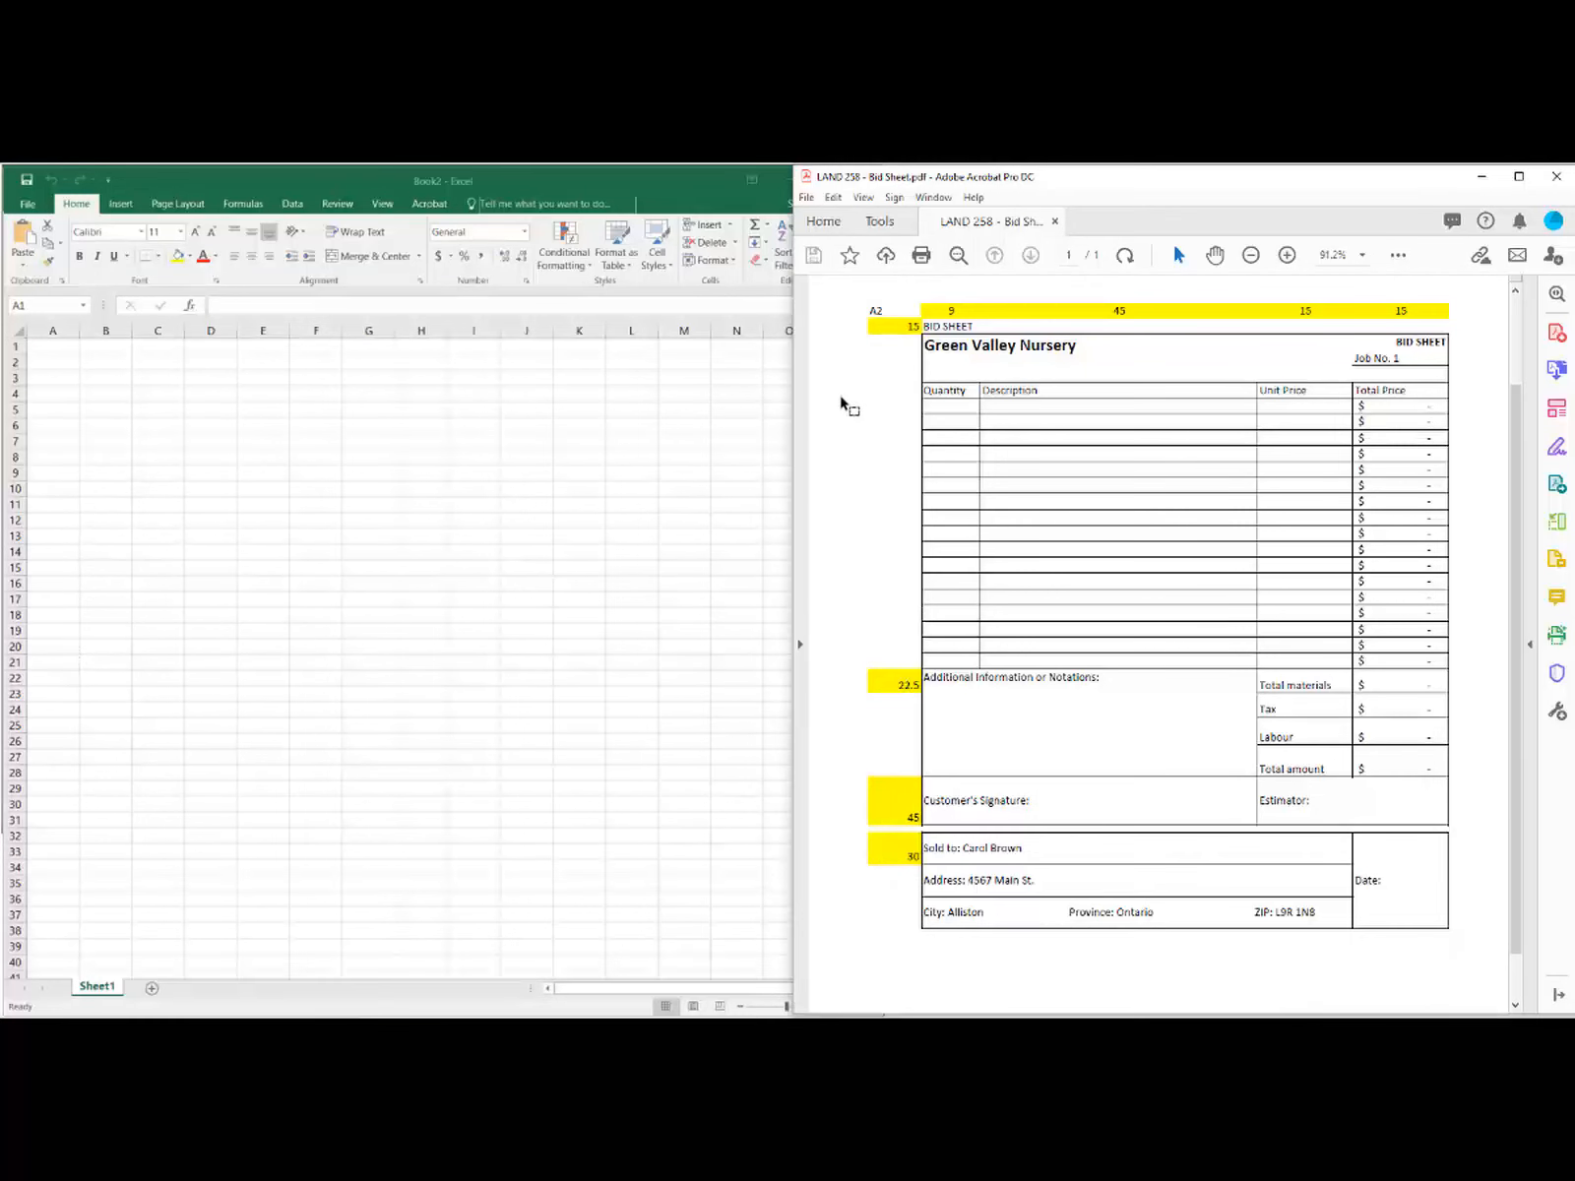
{"action": "left_click", "coordinate": [743, 438]}
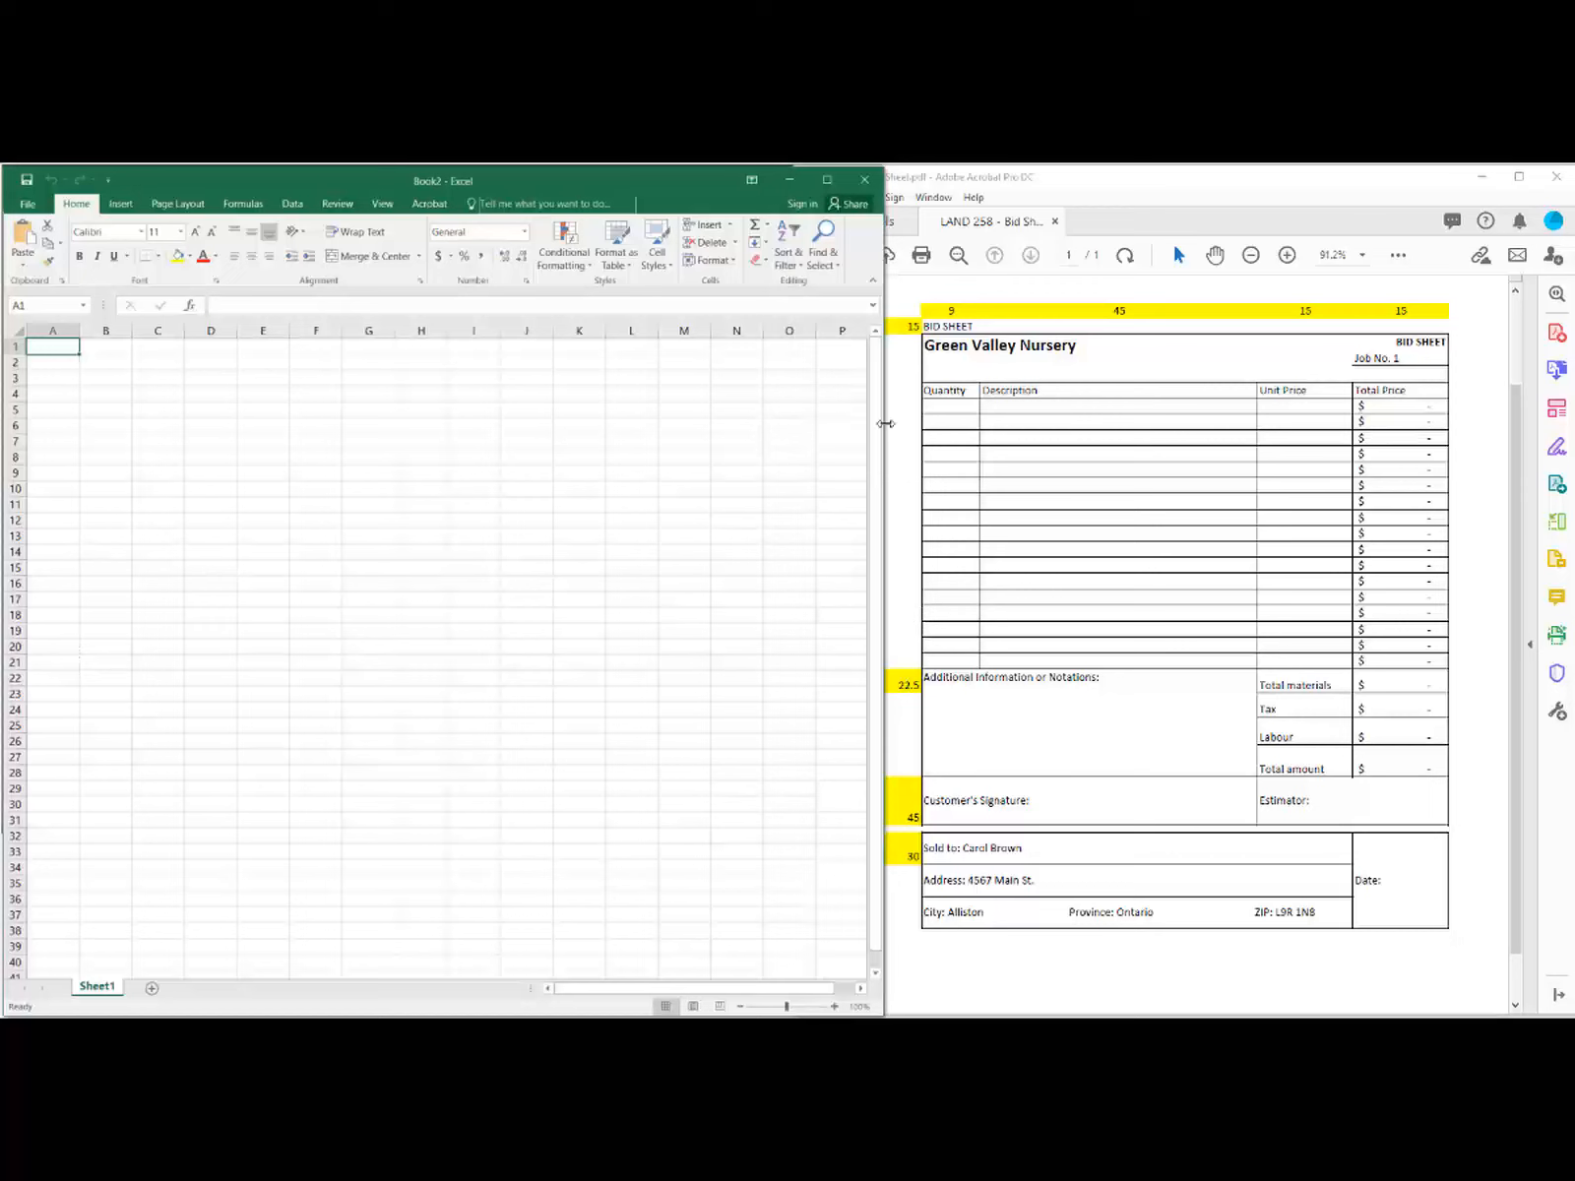
{"action": "left_click_drag", "start_coordinate": [882, 422], "coordinate": [852, 421]}
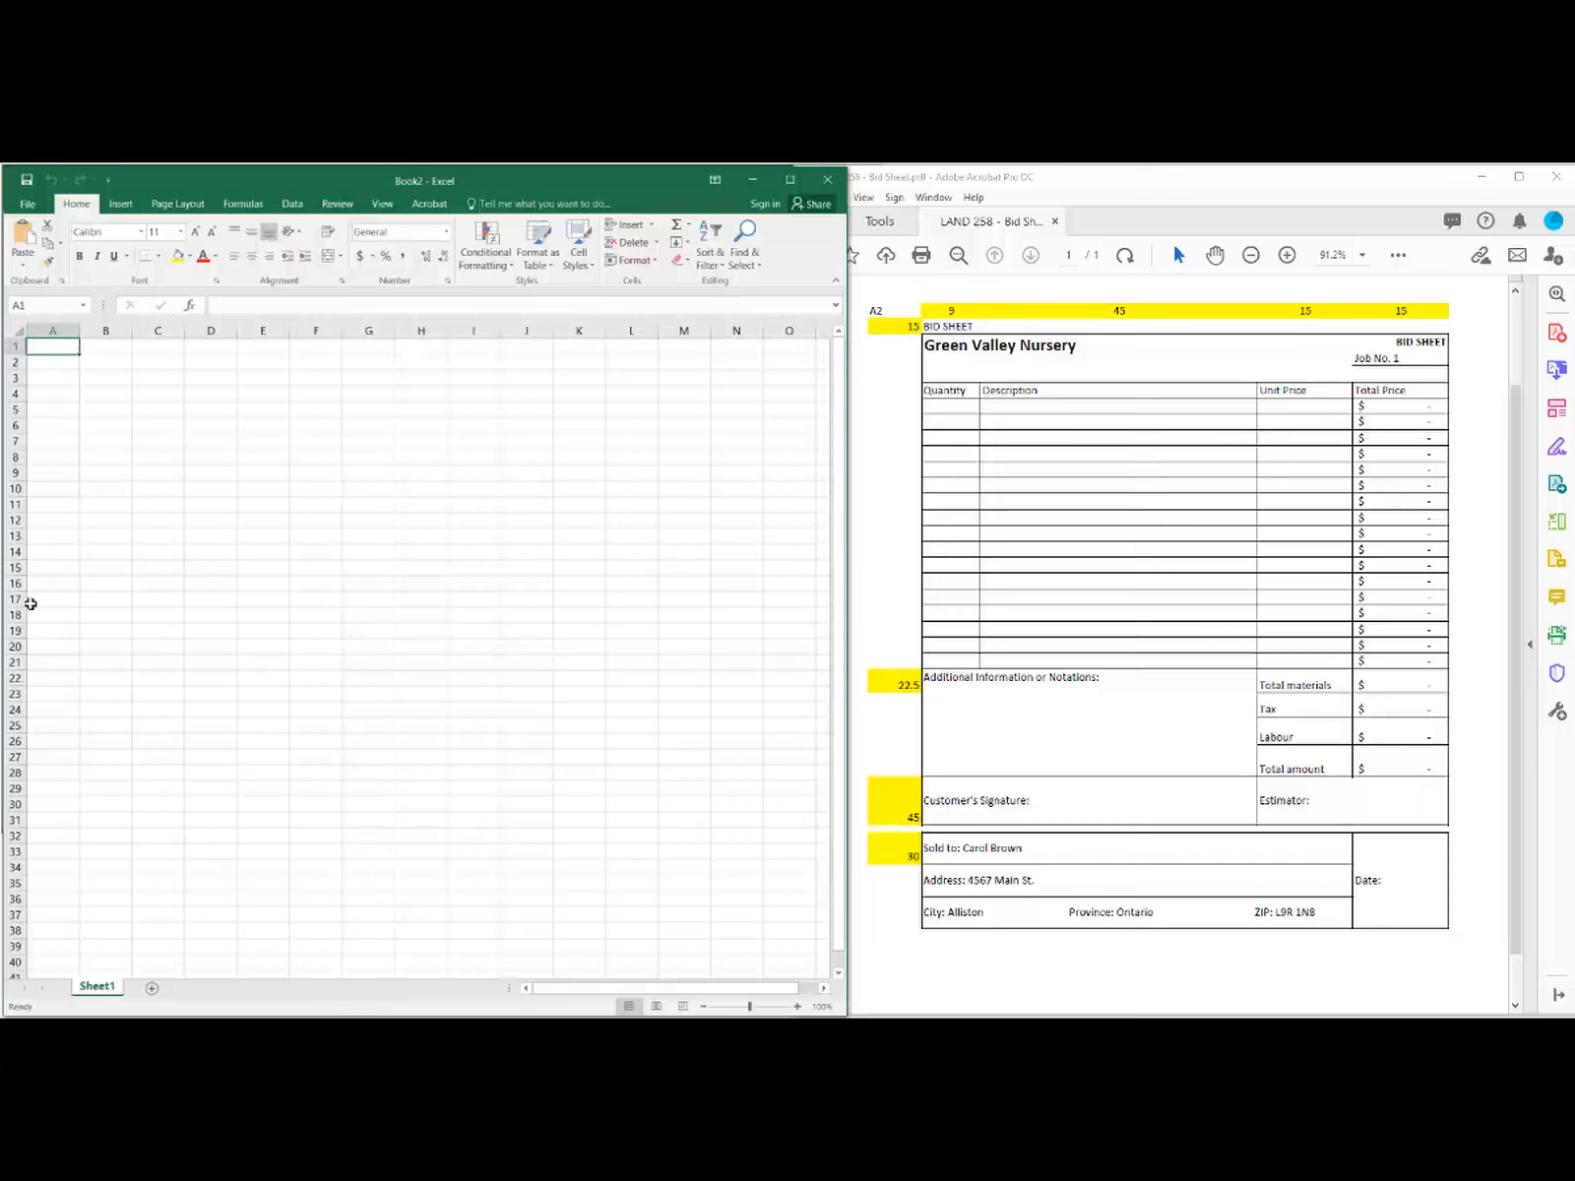
Step: Enter the paper size label "A2" in cell A2
{"action": "left_click", "coordinate": [48, 363]}
{"action": "type", "text": "A2"}
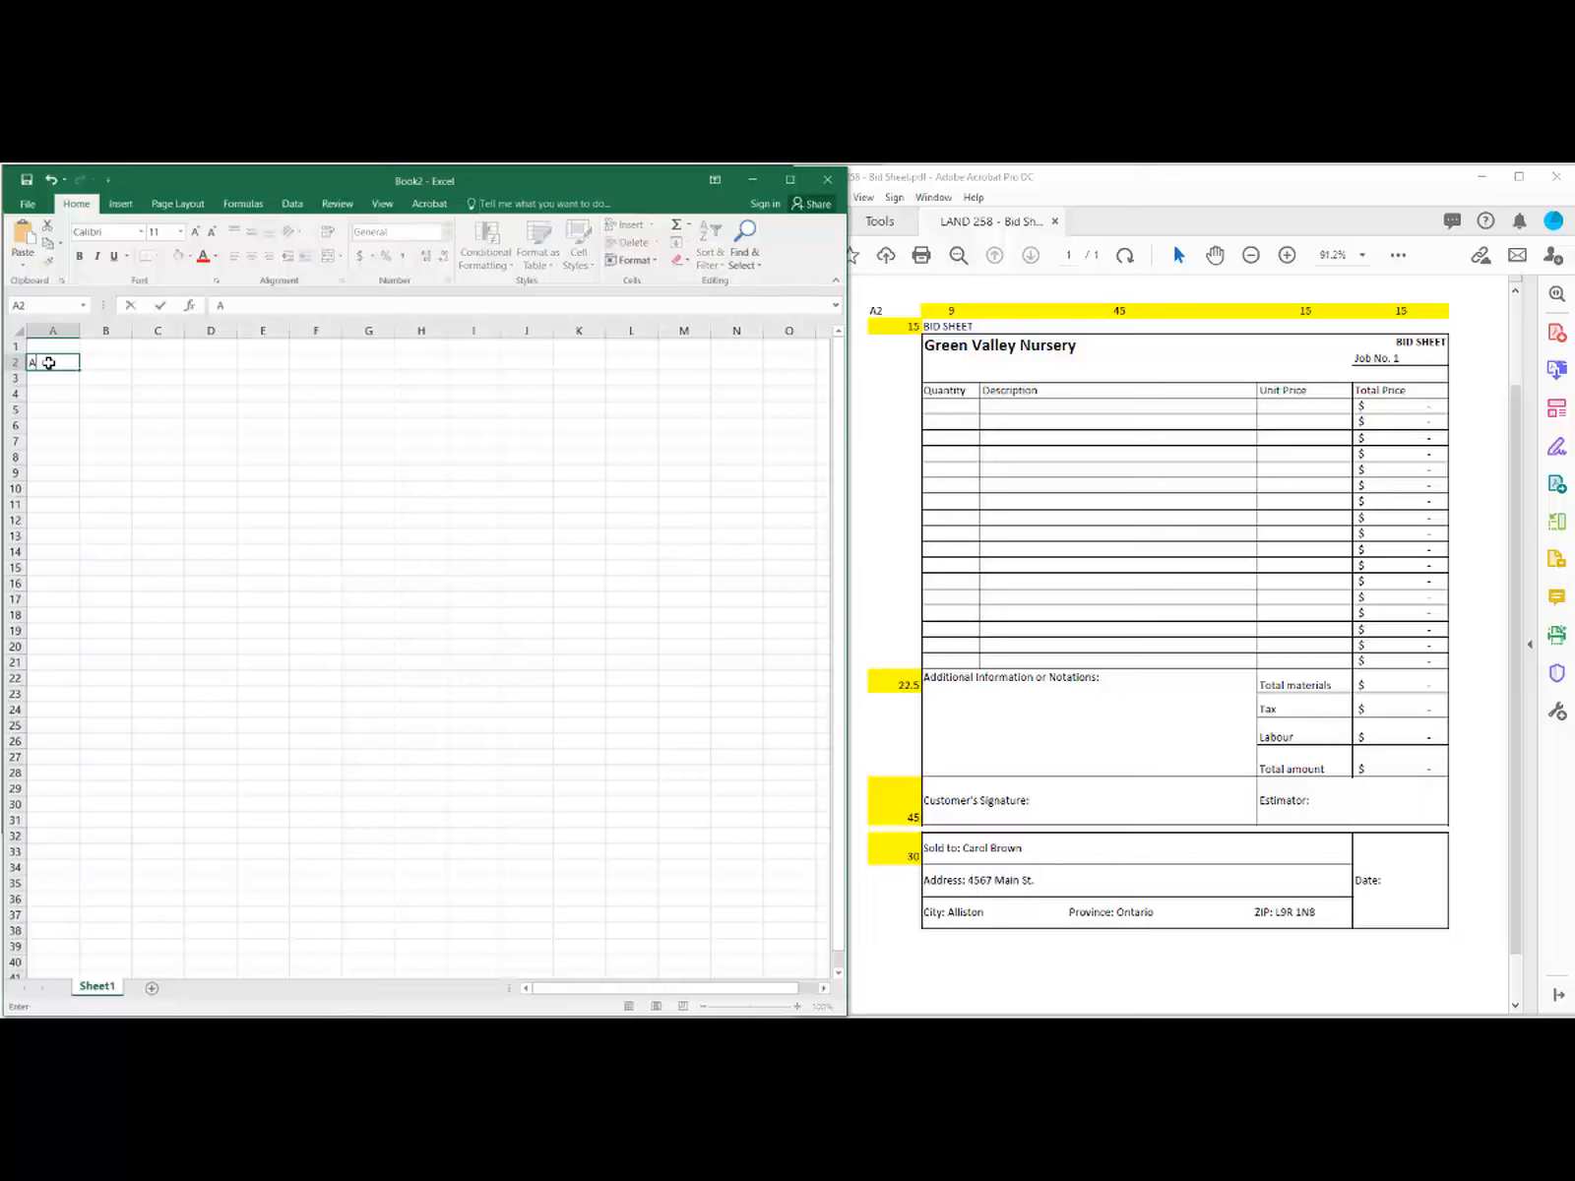
{"action": "left_click", "coordinate": [231, 304]}
{"action": "left_click", "coordinate": [49, 368]}
Step: Set the width of column B to 9
{"action": "left_click", "coordinate": [108, 330]}
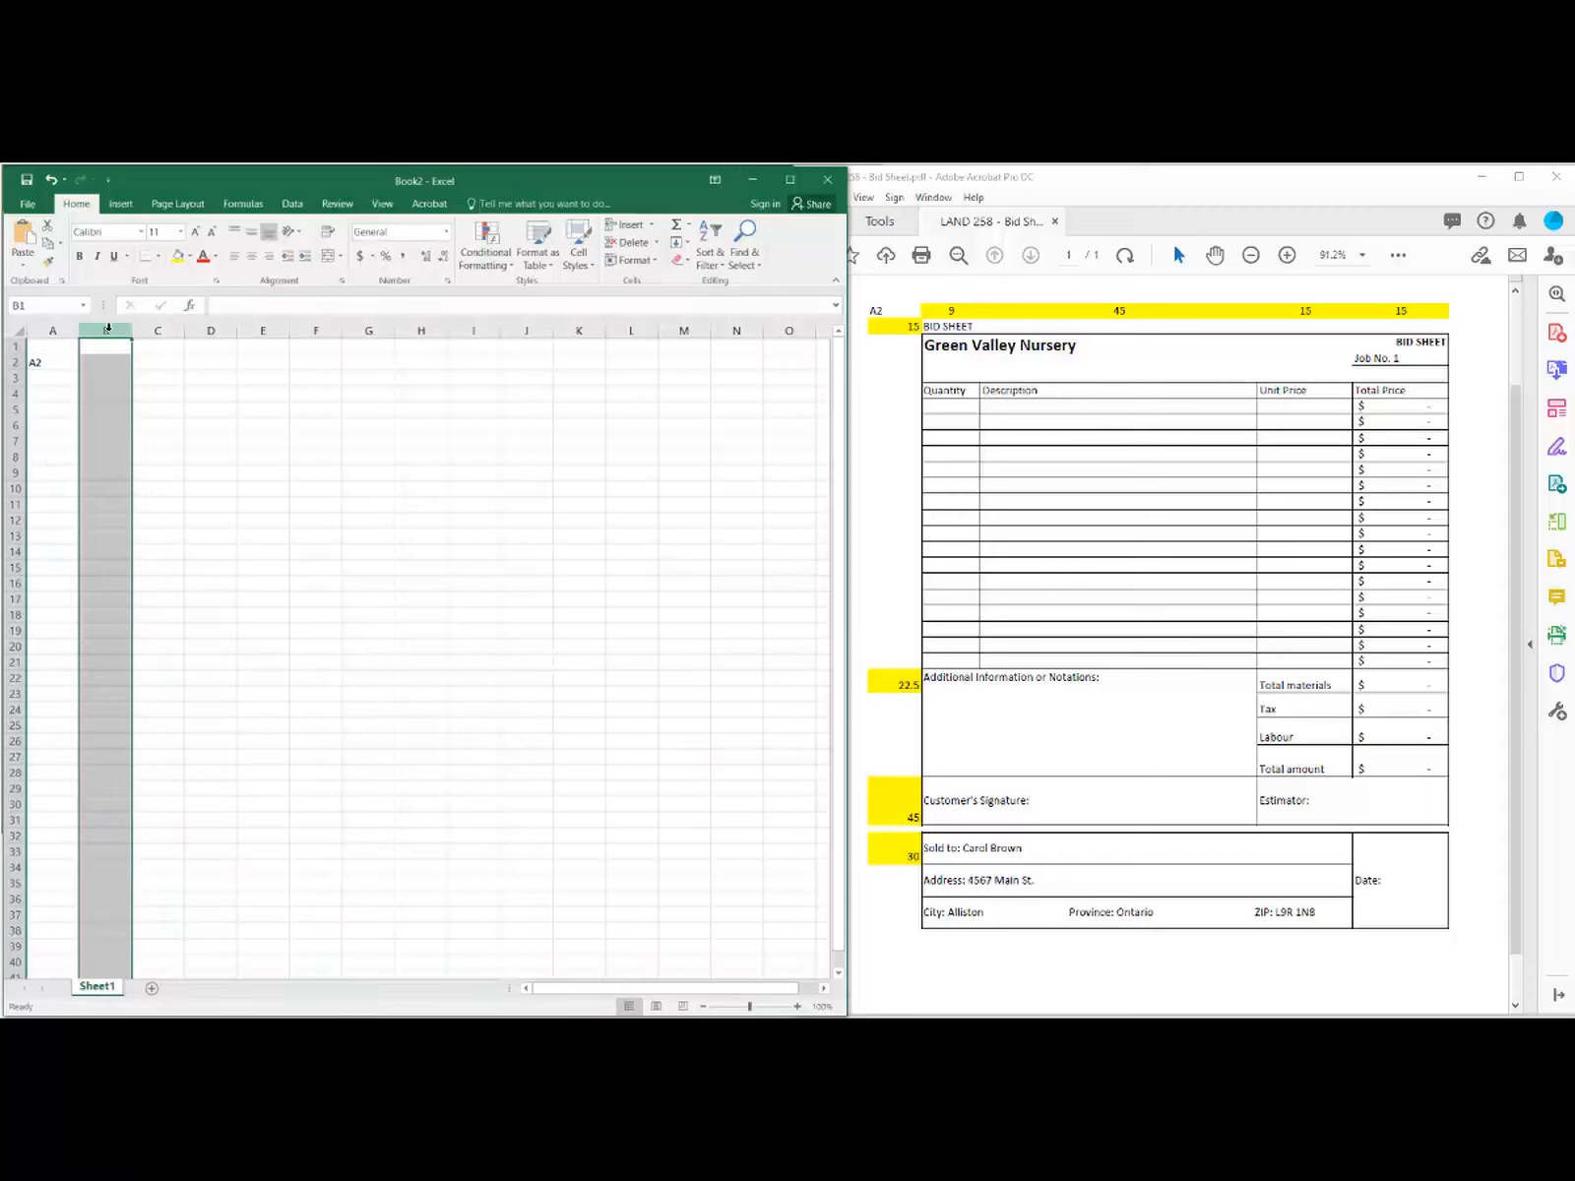
{"action": "right_click", "coordinate": [109, 330]}
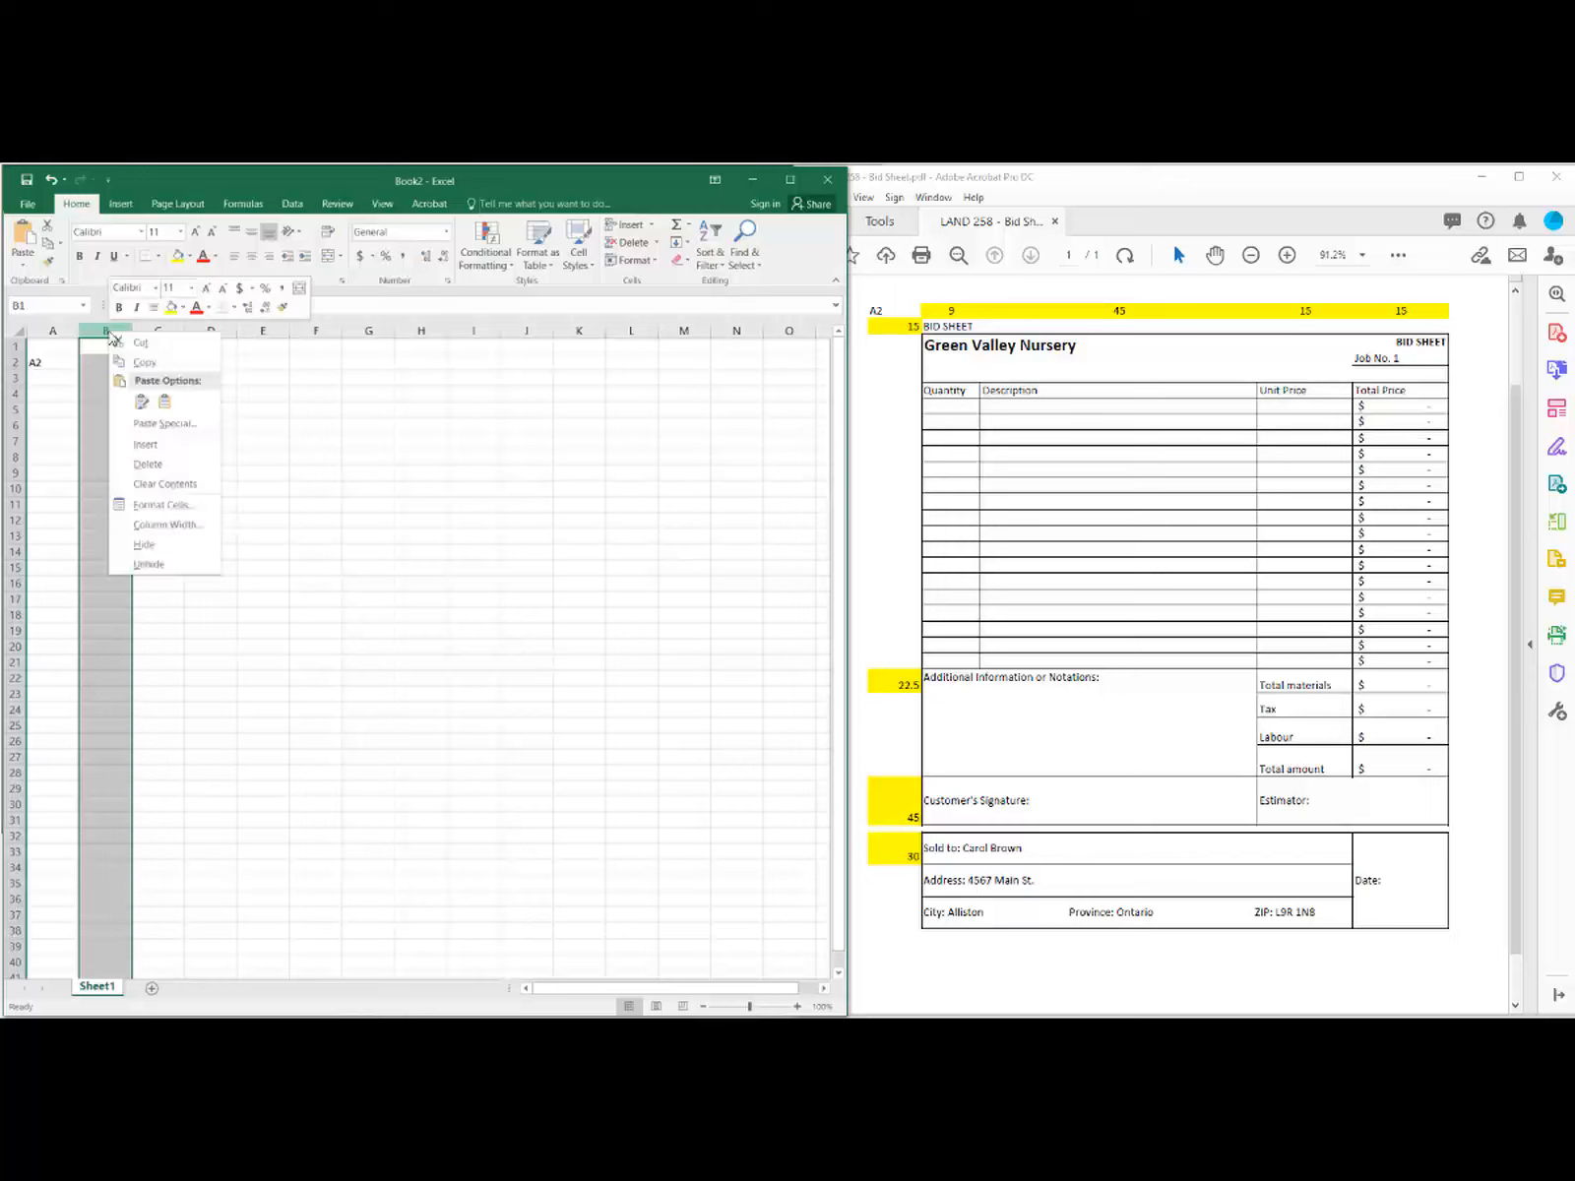
{"action": "left_click", "coordinate": [165, 527]}
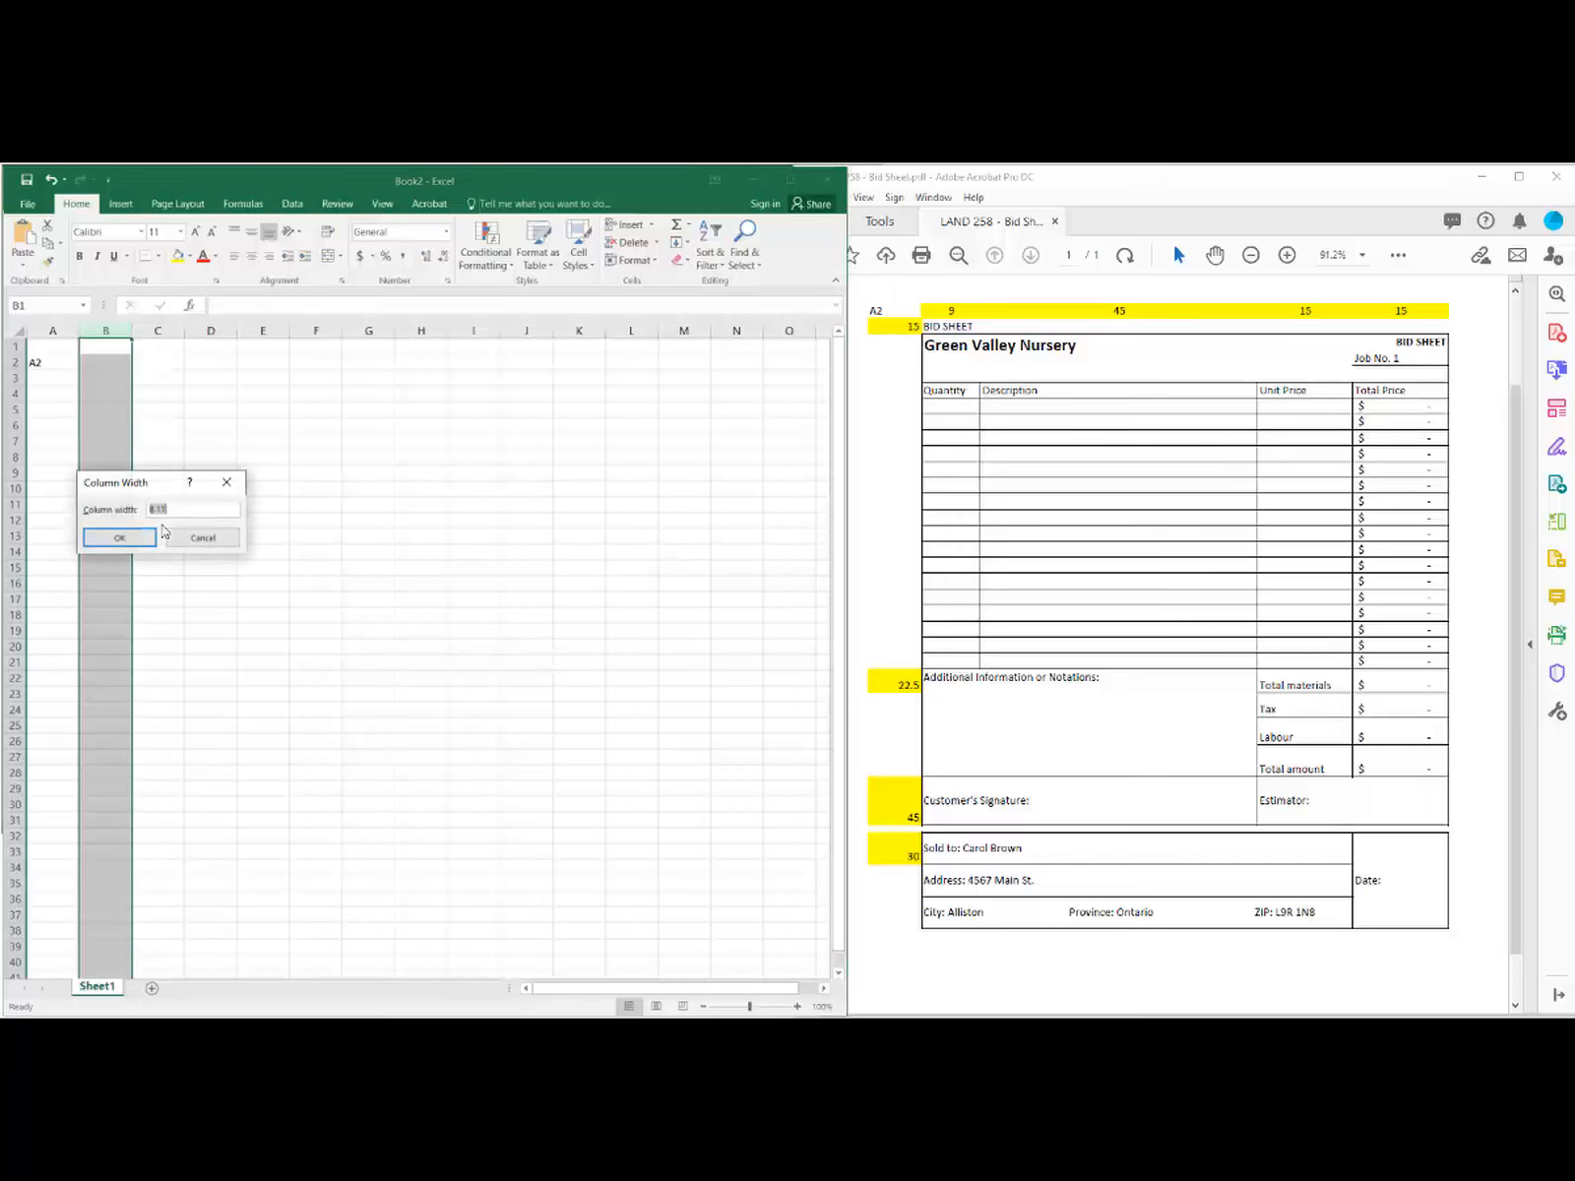
{"action": "type", "text": "9"}
{"action": "left_click", "coordinate": [122, 538]}
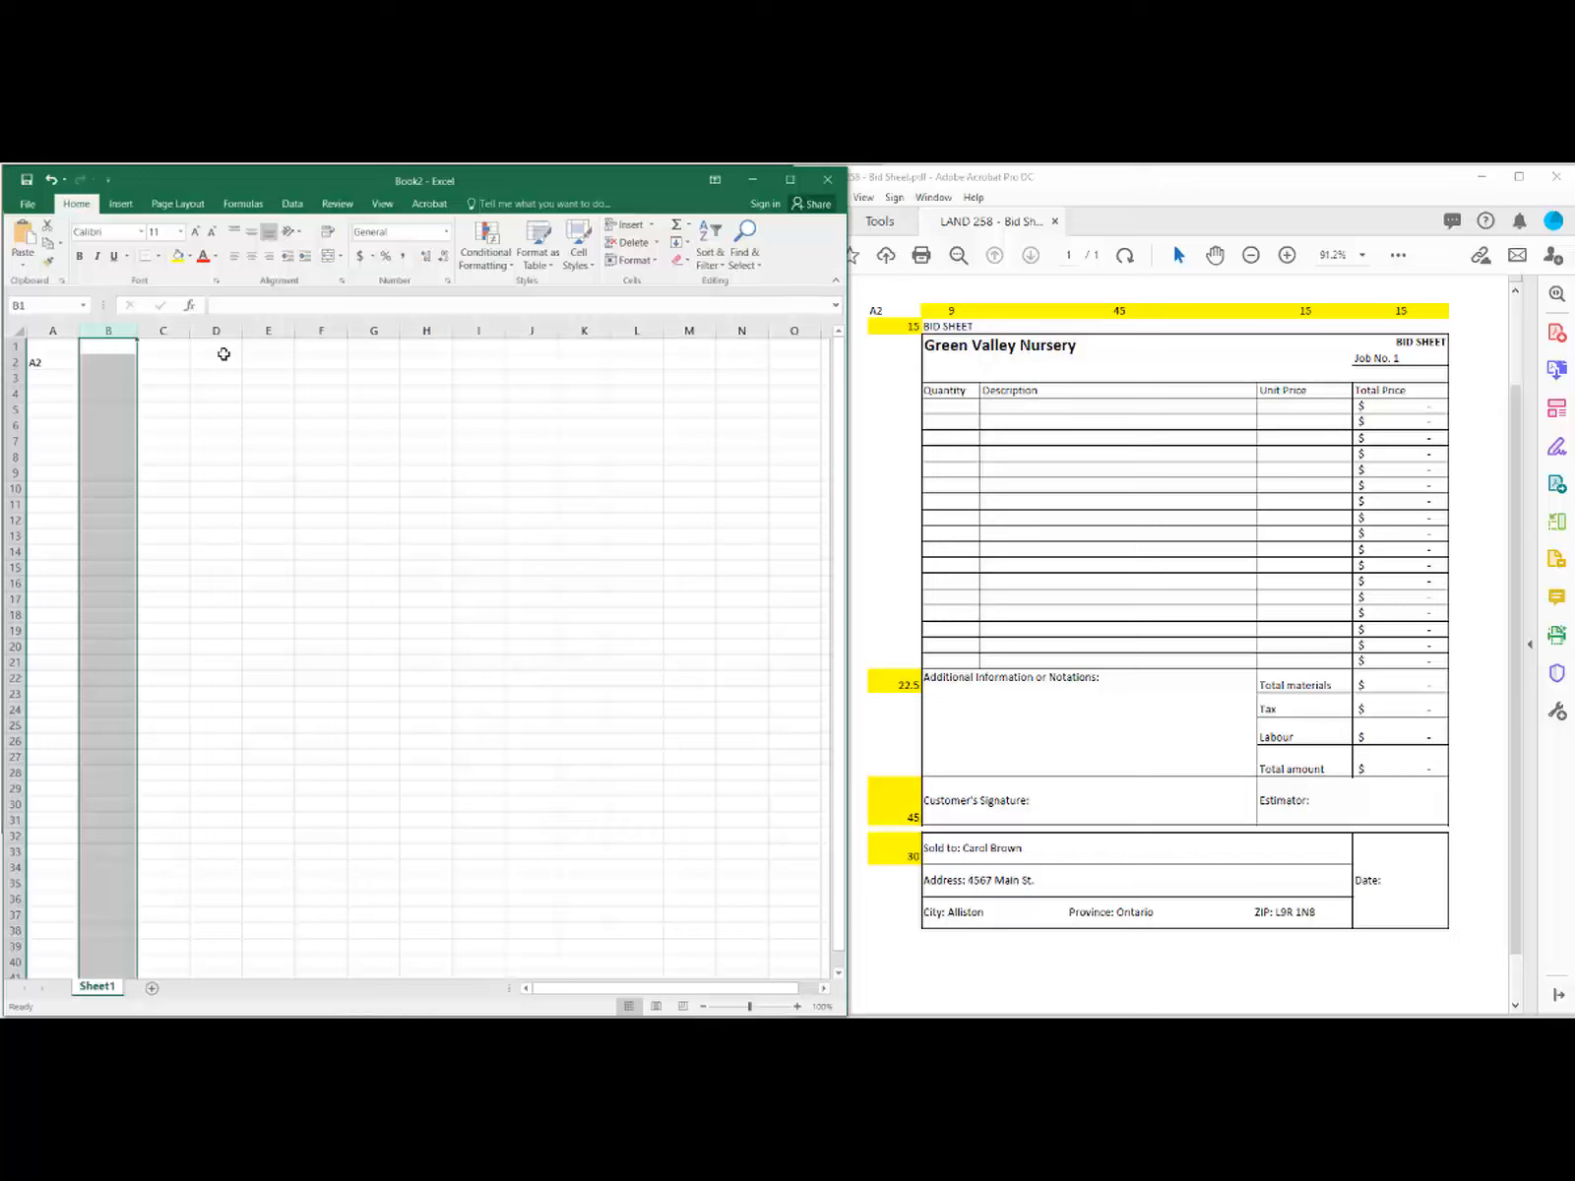
Step: Set the width of column C to 45
{"action": "left_click", "coordinate": [164, 330]}
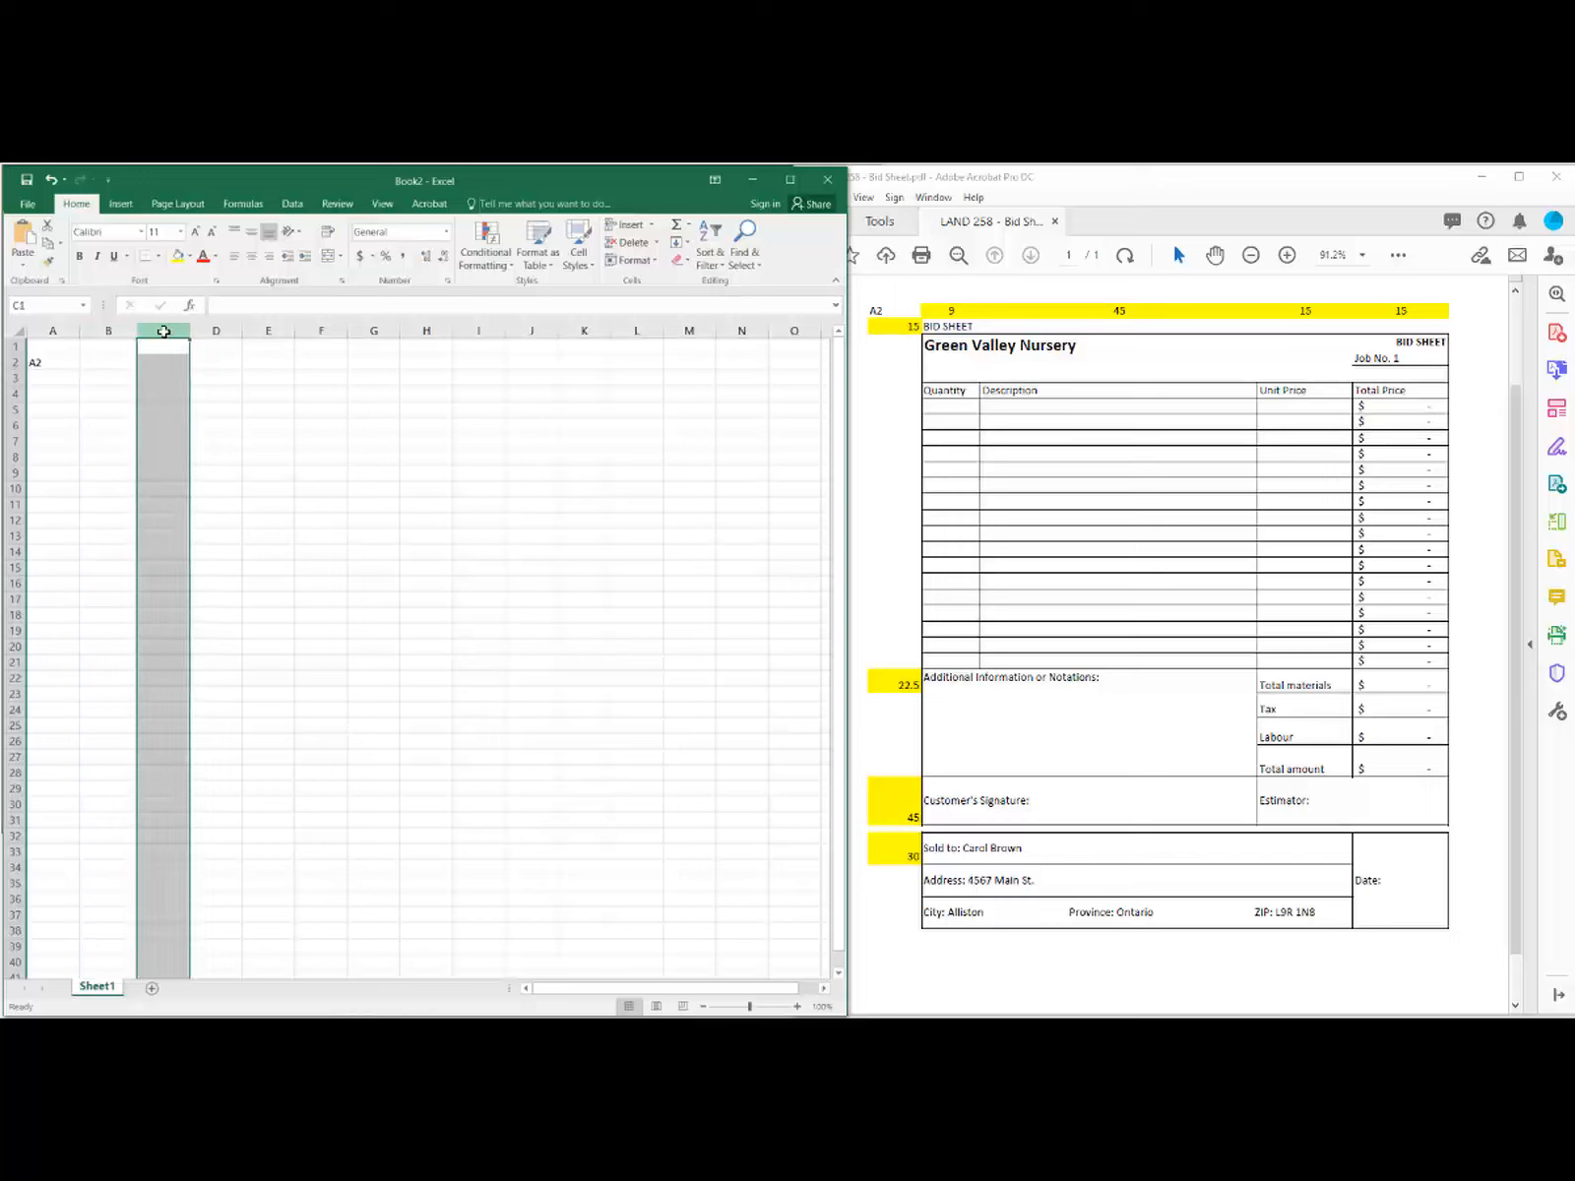
{"action": "right_click", "coordinate": [164, 331]}
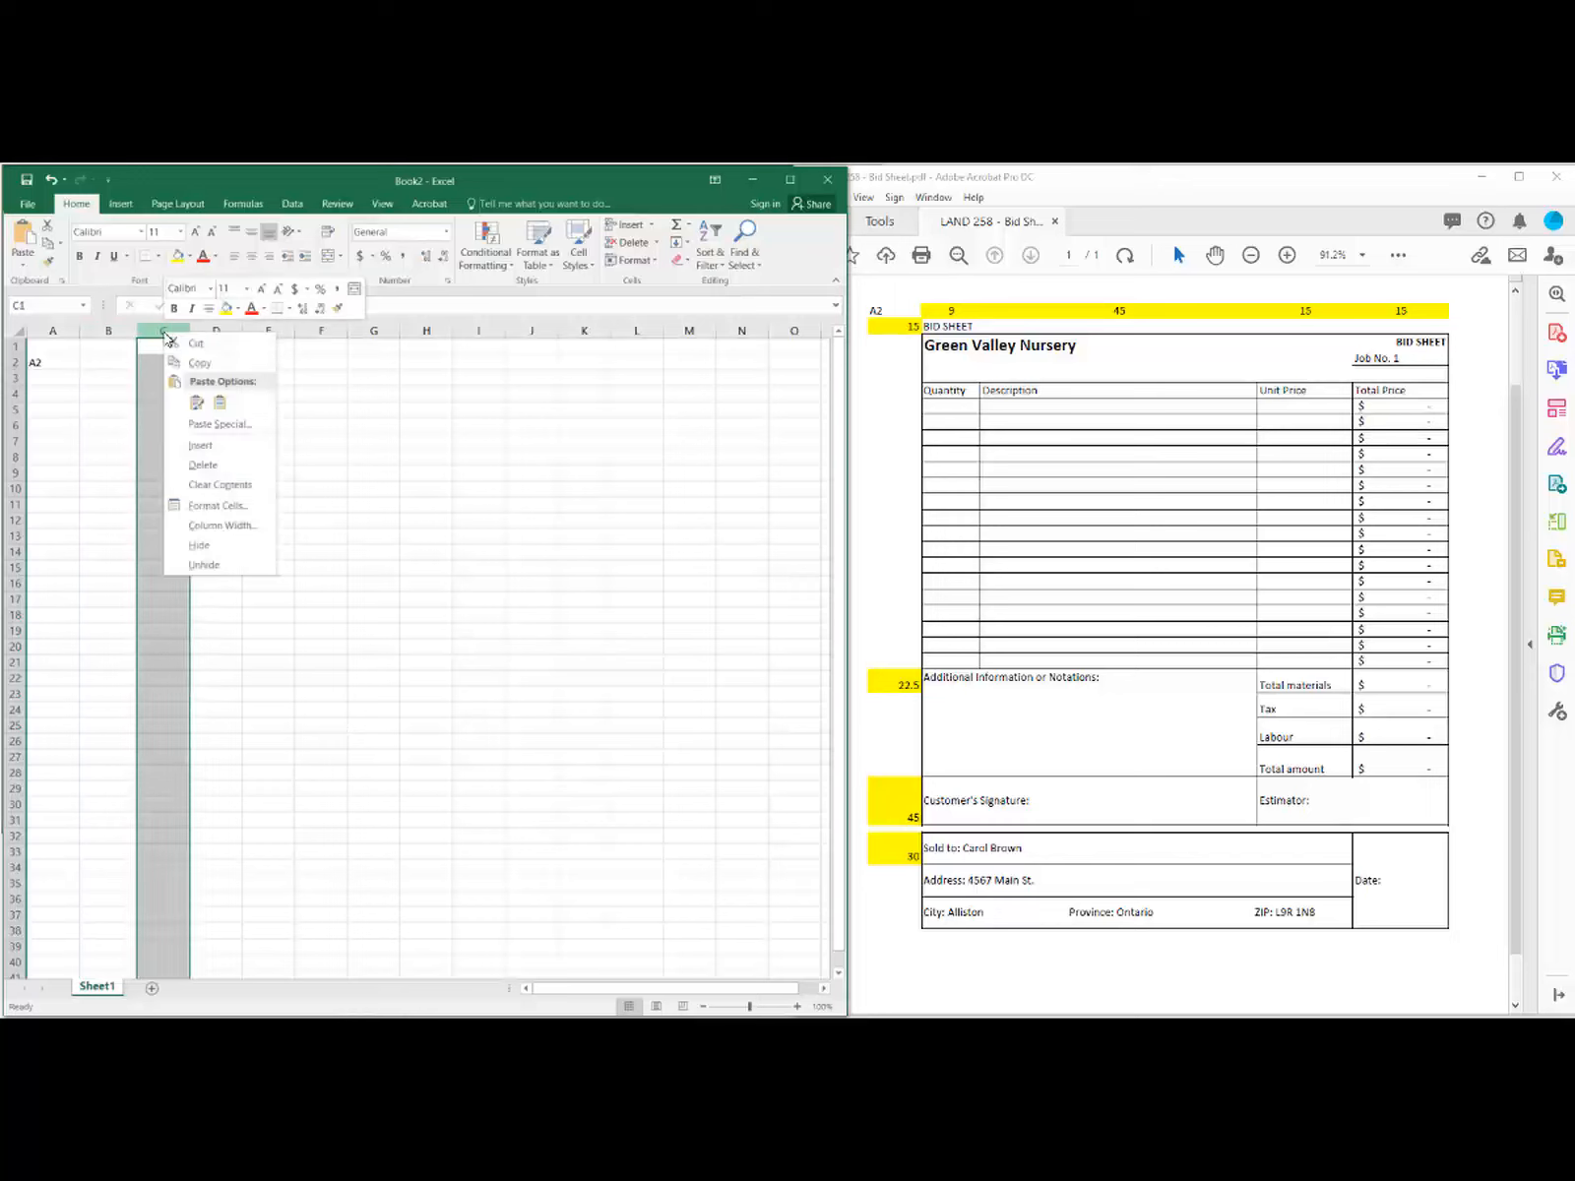
{"action": "left_click", "coordinate": [227, 527]}
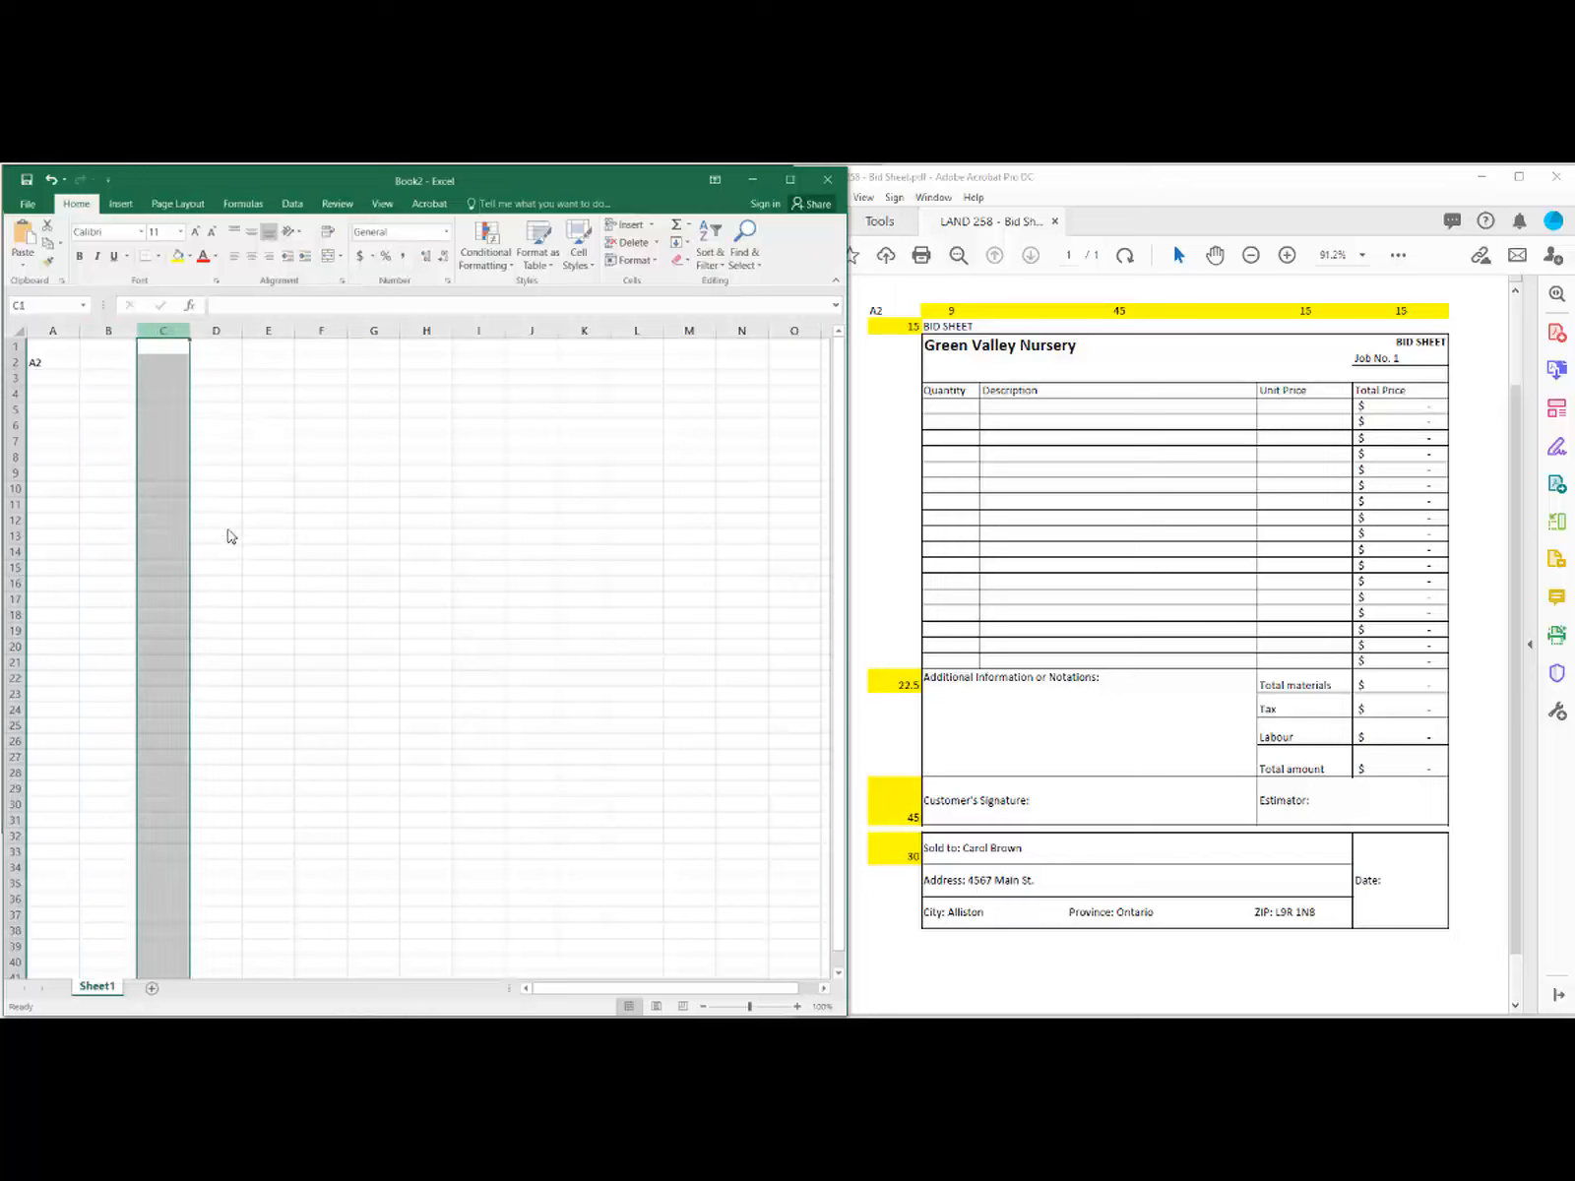
{"action": "type", "text": "45"}
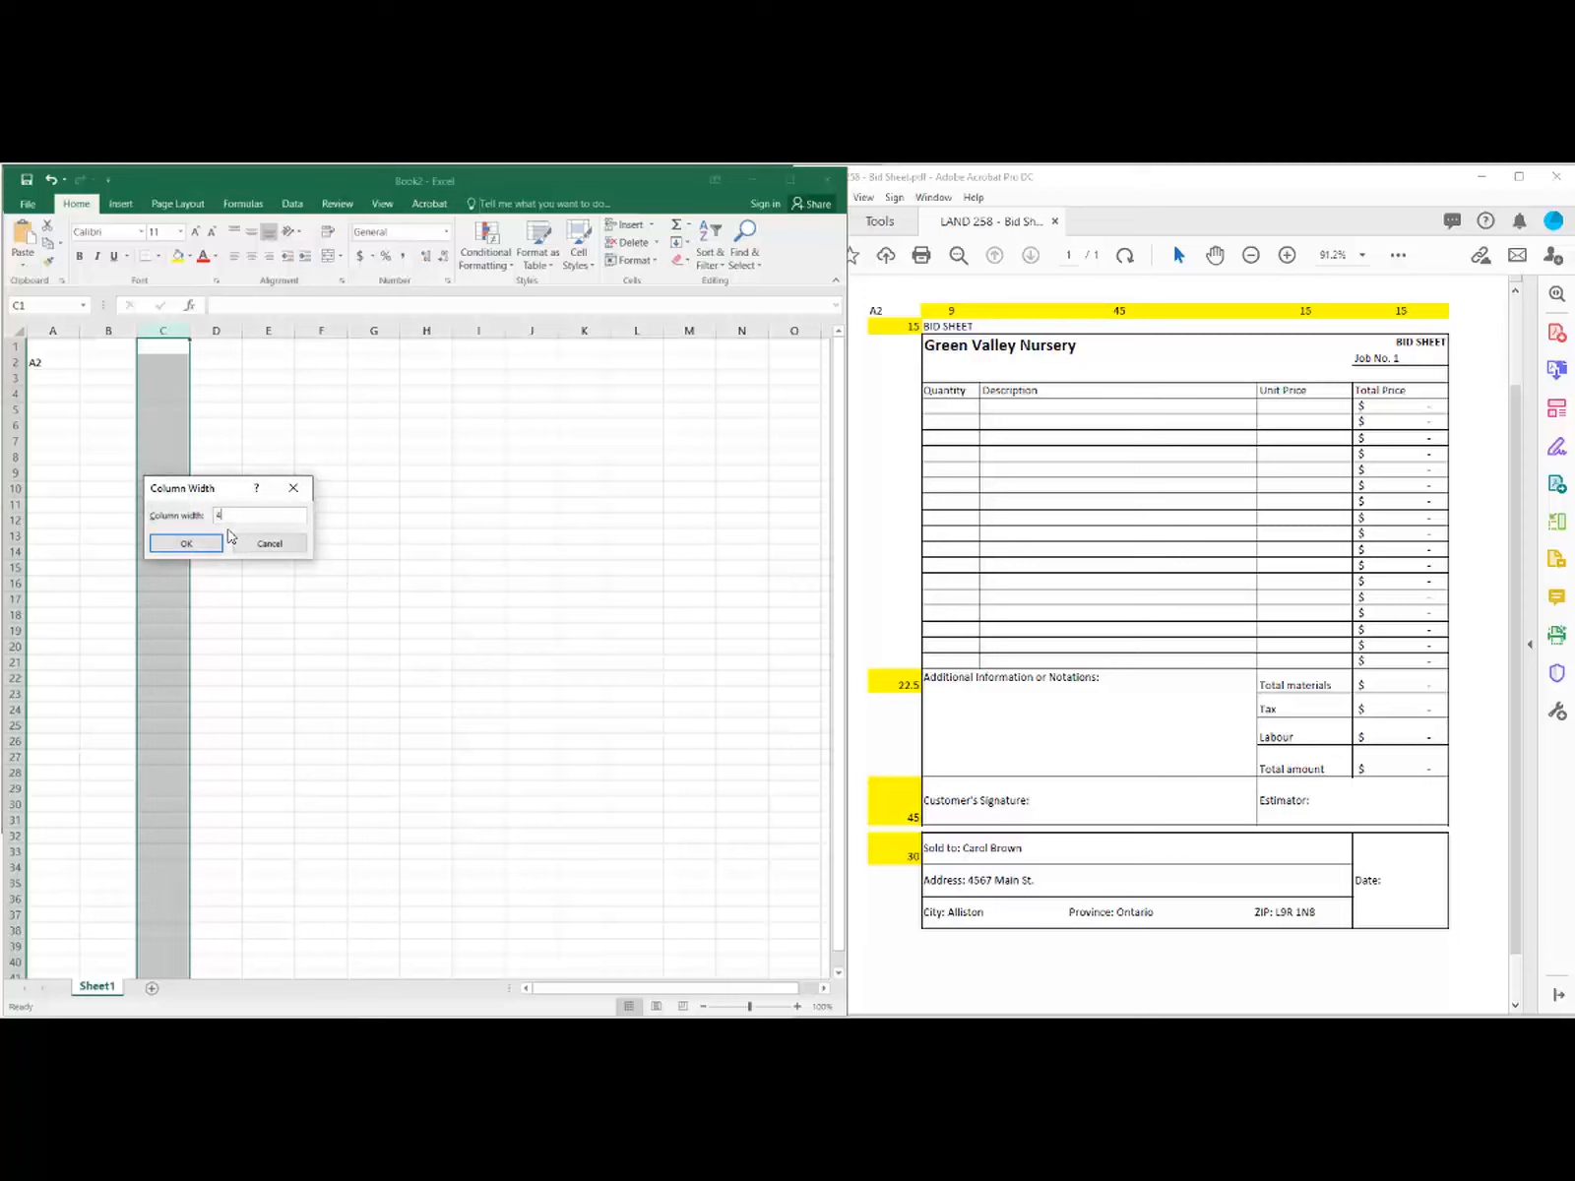
{"action": "left_click", "coordinate": [202, 548]}
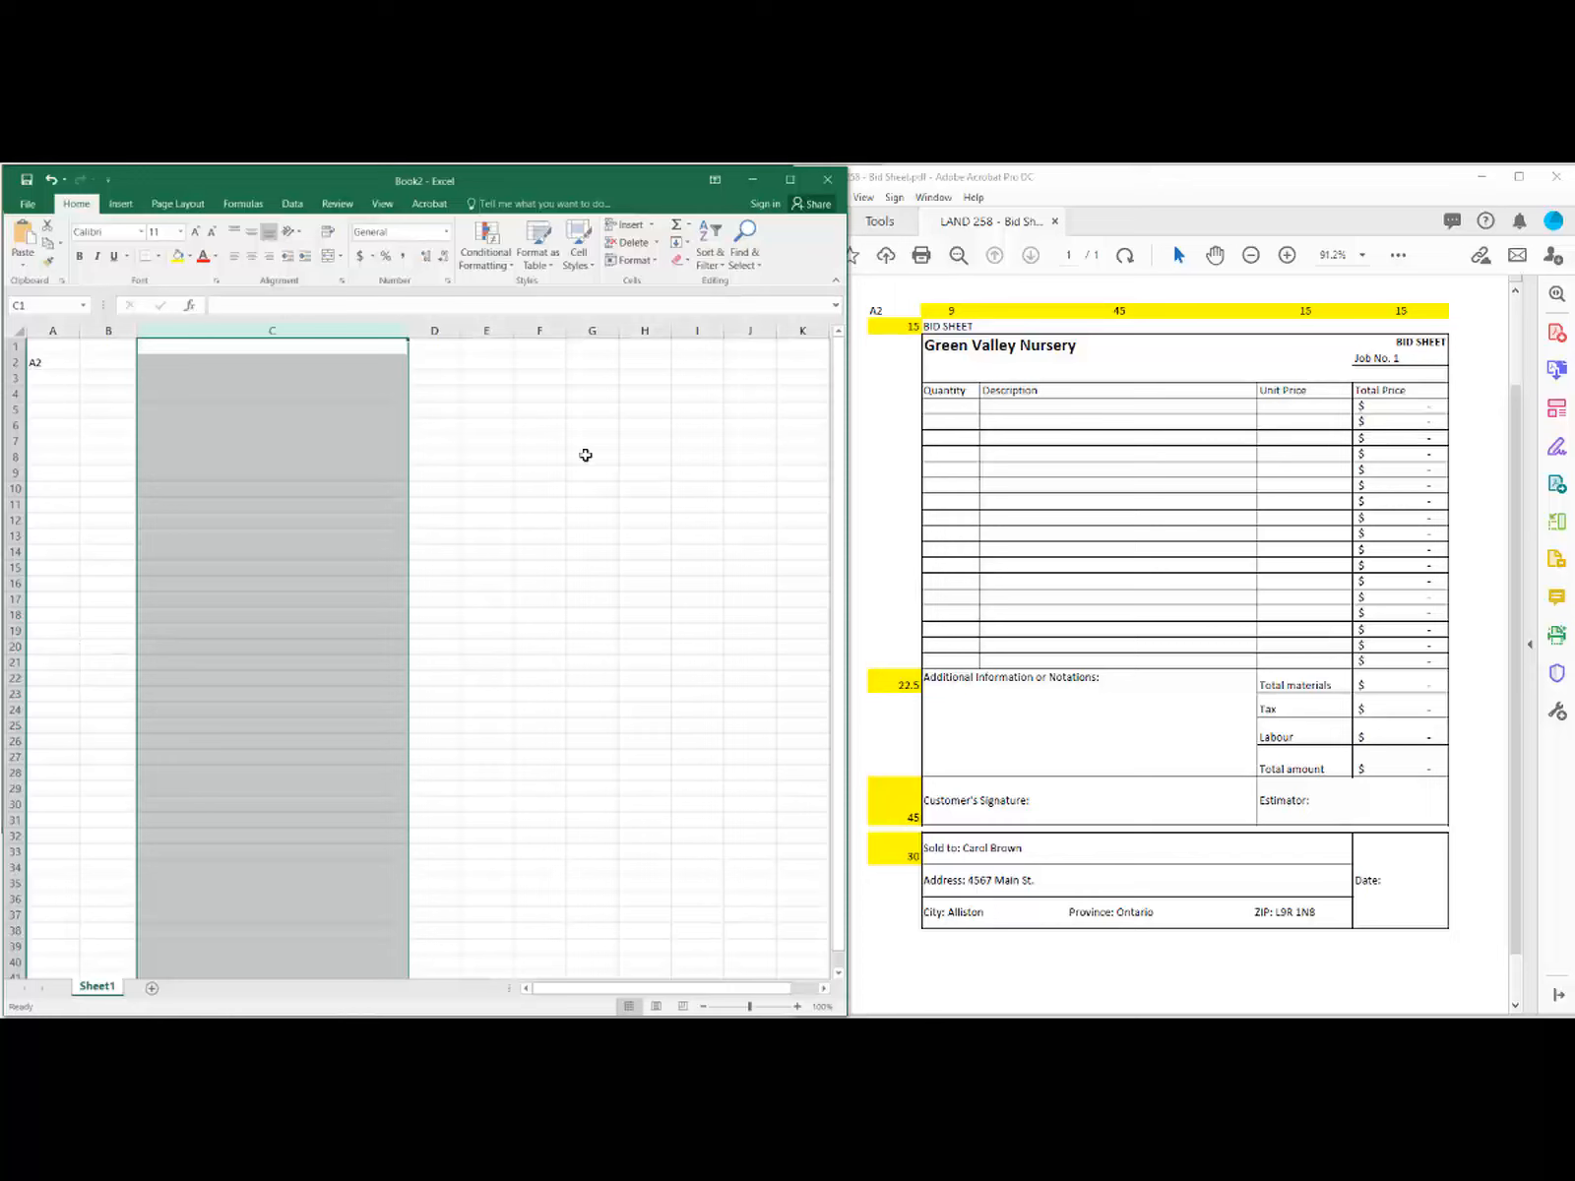
Step: Set the width of column D to 15
{"action": "left_click", "coordinate": [436, 330]}
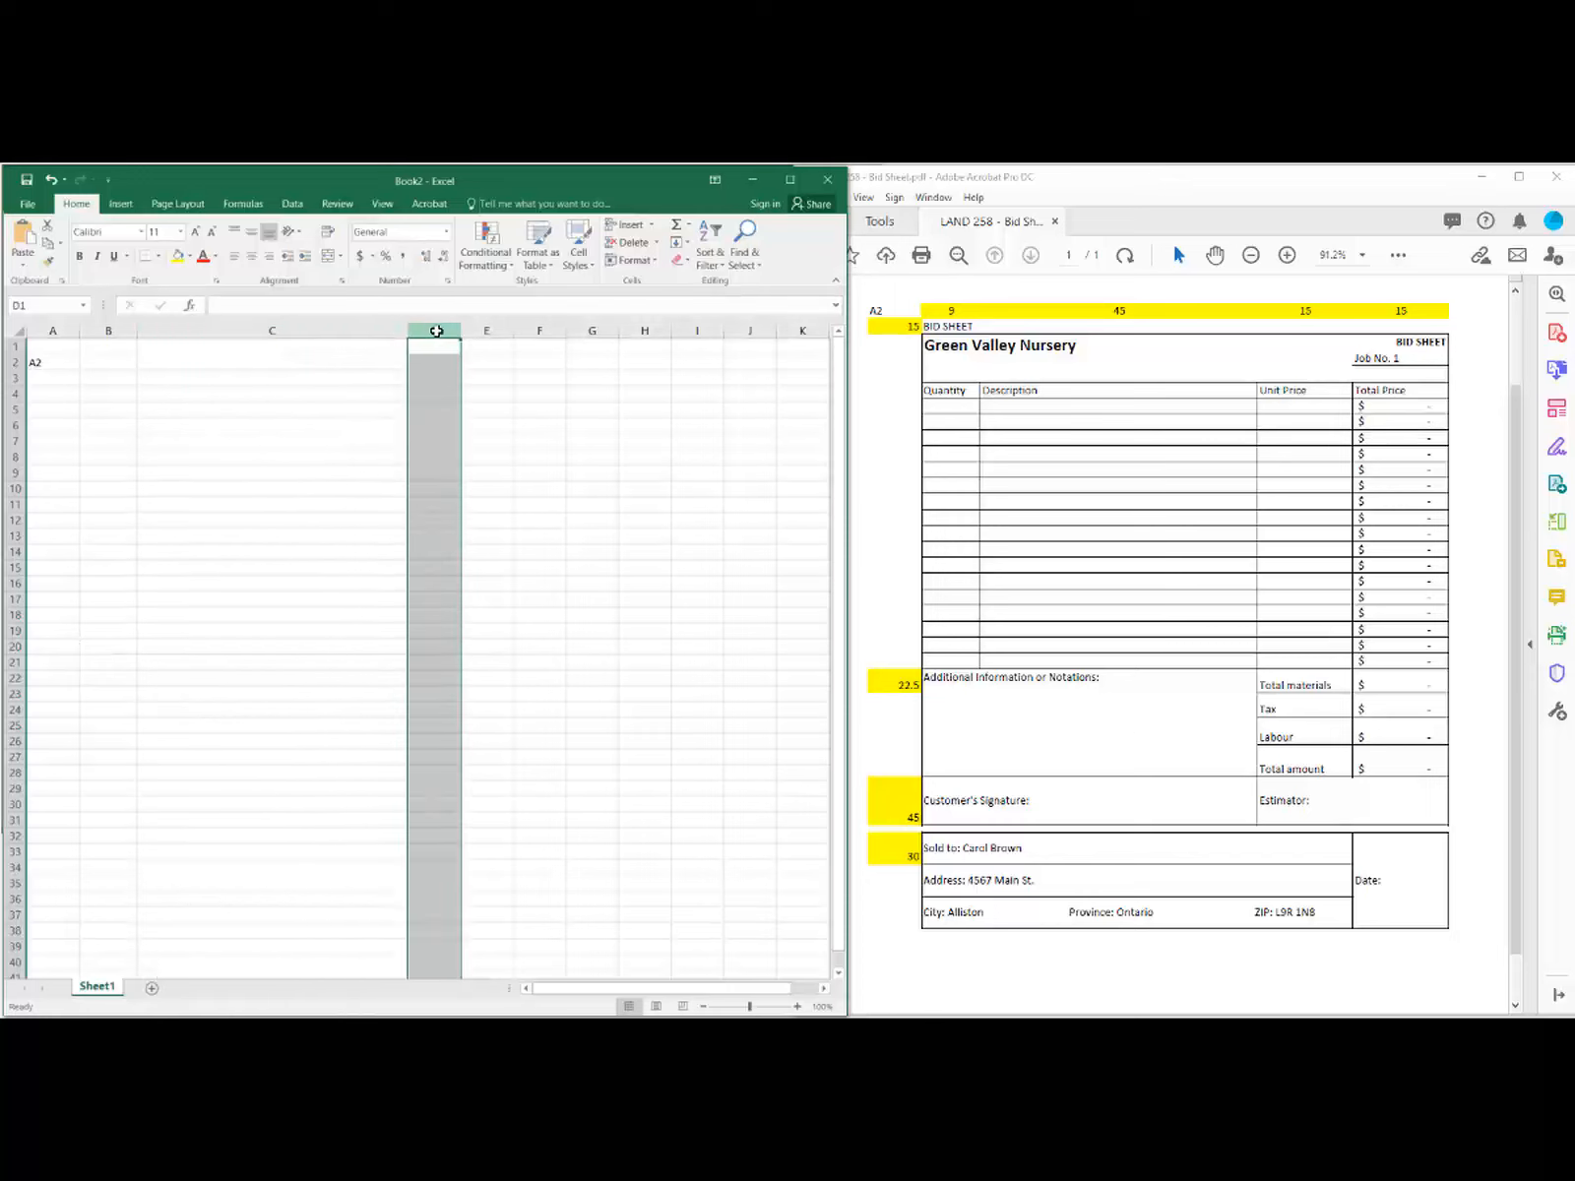
{"action": "right_click", "coordinate": [436, 331]}
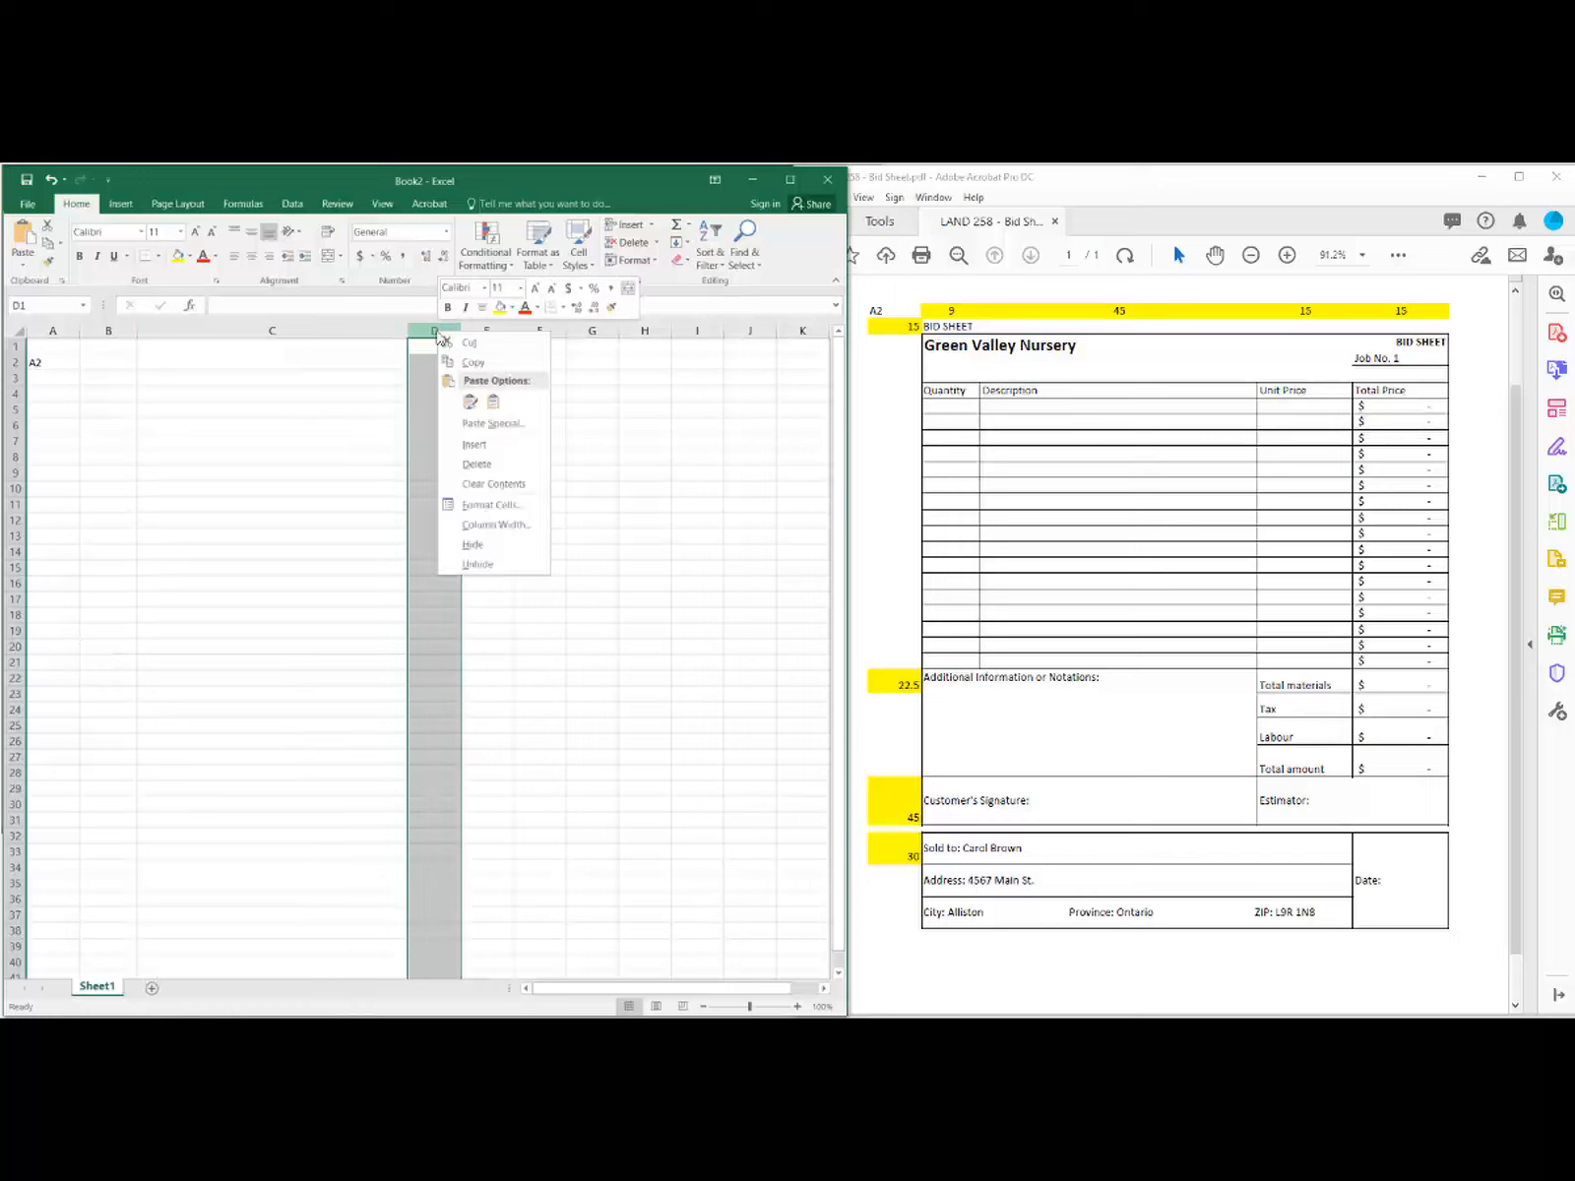
{"action": "left_click", "coordinate": [496, 525]}
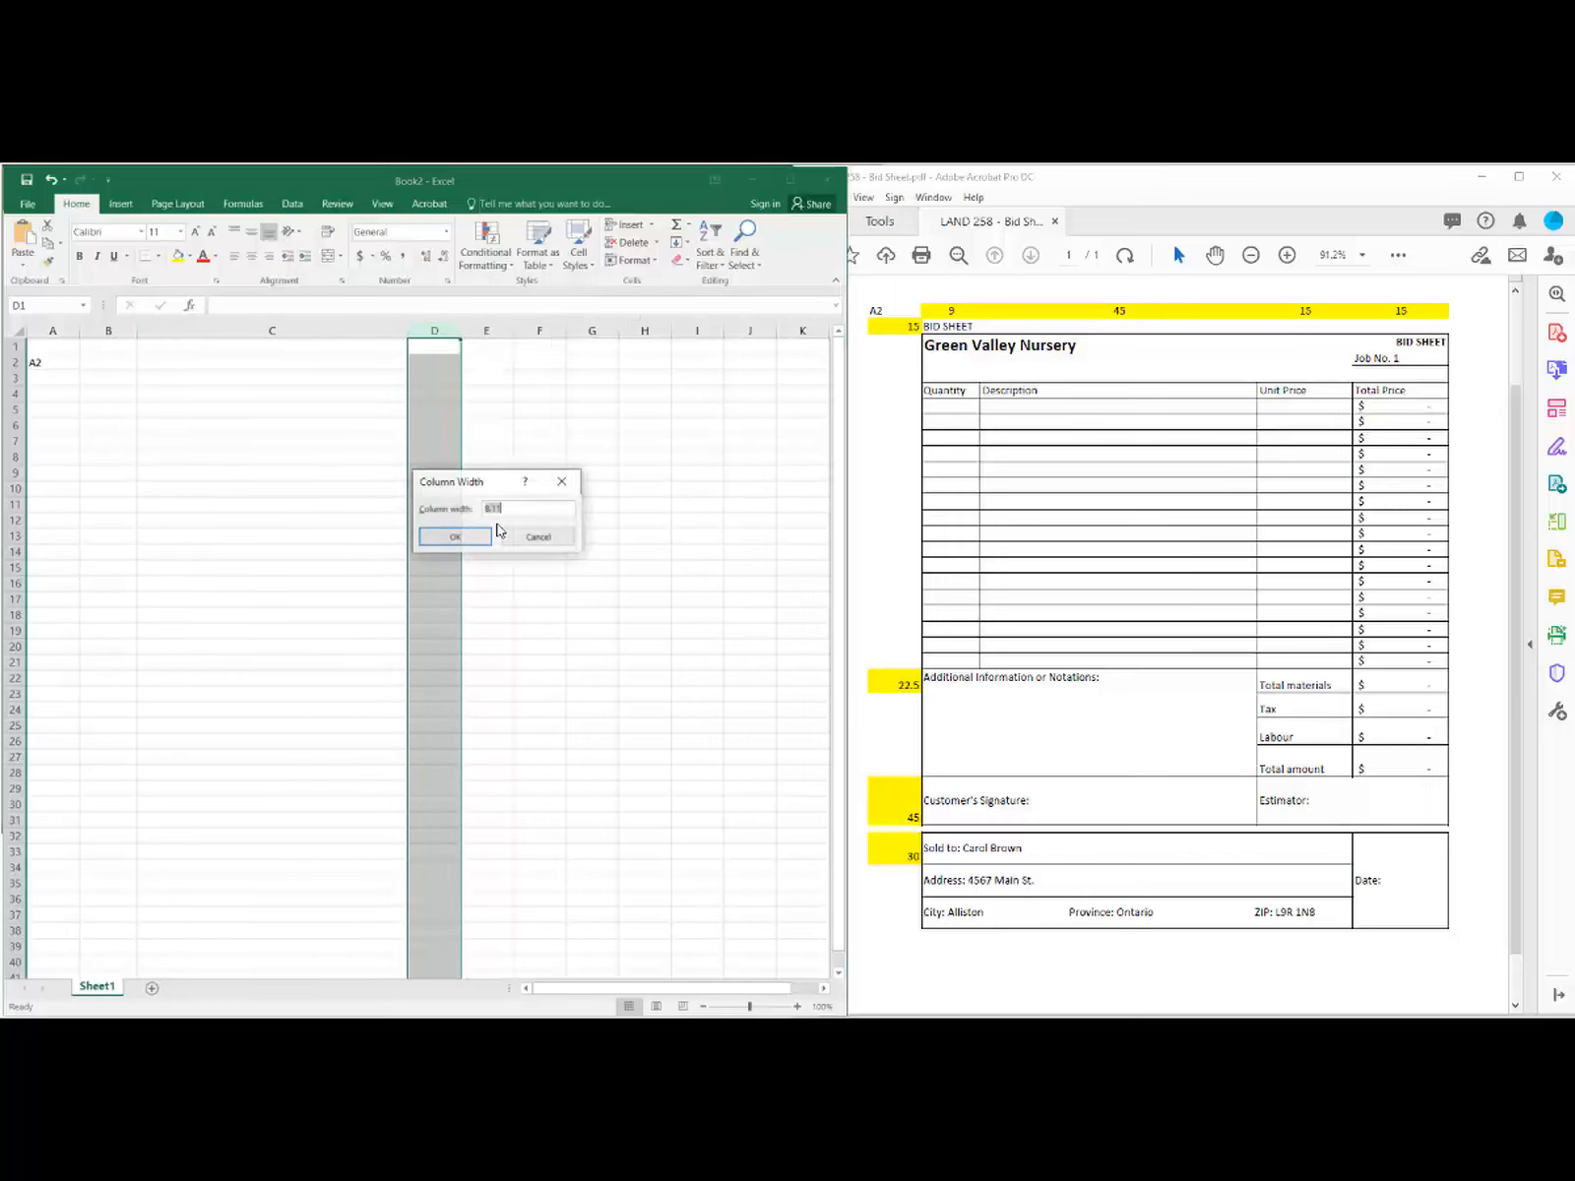
{"action": "type", "text": "15"}
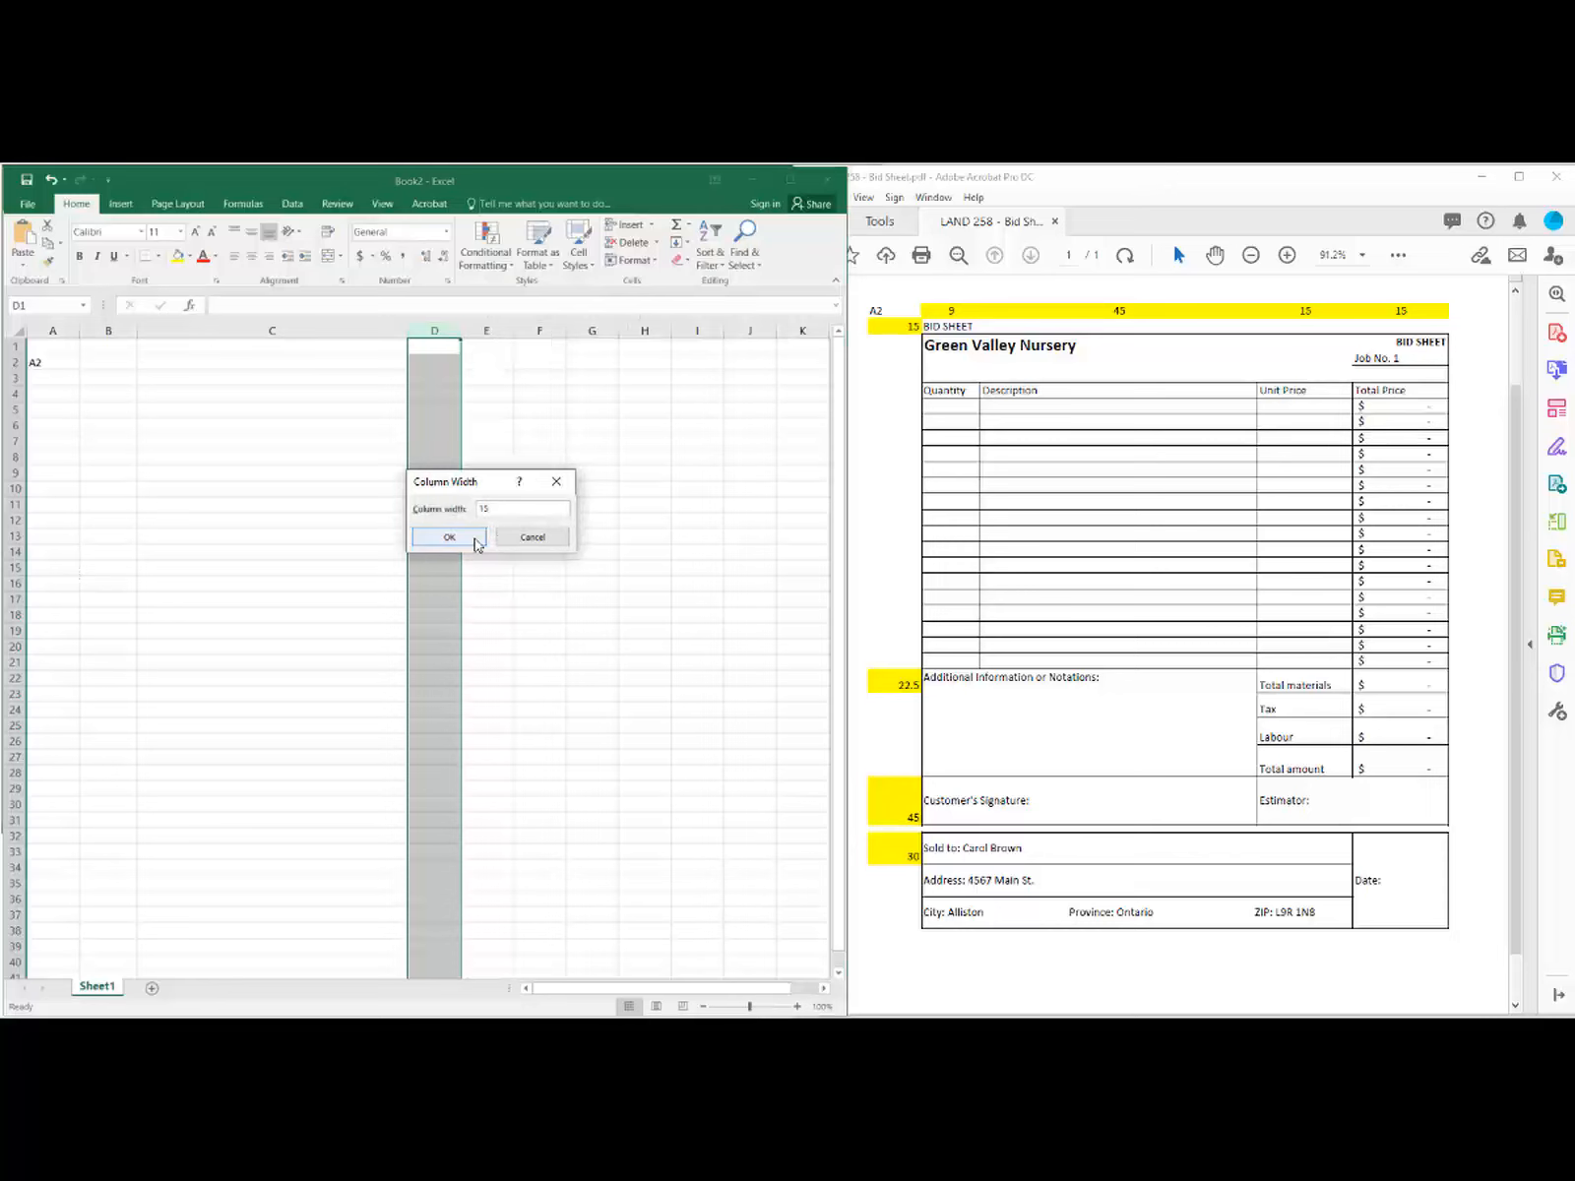
{"action": "left_click", "coordinate": [474, 540]}
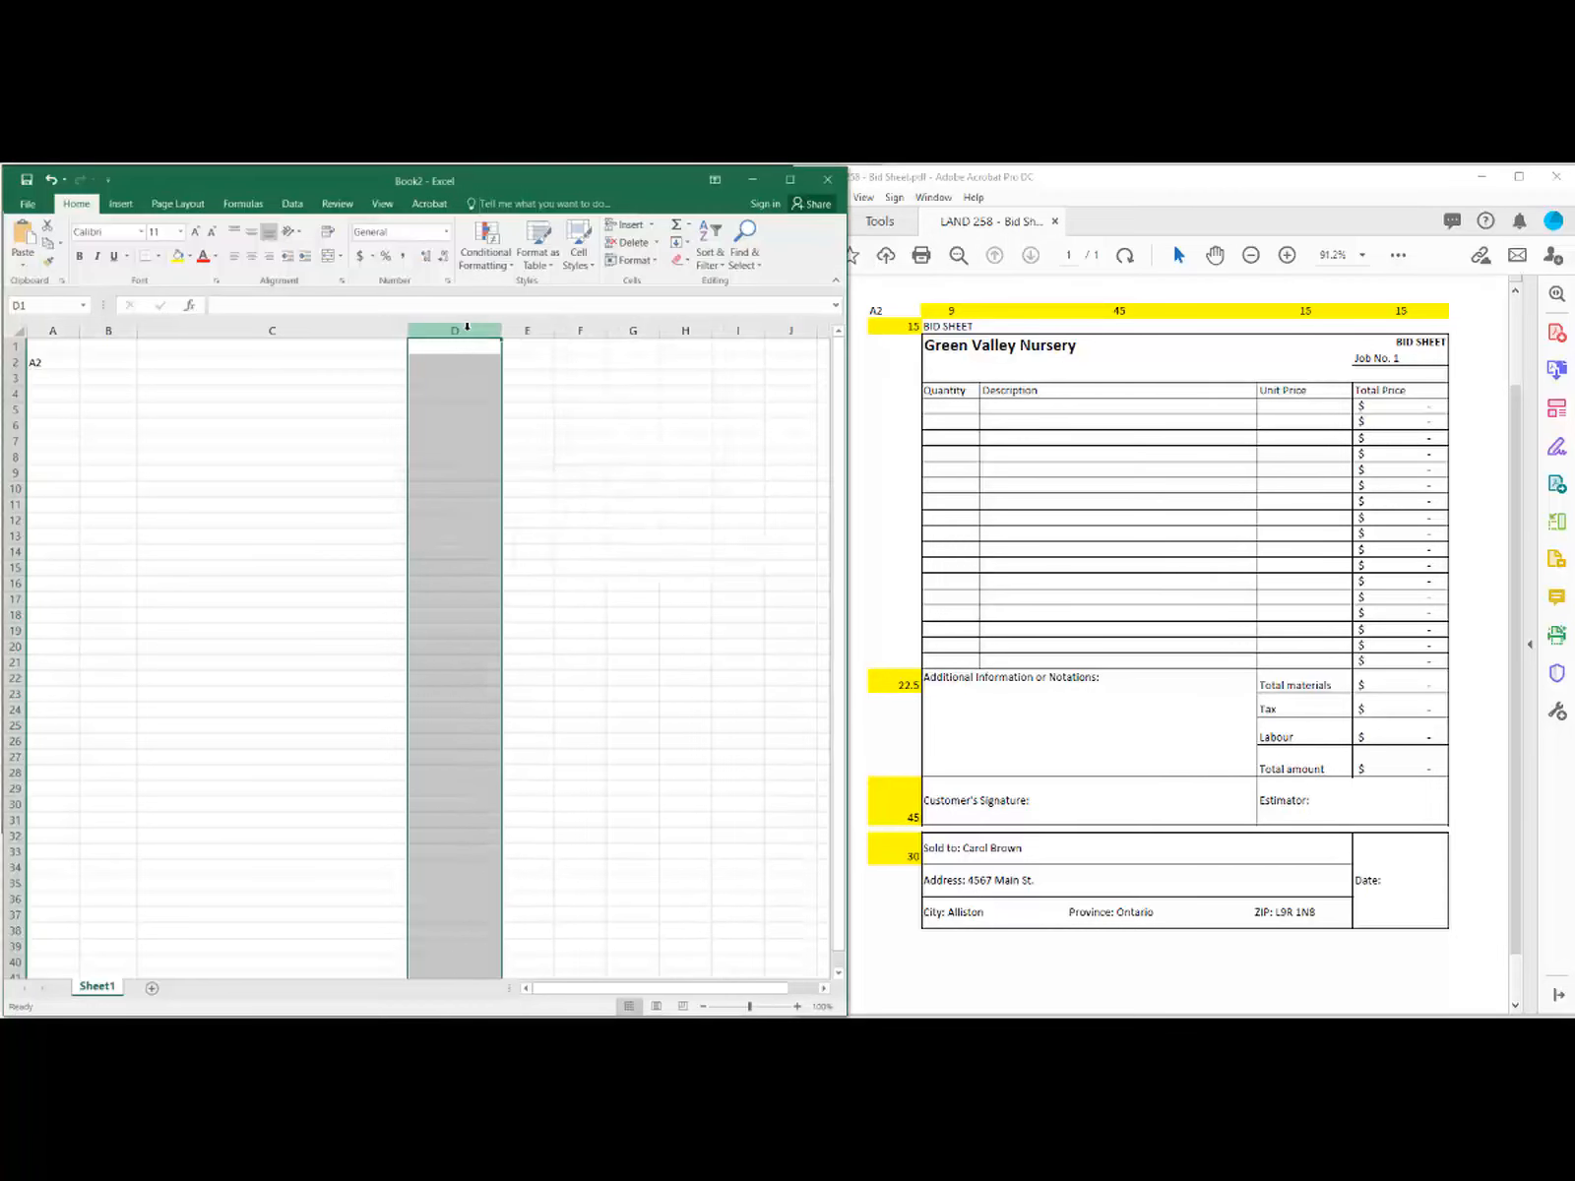
Step: Set the width of column E to 15
{"action": "left_click", "coordinate": [528, 329]}
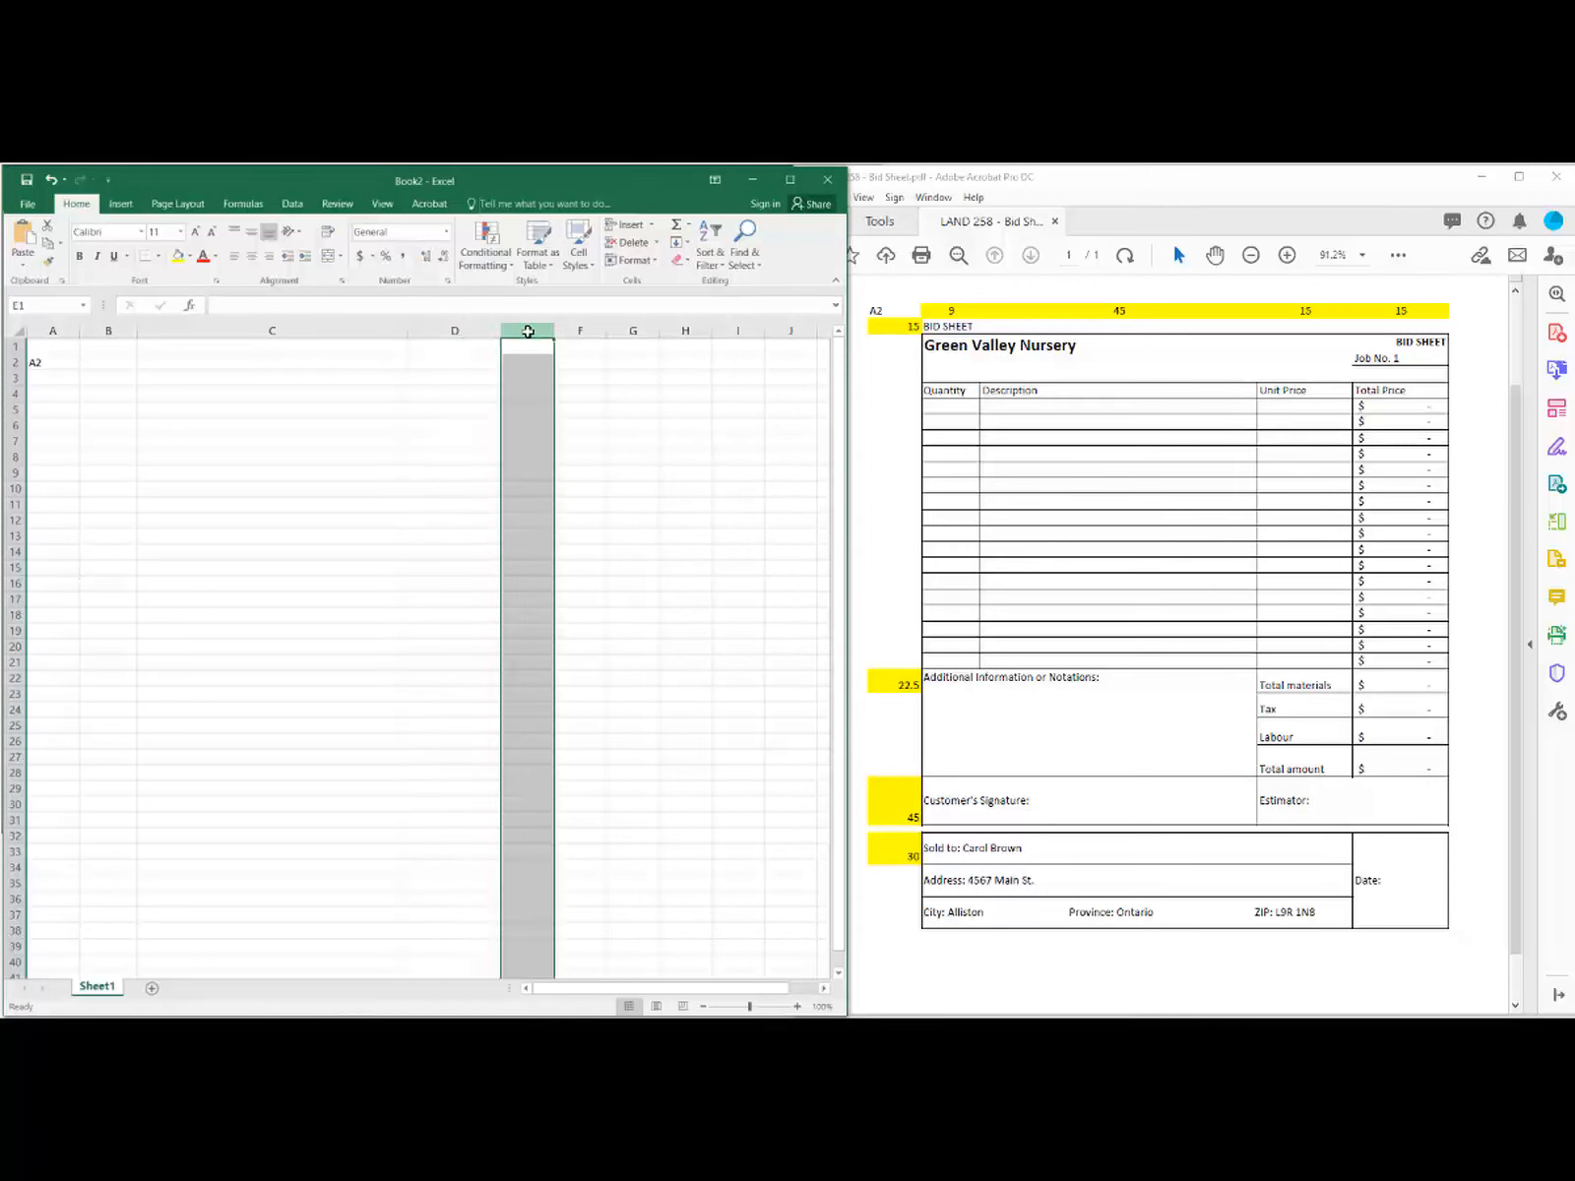
{"action": "right_click", "coordinate": [528, 331]}
{"action": "left_click", "coordinate": [600, 534]}
{"action": "type", "text": "15"}
{"action": "left_click", "coordinate": [554, 541]}
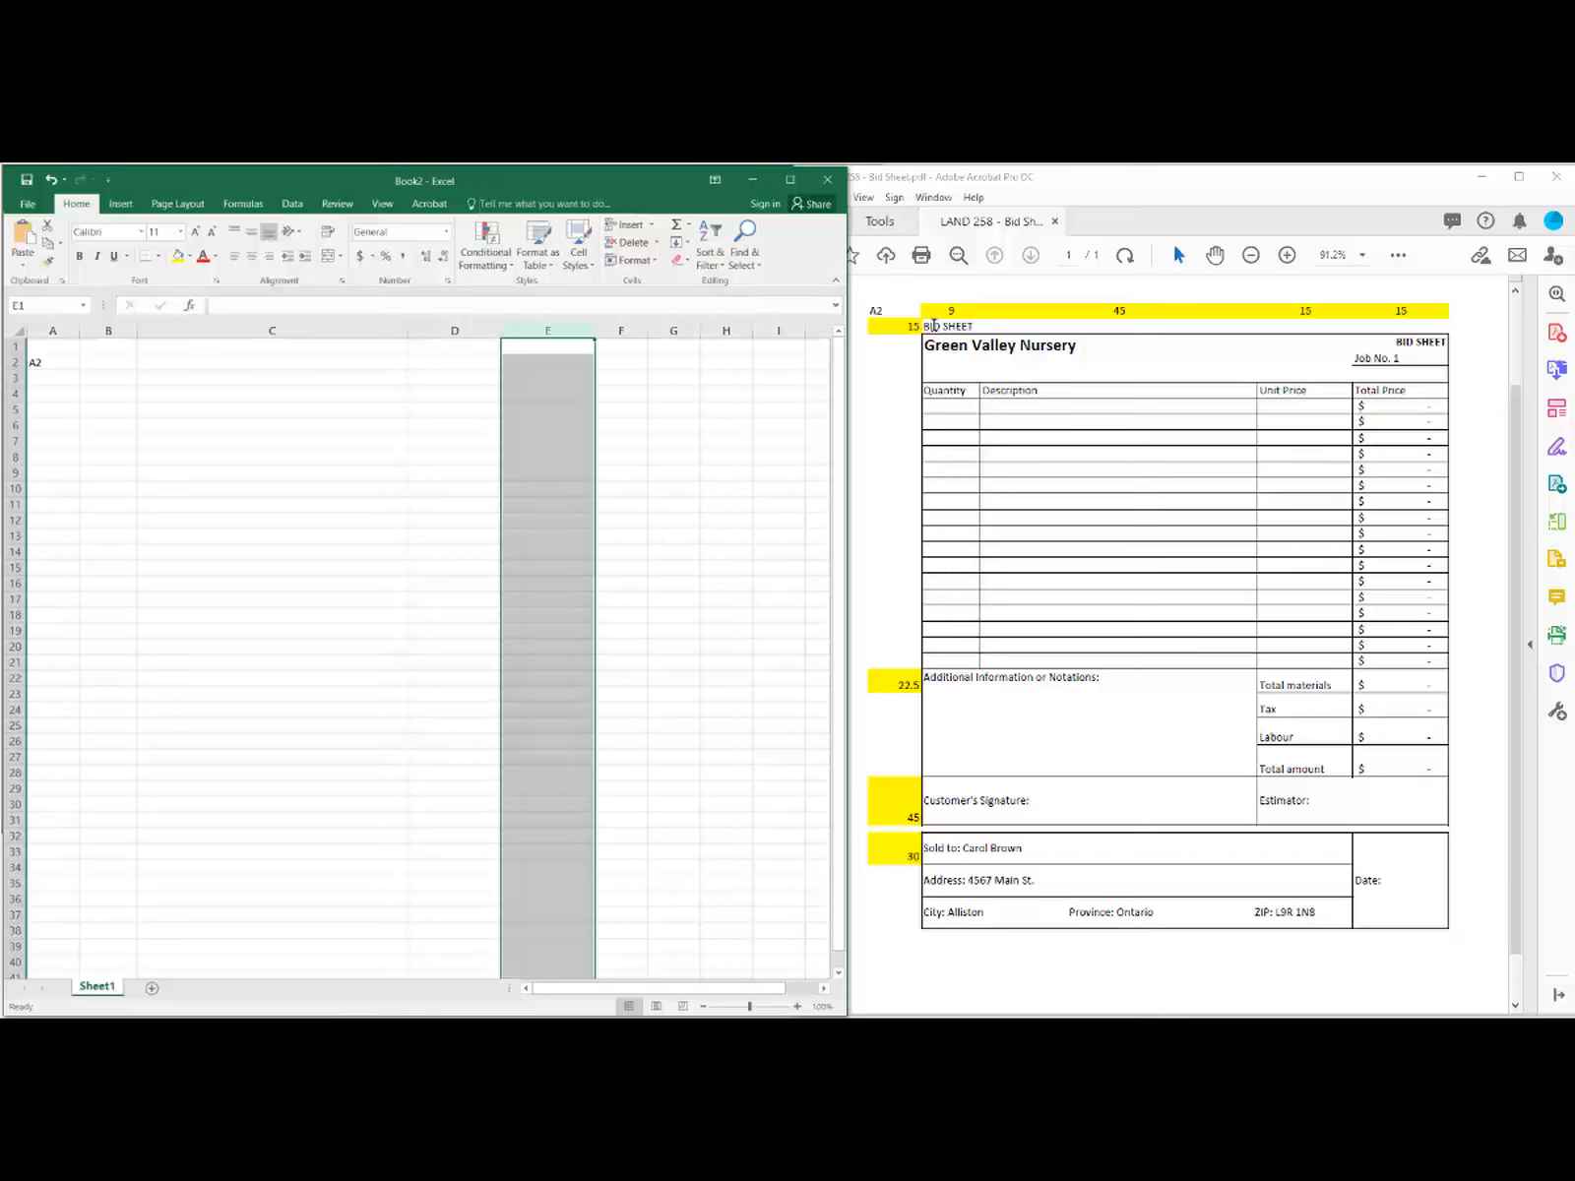
Step: Enter "BID SHEET" in cell B3 and "Green Valley Nursery" in cell B4
{"action": "left_click", "coordinate": [103, 379]}
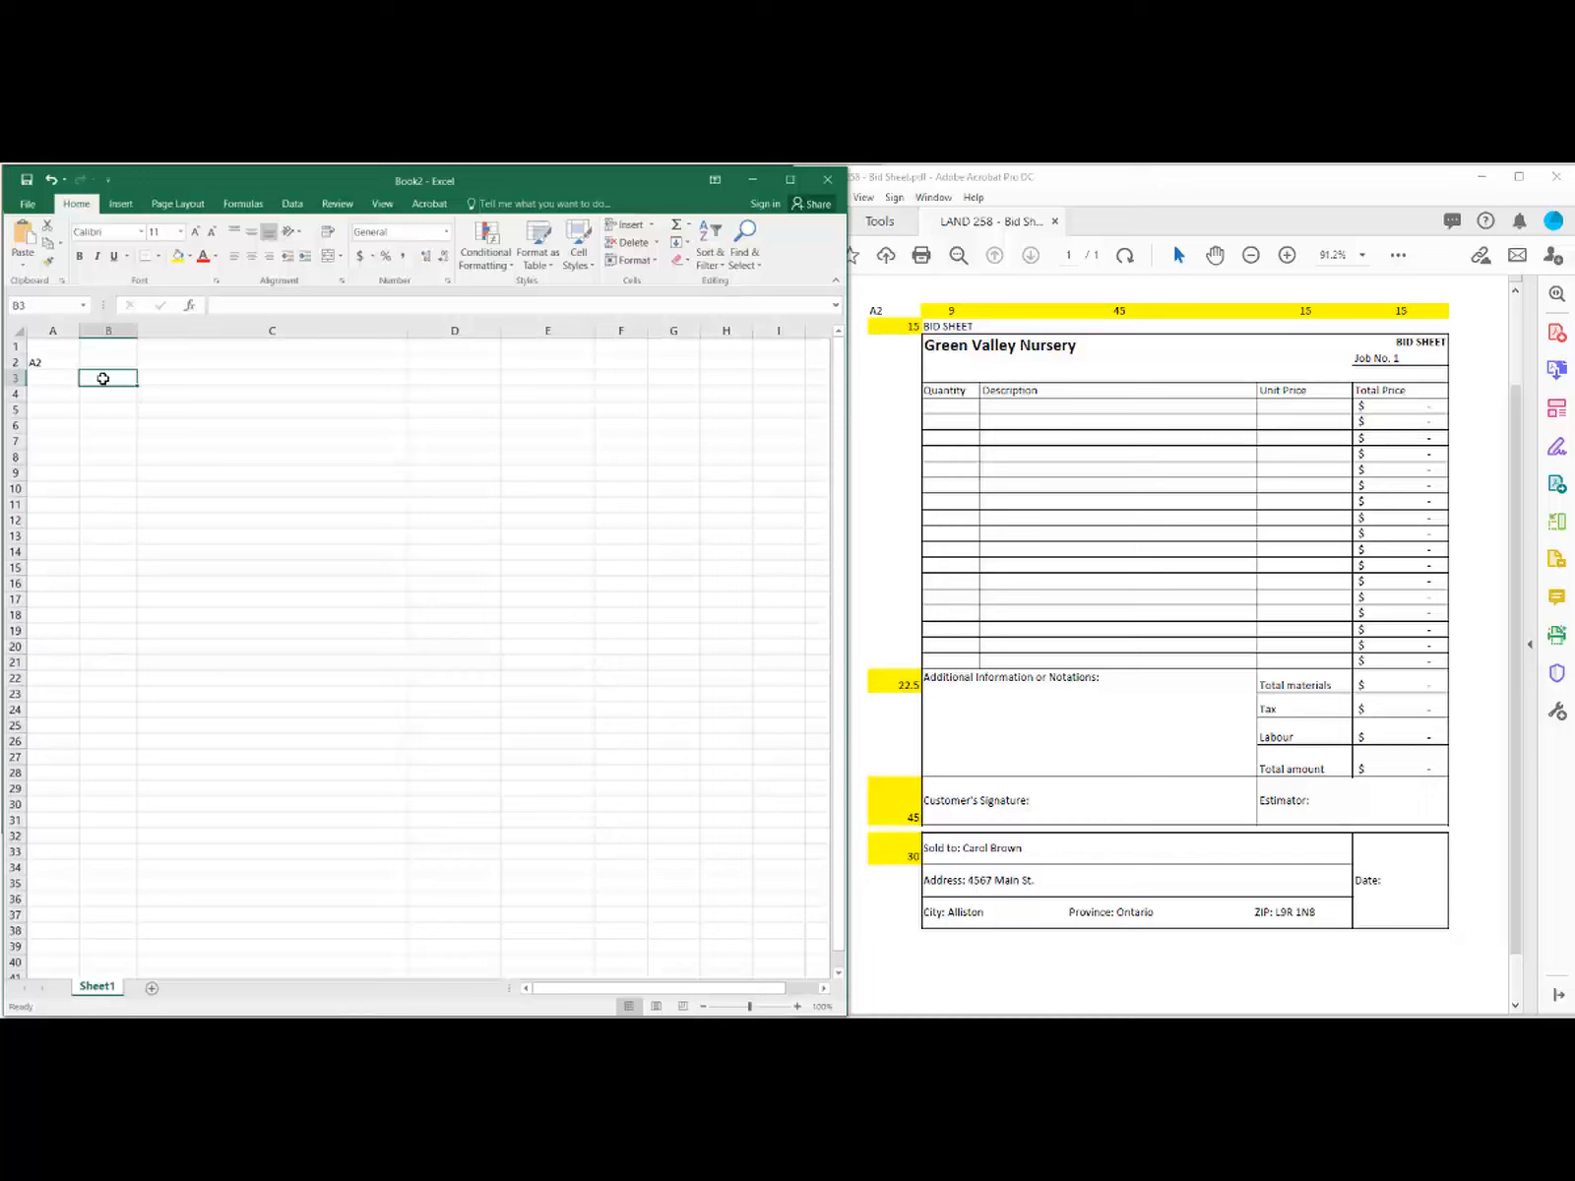
{"action": "type", "text": "BID"}
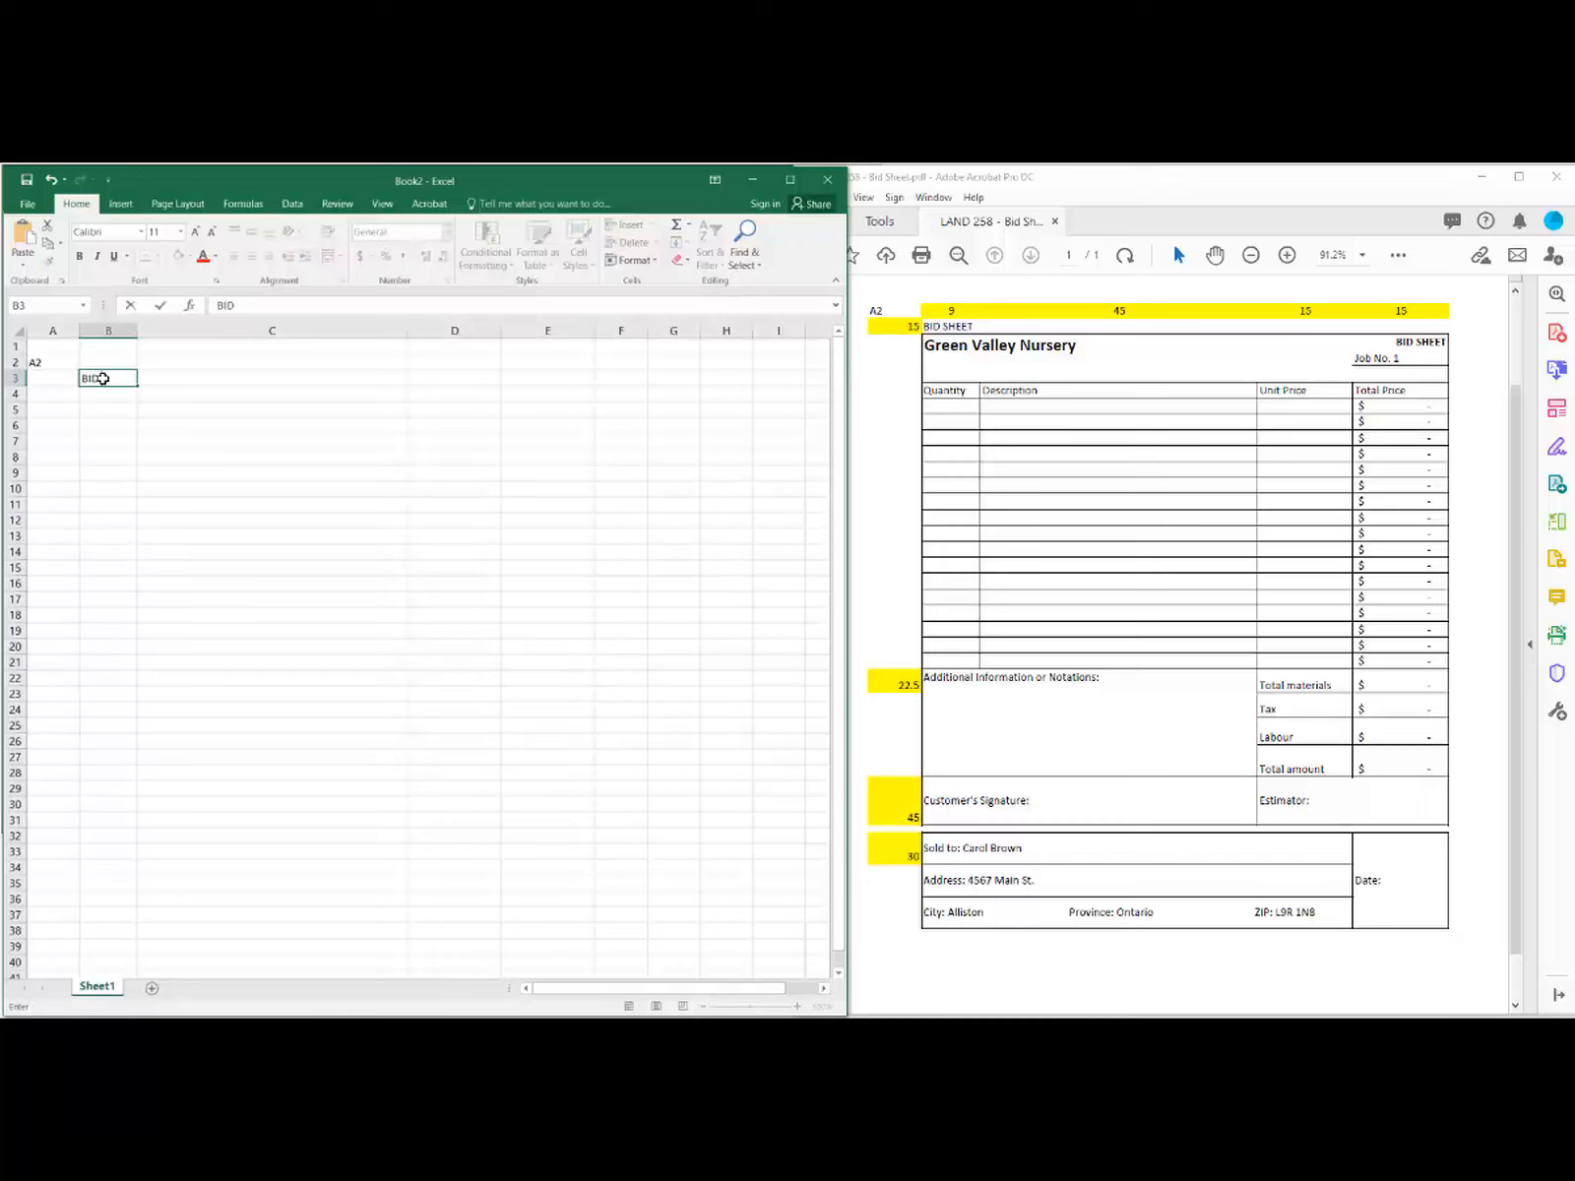
{"action": "type", "text": " SHEET"}
{"action": "left_click", "coordinate": [113, 393]}
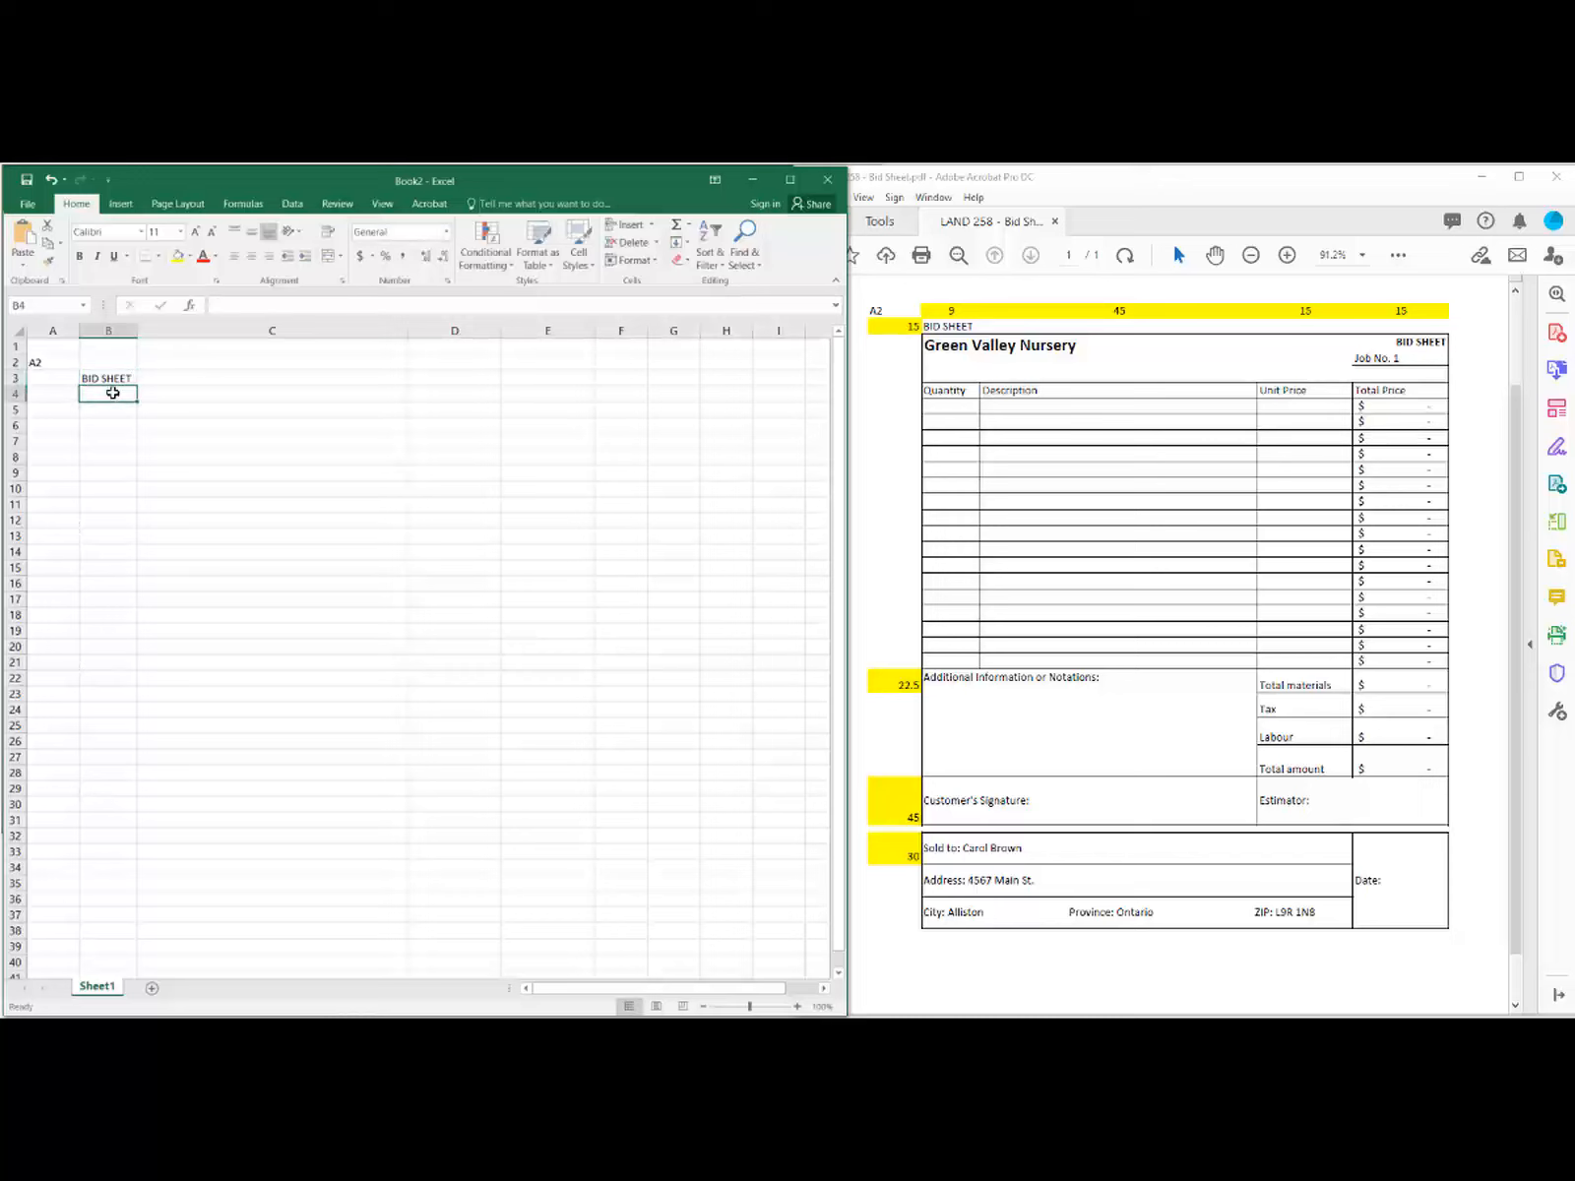
{"action": "type", "text": "g"}
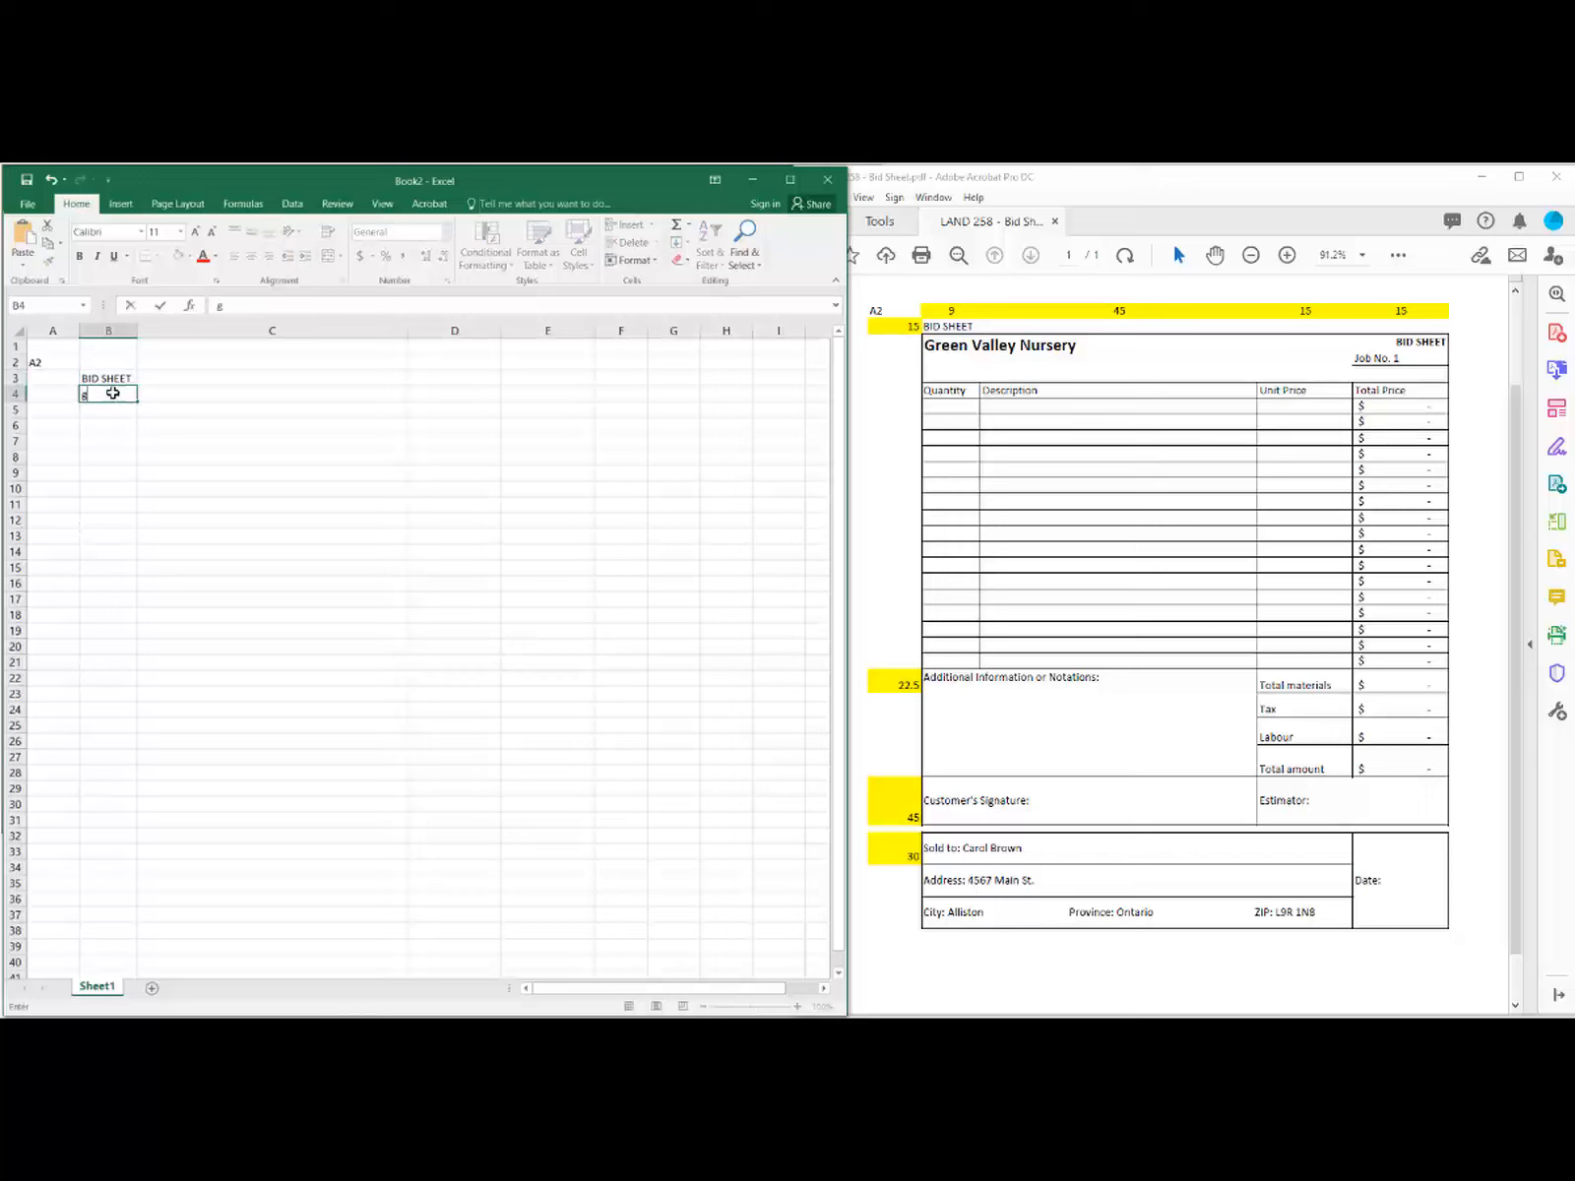
{"action": "type", "text": "reen Valley Nursery"}
{"action": "left_click", "coordinate": [197, 405]}
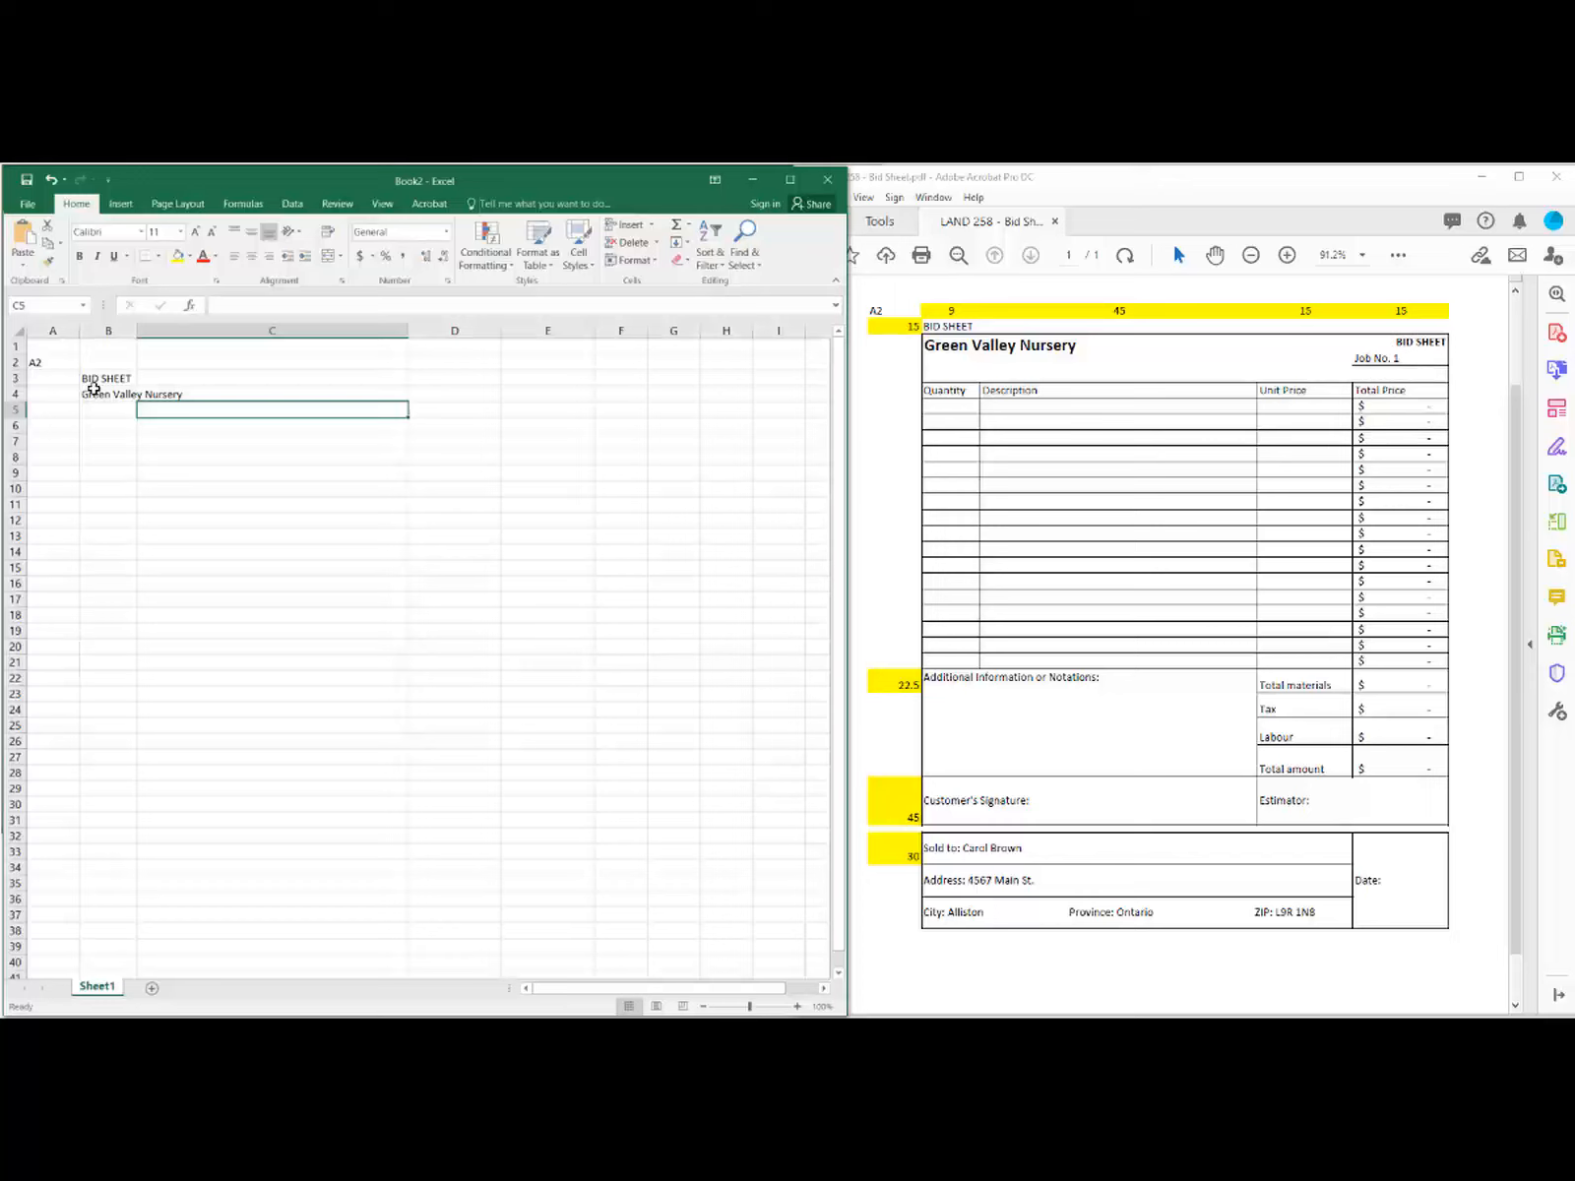
{"action": "left_click", "coordinate": [192, 427]}
{"action": "left_click", "coordinate": [202, 475]}
{"action": "left_click", "coordinate": [112, 446]}
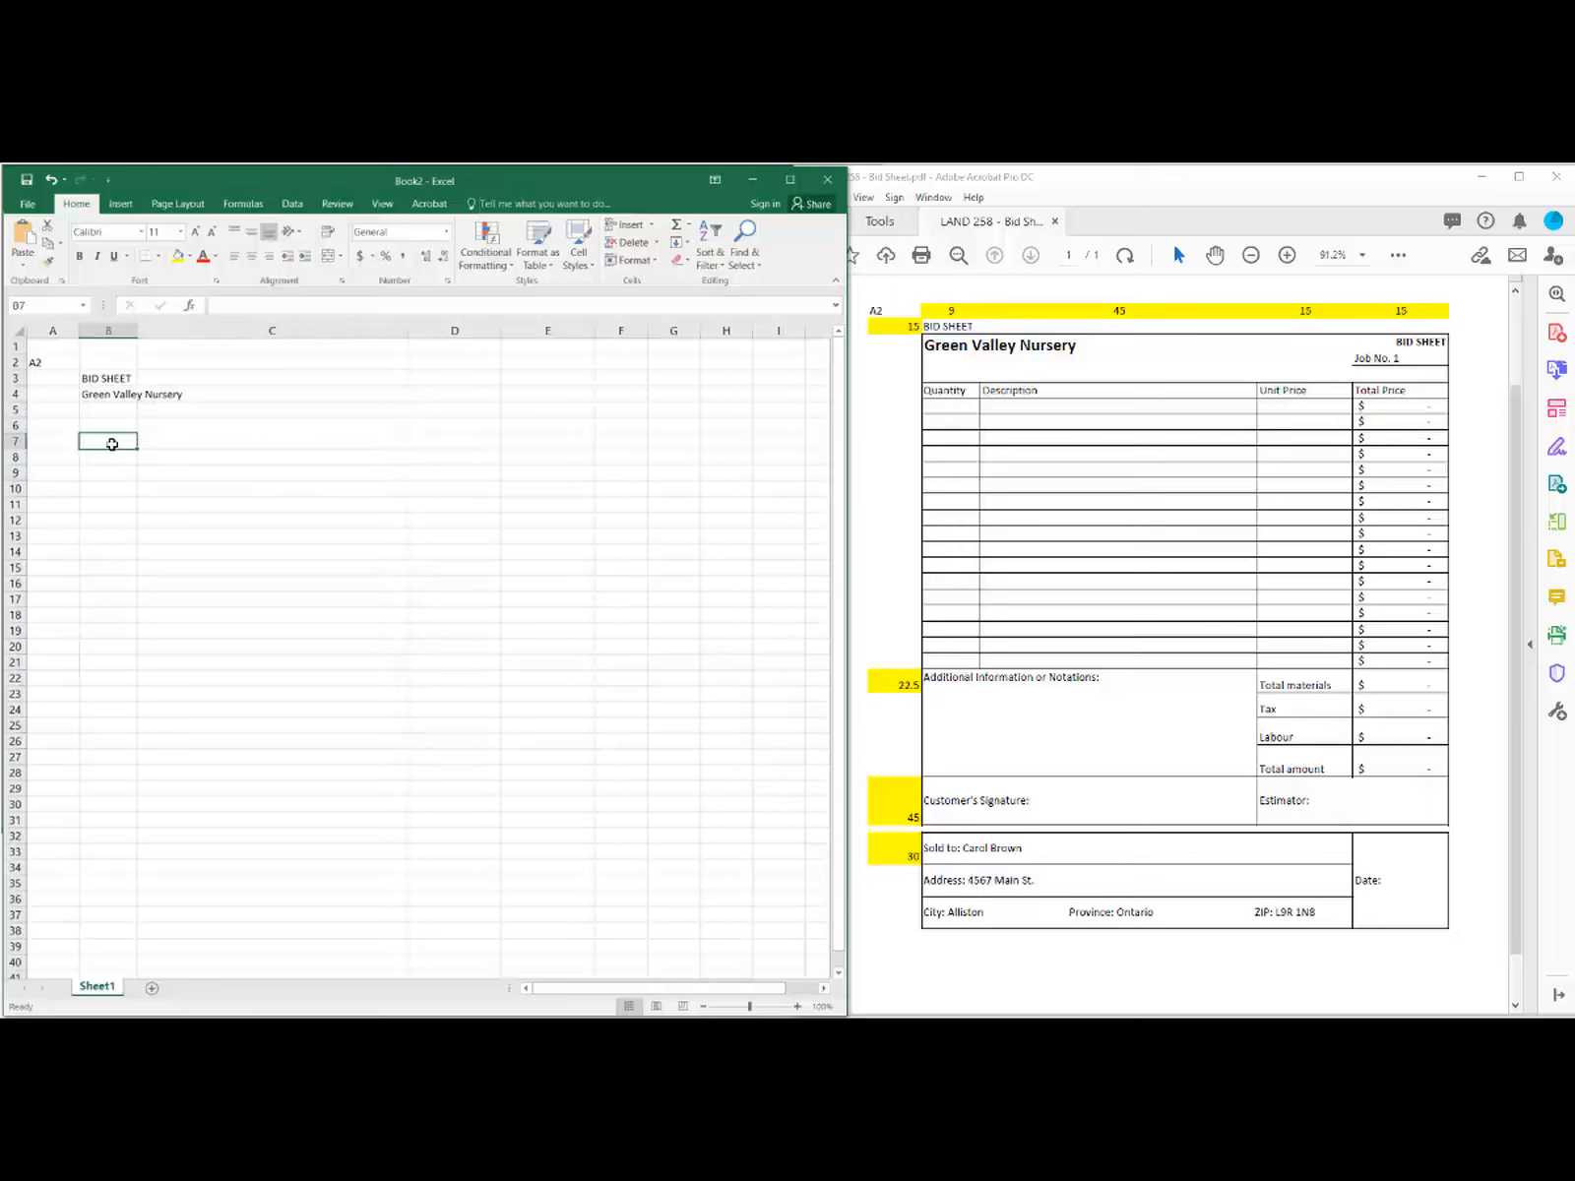
Step: Merge cells B4 through D6 without centering and top-align the Green Valley Nursery text in the merged cell
{"action": "left_click", "coordinate": [90, 393]}
{"action": "left_click_drag", "start_coordinate": [91, 393], "coordinate": [443, 419]}
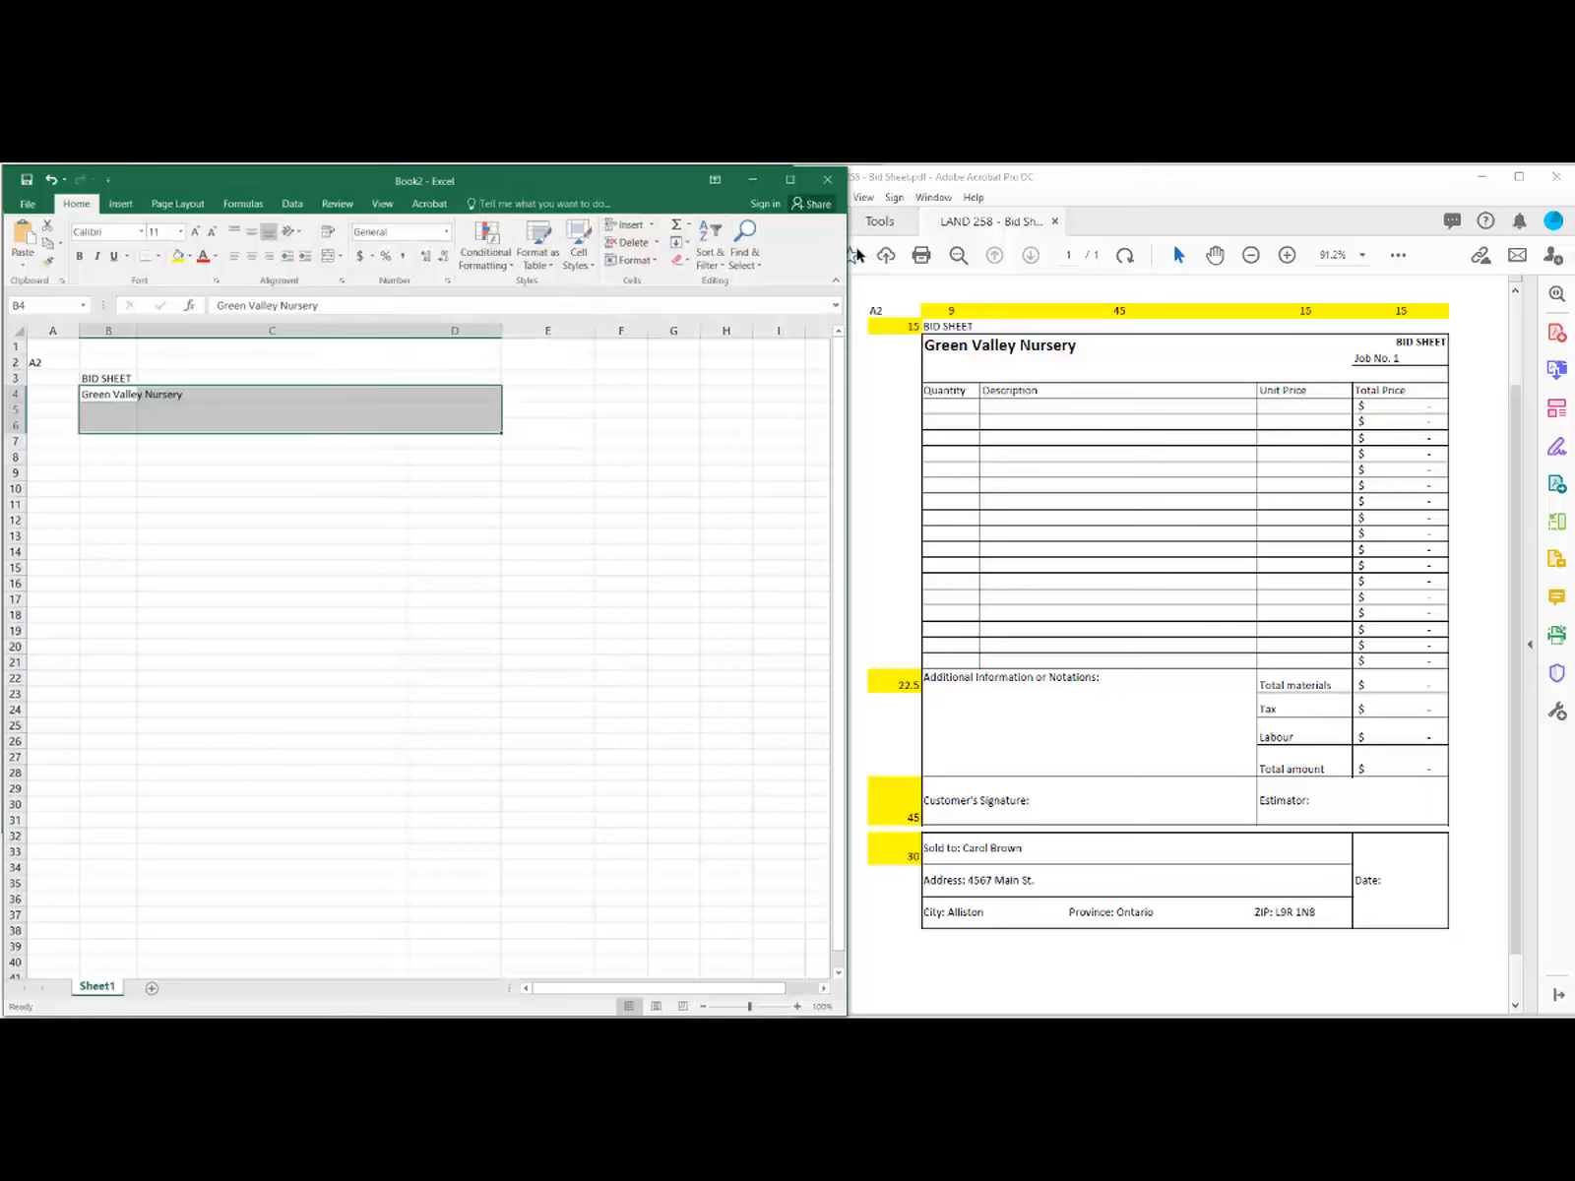
{"action": "left_click_drag", "start_coordinate": [849, 256], "coordinate": [1488, 256]}
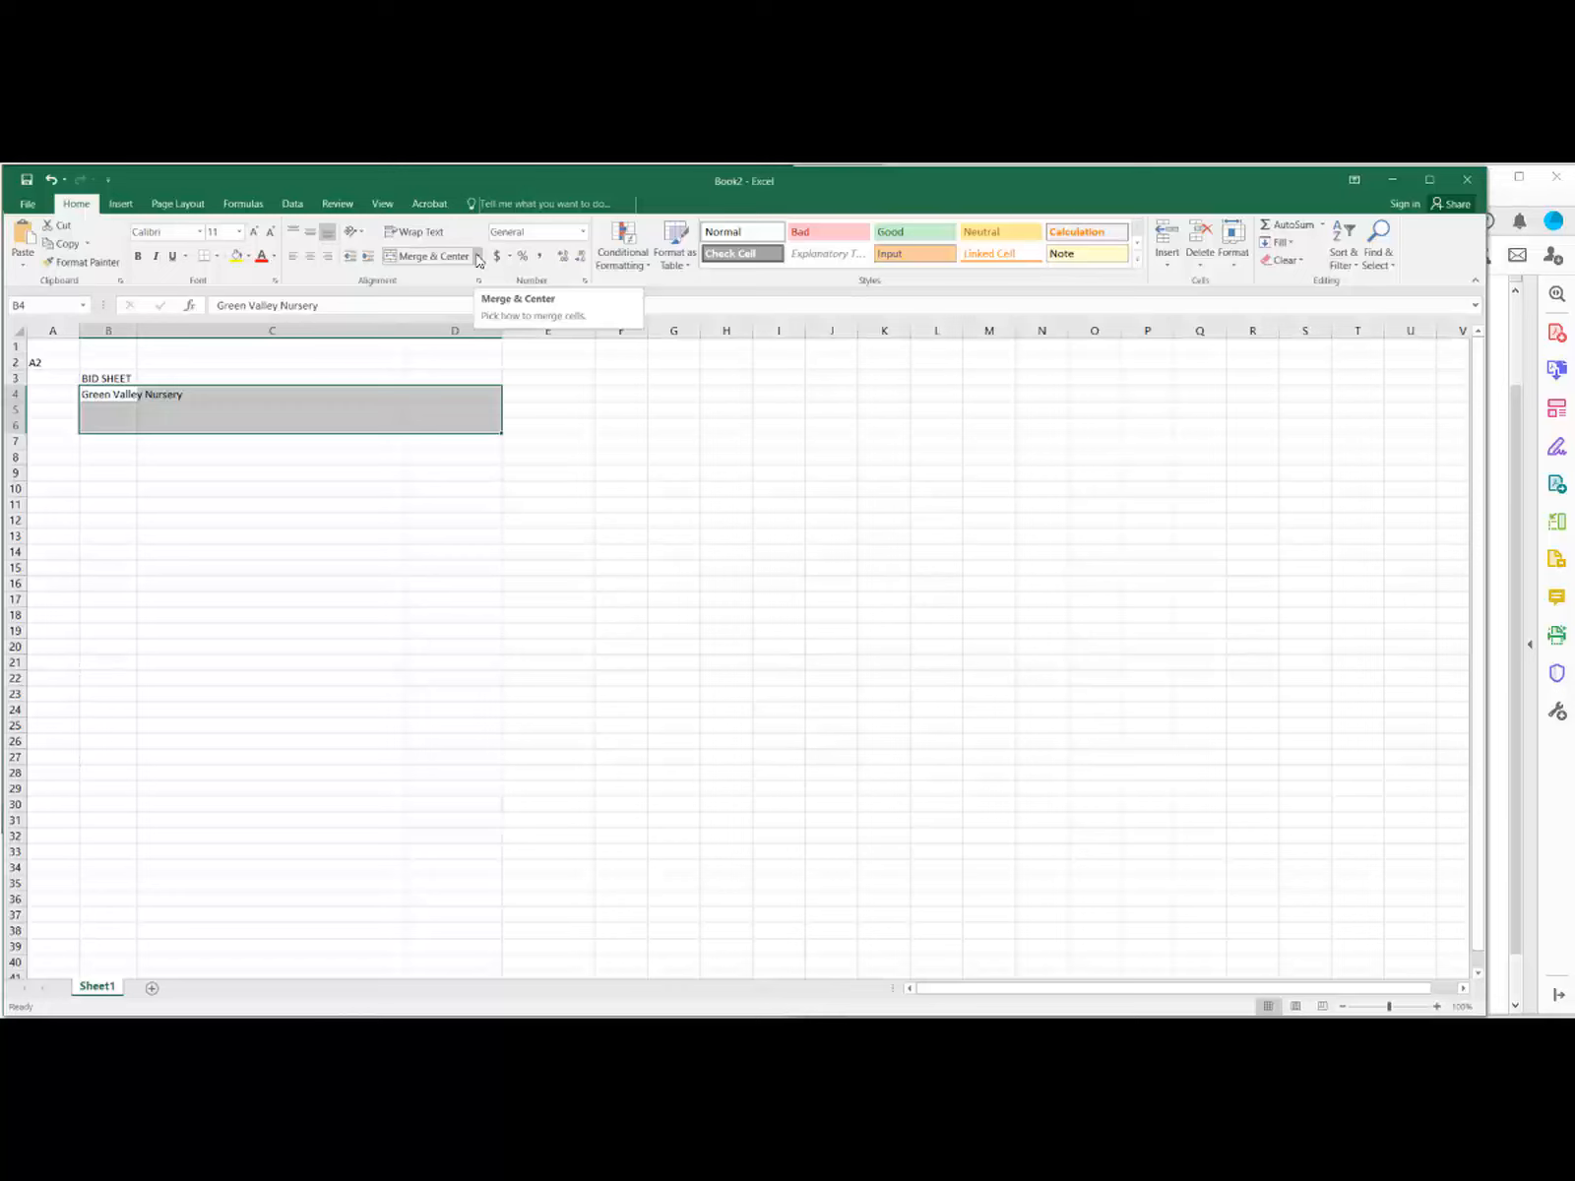
{"action": "left_click", "coordinate": [478, 258]}
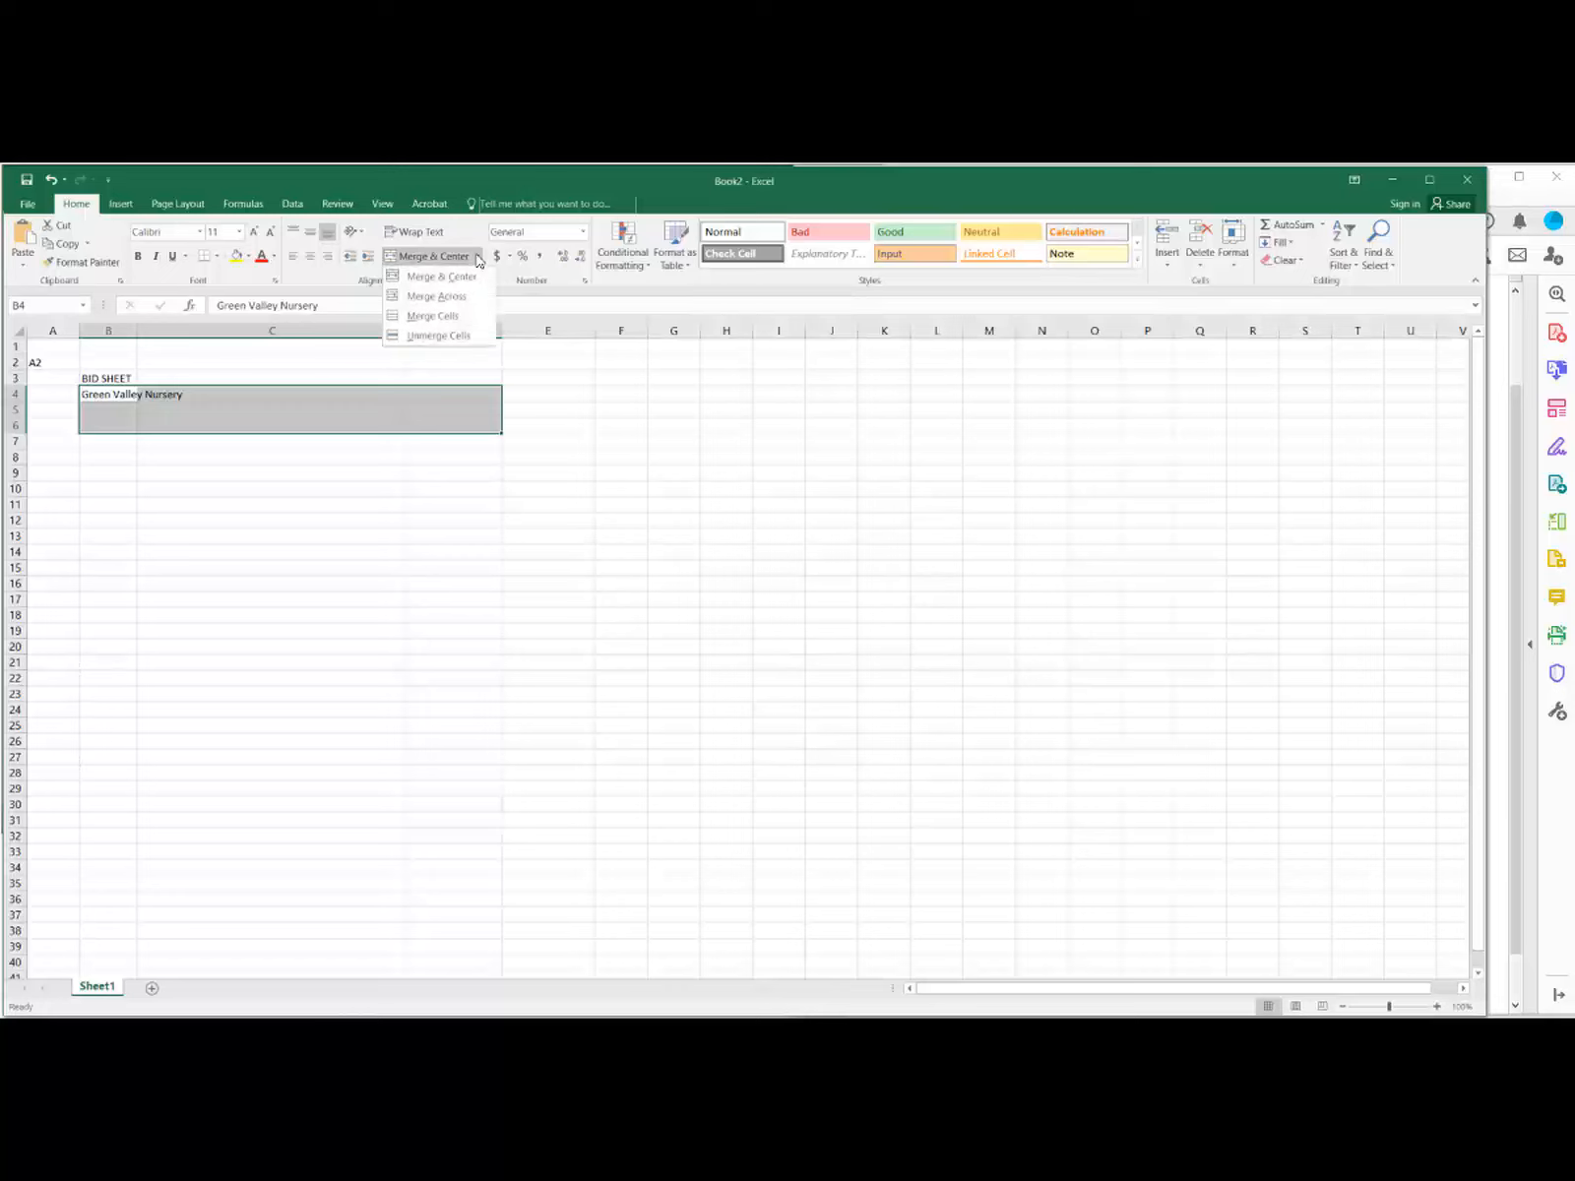
{"action": "left_click", "coordinate": [443, 317]}
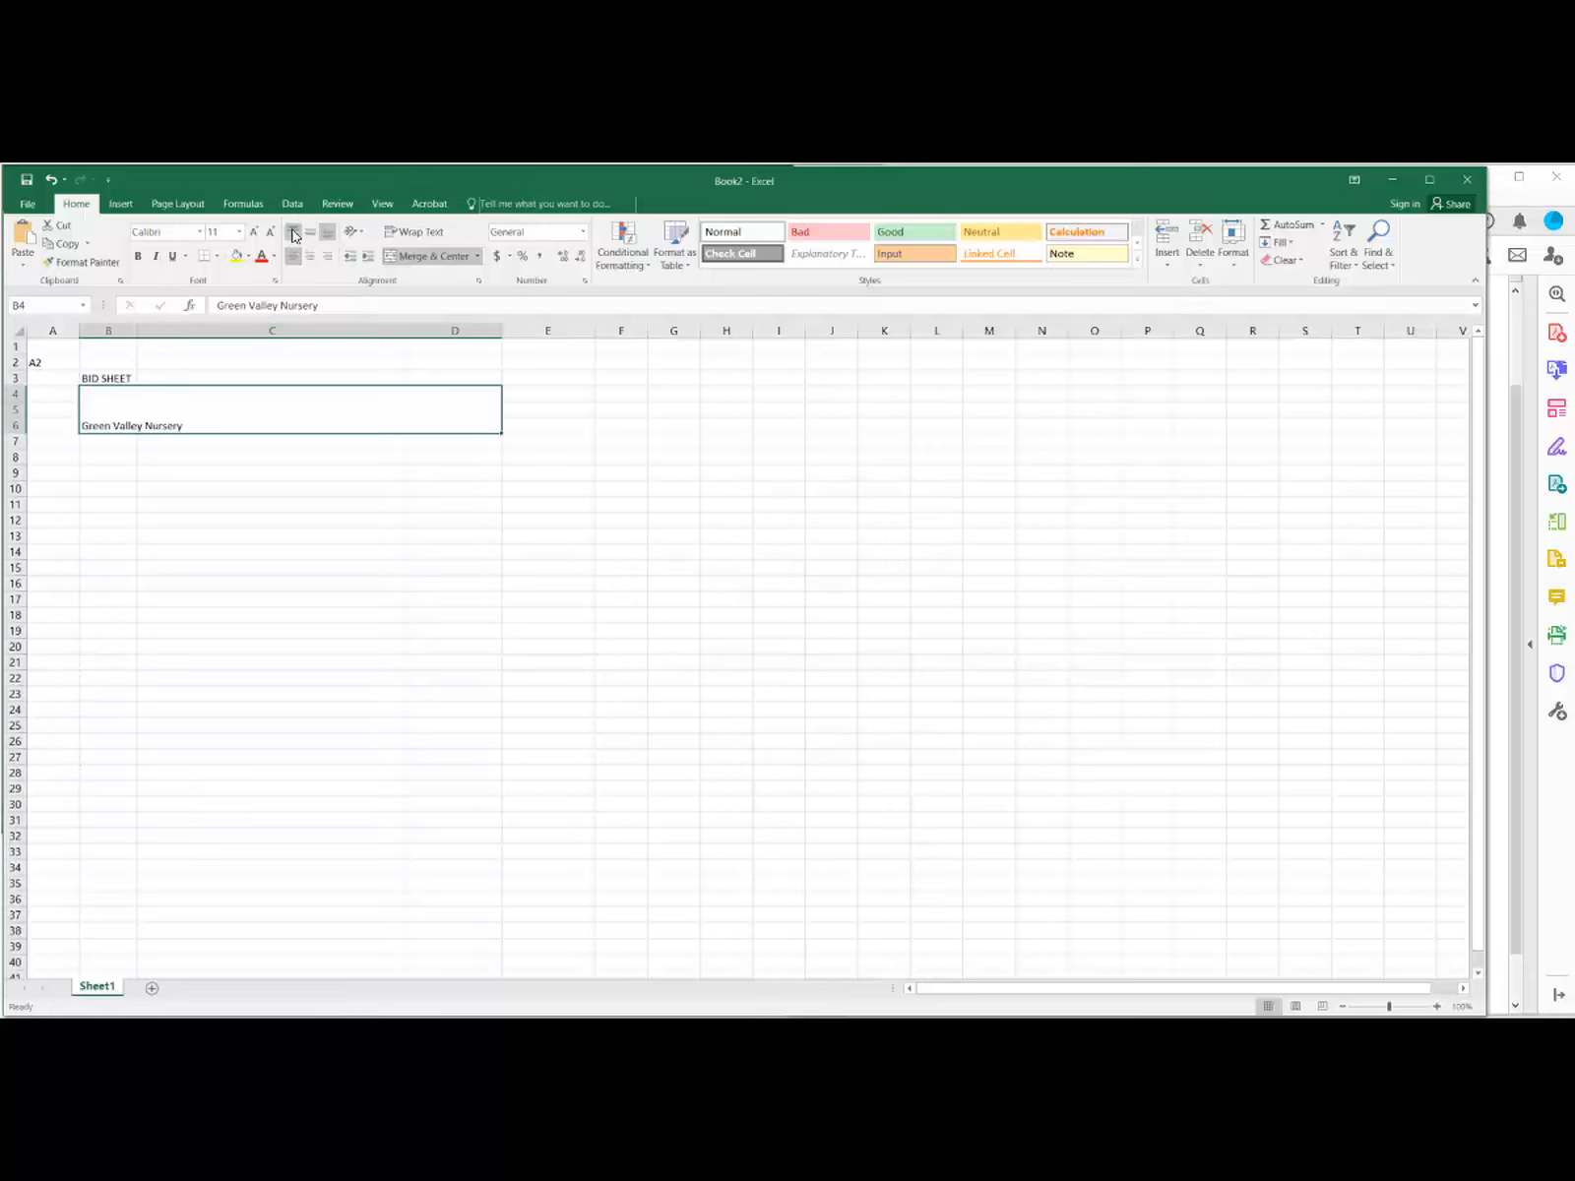
{"action": "left_click", "coordinate": [293, 233]}
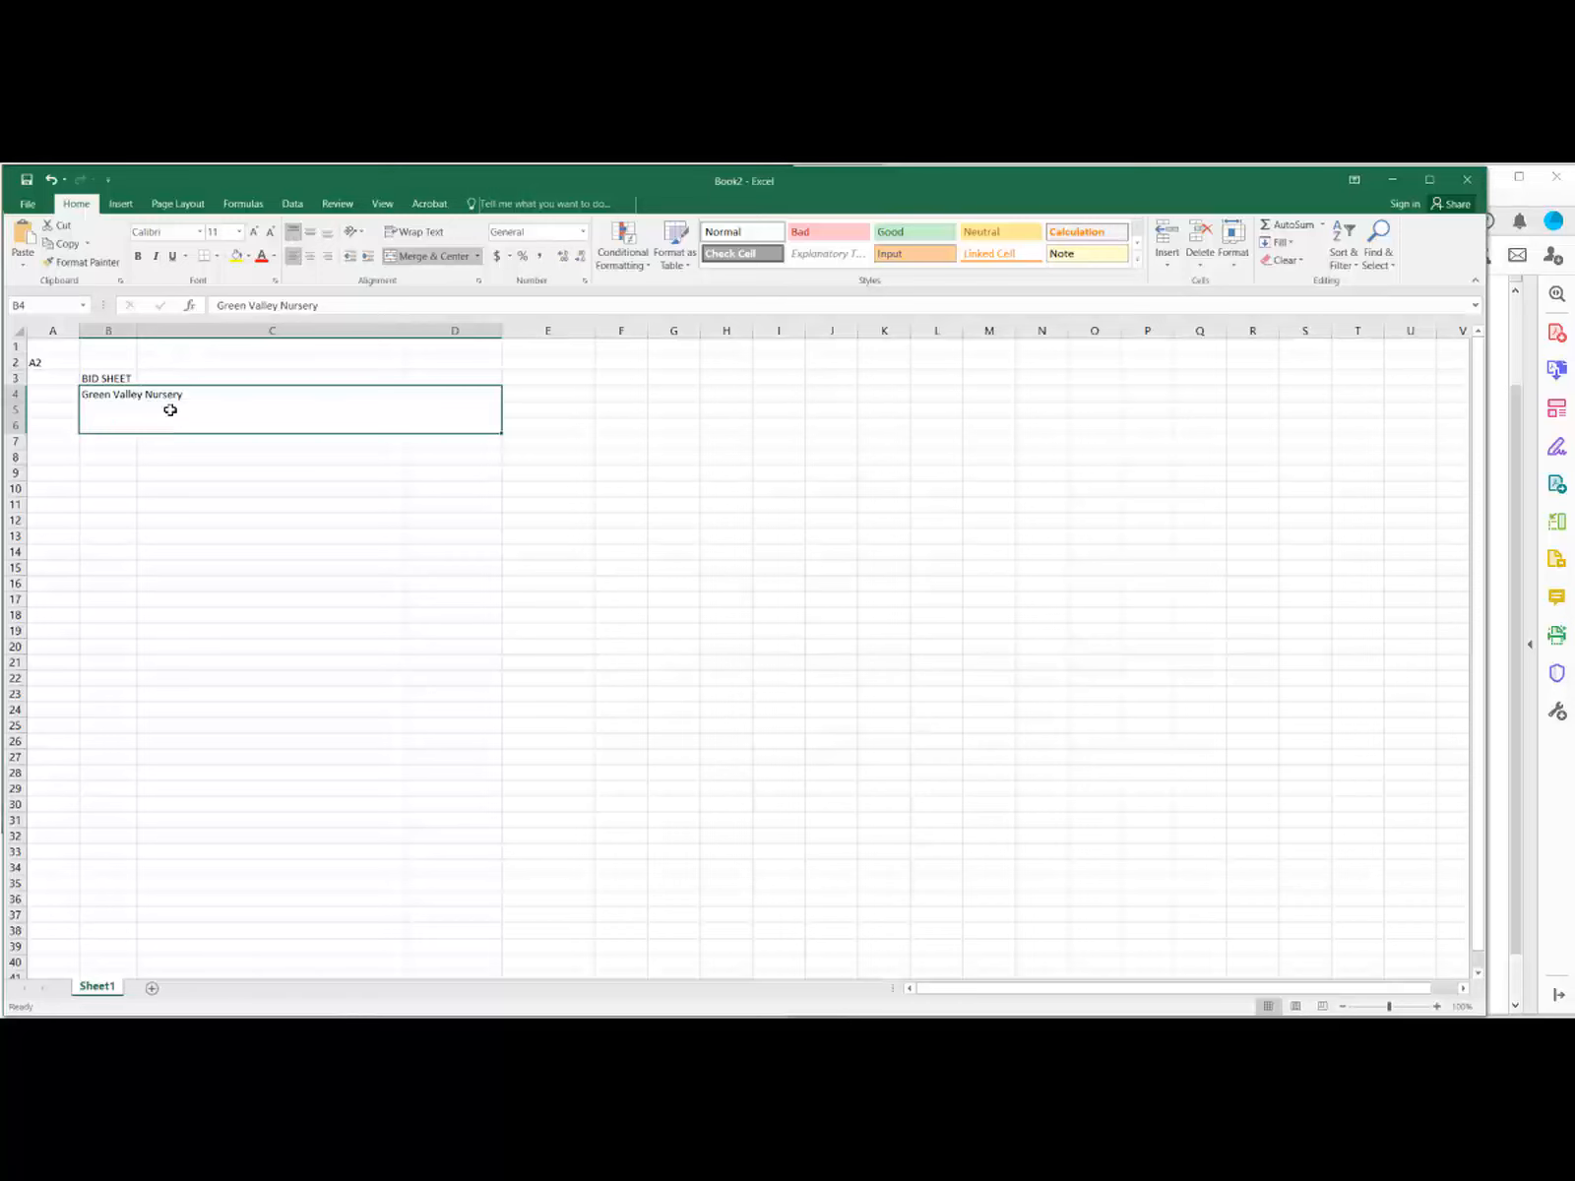
Step: Narrow the workbook window again so the bid sheet PDF can be read beside it
{"action": "left_click", "coordinate": [1496, 433]}
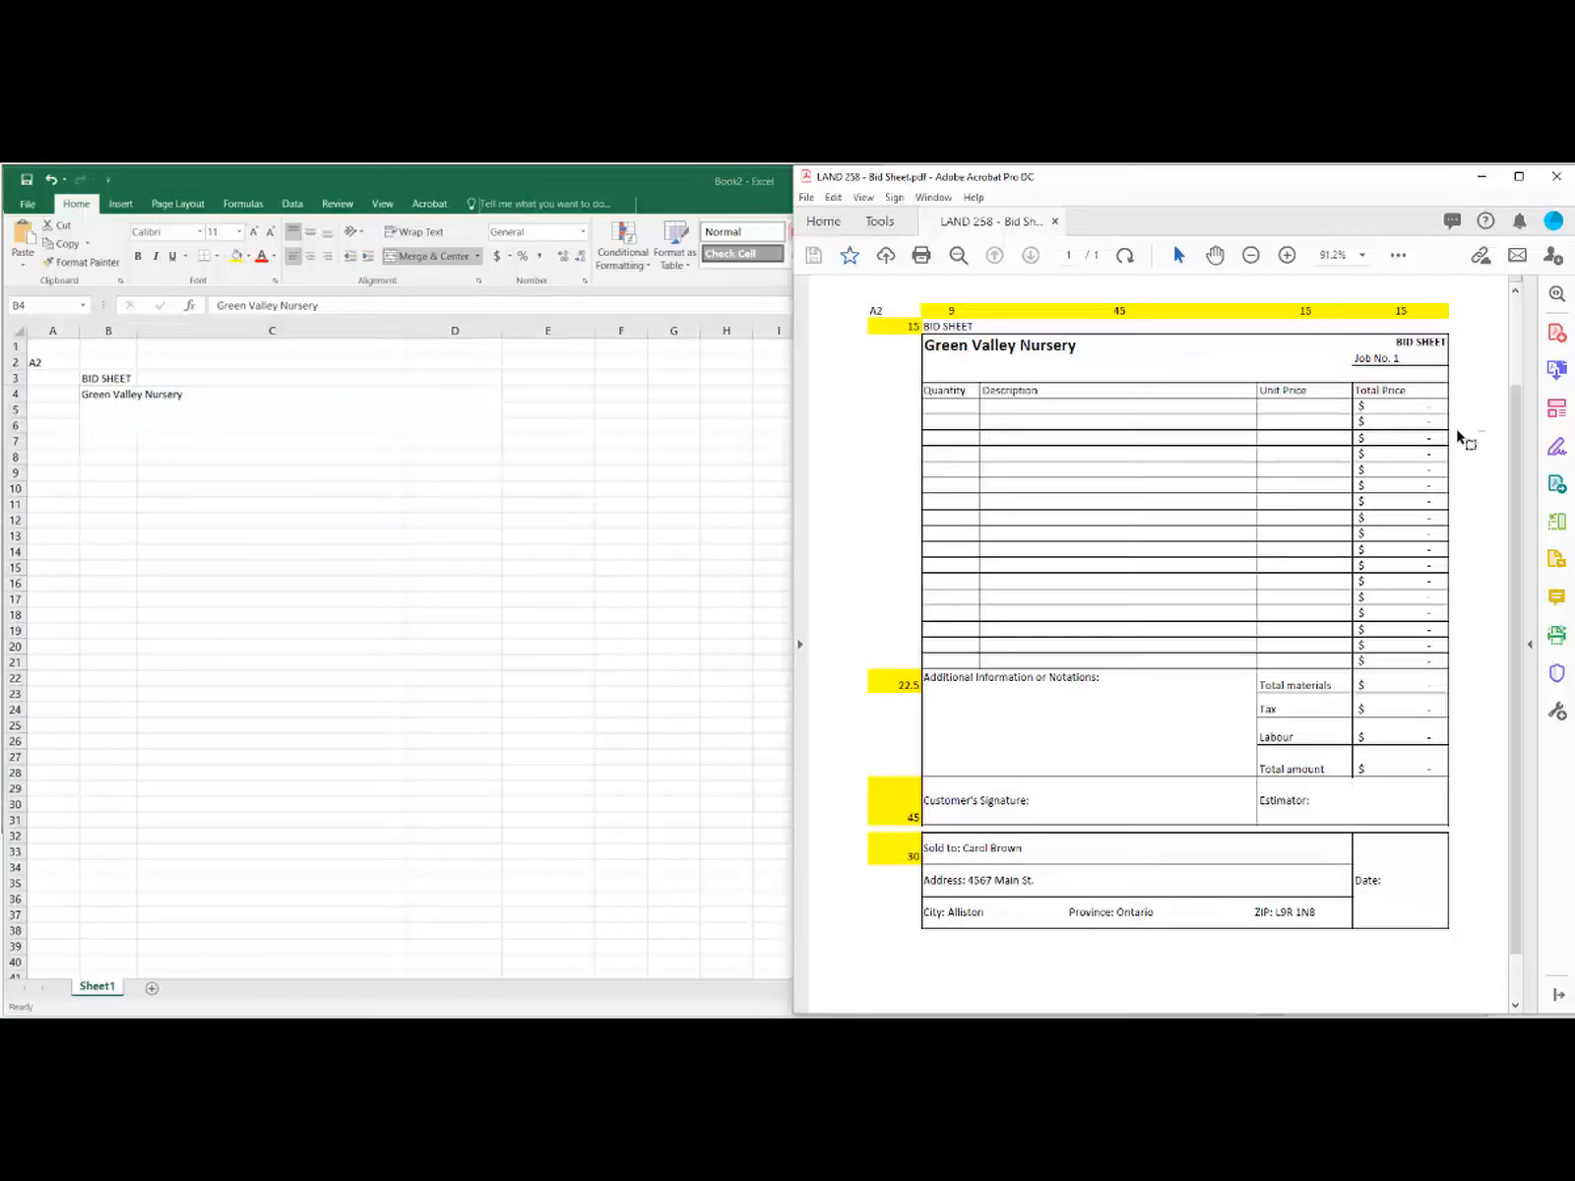
{"action": "left_click", "coordinate": [728, 185]}
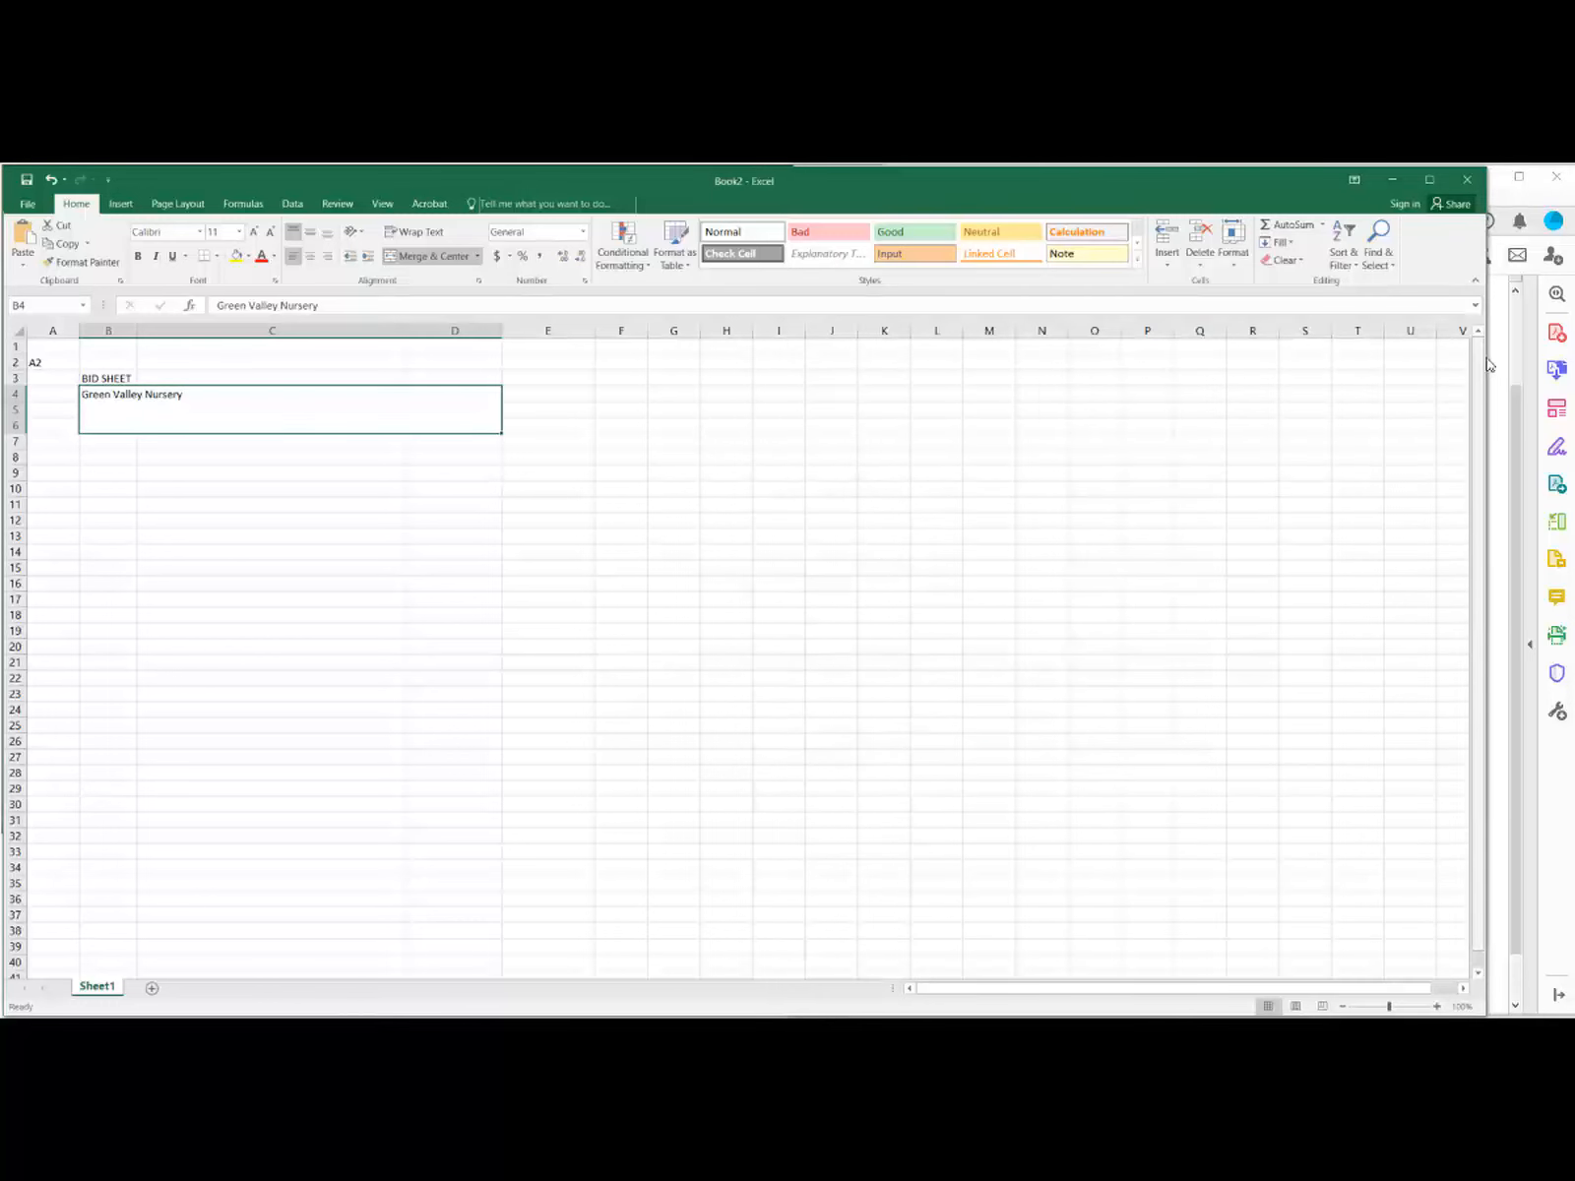
{"action": "left_click_drag", "start_coordinate": [1487, 363], "coordinate": [826, 399]}
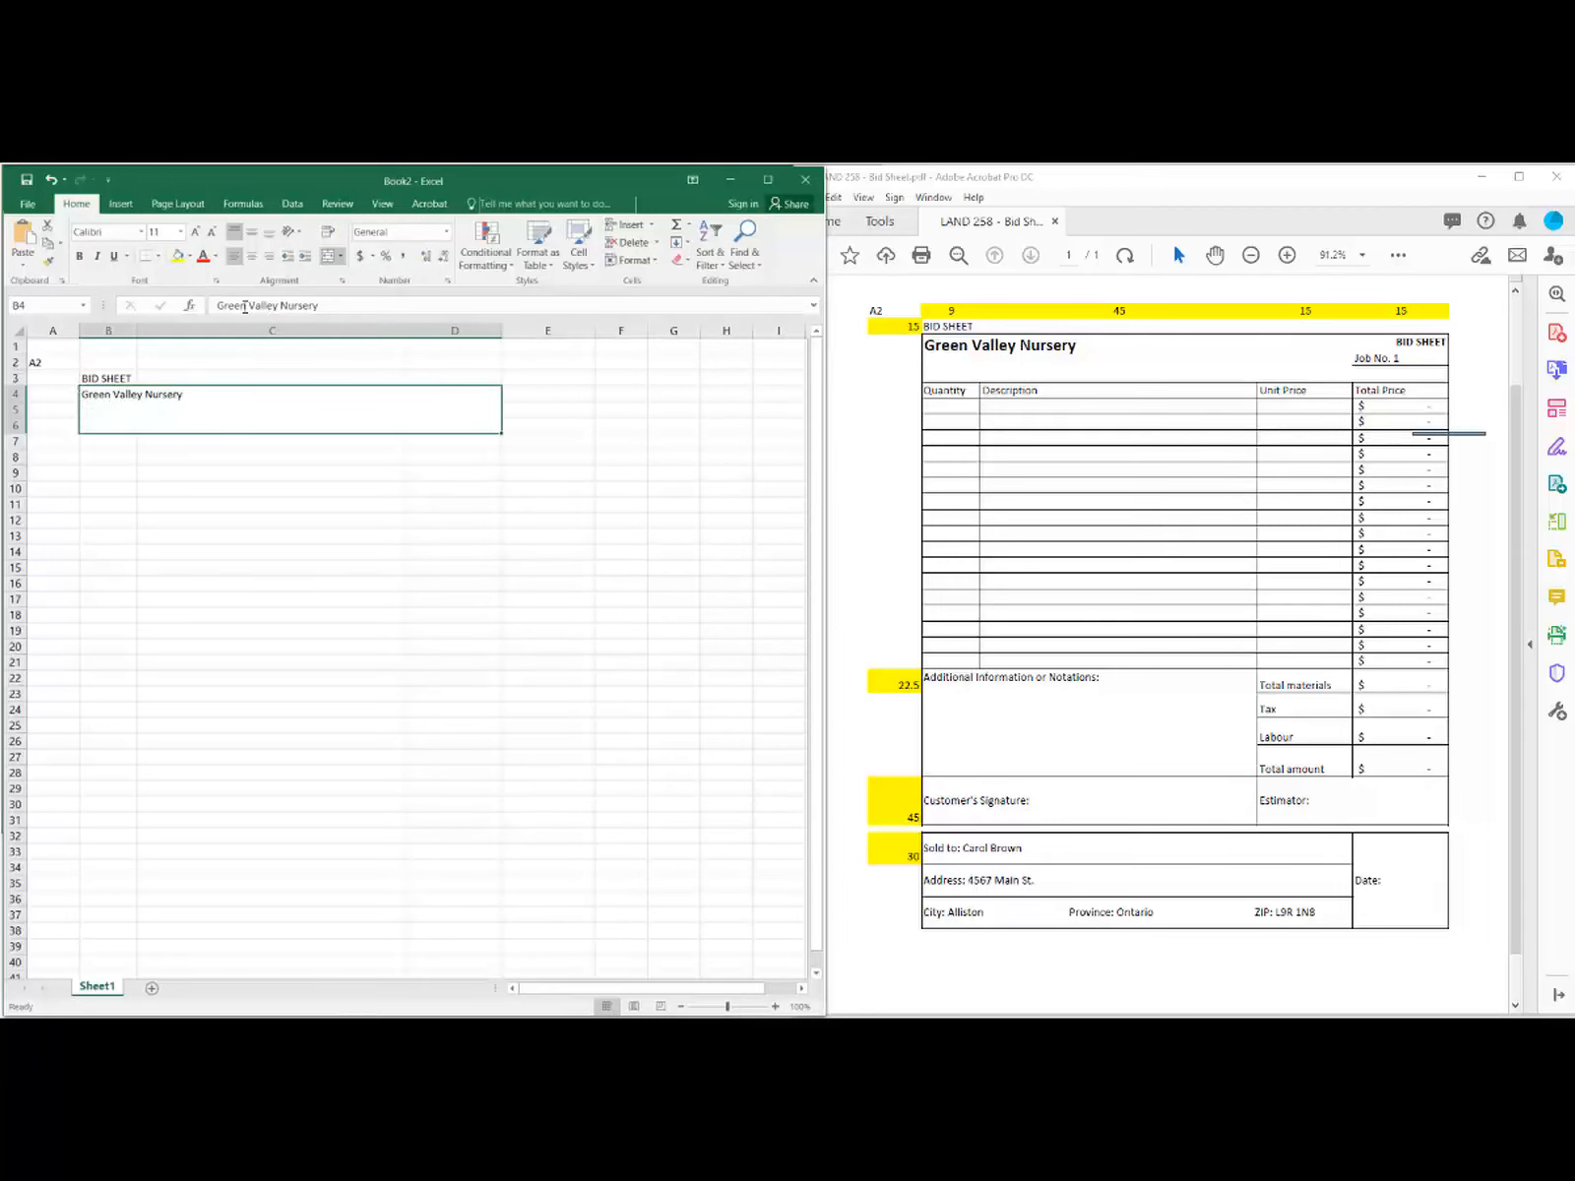
Step: Set the font size of the Green Valley Nursery text in merged cell B4 to 16
{"action": "left_click_drag", "start_coordinate": [322, 305], "coordinate": [216, 301]}
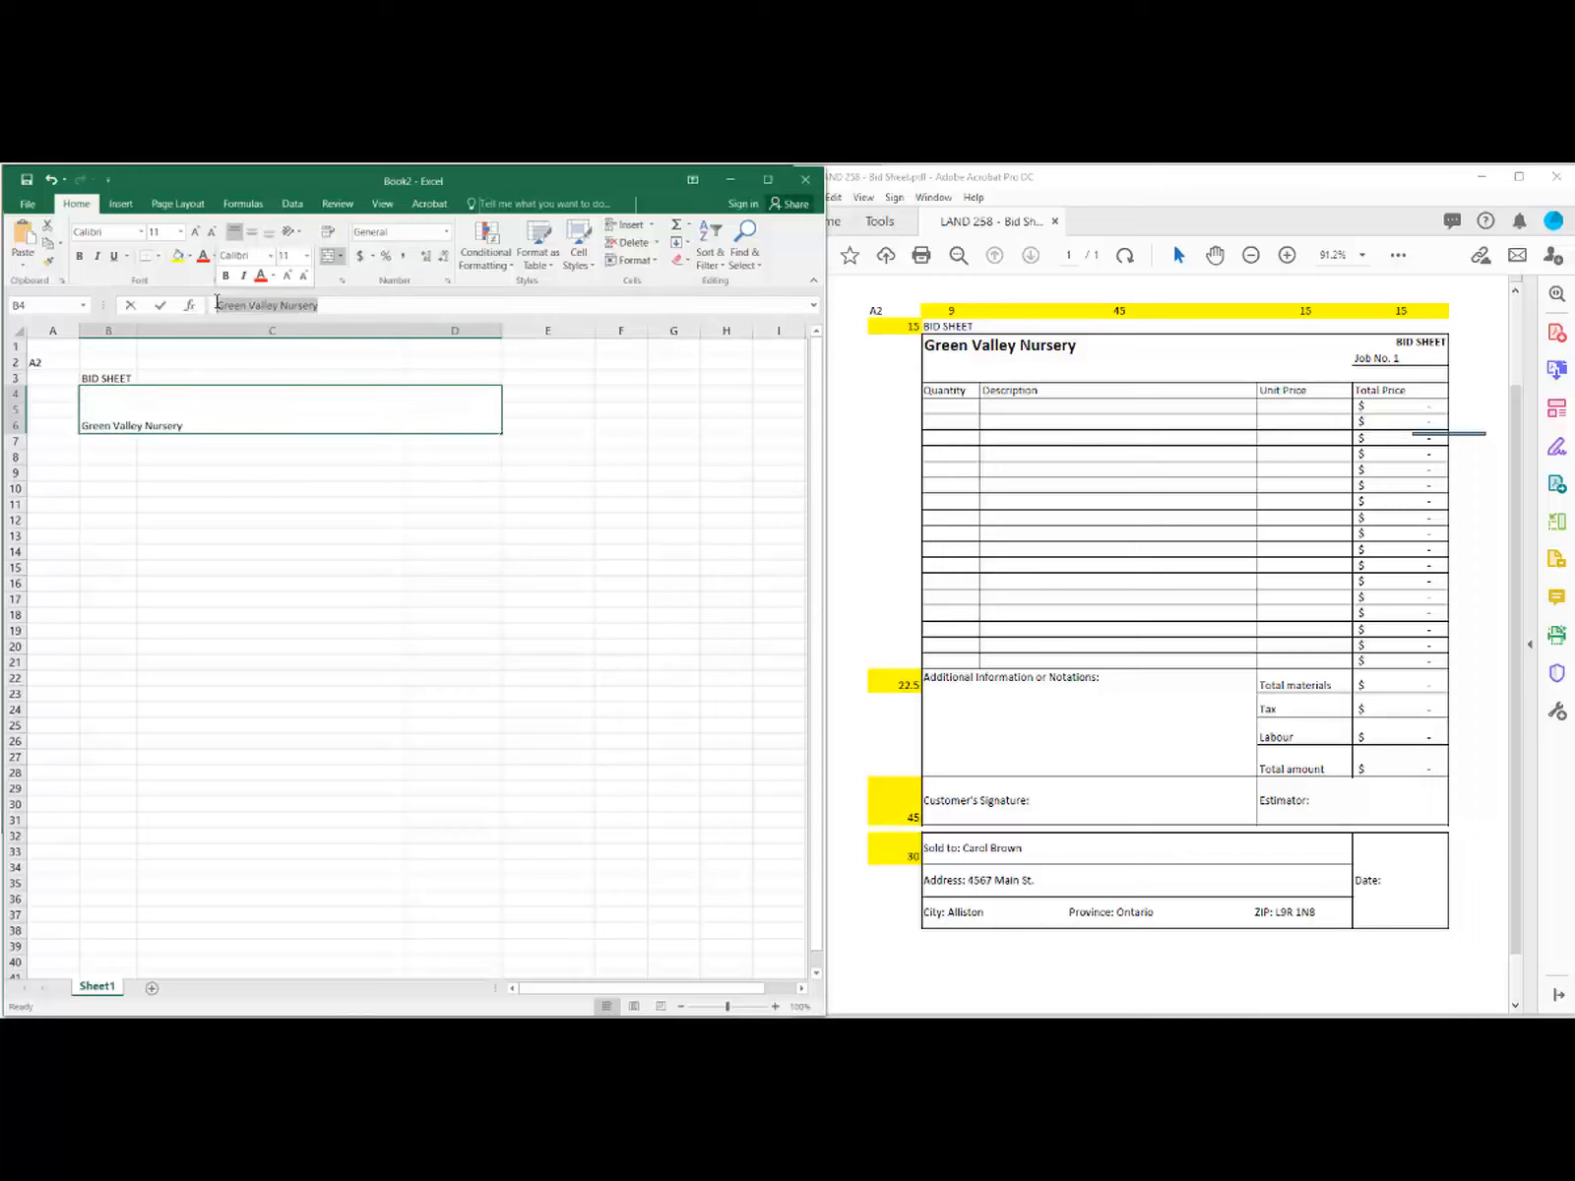
{"action": "left_click", "coordinate": [180, 231]}
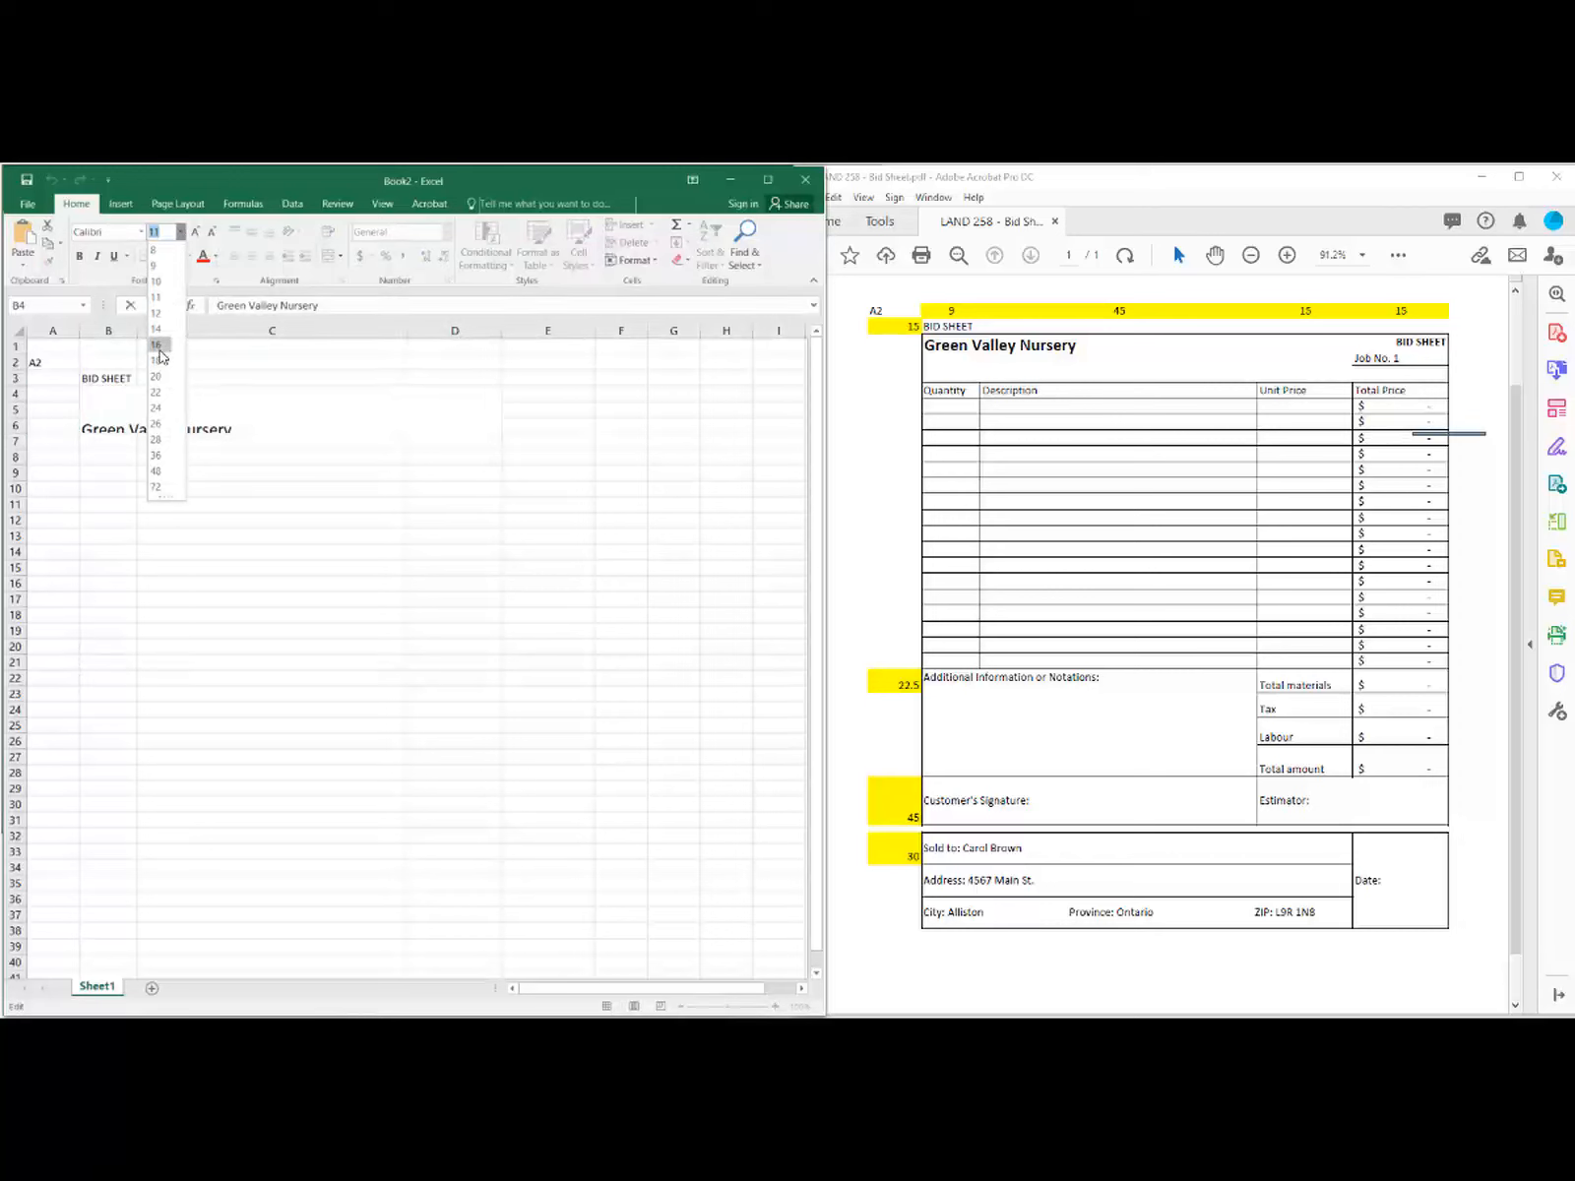
{"action": "left_click", "coordinate": [160, 346]}
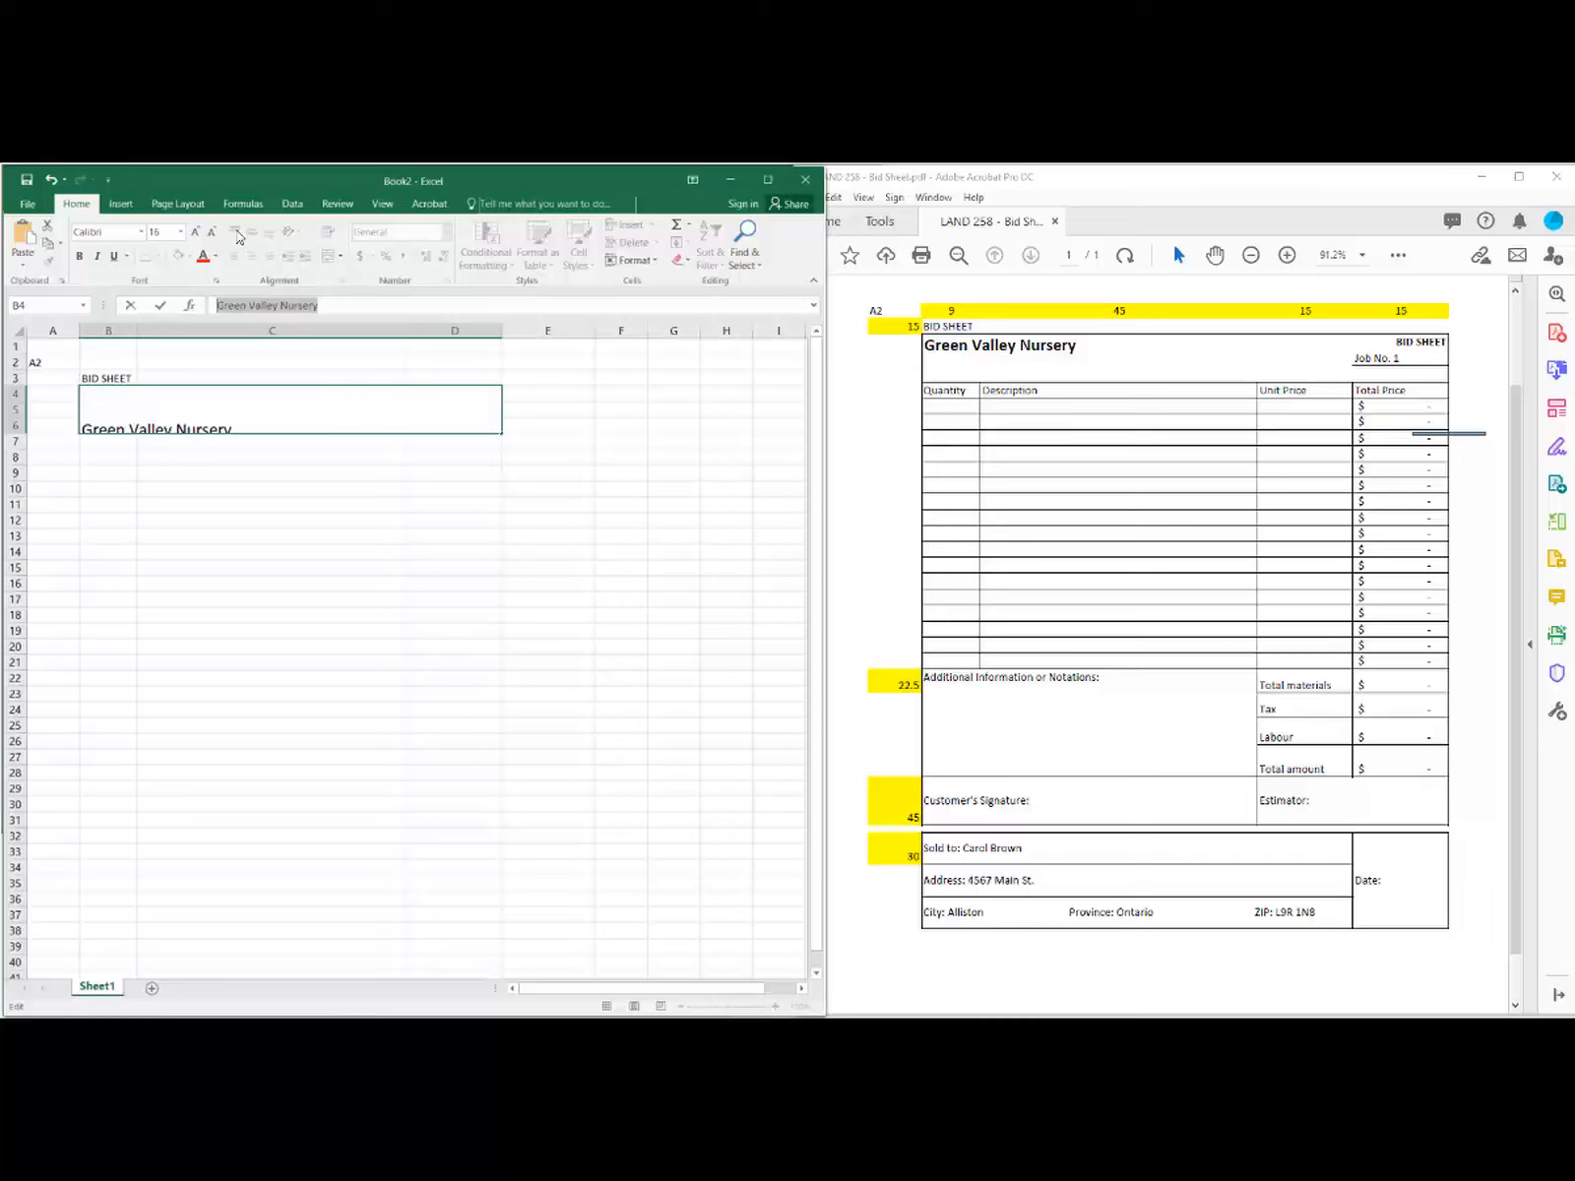
{"action": "left_click", "coordinate": [280, 421]}
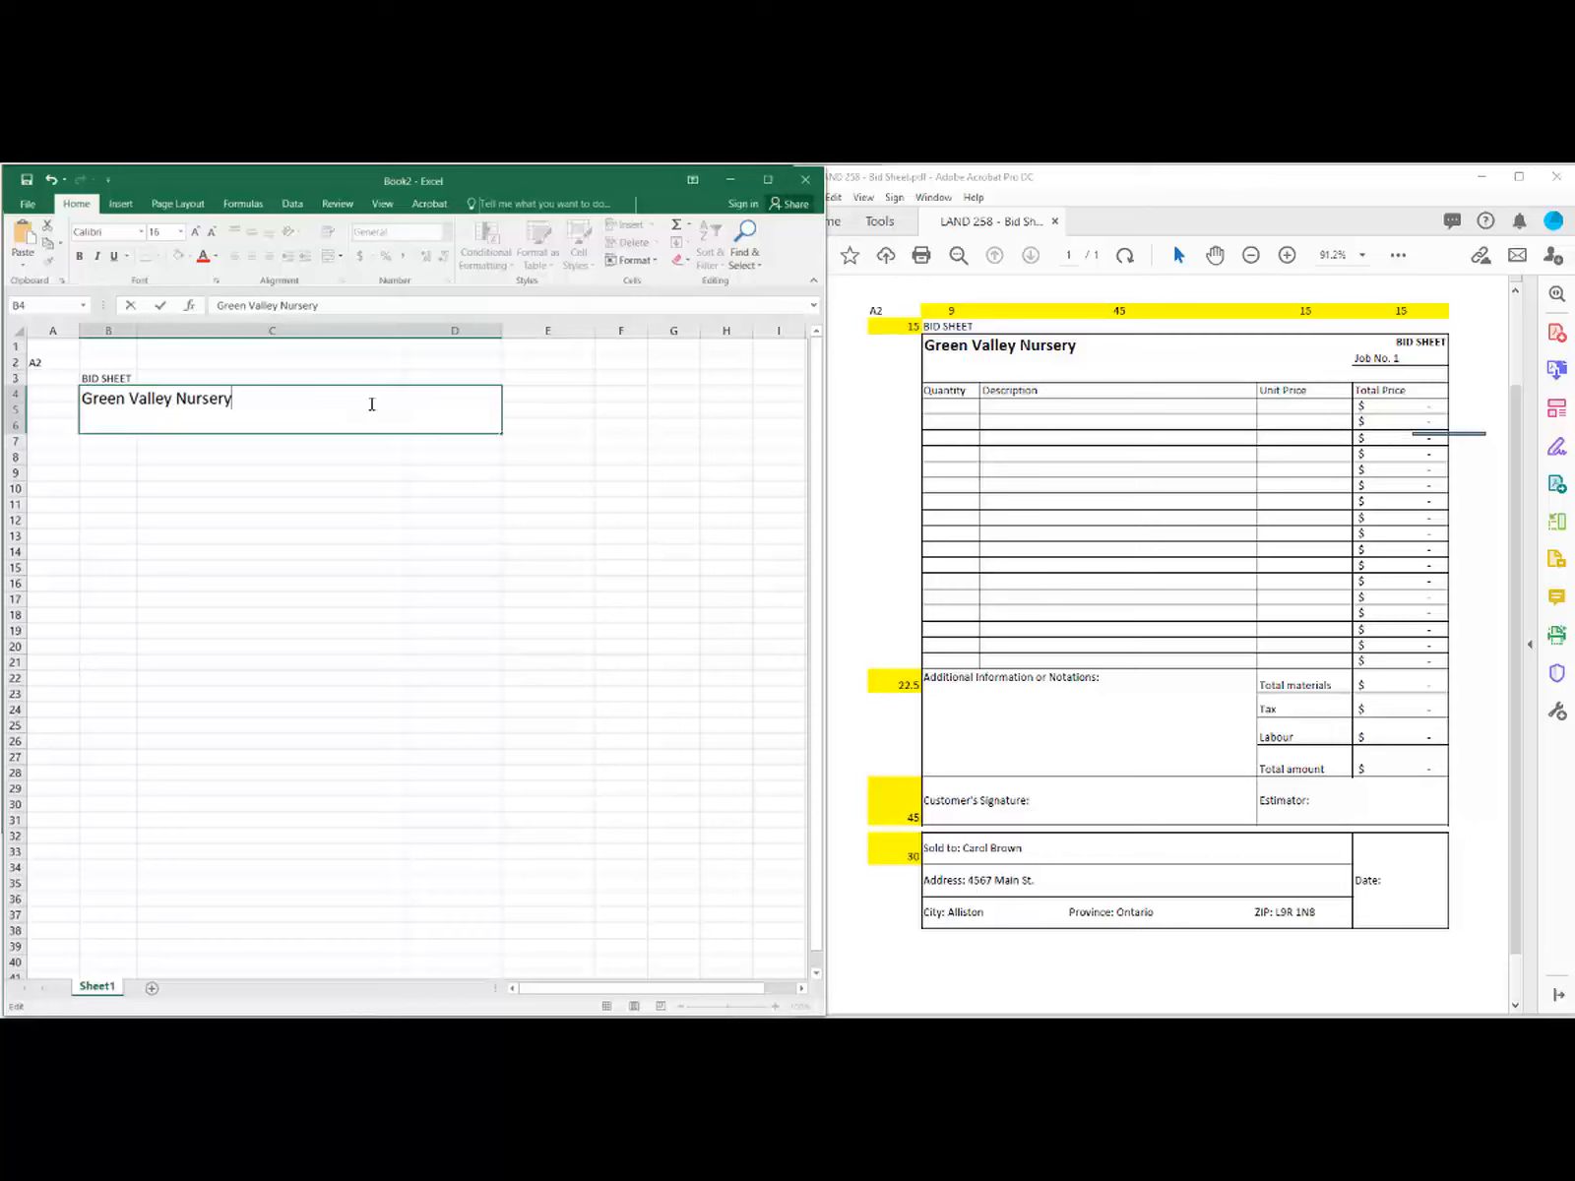
Step: Enter "BID SHEET" in cell E4 and right-align it
{"action": "left_click", "coordinate": [545, 393]}
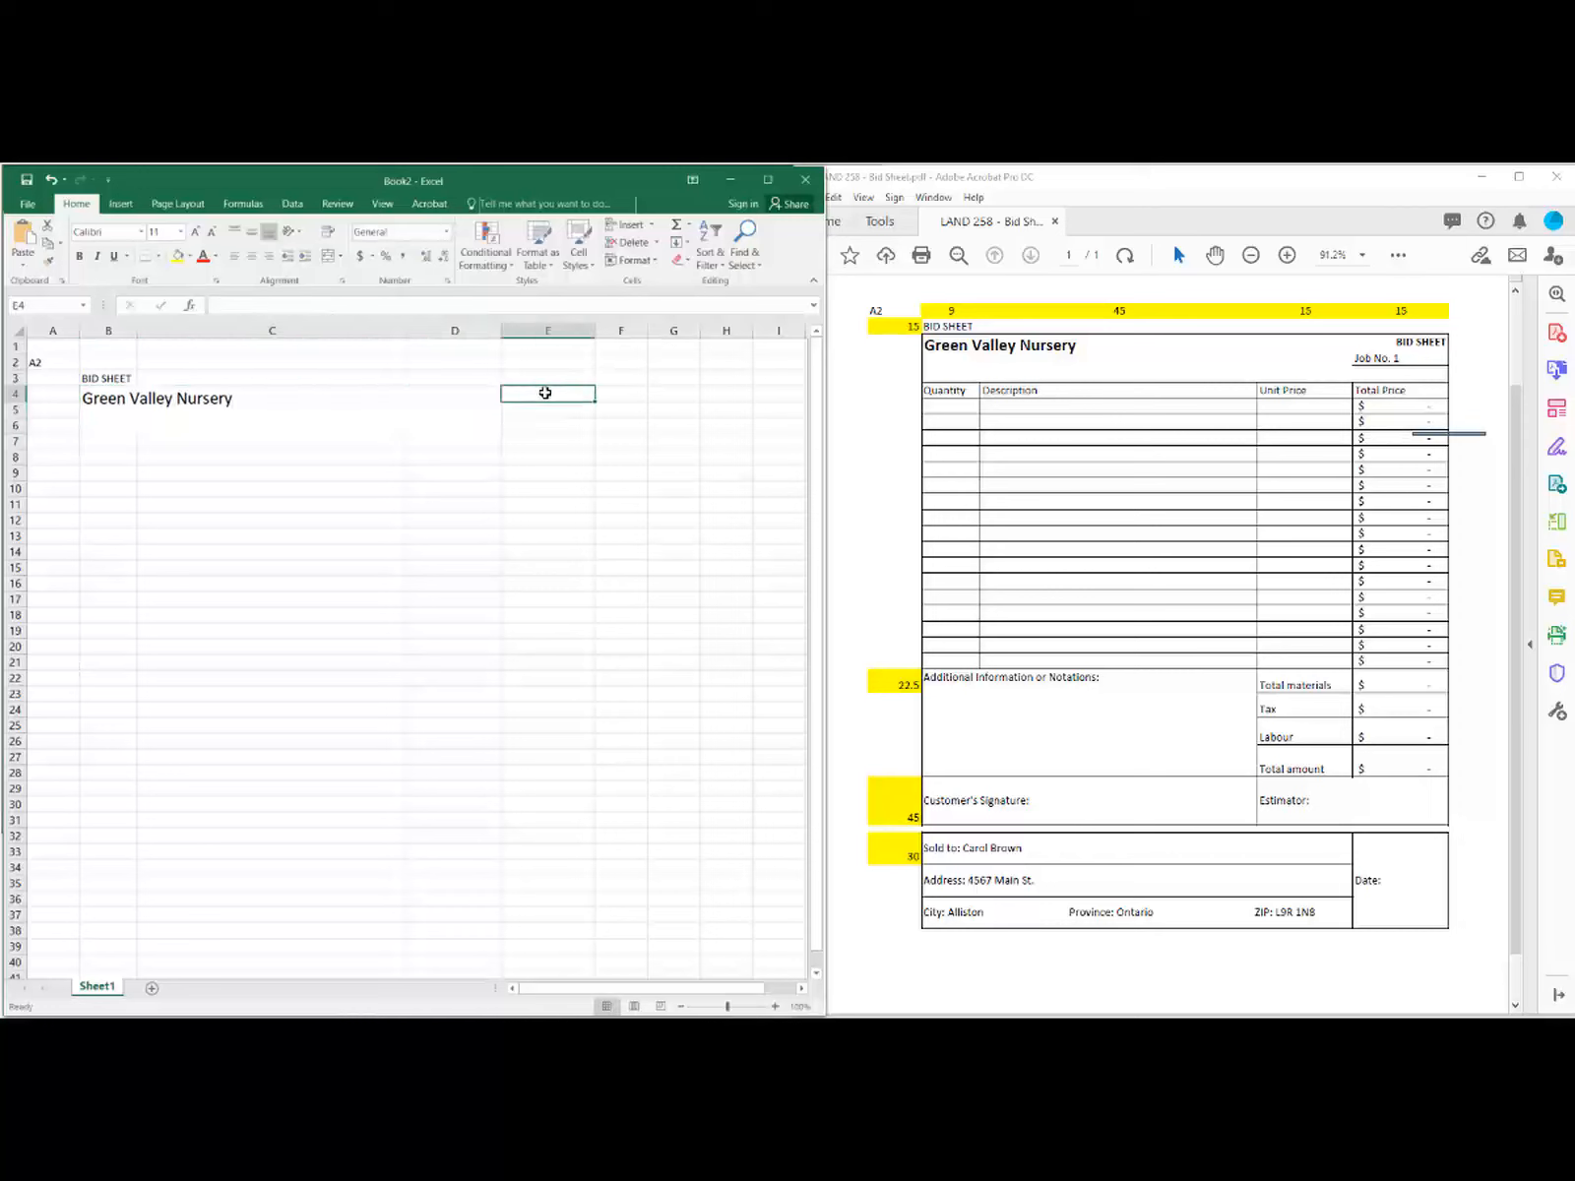
{"action": "type", "text": "B"}
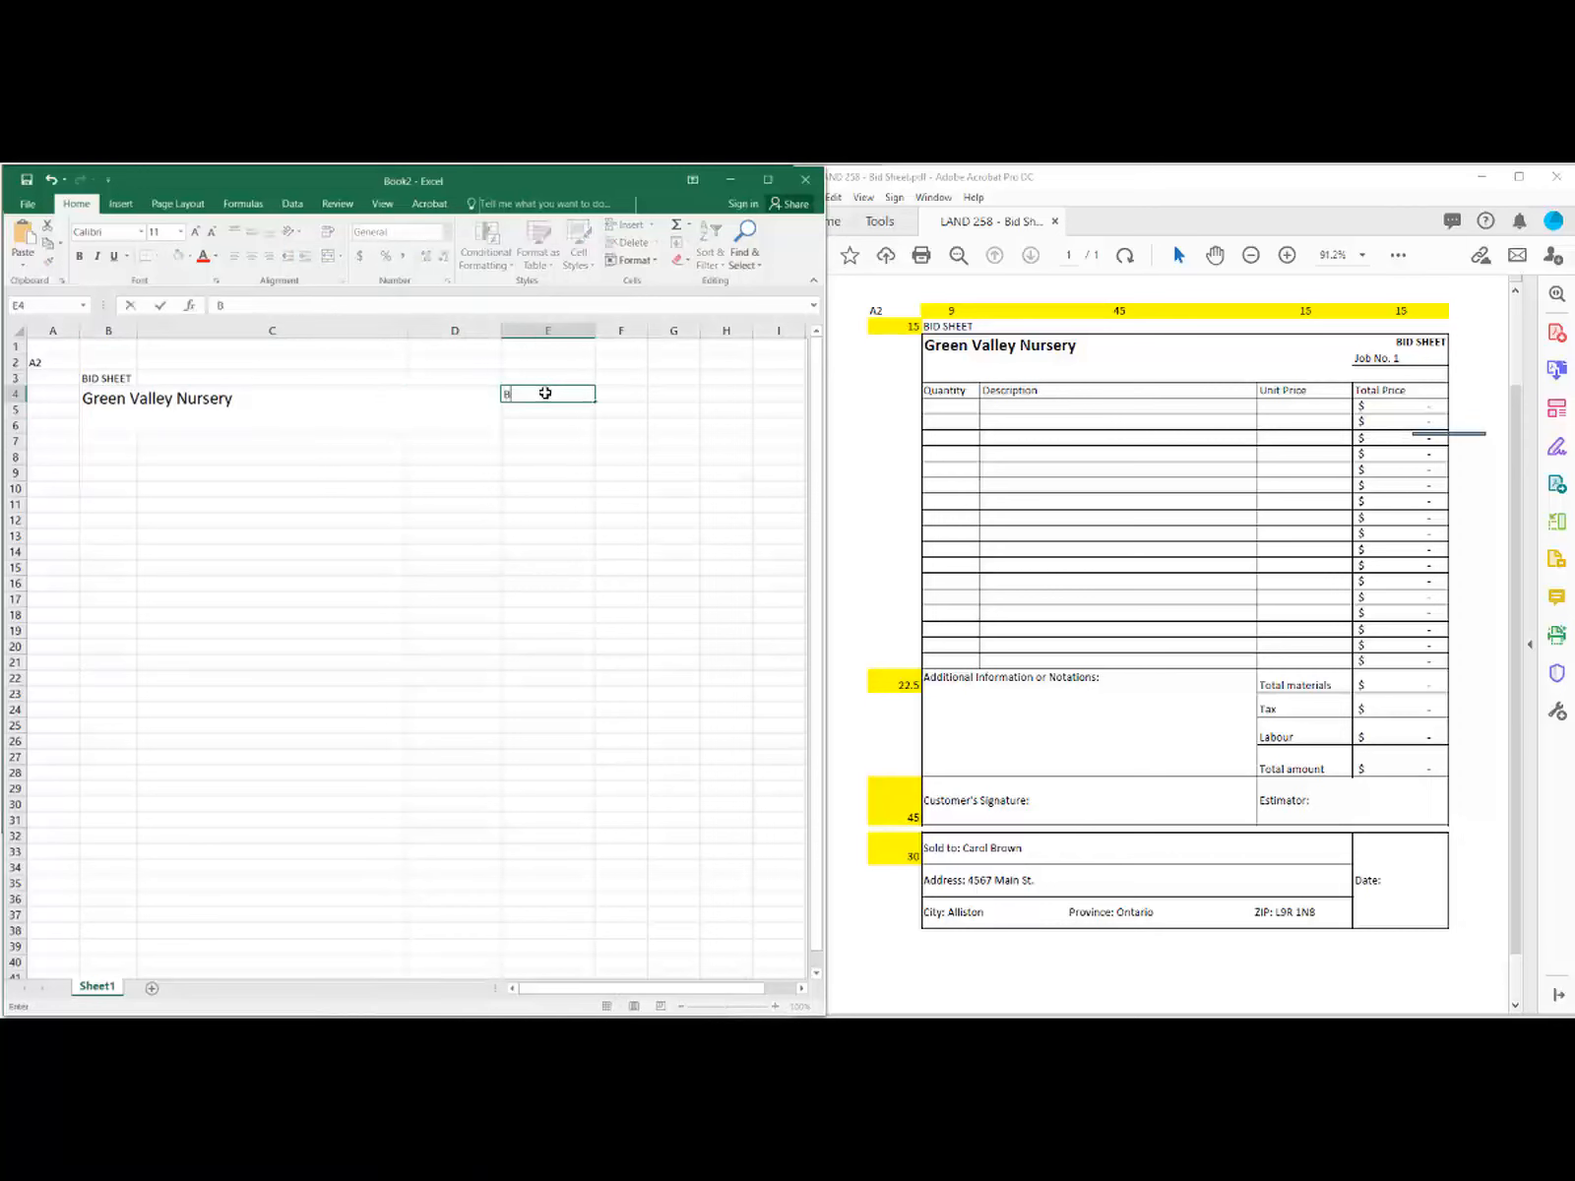
{"action": "type", "text": "ID SHEET"}
{"action": "left_click", "coordinate": [557, 354]}
{"action": "left_click", "coordinate": [557, 393]}
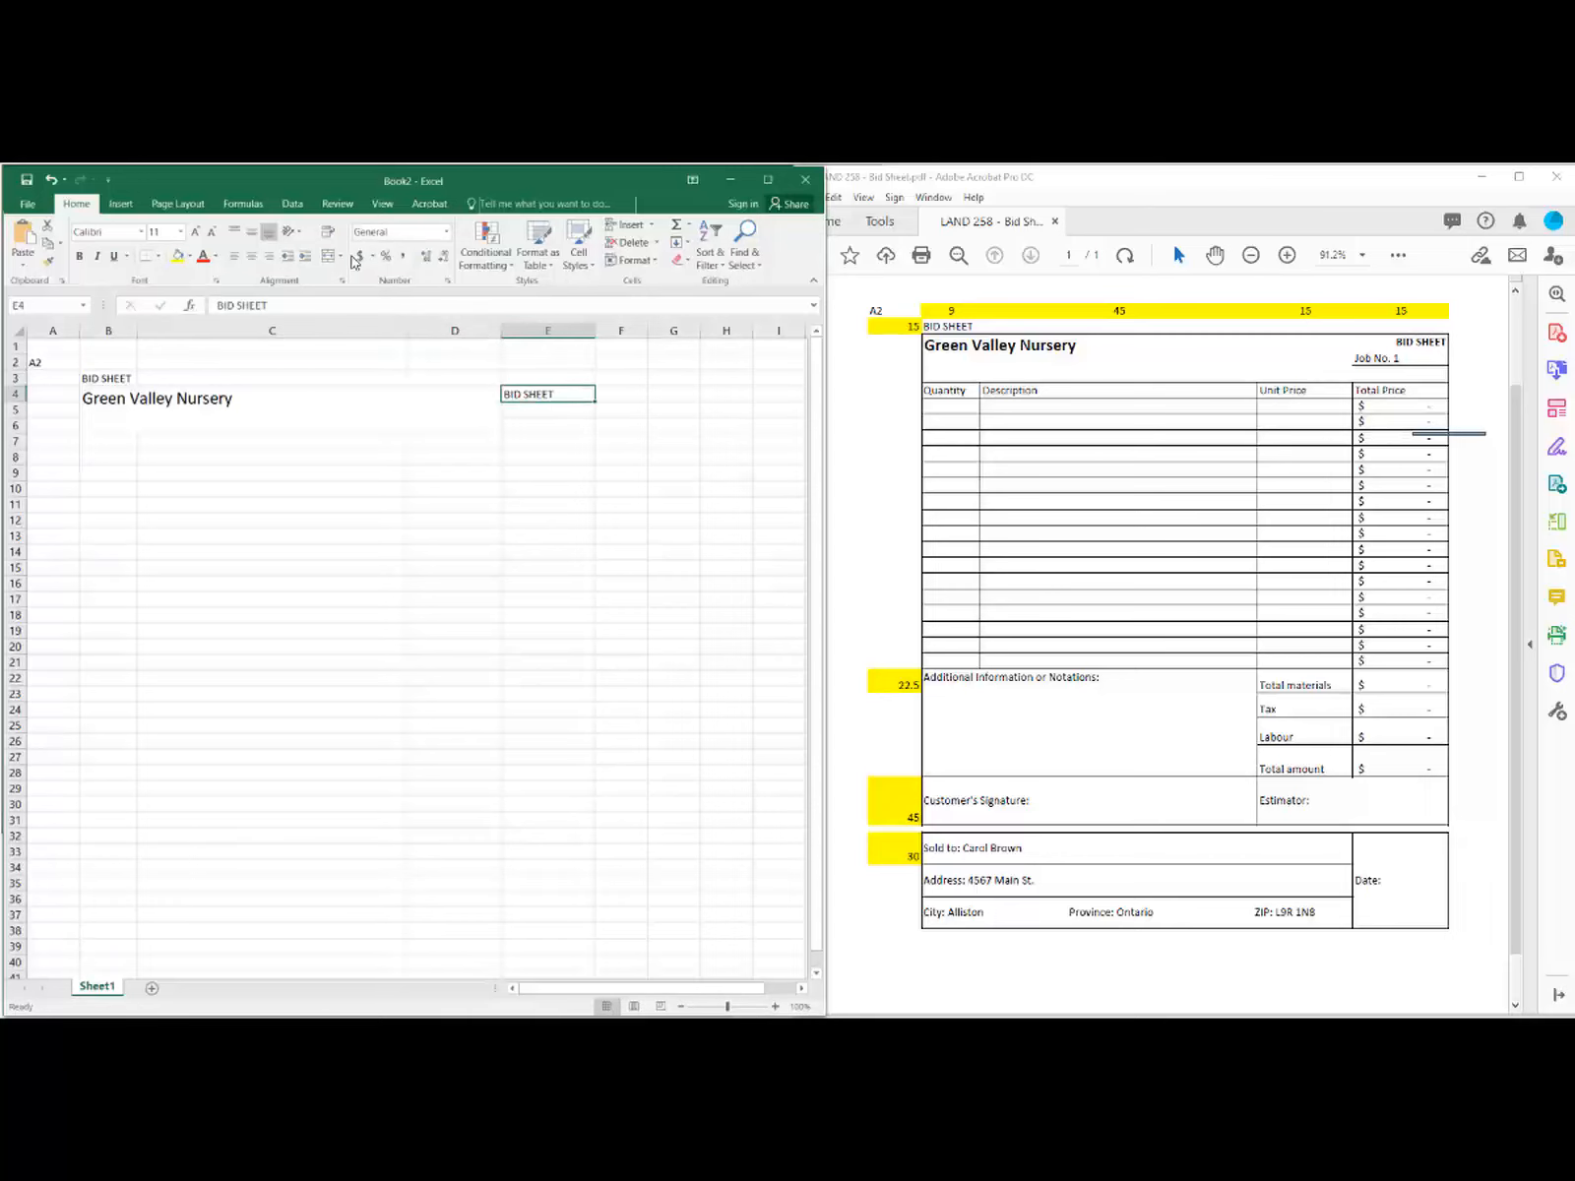
{"action": "left_click", "coordinate": [668, 377]}
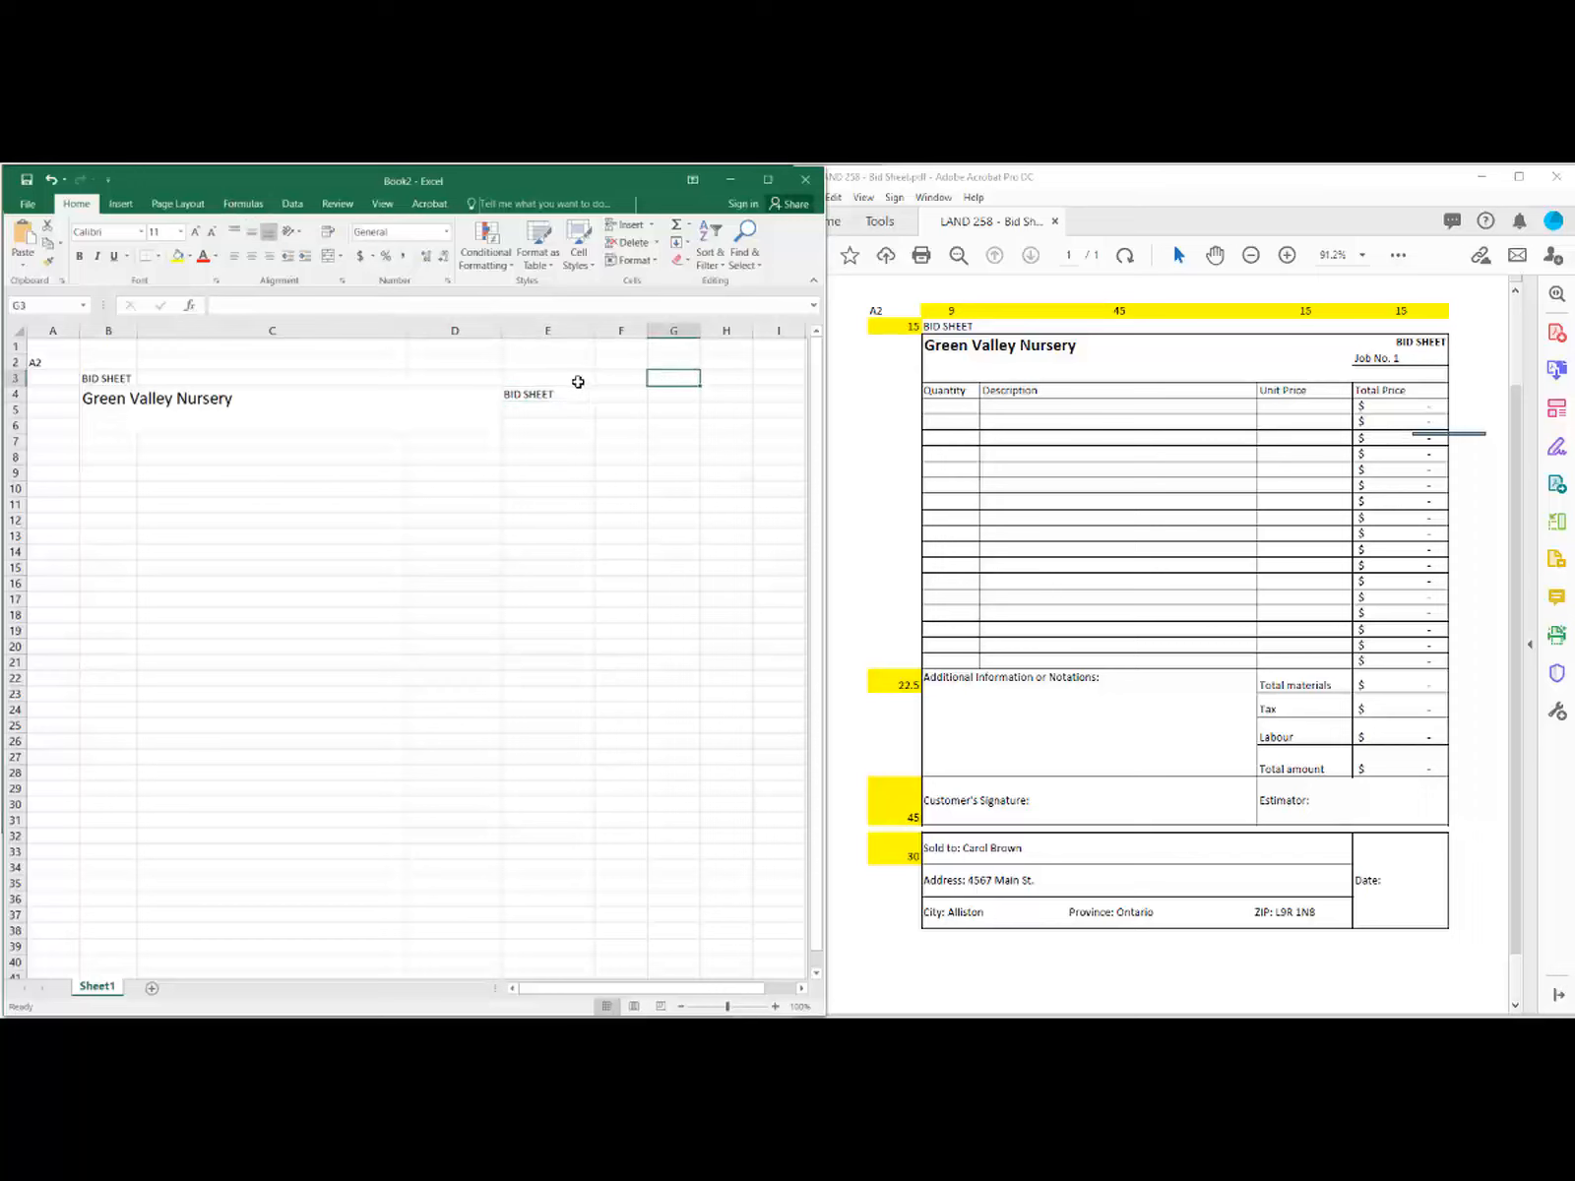
{"action": "left_click", "coordinate": [558, 389]}
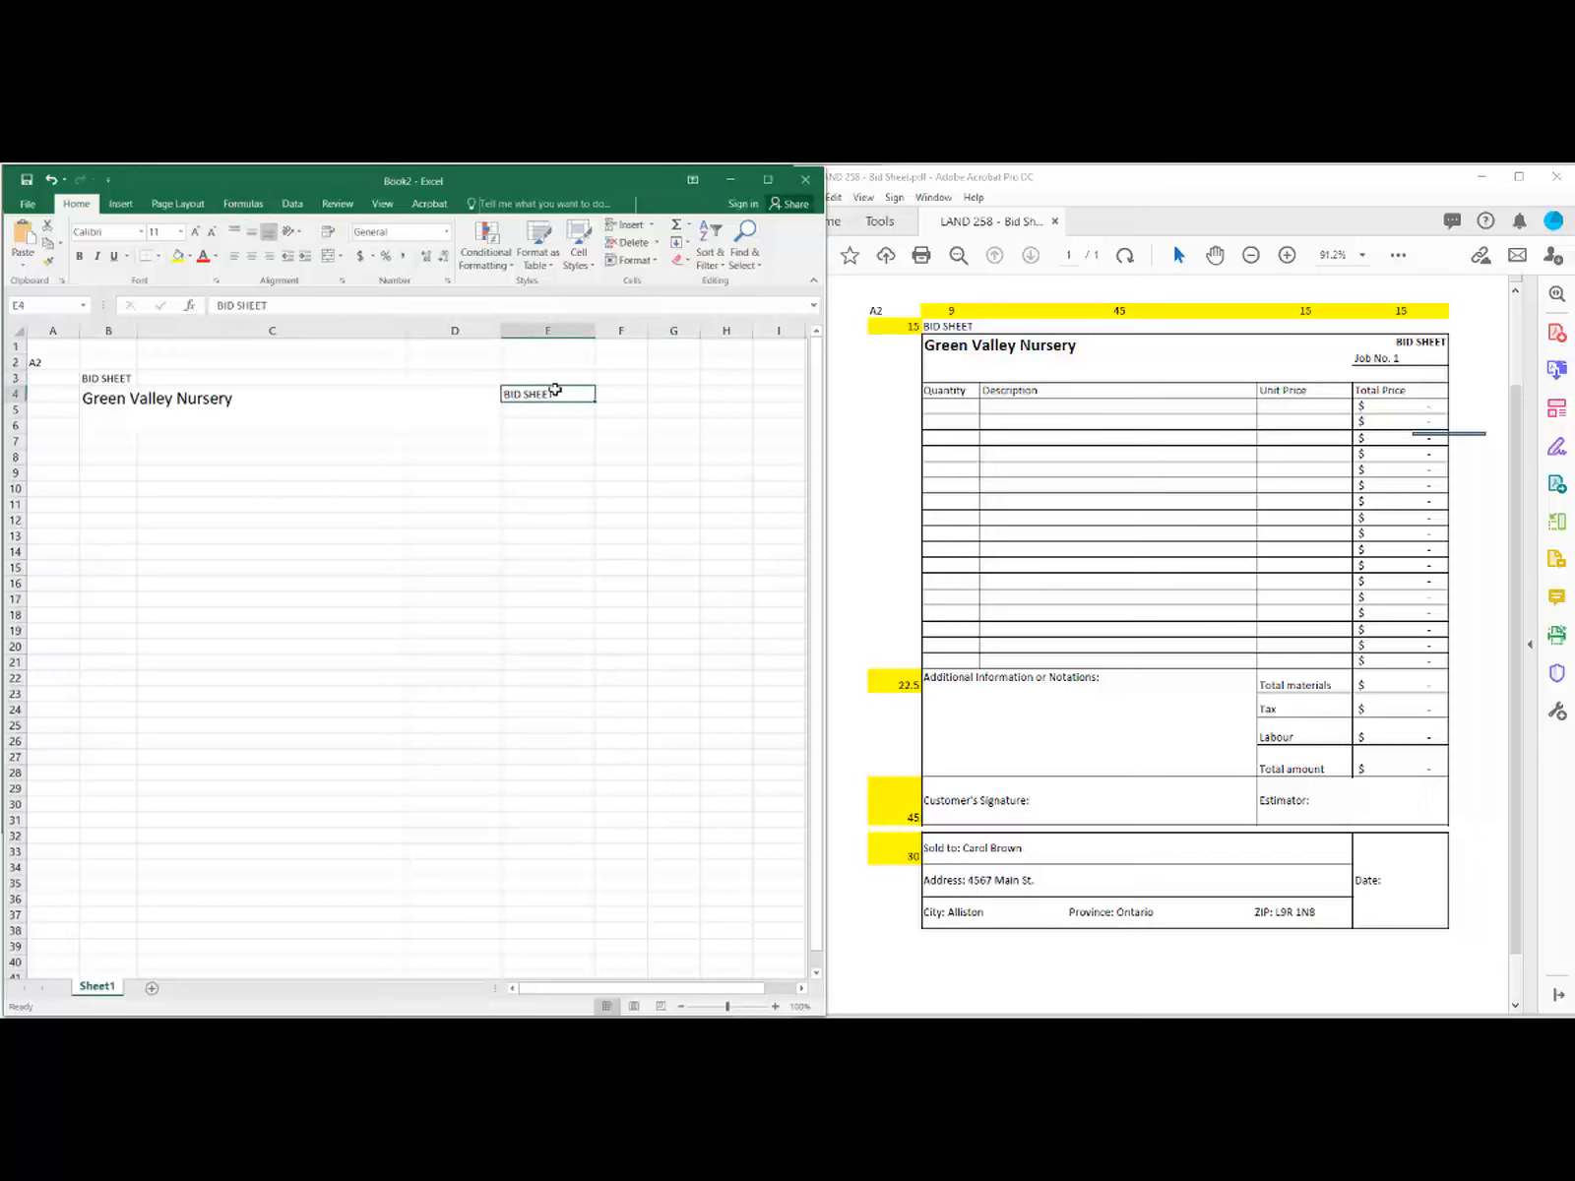
{"action": "left_click", "coordinate": [269, 257]}
Step: Enter "Job No.1" in cell E5 and give that cell a bottom border
{"action": "left_click", "coordinate": [576, 412]}
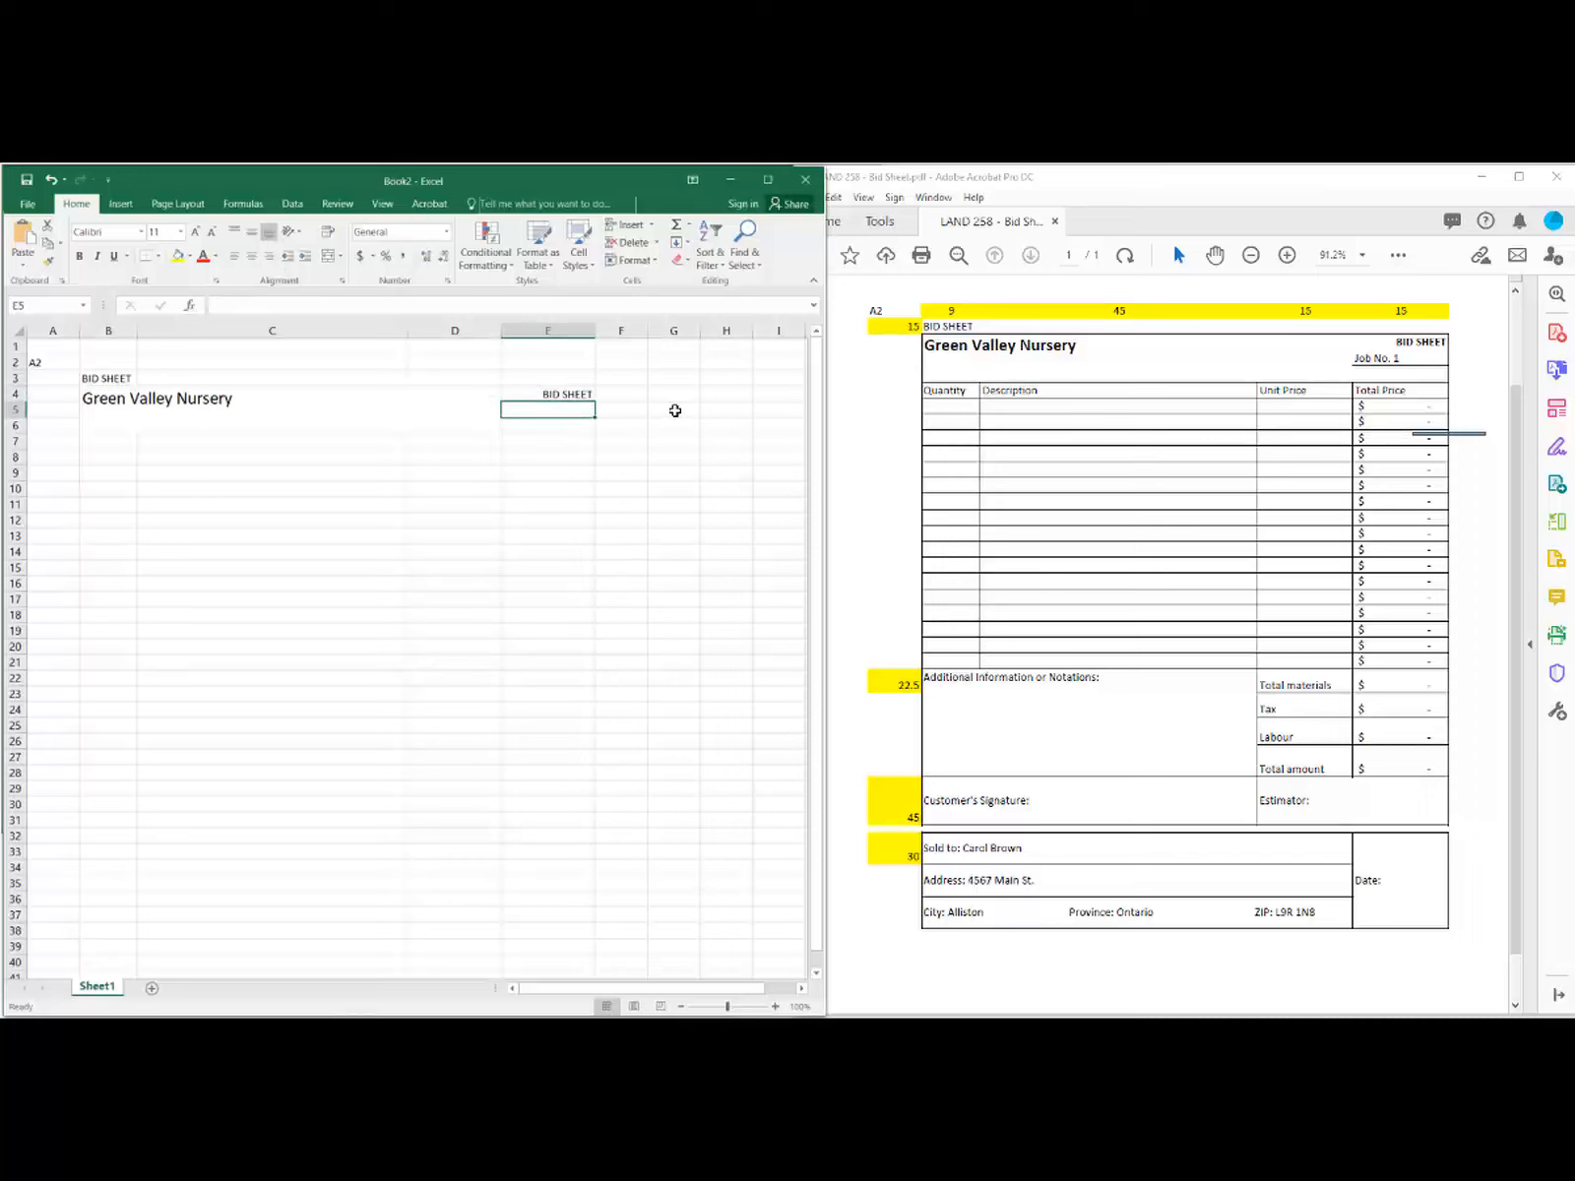
{"action": "type", "text": "Job No.1"}
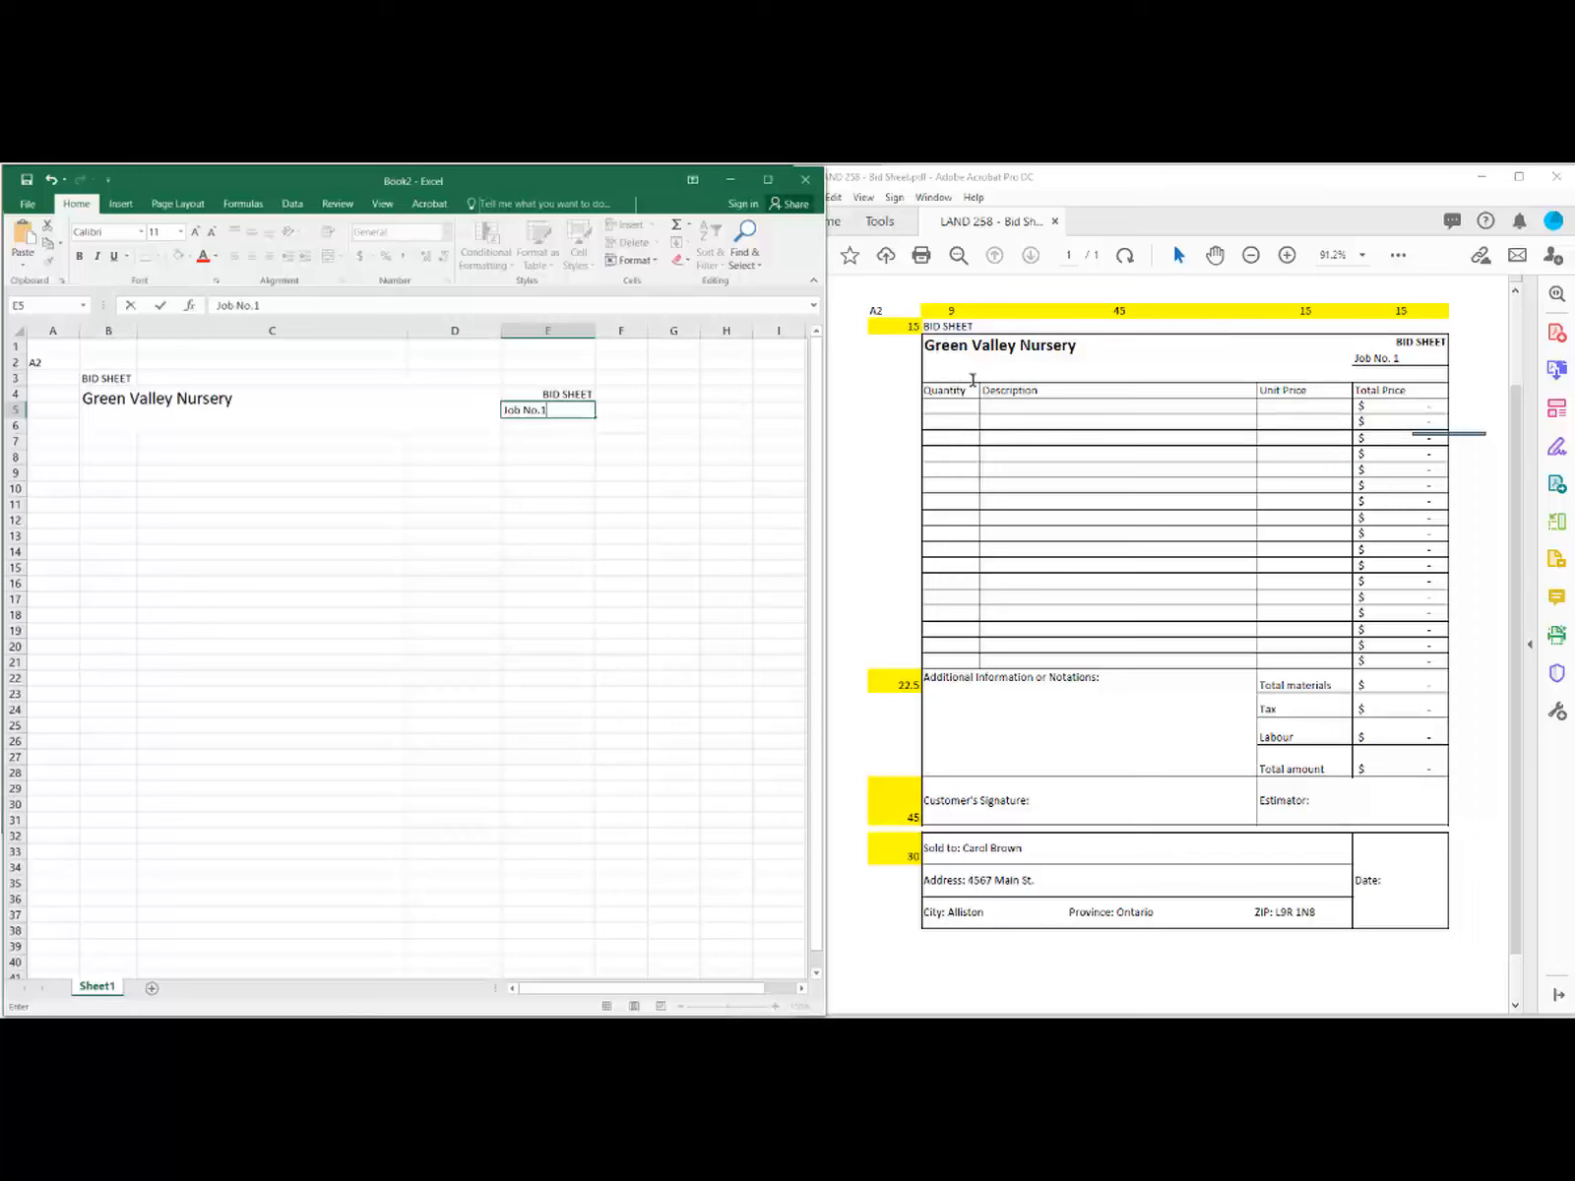
{"action": "left_click", "coordinate": [563, 441]}
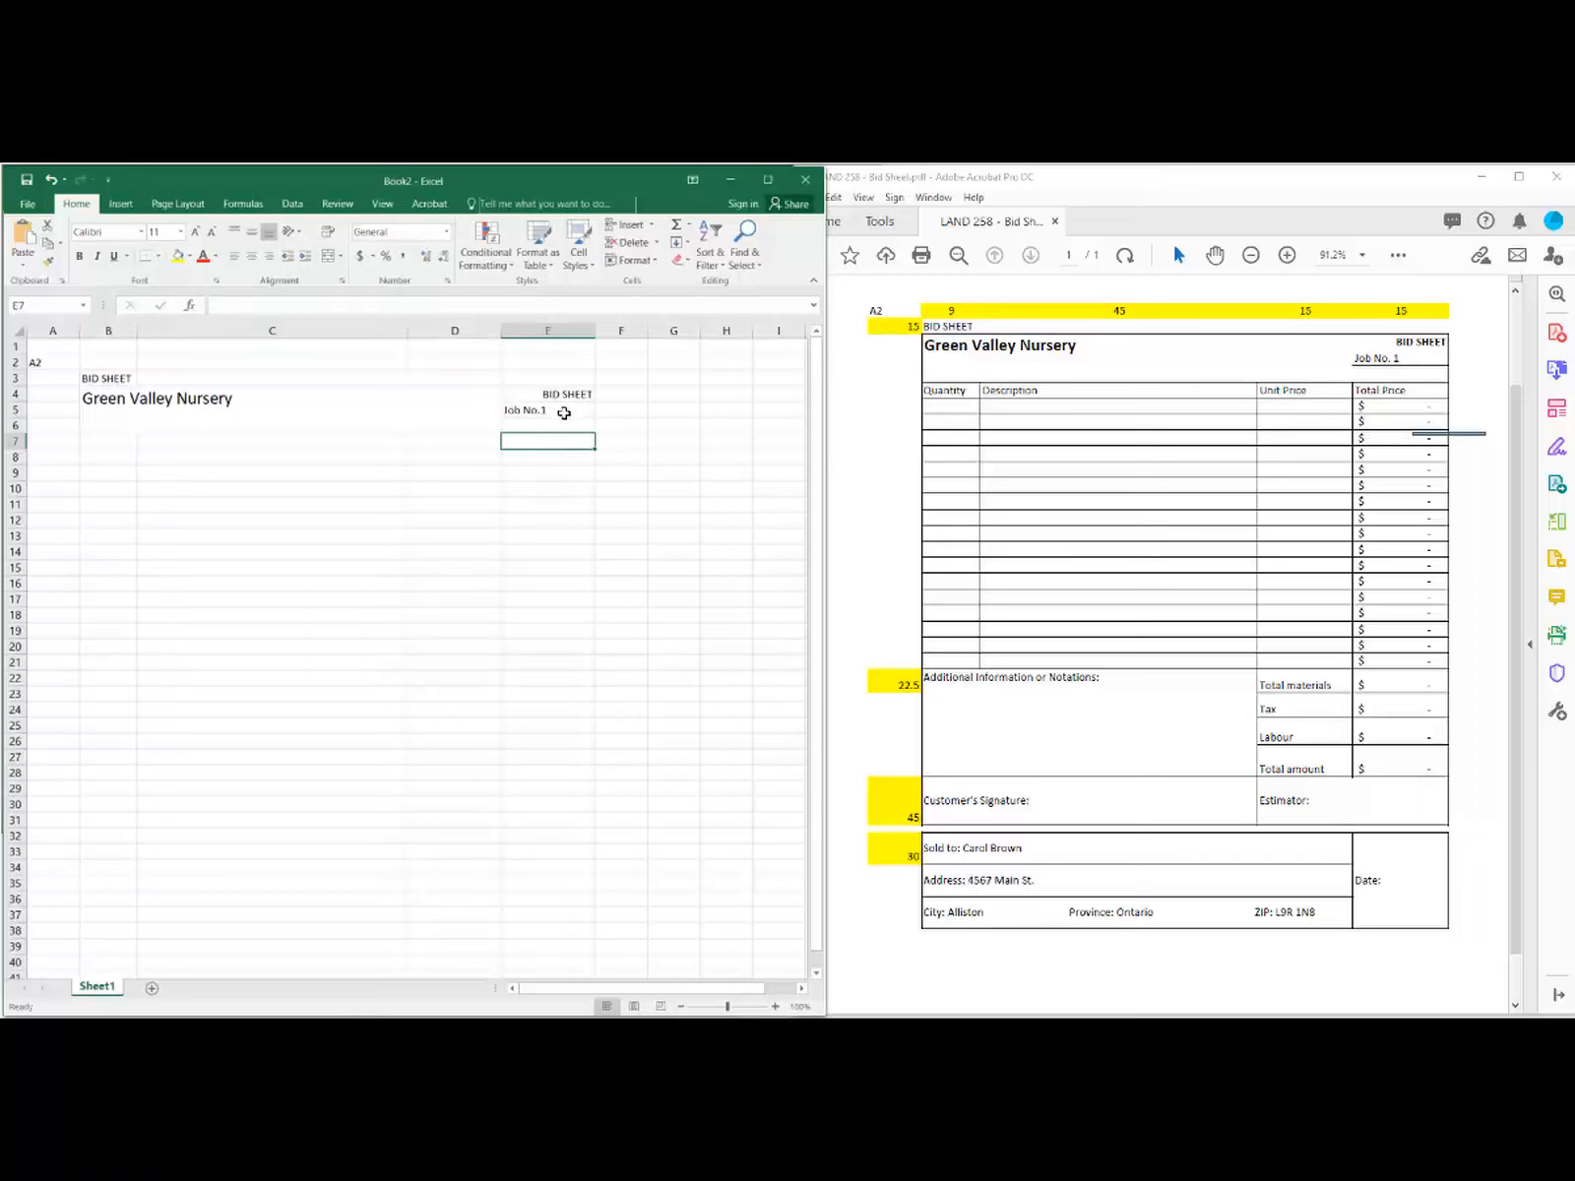
{"action": "left_click", "coordinate": [564, 412]}
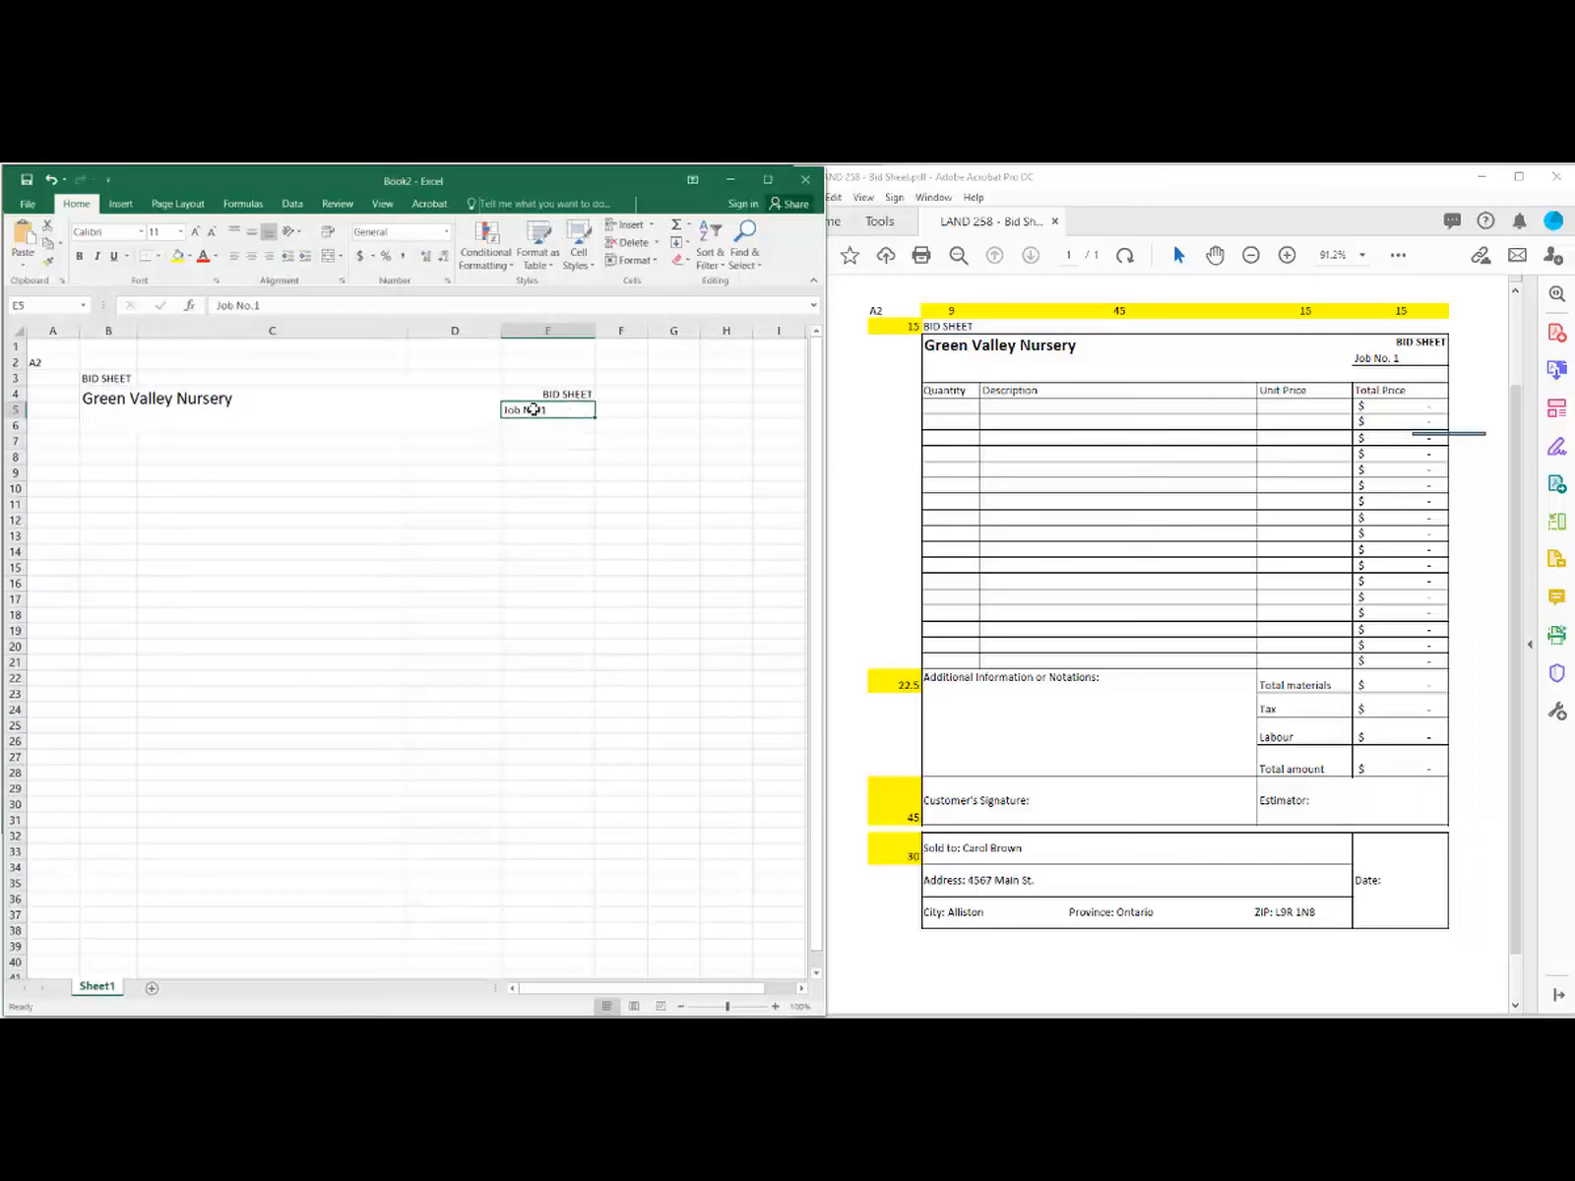
{"action": "left_click", "coordinate": [160, 257]}
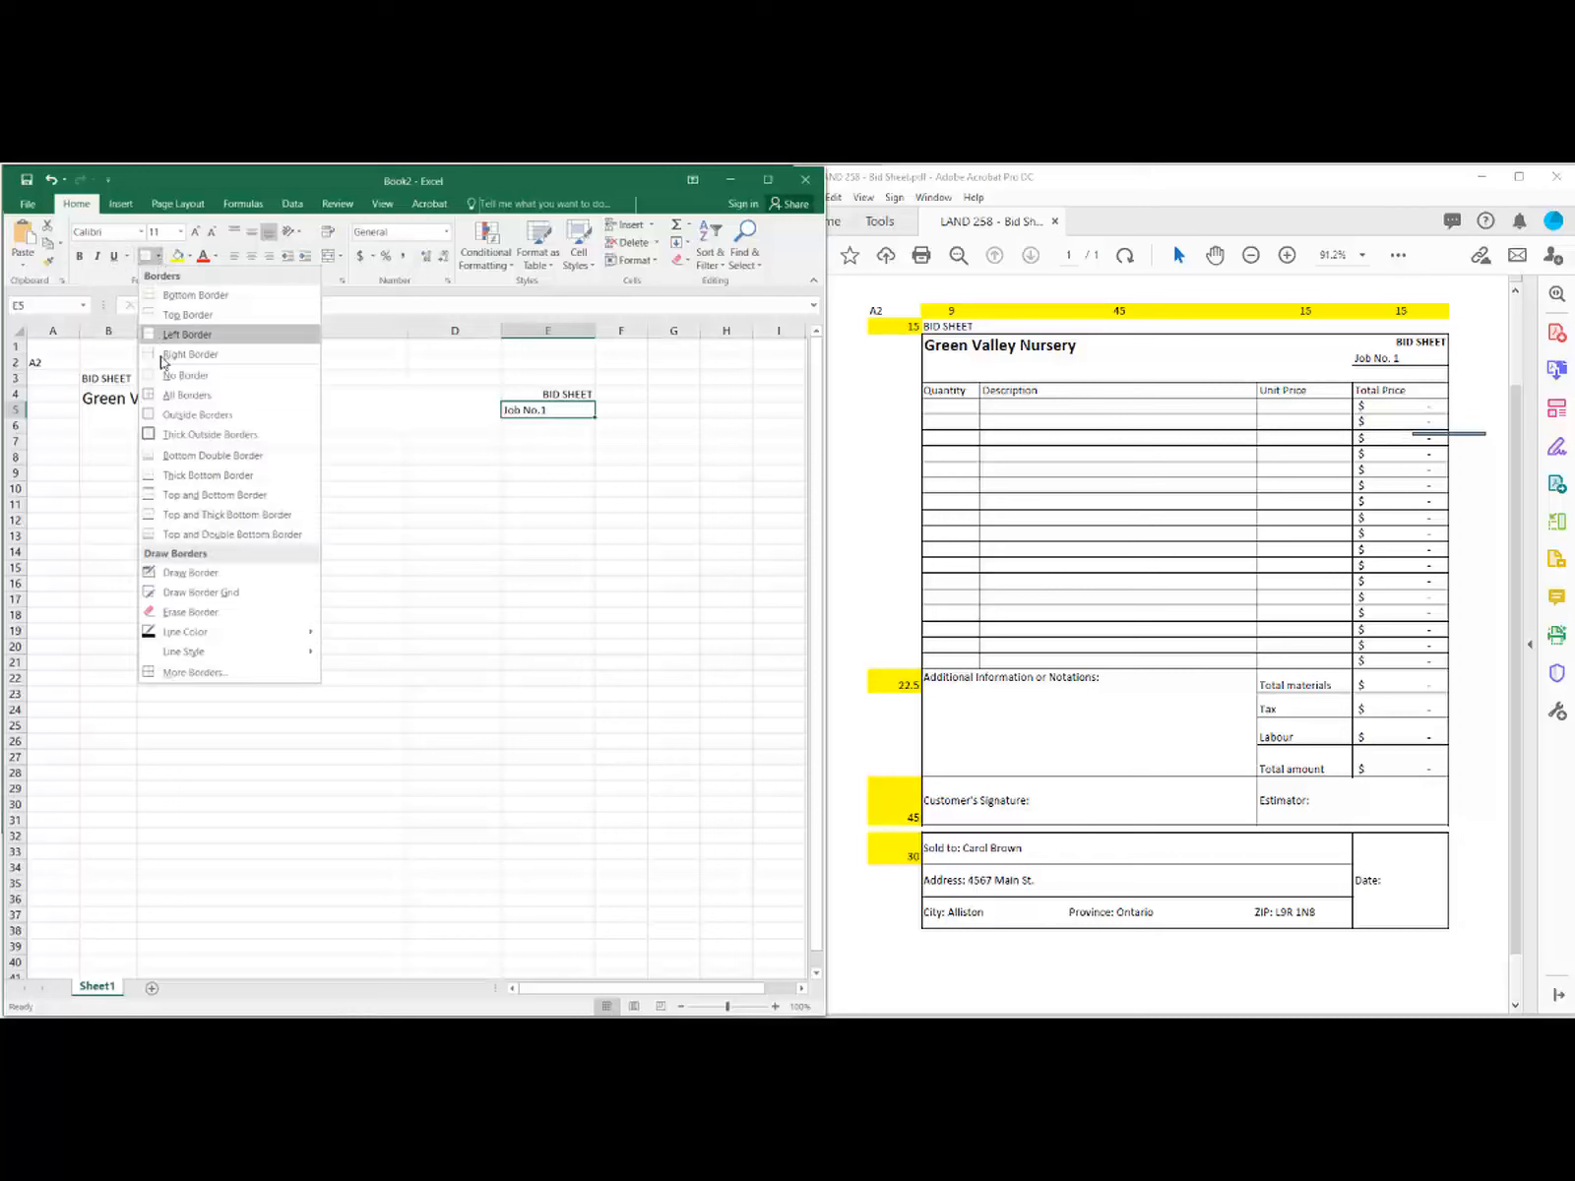
{"action": "left_click", "coordinate": [193, 295]}
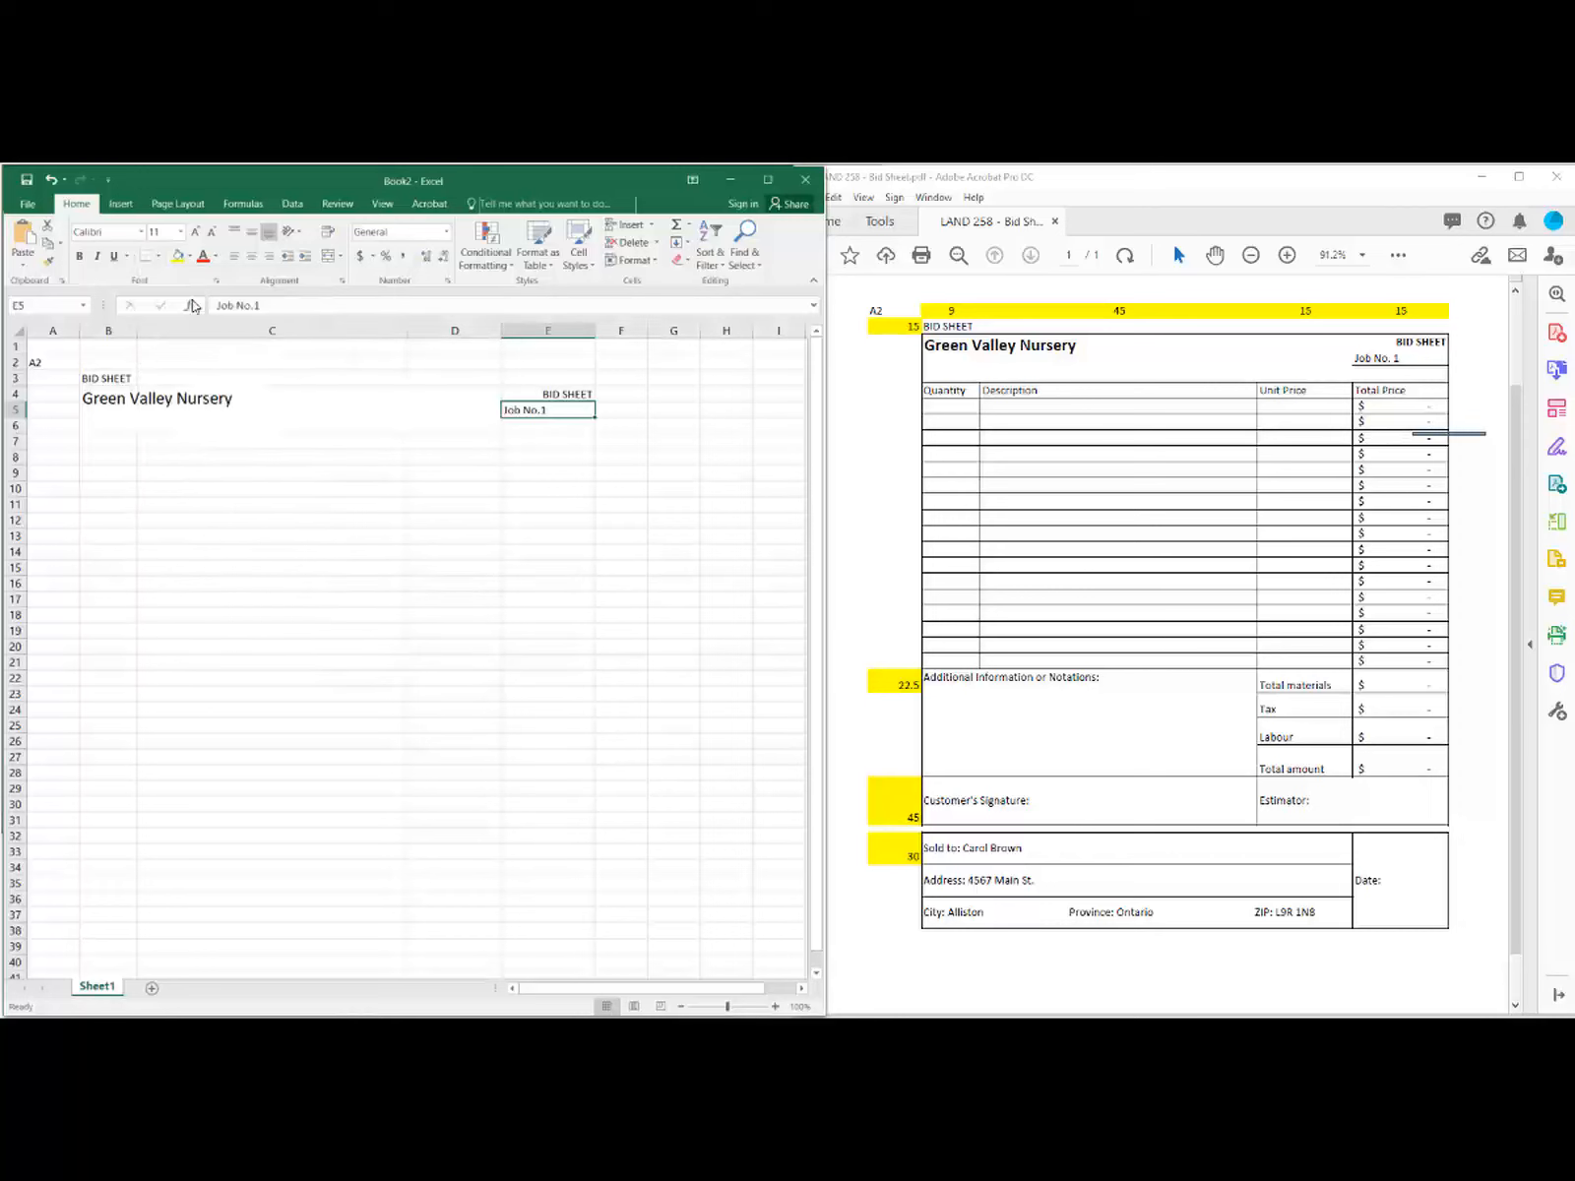
{"action": "left_click", "coordinate": [672, 487]}
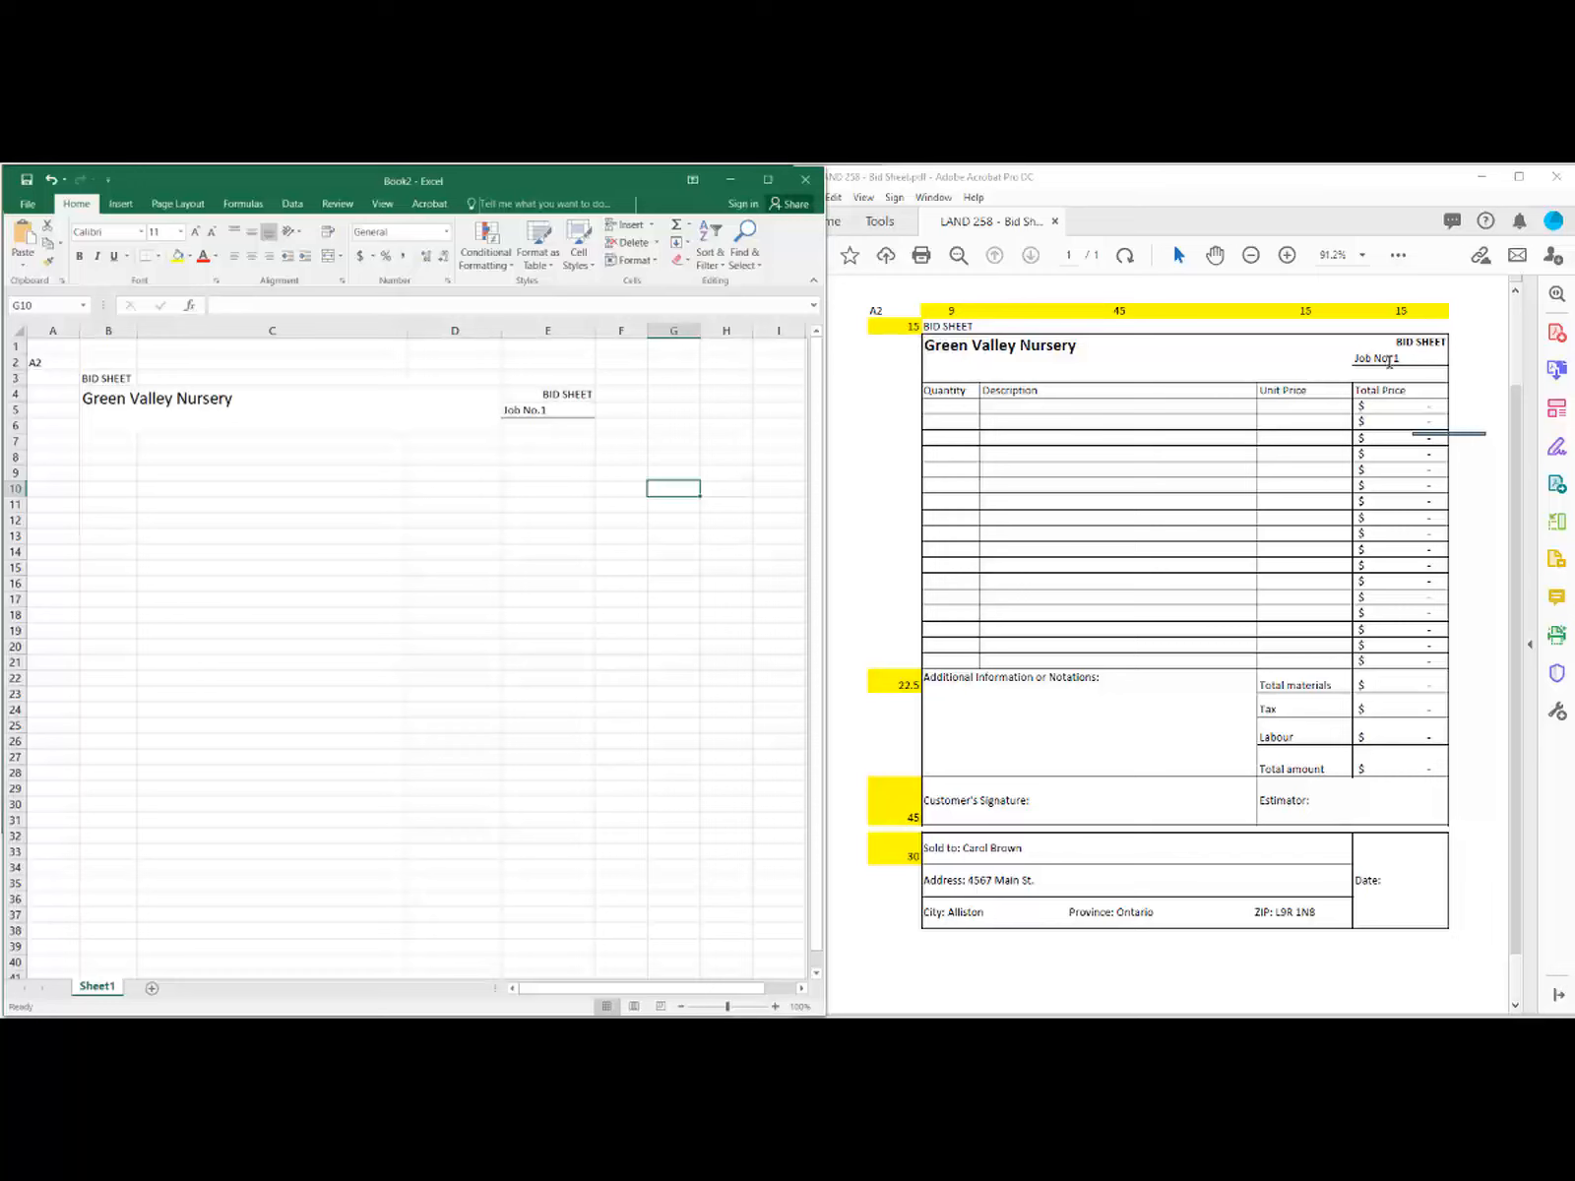
Step: Apply outside borders around the header block in cells B4 through E6
{"action": "left_click", "coordinate": [87, 391]}
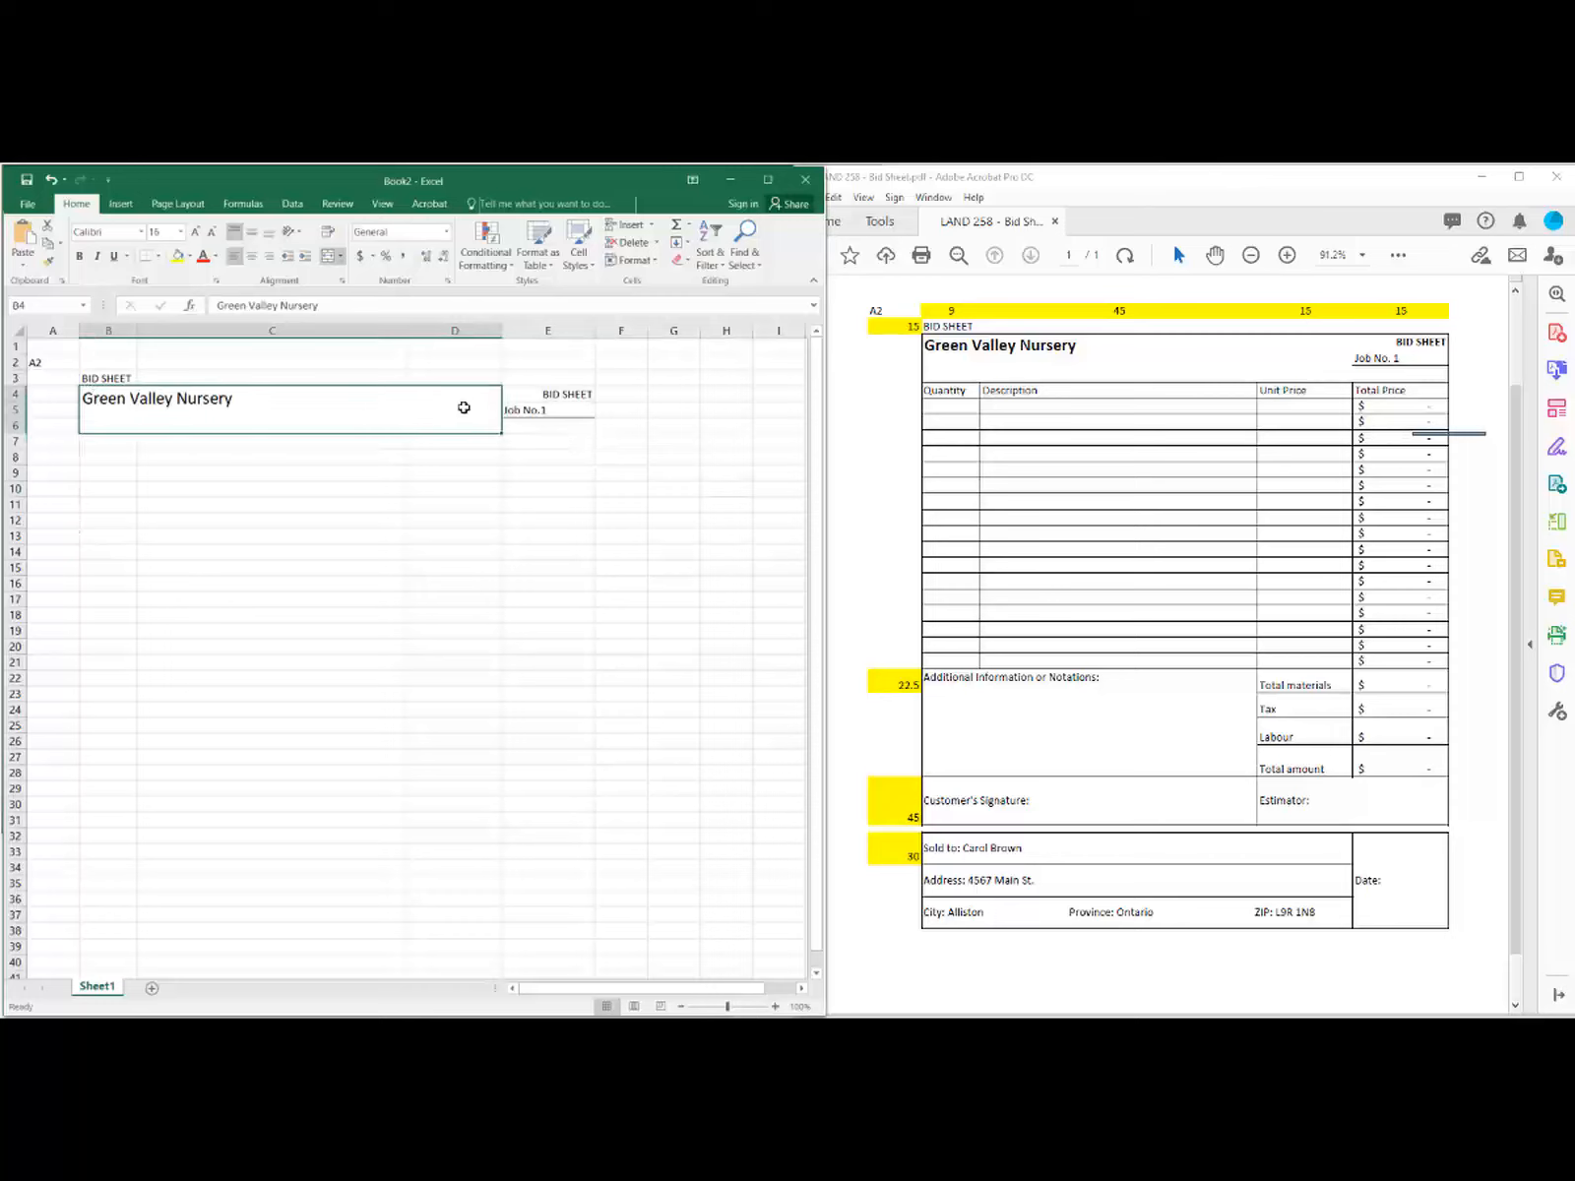
{"action": "left_click_drag", "start_coordinate": [587, 425], "coordinate": [321, 389]}
{"action": "left_click", "coordinate": [340, 507]}
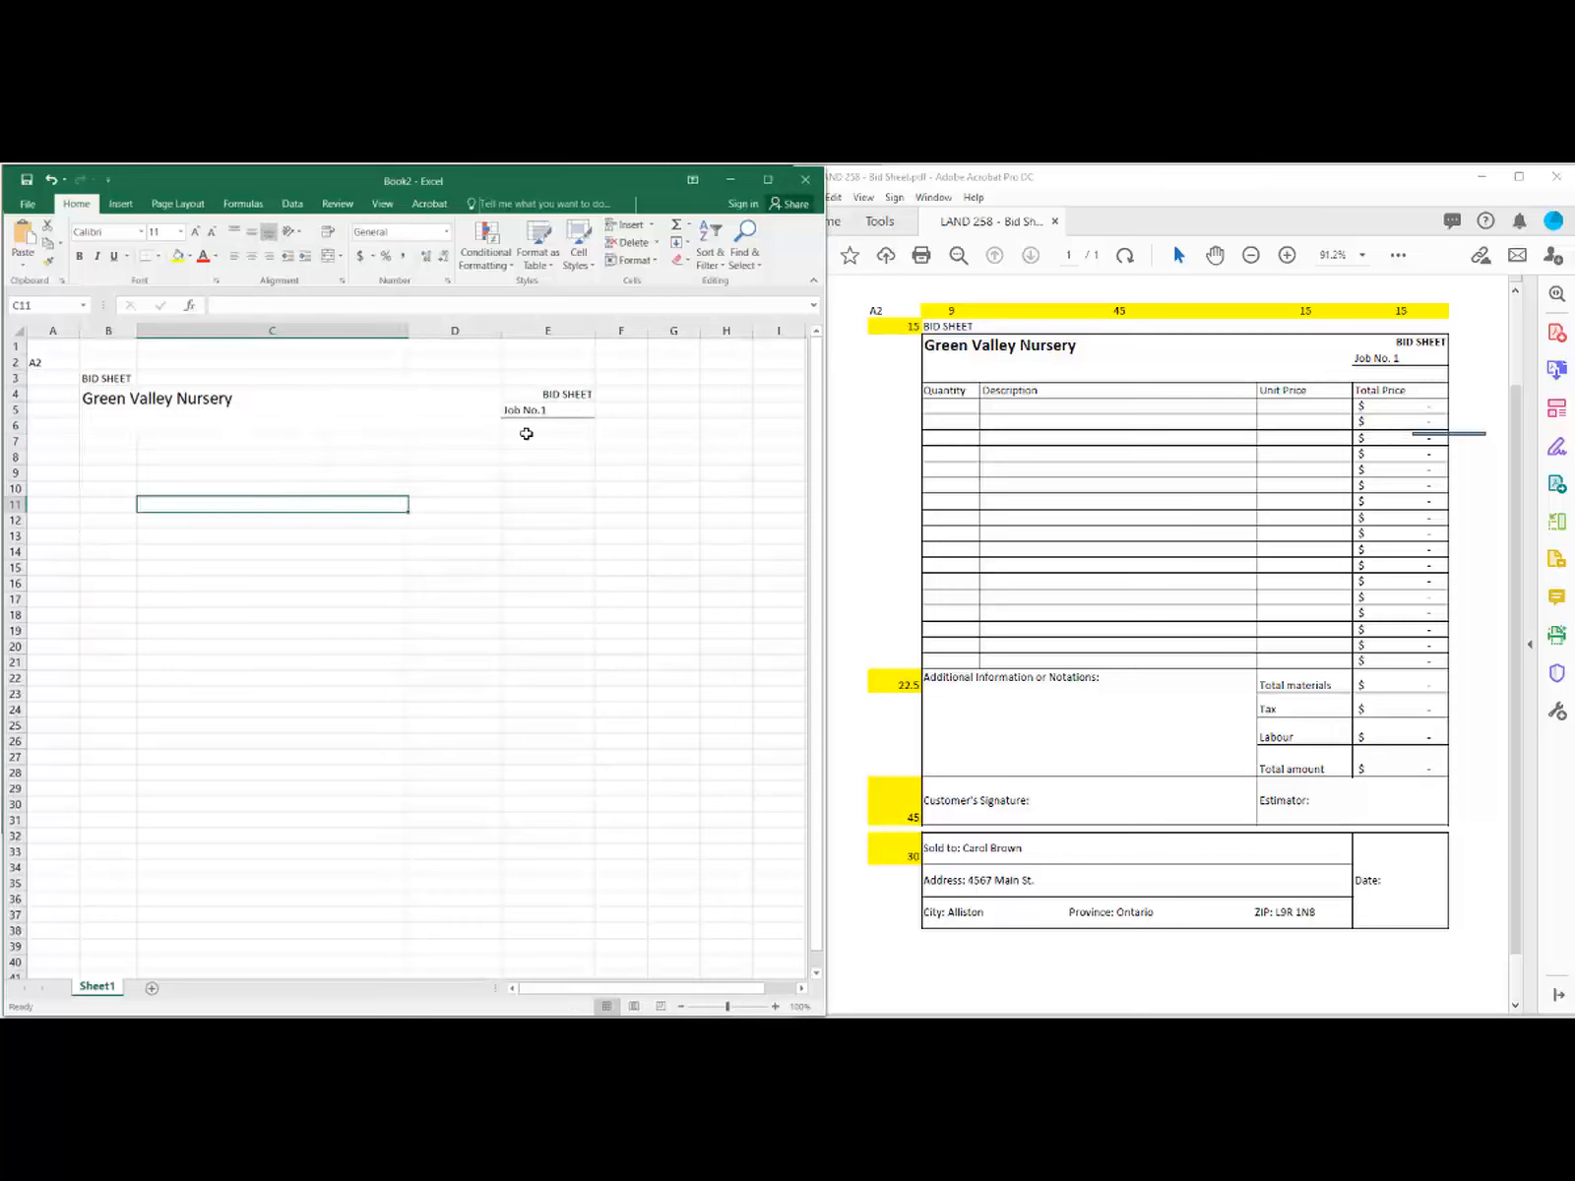
{"action": "left_click", "coordinate": [583, 426]}
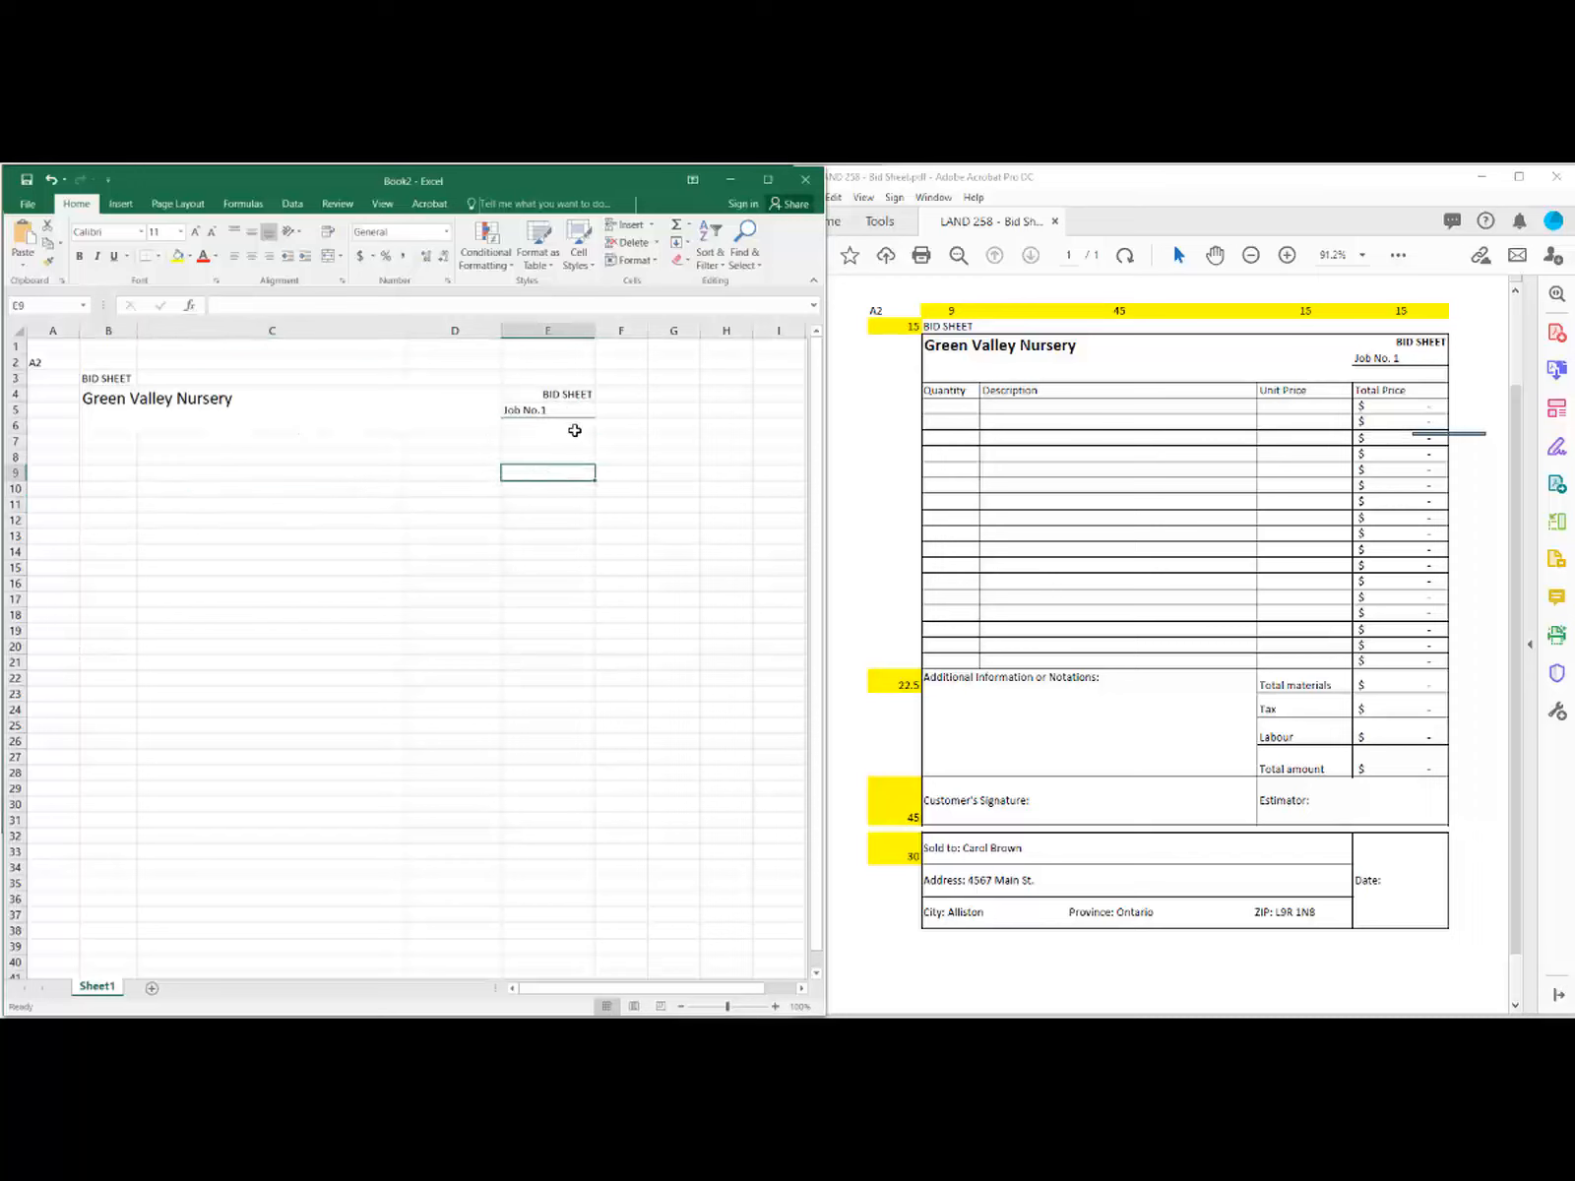
{"action": "left_click_drag", "start_coordinate": [584, 425], "coordinate": [191, 401]}
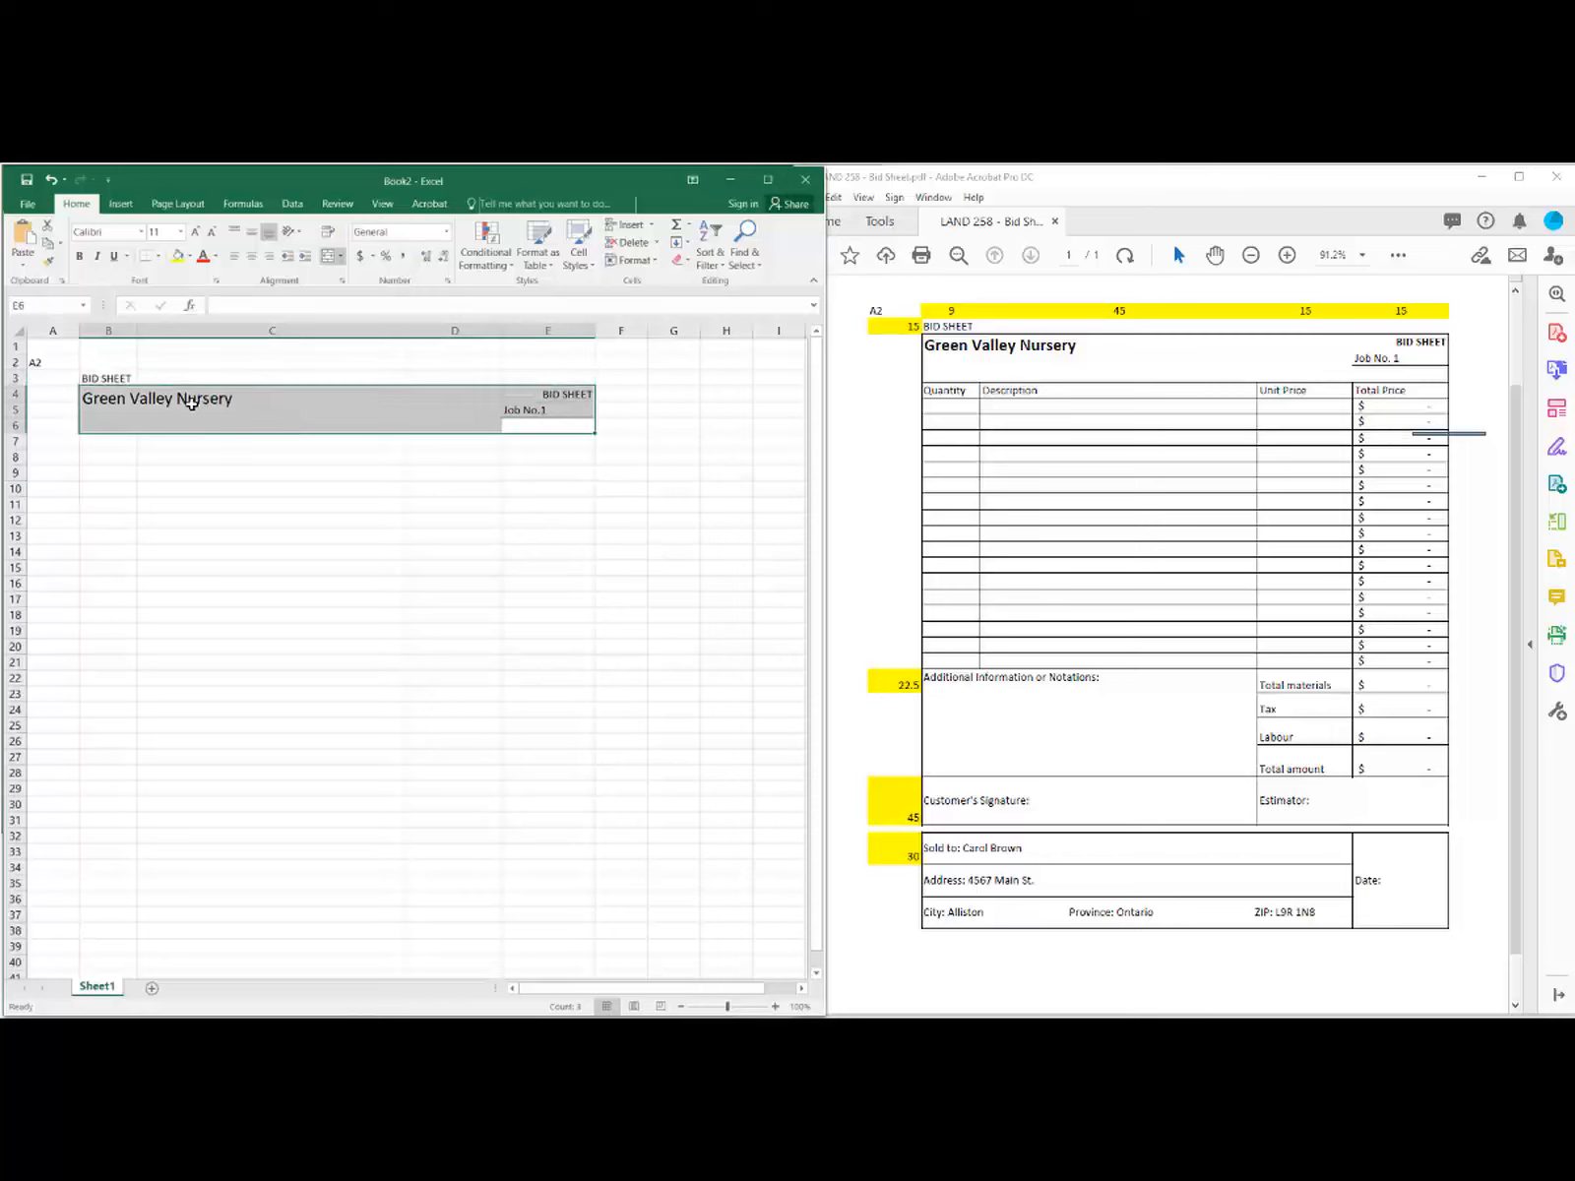
{"action": "left_click", "coordinate": [159, 257]}
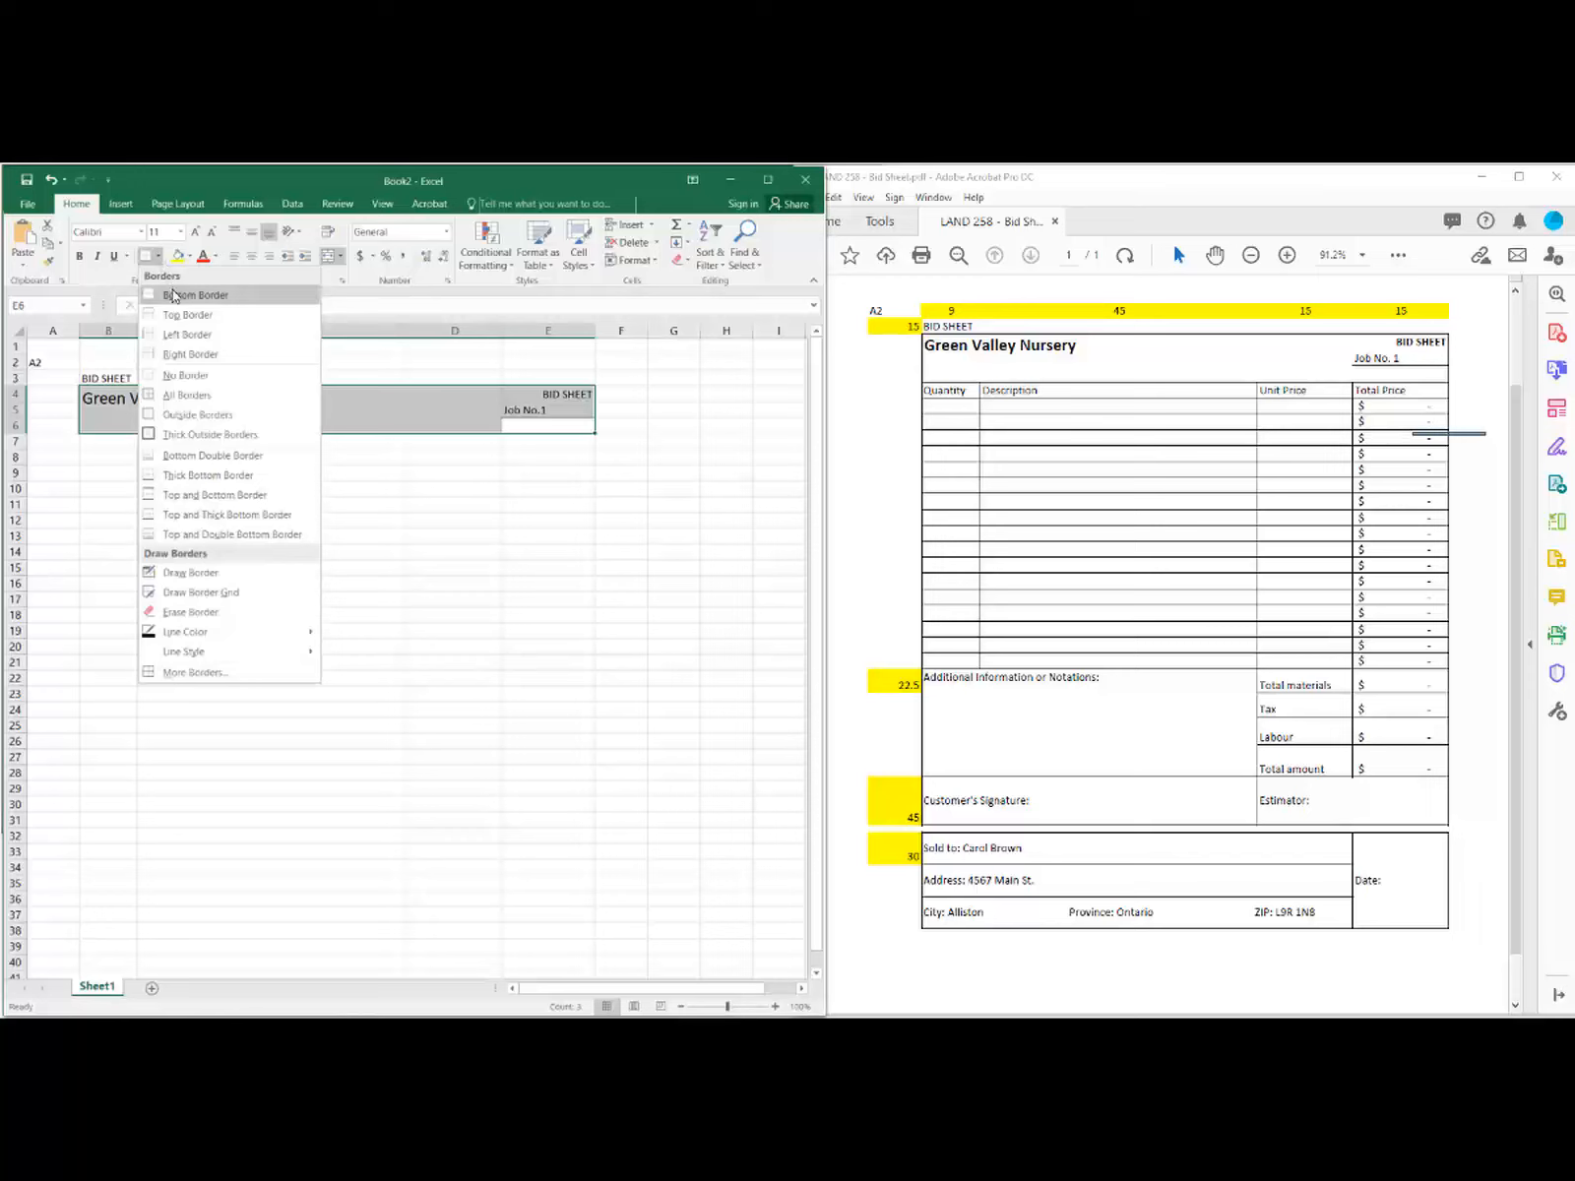
{"action": "left_click", "coordinate": [193, 417]}
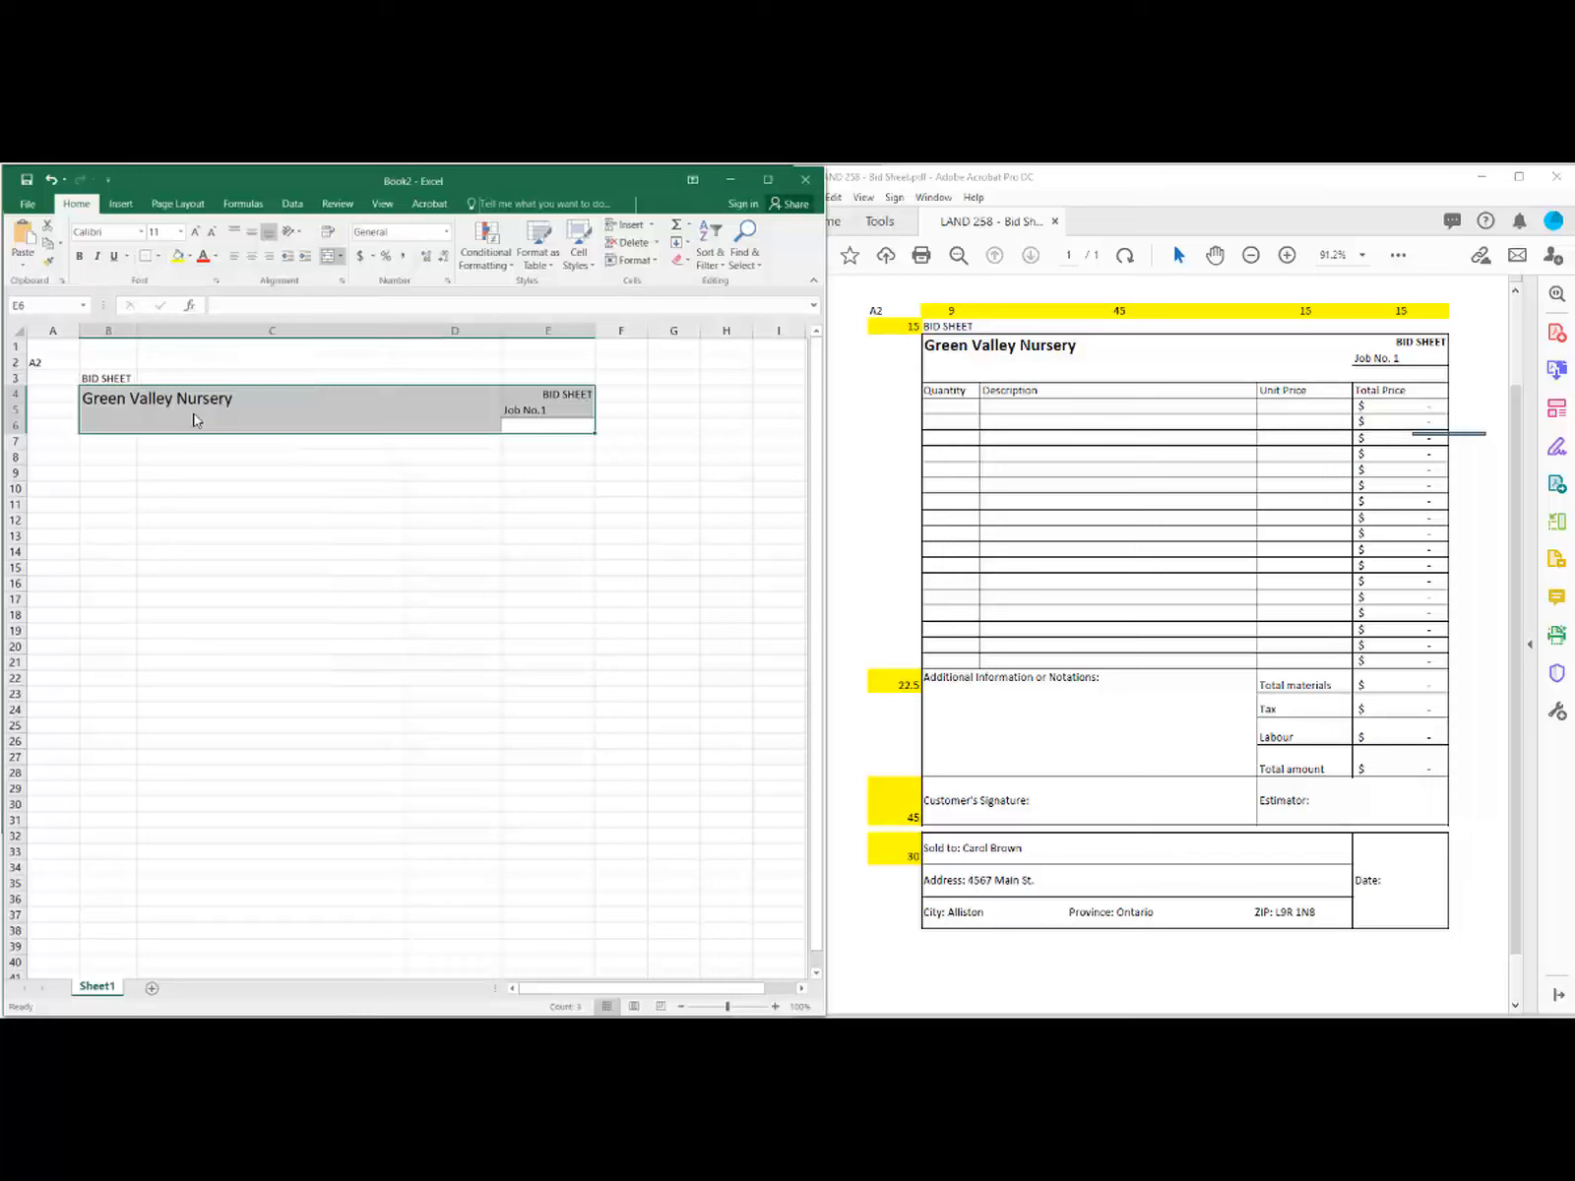
{"action": "left_click", "coordinate": [282, 561]}
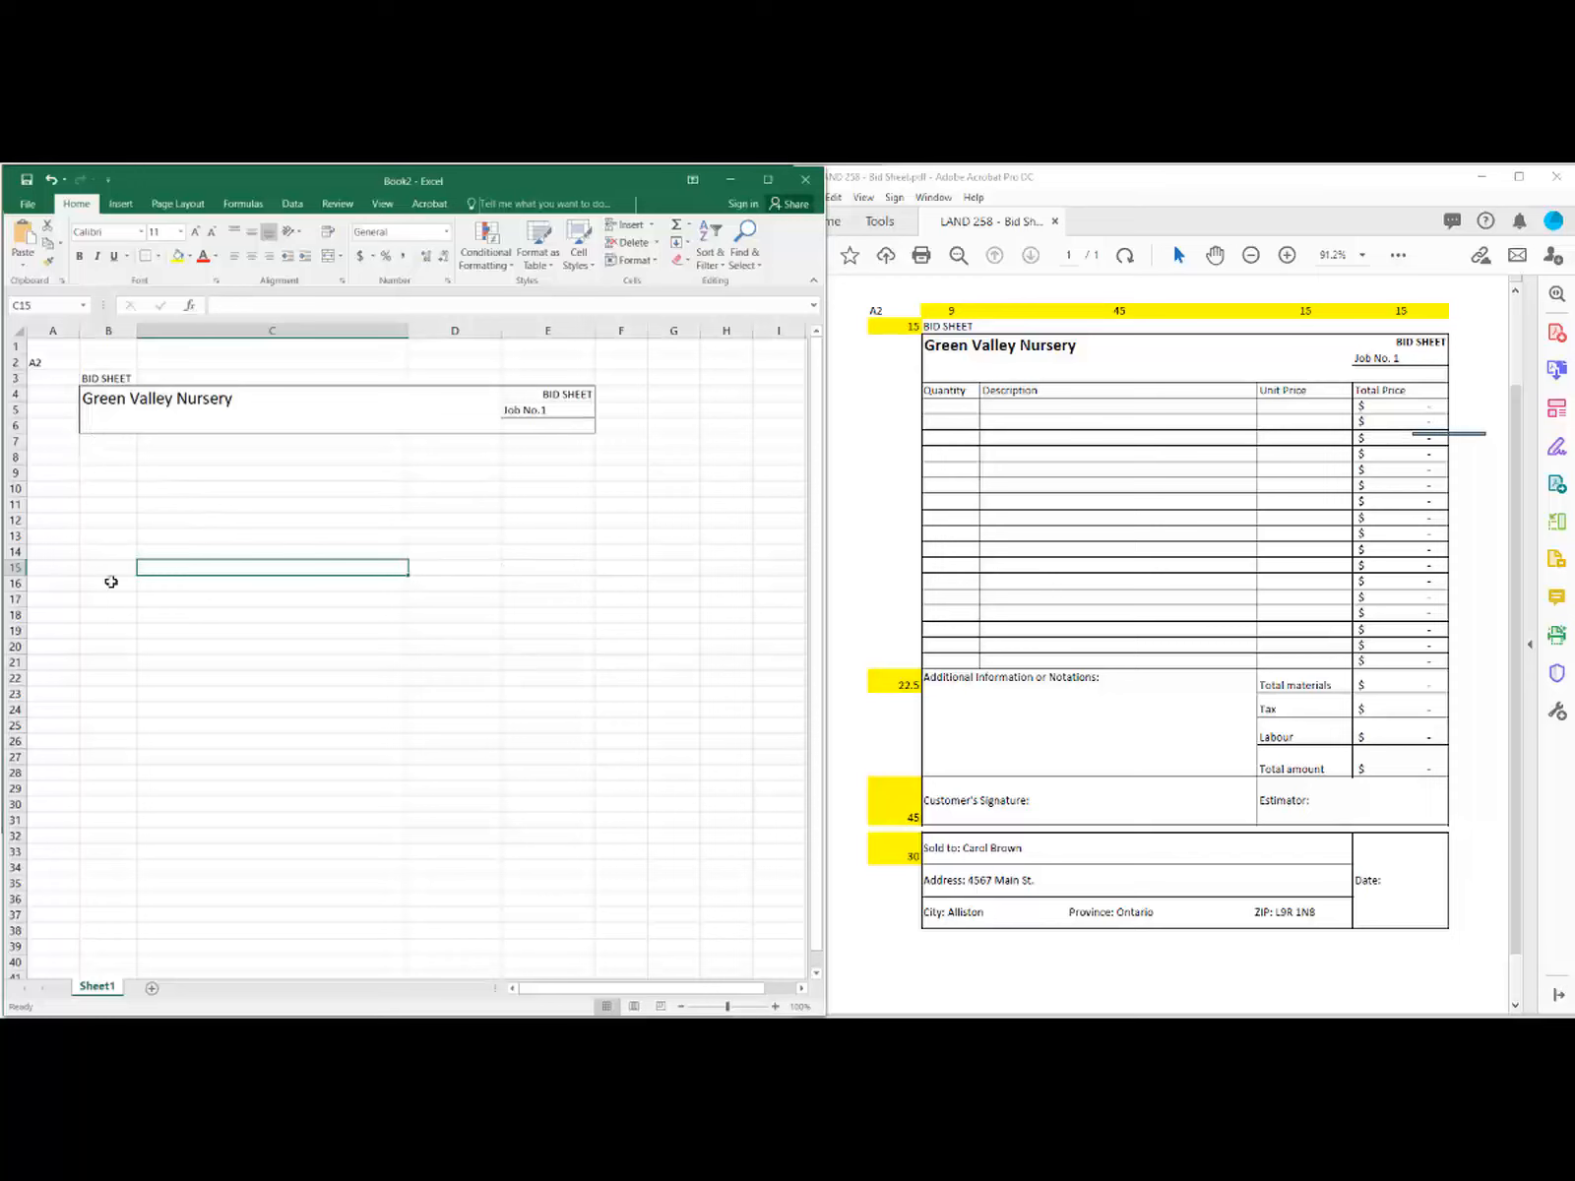
Step: Enter the headings "Quantity", "Description", "Unit Price" and "Total Price" in cells B7 through E7
{"action": "left_click", "coordinate": [106, 442]}
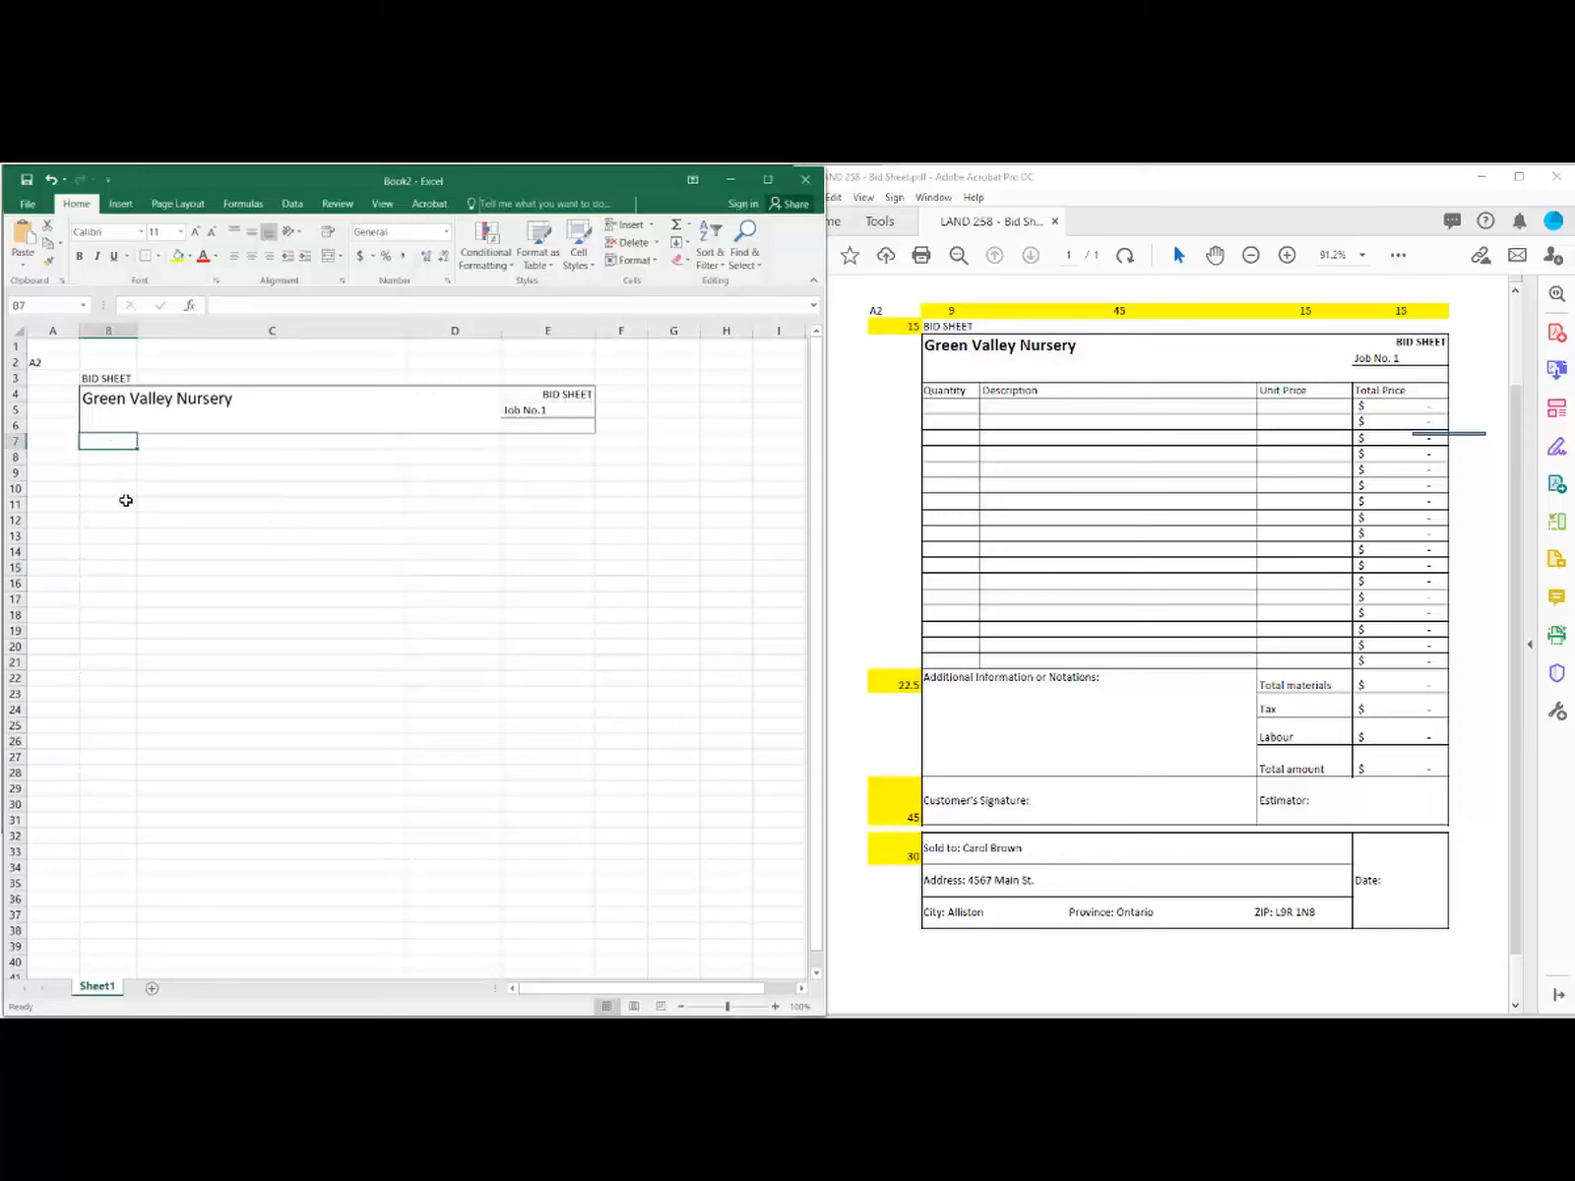
{"action": "type", "text": "Qua"}
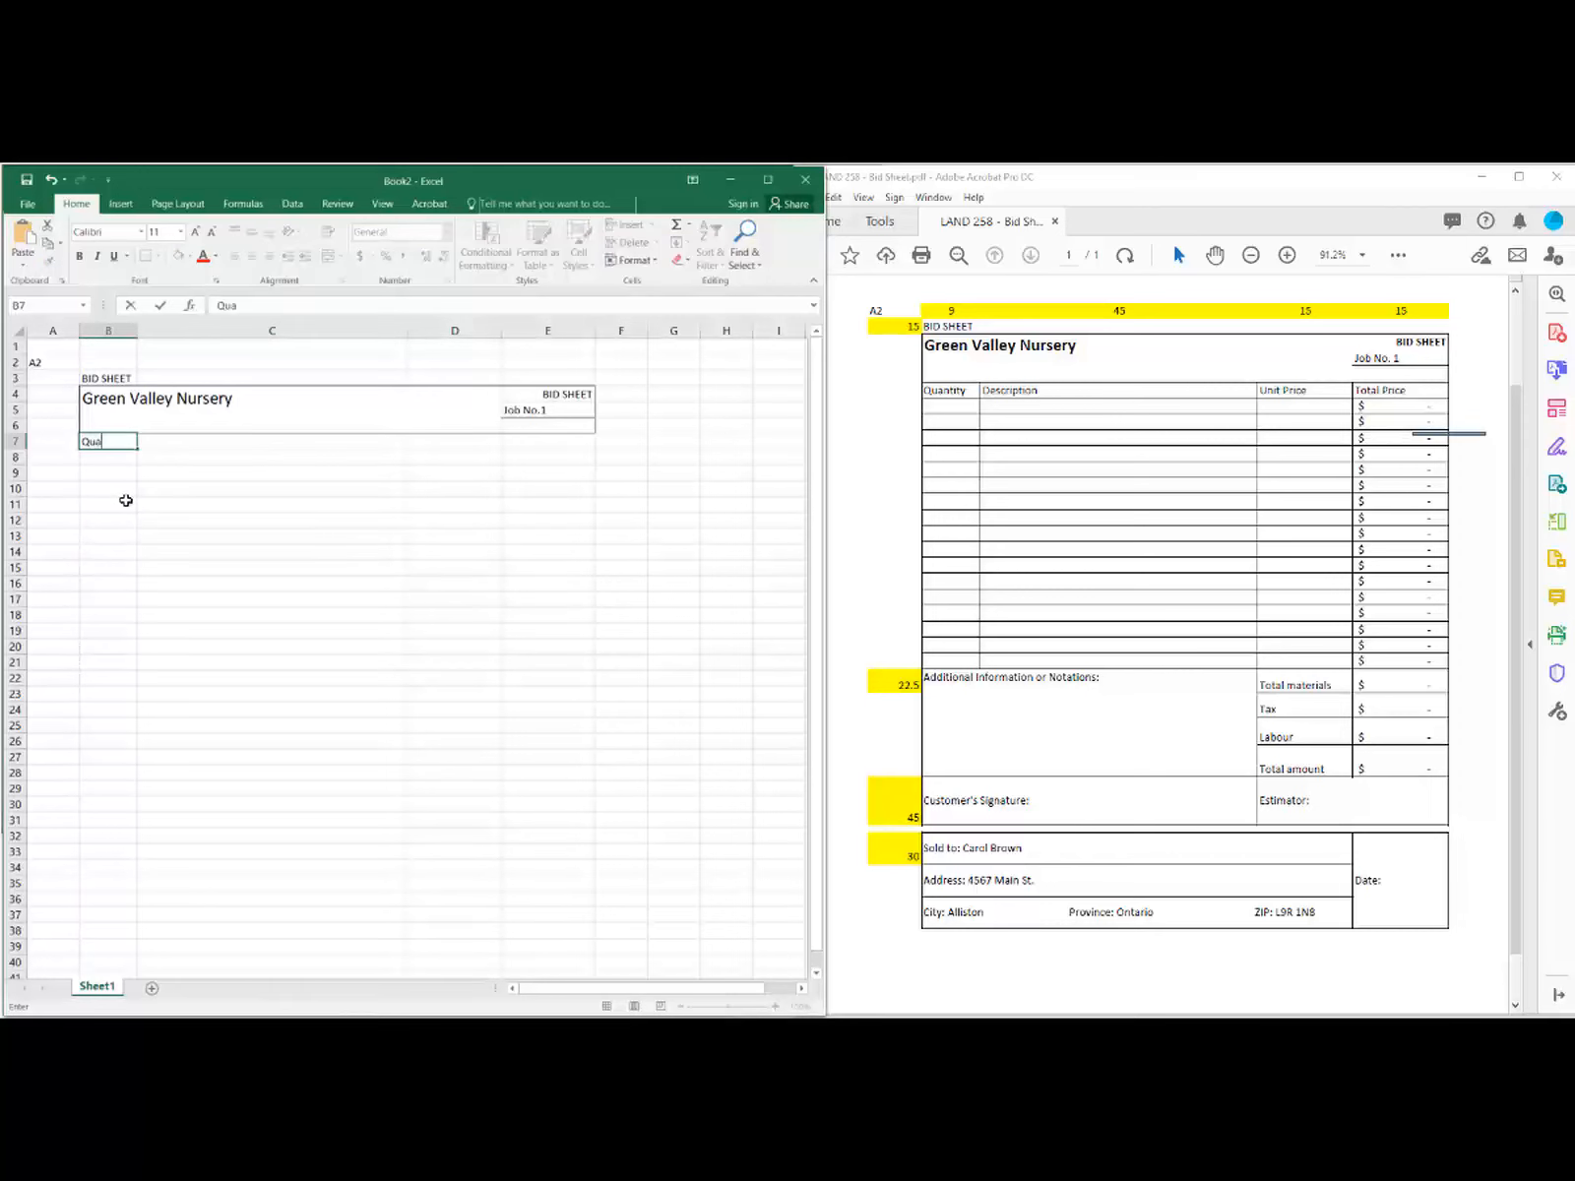
{"action": "type", "text": "ntity"}
{"action": "key", "text": "Tab"}
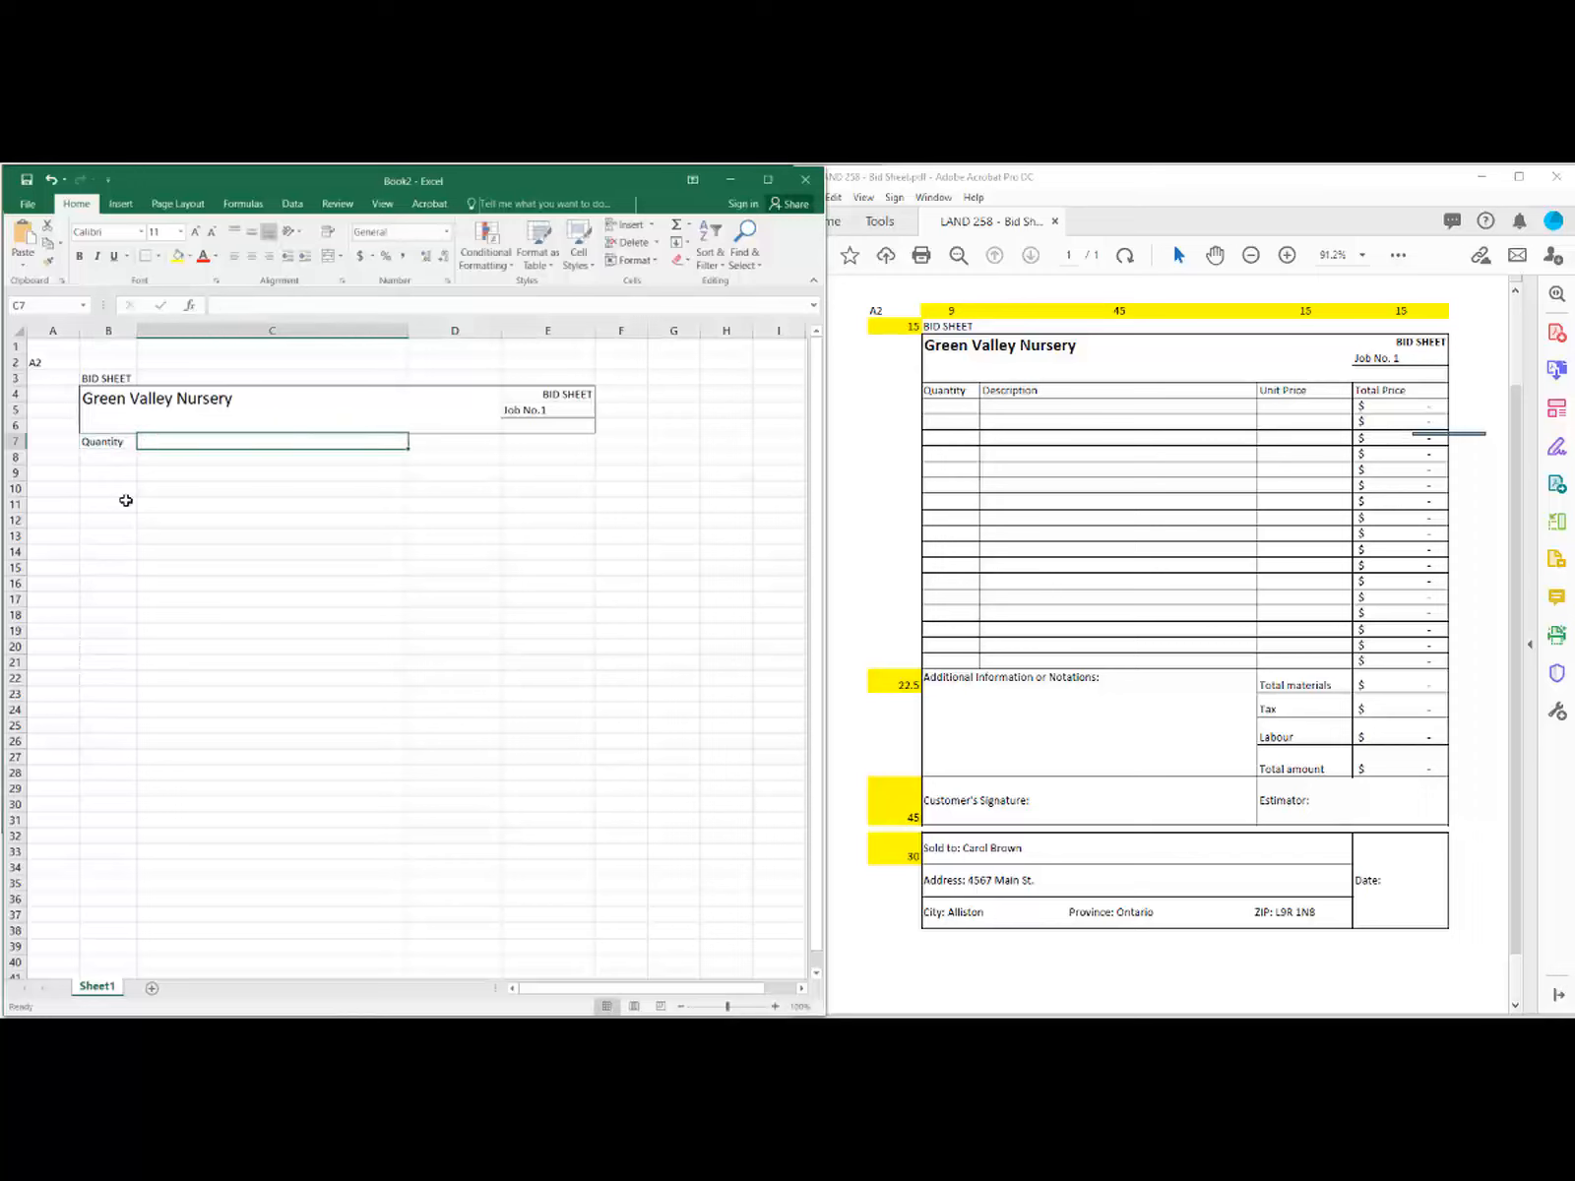
{"action": "type", "text": "De"}
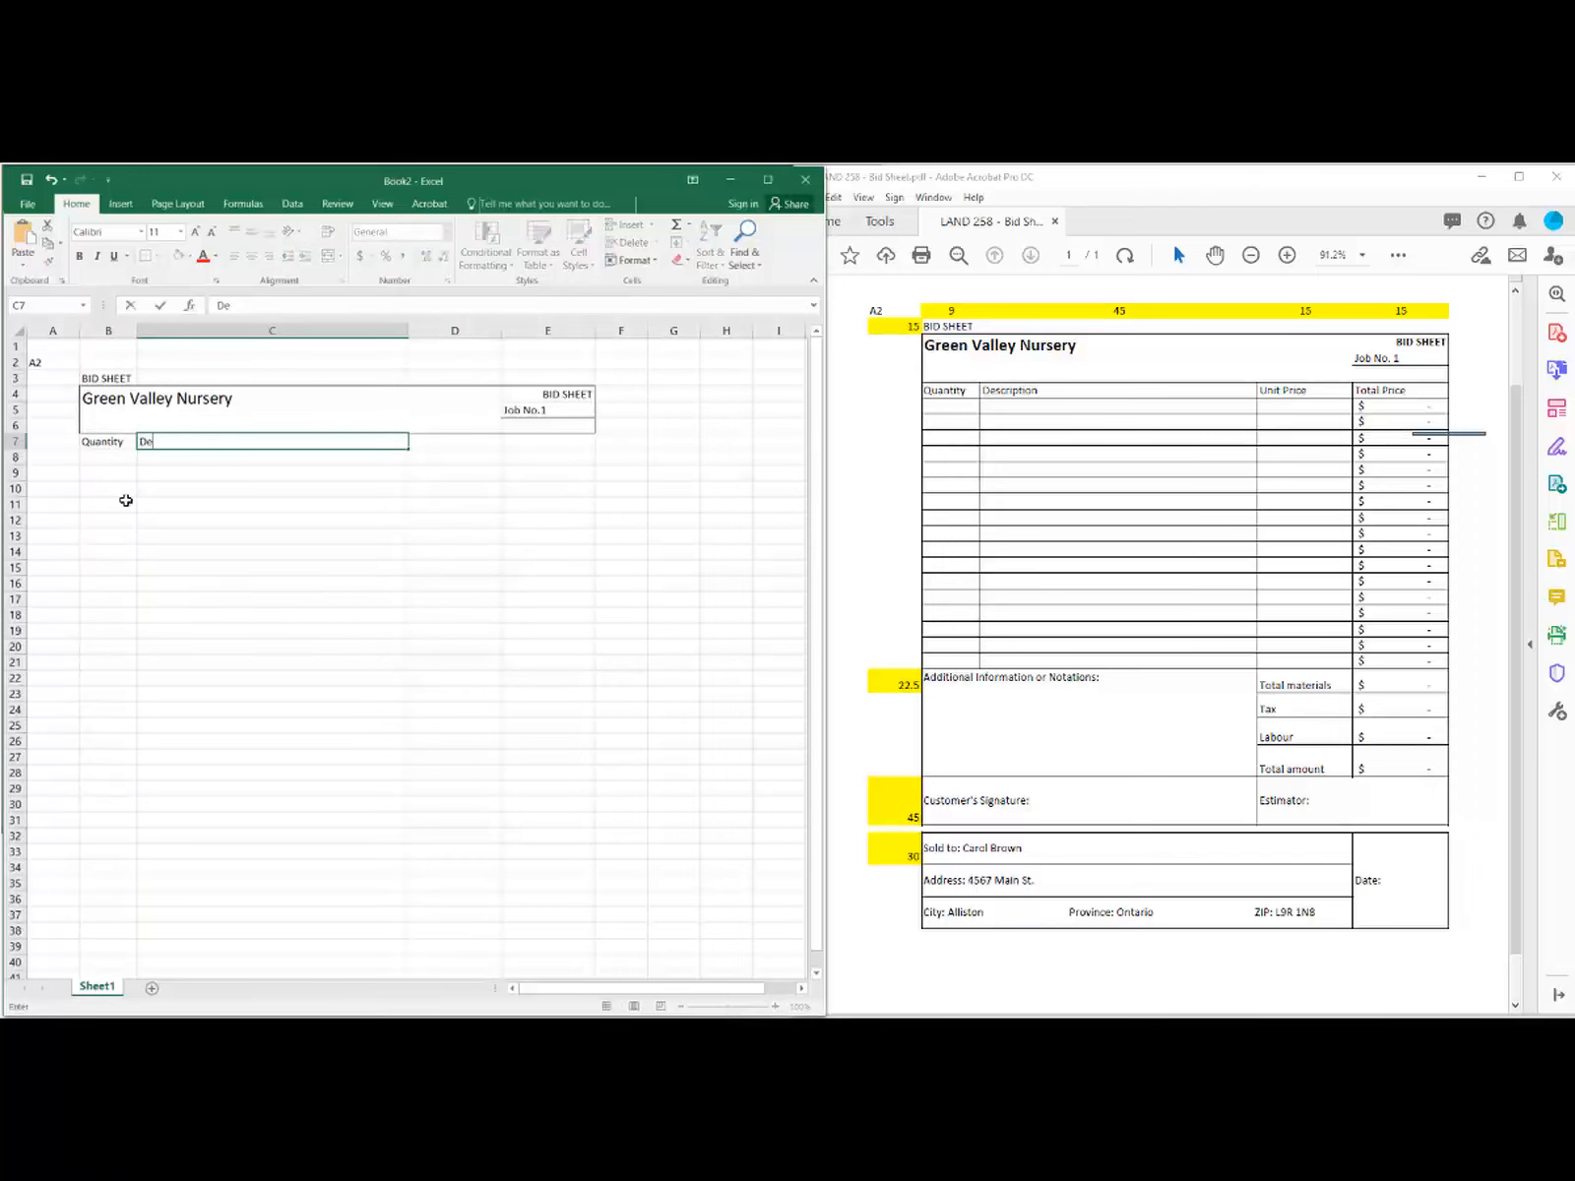
{"action": "type", "text": "scription"}
{"action": "key", "text": "Tab"}
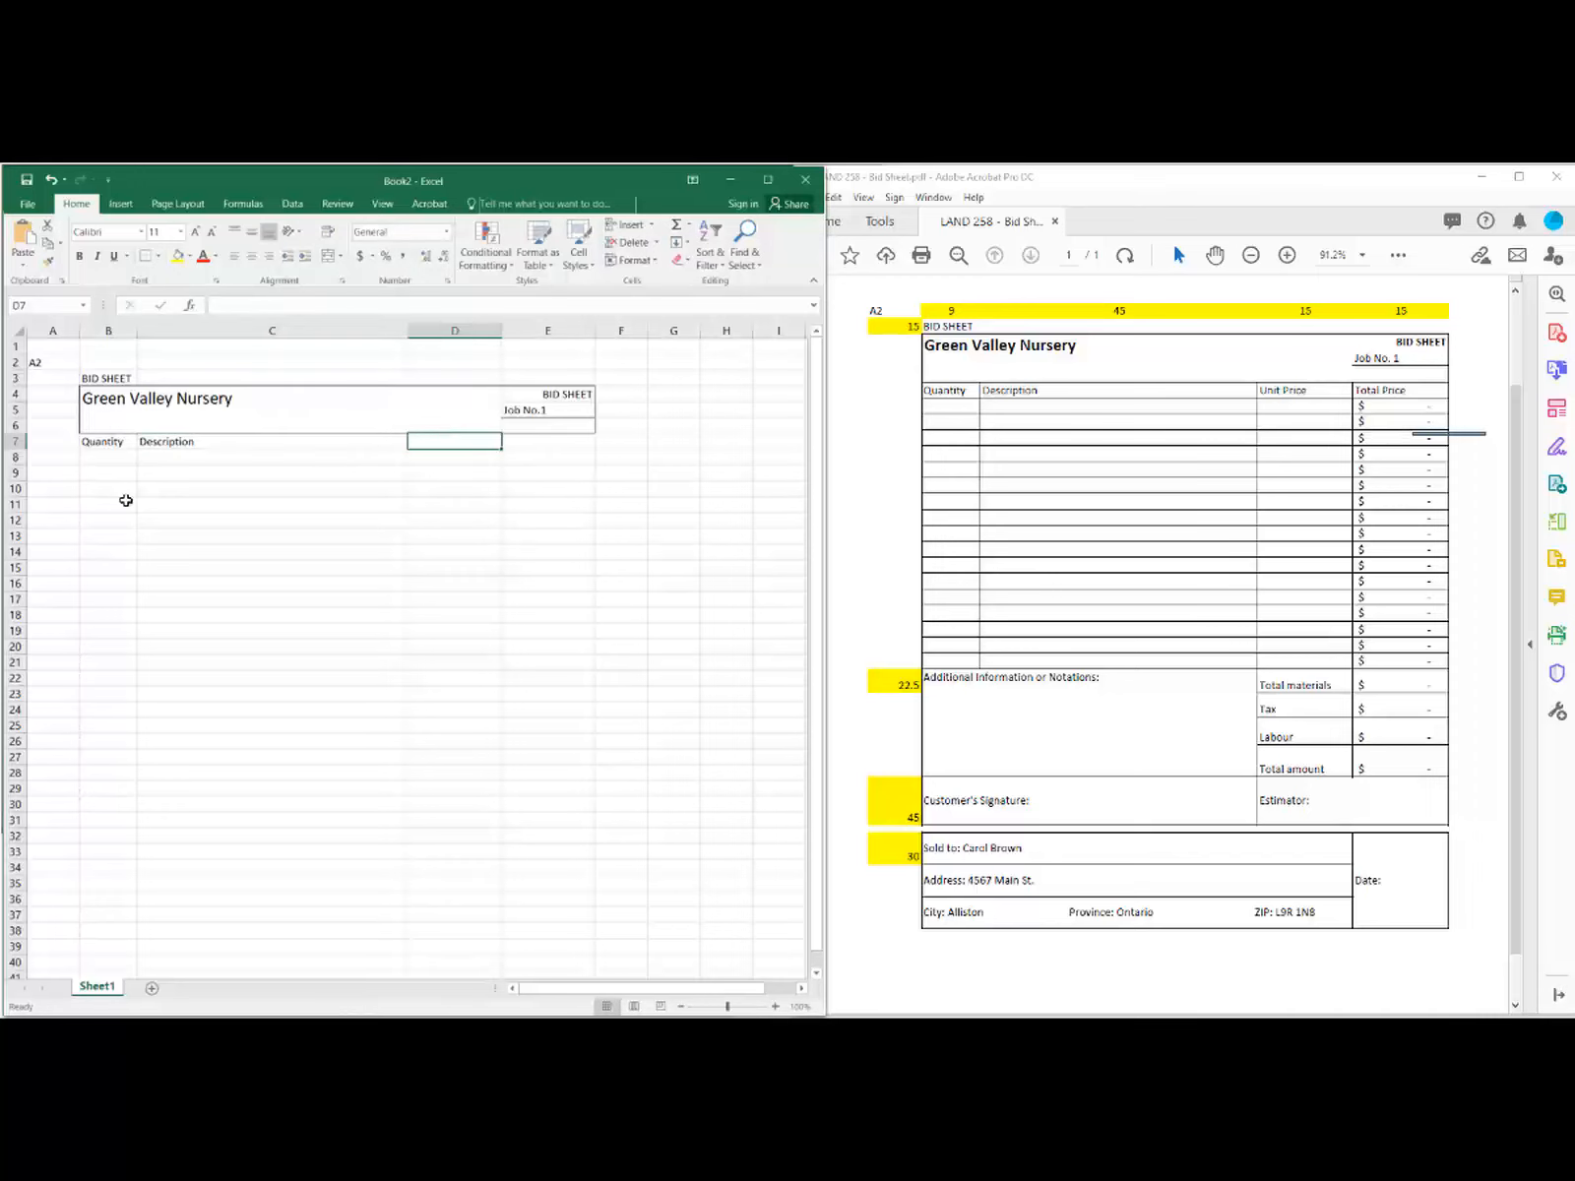
{"action": "type", "text": "Unit Price"}
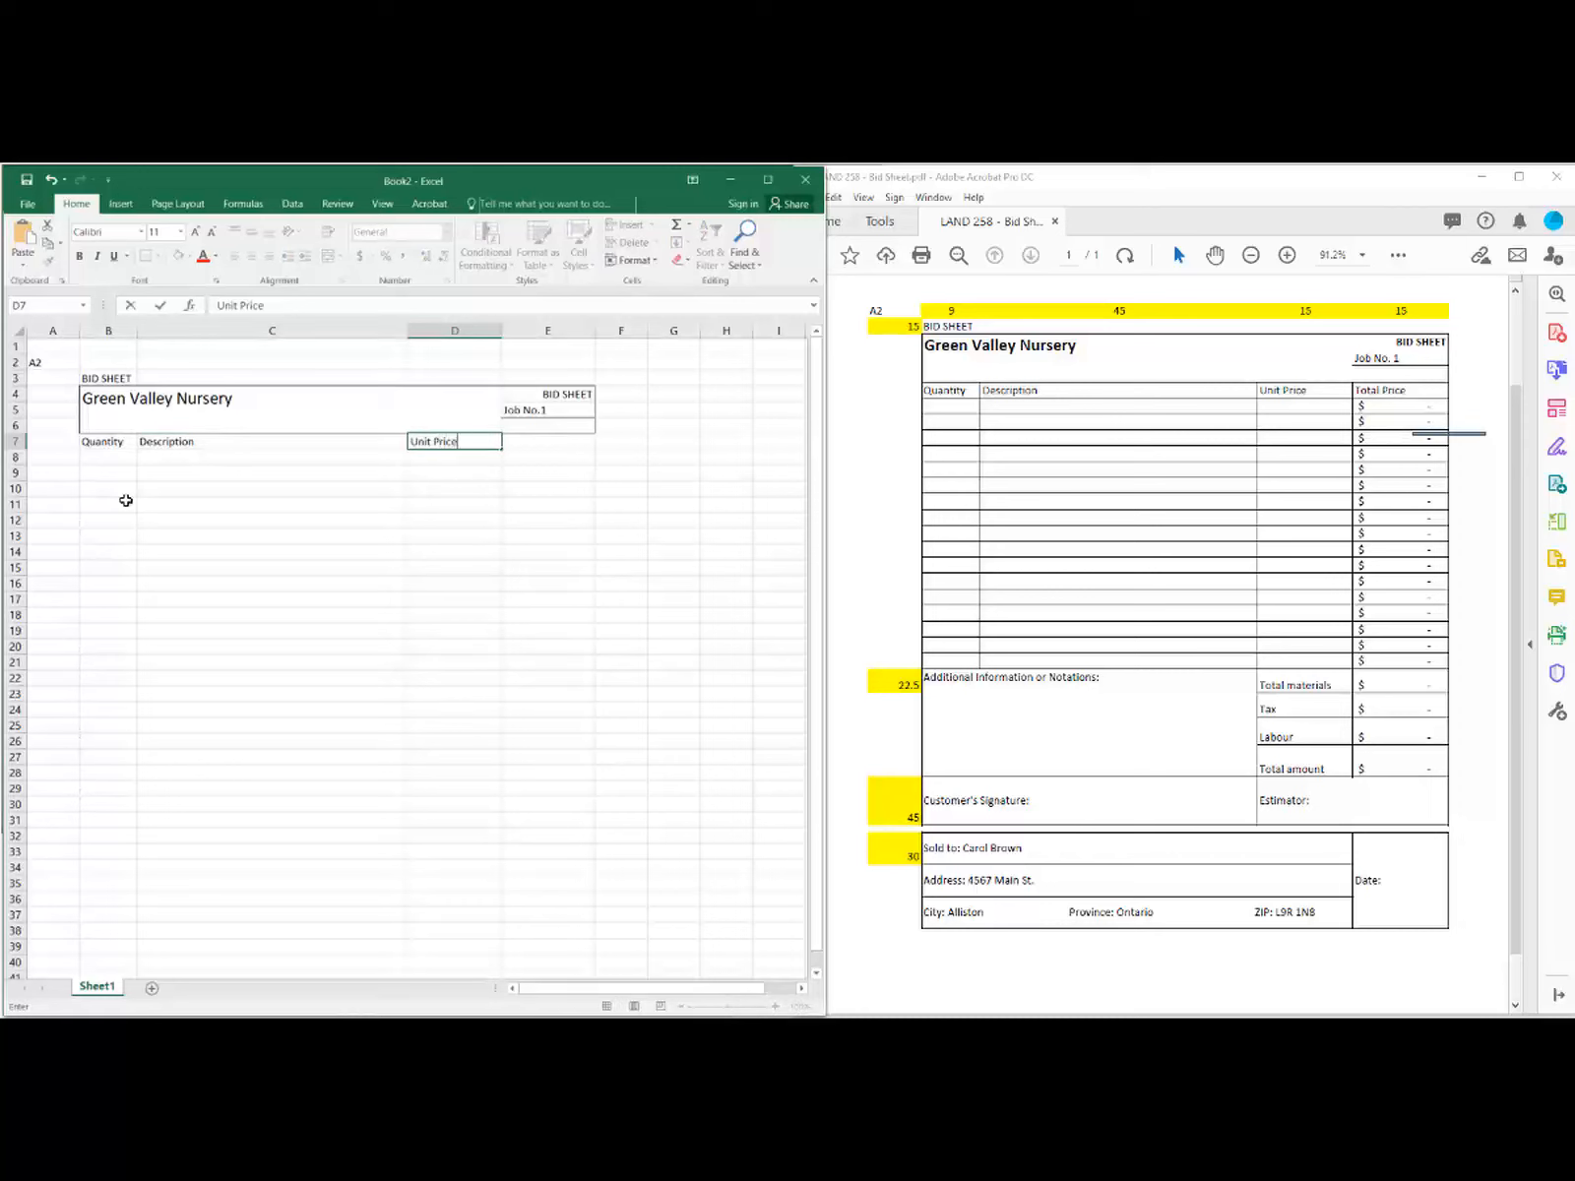
{"action": "key", "text": "Tab"}
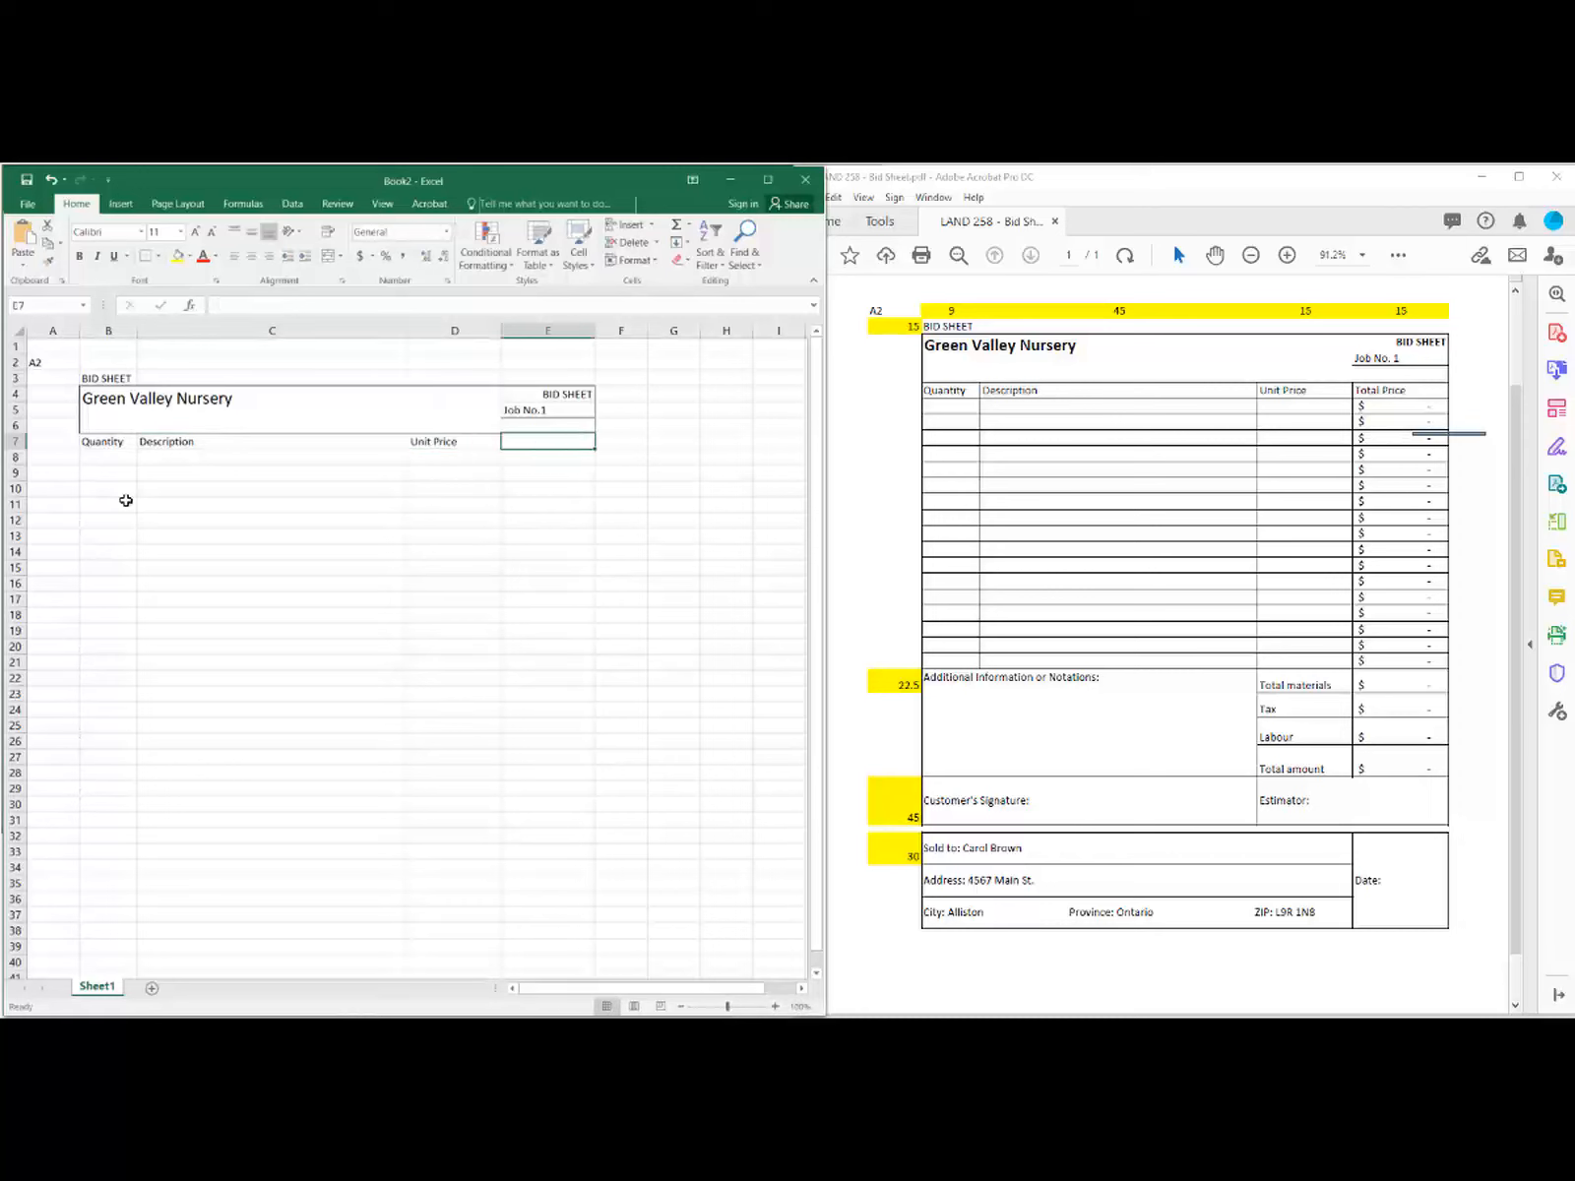
{"action": "type", "text": "Total Price"}
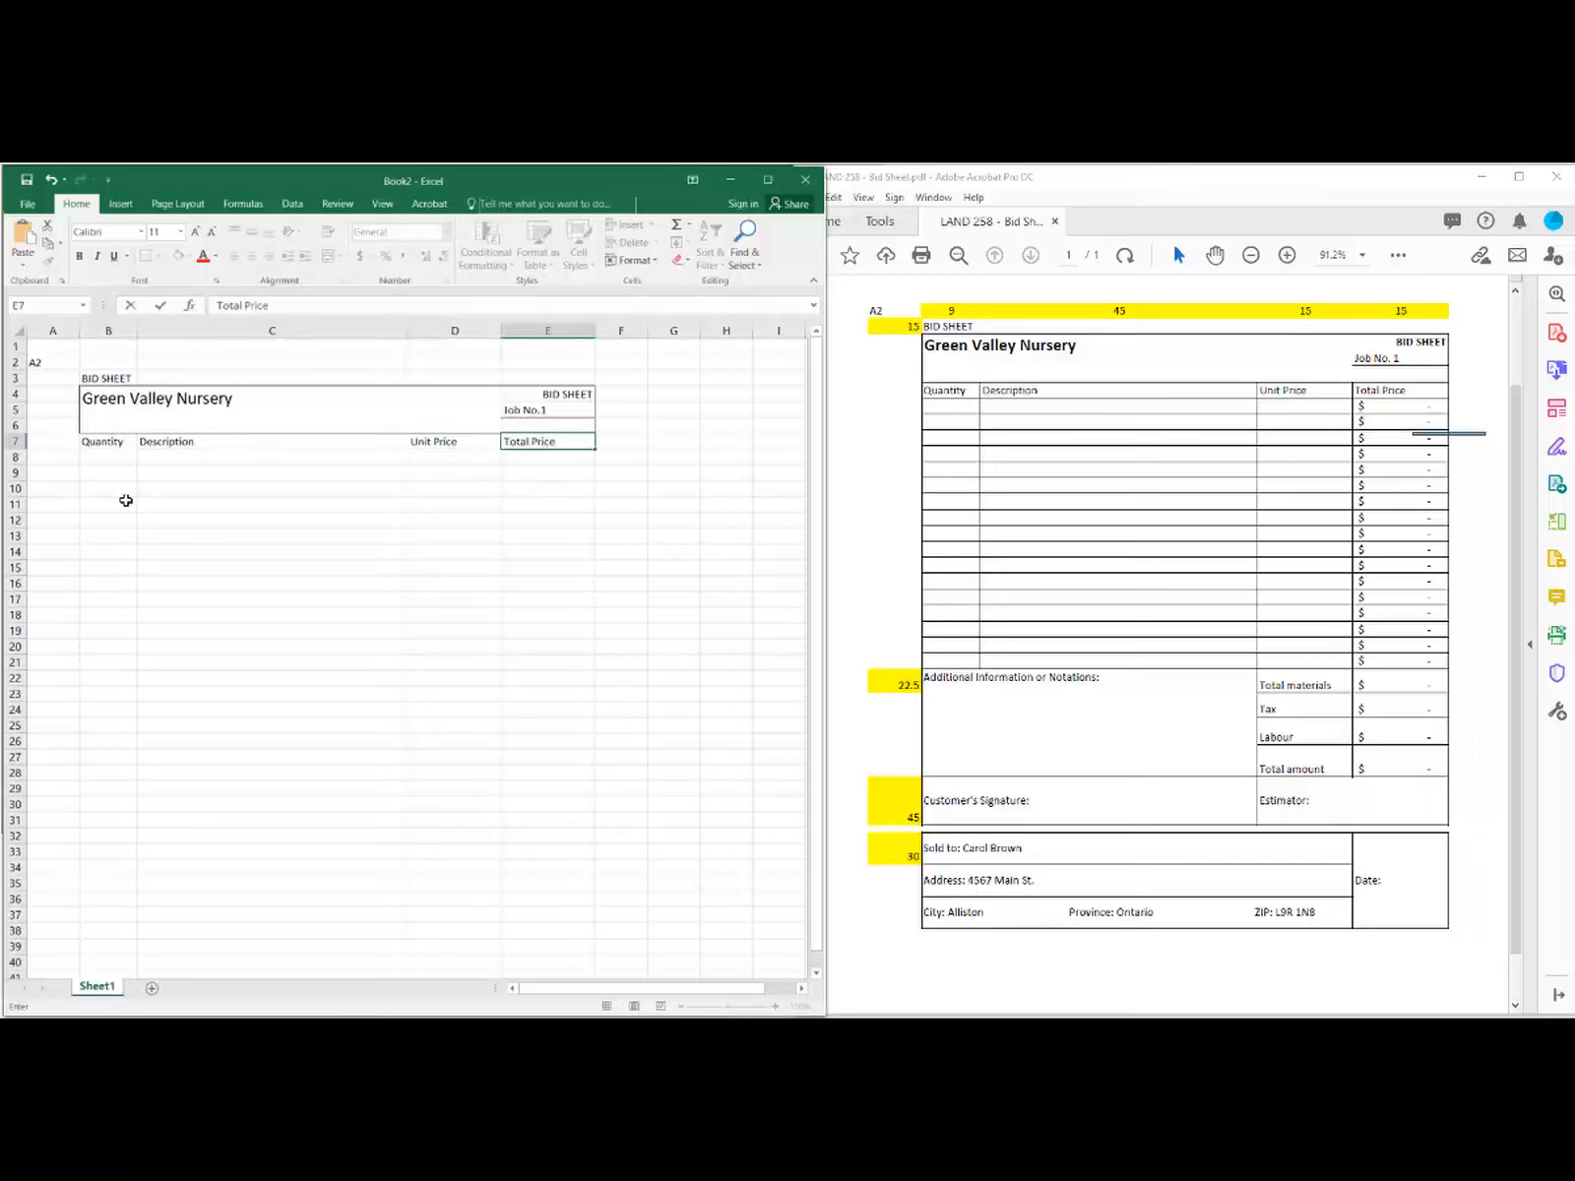
{"action": "left_click", "coordinate": [556, 460]}
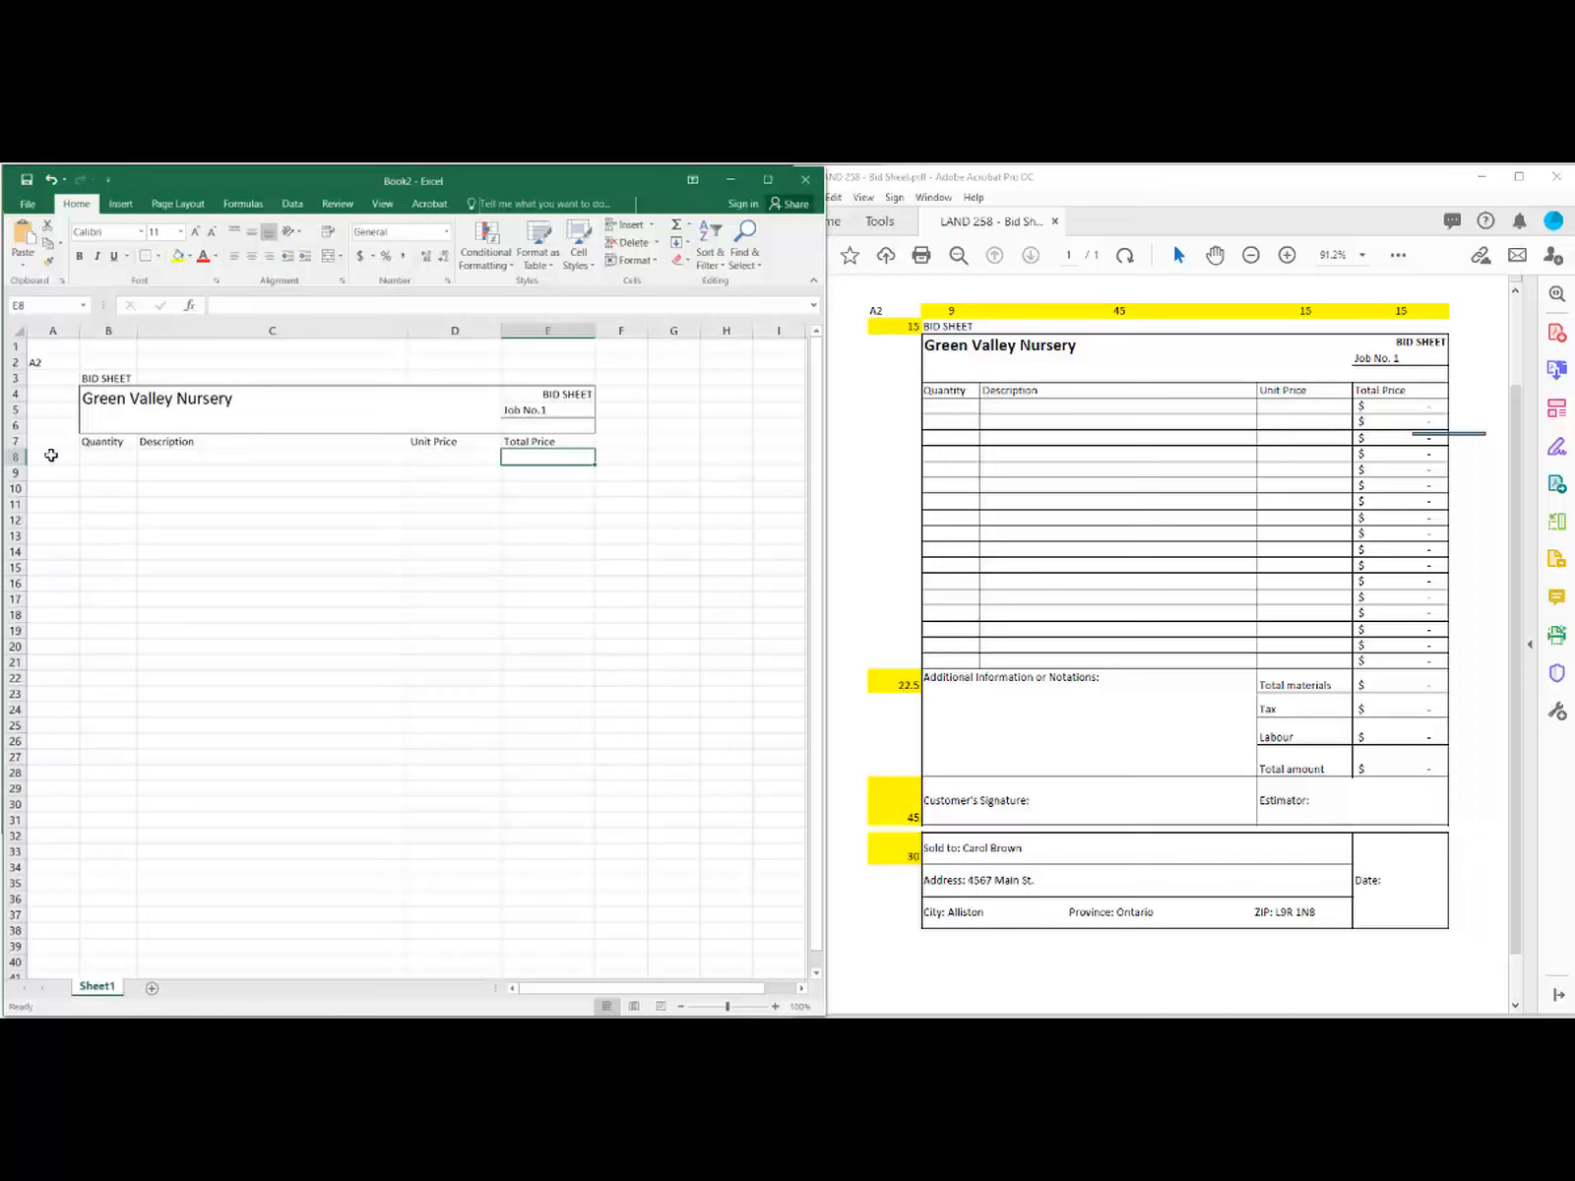
Step: Apply all borders to the item table in cells B7 through E24
{"action": "left_click", "coordinate": [88, 442]}
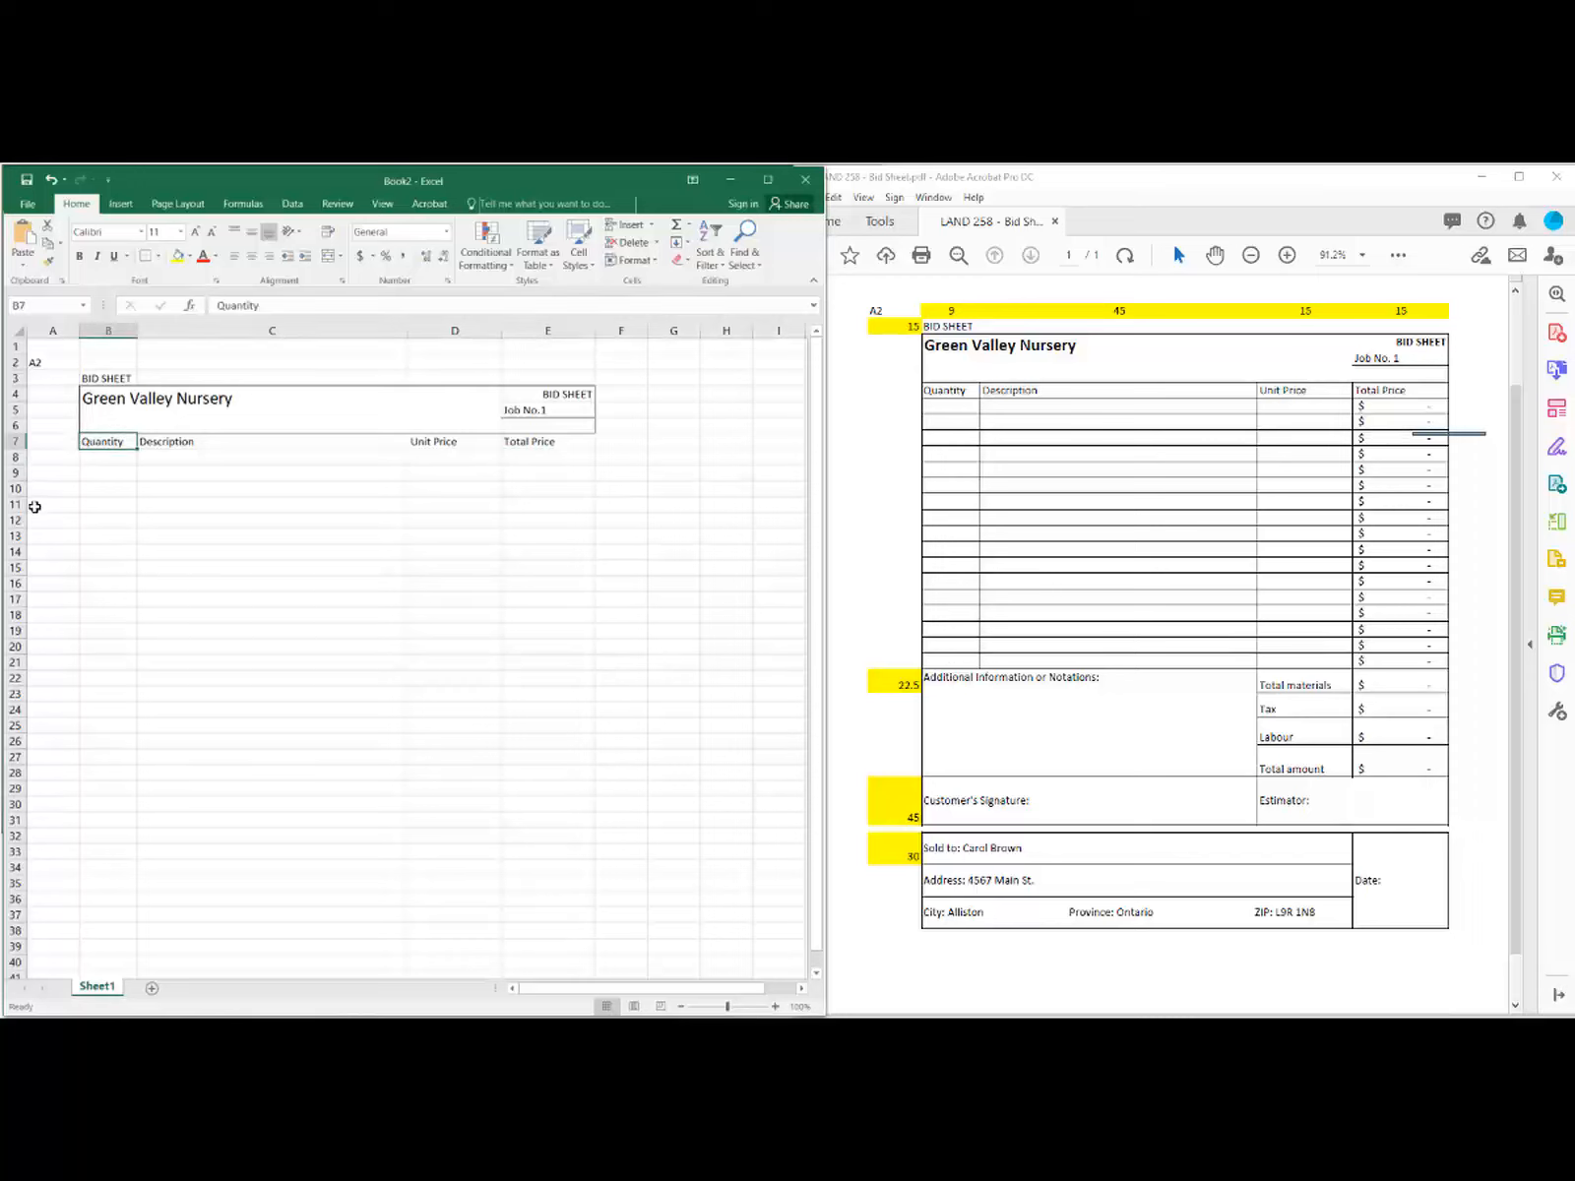
{"action": "left_click", "coordinate": [119, 504]}
{"action": "left_click_drag", "start_coordinate": [88, 441], "coordinate": [539, 710]}
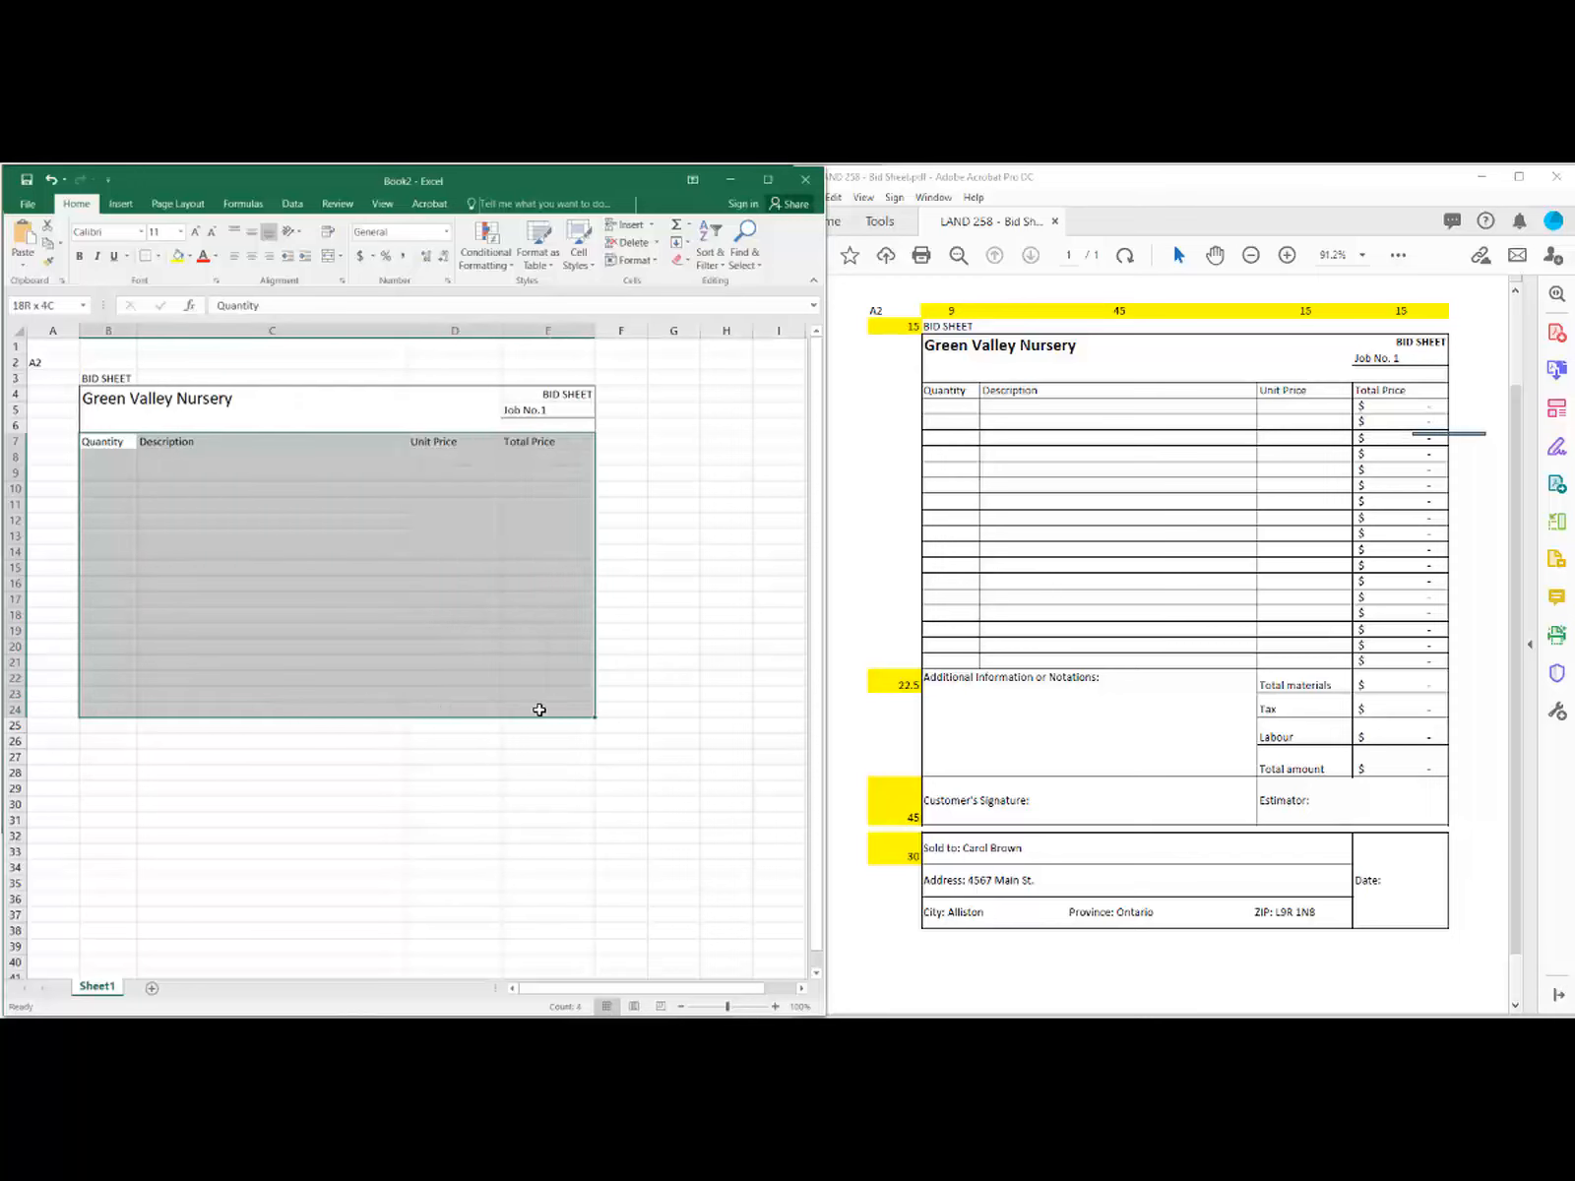
{"action": "left_click_drag", "start_coordinate": [539, 710], "coordinate": [539, 710]}
{"action": "left_click", "coordinate": [160, 257]}
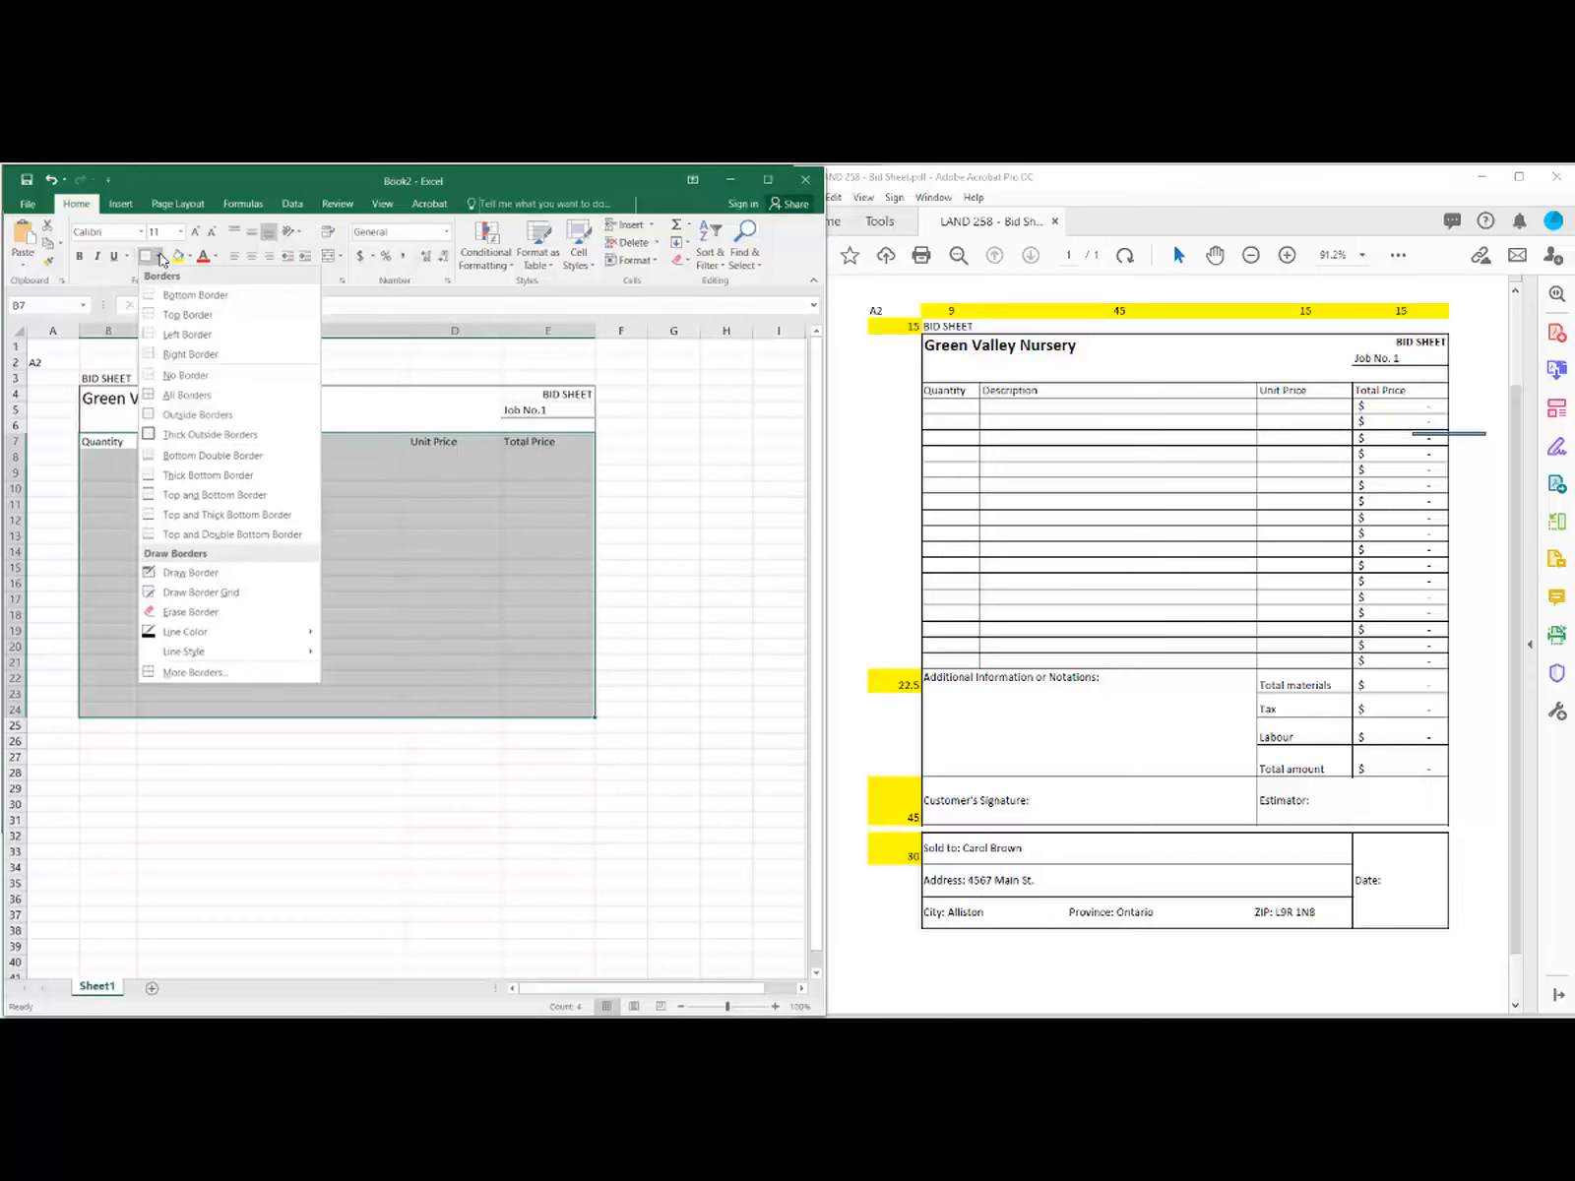
{"action": "left_click", "coordinate": [205, 400]}
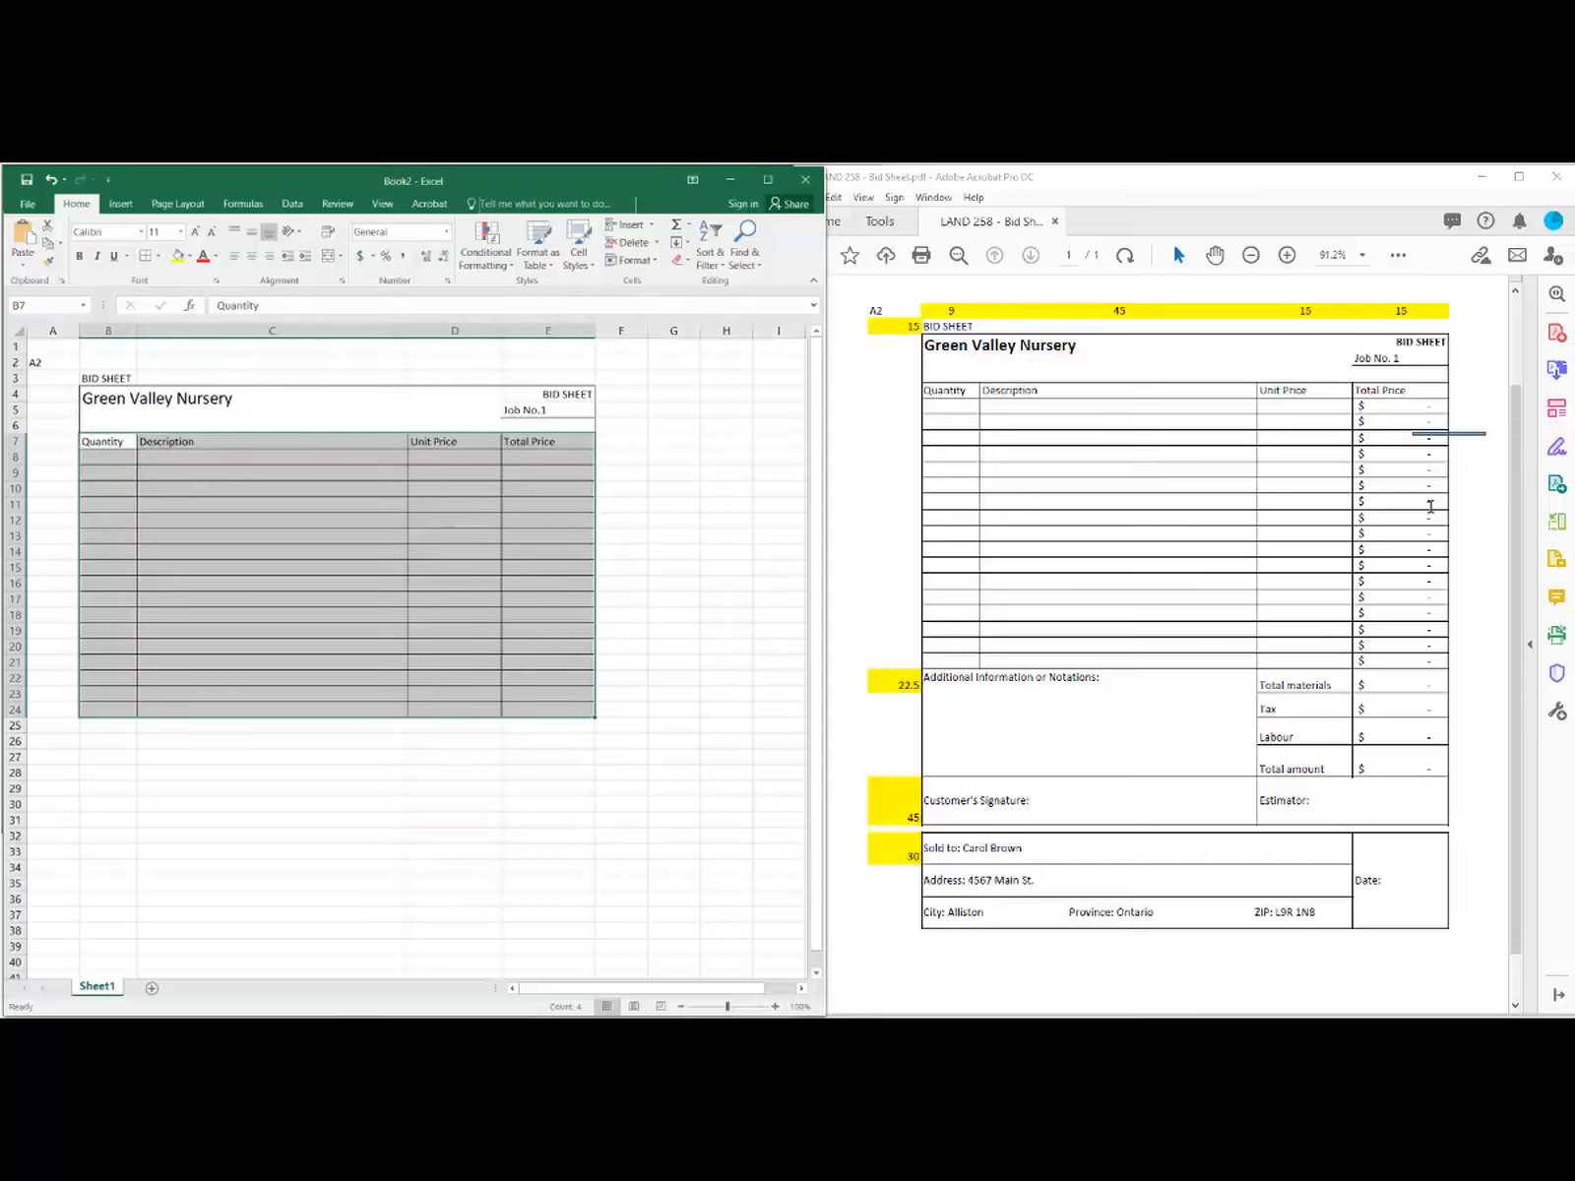
{"action": "left_click", "coordinate": [676, 582]}
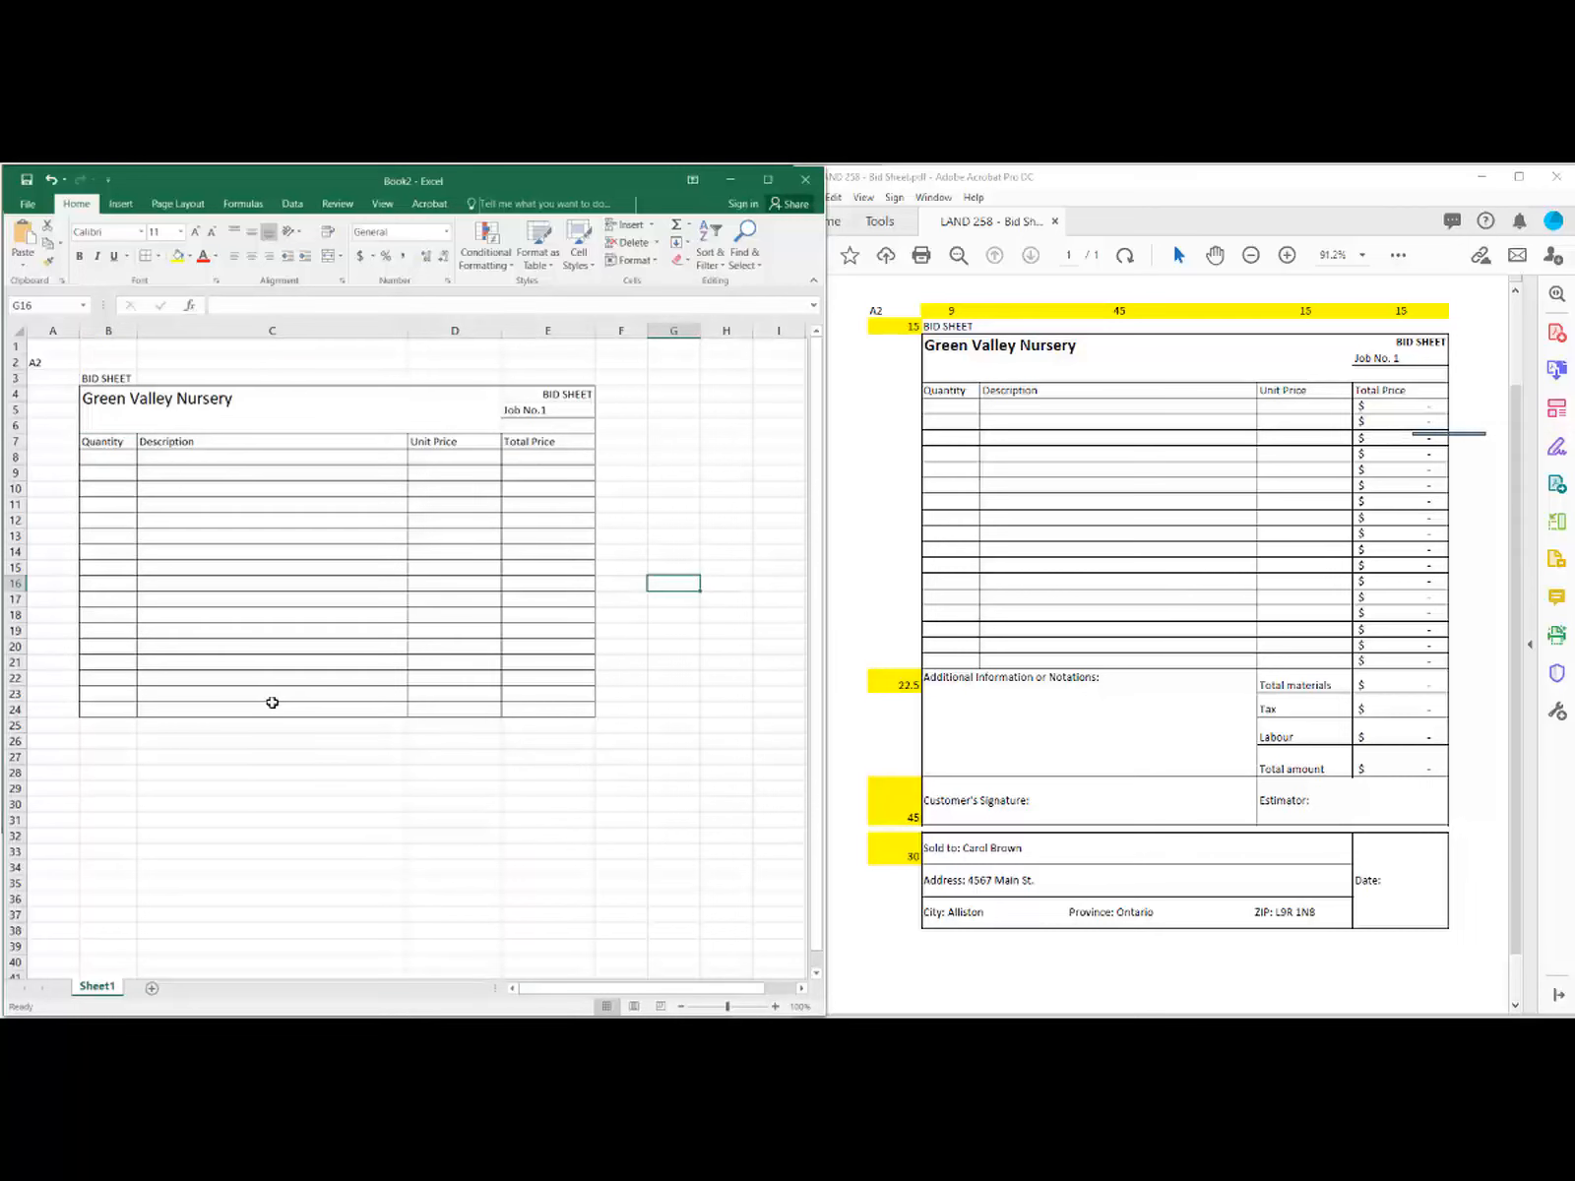
Step: Set the height of rows 25 through 28 to 22.5
{"action": "scroll", "coordinate": [273, 702], "scroll_direction": "down", "scroll_amount": 3}
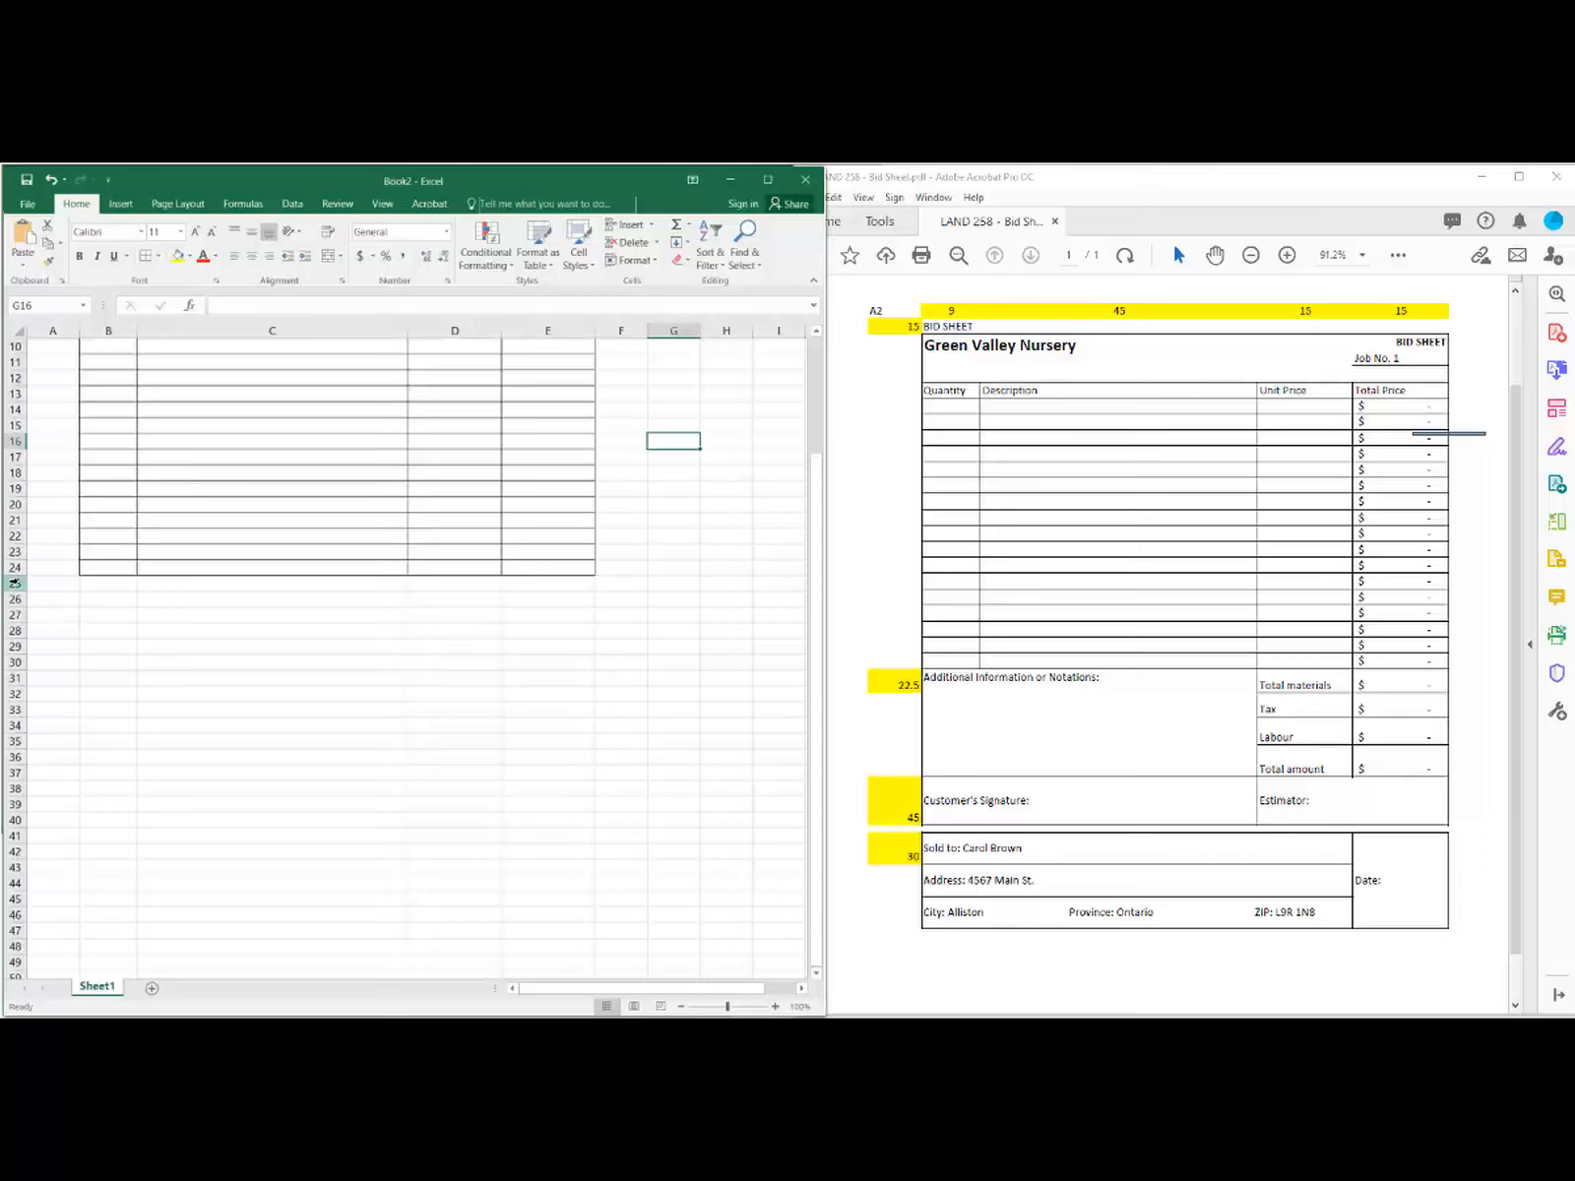
{"action": "left_click_drag", "start_coordinate": [15, 582], "coordinate": [13, 631]}
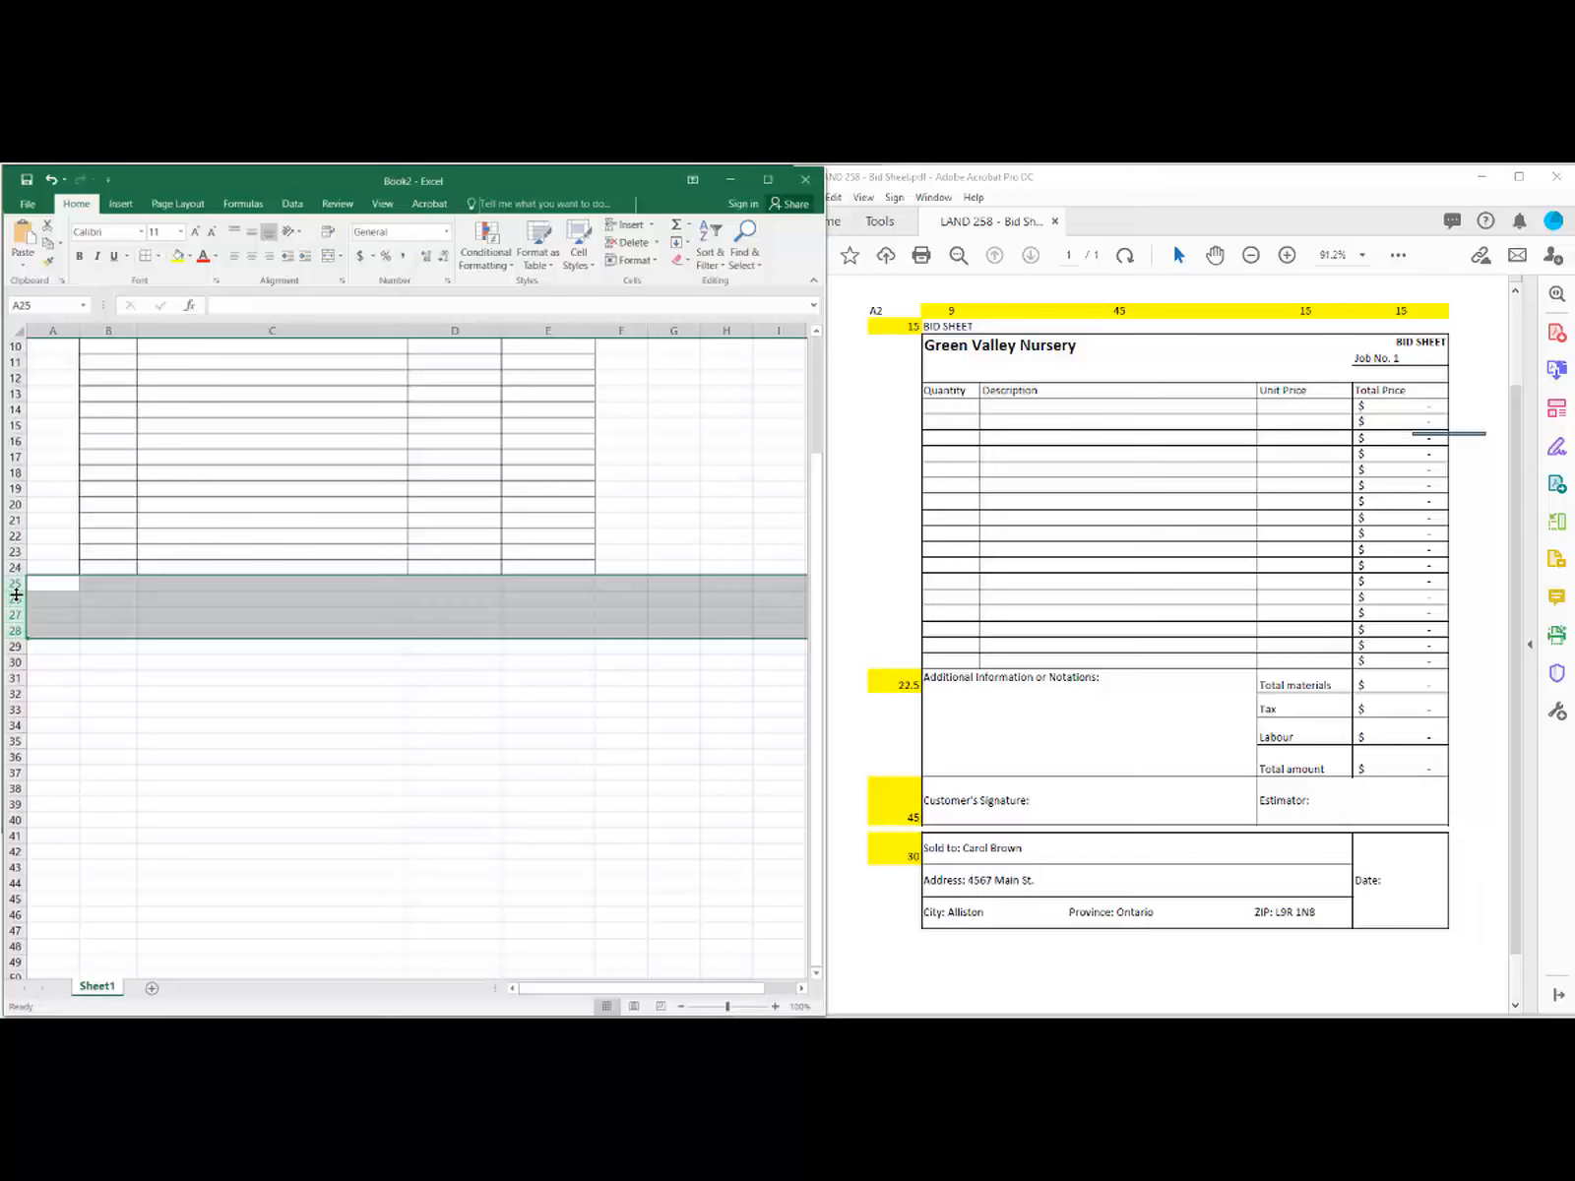
{"action": "right_click", "coordinate": [17, 595]}
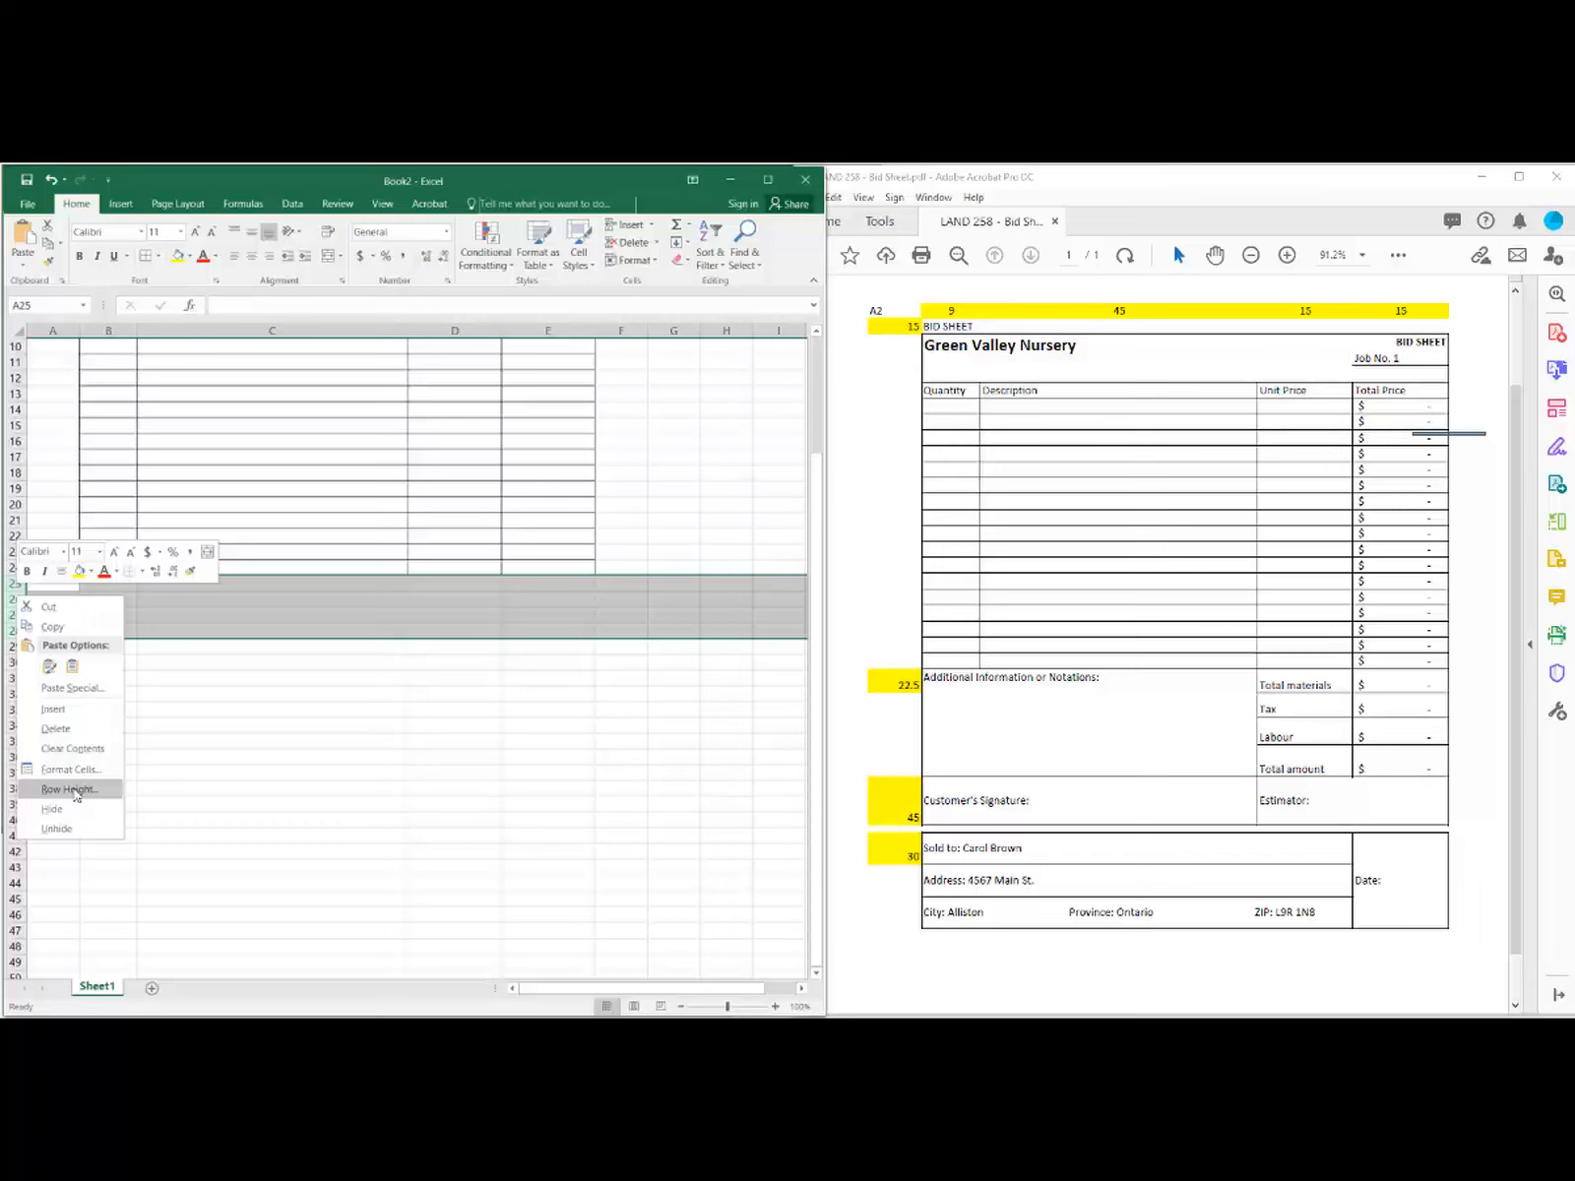
{"action": "left_click", "coordinate": [68, 789]}
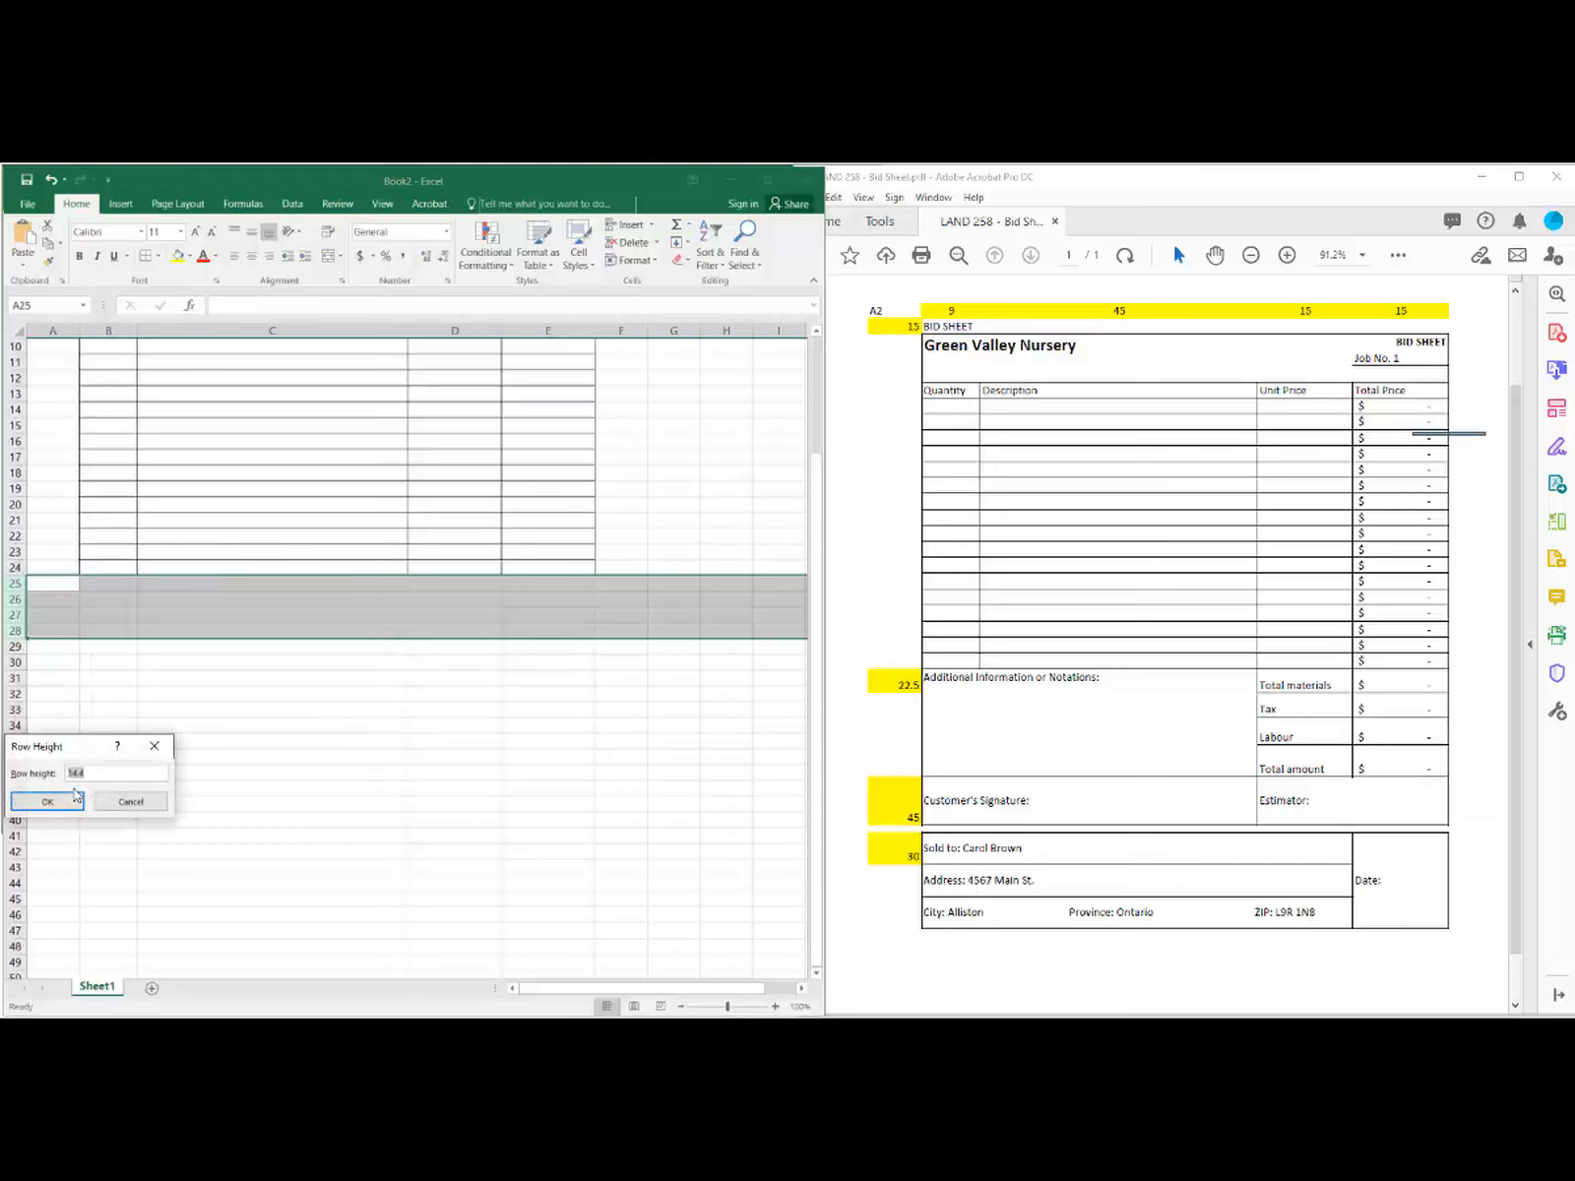
{"action": "type", "text": "22.5"}
{"action": "left_click", "coordinate": [76, 797]}
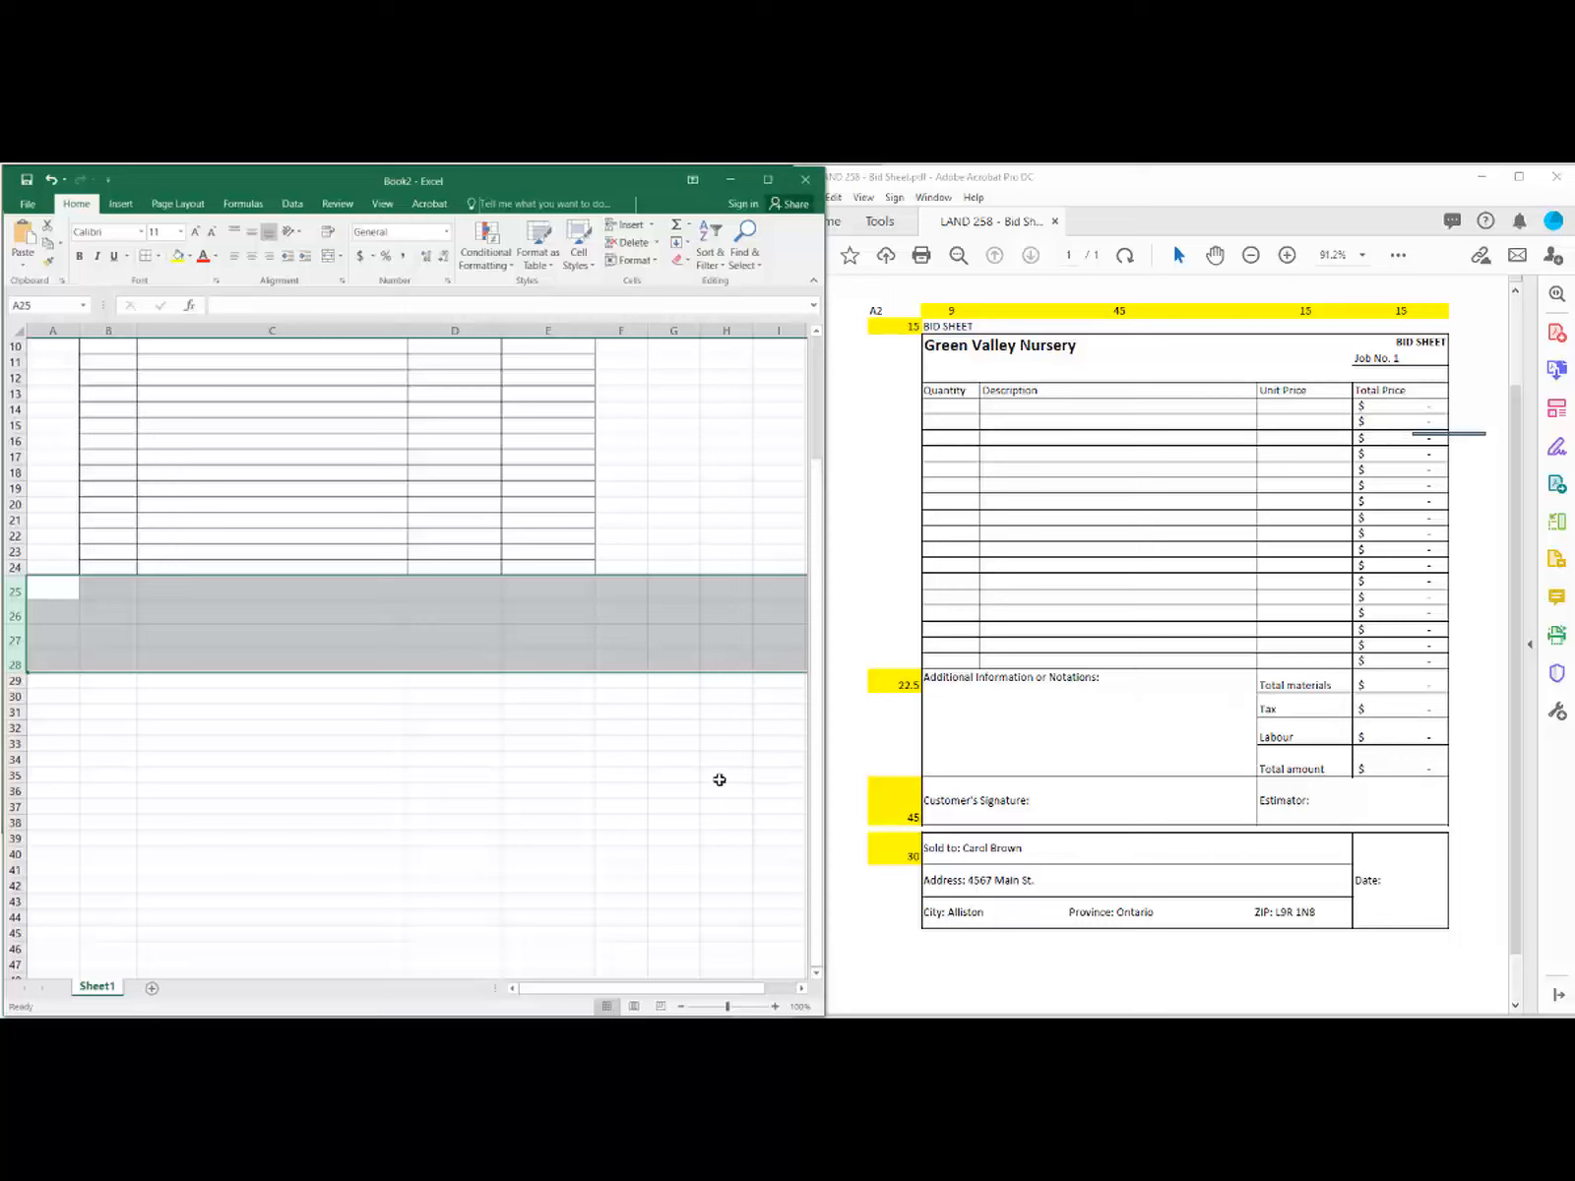
{"action": "left_click", "coordinate": [577, 710]}
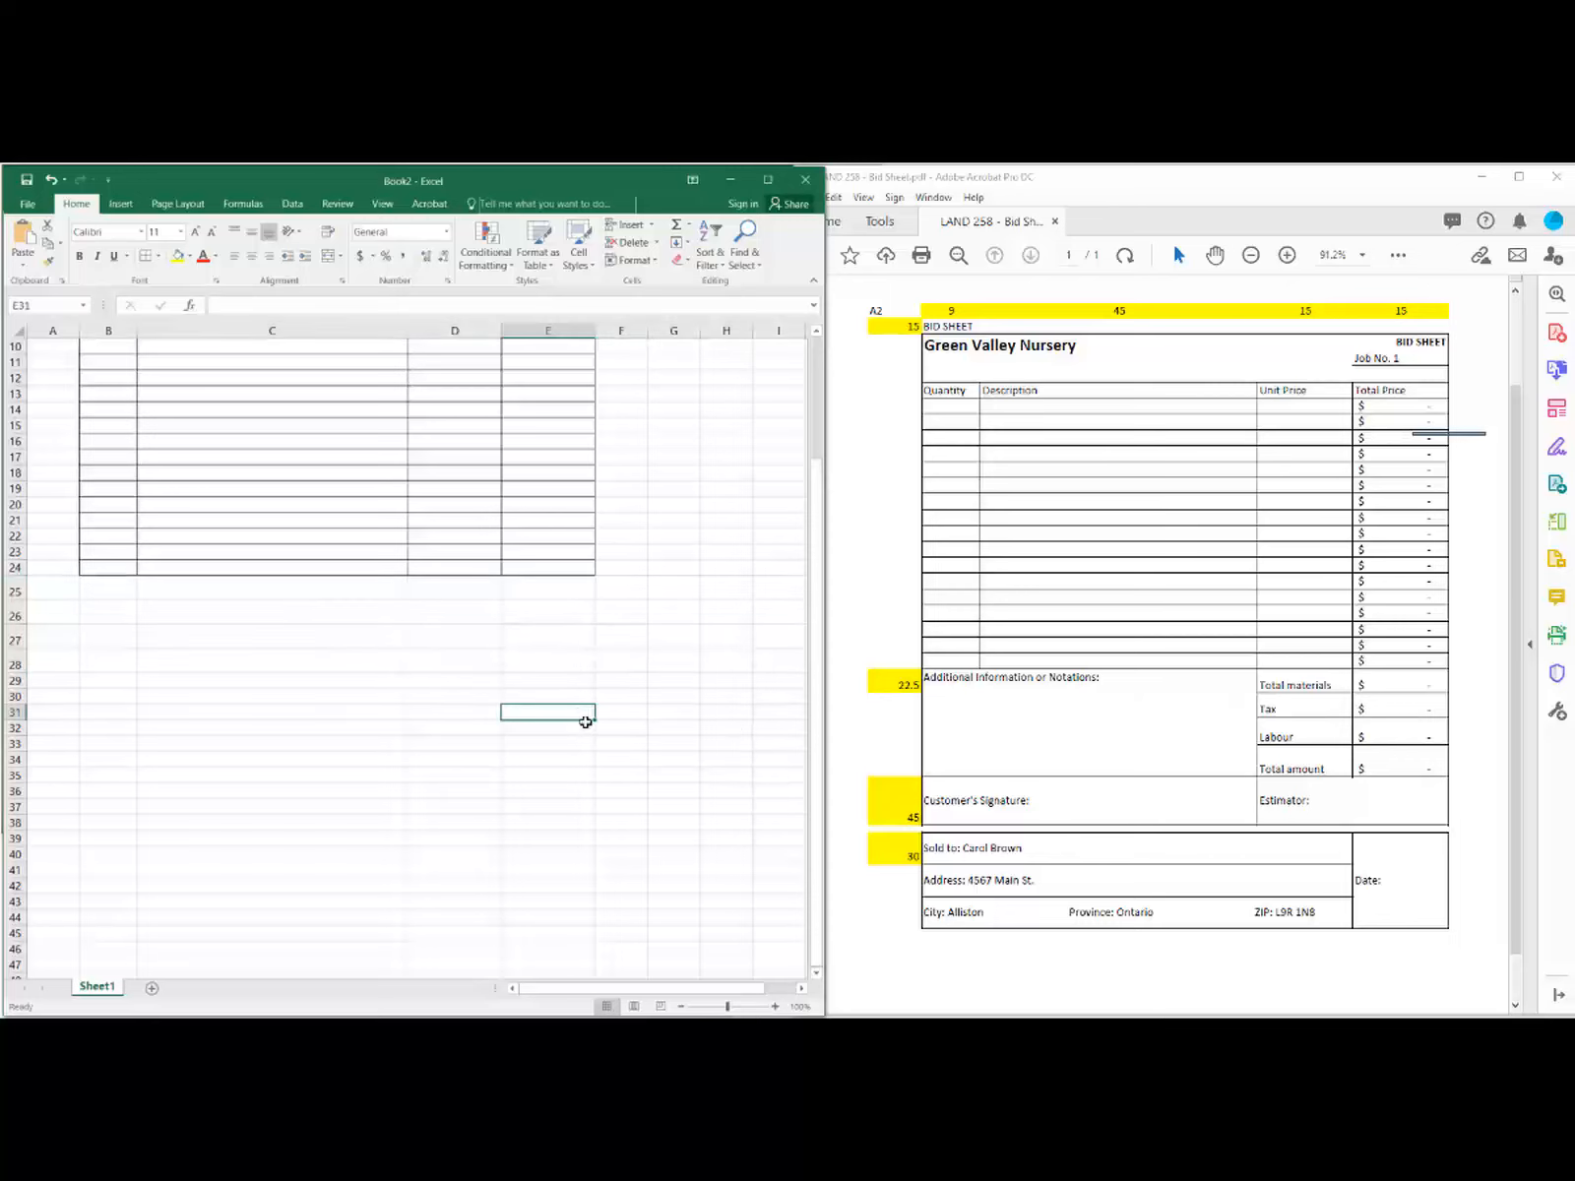
Step: Apply all borders to cells D25 through E28 and outside borders to cells B25 through C28
{"action": "left_click_drag", "start_coordinate": [430, 585], "coordinate": [519, 655]}
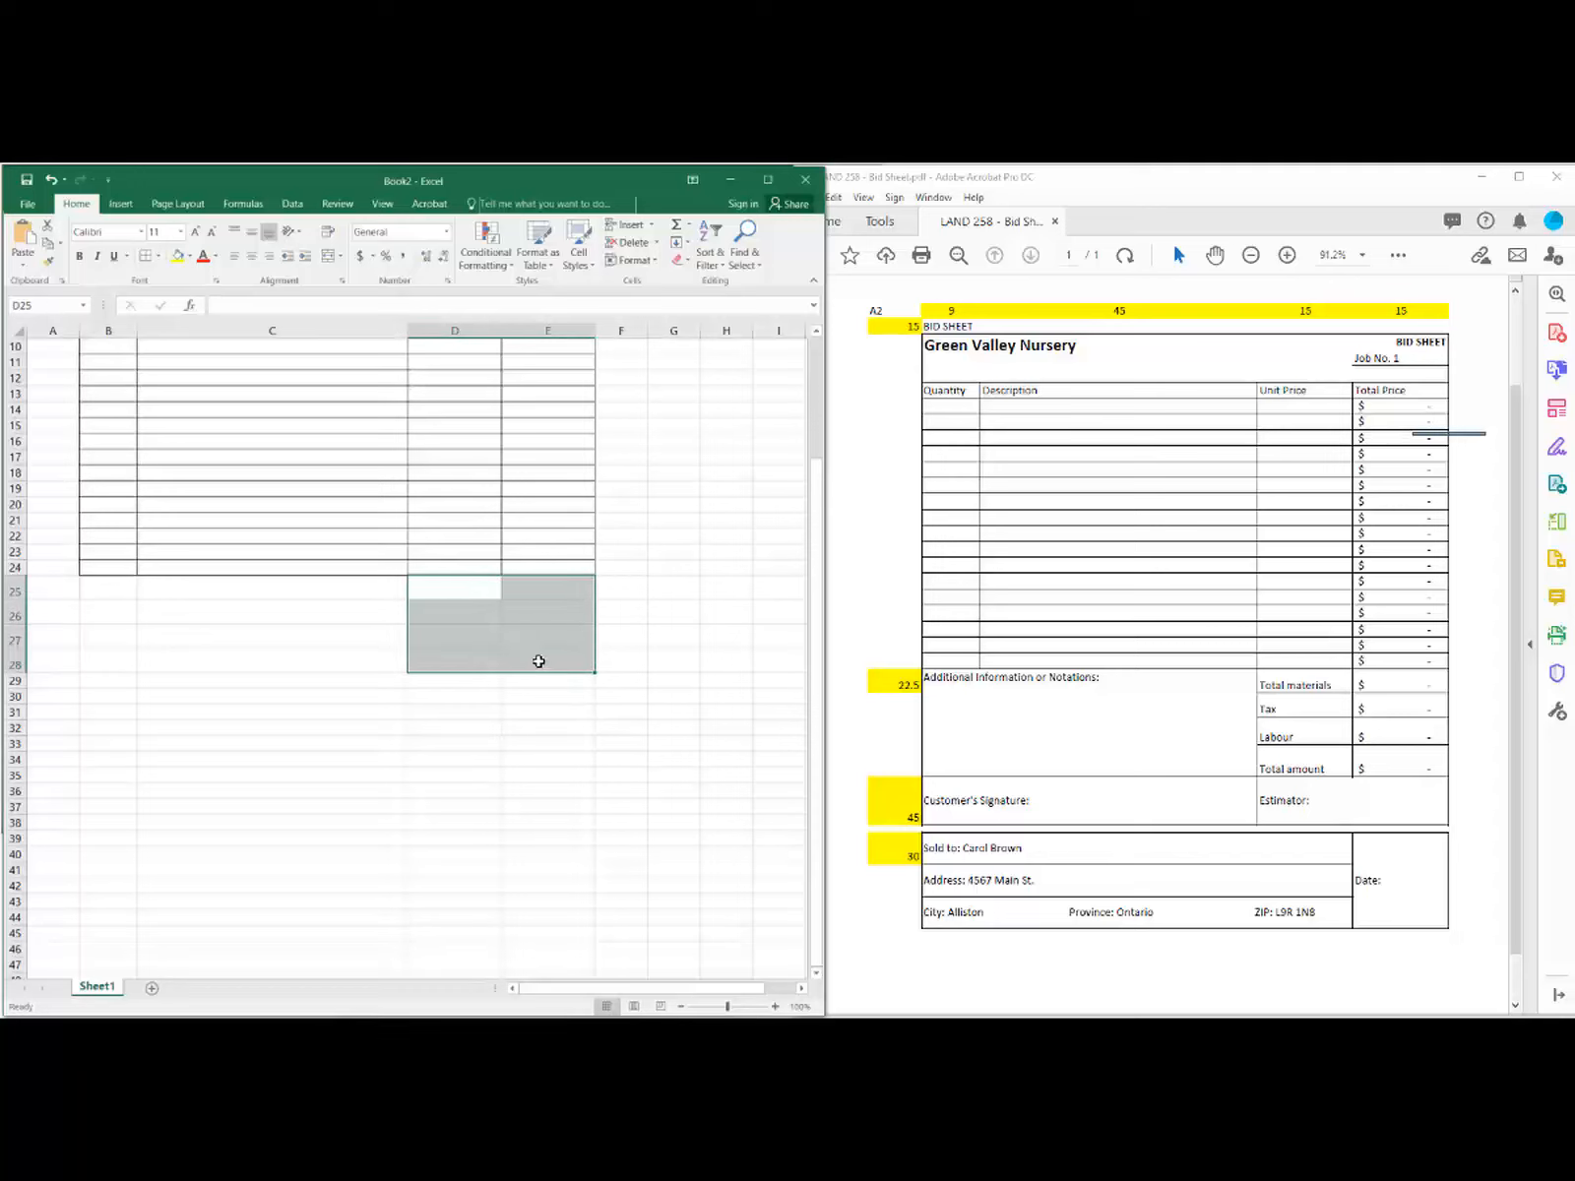
{"action": "left_click", "coordinate": [146, 257]}
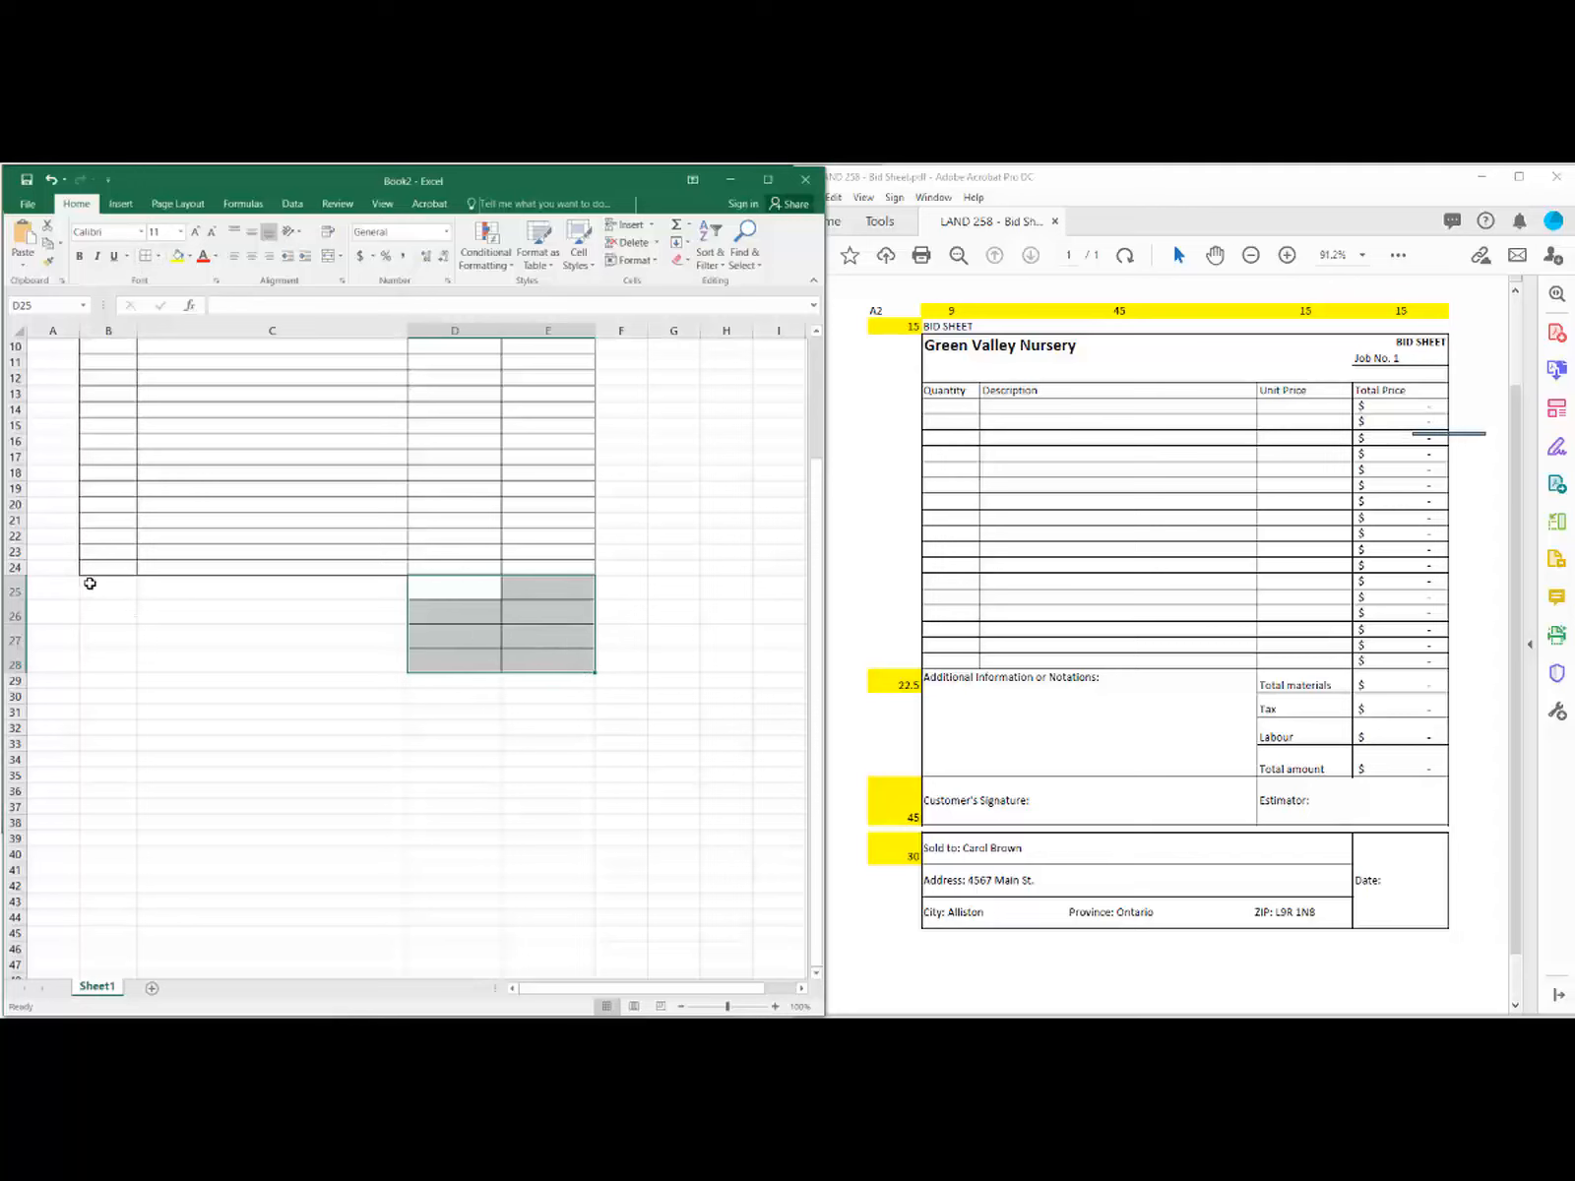
{"action": "left_click_drag", "start_coordinate": [91, 588], "coordinate": [251, 663]}
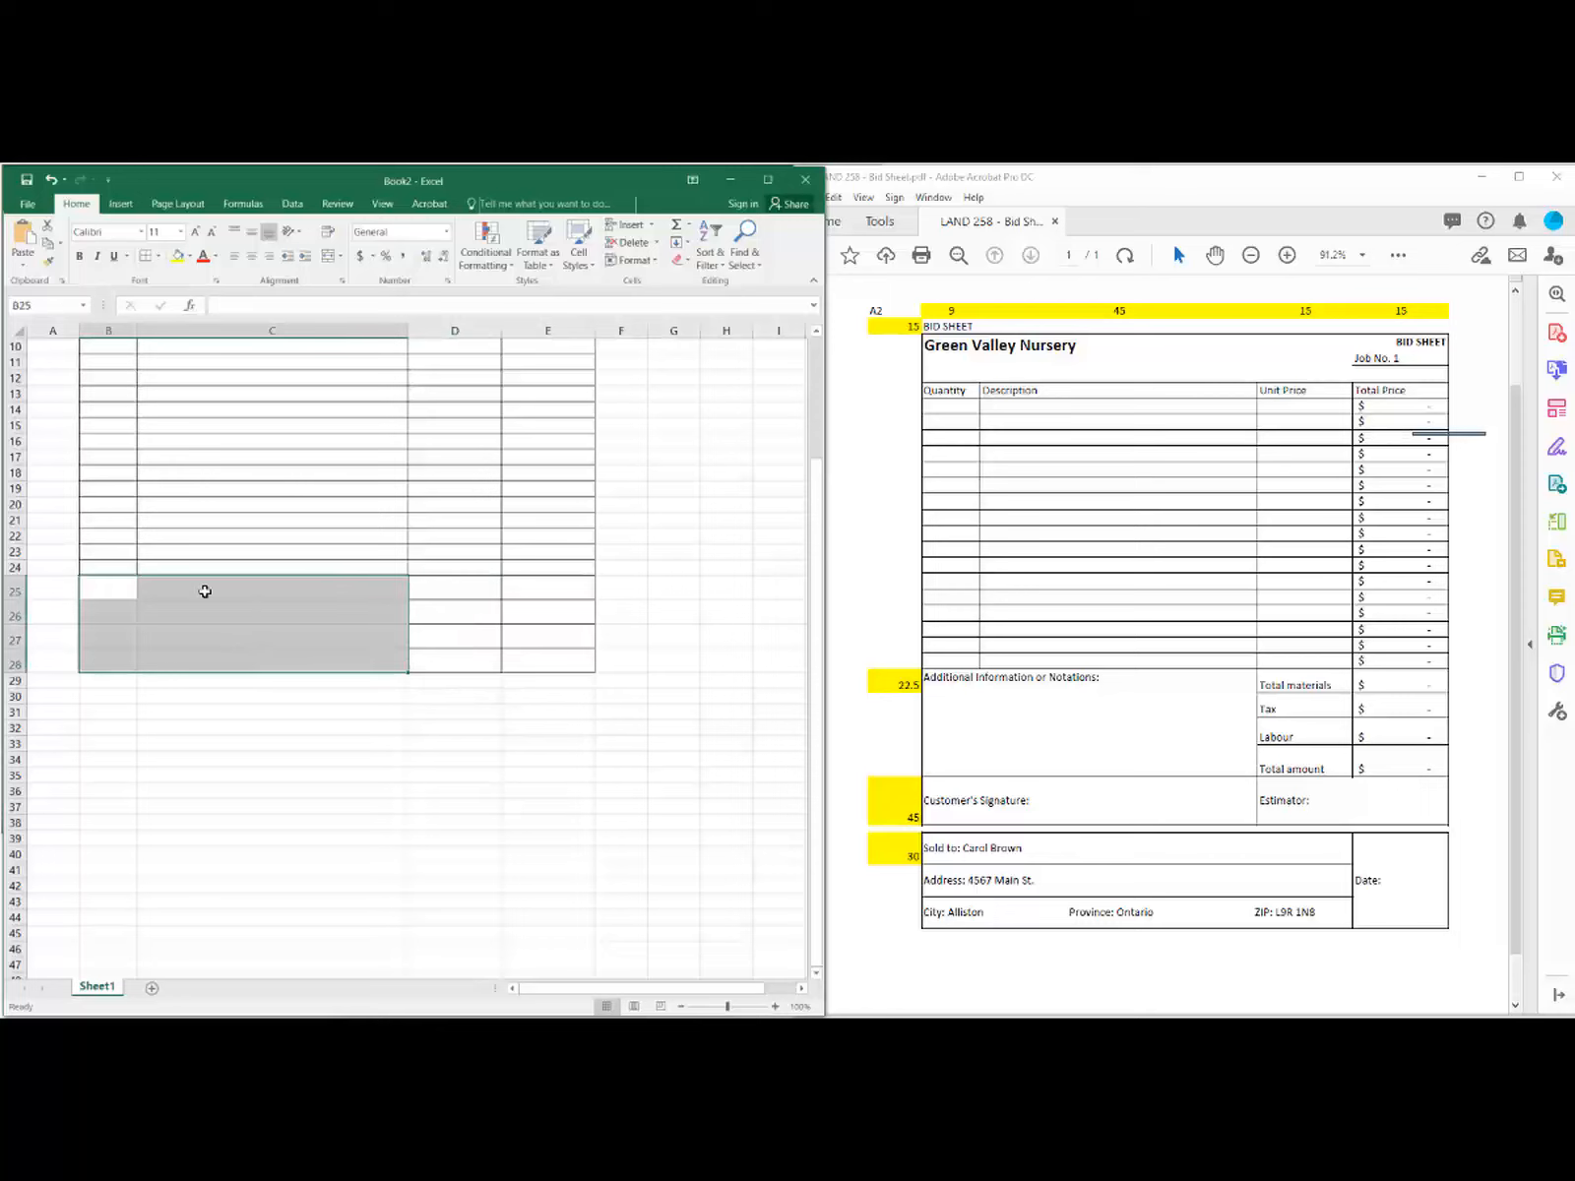
{"action": "left_click", "coordinate": [160, 257]}
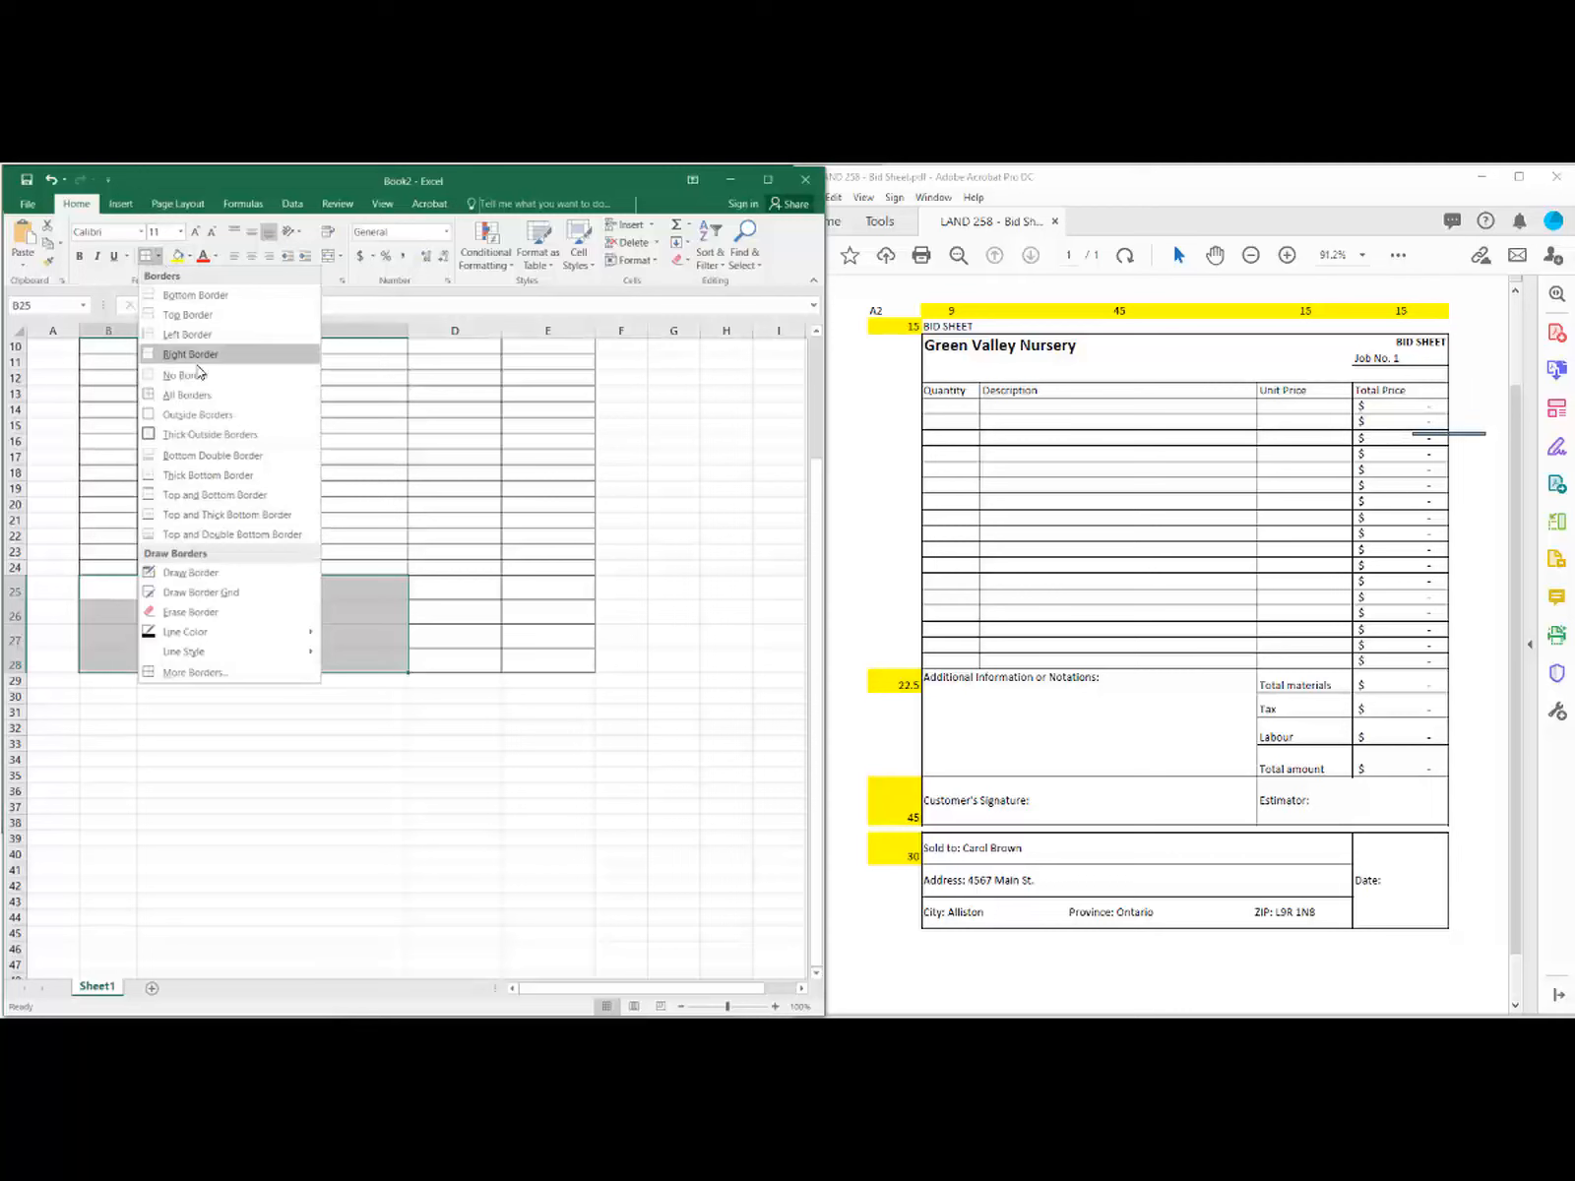
{"action": "left_click", "coordinate": [195, 417]}
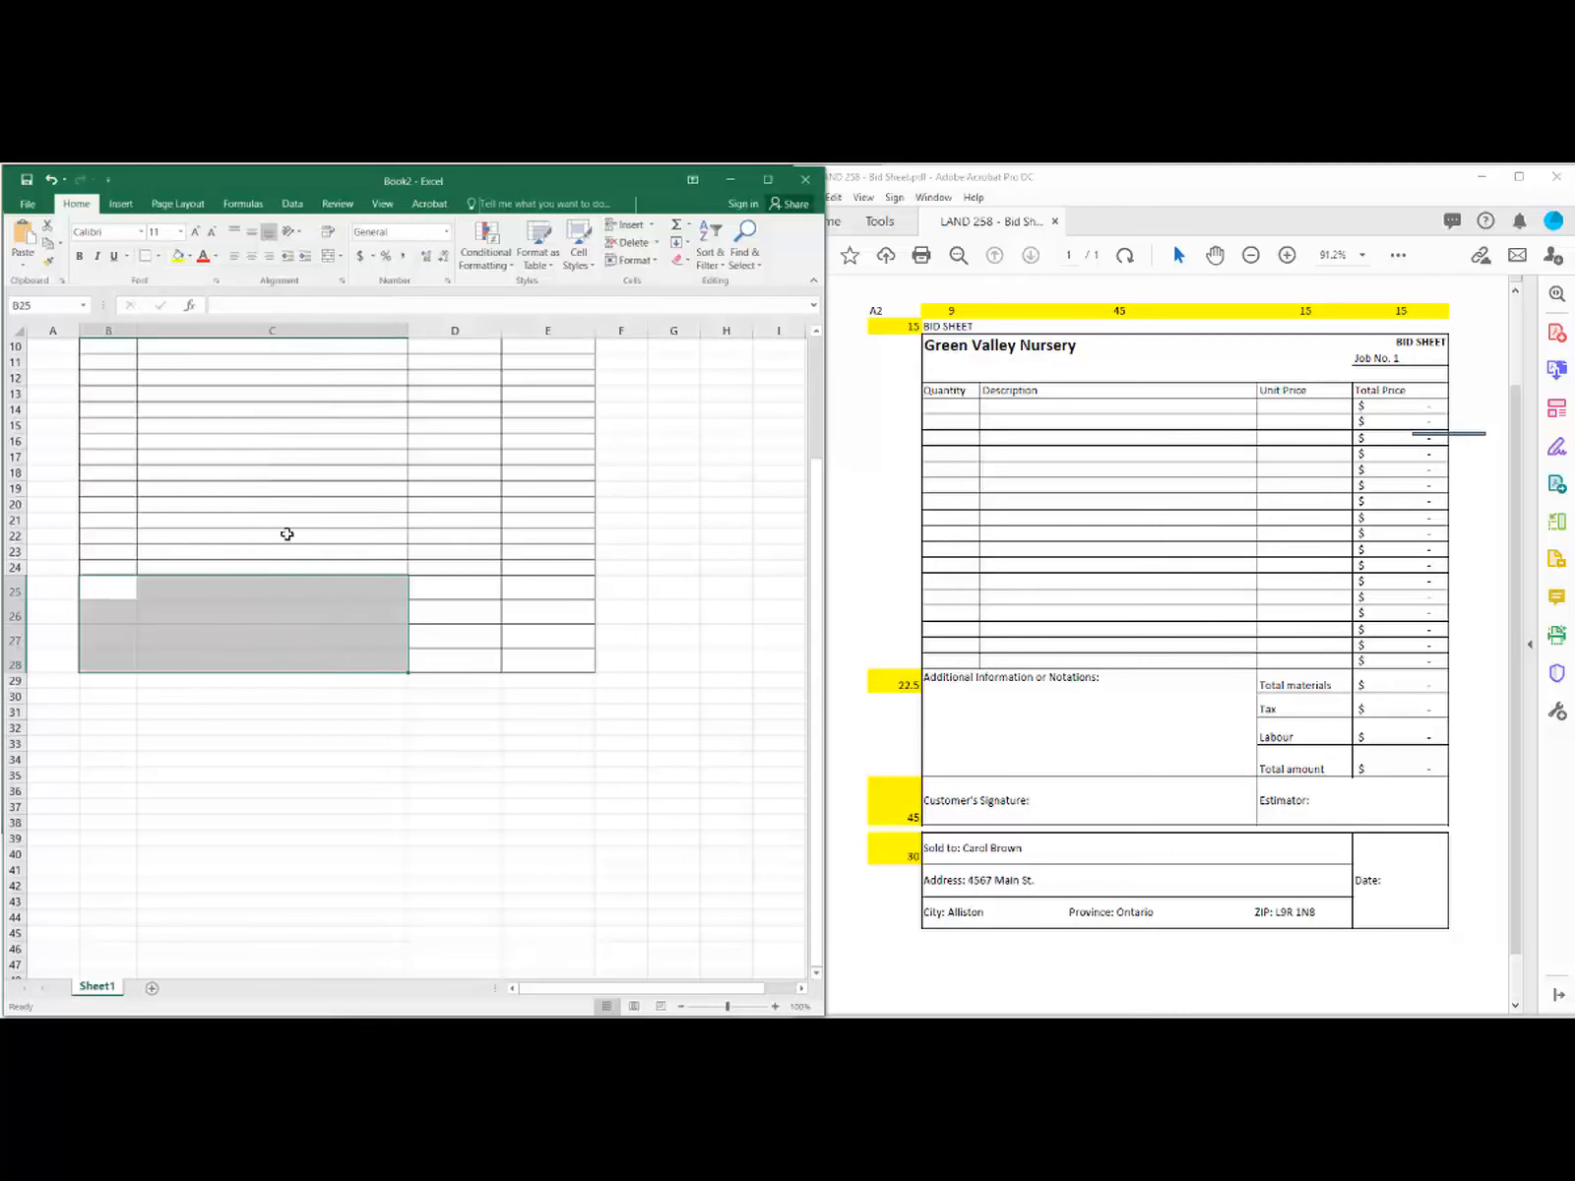
{"action": "left_click", "coordinate": [394, 774]}
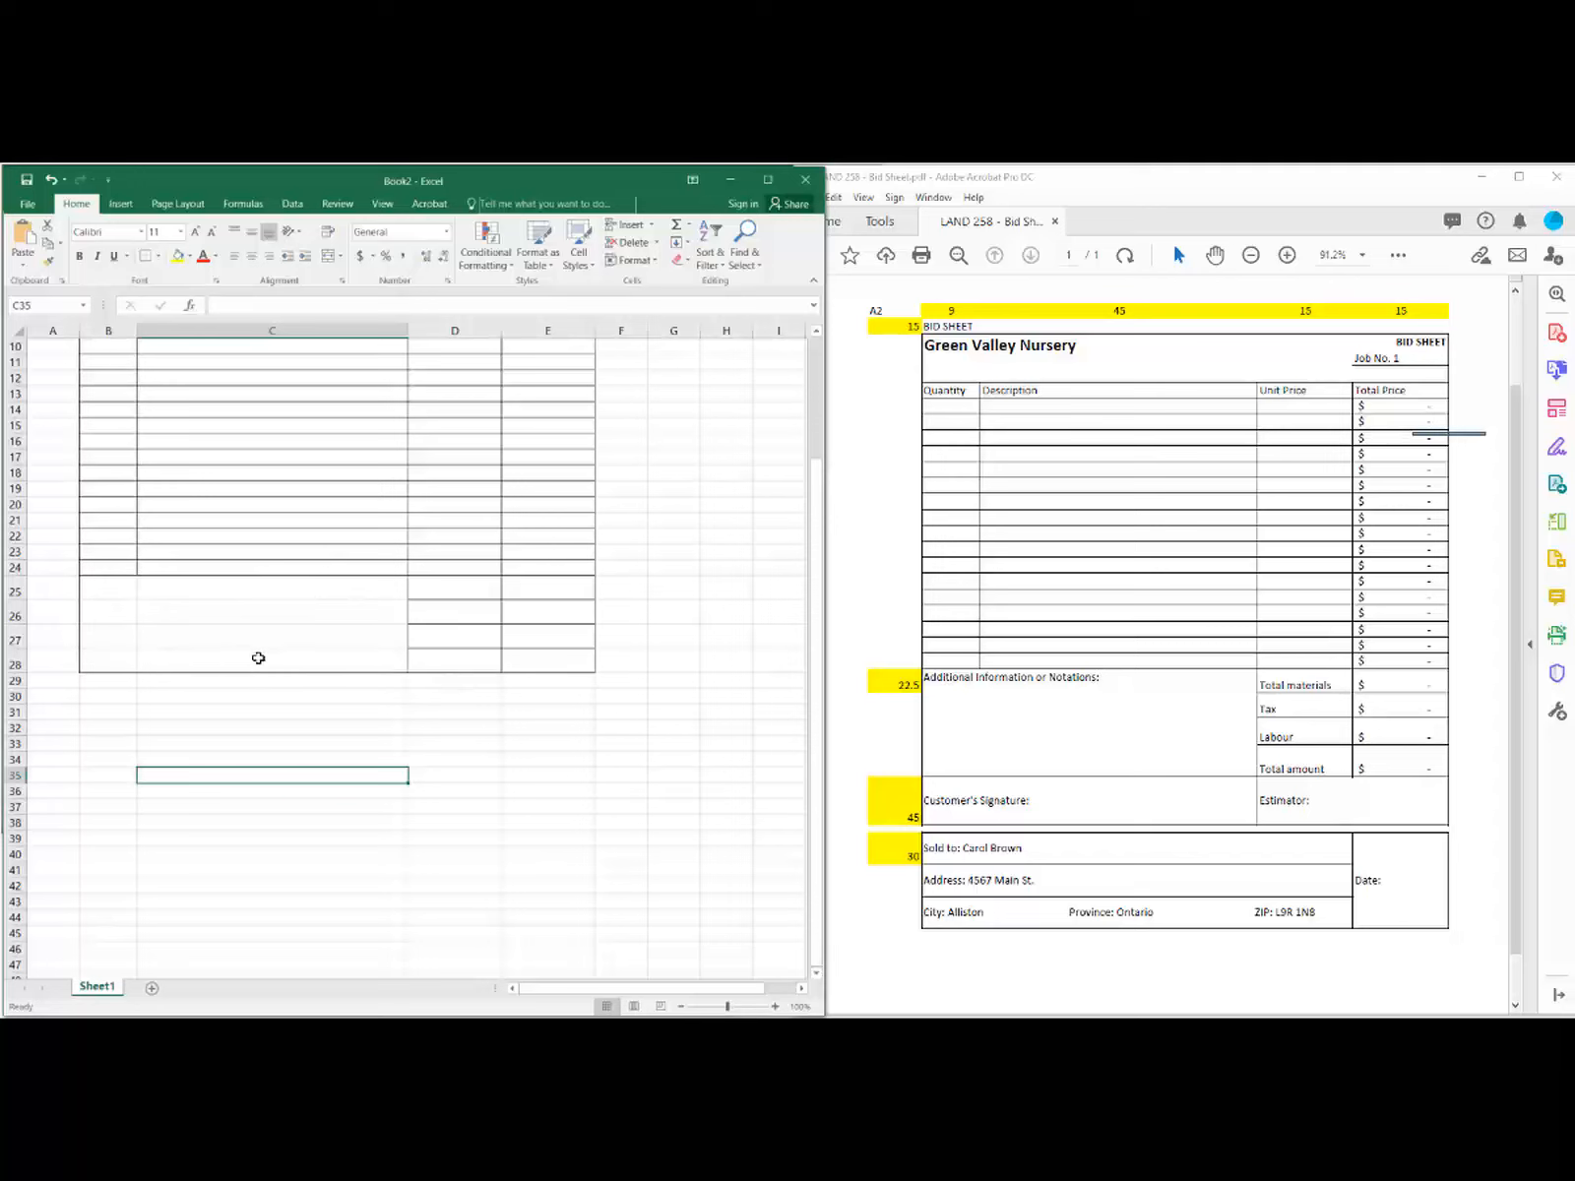
Step: Merge cells B25 through C28 without centering and align the merged cell's content to the top left
{"action": "left_click_drag", "start_coordinate": [257, 661], "coordinate": [121, 592]}
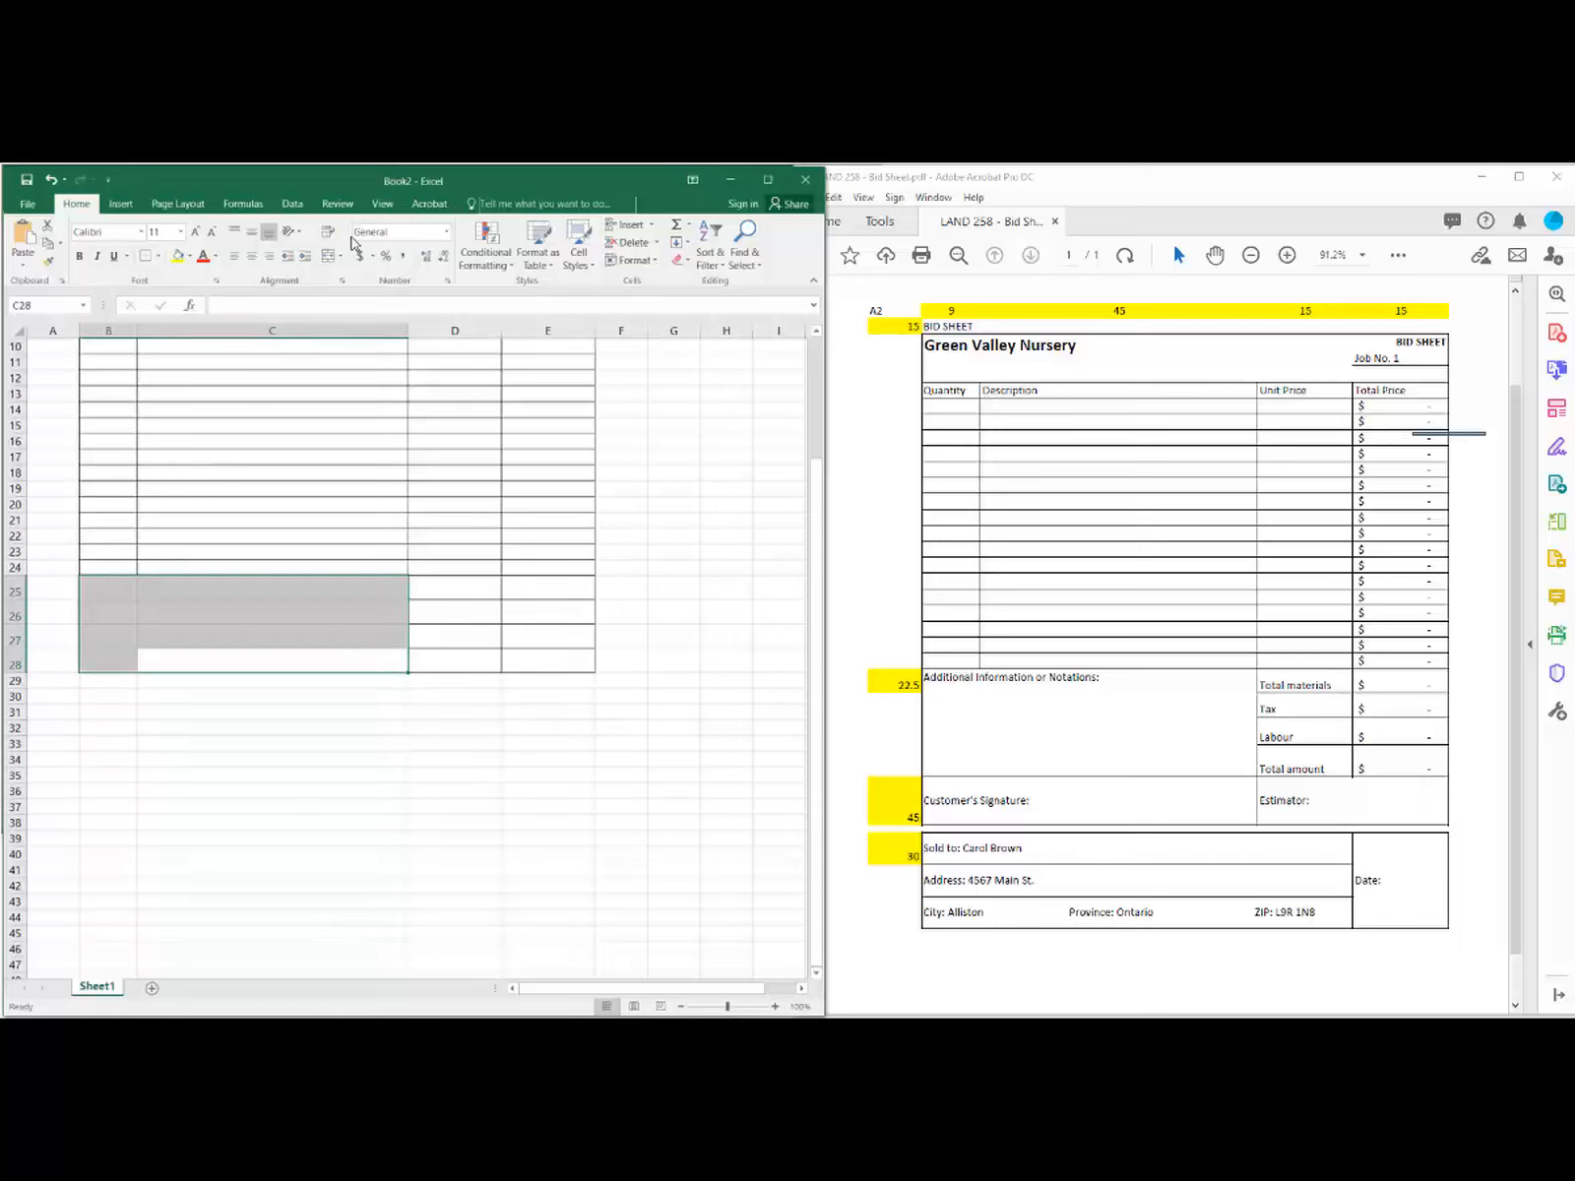
{"action": "left_click_drag", "start_coordinate": [829, 317], "coordinate": [1132, 299]}
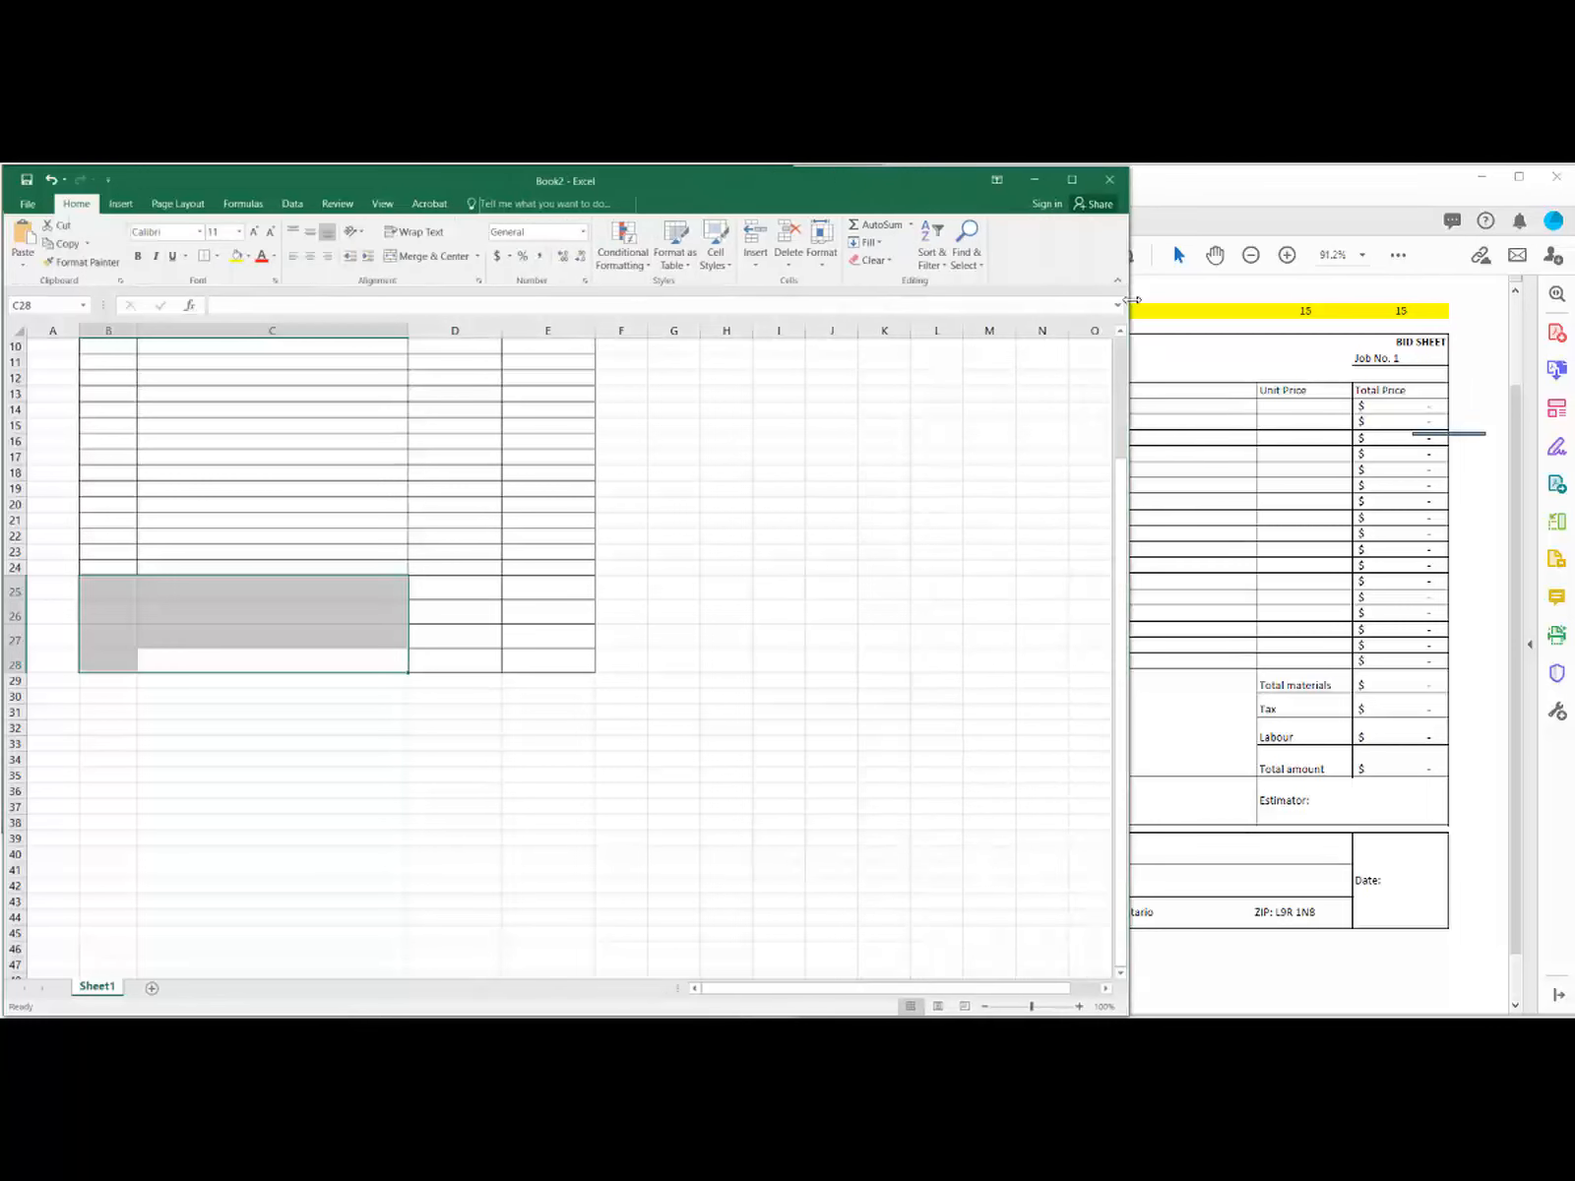
{"action": "left_click", "coordinate": [479, 256]}
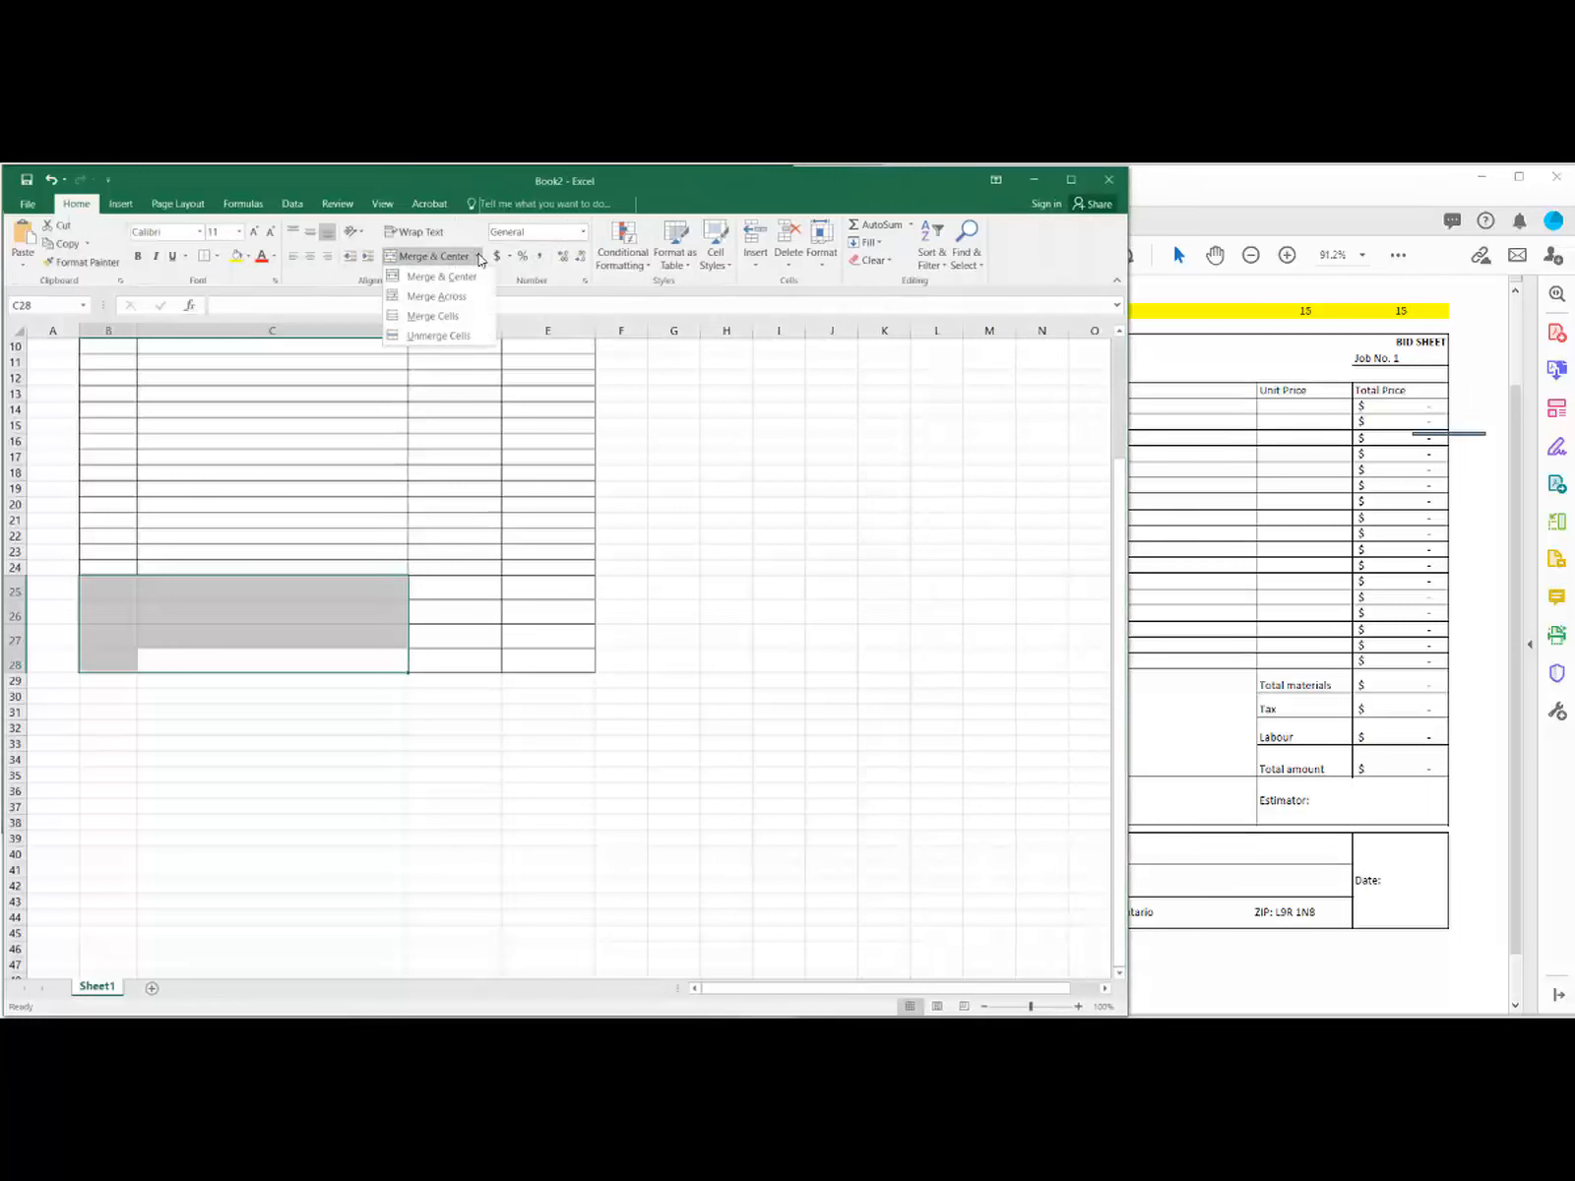
{"action": "left_click", "coordinate": [453, 317]}
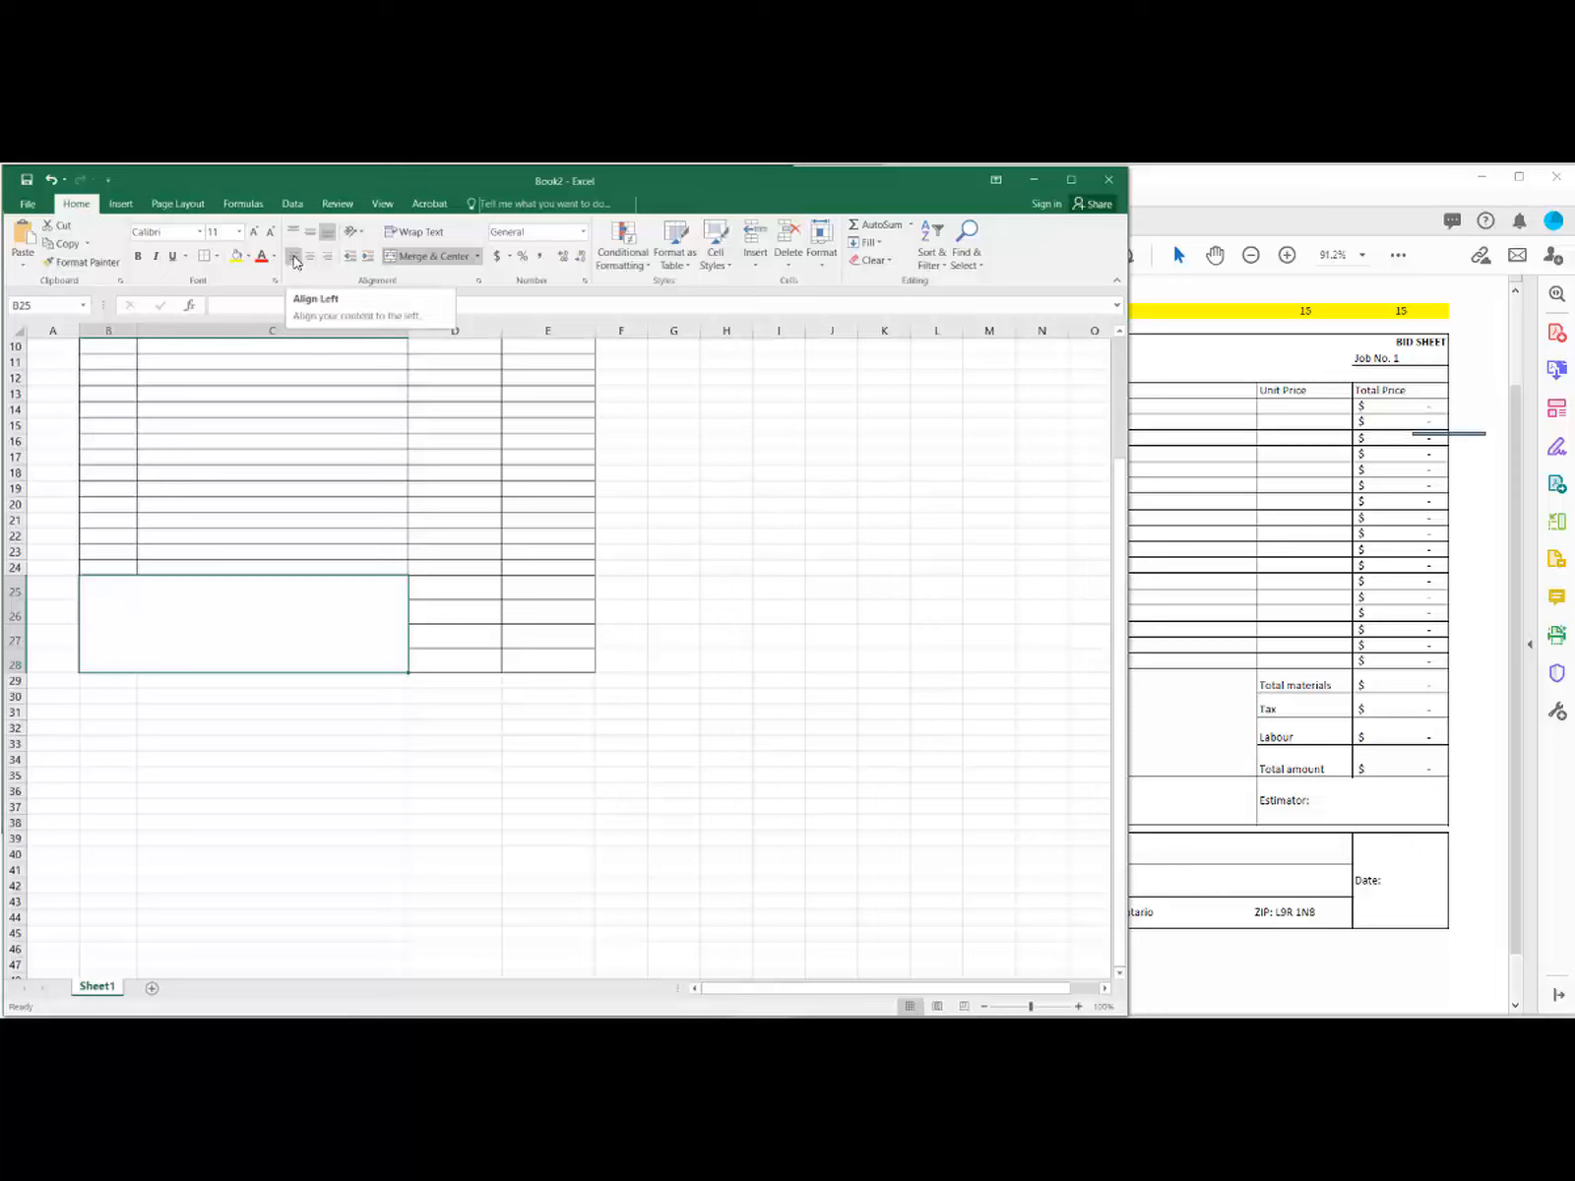
{"action": "left_click", "coordinate": [293, 258]}
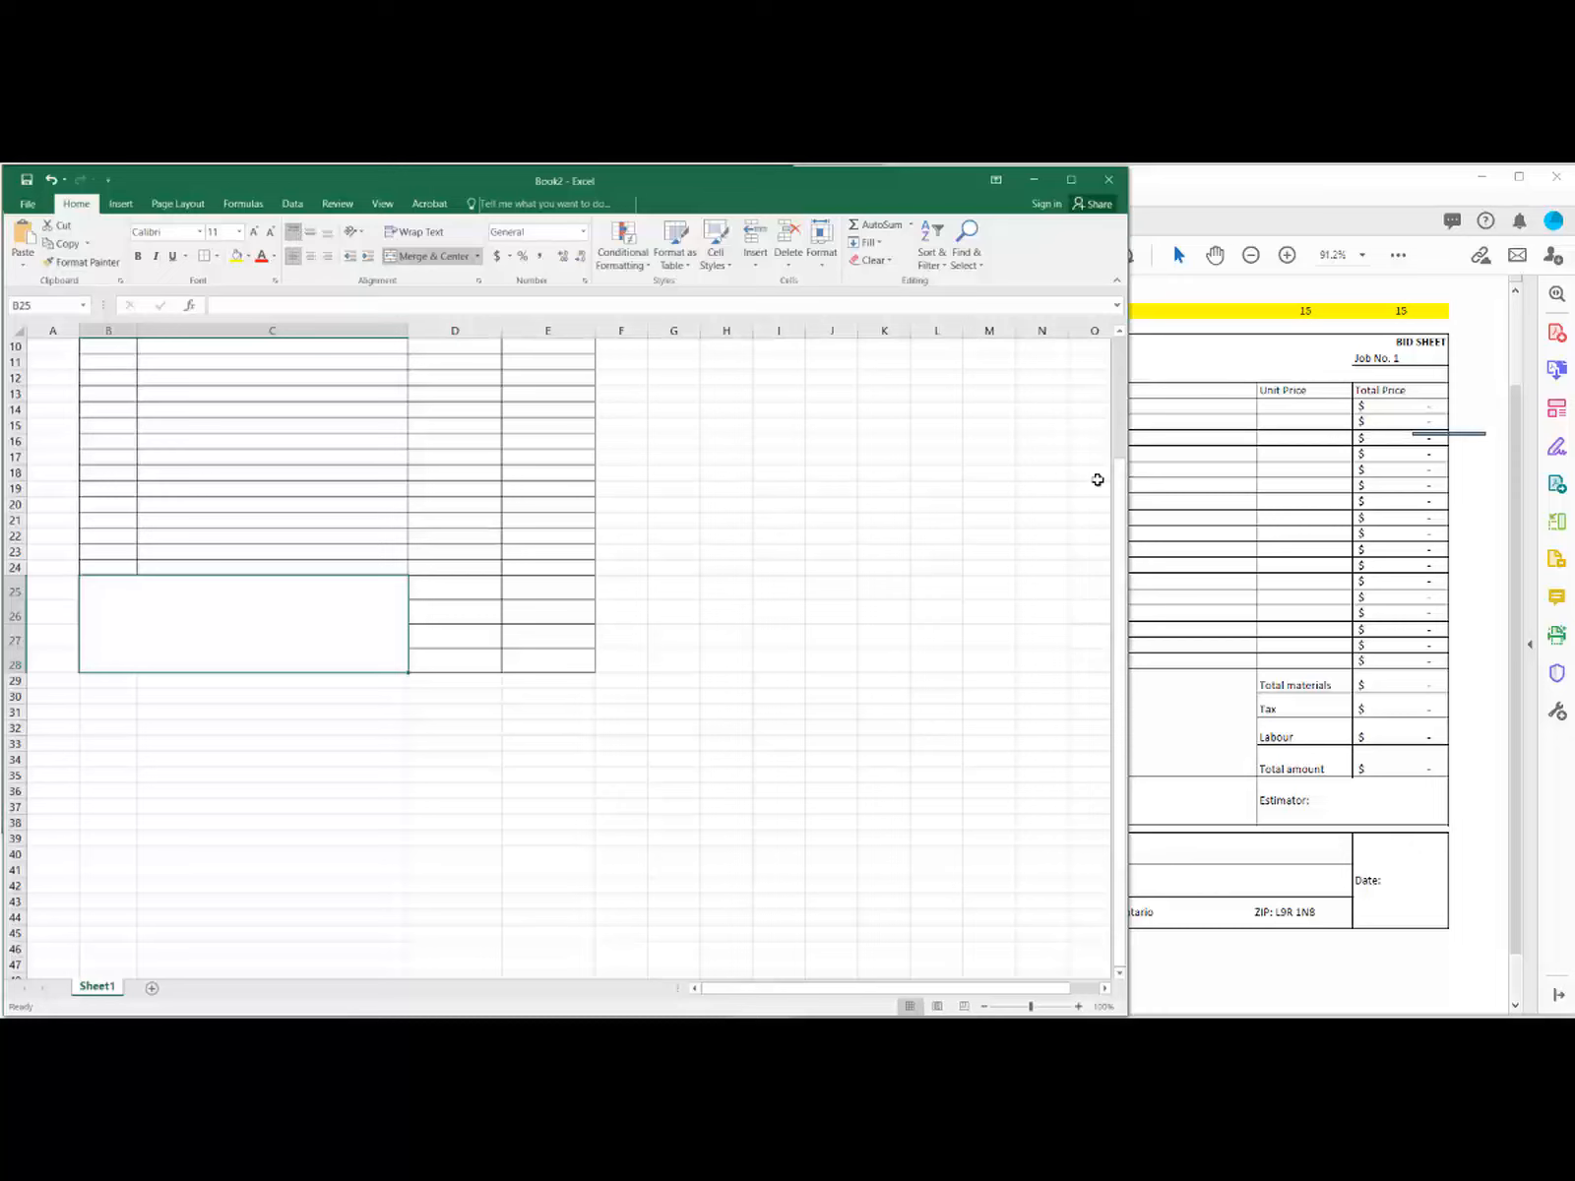
{"action": "left_click_drag", "start_coordinate": [1125, 444], "coordinate": [838, 452]}
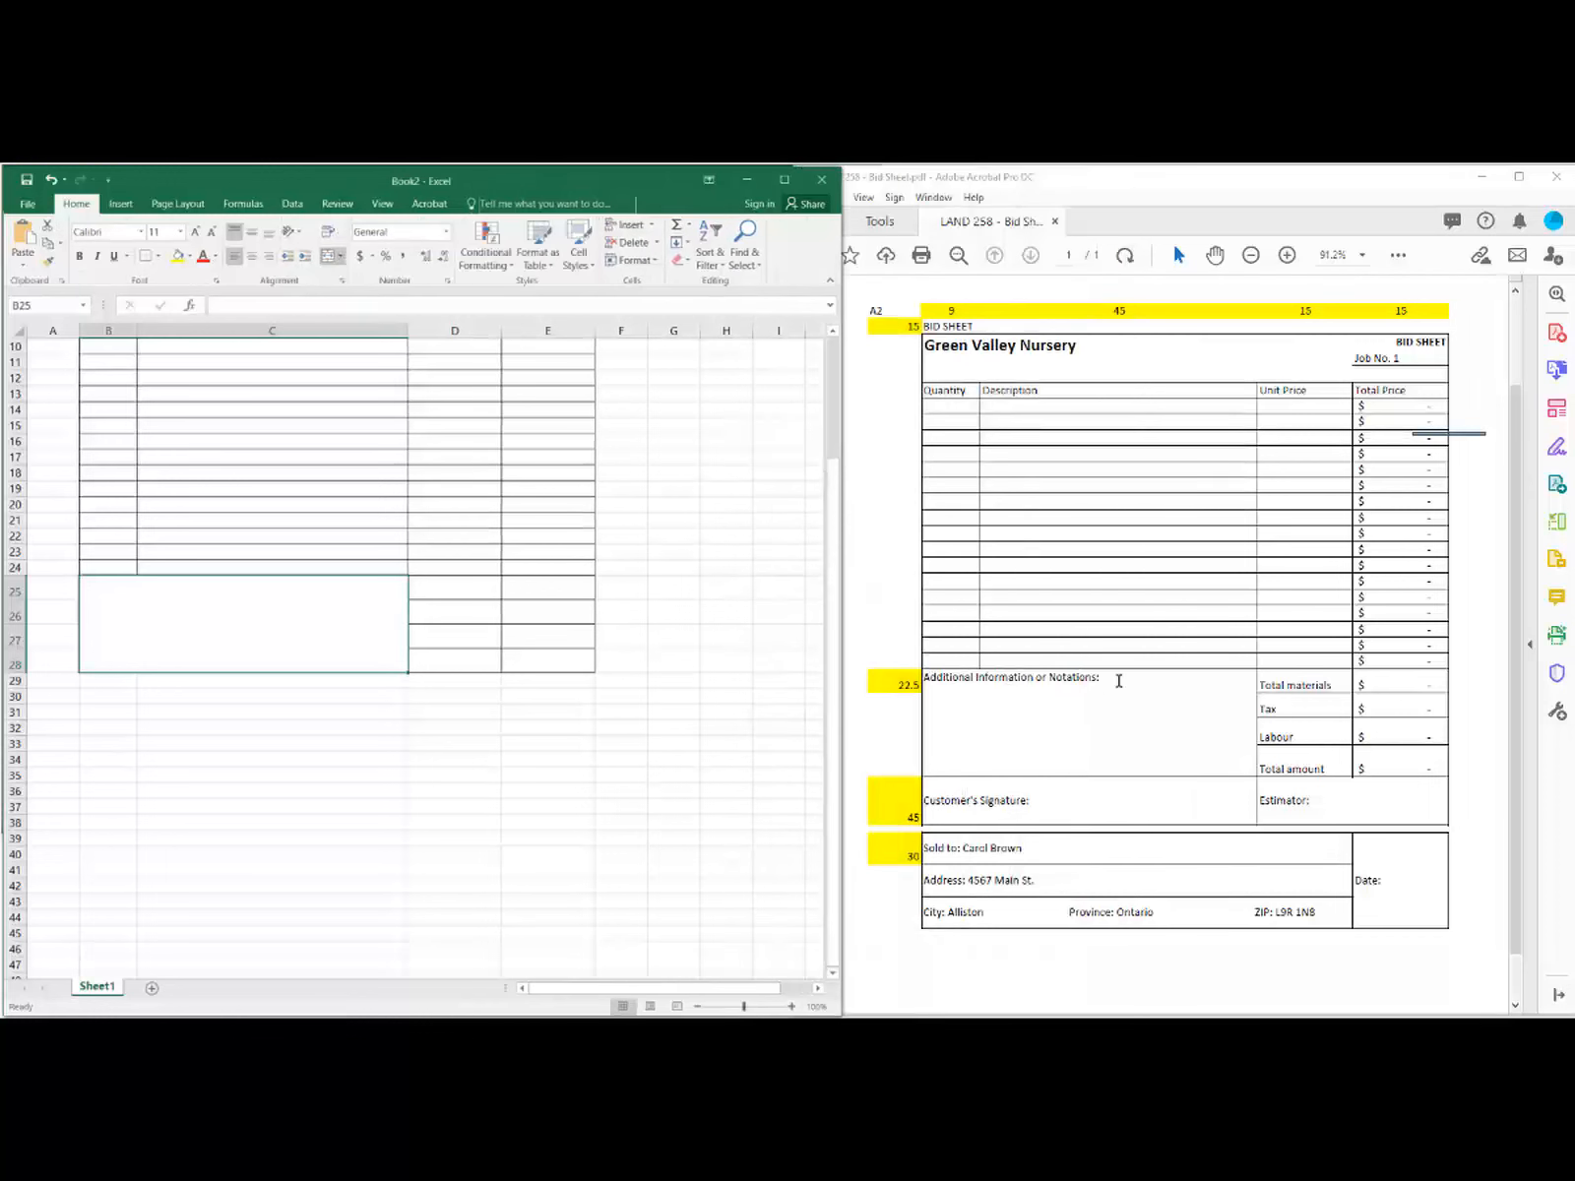
Step: Enter "Additional Information or Notations:" in the merged cell B25
{"action": "left_click", "coordinate": [261, 311]}
{"action": "type", "text": "Additional"}
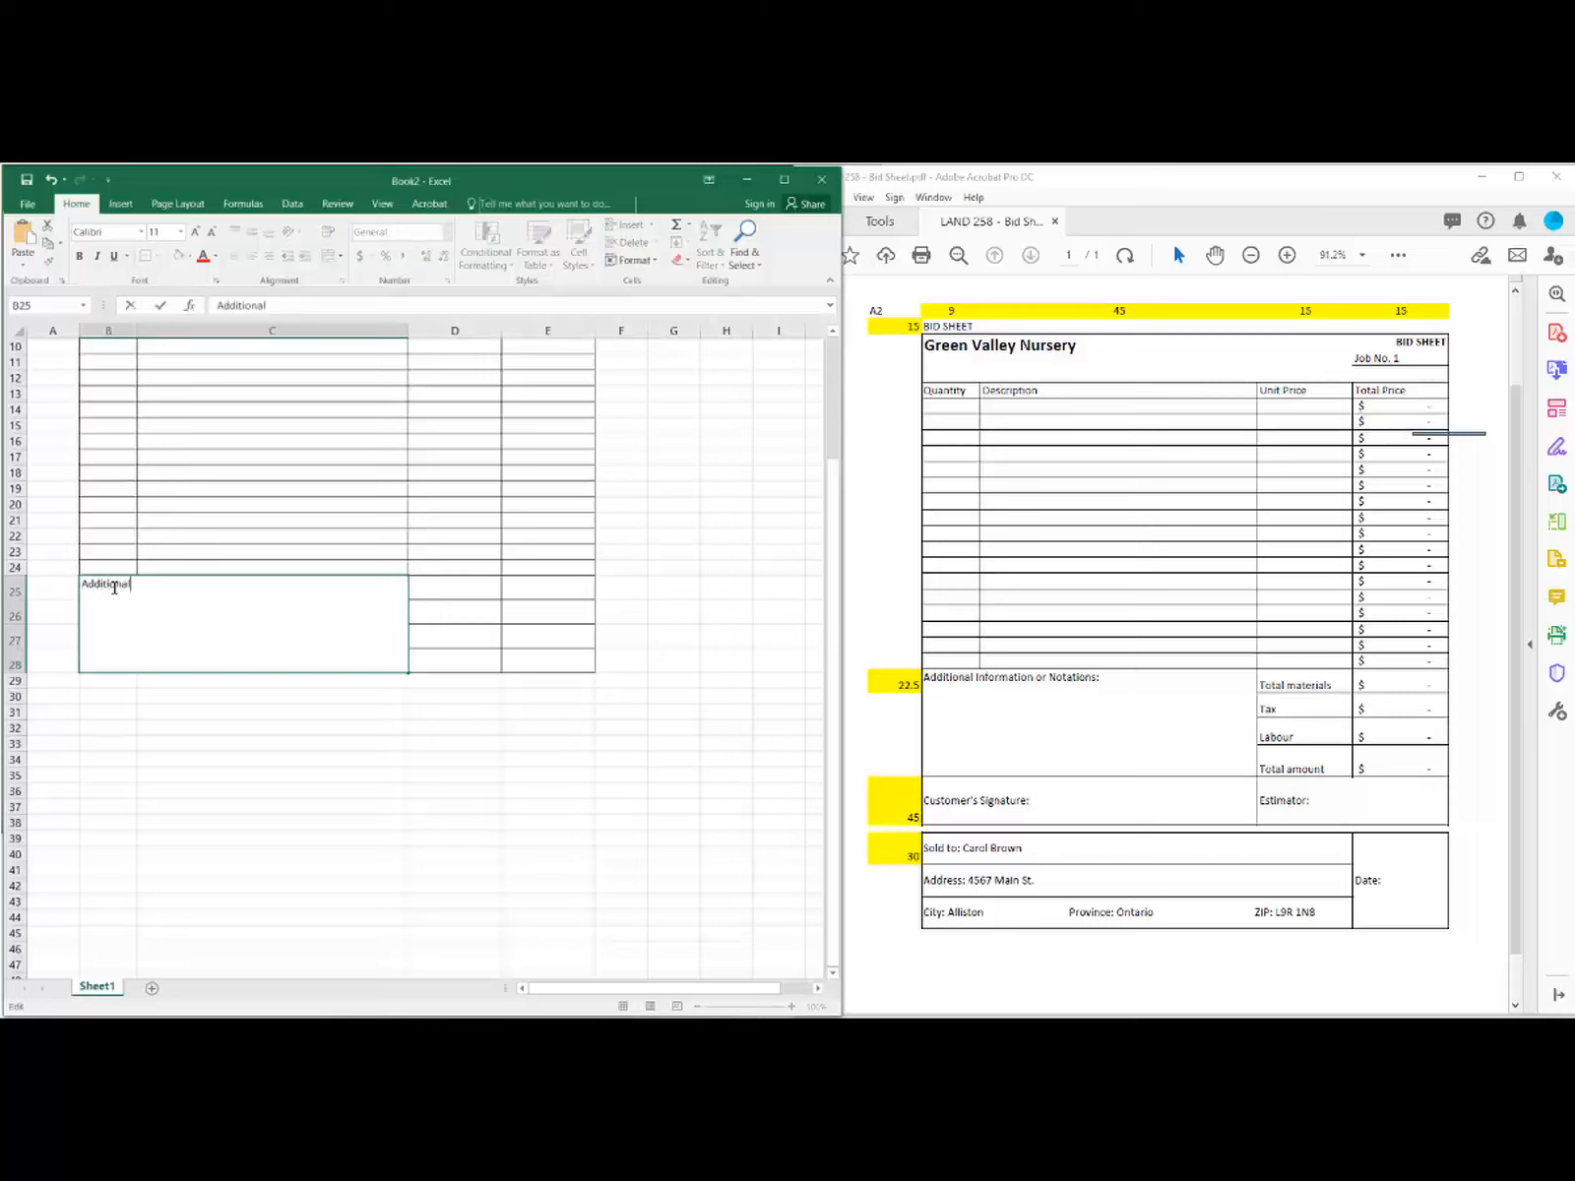
{"action": "type", "text": " Information or Notations:"}
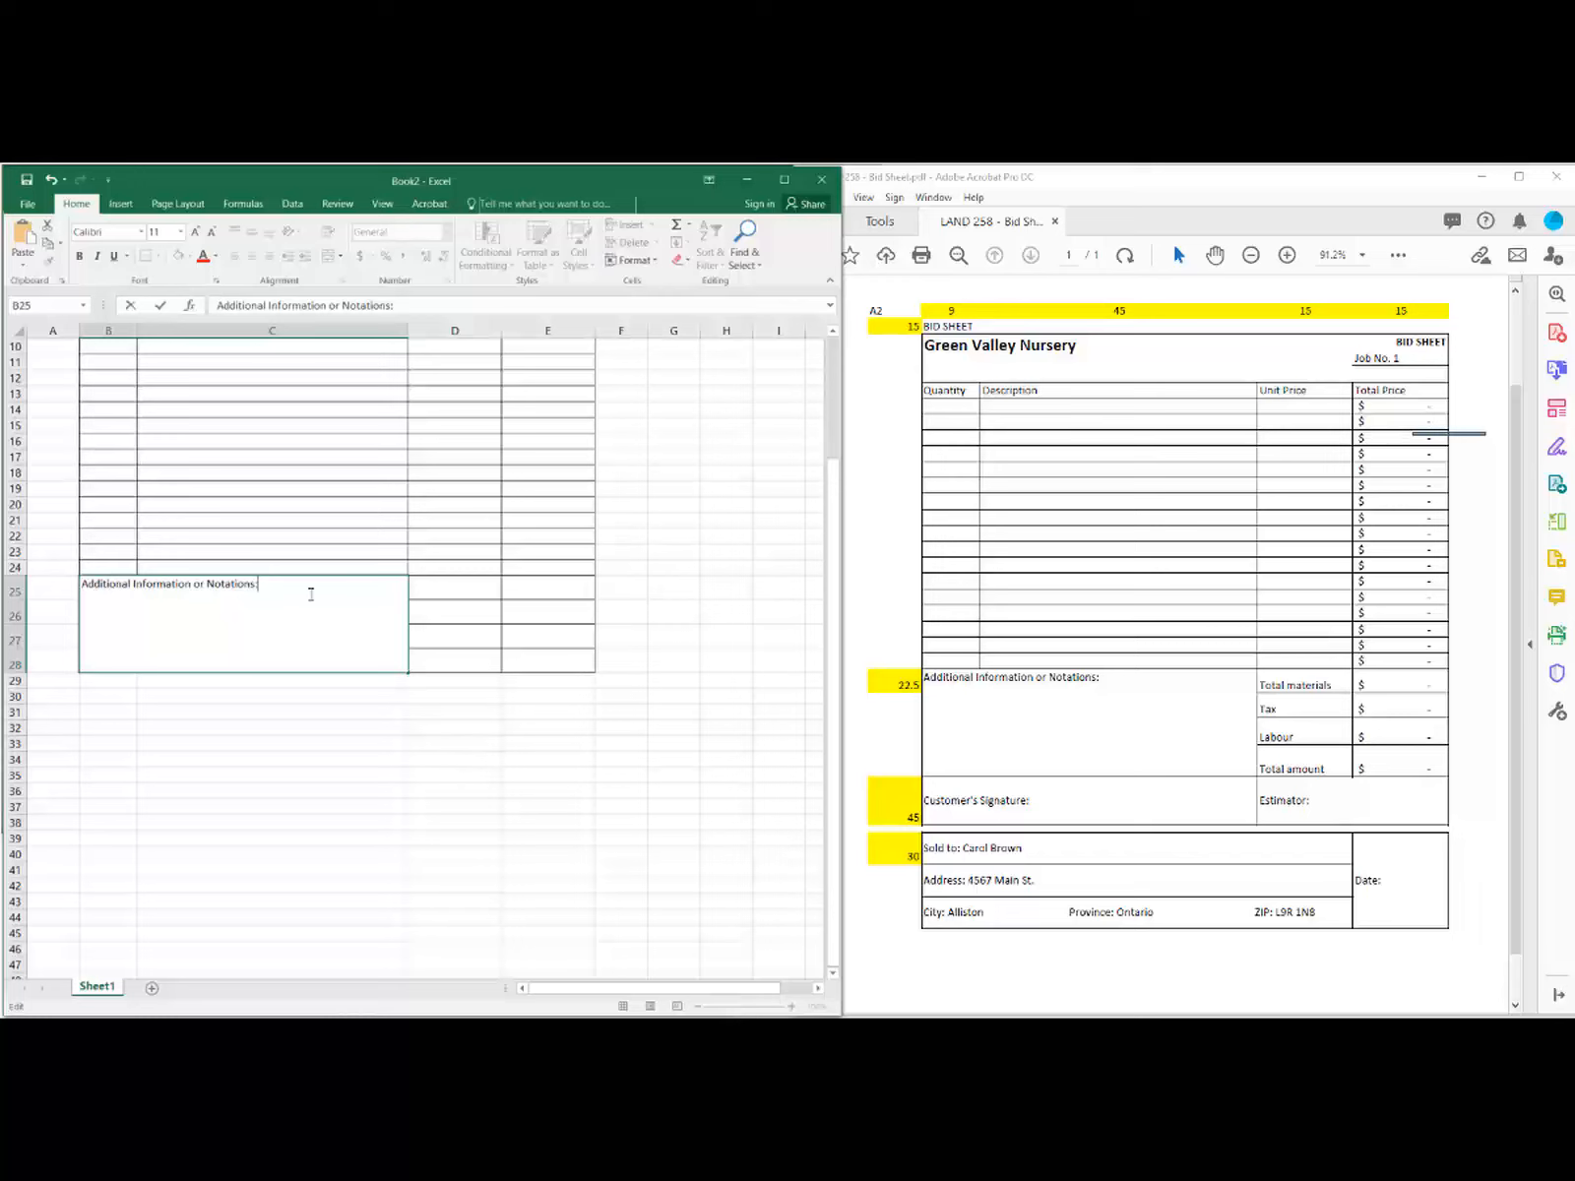
{"action": "left_click", "coordinate": [361, 743]}
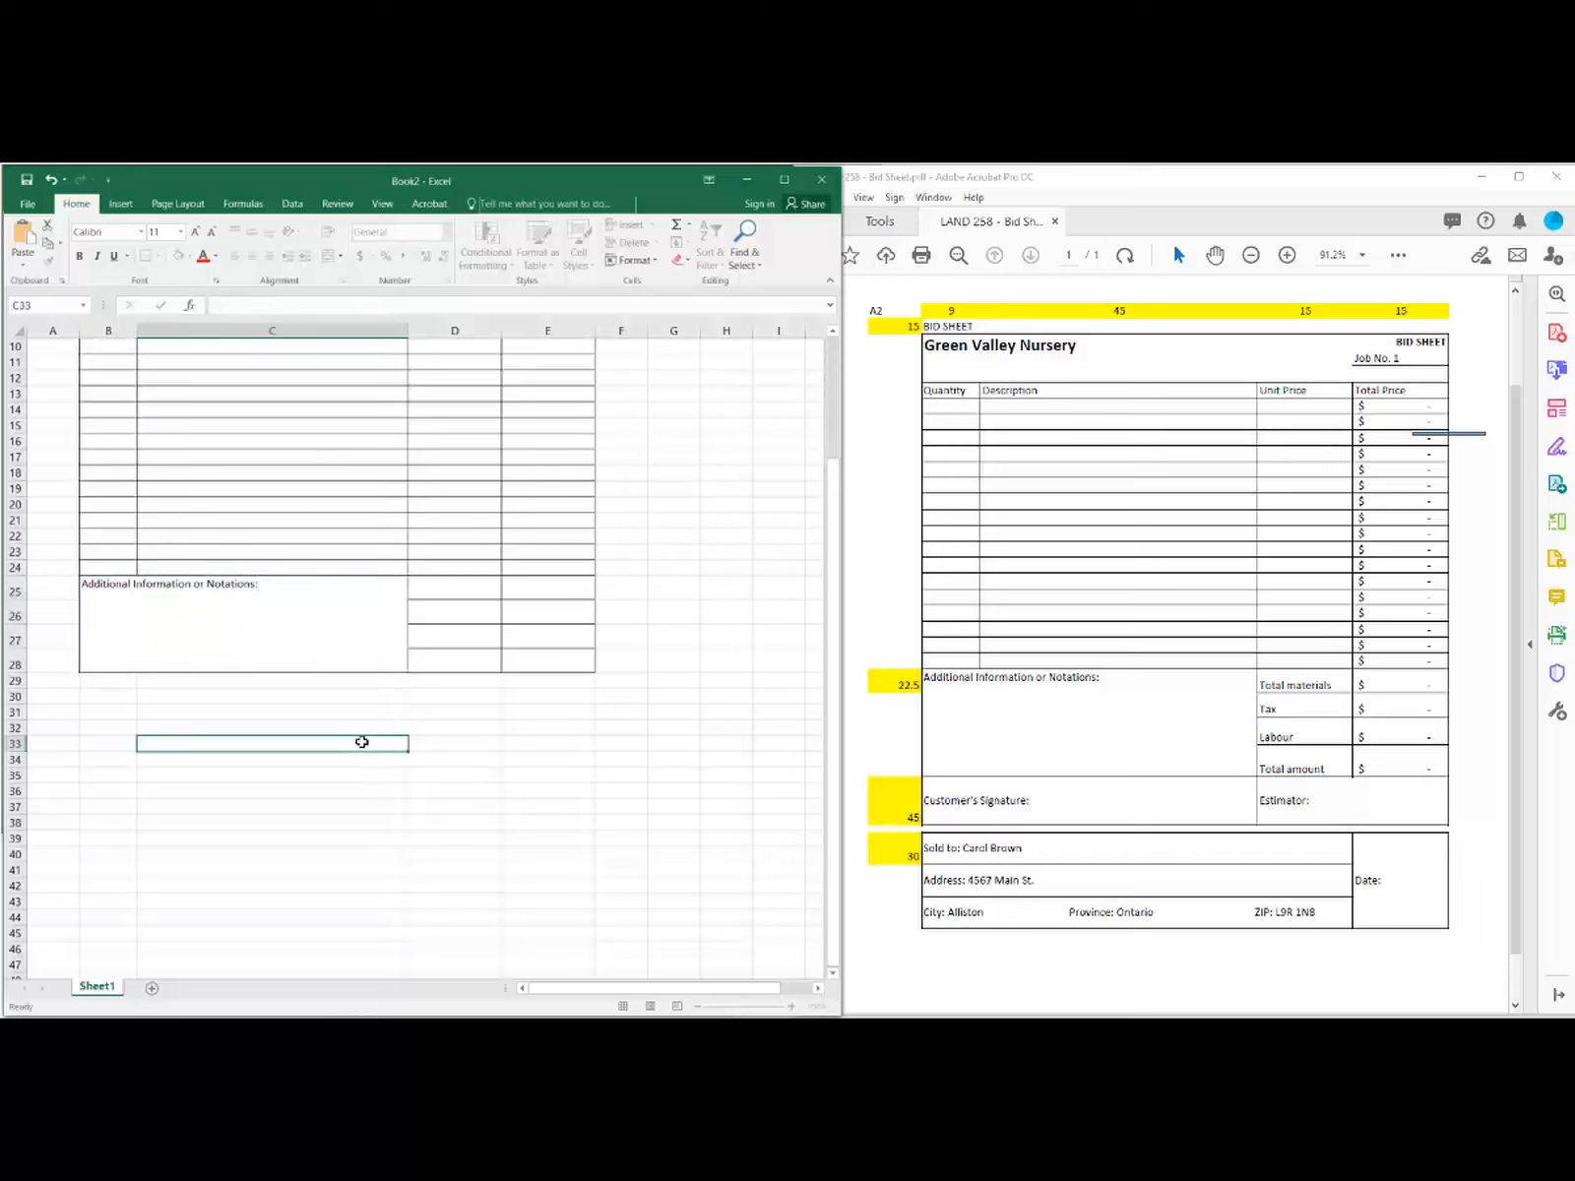
{"action": "left_click", "coordinate": [323, 644]}
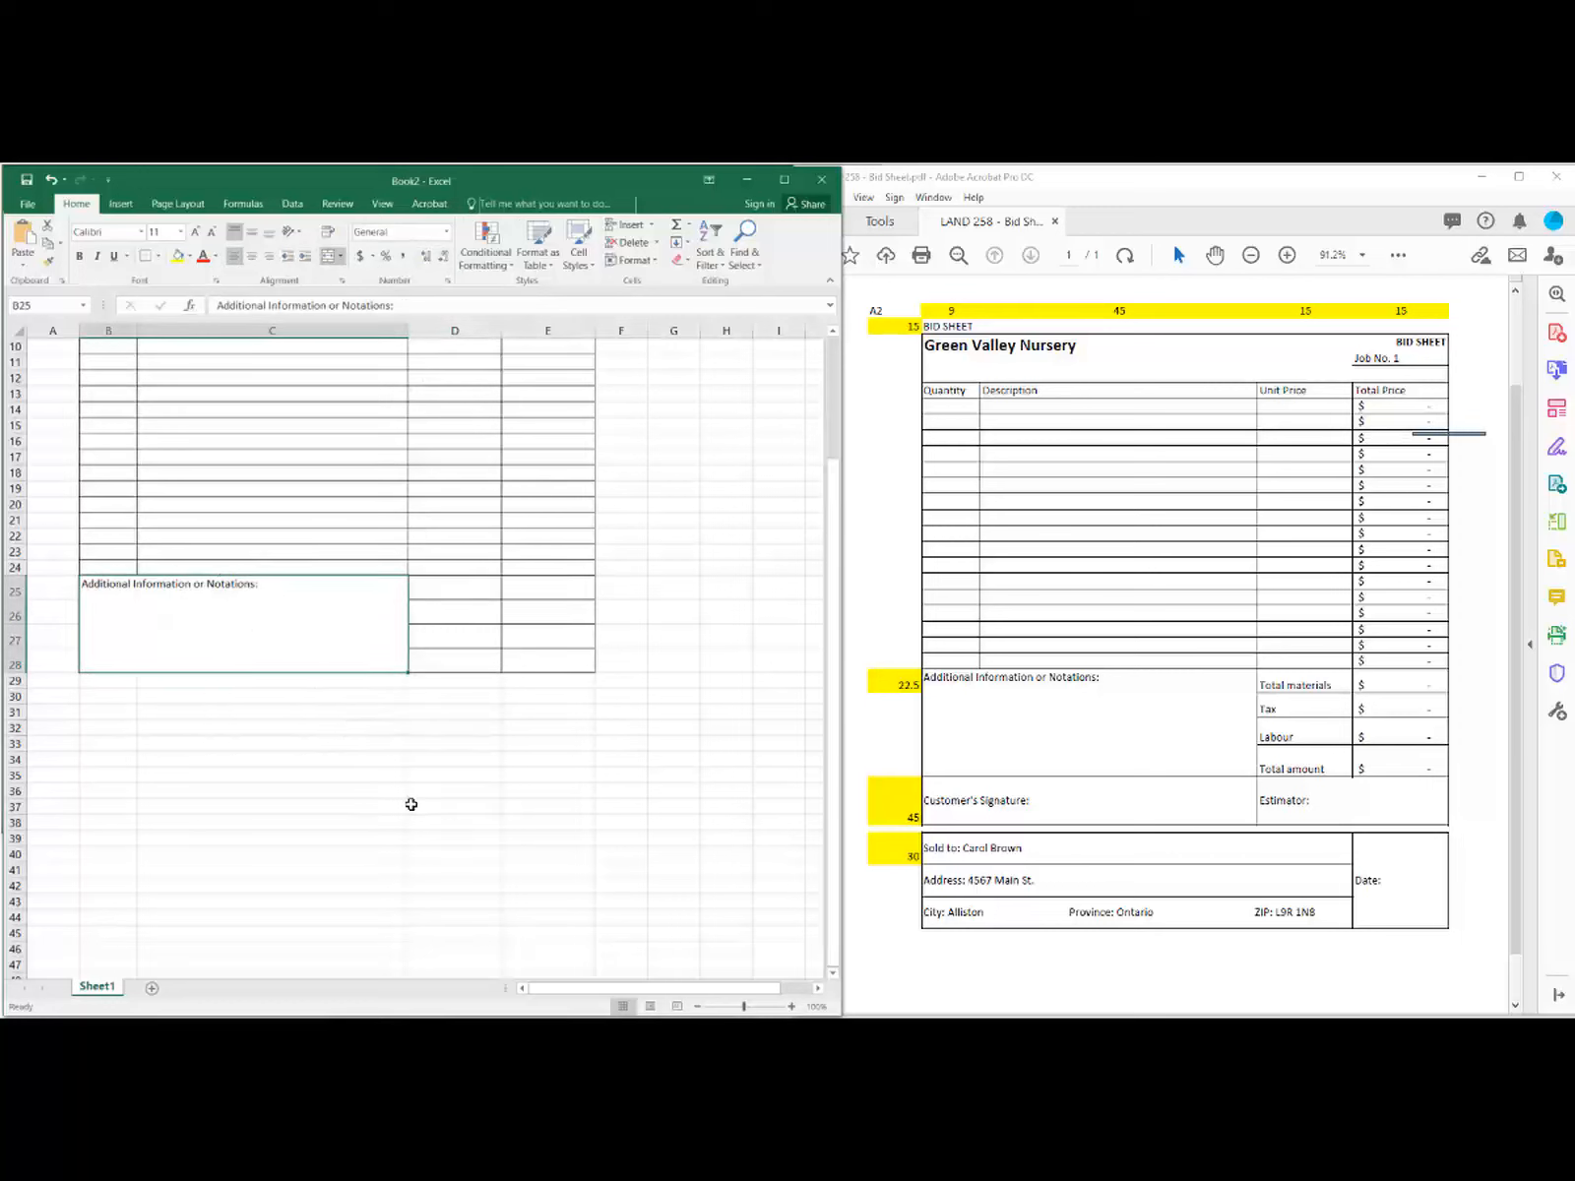
Step: Enter the label "Total materials" in cell D25, correcting any typing error in it
{"action": "left_click", "coordinate": [445, 588]}
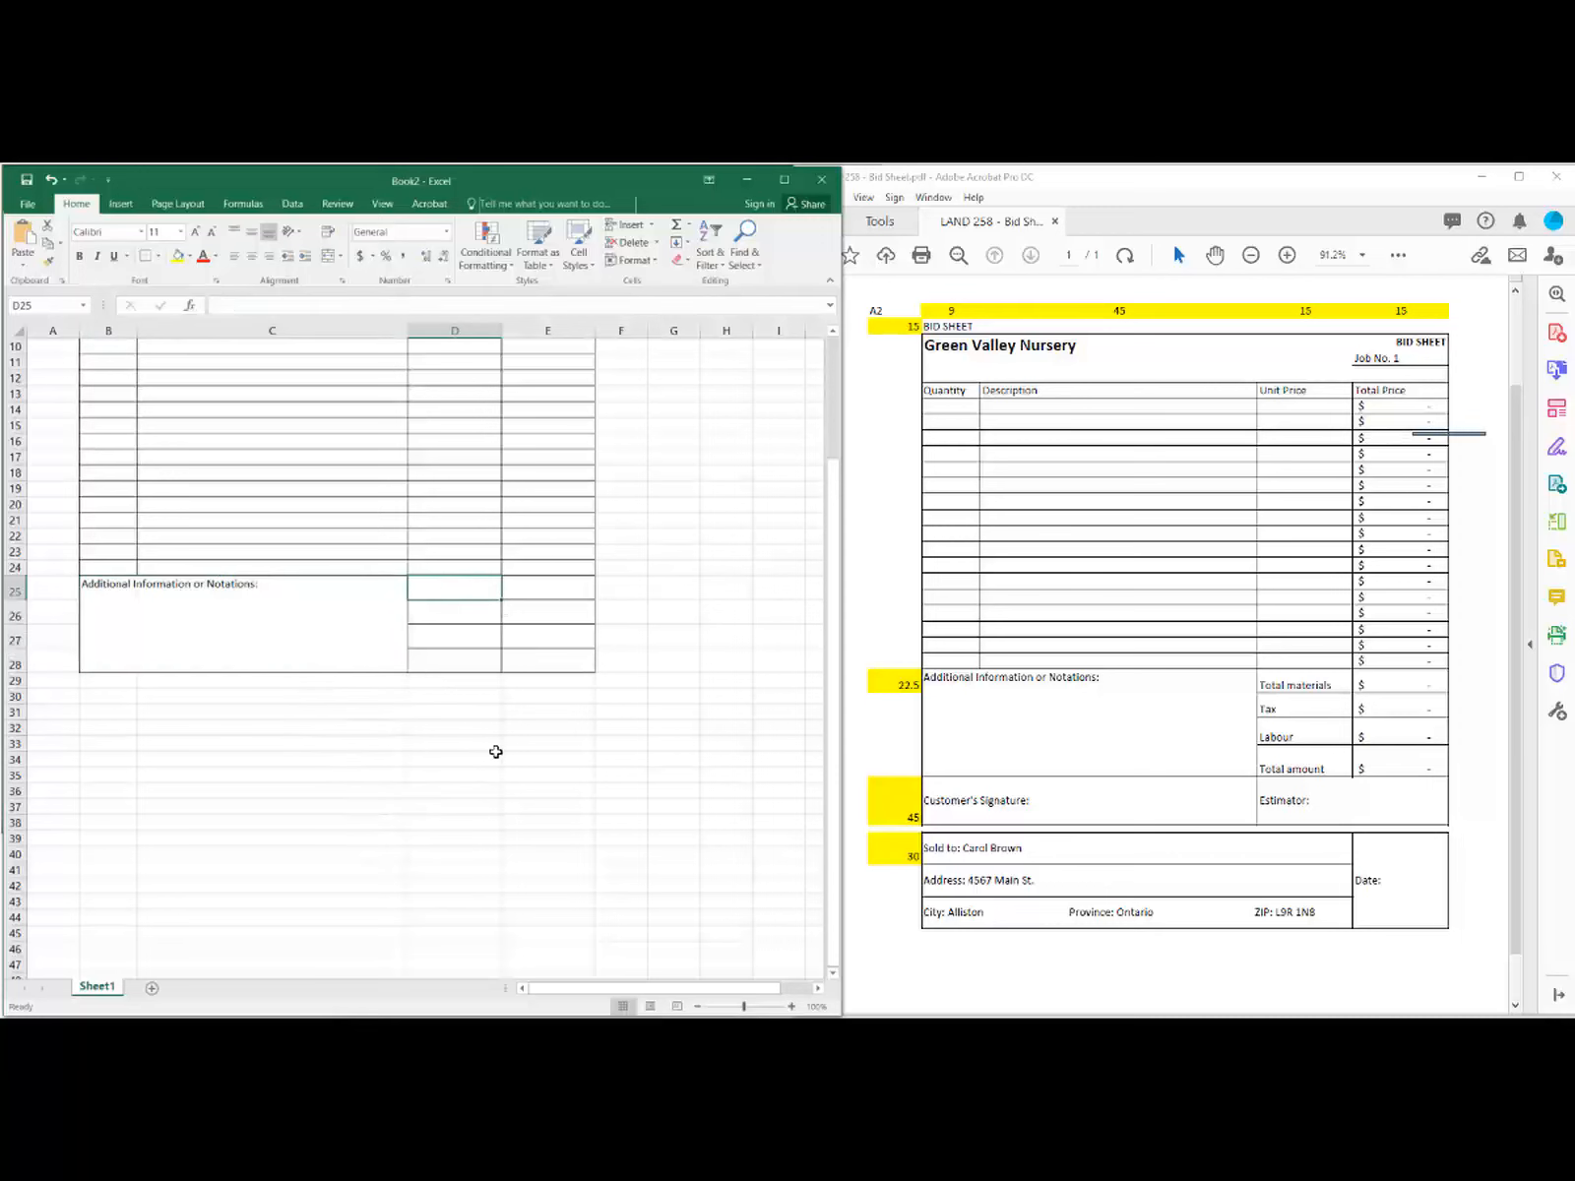
{"action": "type", "text": "T"}
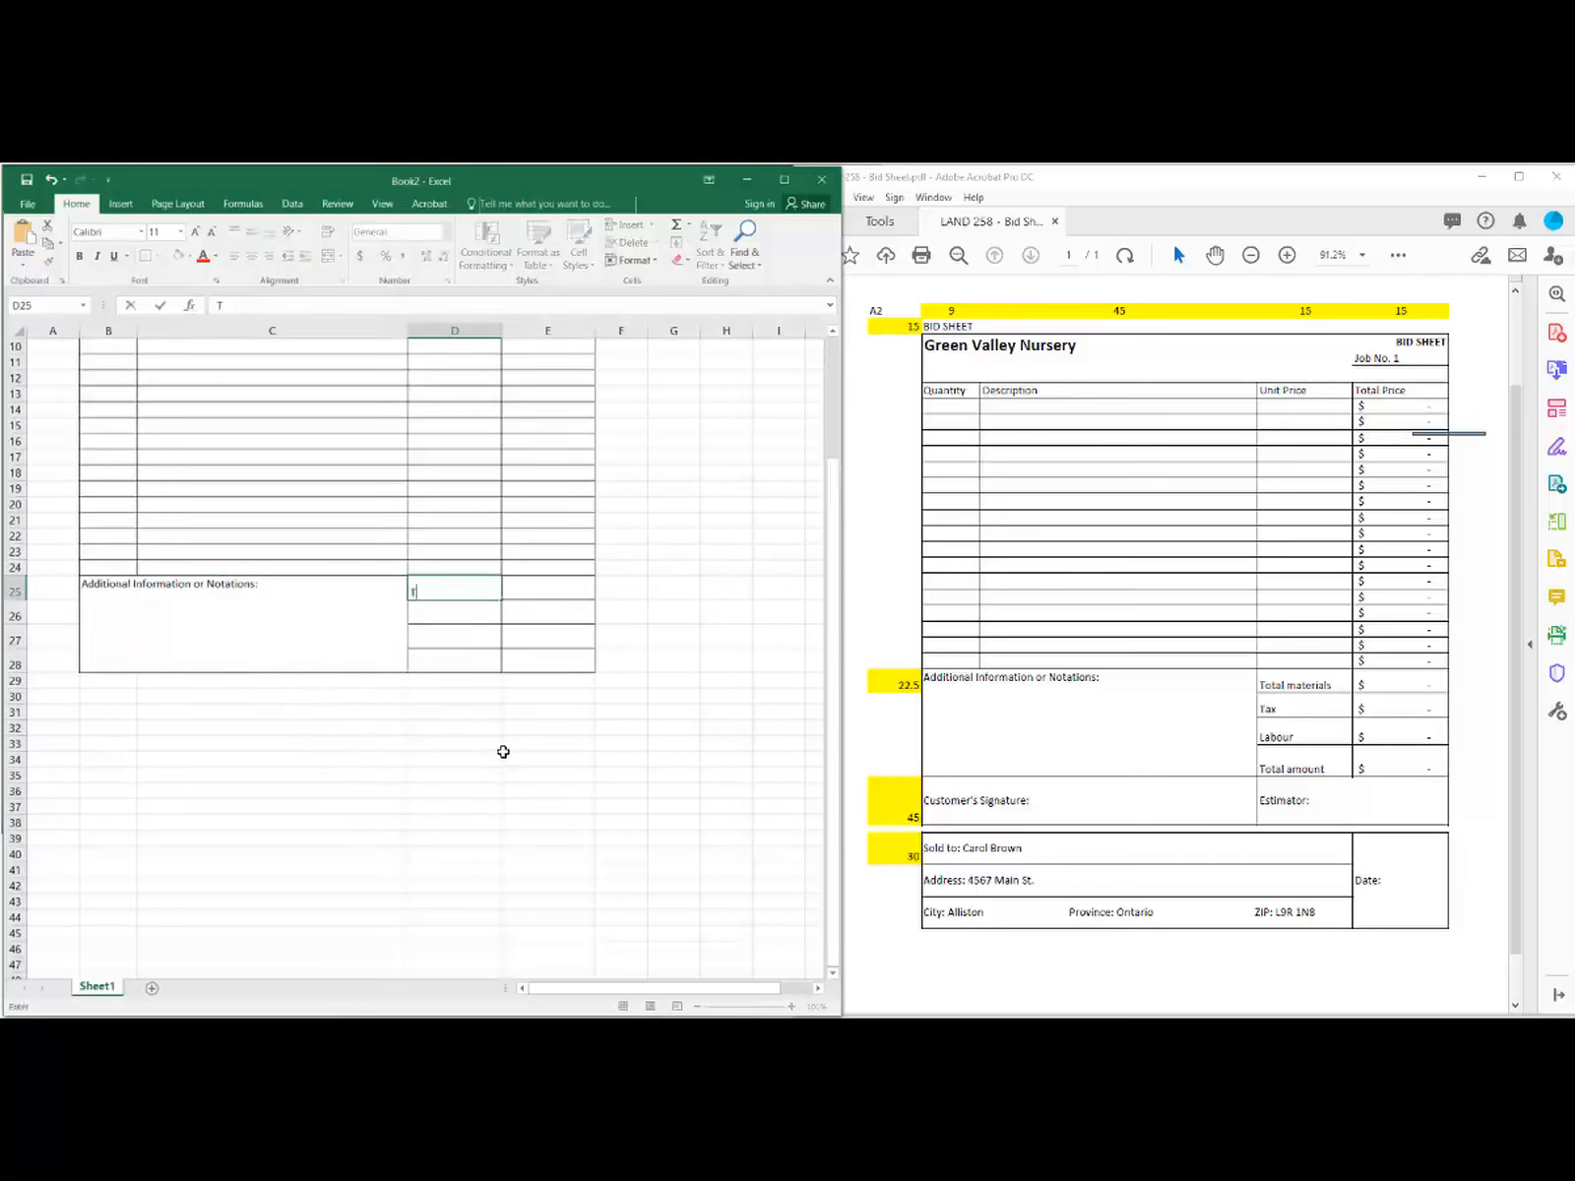
{"action": "type", "text": "otal Mmaterials"}
{"action": "key", "text": "Left"}
{"action": "key", "text": "Left"}
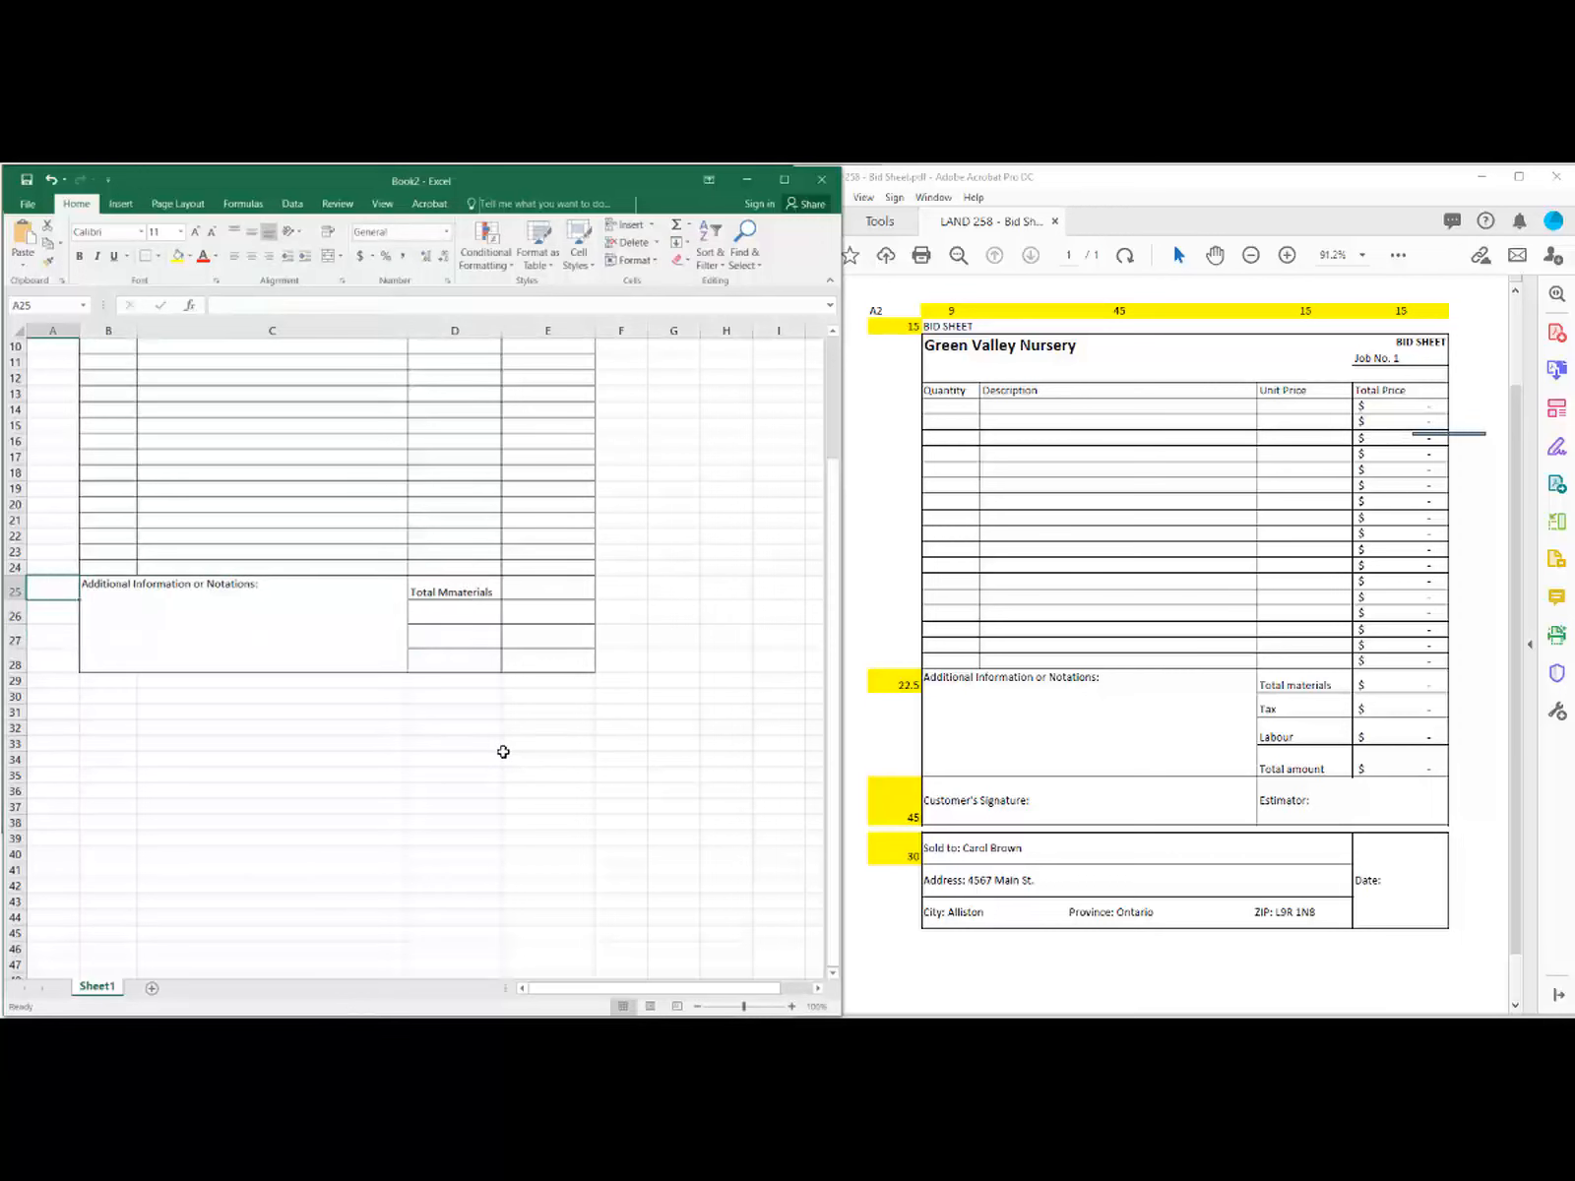
{"action": "left_click", "coordinate": [464, 592]}
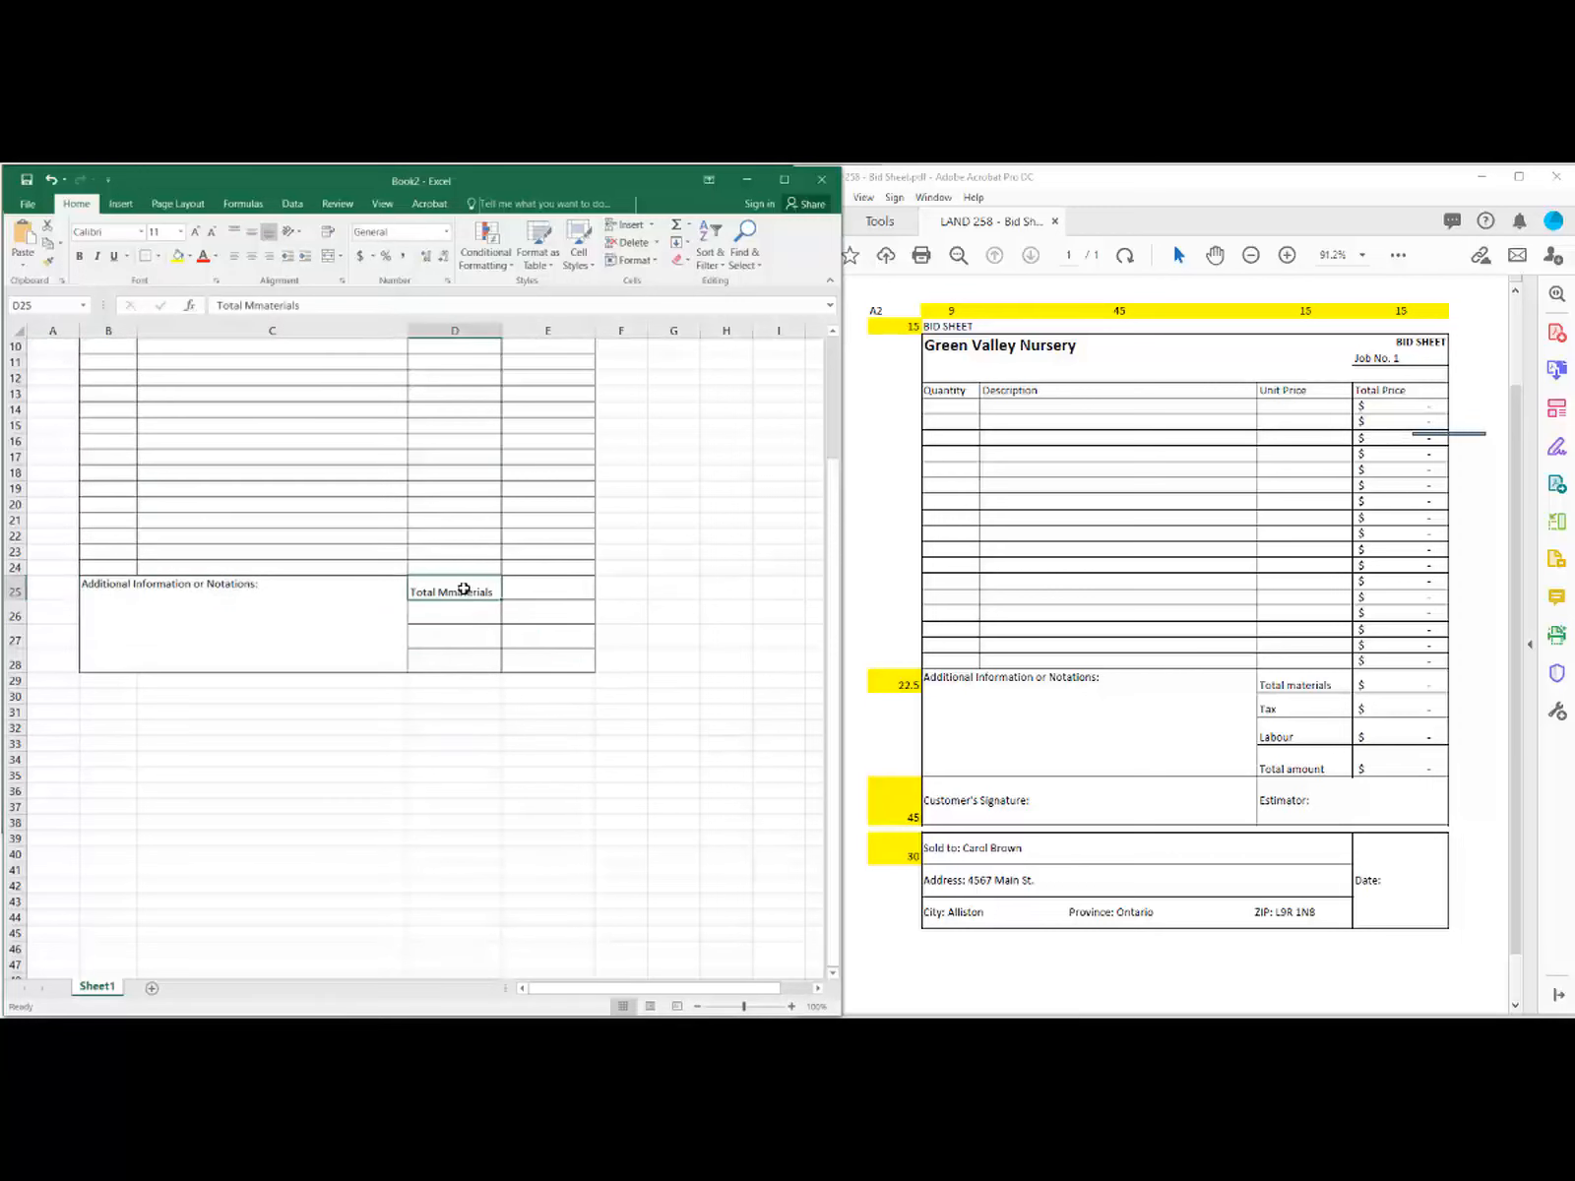
{"action": "left_click", "coordinate": [264, 306]}
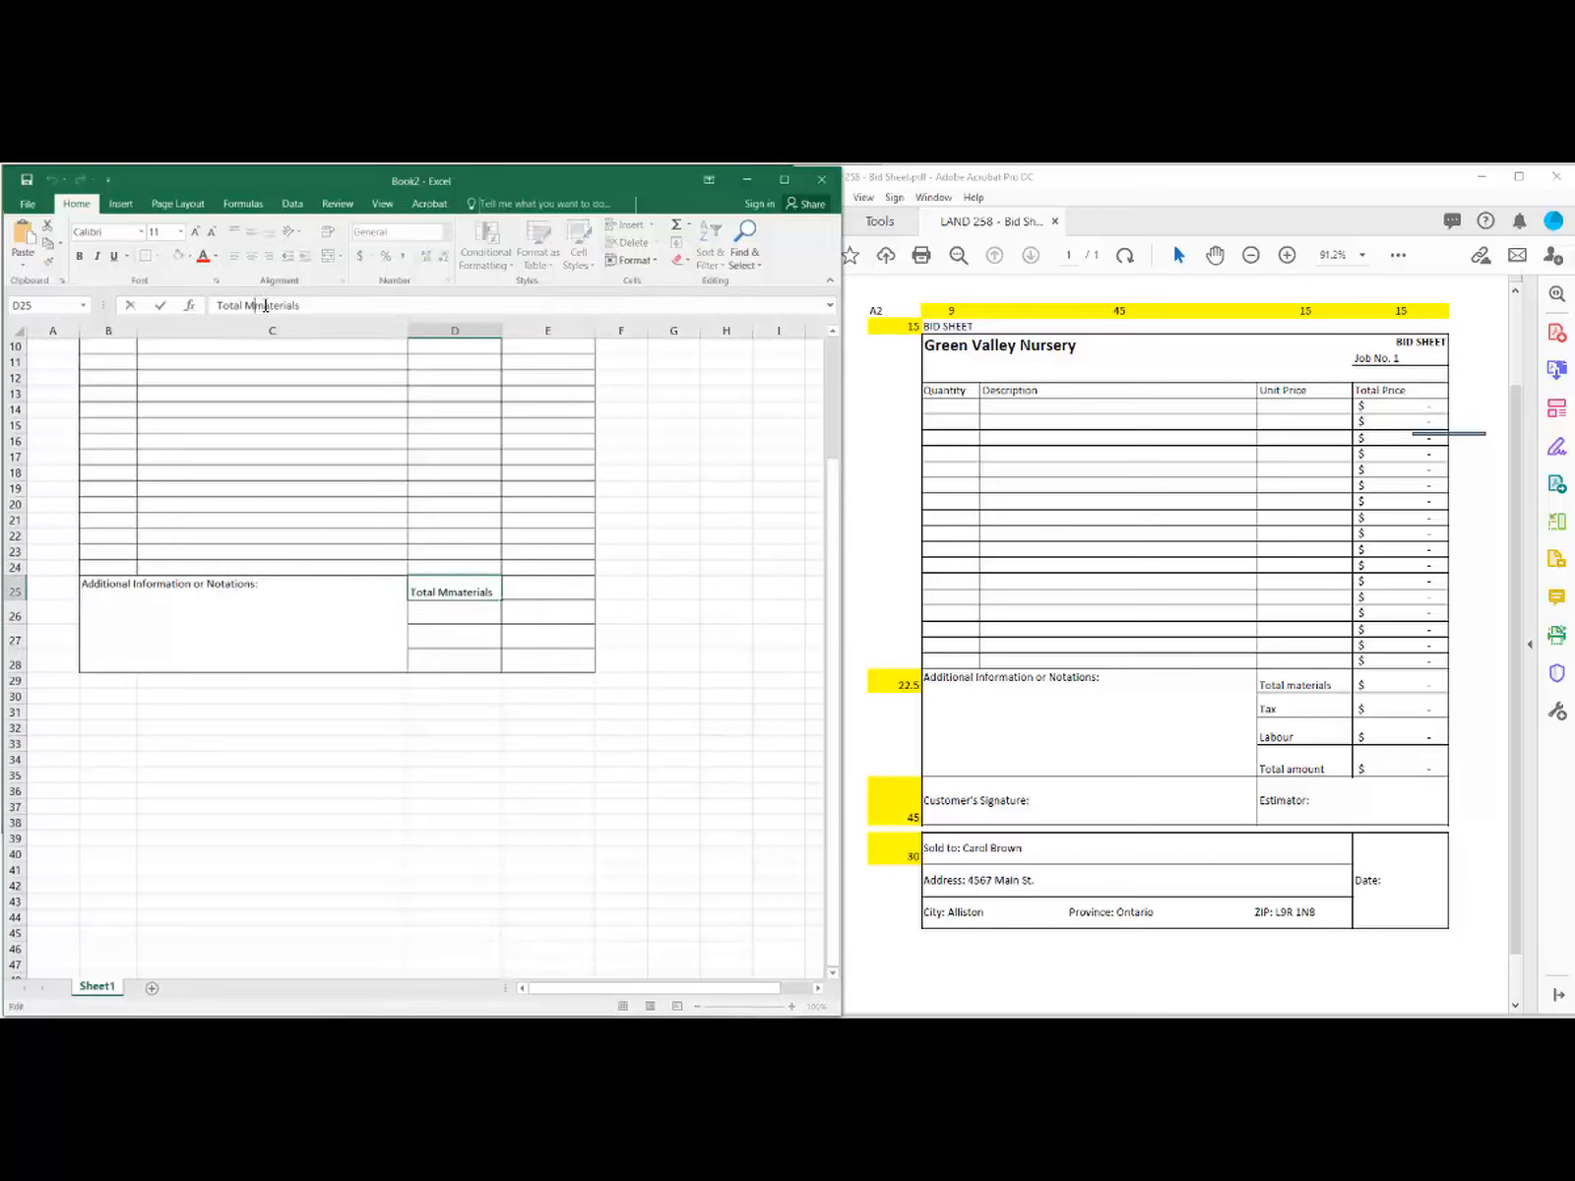
{"action": "key", "text": "BackSpace"}
Step: Enter the label "Tax" in cell D26
{"action": "left_click", "coordinate": [457, 614]}
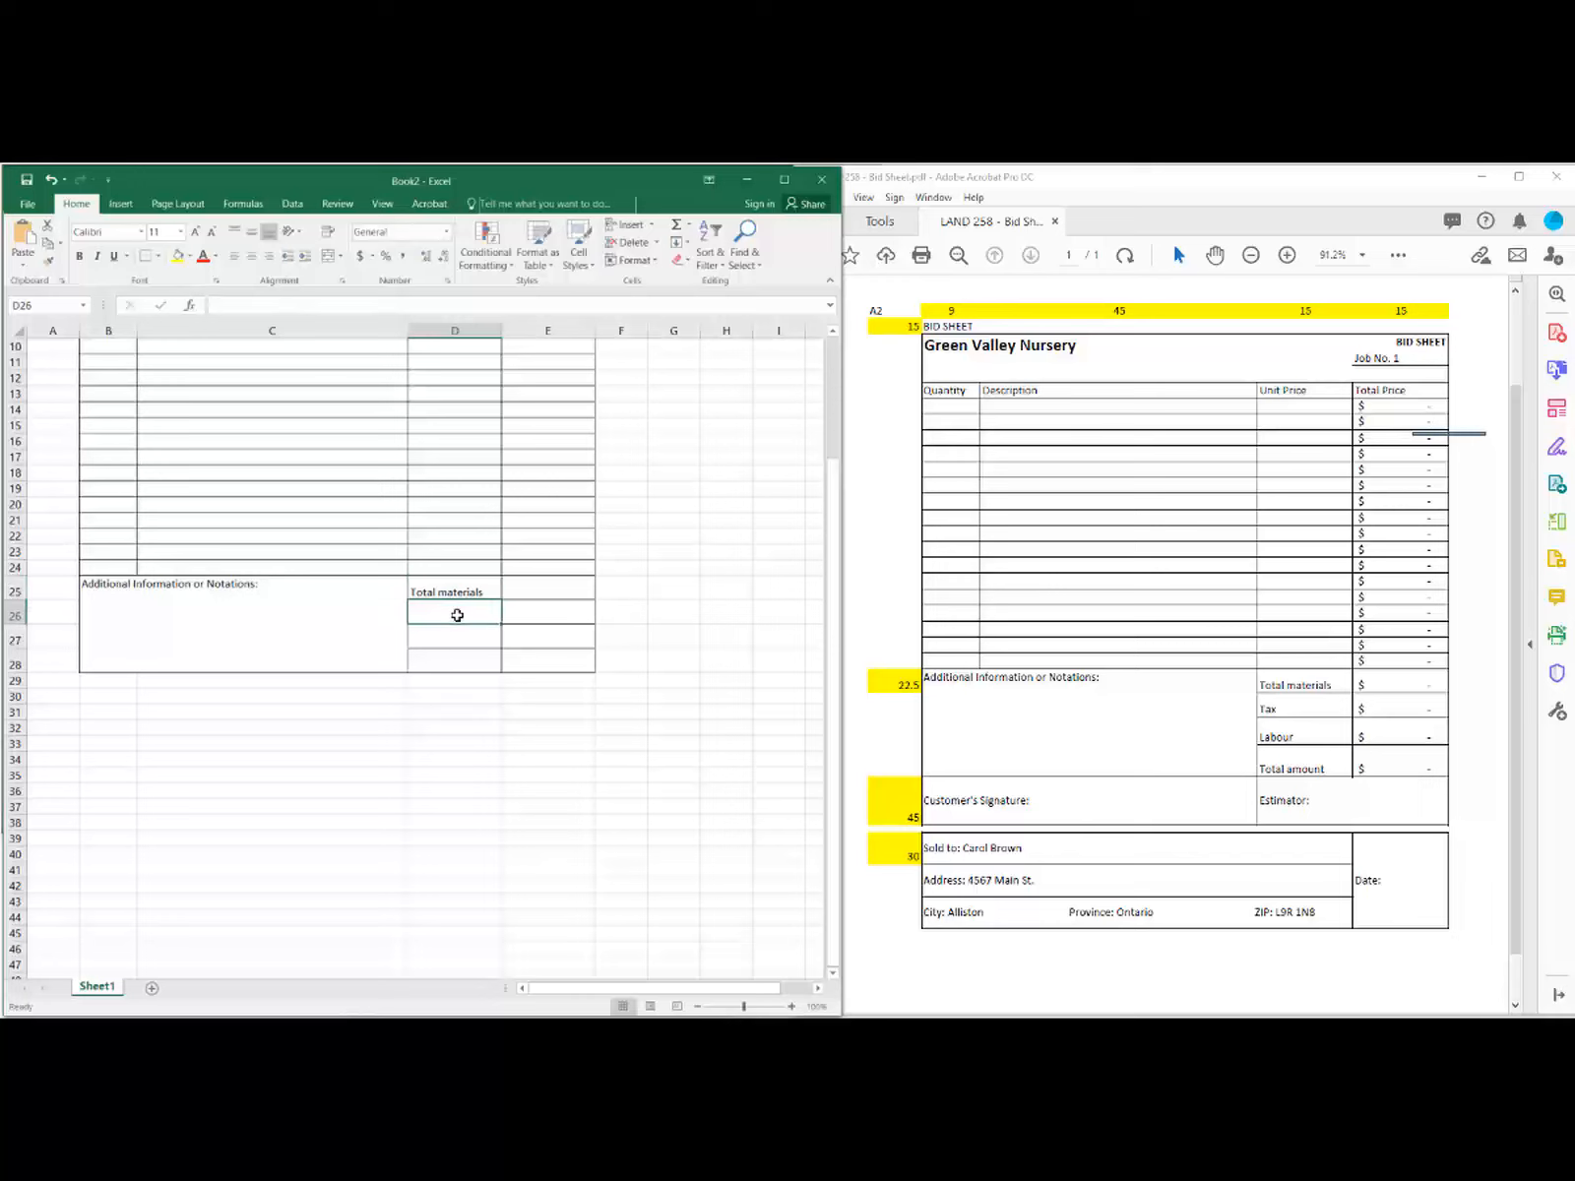
{"action": "type", "text": "Tax"}
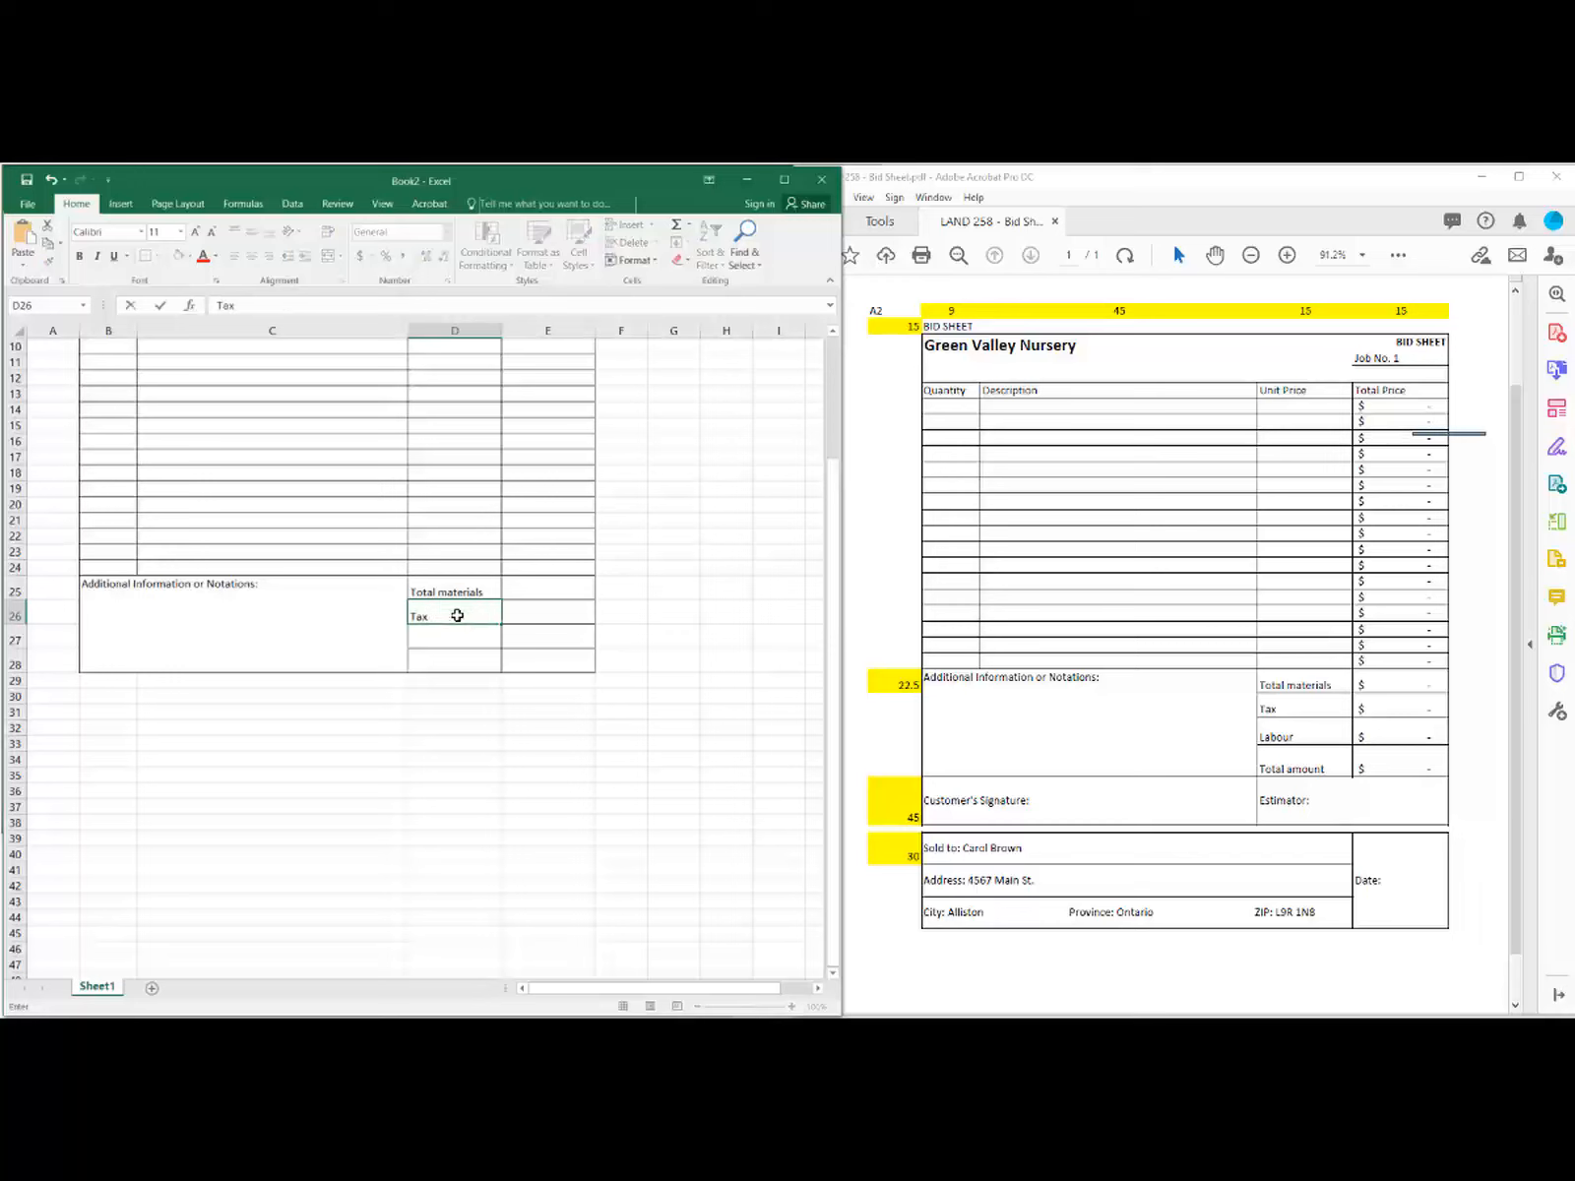
{"action": "key", "text": "Return"}
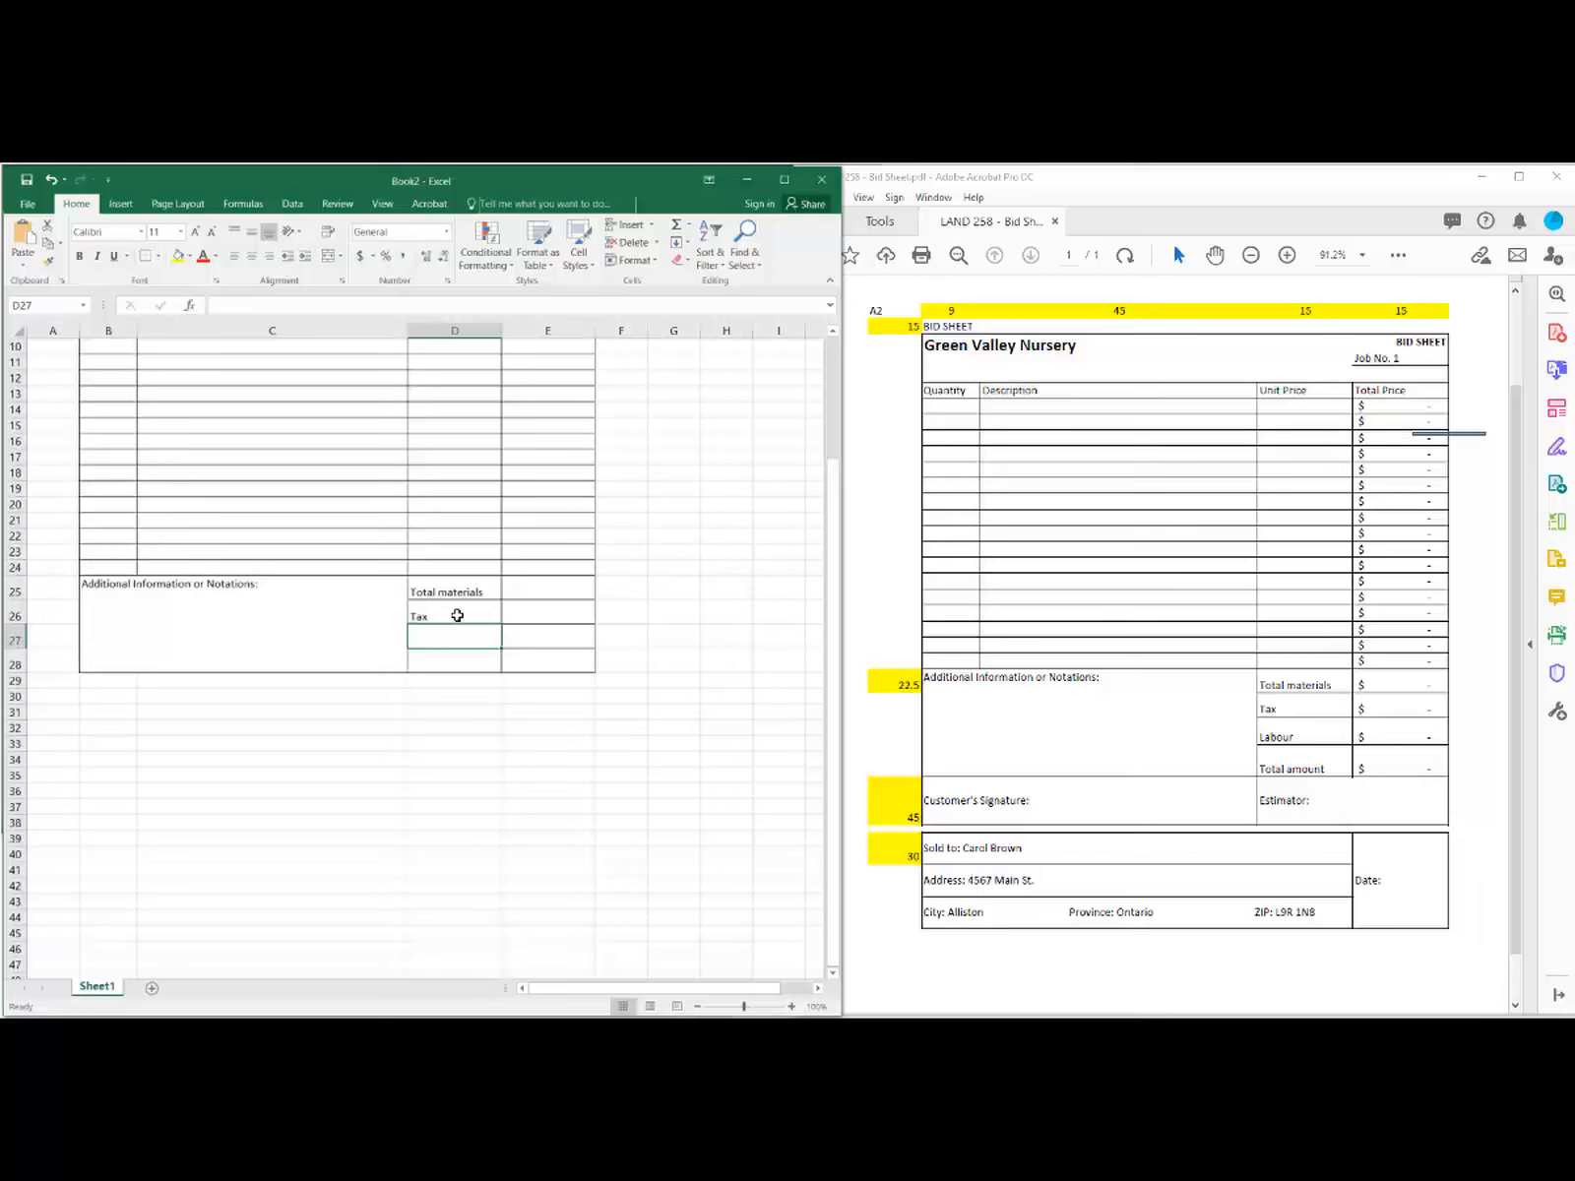
Step: Enter the labels "Labour" in cell D27 and "Total Amount" in cell D28
{"action": "type", "text": "Labour"}
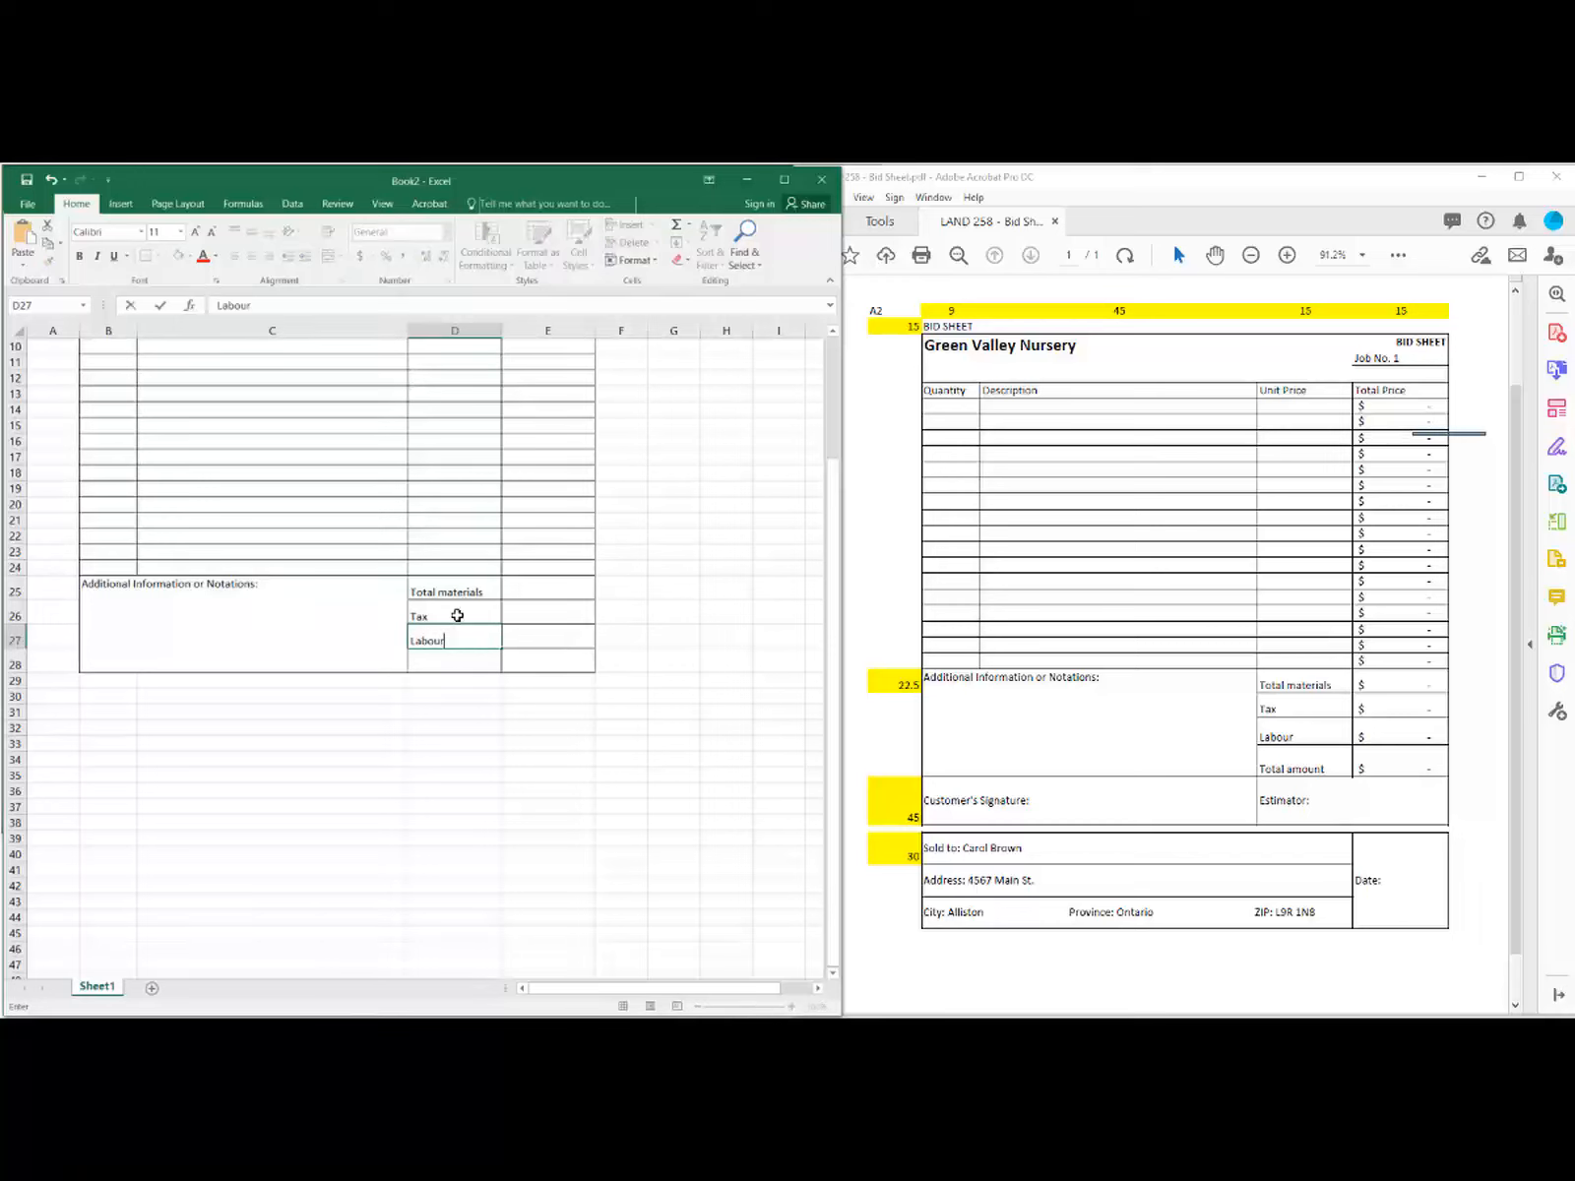
{"action": "key", "text": "Return"}
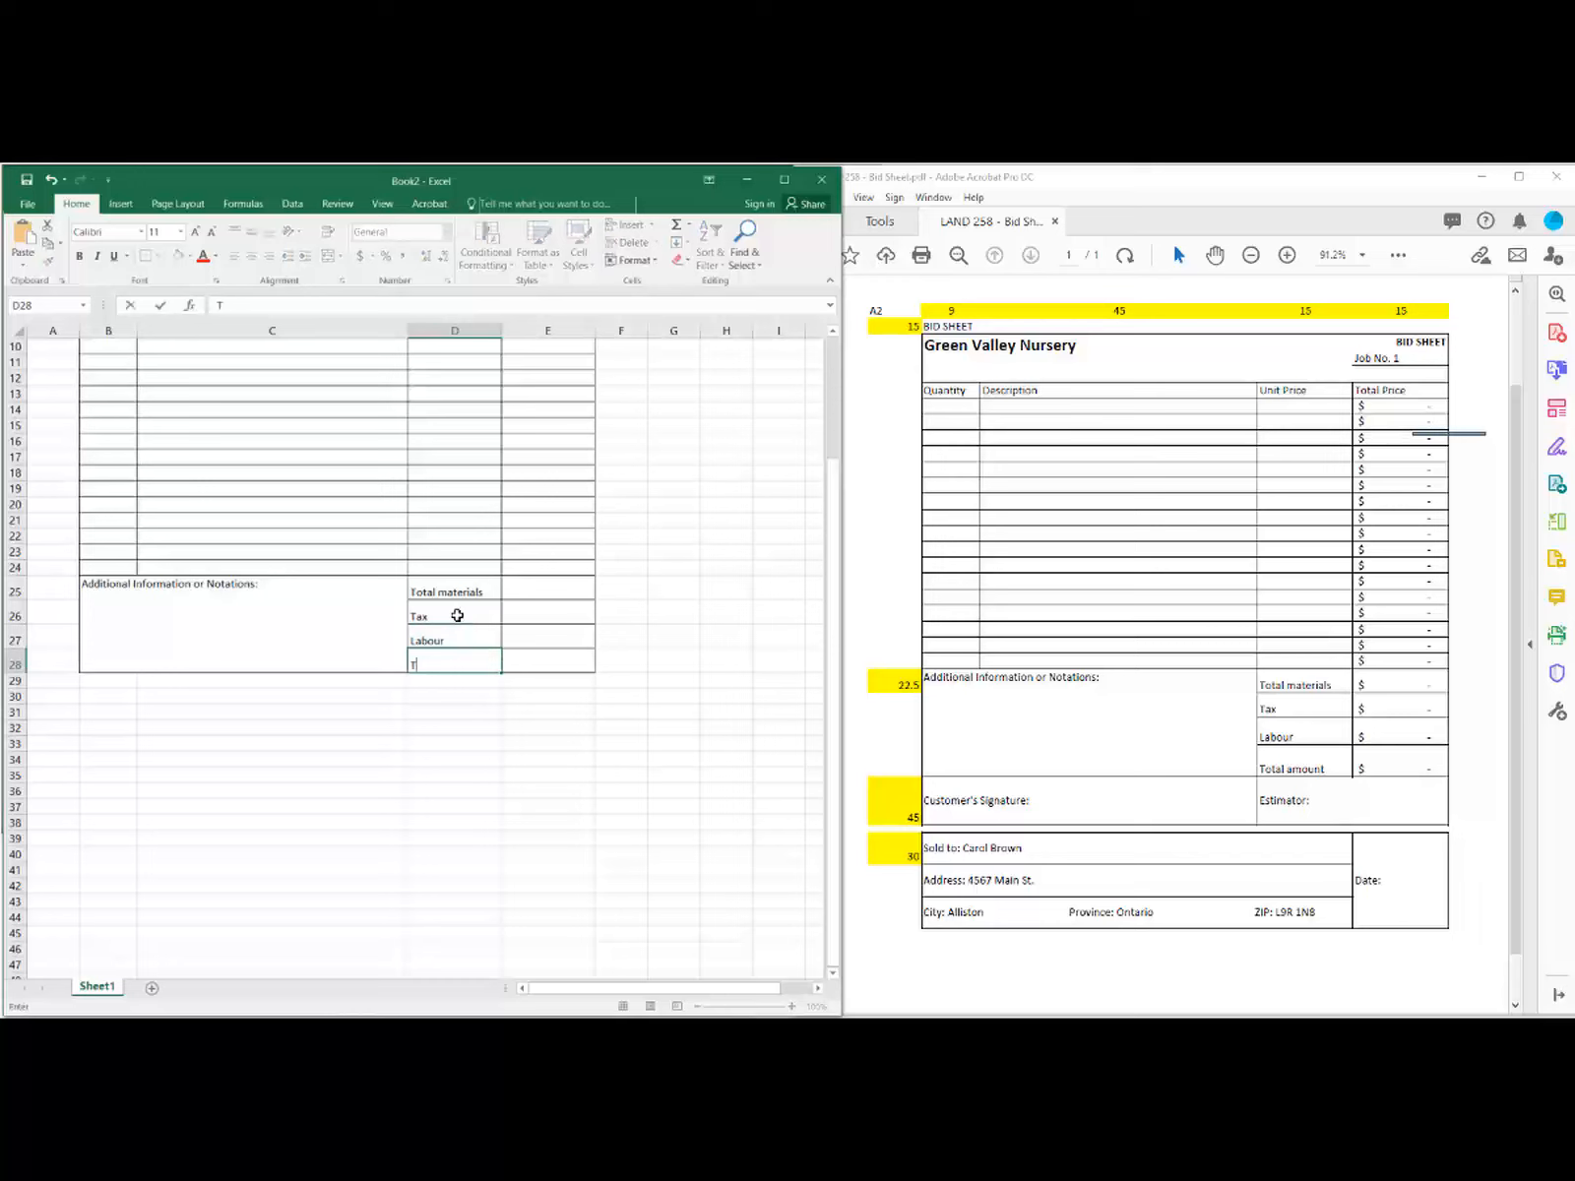
{"action": "type", "text": "Total Amount"}
{"action": "left_click", "coordinate": [113, 677]}
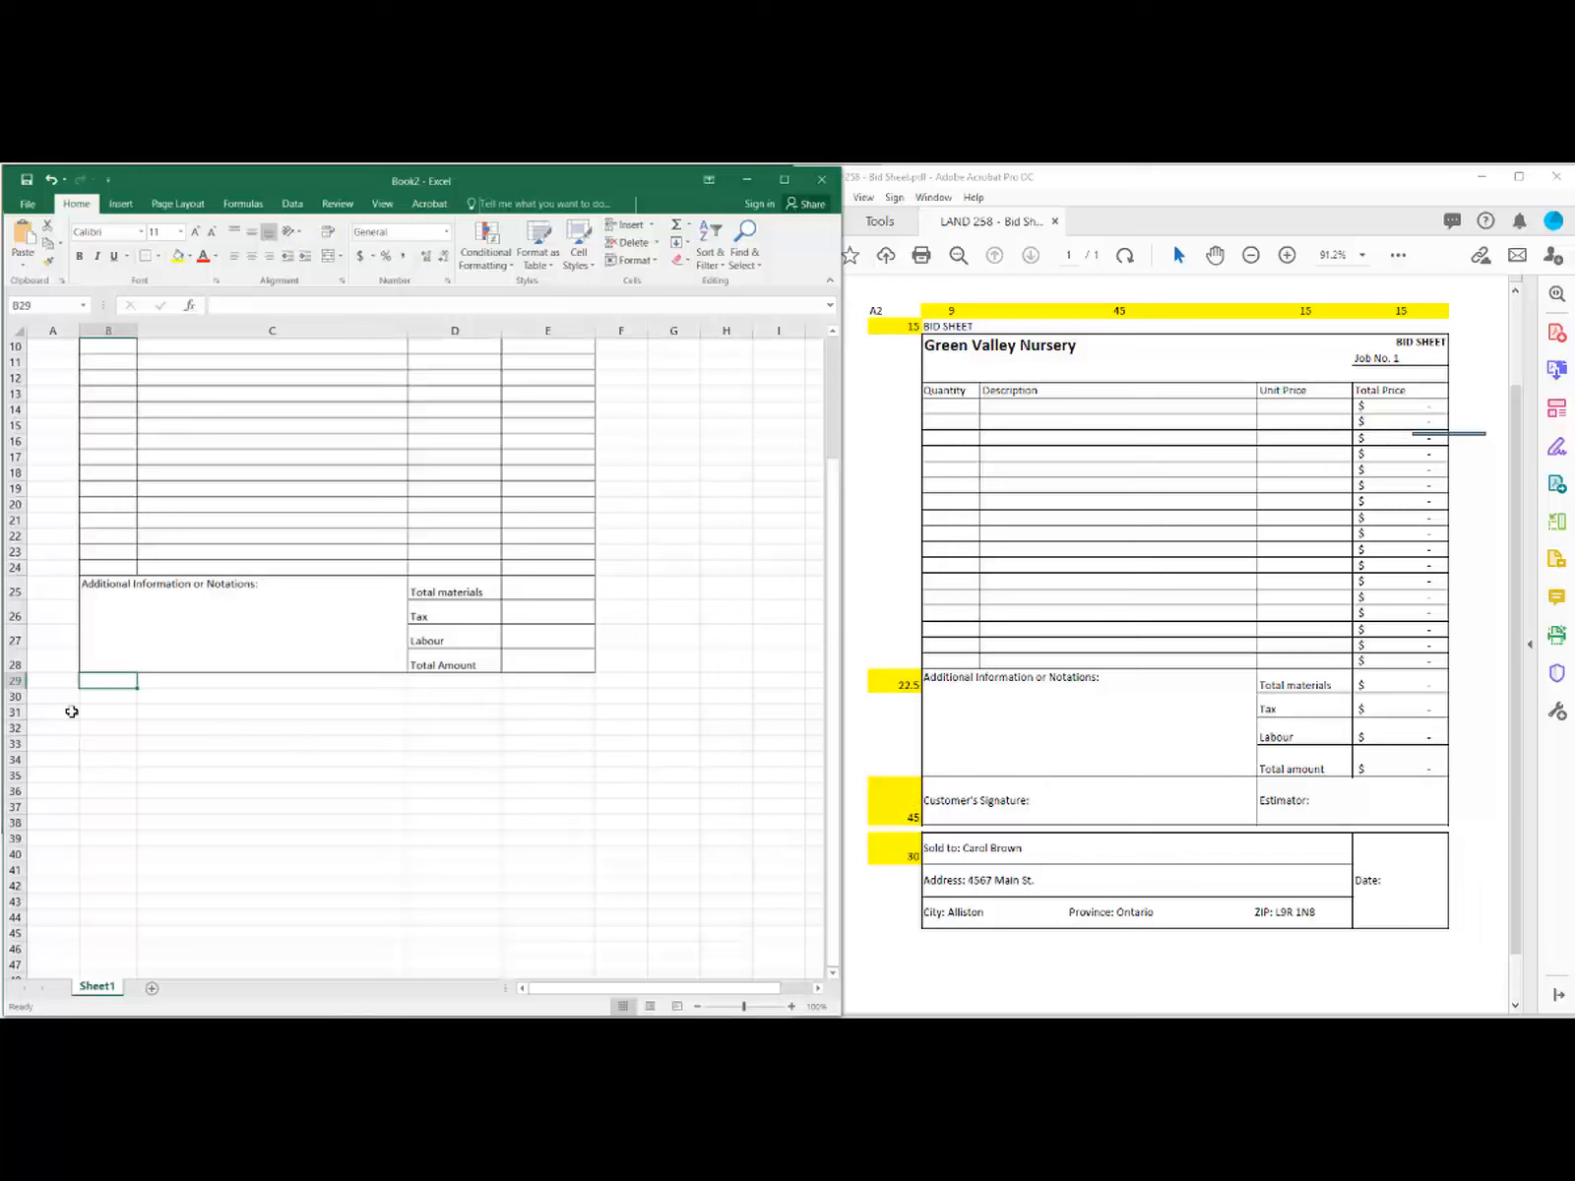
Step: Set the height of row 29 to 45
{"action": "left_click", "coordinate": [15, 680]}
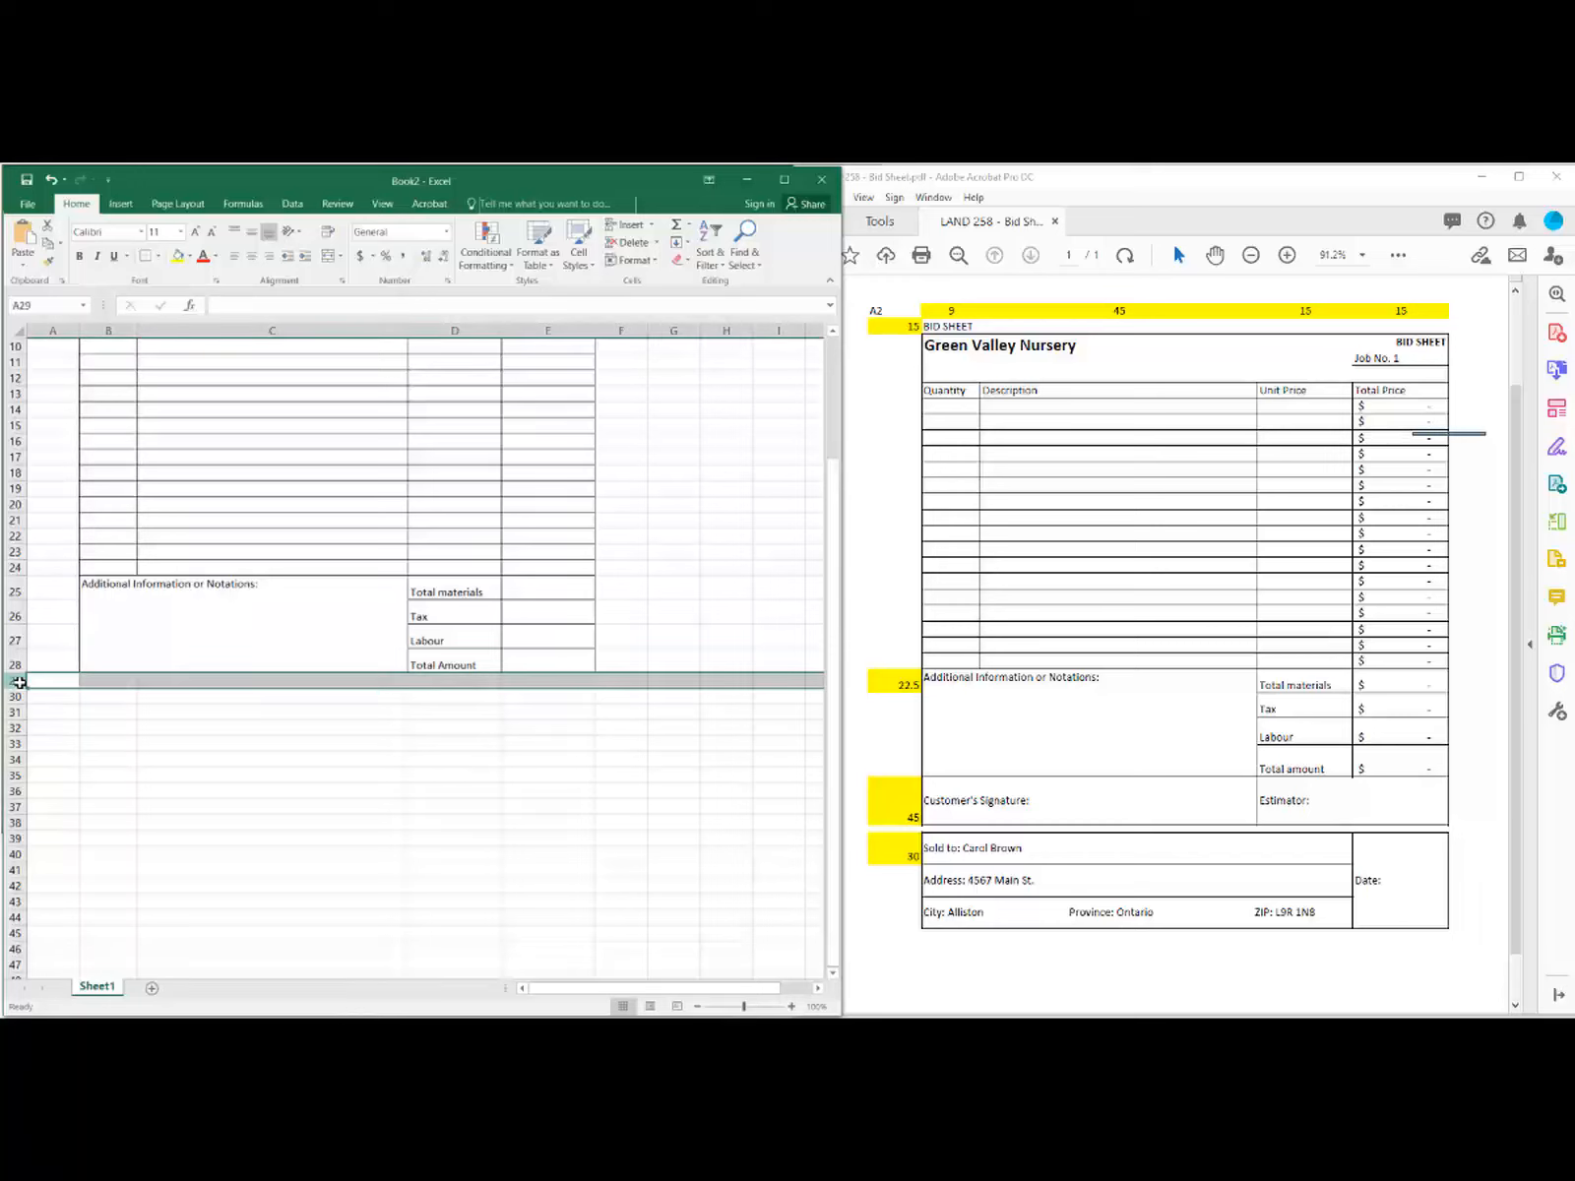
{"action": "right_click", "coordinate": [20, 681]}
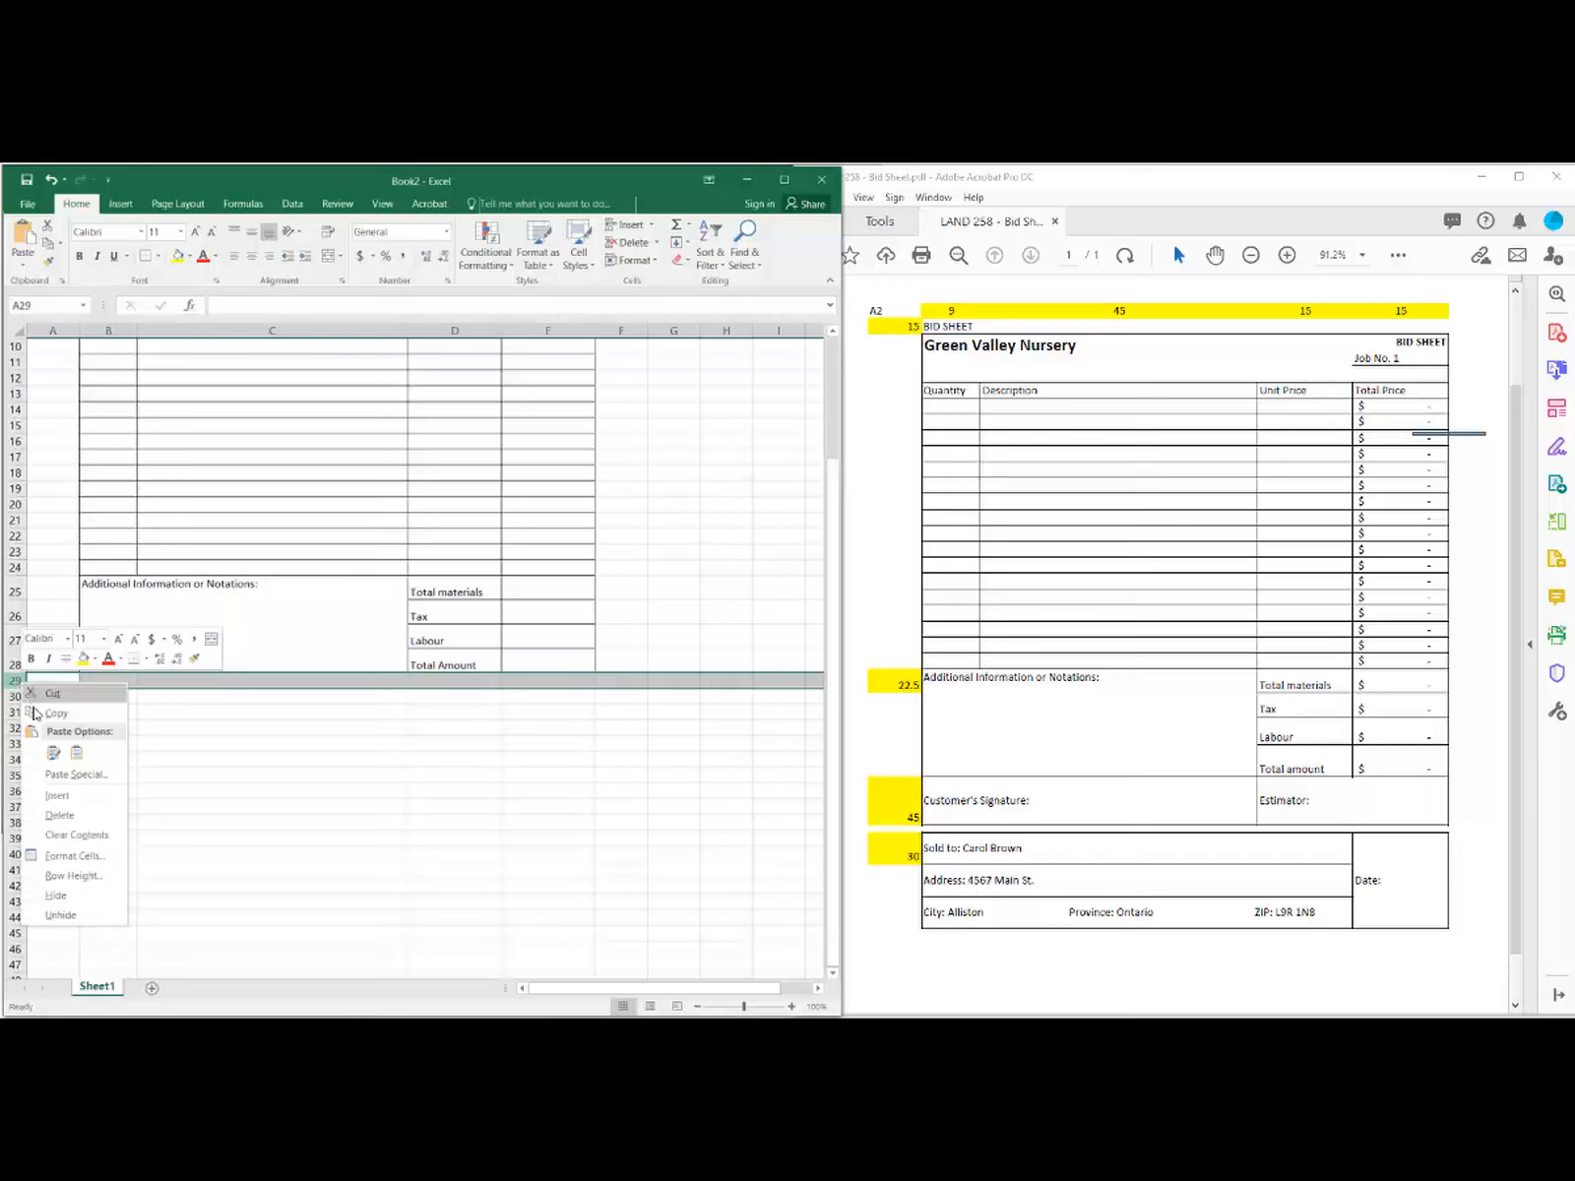
{"action": "left_click", "coordinate": [85, 881]}
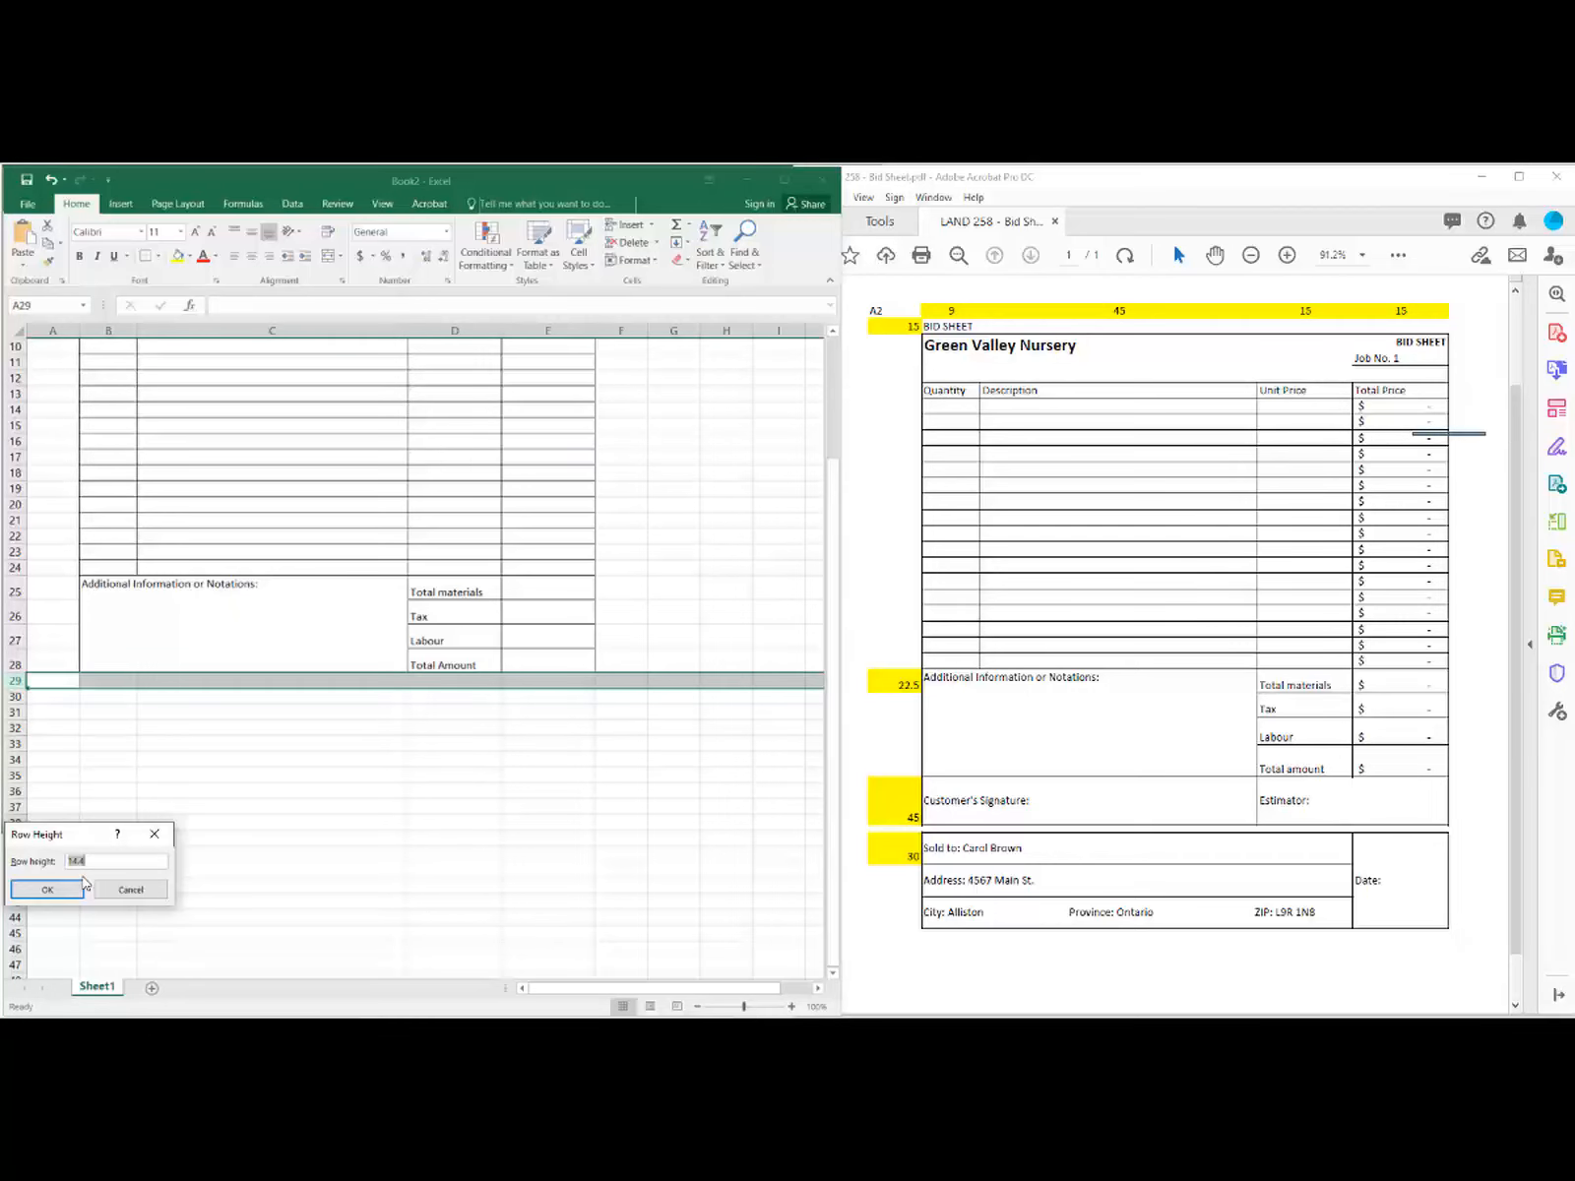
{"action": "type", "text": "45"}
{"action": "left_click", "coordinate": [65, 889]}
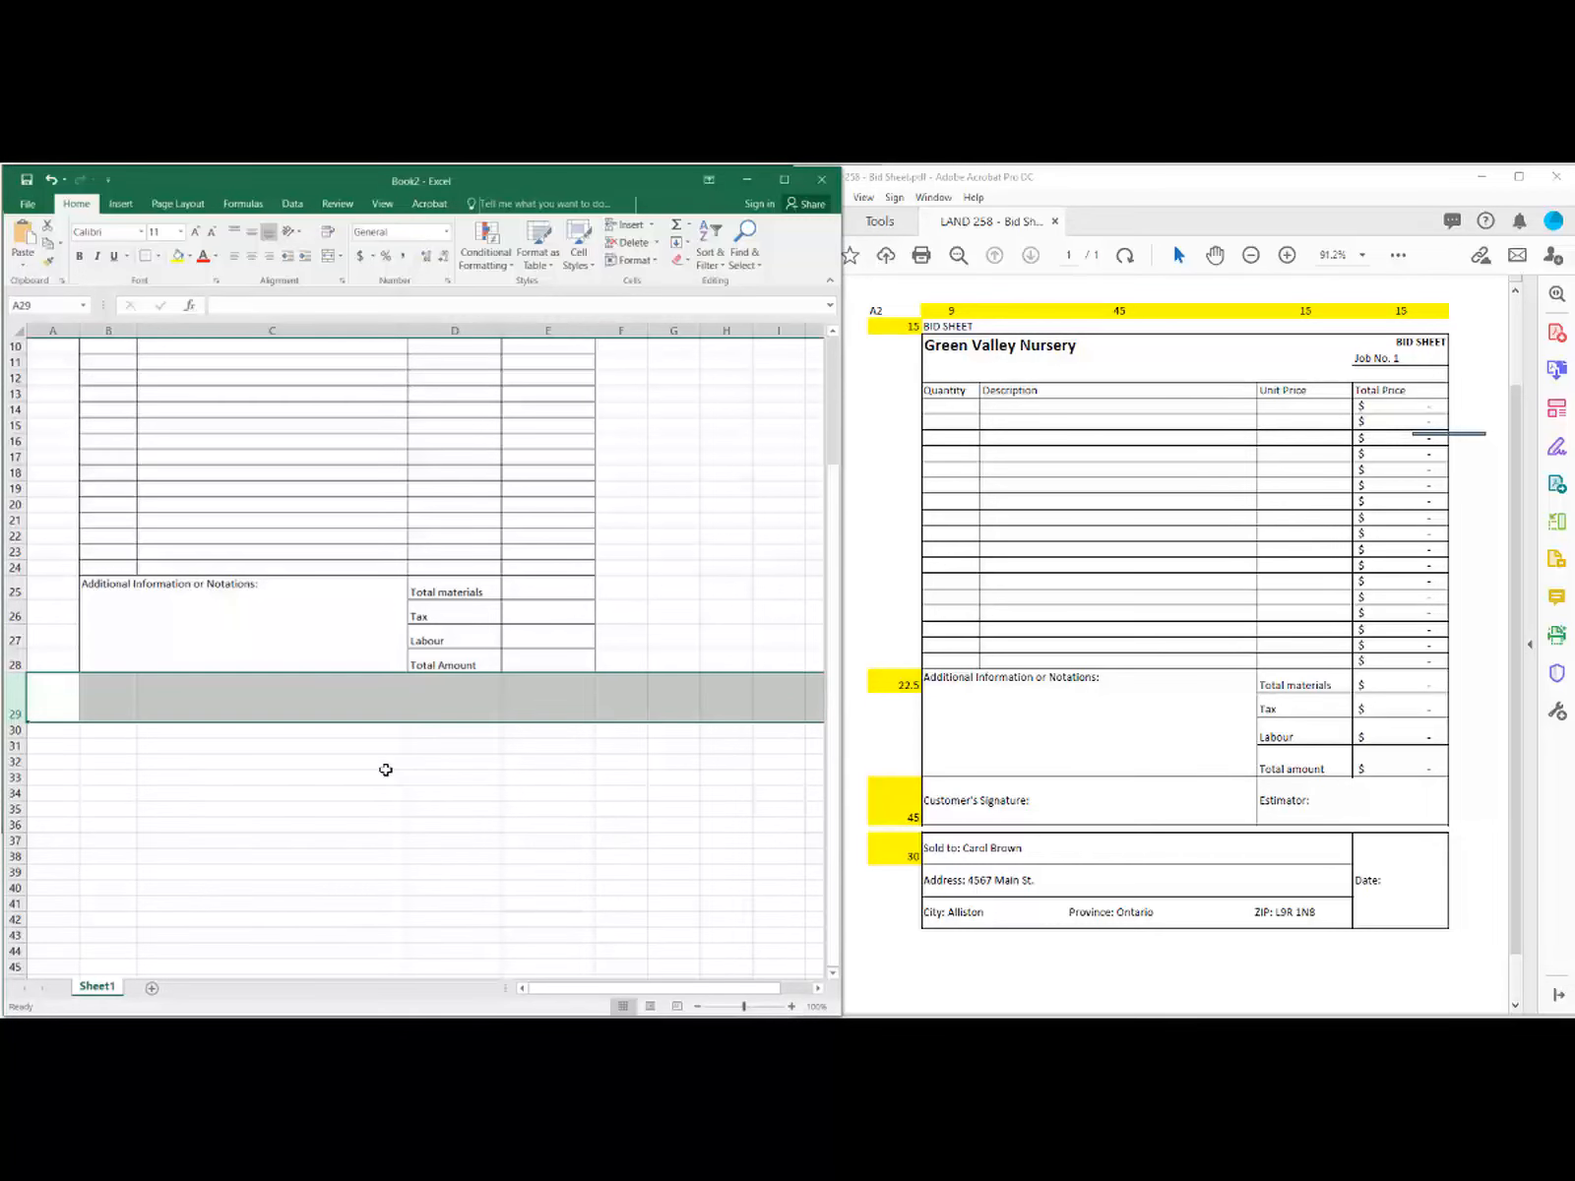
{"action": "left_click", "coordinate": [386, 769]}
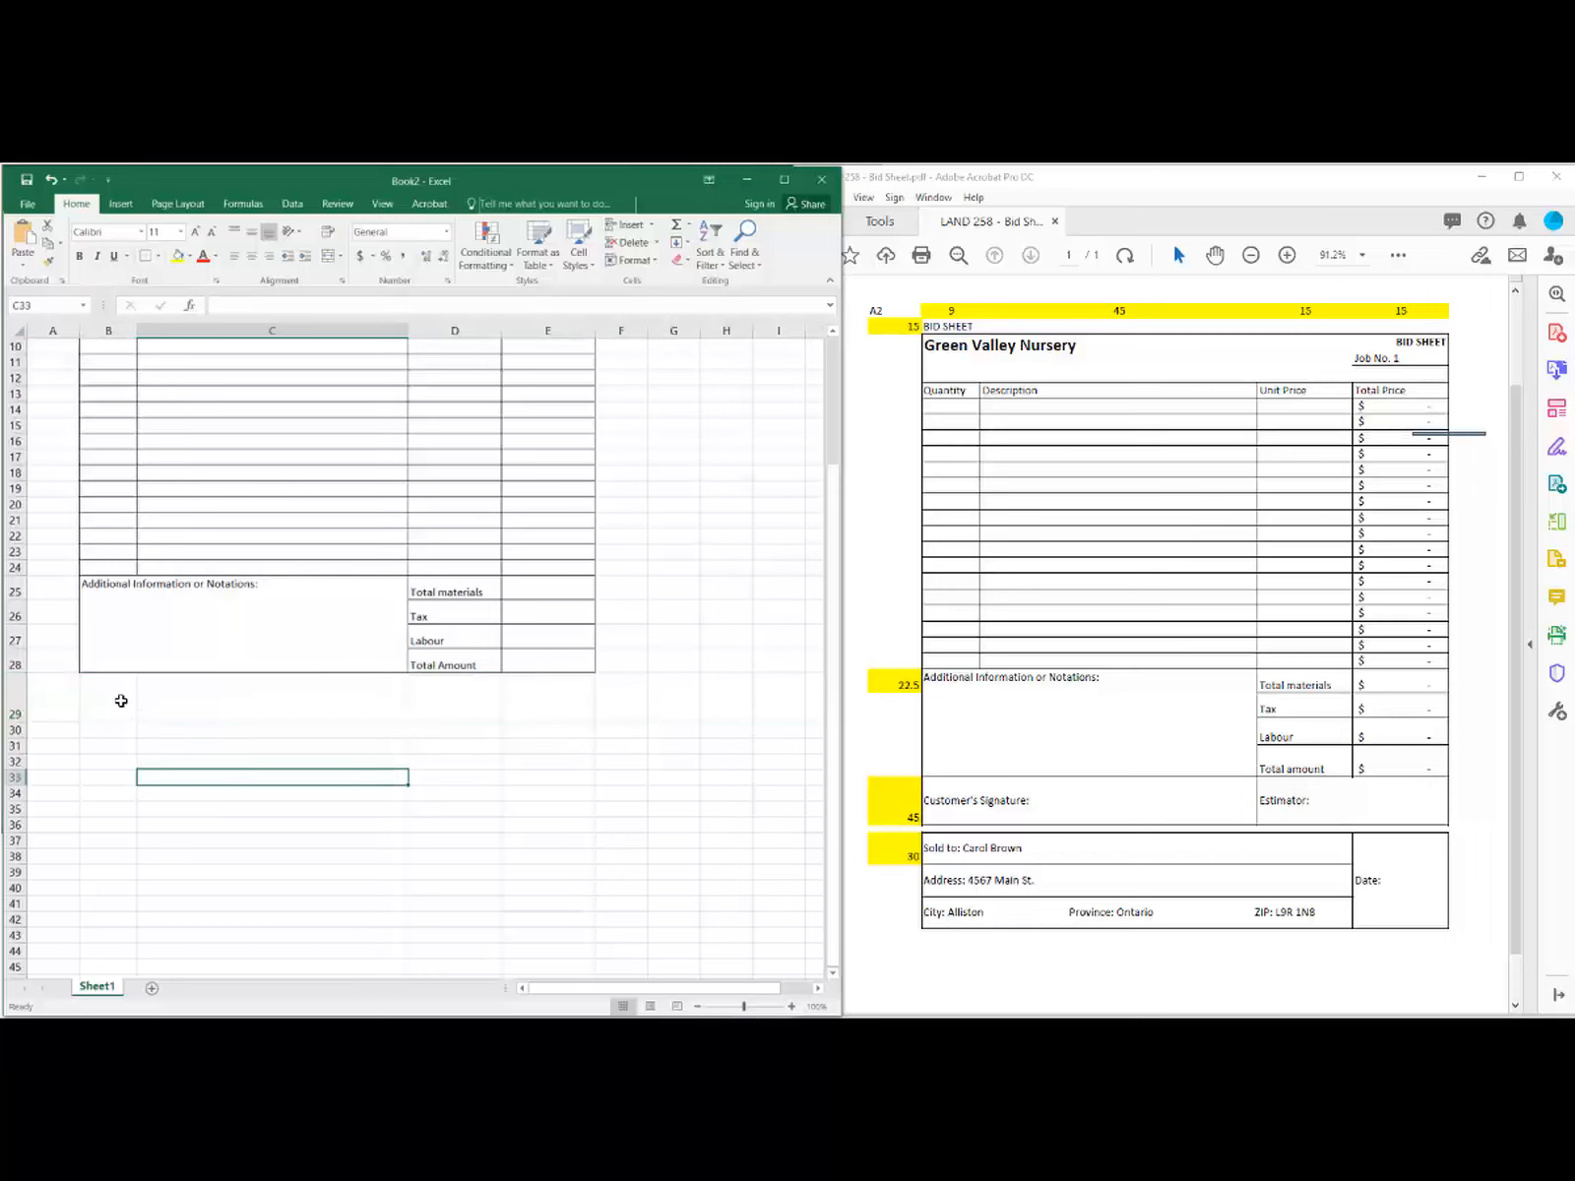
Step: Merge cells B29 and C29 without centering and enter "Customer's Signature:" in the merged cell
{"action": "left_click_drag", "start_coordinate": [202, 697], "coordinate": [119, 701]}
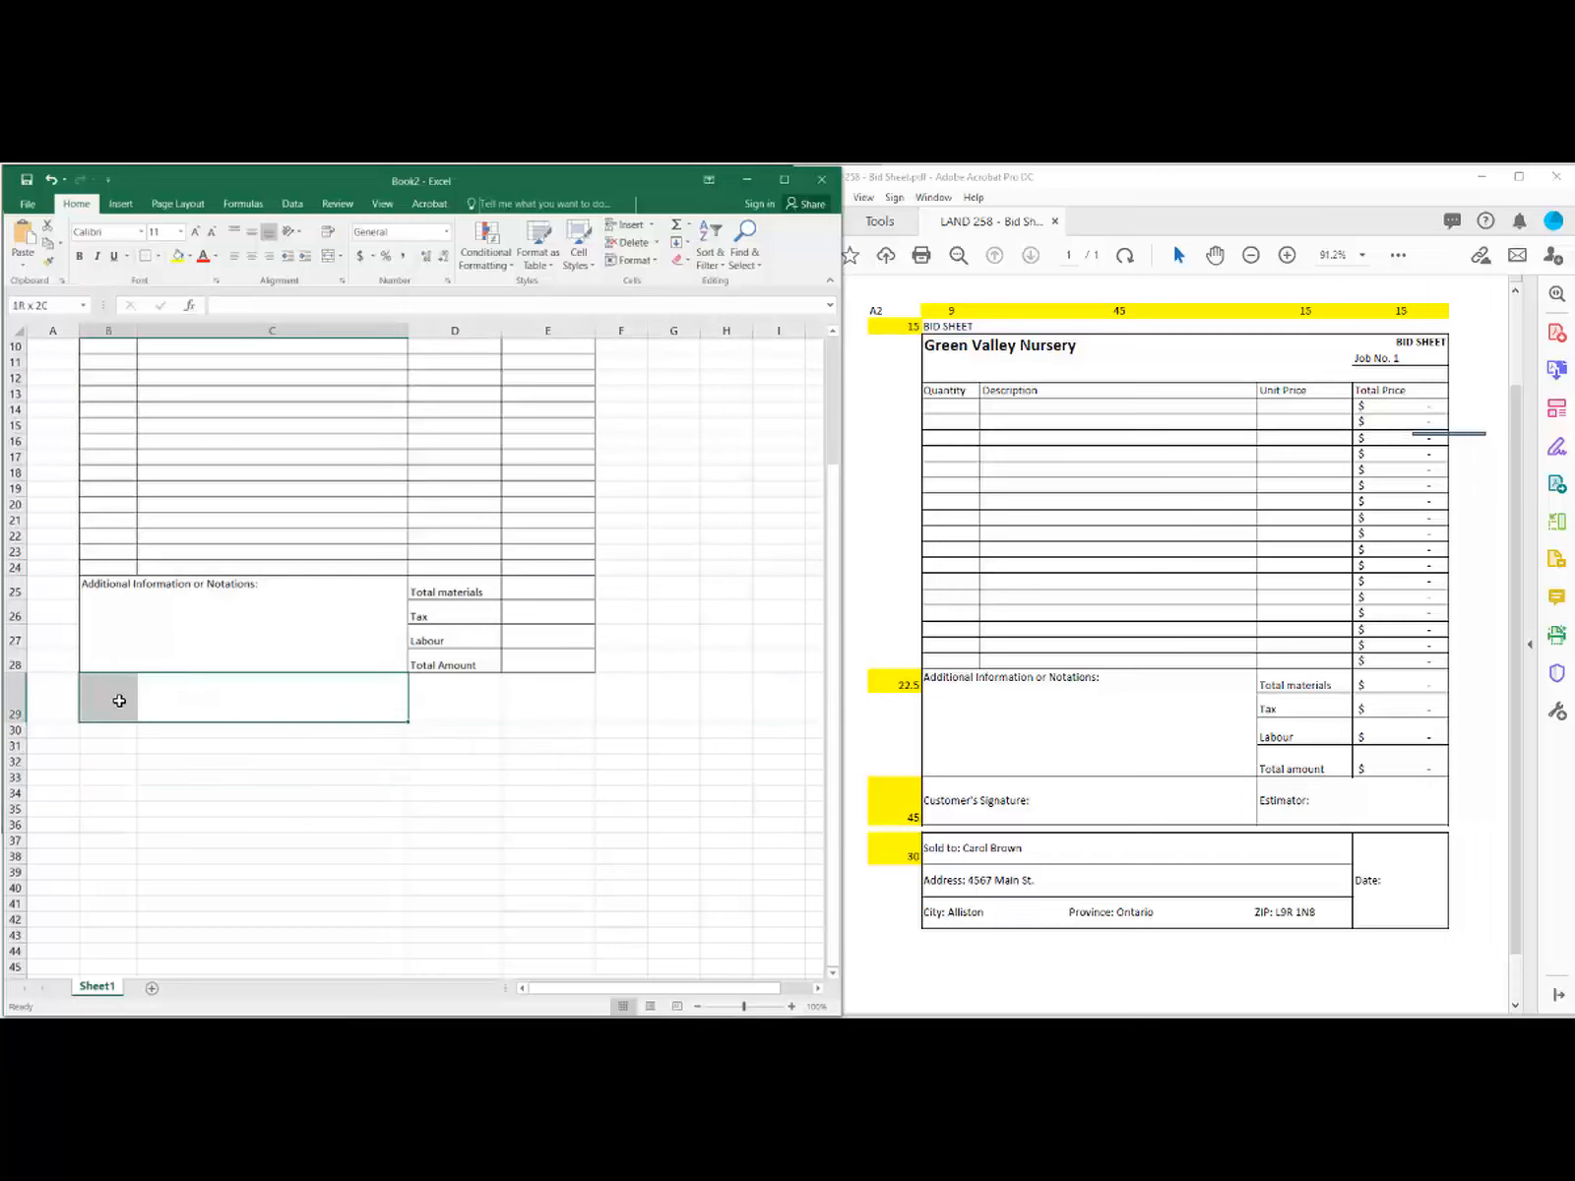
{"action": "left_click", "coordinate": [341, 257]}
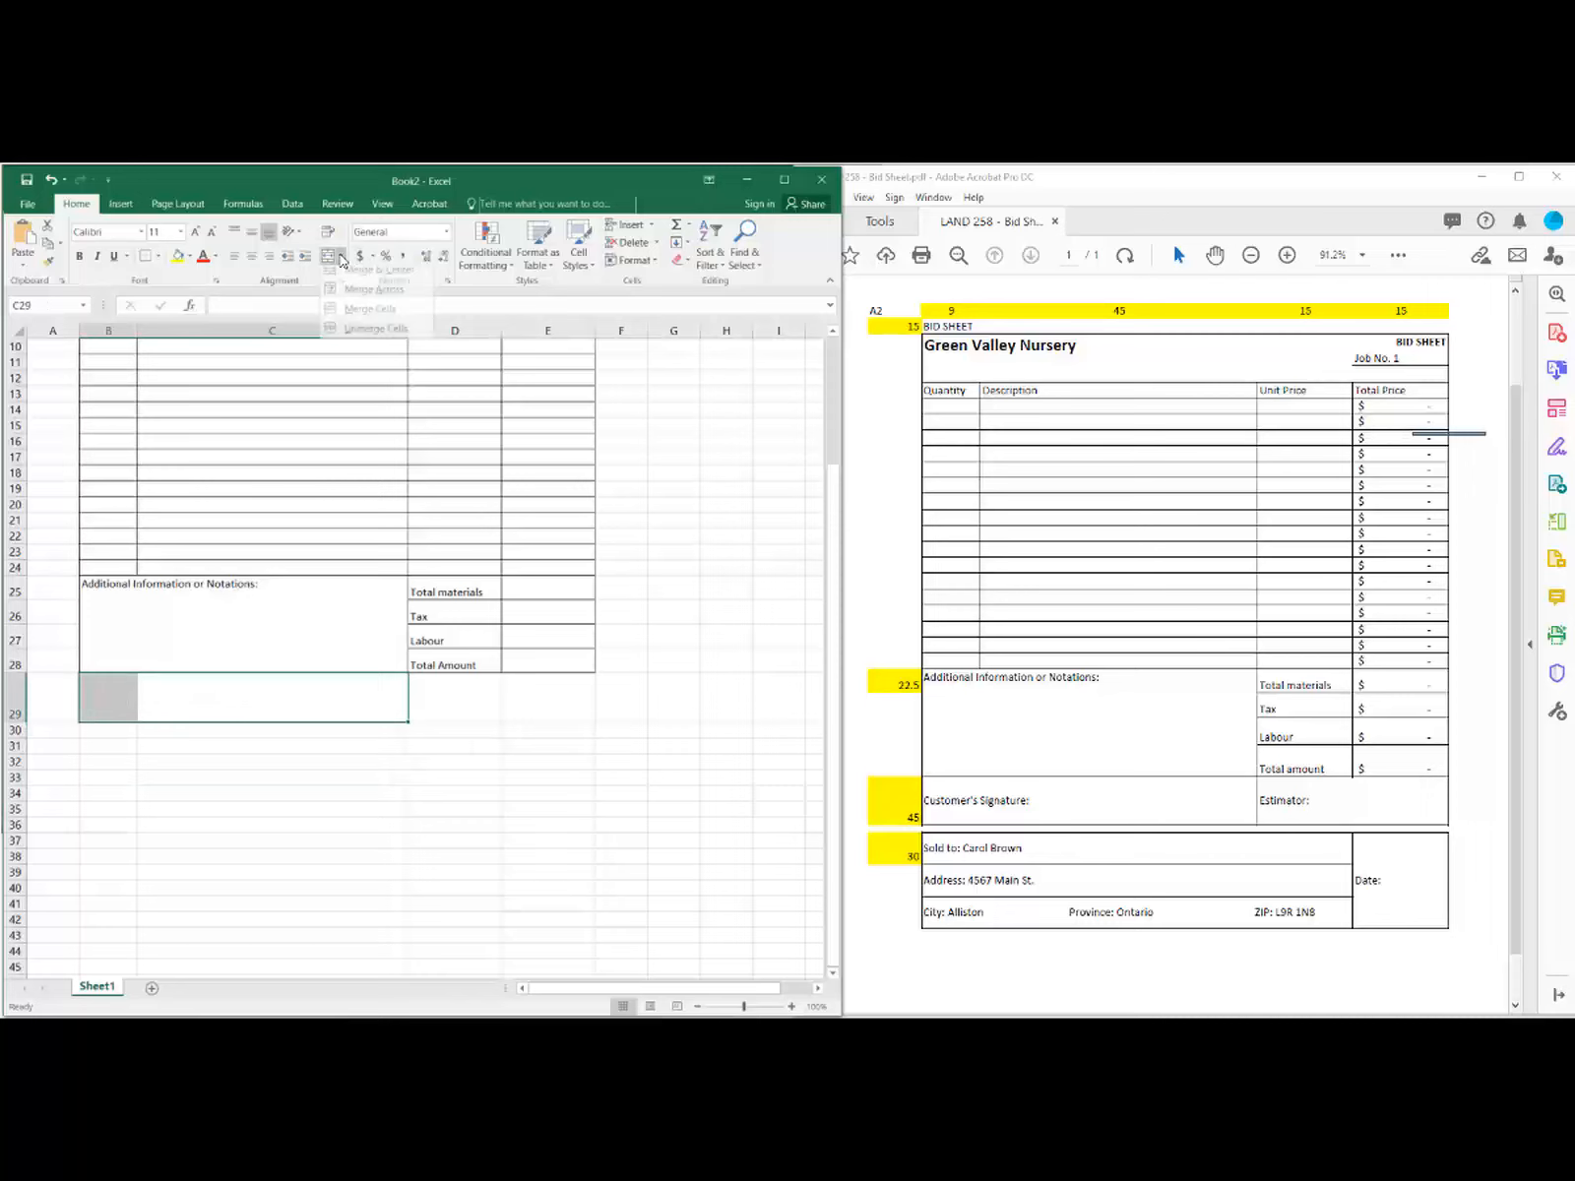
{"action": "left_click", "coordinate": [371, 316]}
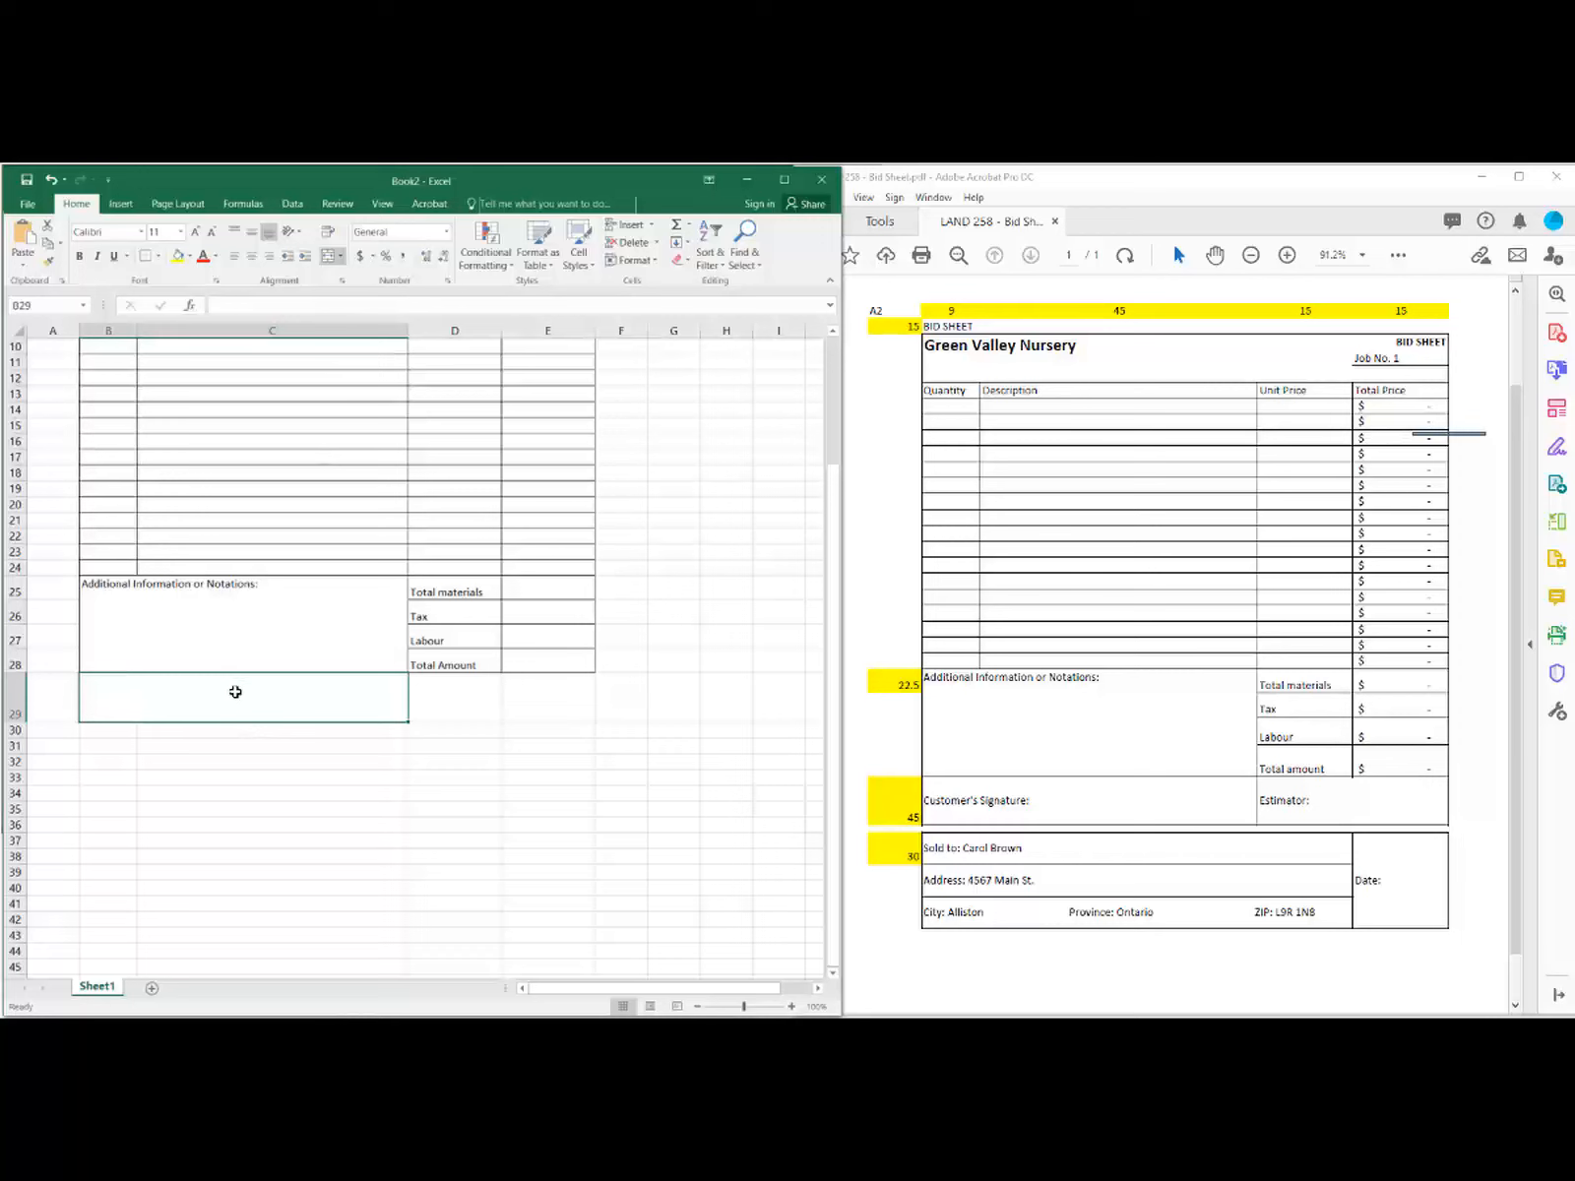
{"action": "type", "text": "Custome"}
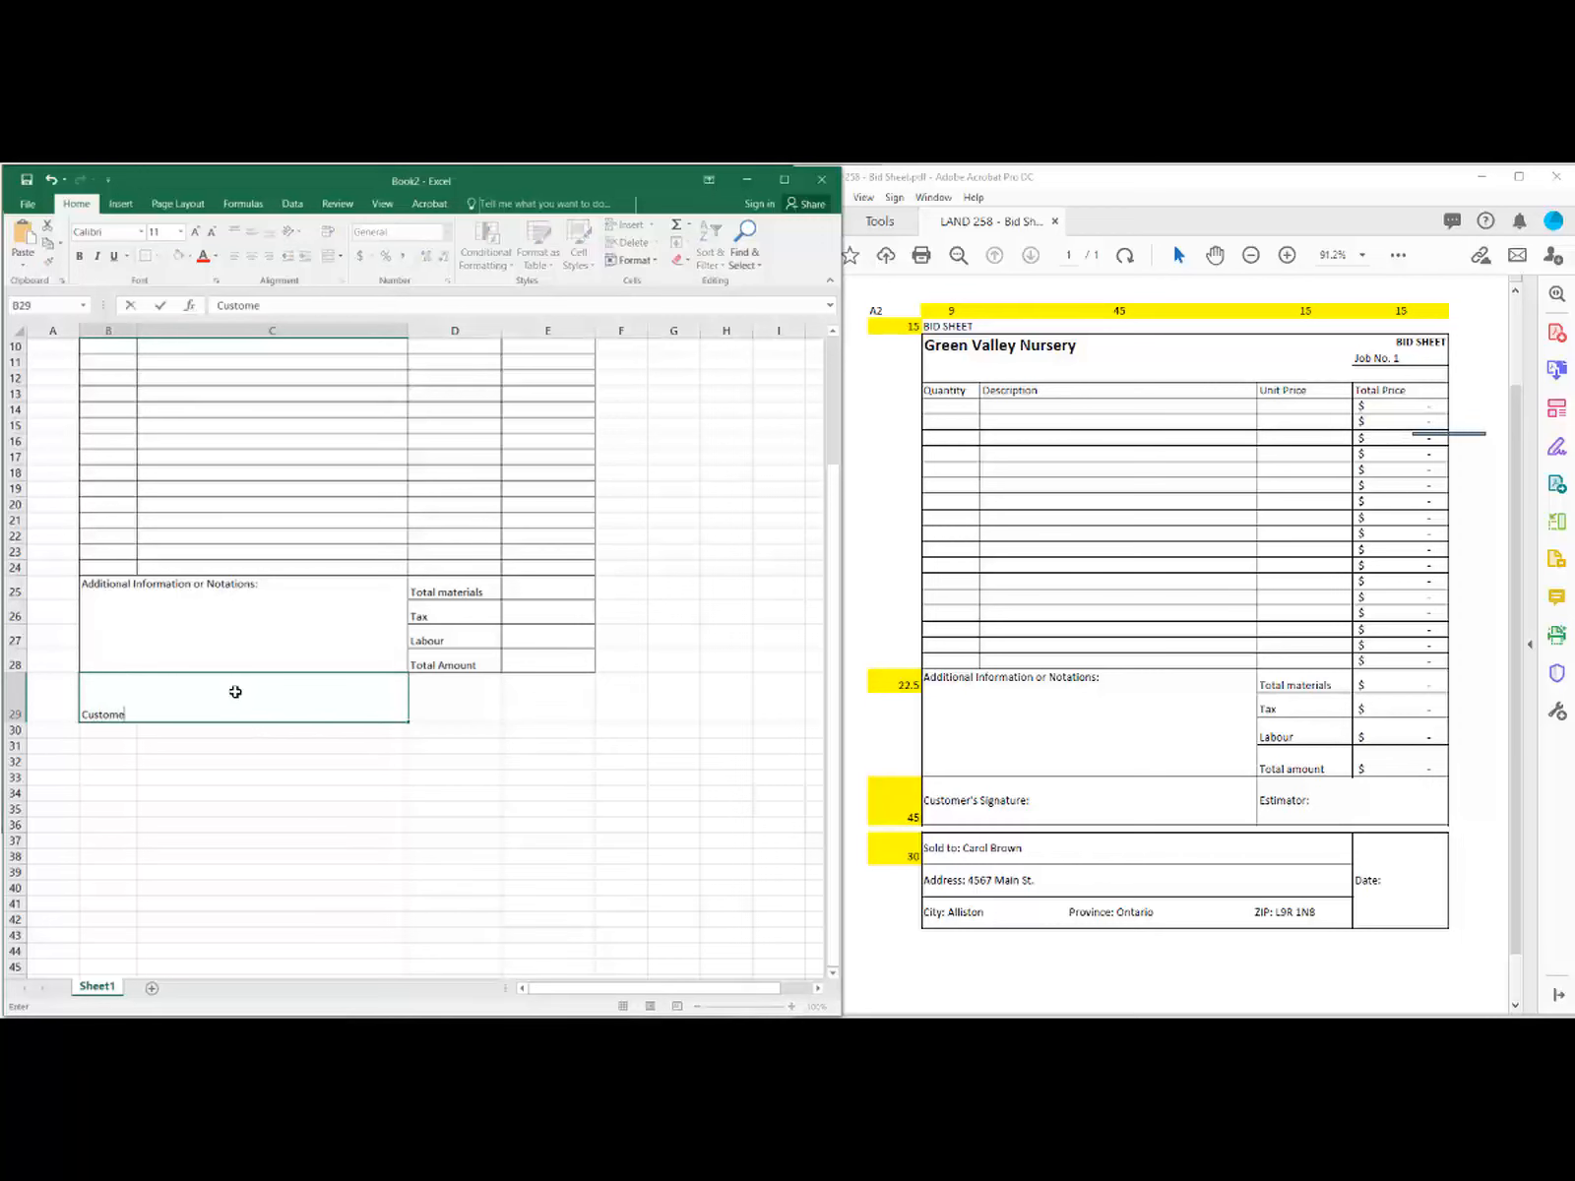
{"action": "type", "text": "r's Signature:"}
{"action": "left_click", "coordinate": [538, 700]}
Step: Merge cells D29 and E29 without centering and enter "Estimator:" in the merged cell
{"action": "left_click", "coordinate": [477, 697]}
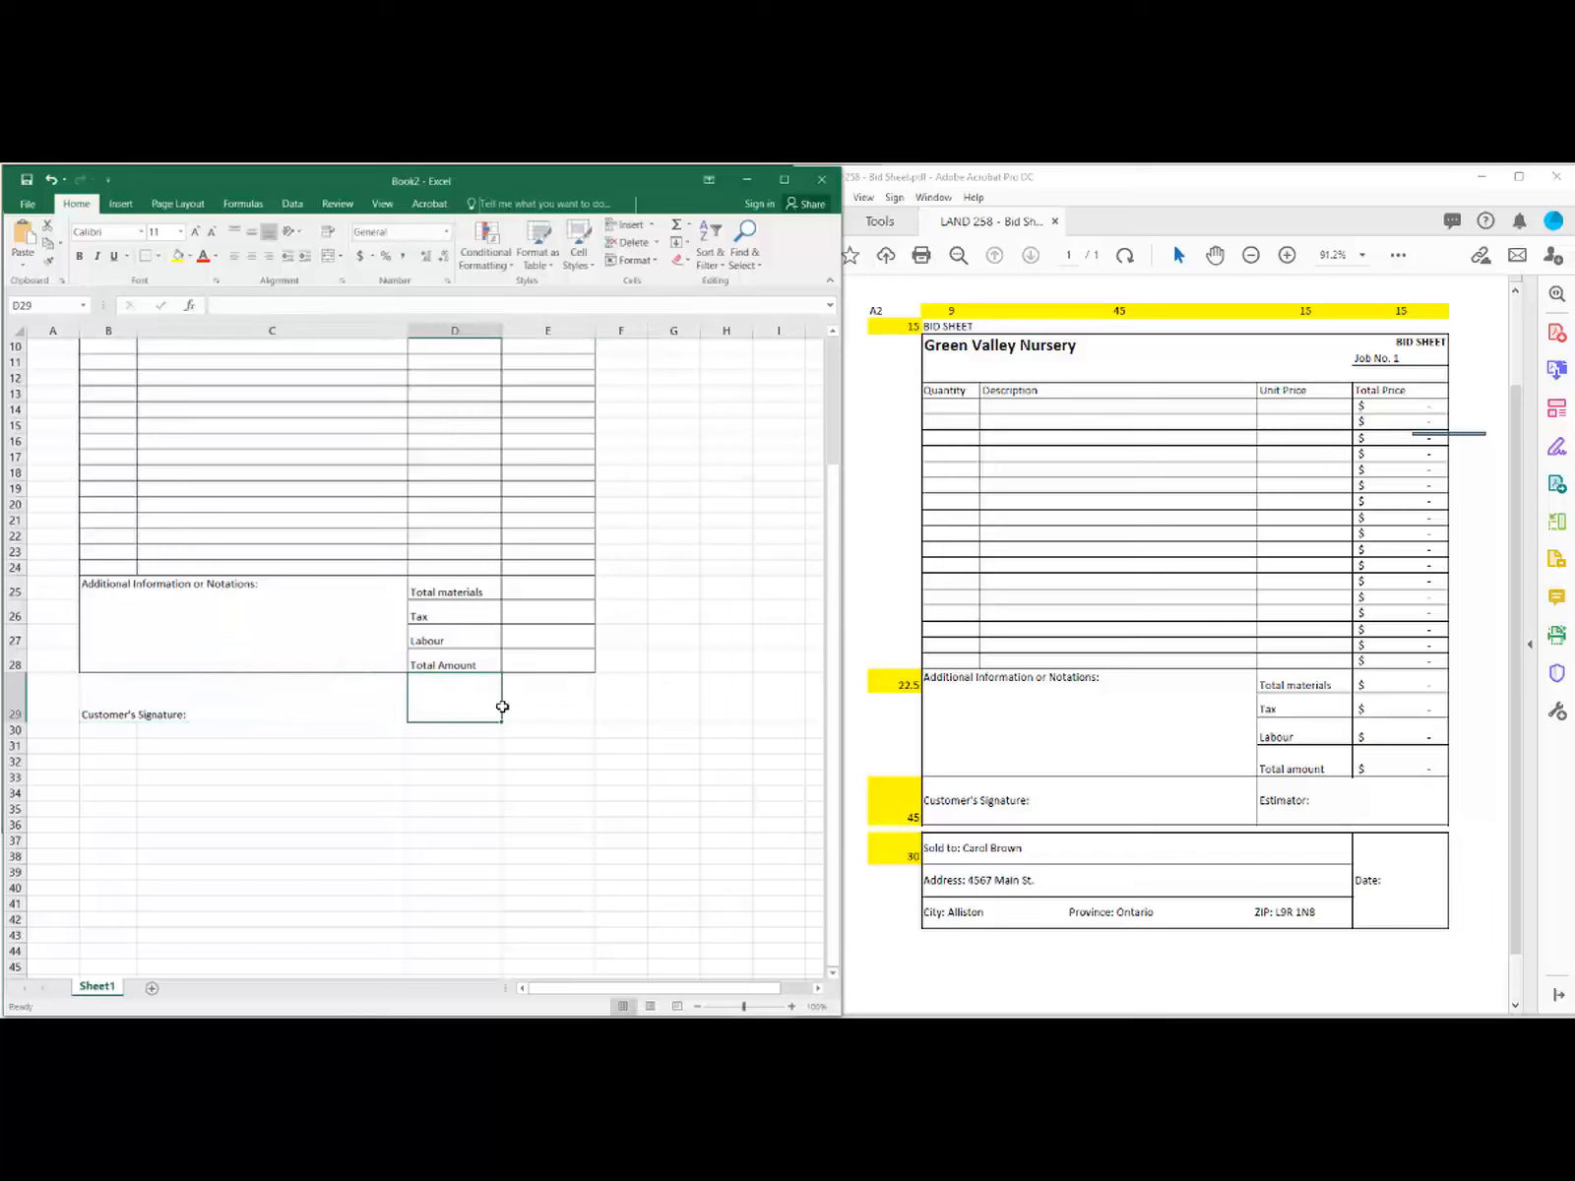
{"action": "left_click_drag", "start_coordinate": [502, 707], "coordinate": [520, 710]}
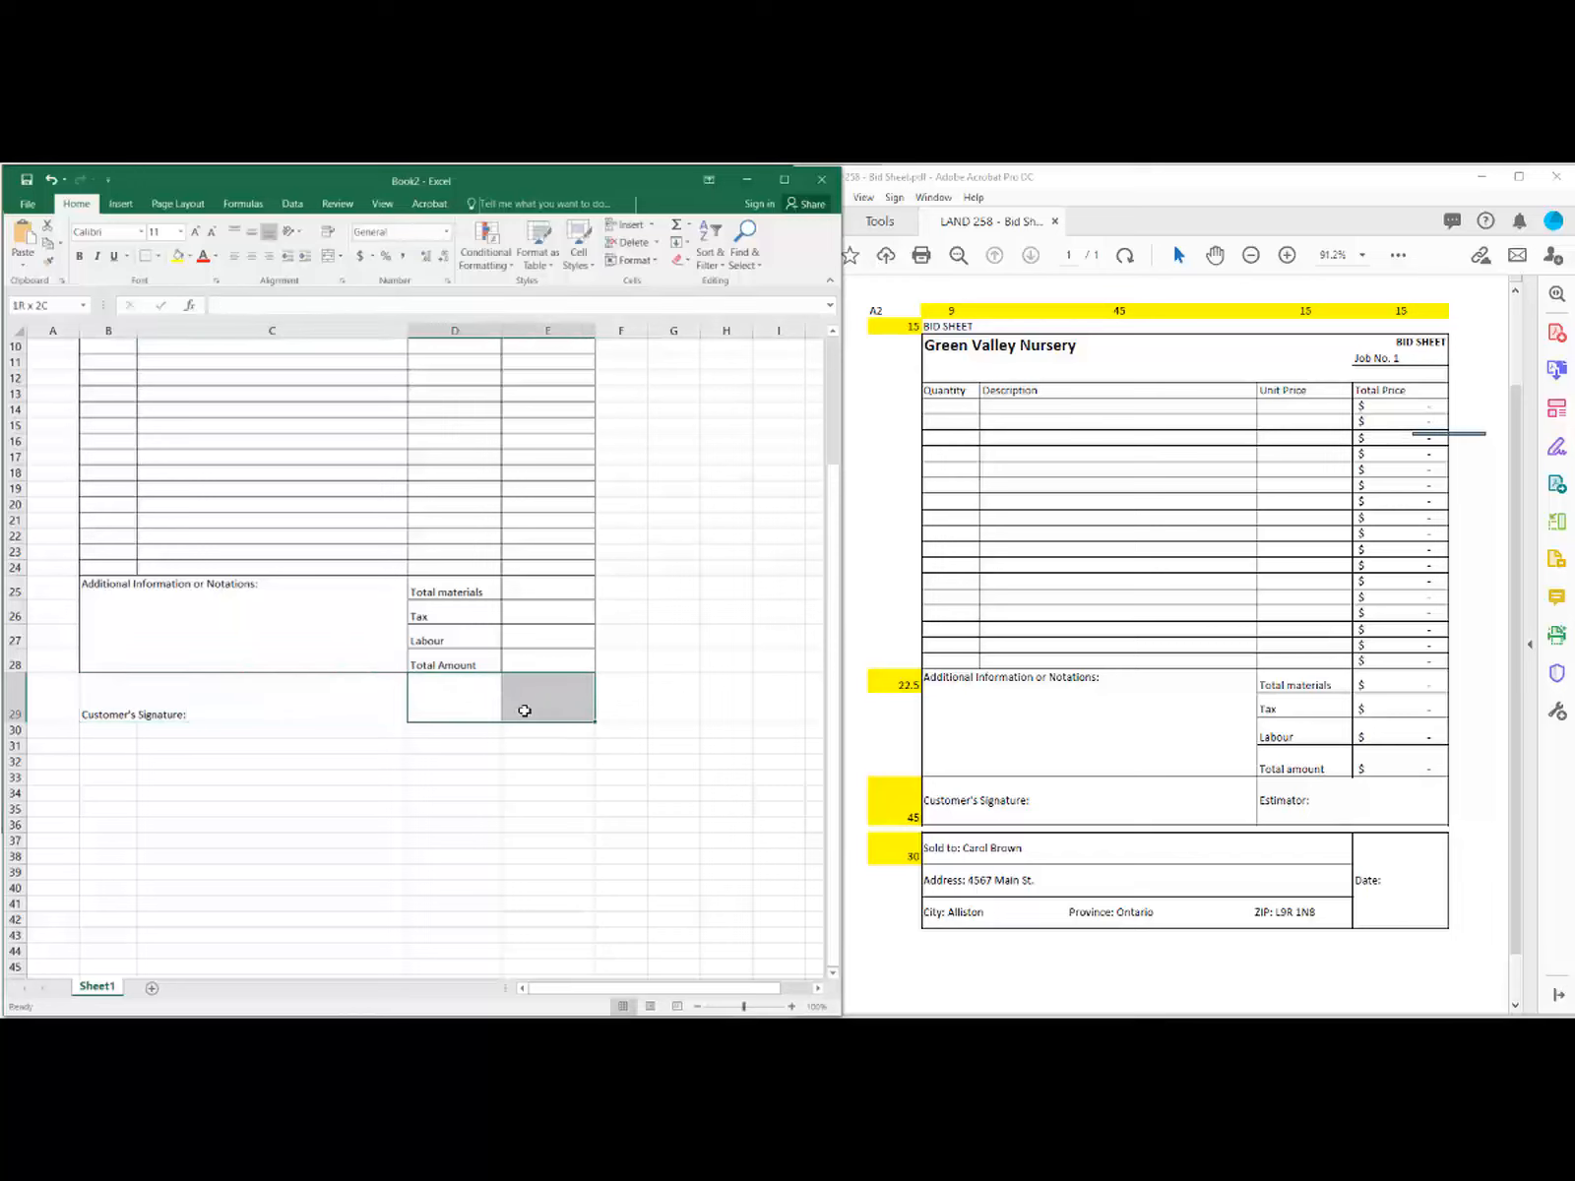
{"action": "left_click", "coordinate": [340, 256]}
{"action": "left_click", "coordinate": [367, 320]}
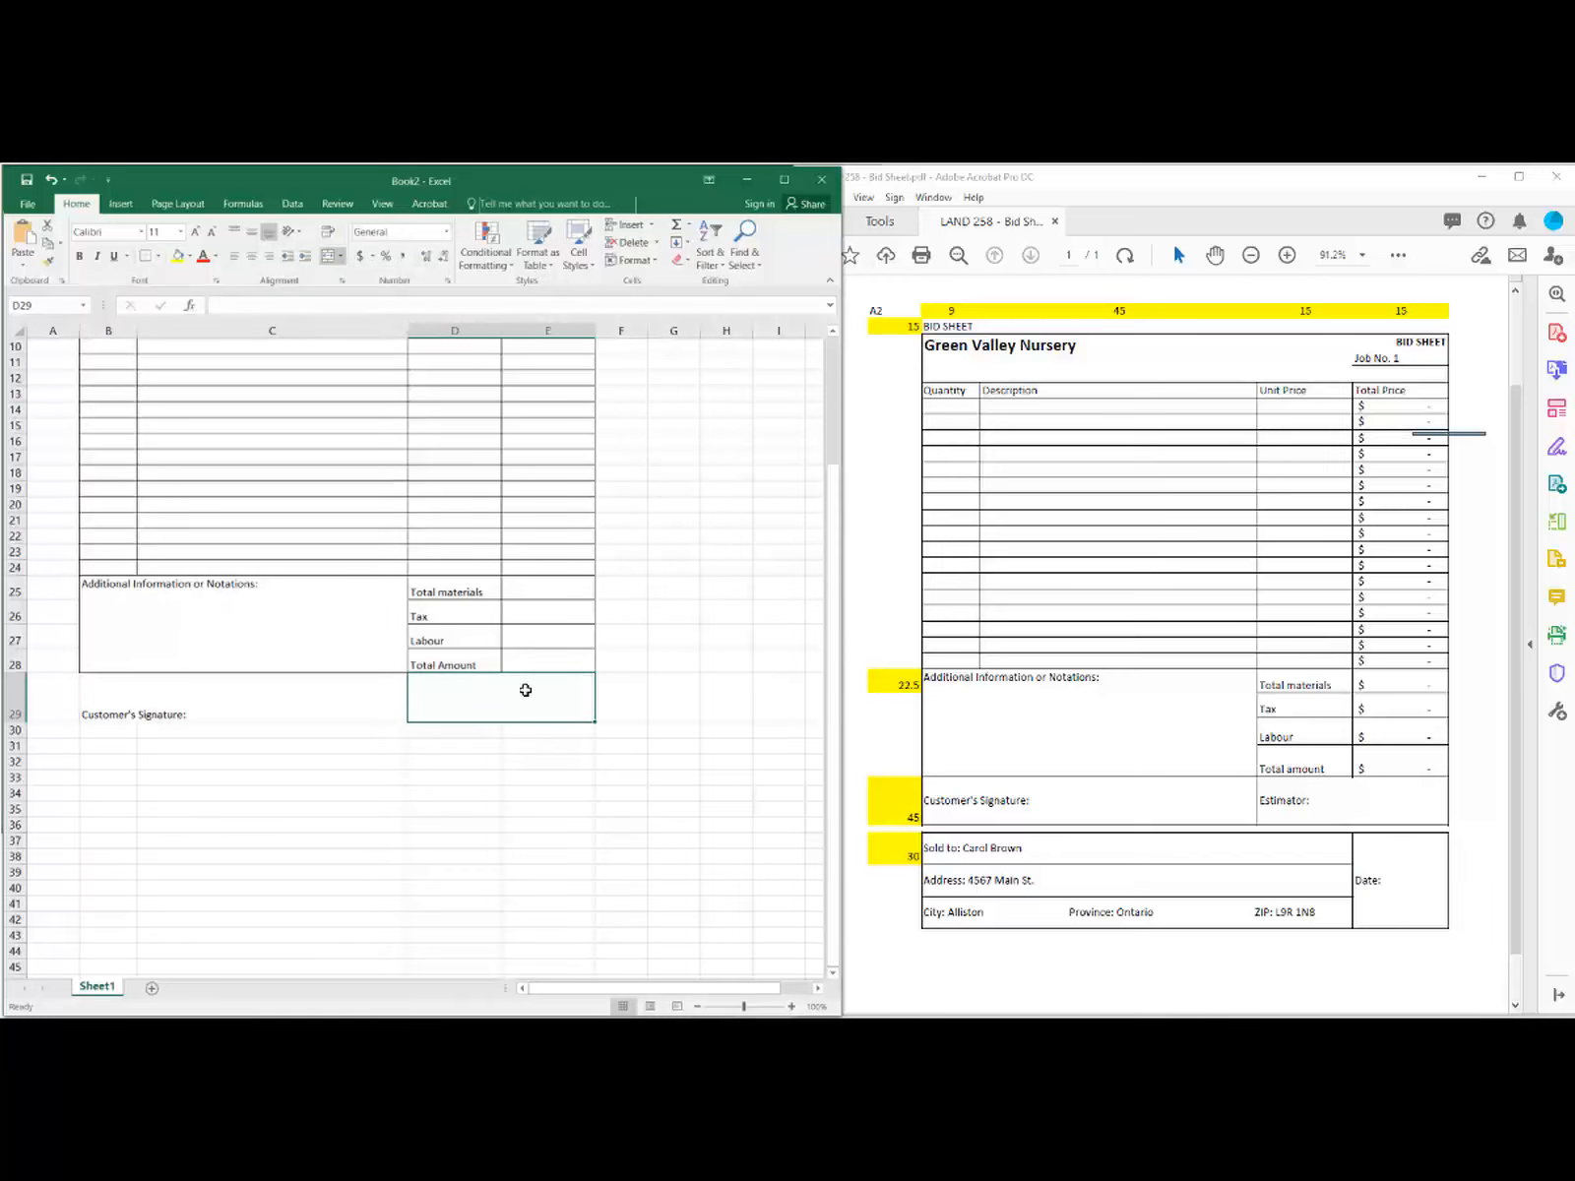
{"action": "type", "text": "Estimator:"}
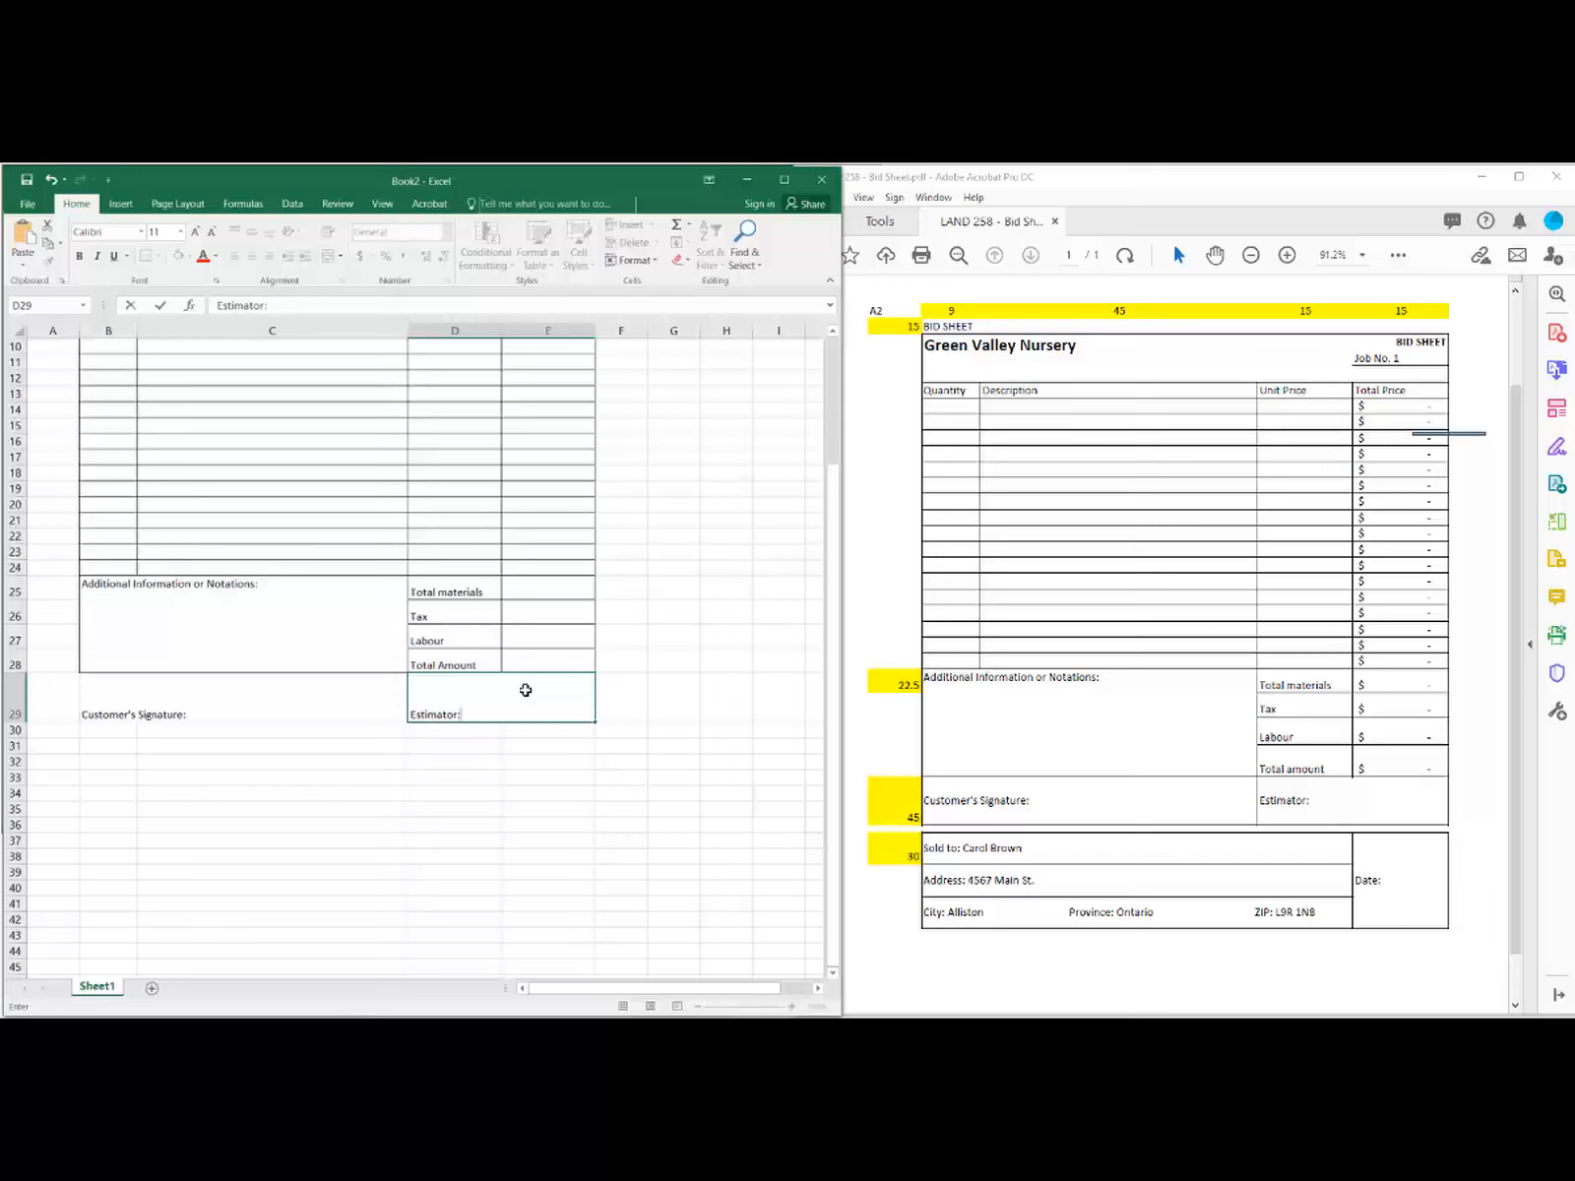
{"action": "left_click", "coordinate": [571, 774]}
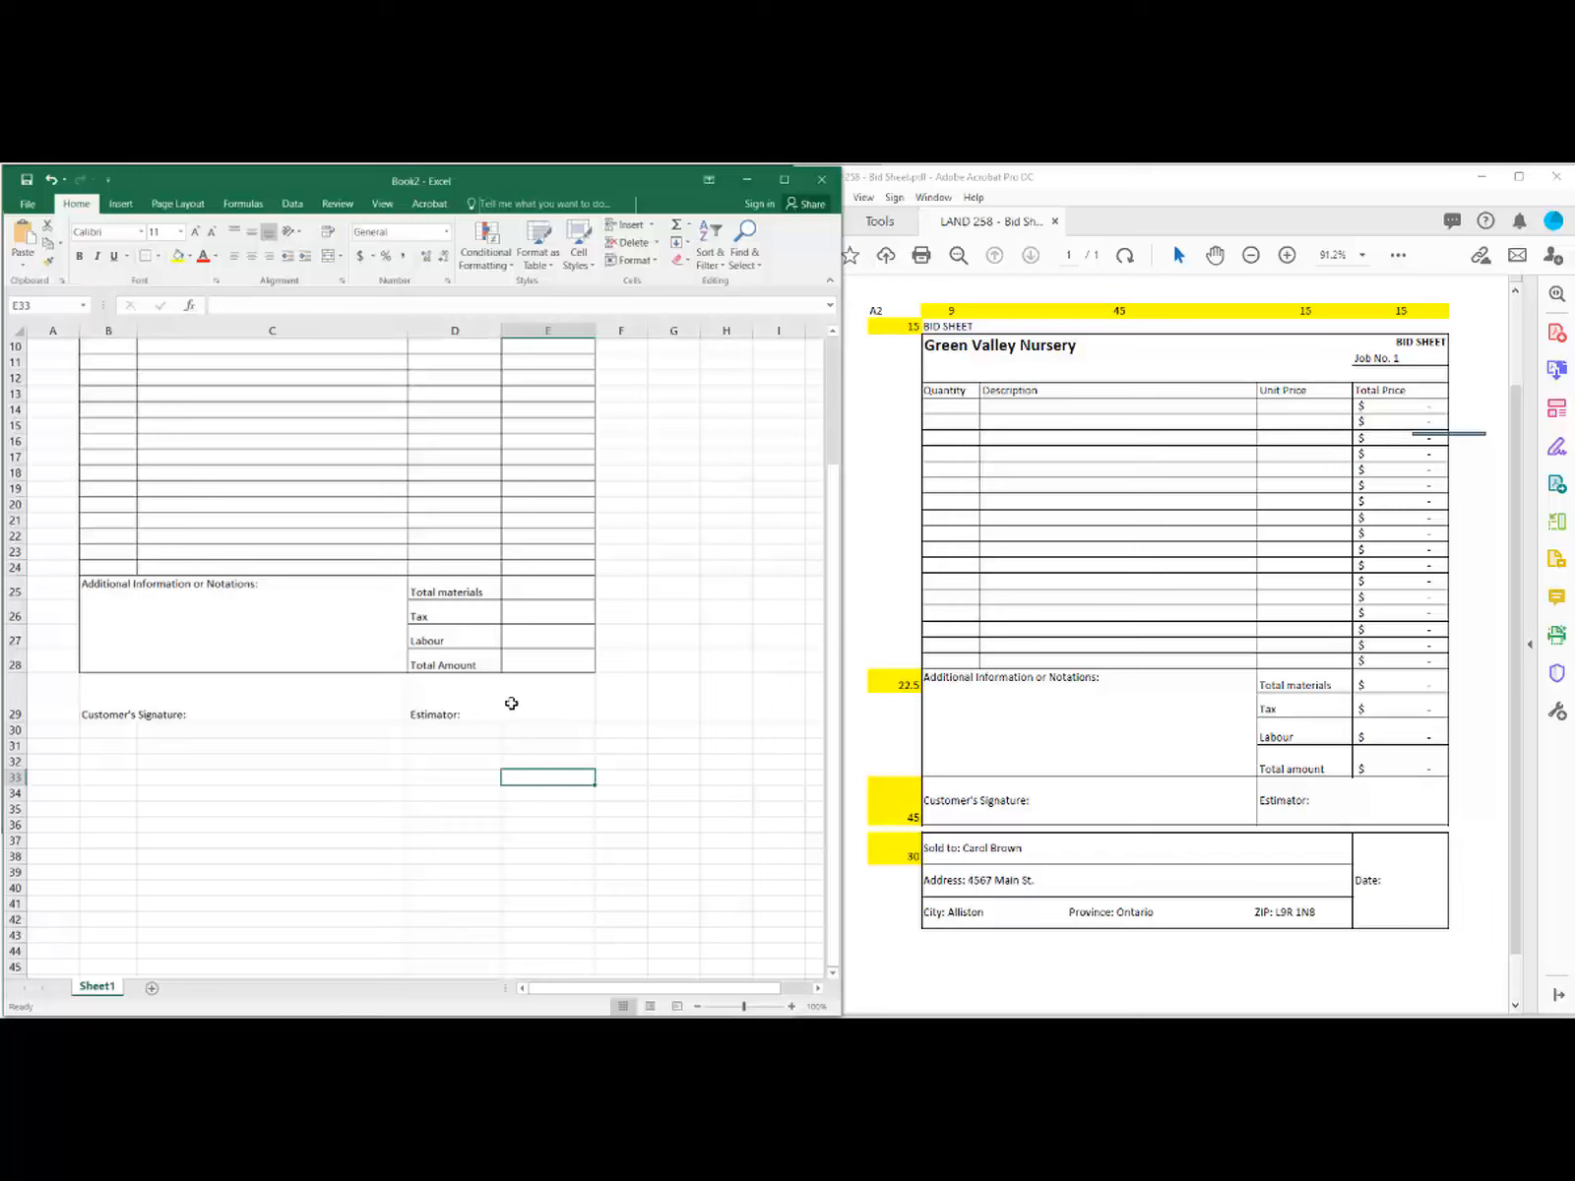
Step: Align the contents of cells B29 through E29 to the vertical middle and the left
{"action": "left_click_drag", "start_coordinate": [519, 707], "coordinate": [291, 692]}
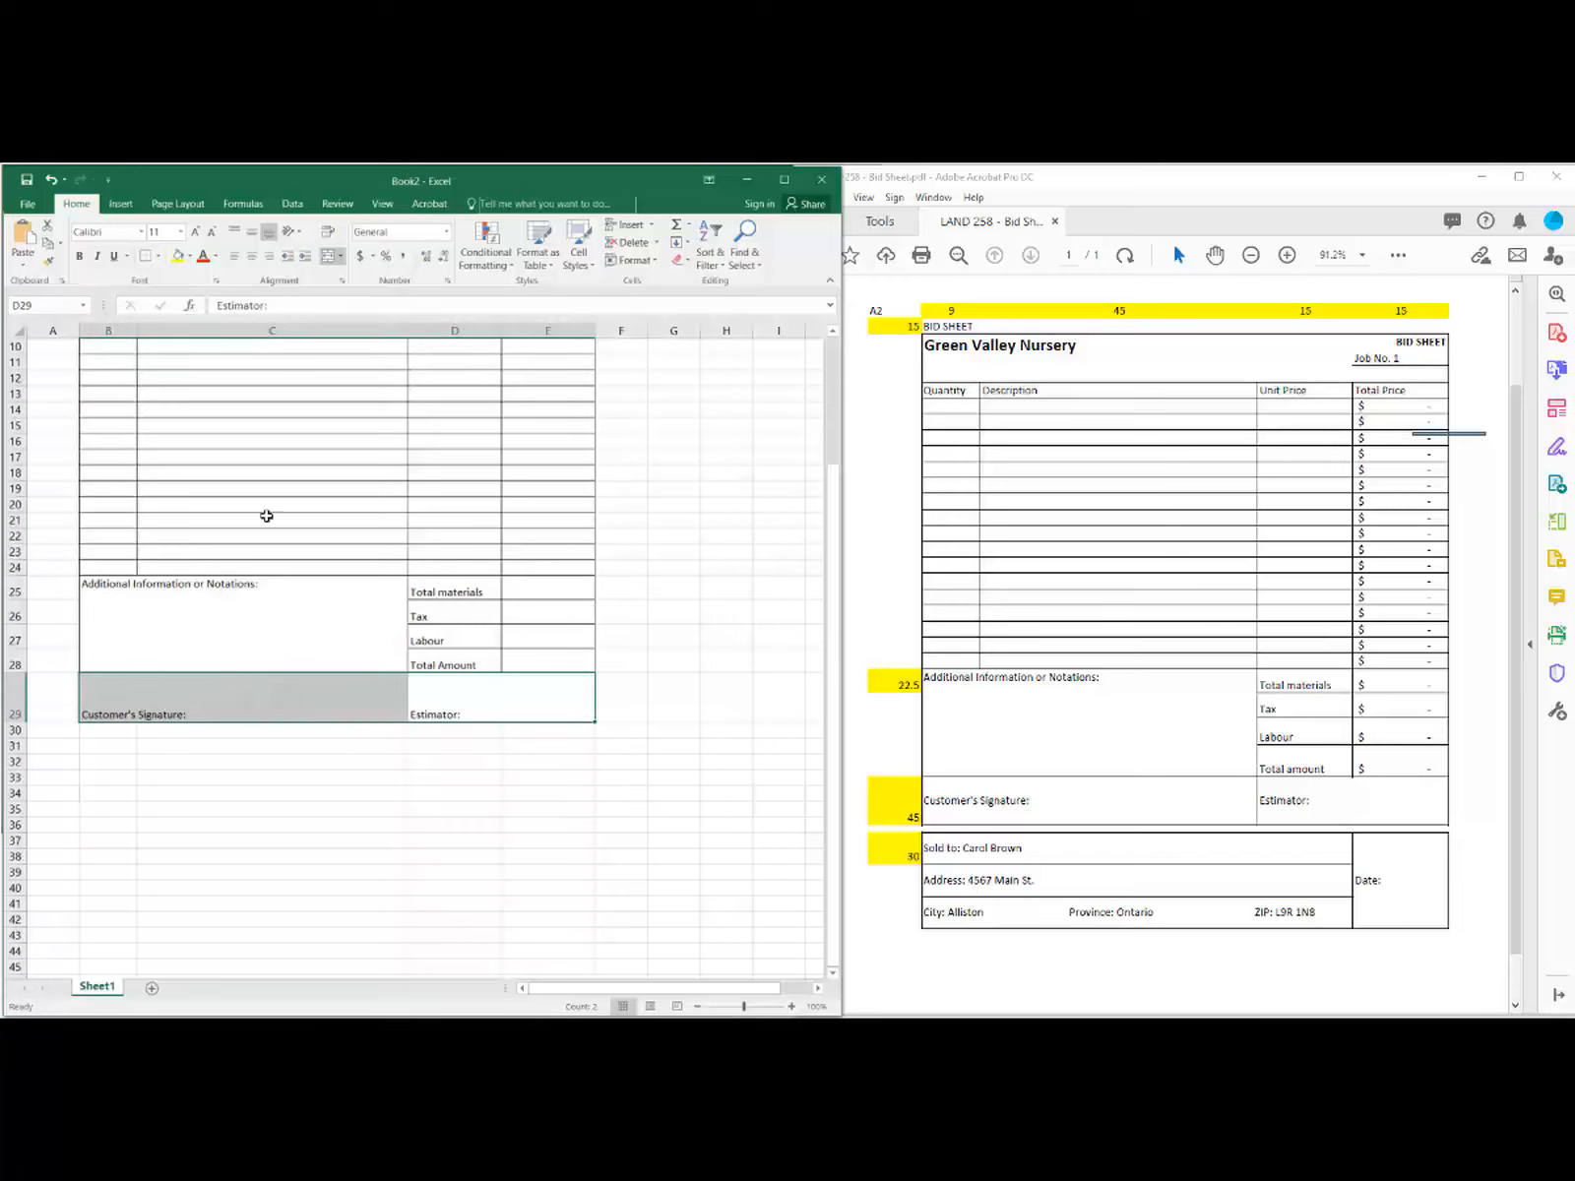
{"action": "left_click", "coordinate": [238, 259]}
{"action": "left_click", "coordinate": [254, 237]}
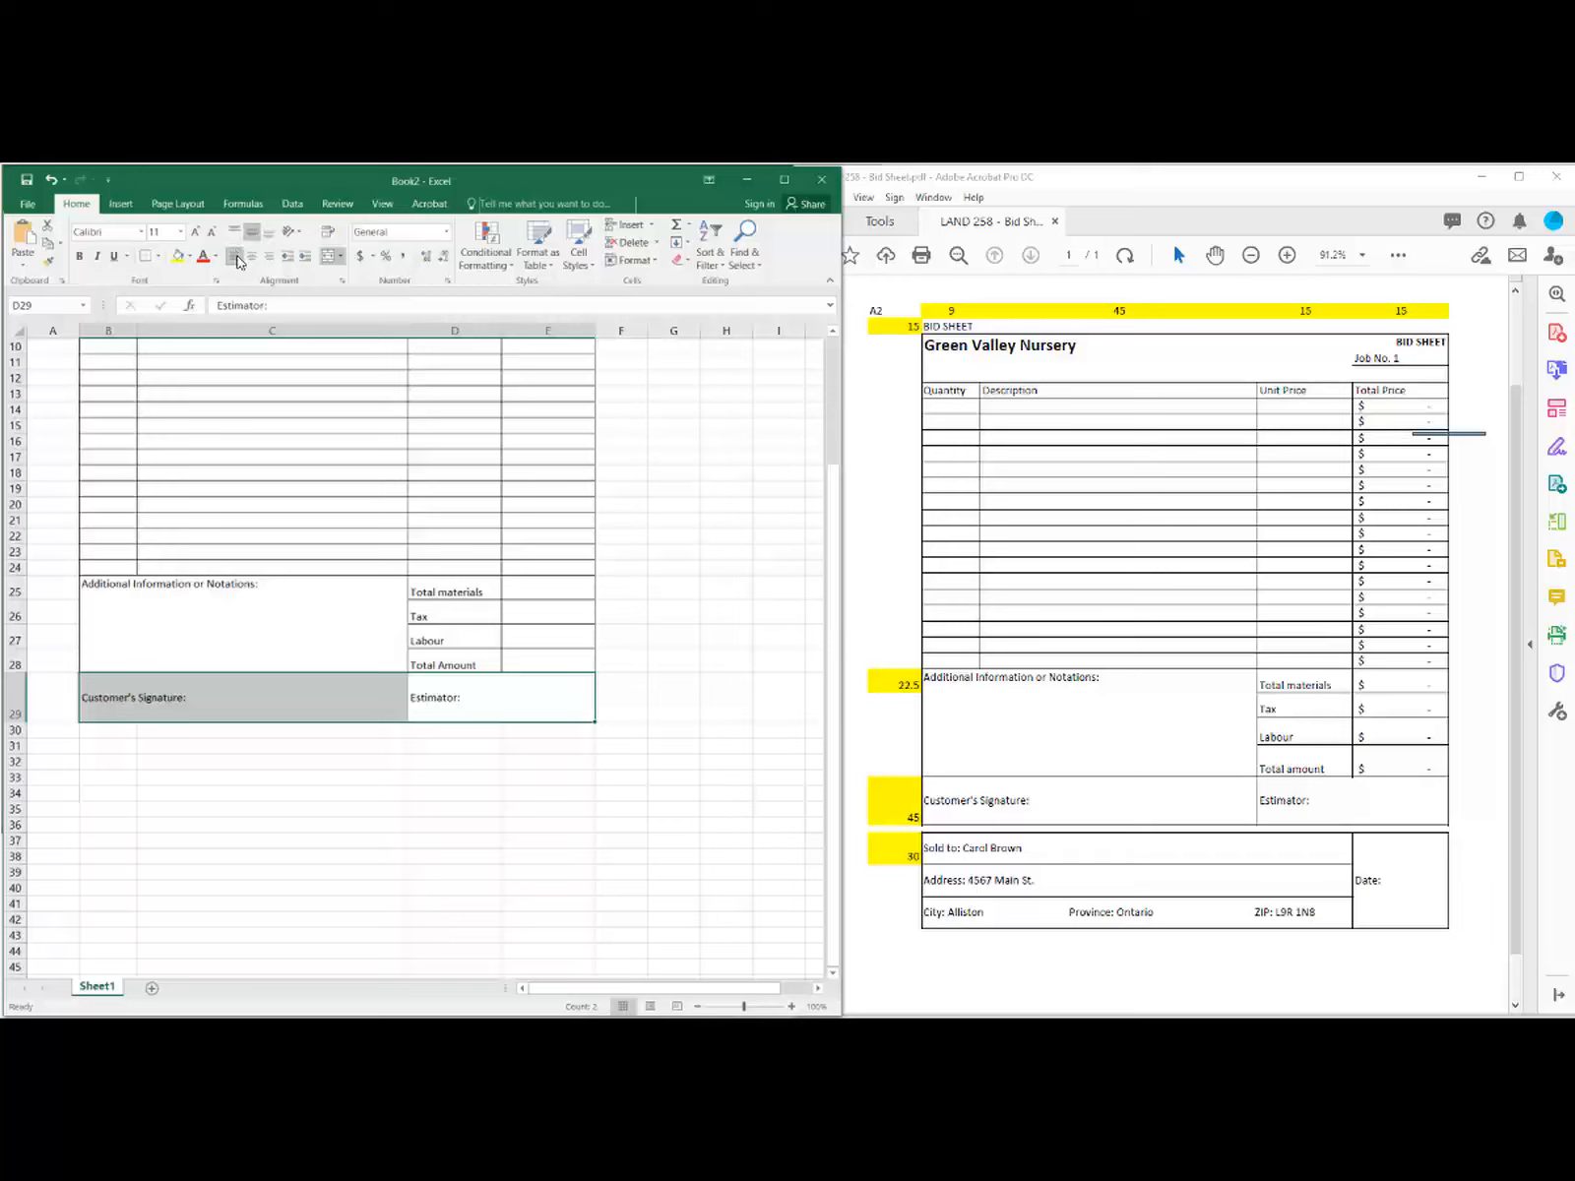
{"action": "left_click", "coordinate": [237, 260]}
{"action": "left_click", "coordinate": [332, 745]}
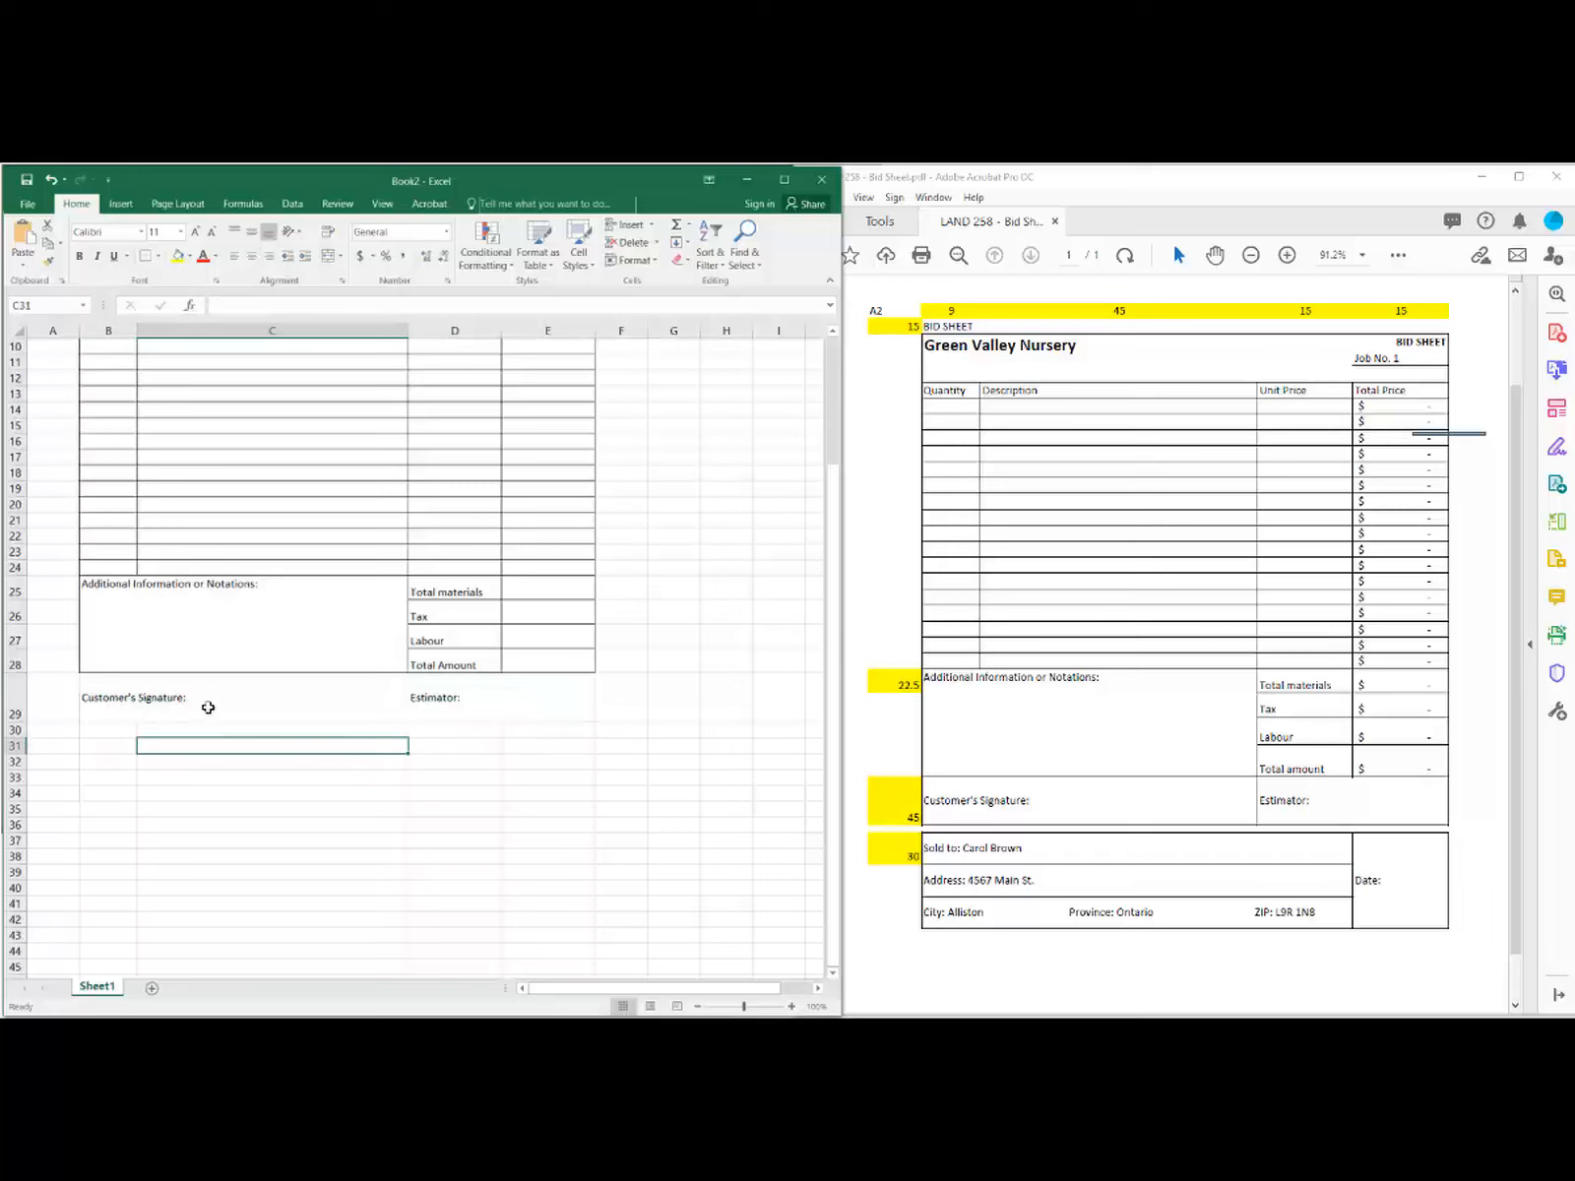
Step: Apply all borders to the signature and estimator cells B29 through E29
{"action": "left_click_drag", "start_coordinate": [502, 700], "coordinate": [292, 699]}
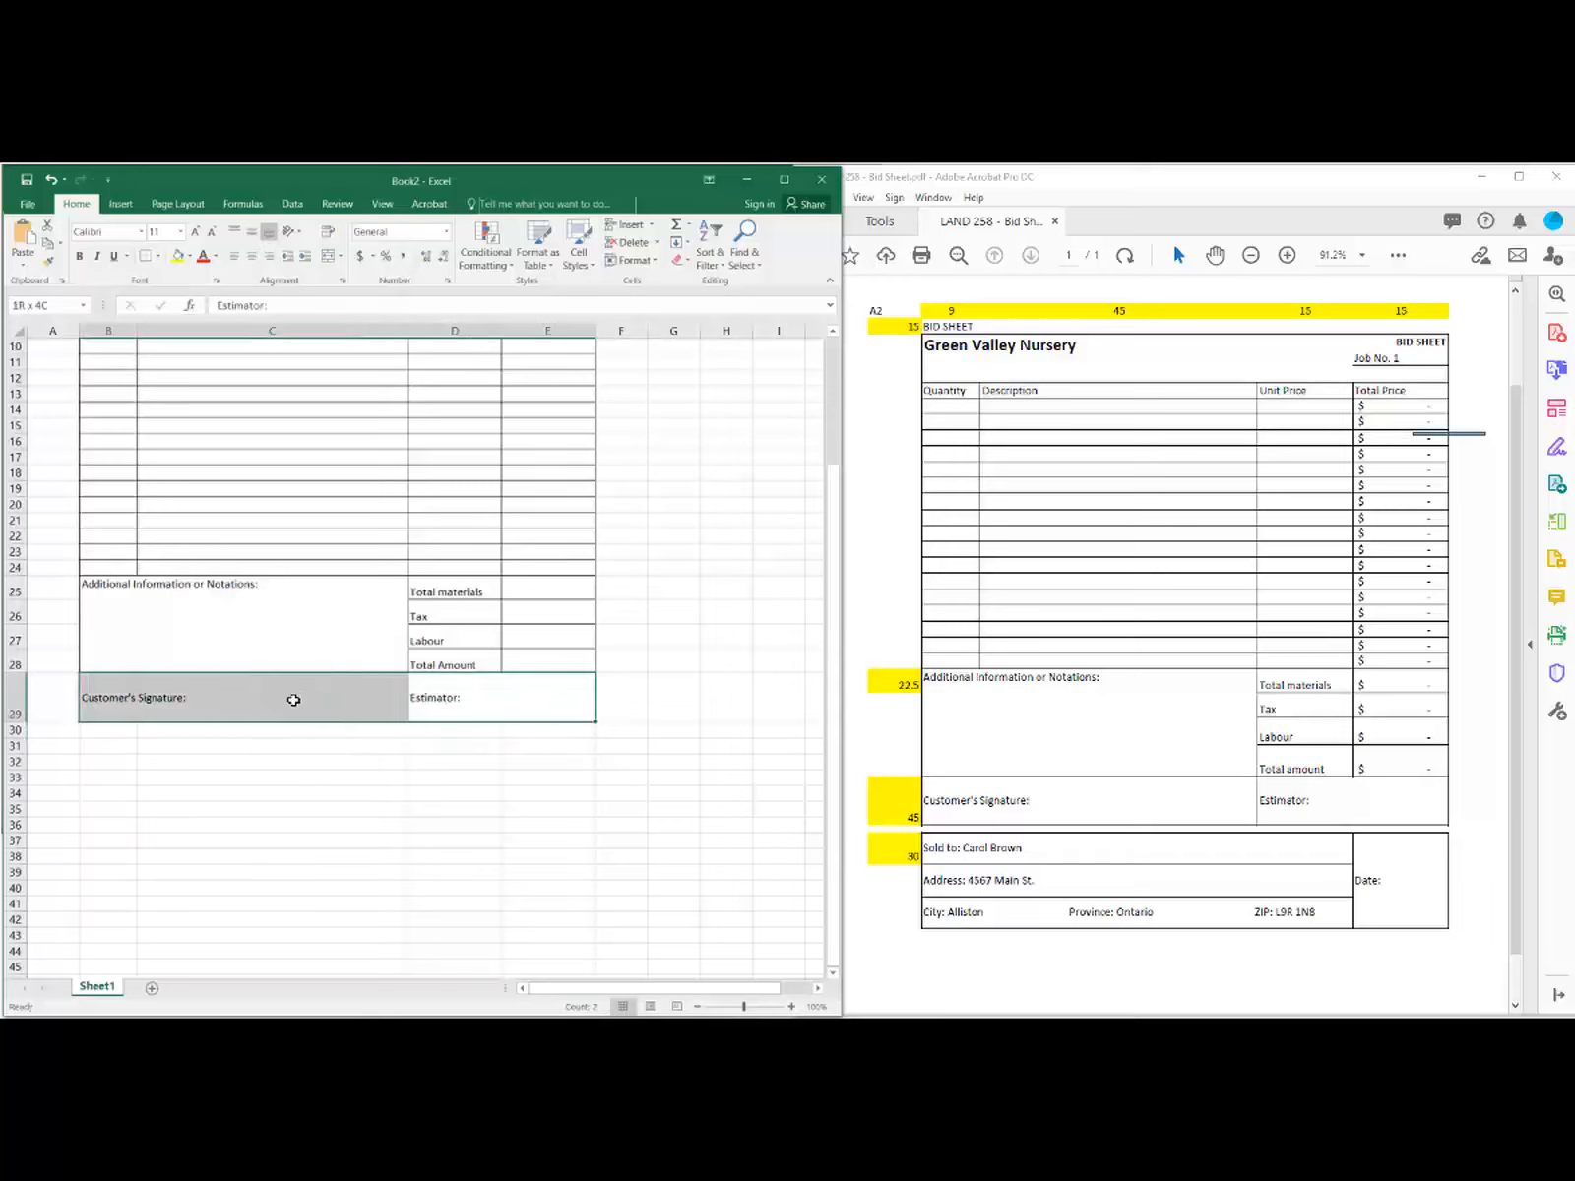
{"action": "left_click", "coordinate": [159, 256]}
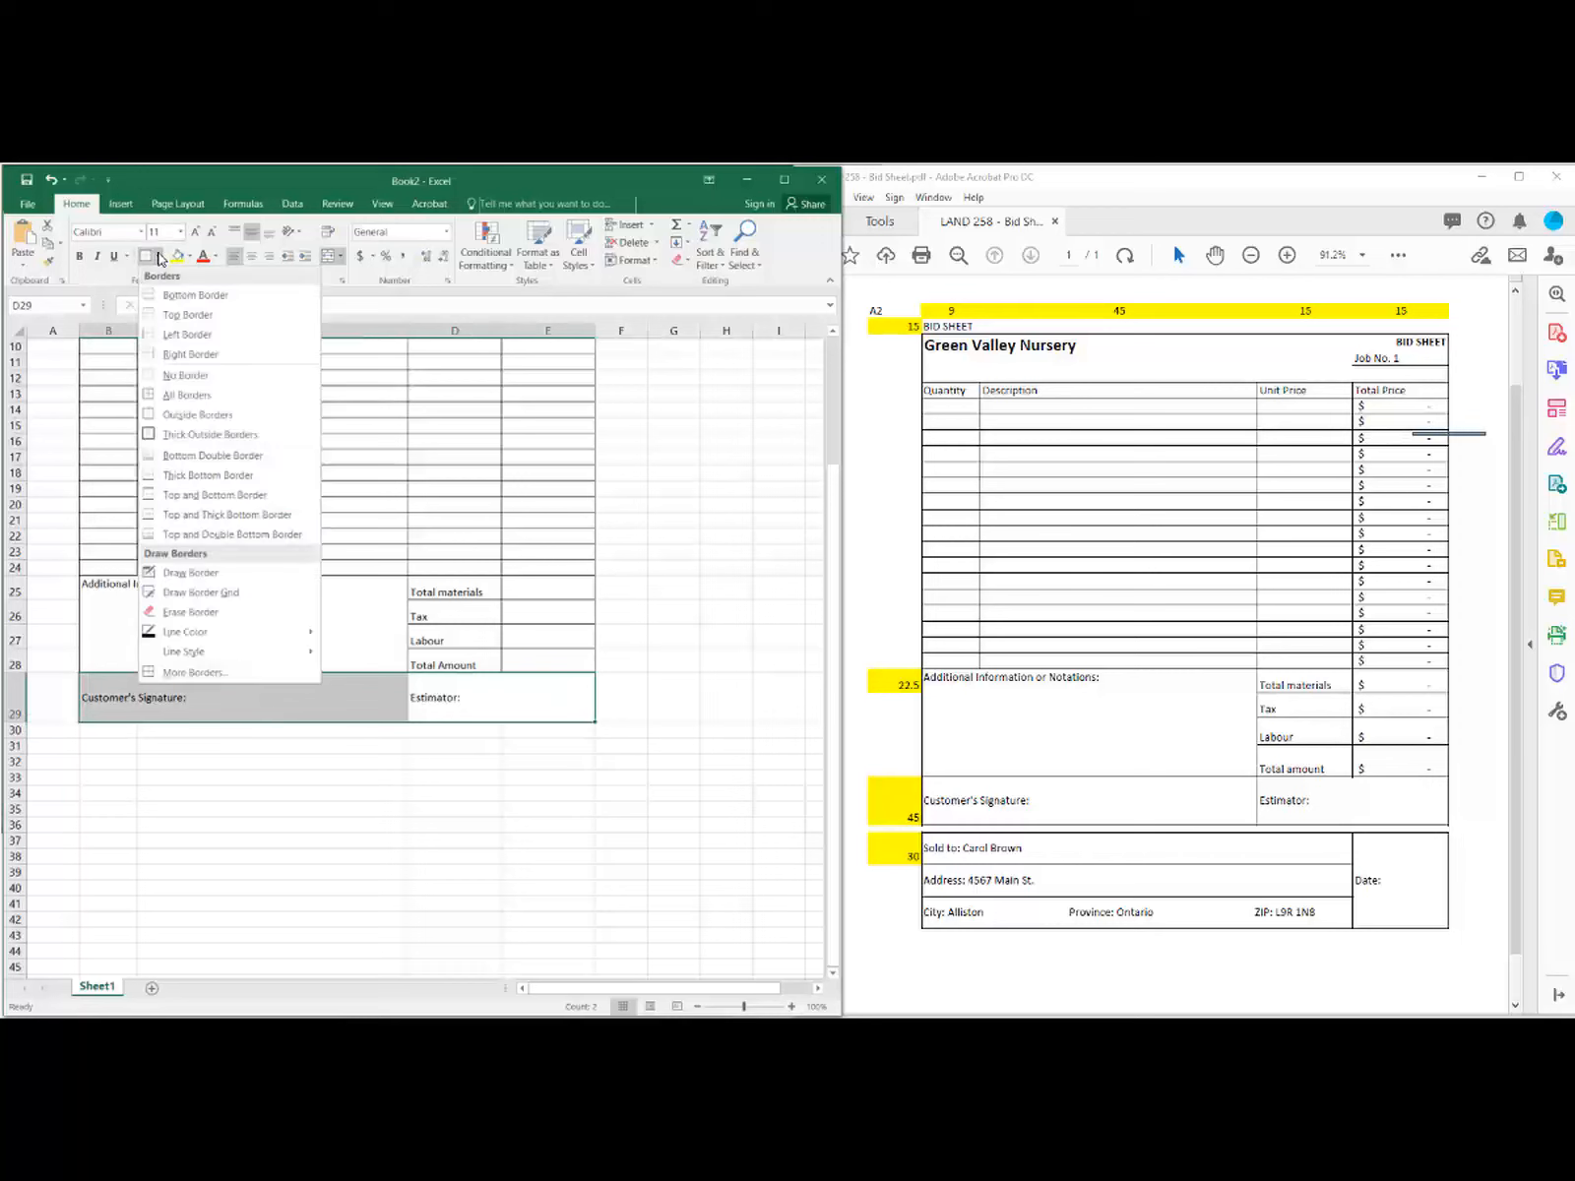
{"action": "left_click", "coordinate": [187, 397]}
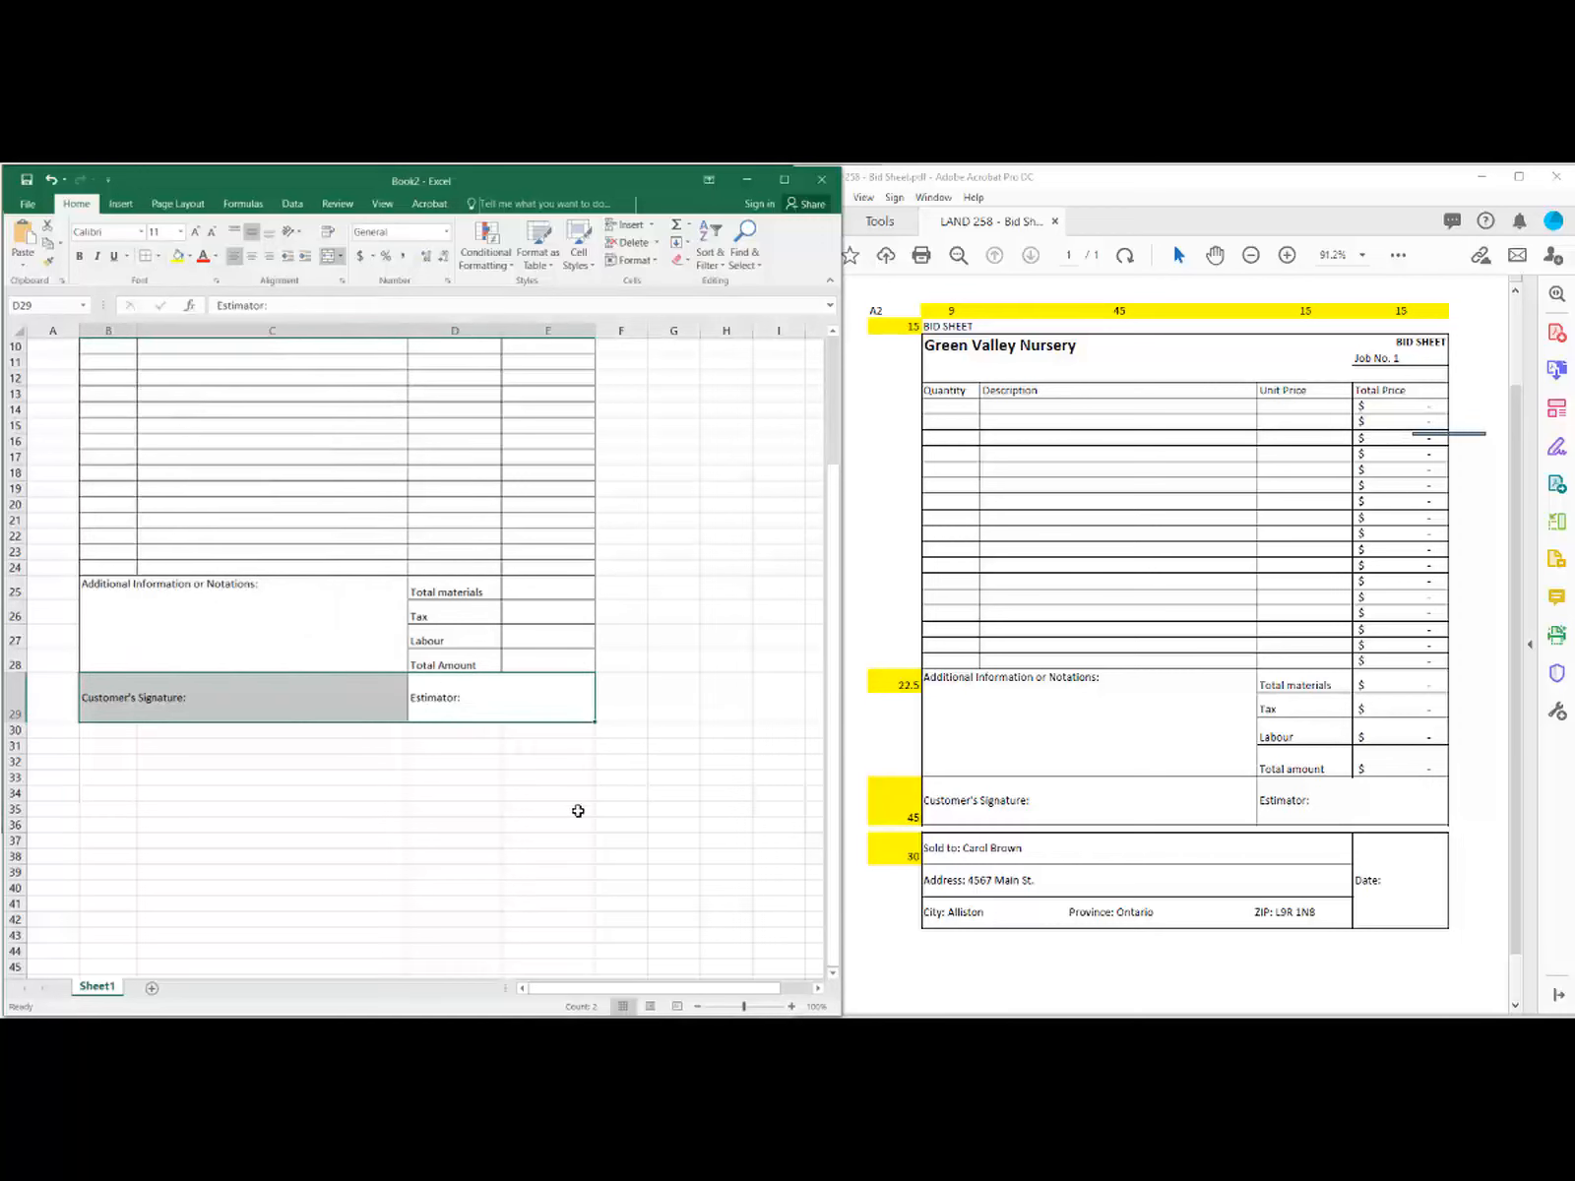
{"action": "left_click", "coordinate": [325, 729]}
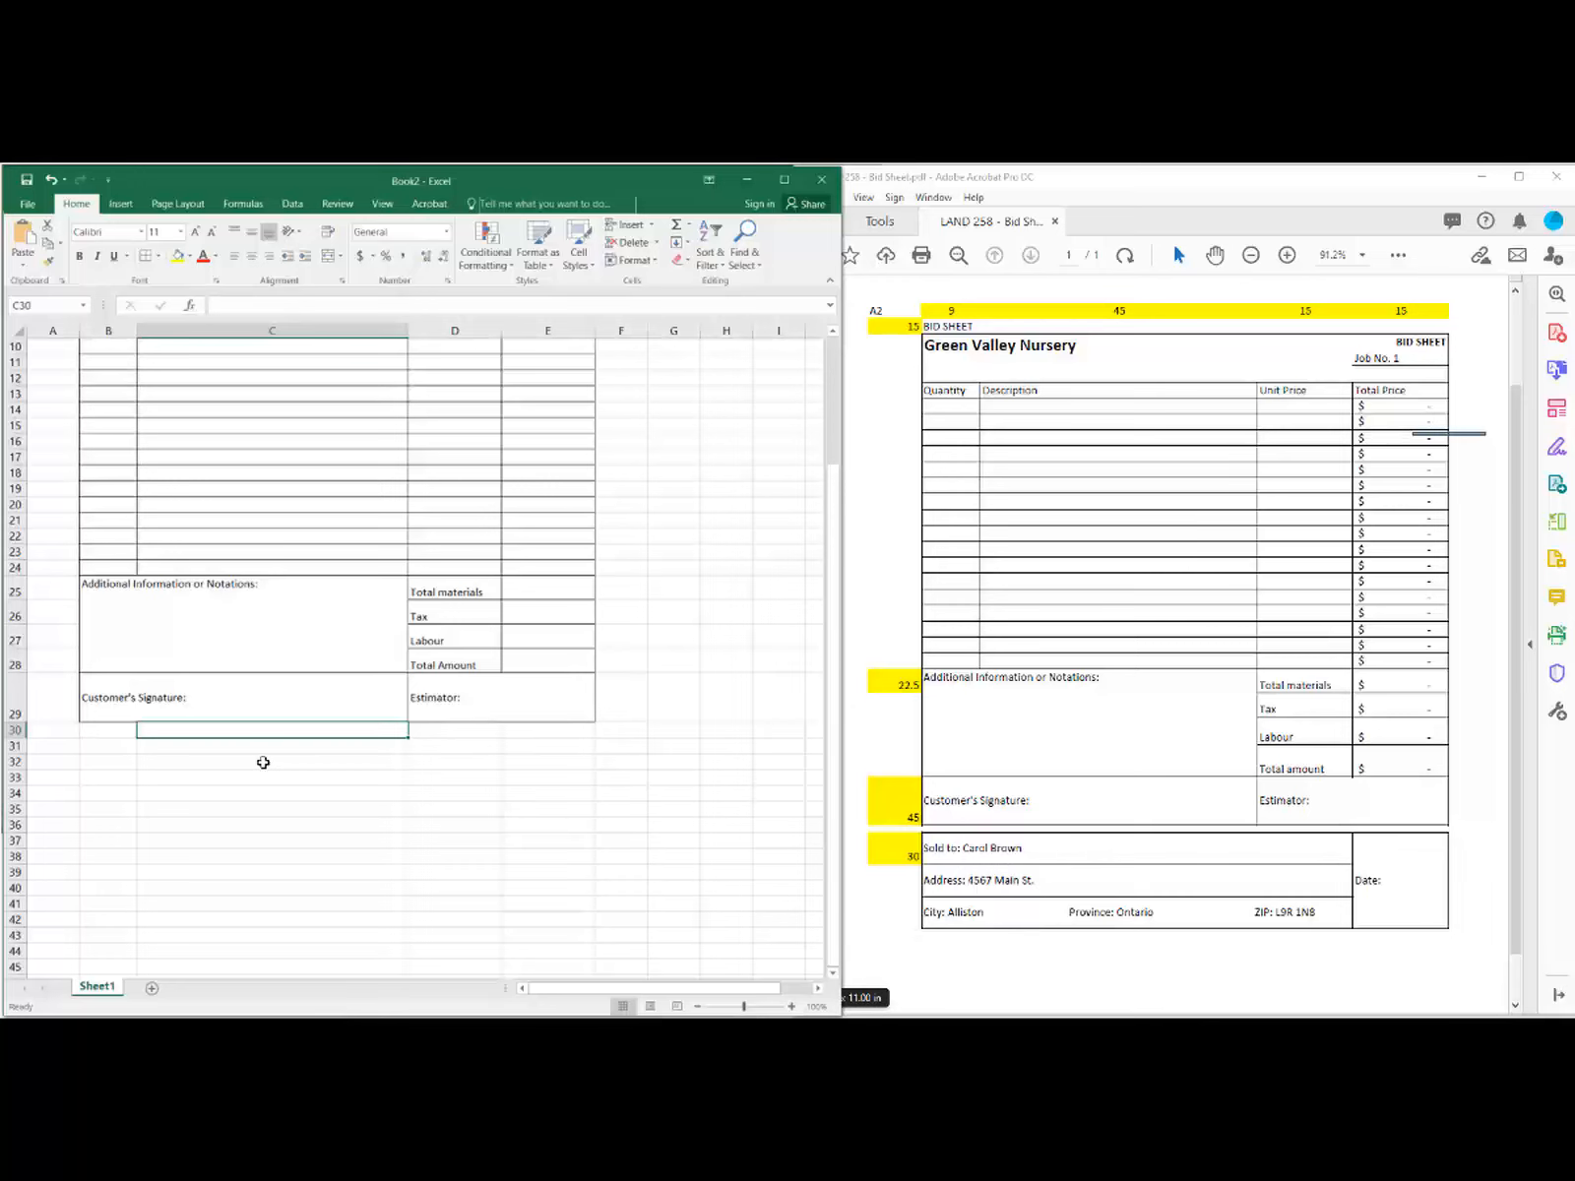
Step: Set the height of rows 31 through 33 to 30
{"action": "left_click_drag", "start_coordinate": [16, 746], "coordinate": [19, 773]}
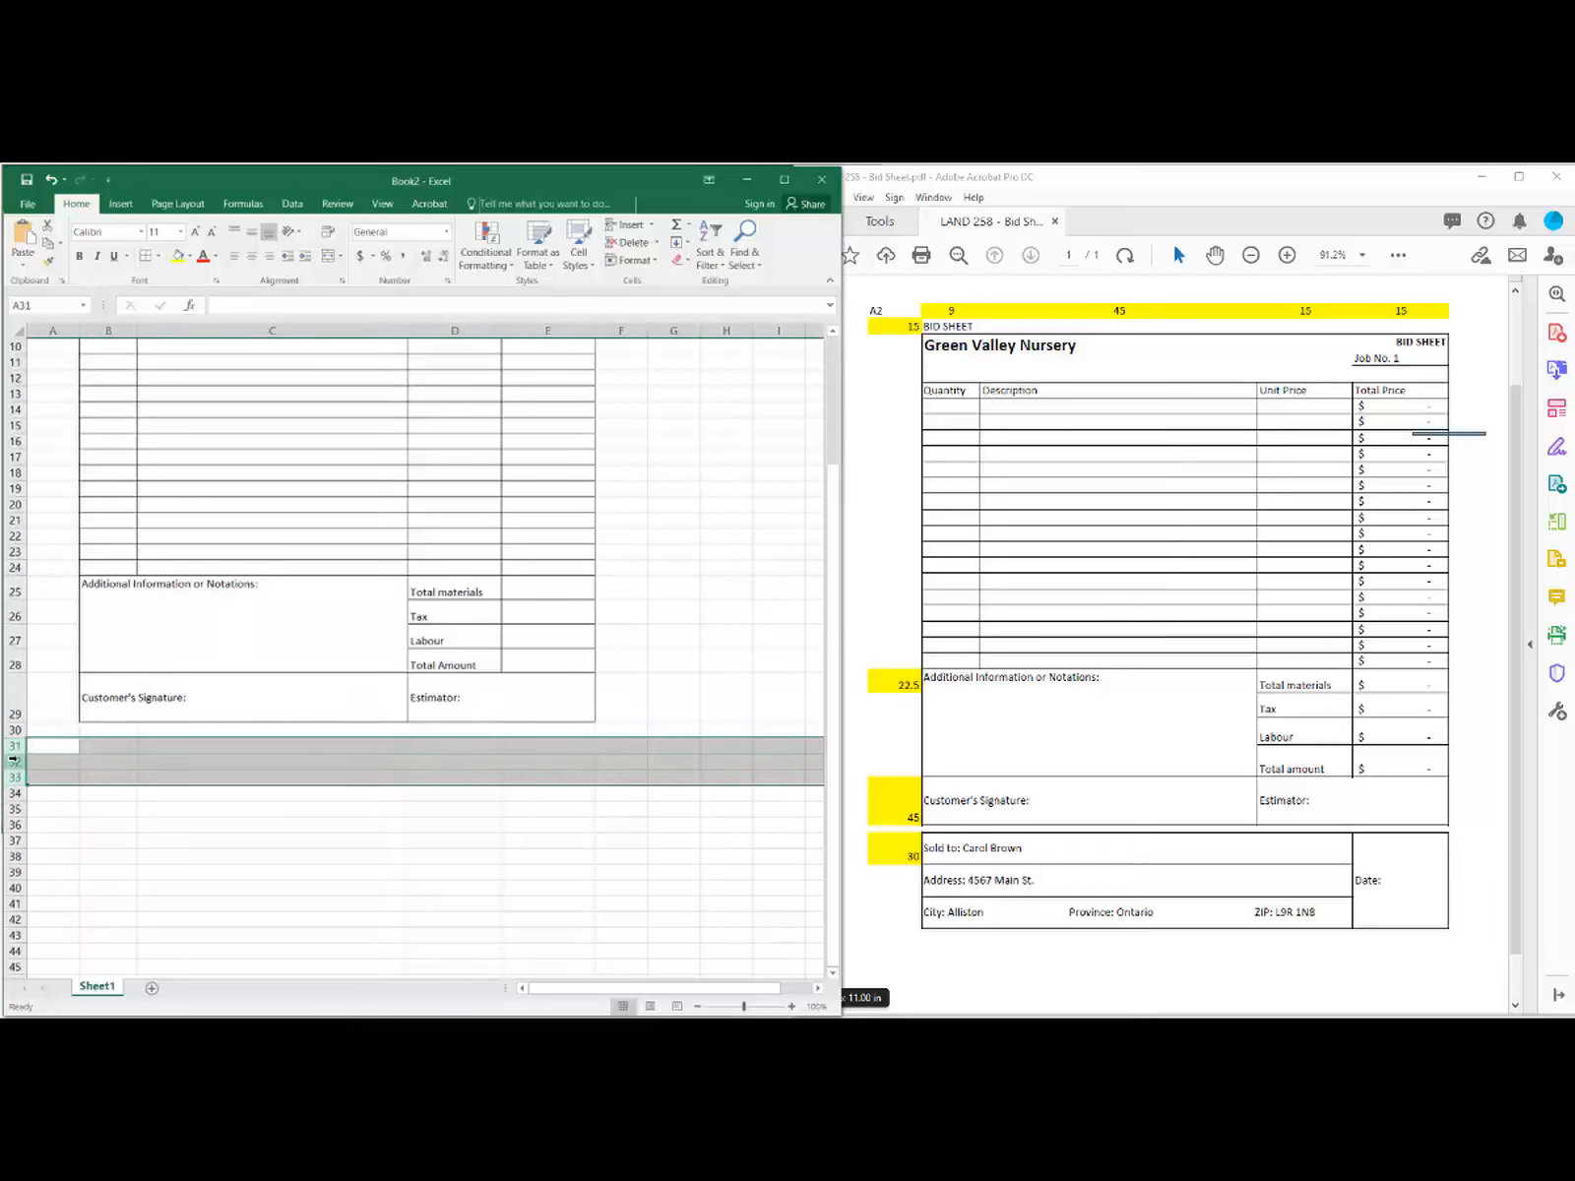
{"action": "right_click", "coordinate": [16, 761]}
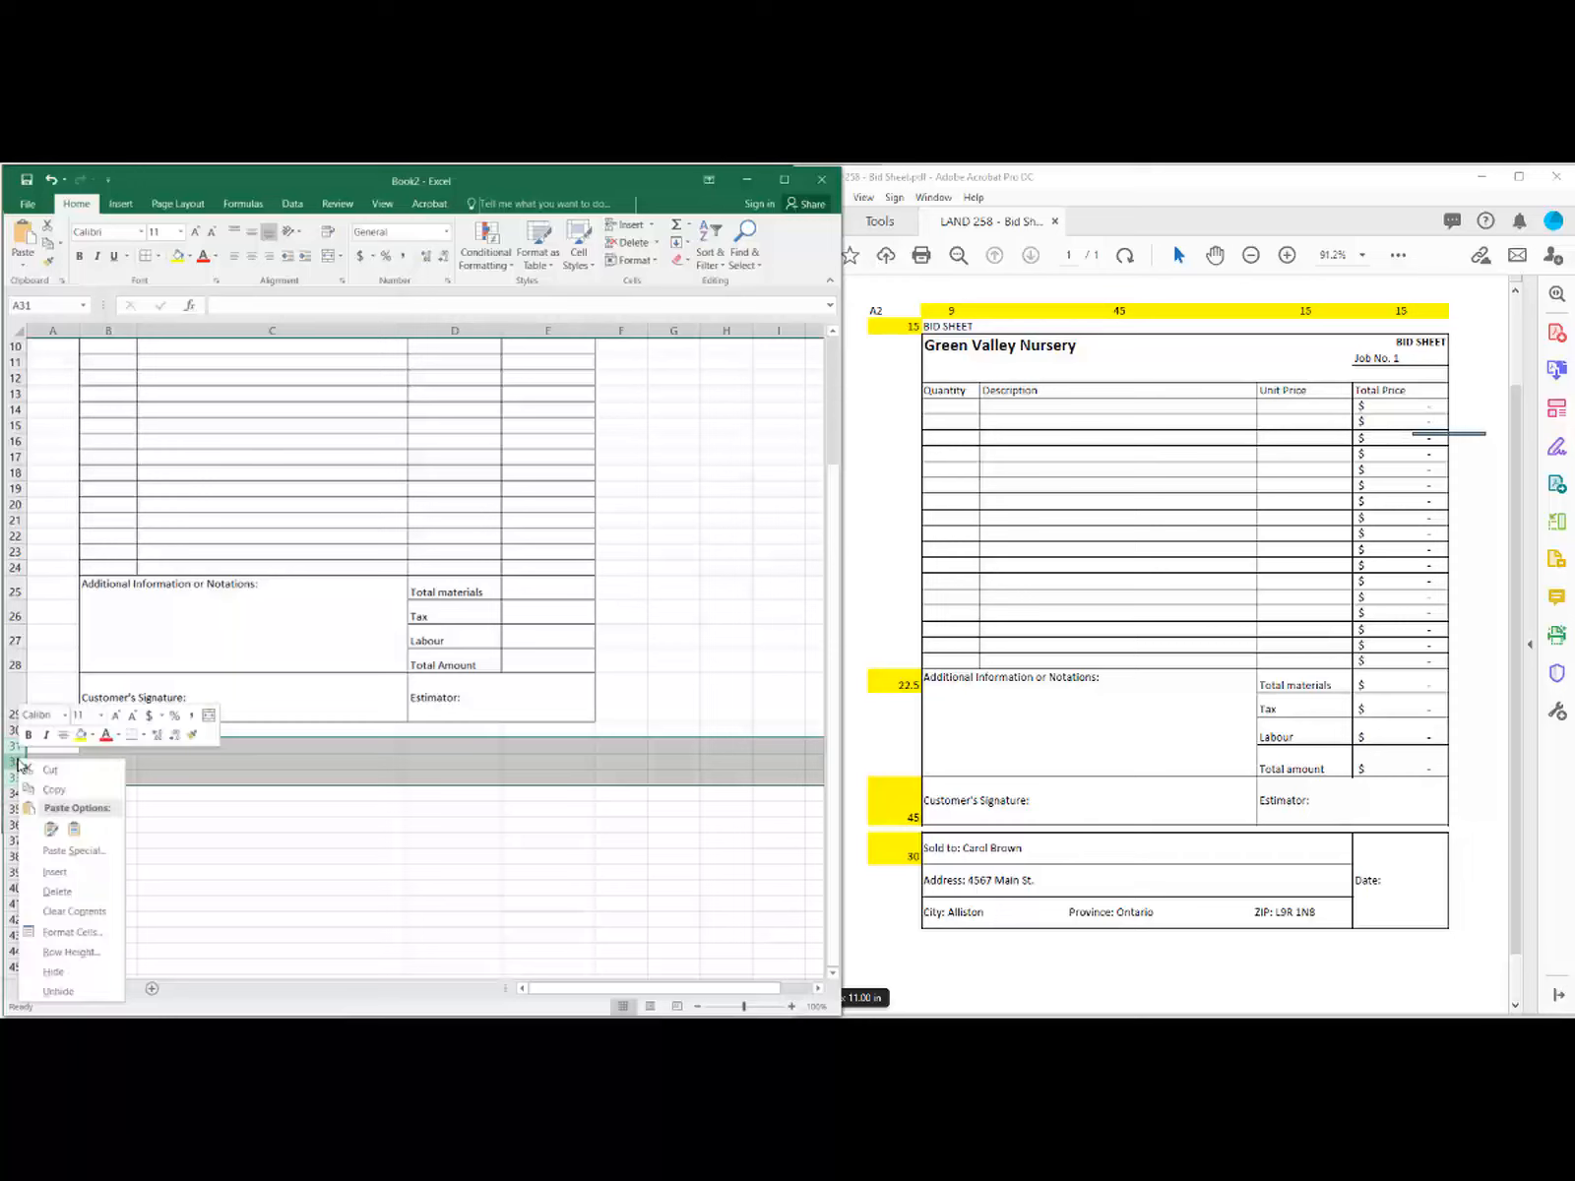
{"action": "left_click", "coordinate": [87, 952]}
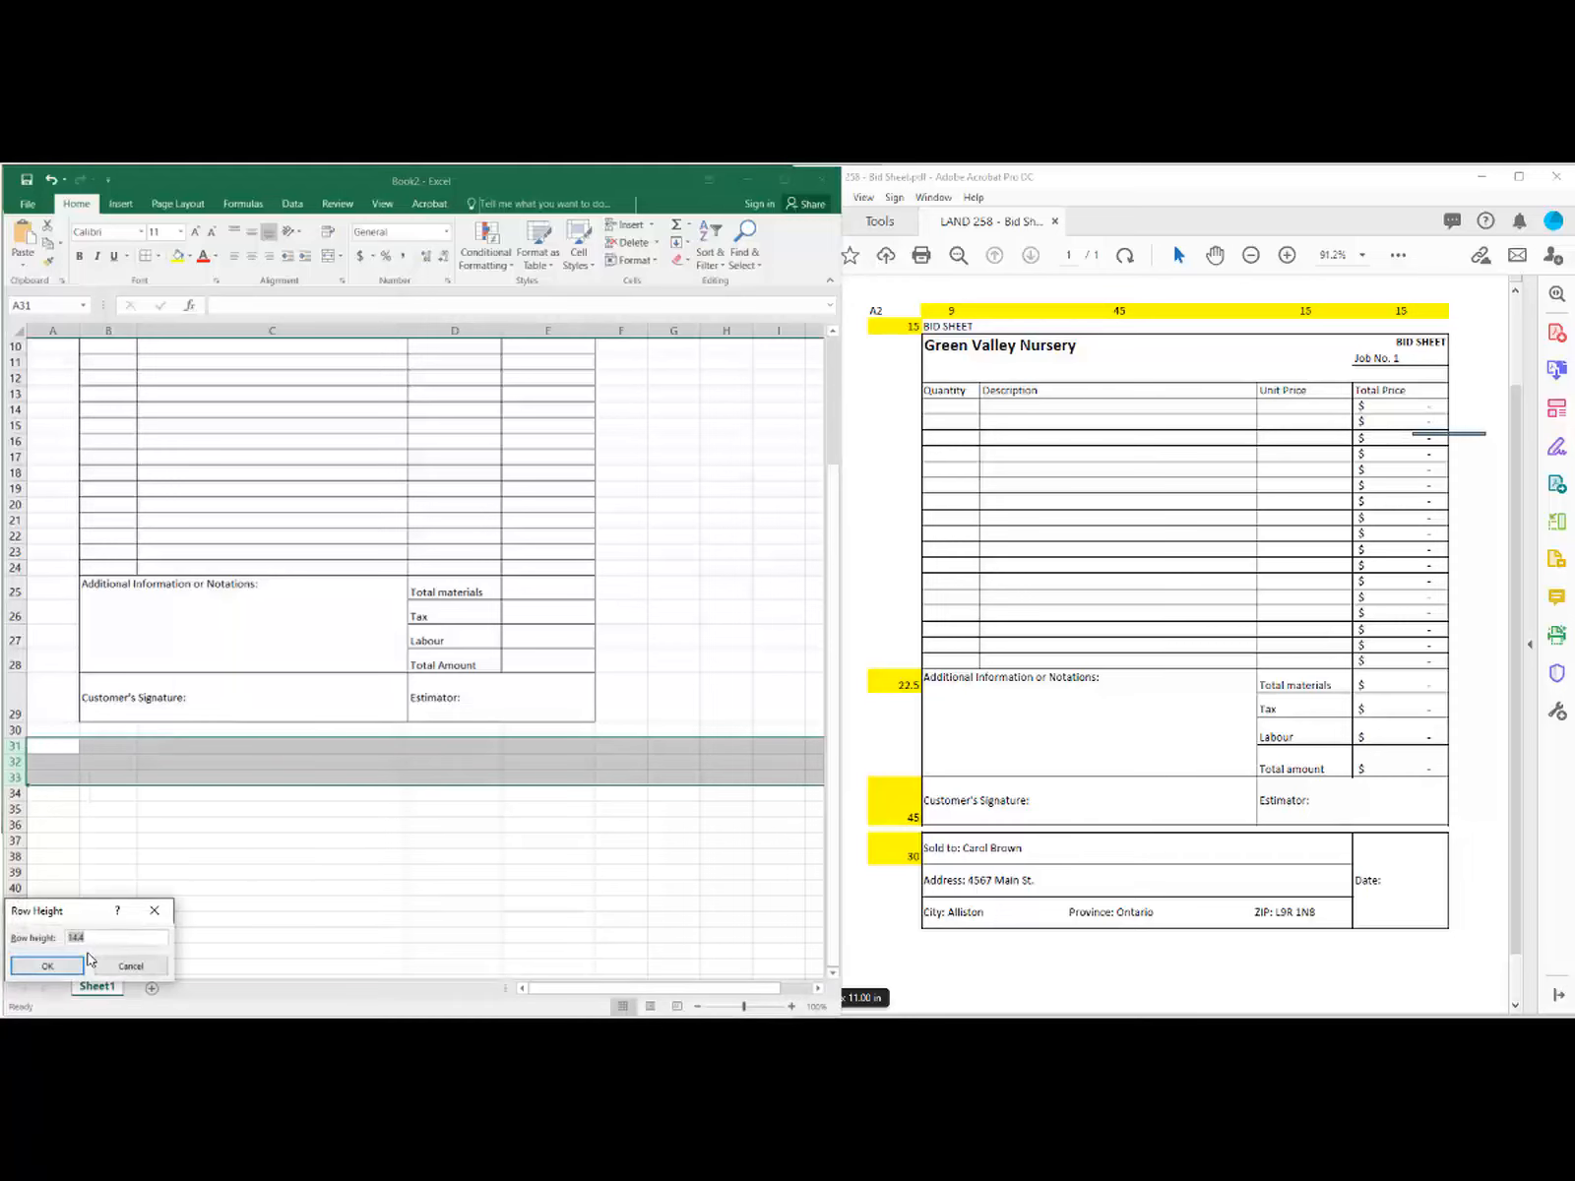
{"action": "type", "text": "30"}
{"action": "left_click", "coordinate": [78, 963]}
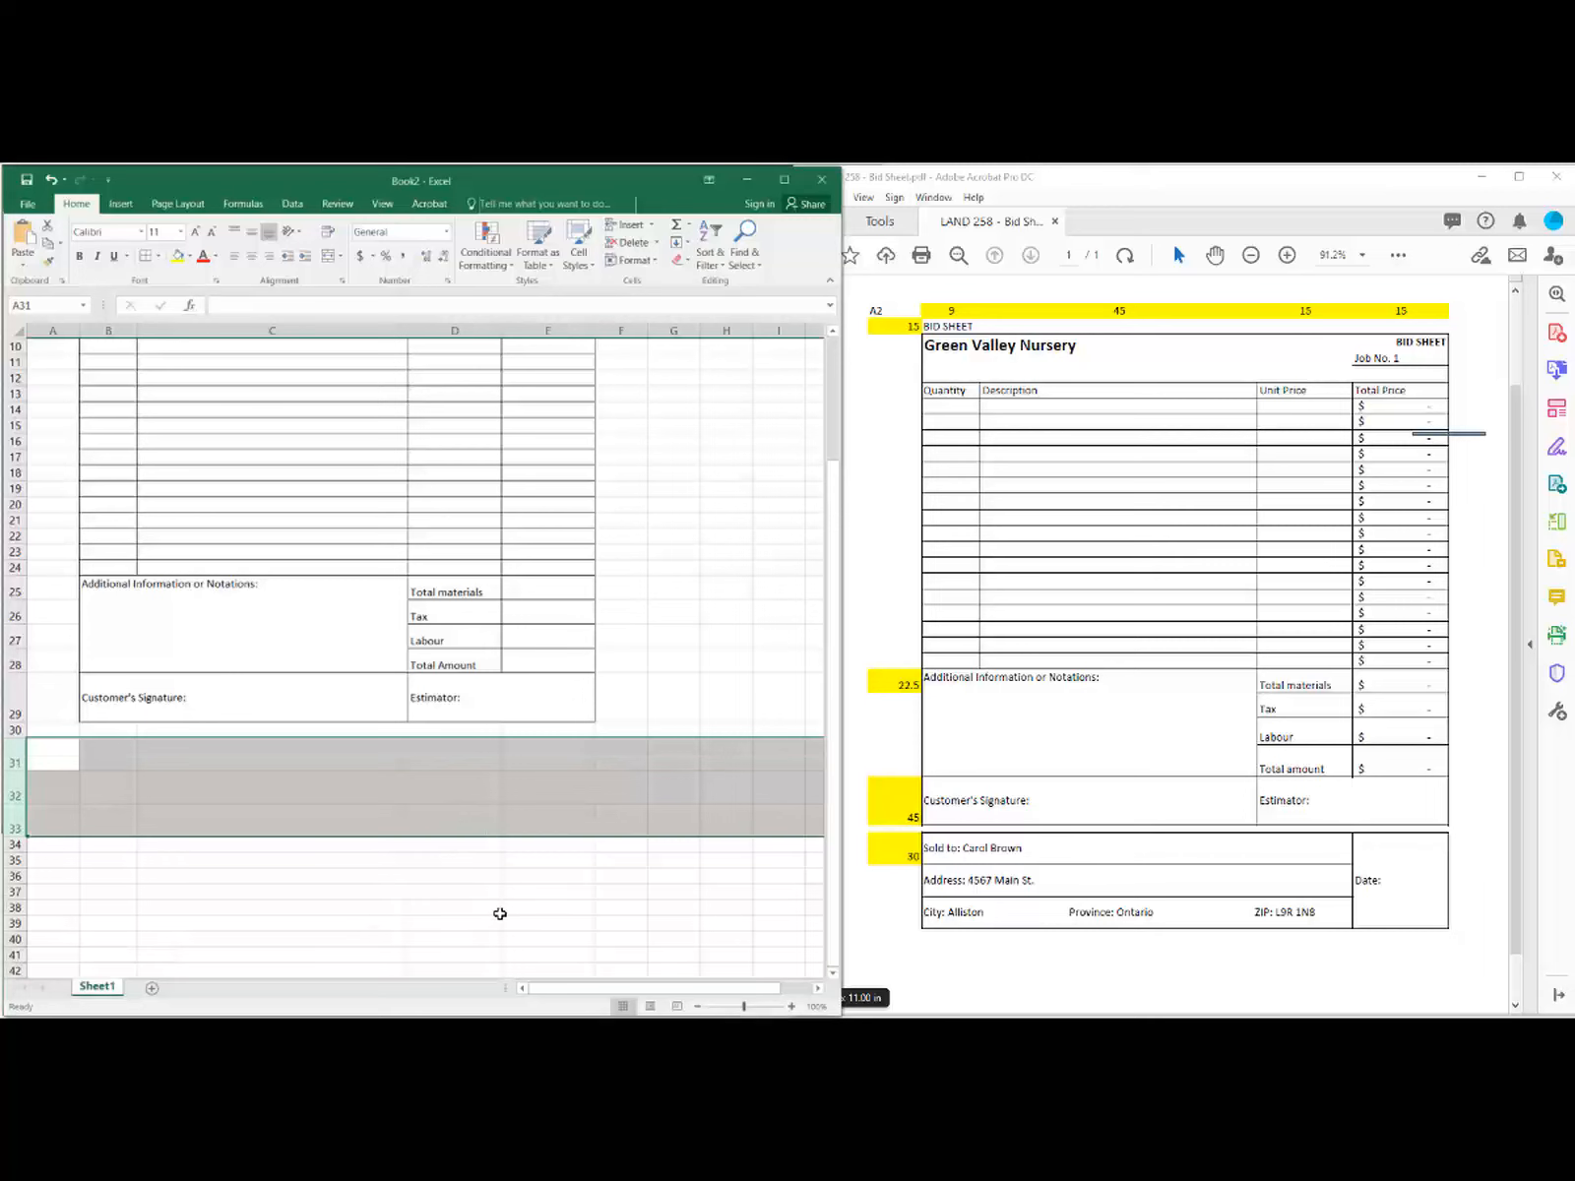
{"action": "left_click", "coordinate": [497, 910]}
Step: Merge cells B31 through D31 and, separately, cells B32 through D32 without centering
{"action": "left_click", "coordinate": [433, 756]}
{"action": "left_click_drag", "start_coordinate": [431, 756], "coordinate": [124, 753]}
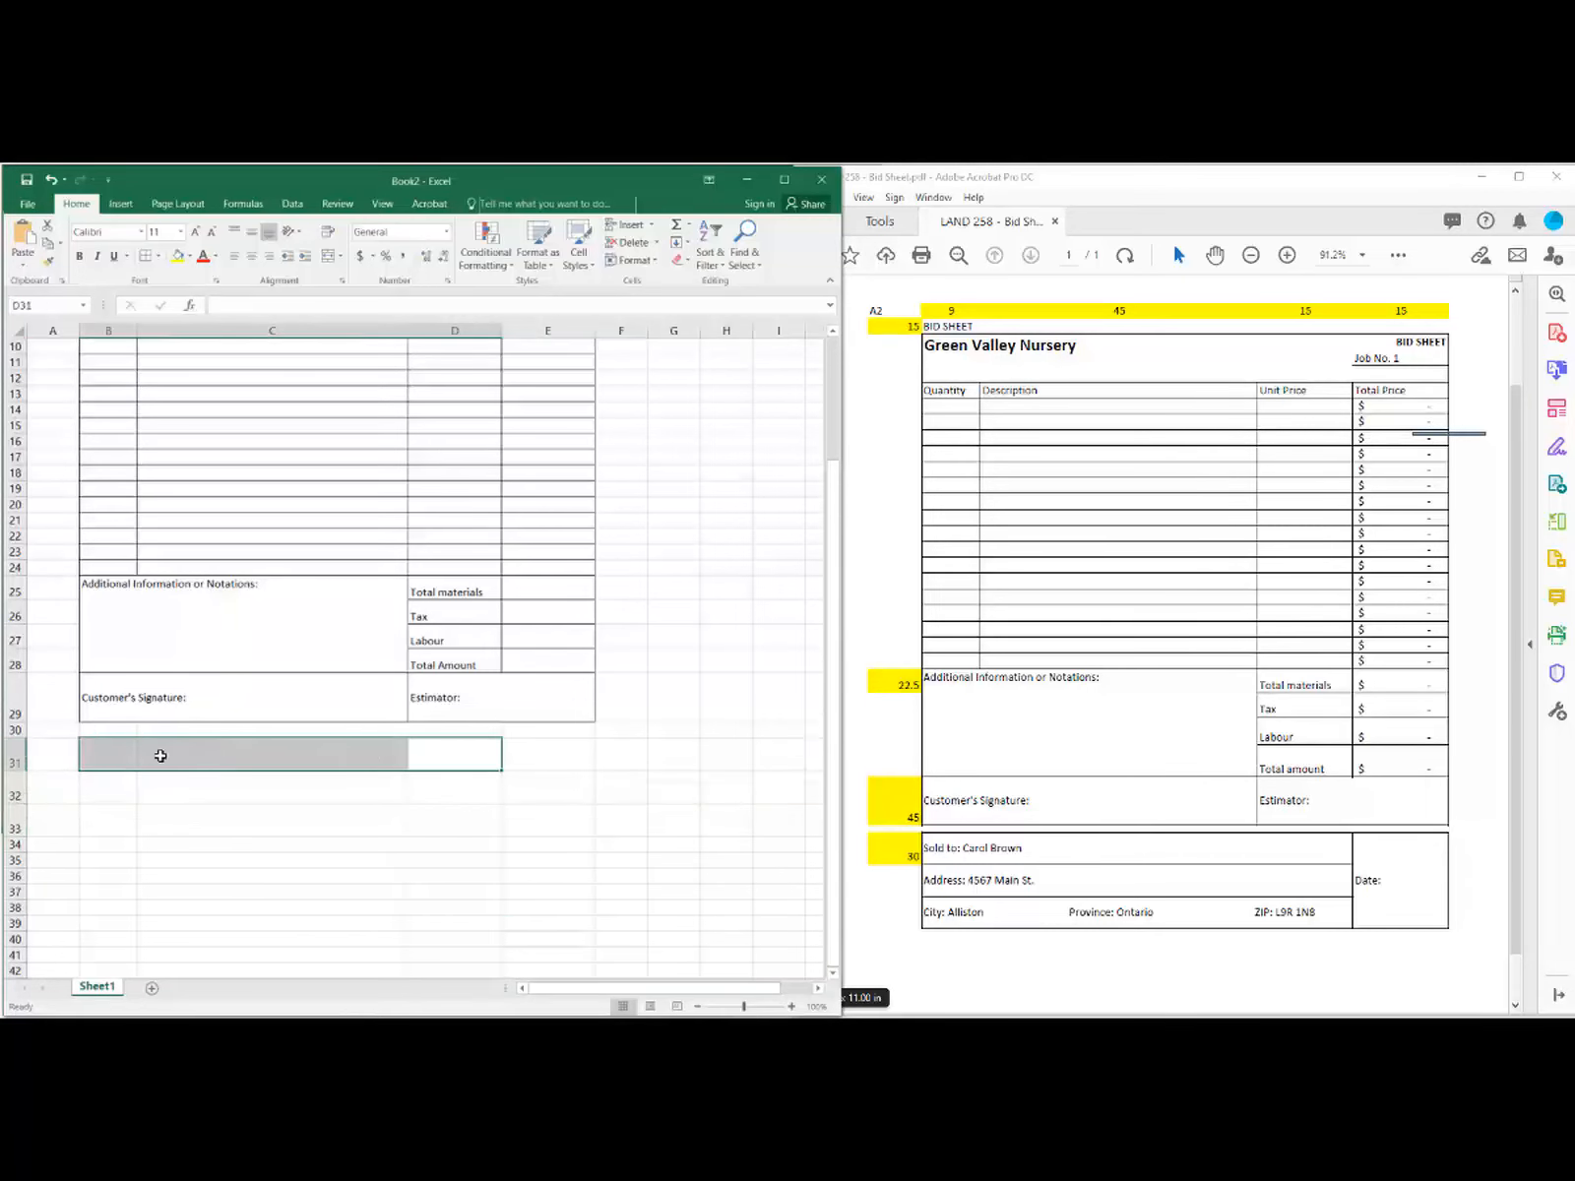
{"action": "left_click", "coordinate": [341, 256]}
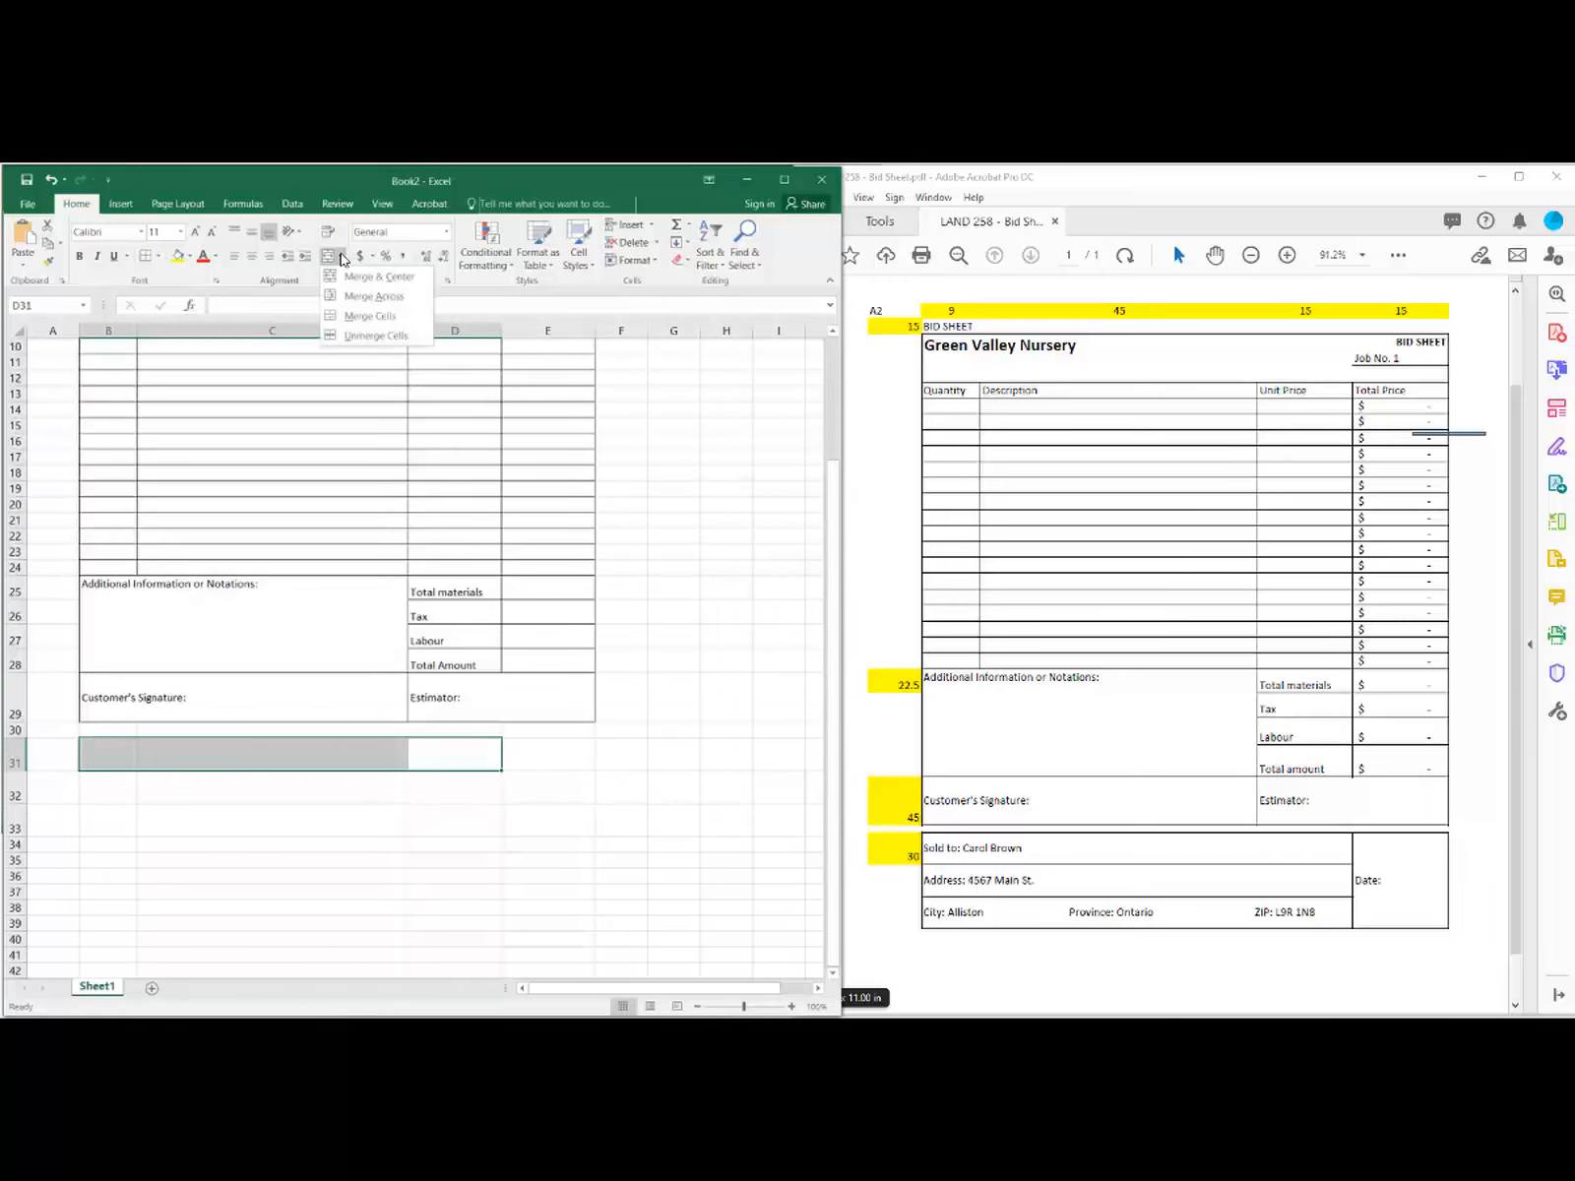
{"action": "left_click", "coordinate": [361, 316]}
{"action": "left_click_drag", "start_coordinate": [466, 788], "coordinate": [116, 786]}
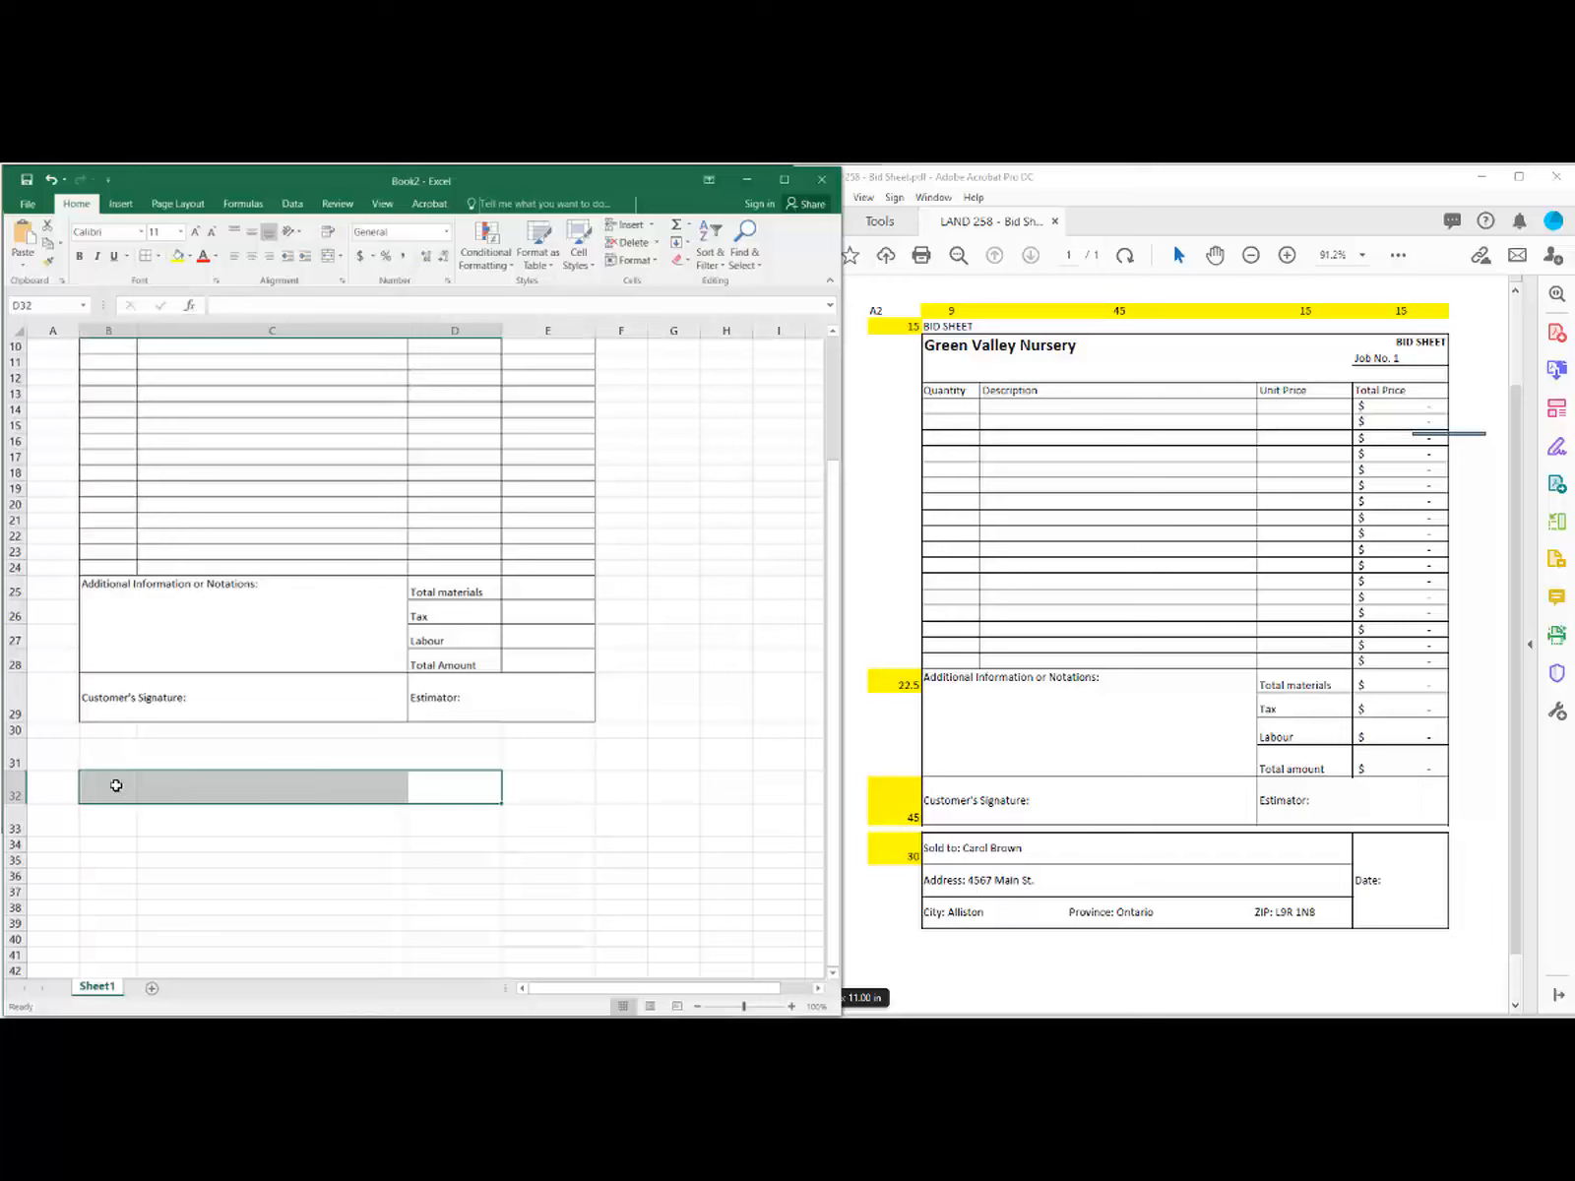
{"action": "left_click", "coordinate": [341, 260]}
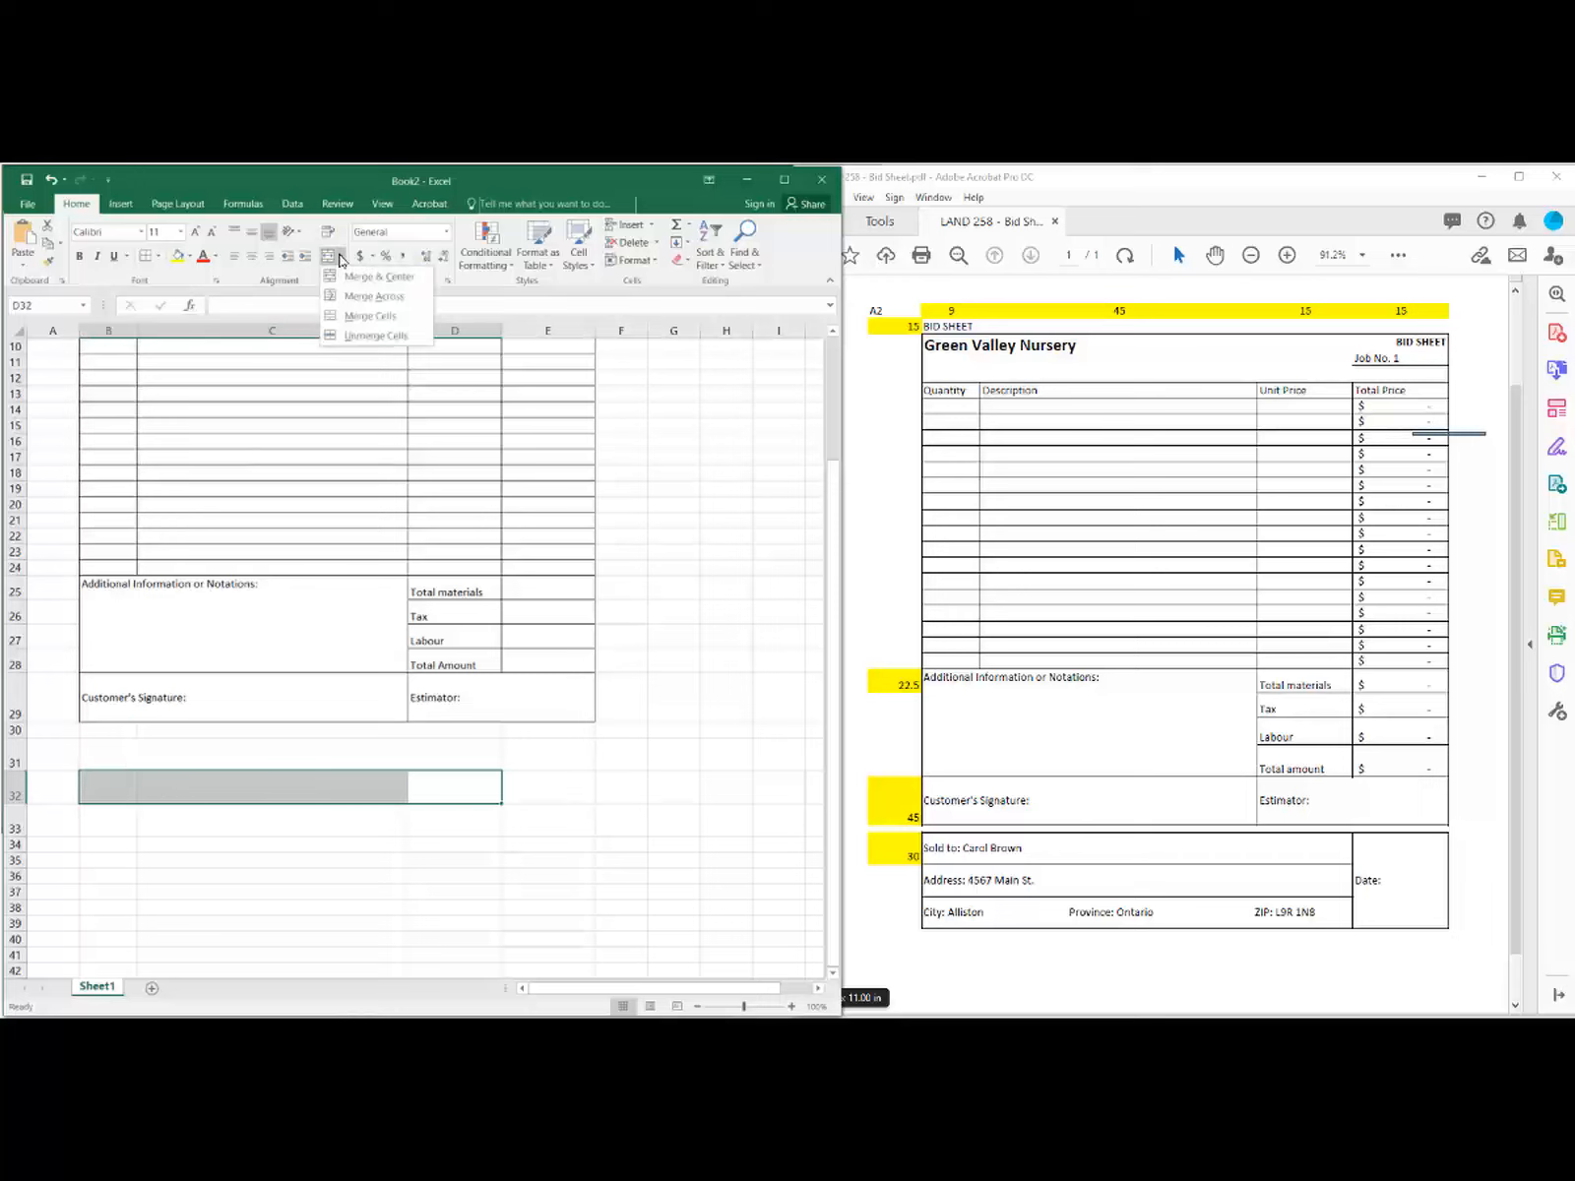
{"action": "left_click", "coordinate": [360, 313]}
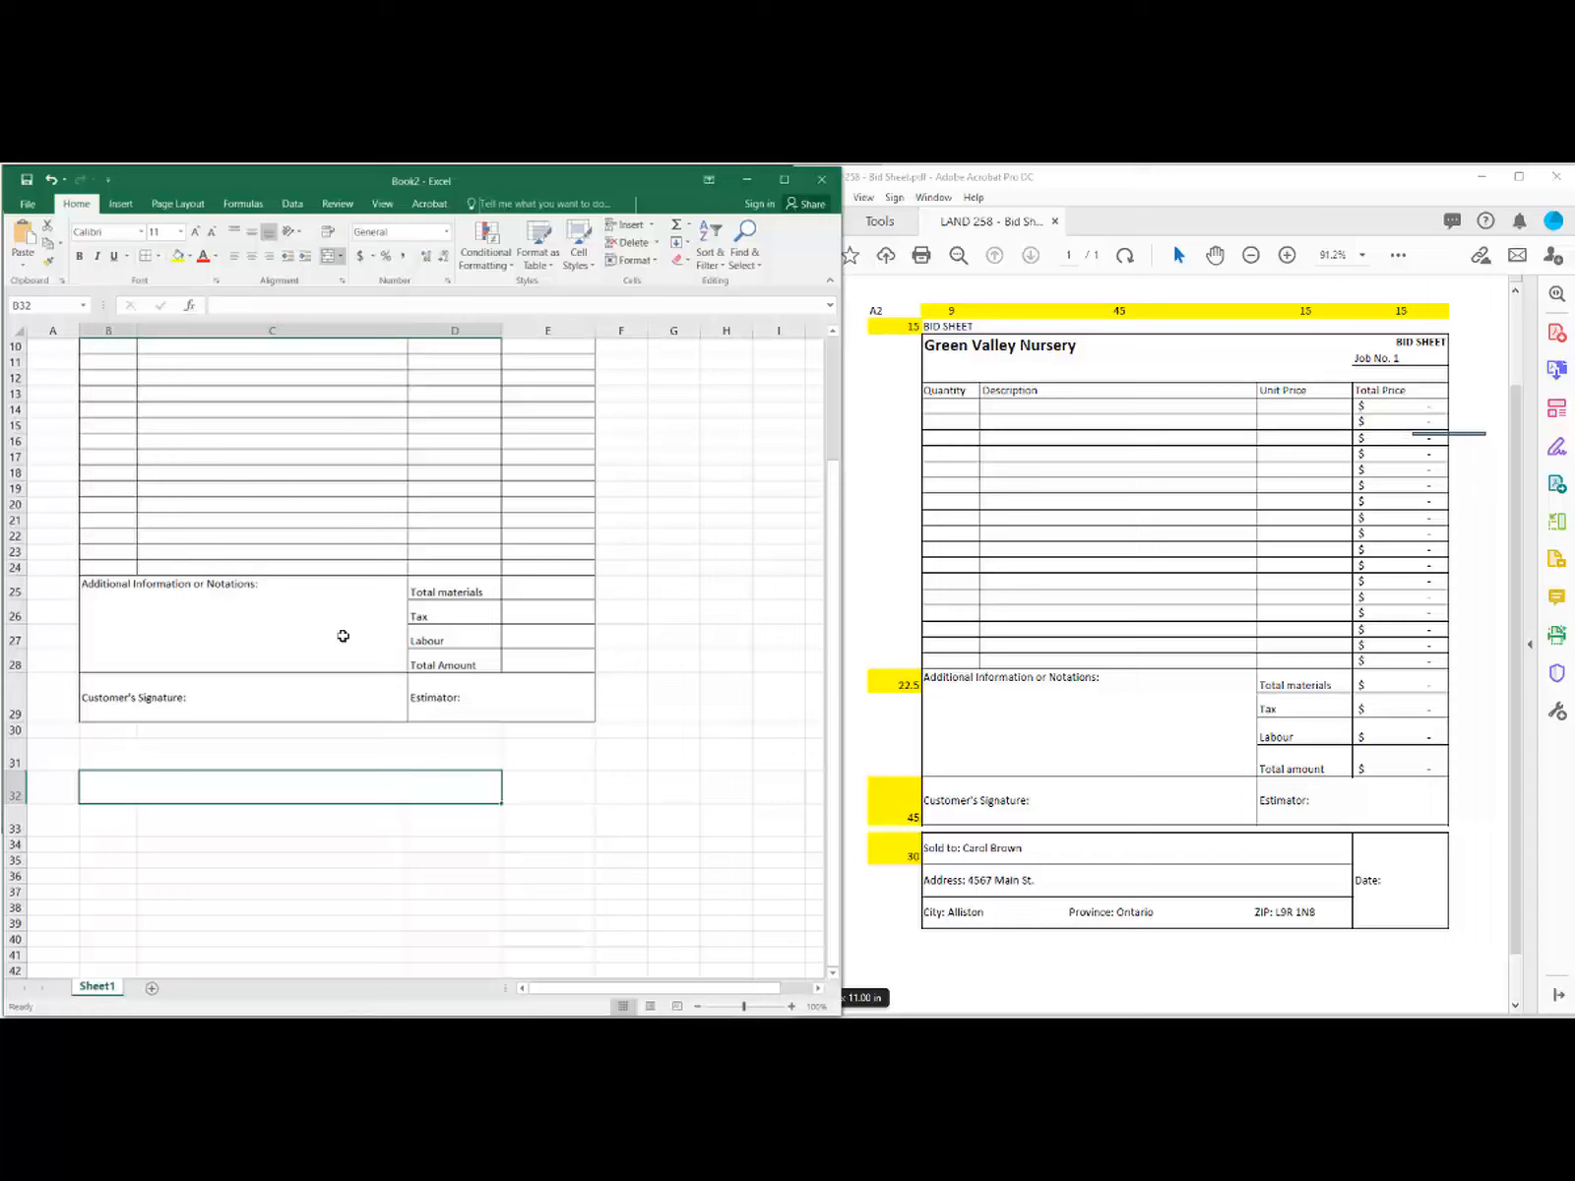
{"action": "left_click", "coordinate": [263, 814]}
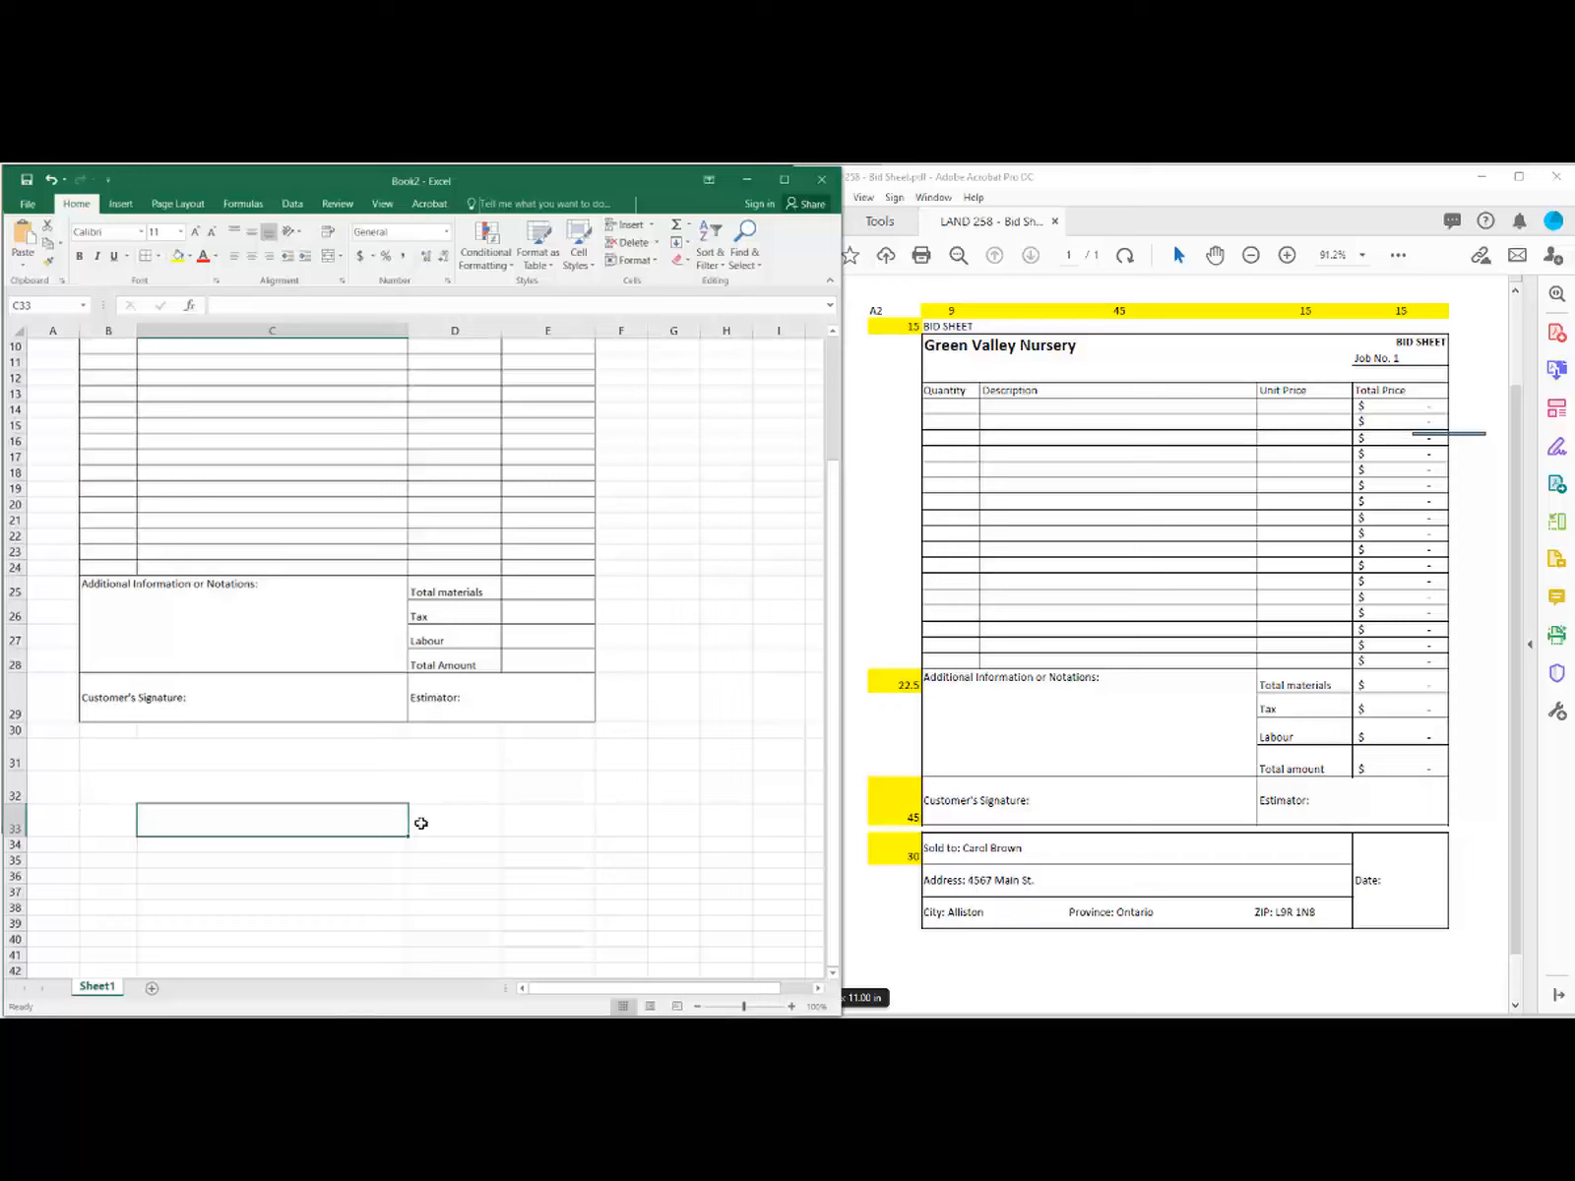
{"action": "left_click", "coordinate": [412, 756]}
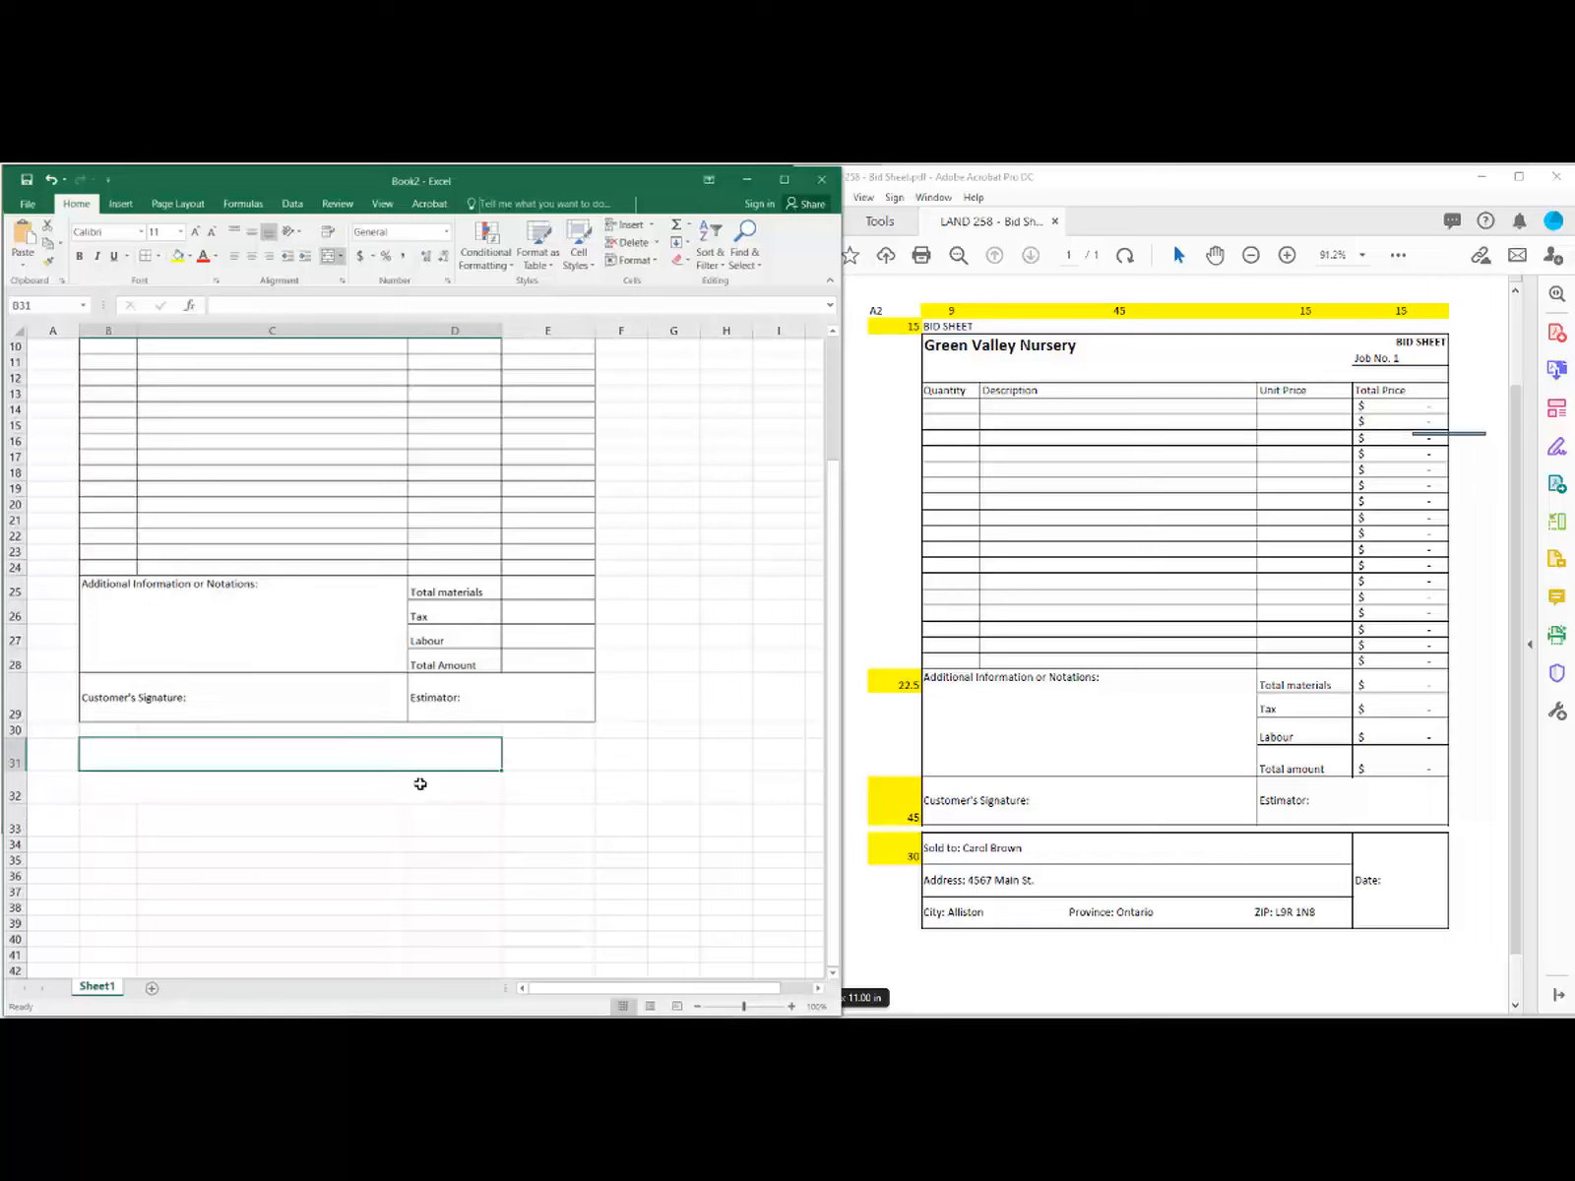
Step: Apply outside borders to the merged cells B31 and B32 individually, and around cells B33 through D33
{"action": "left_click", "coordinate": [423, 784], "text": "ctrl"}
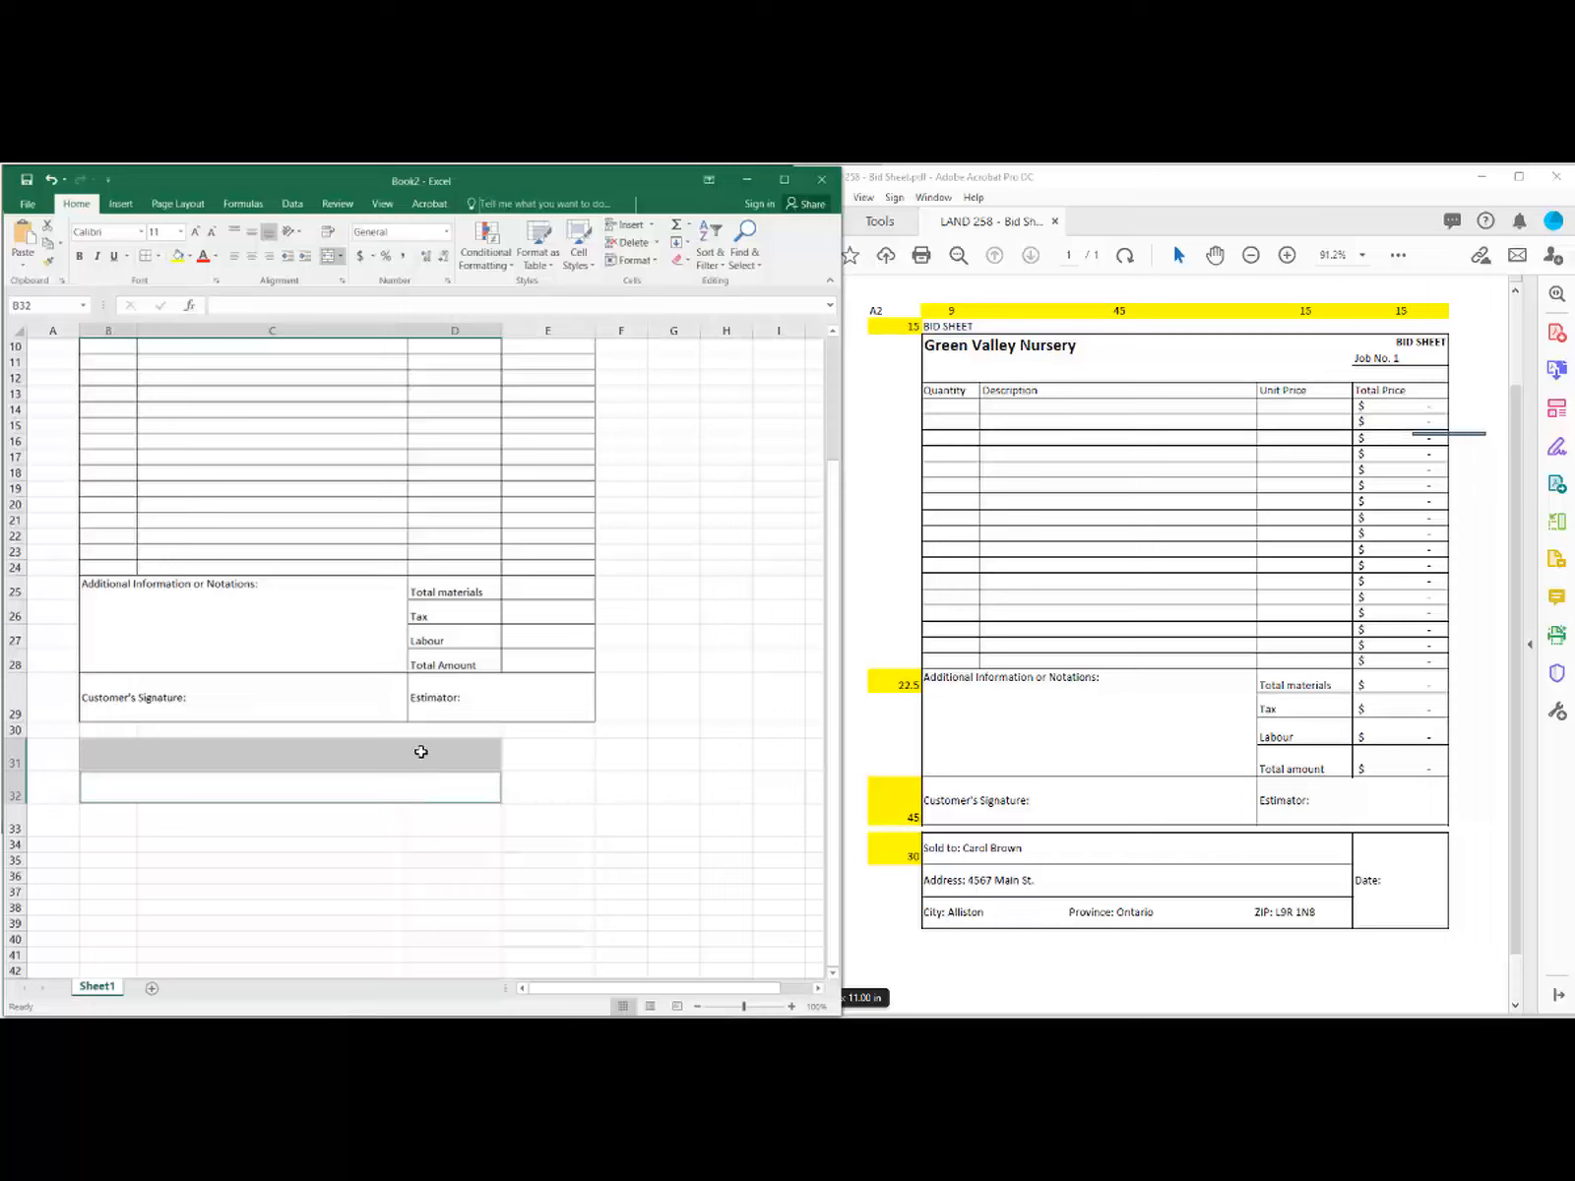
{"action": "left_click", "coordinate": [159, 258]}
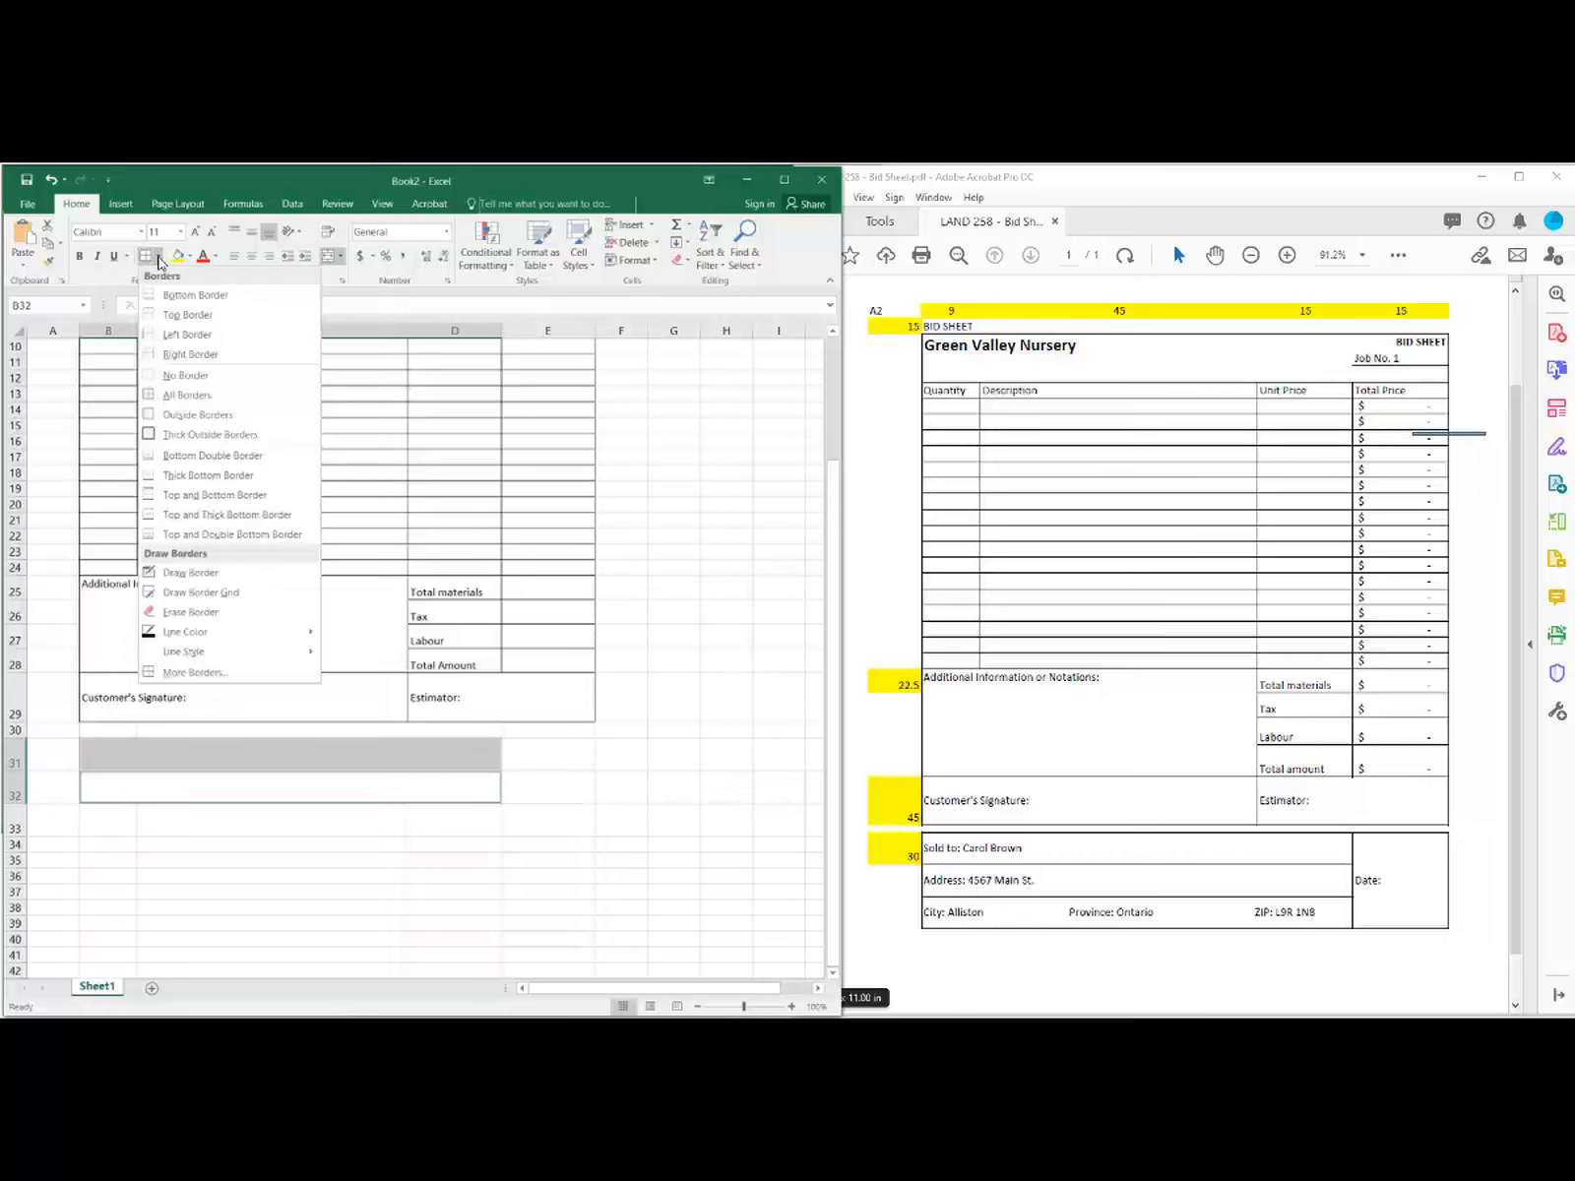
{"action": "left_click", "coordinate": [207, 434]}
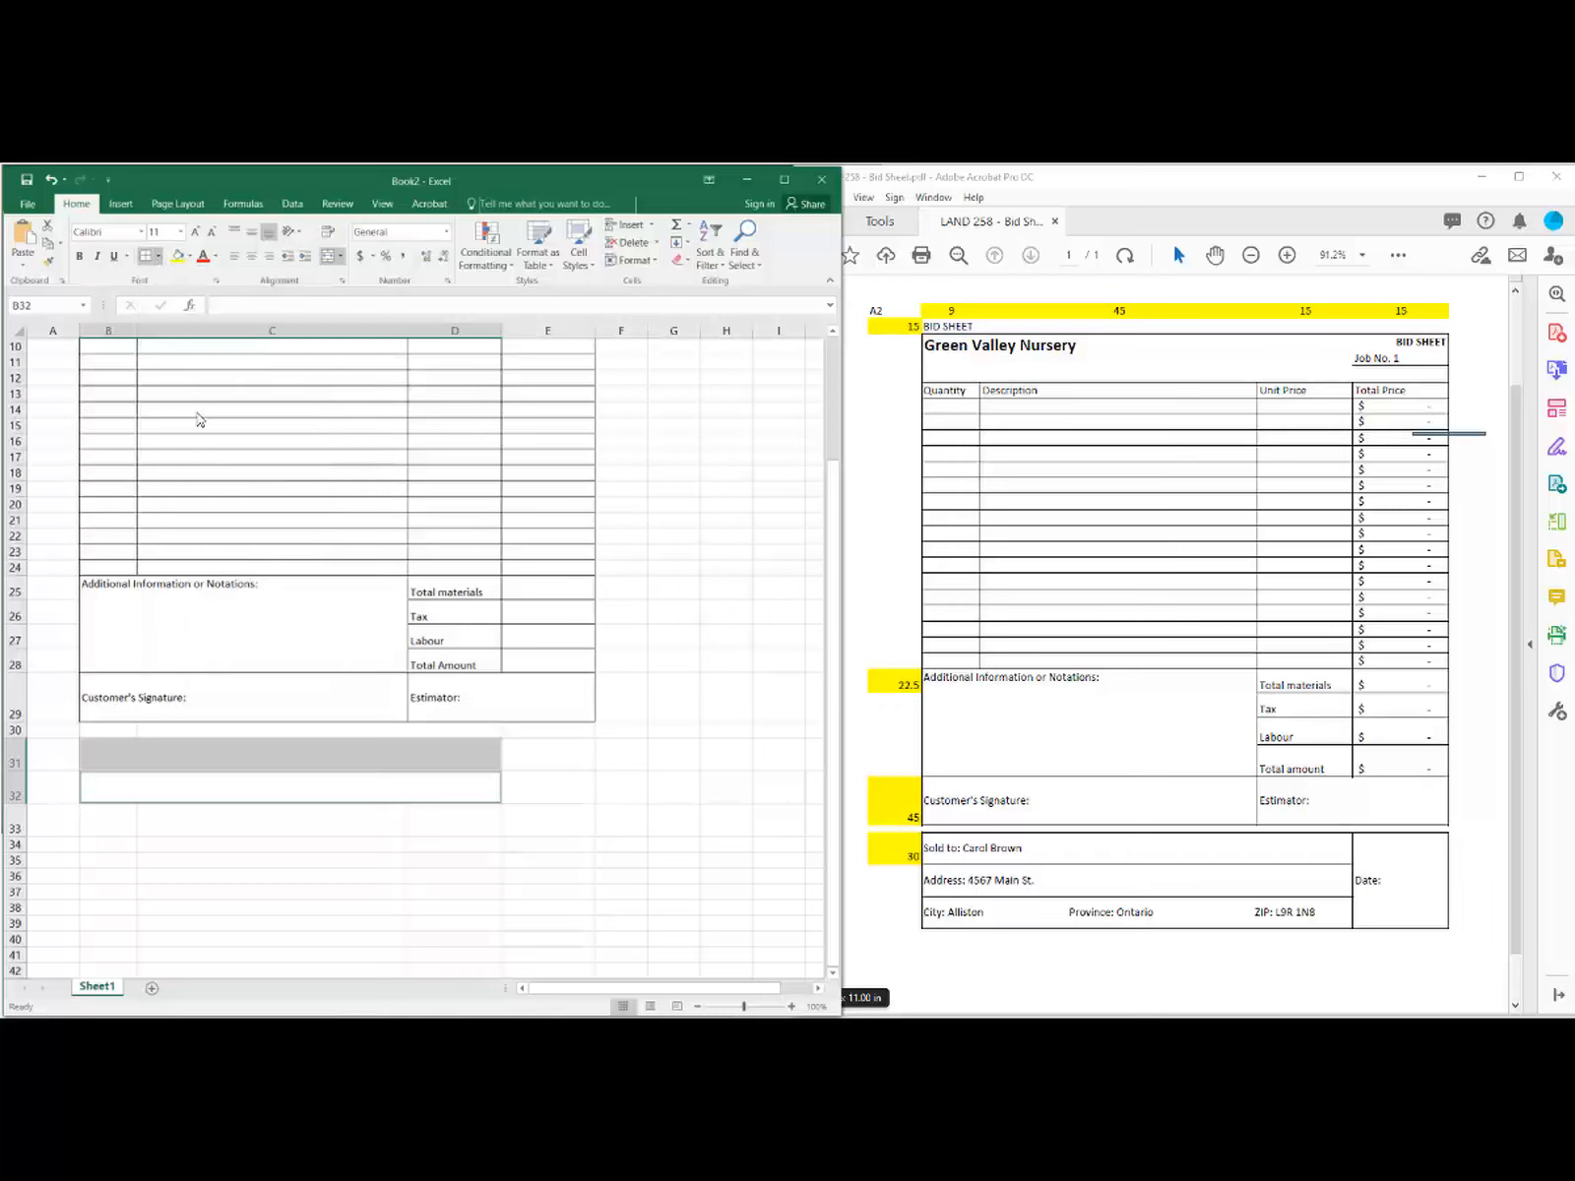
{"action": "left_click", "coordinate": [332, 822]}
{"action": "left_click_drag", "start_coordinate": [439, 818], "coordinate": [116, 818]}
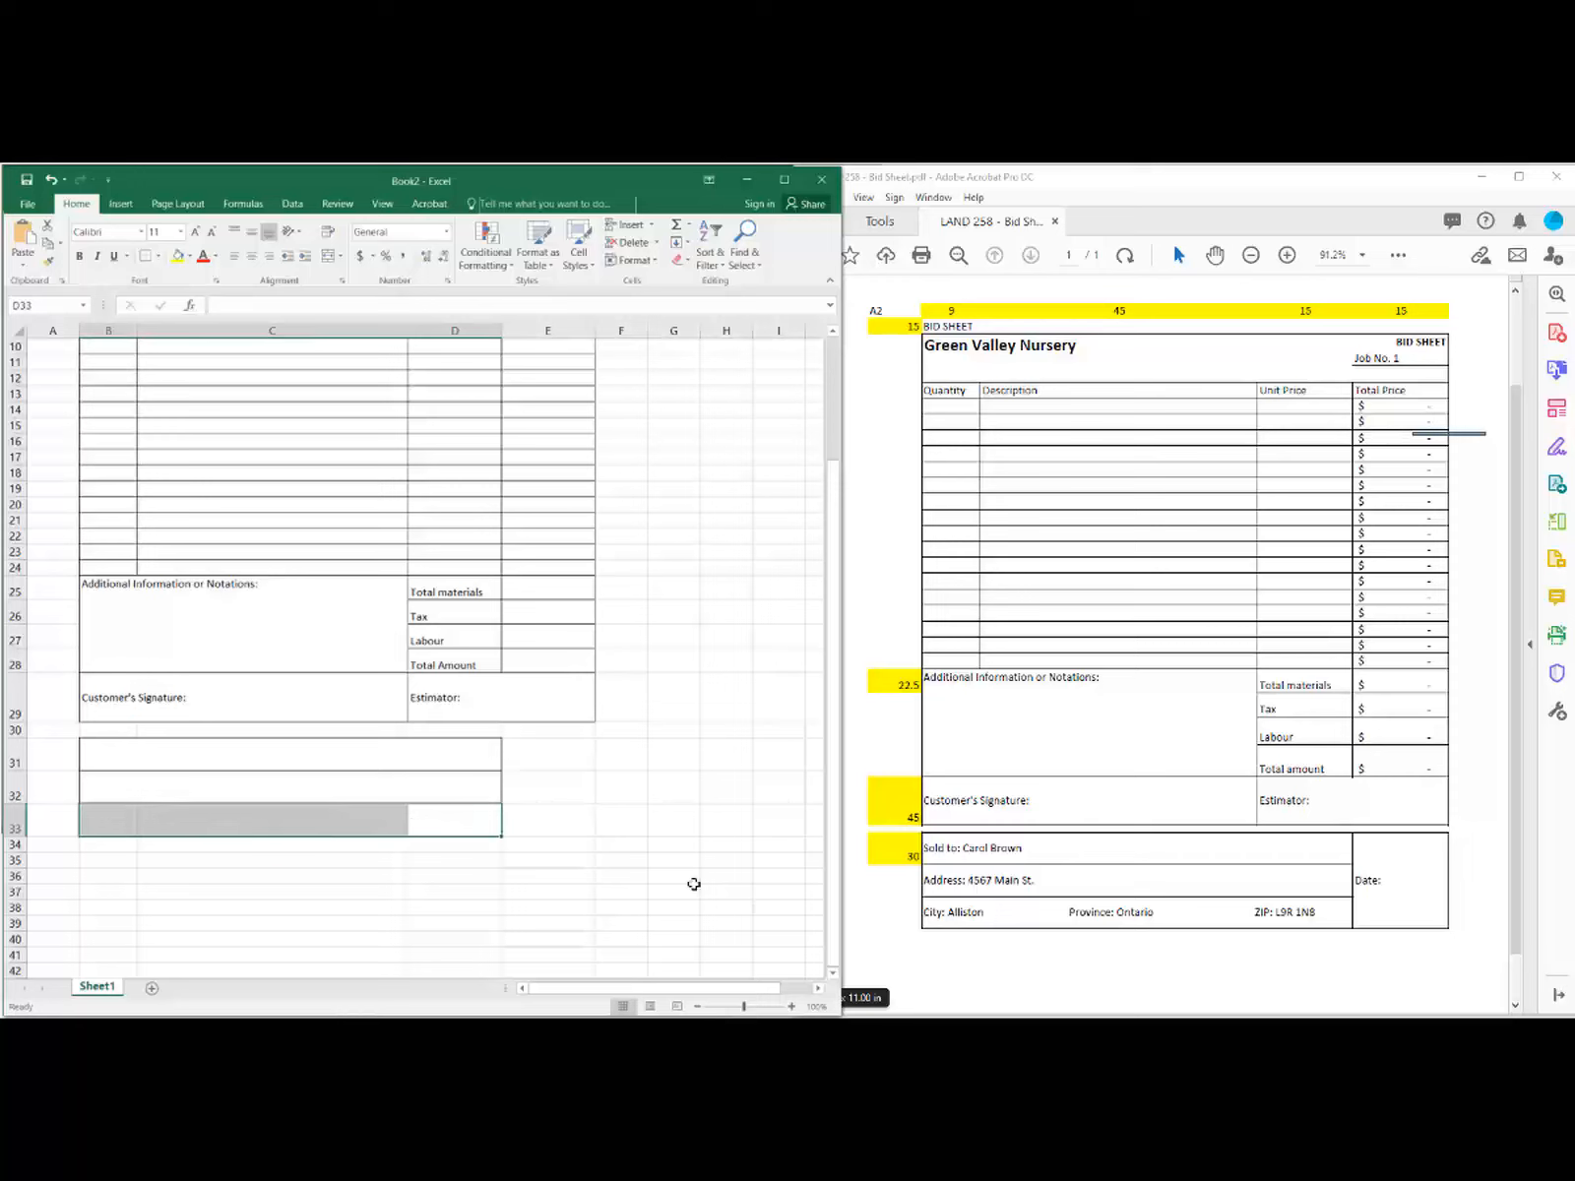
{"action": "left_click", "coordinate": [159, 257]}
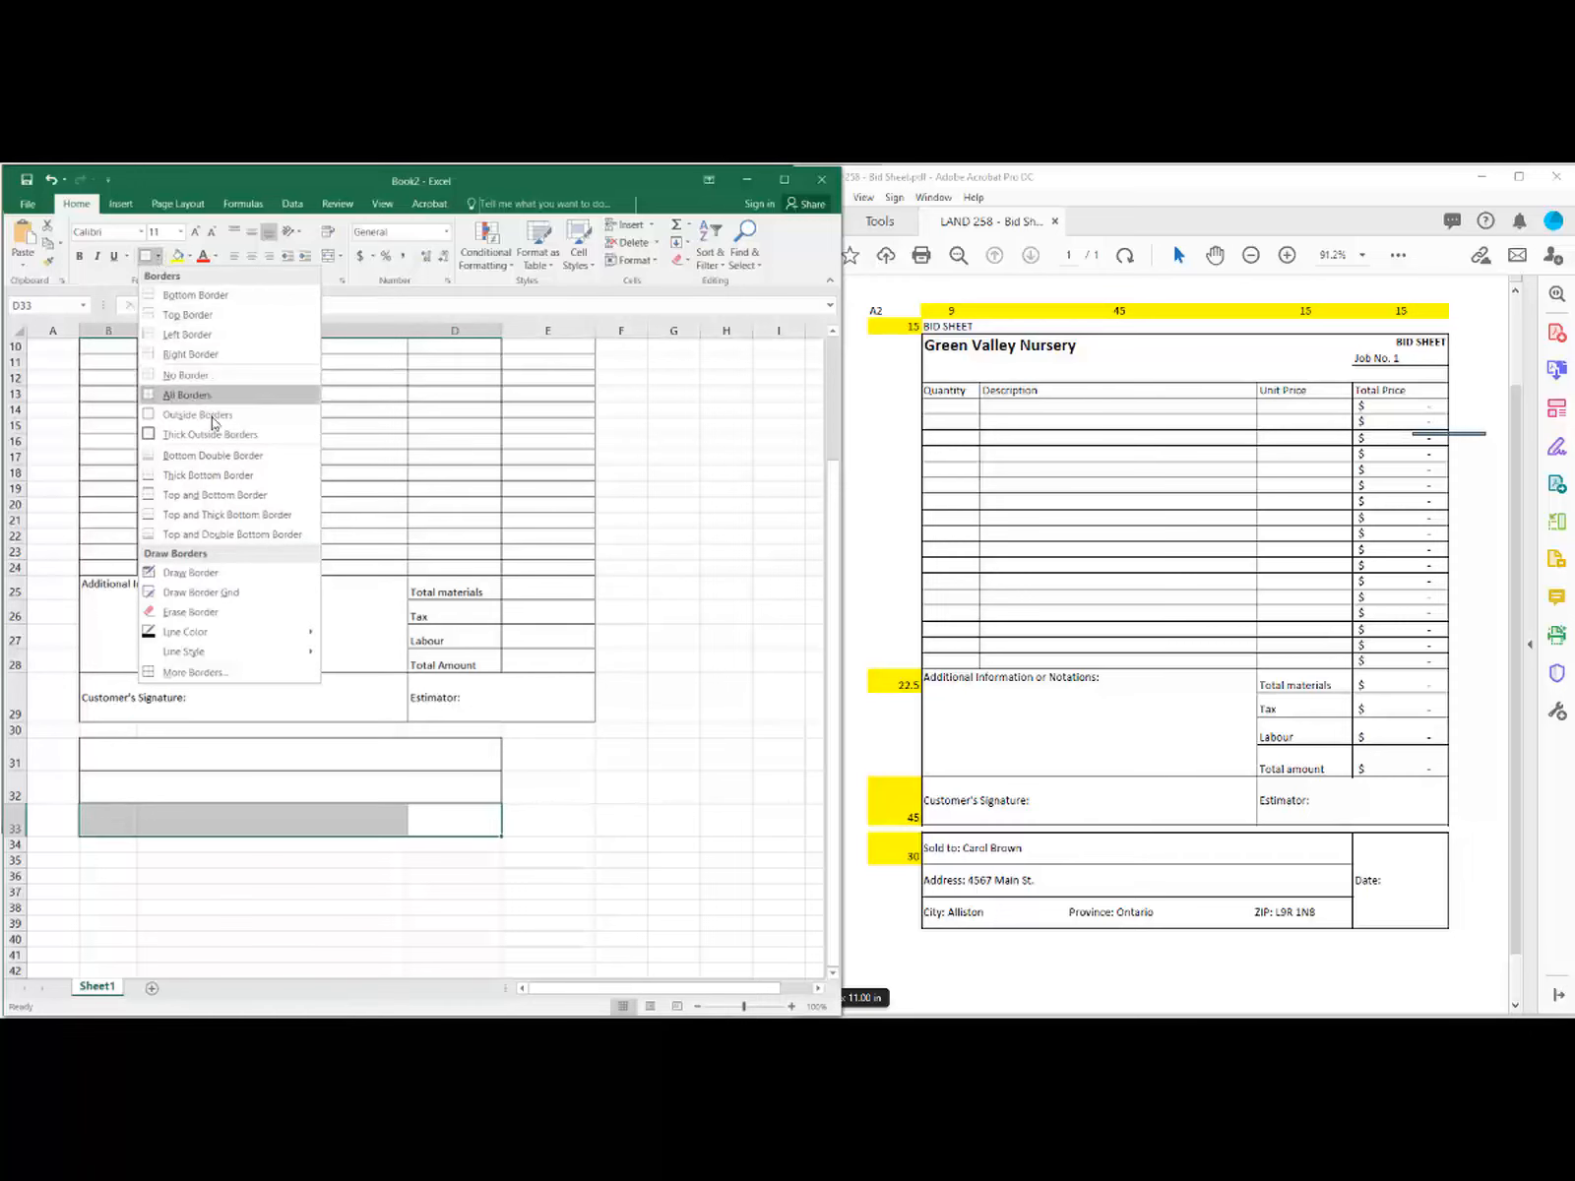
{"action": "left_click", "coordinate": [198, 418]}
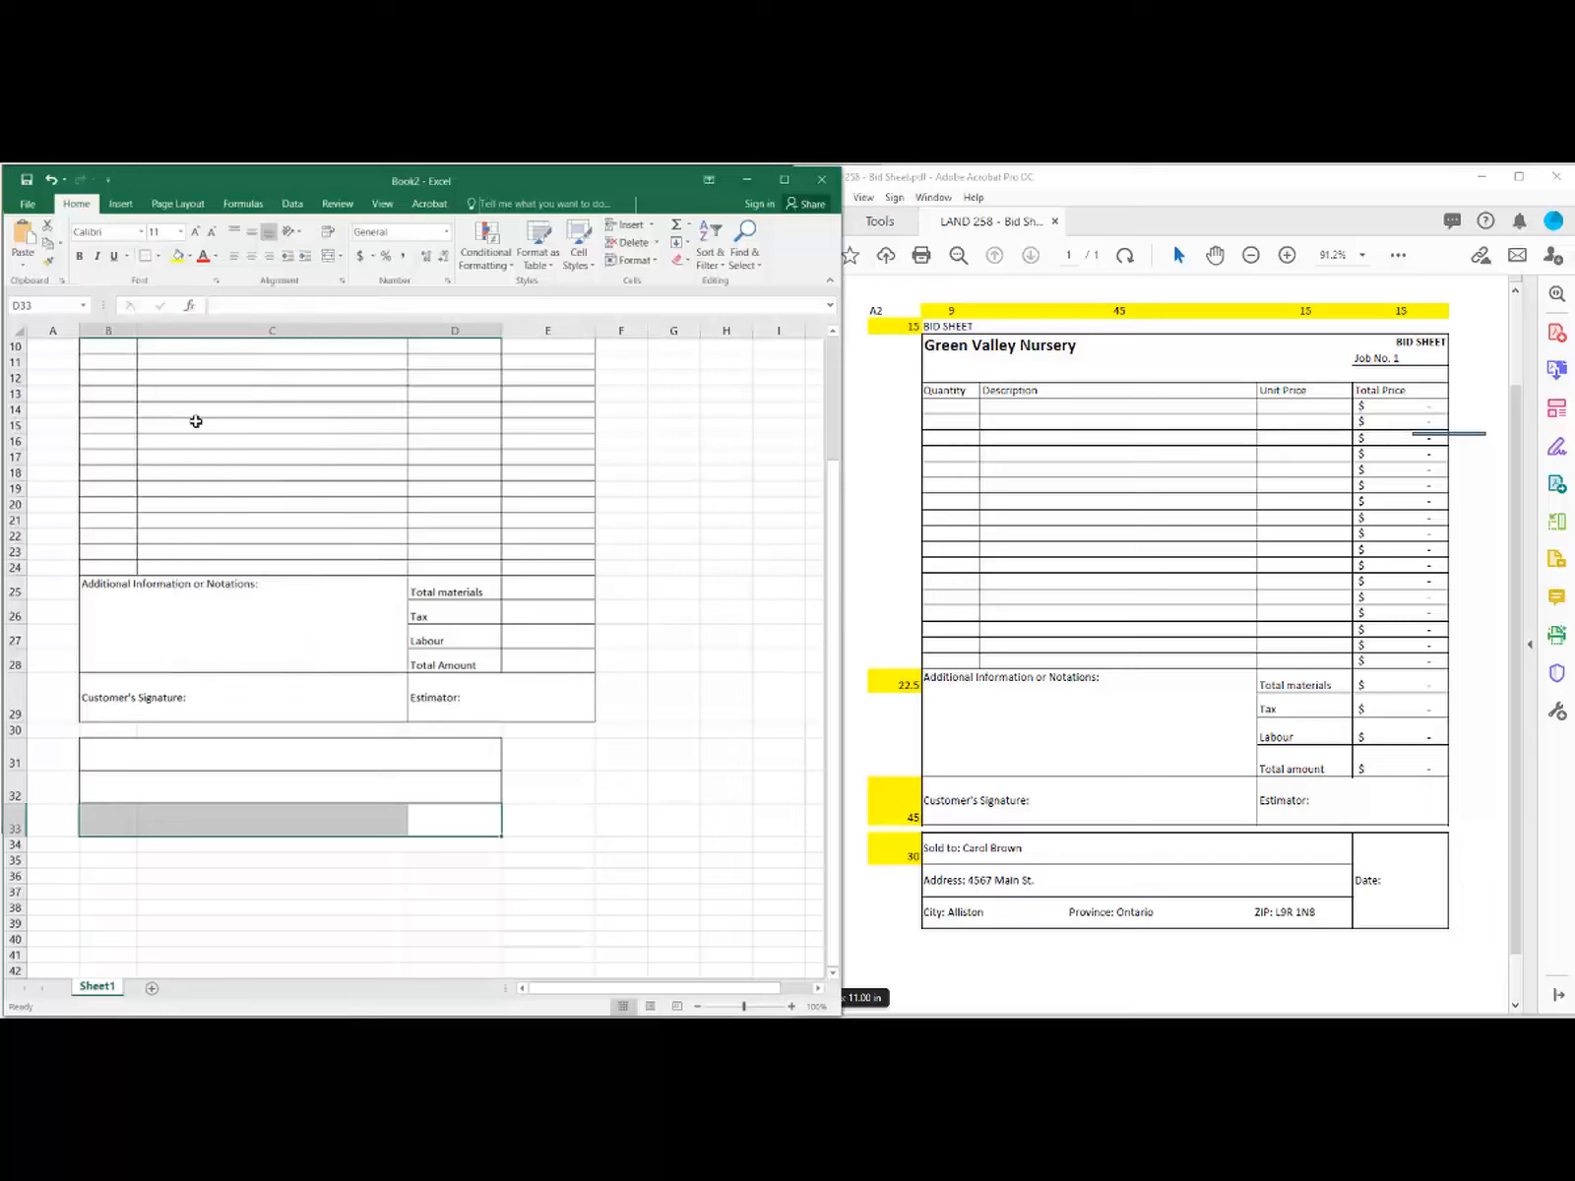
{"action": "left_click", "coordinate": [319, 896]}
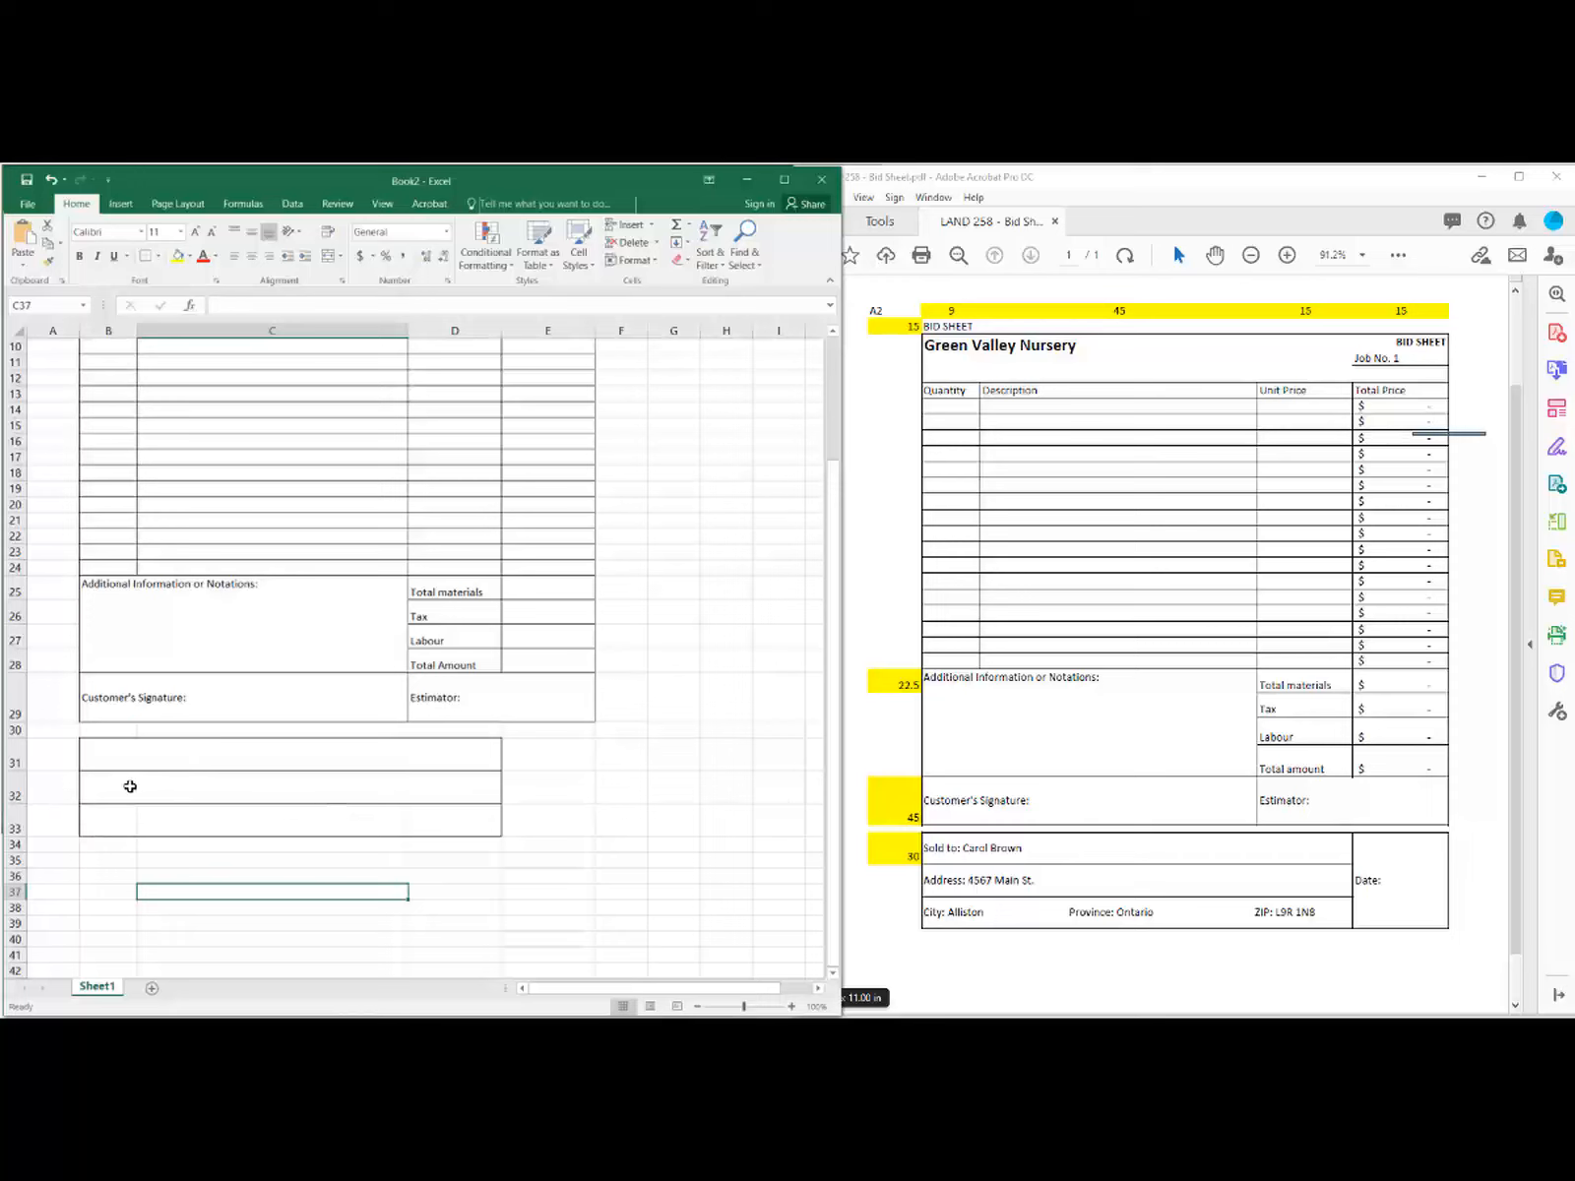
Step: Enter the label "Sold to :" followed by the customer's full name in merged cell B31
{"action": "left_click", "coordinate": [127, 749]}
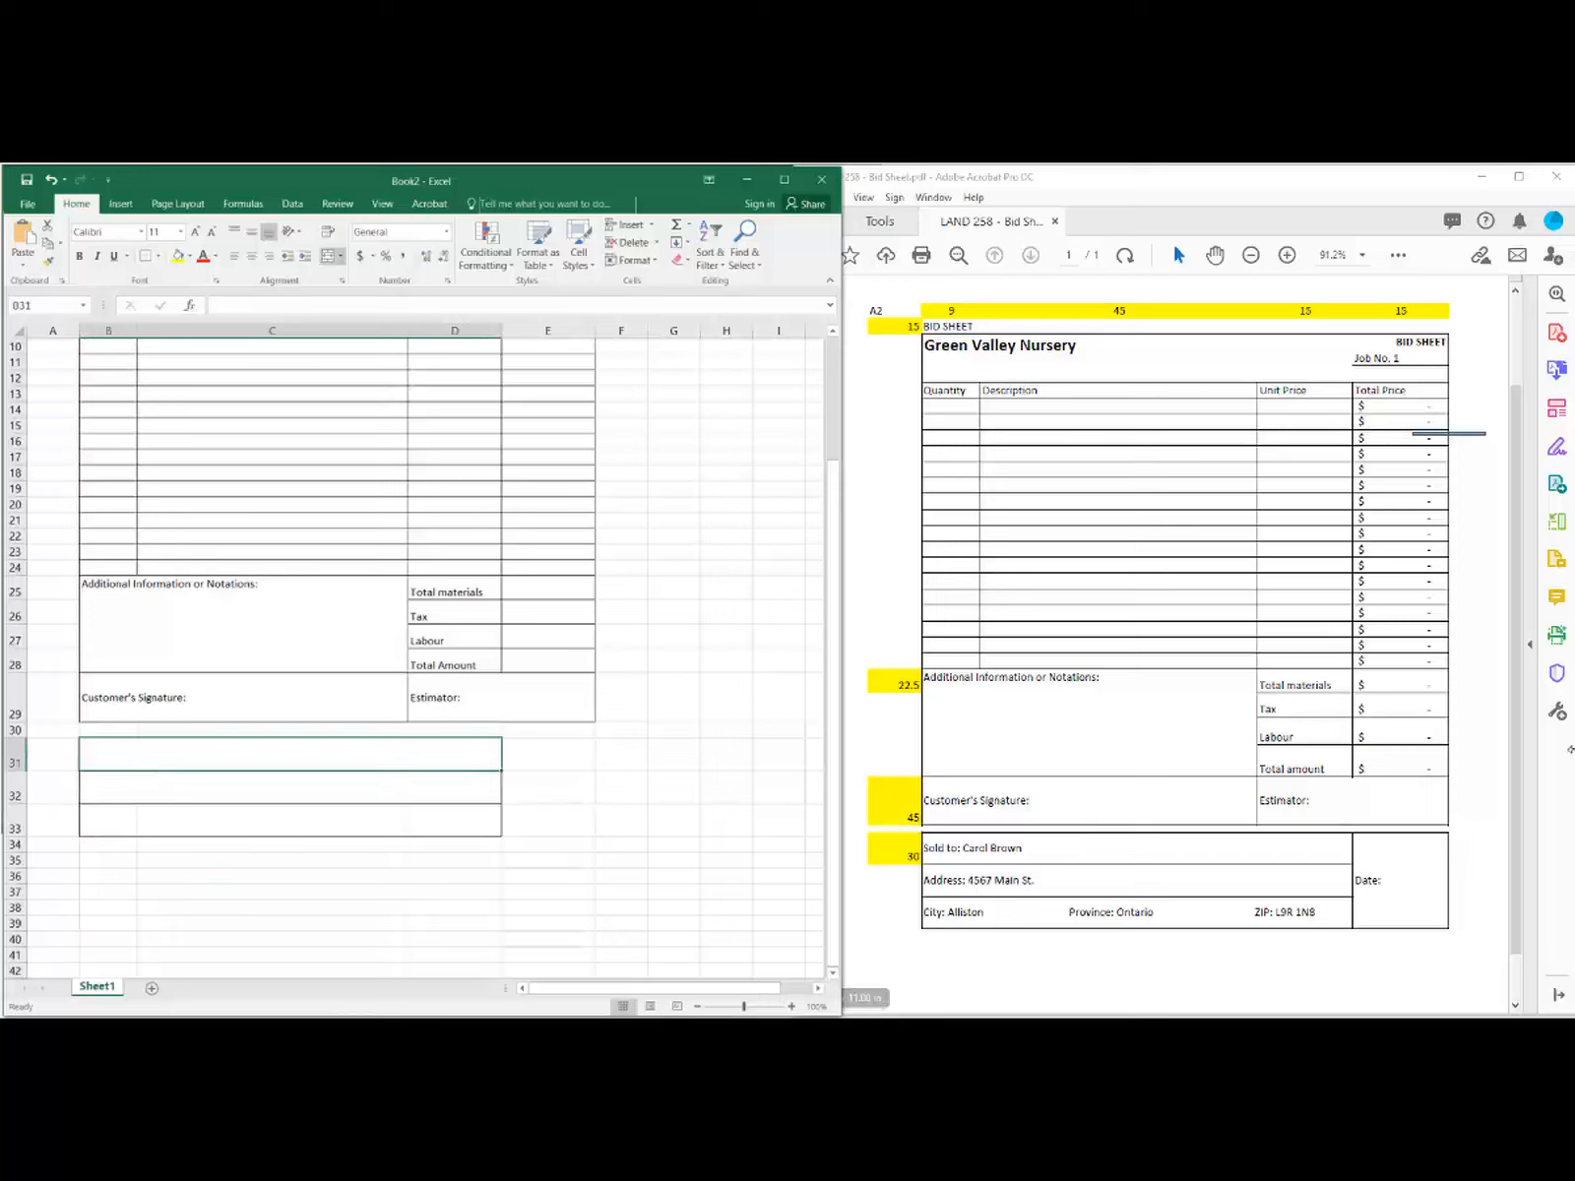
{"action": "type", "text": "Sold to :"}
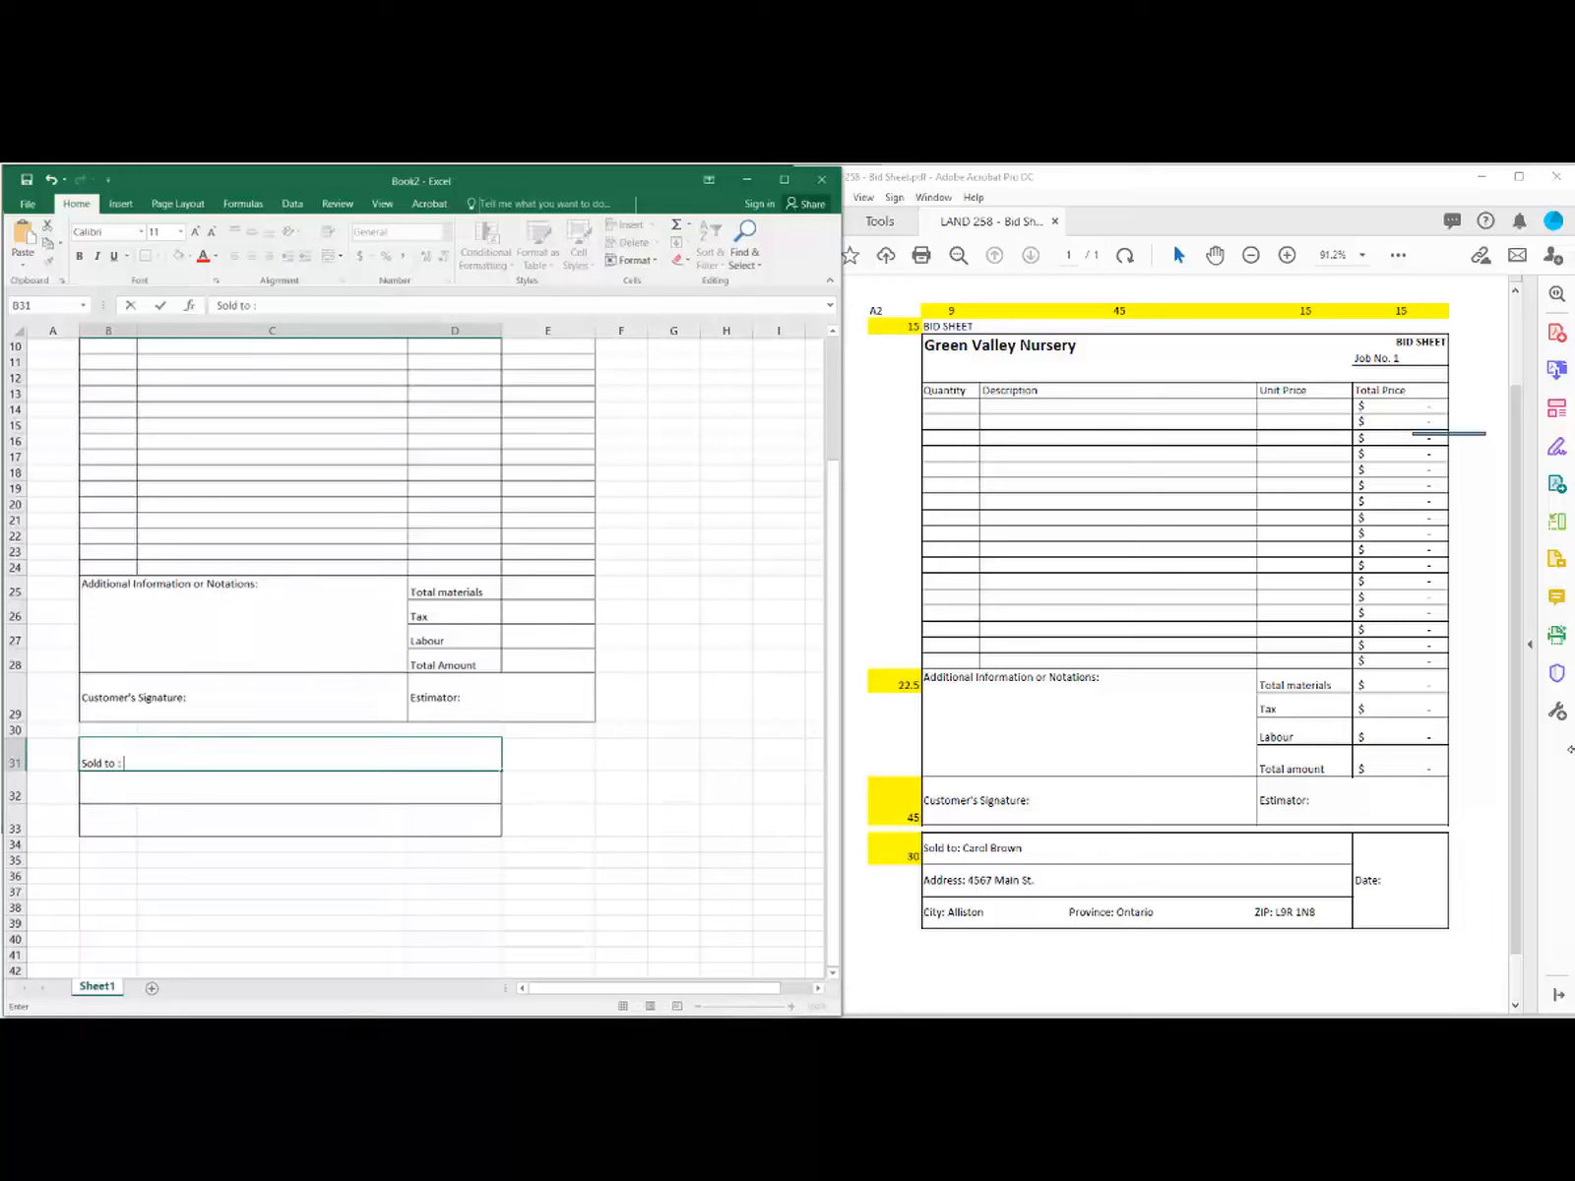
{"action": "type", "text": "Carol Brown"}
{"action": "left_click", "coordinate": [440, 937]}
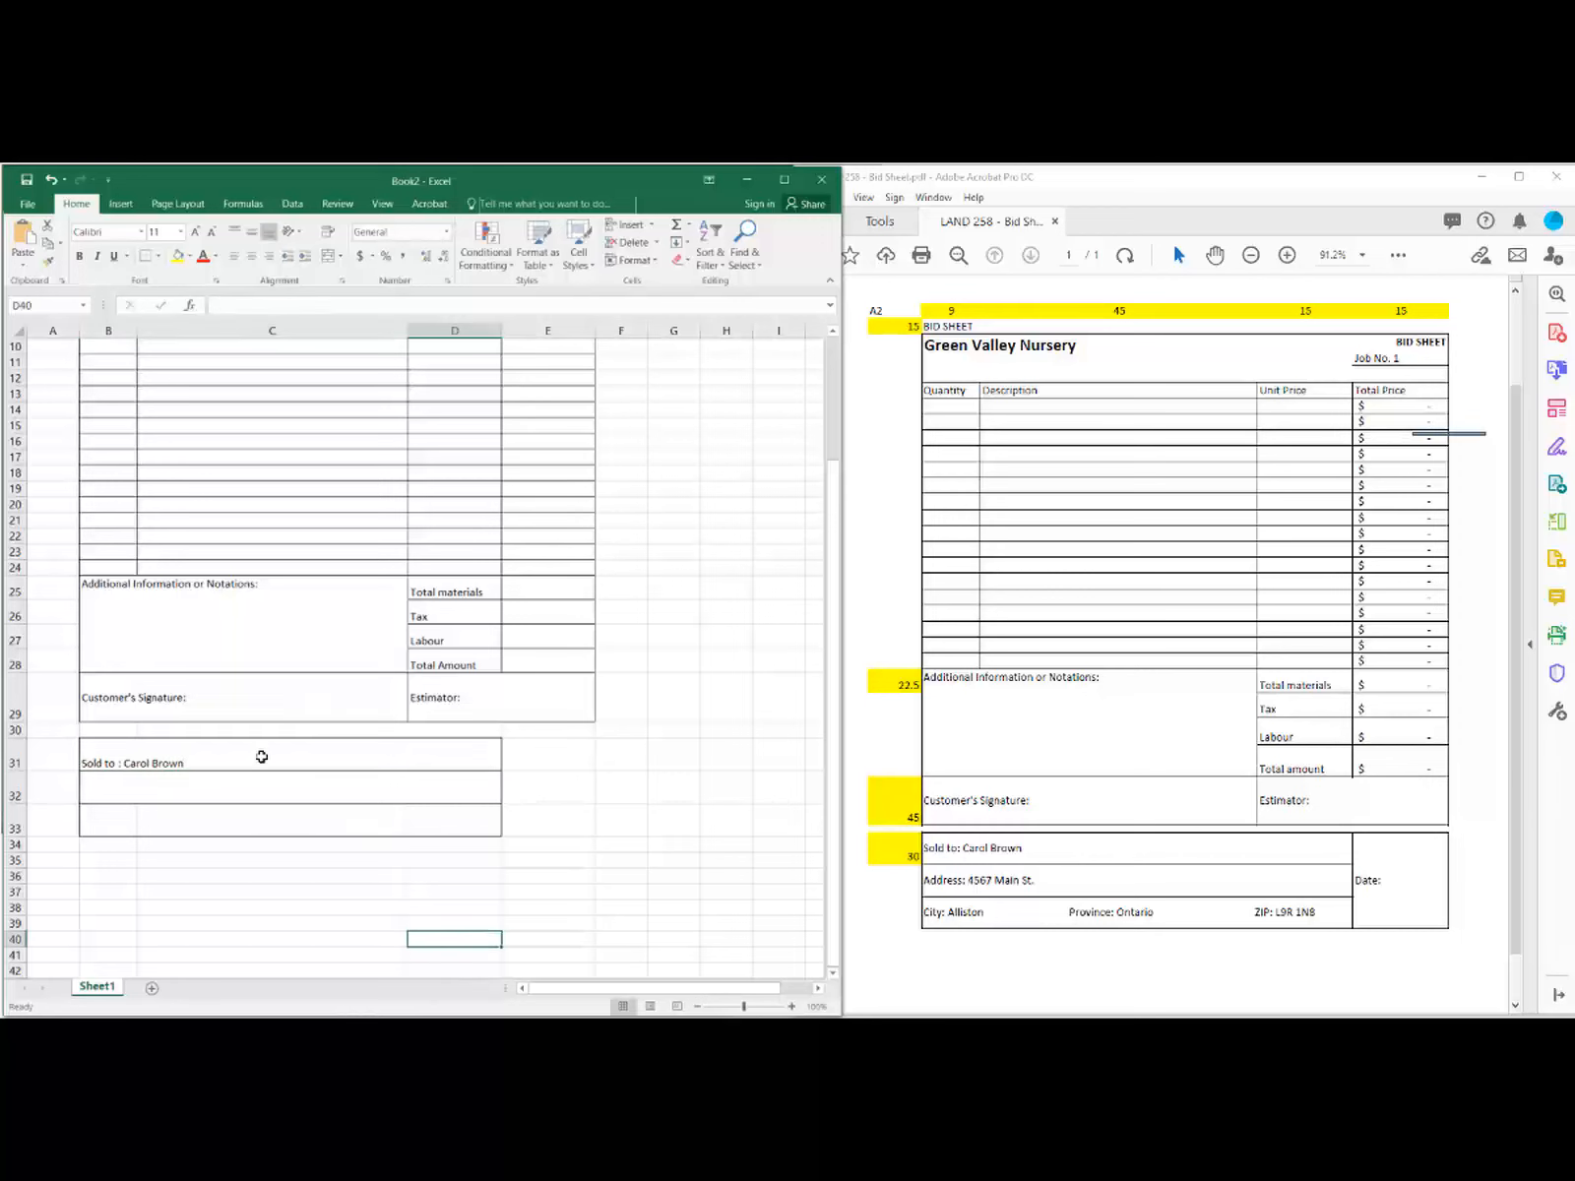
Step: Align the contents of merged cells B31 and B32 and of cells B33 through D33 to the vertical middle
{"action": "left_click", "coordinate": [262, 755]}
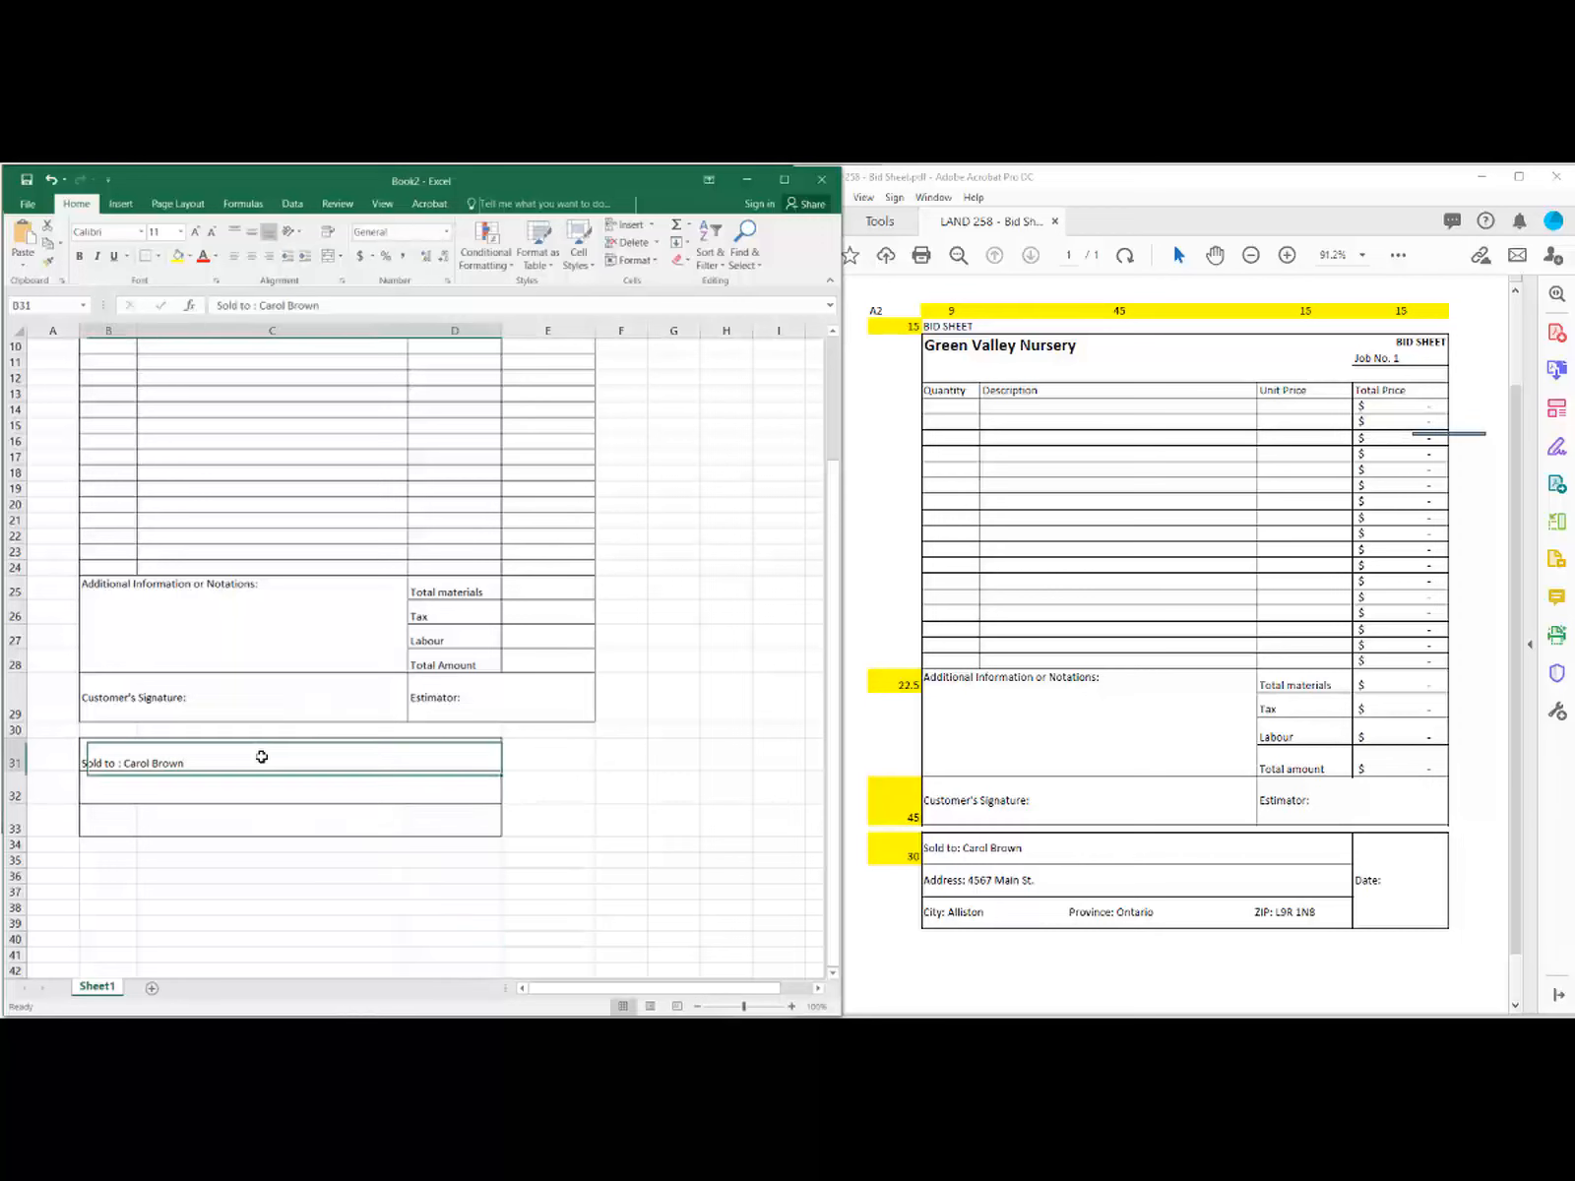
{"action": "left_click", "coordinate": [251, 231]}
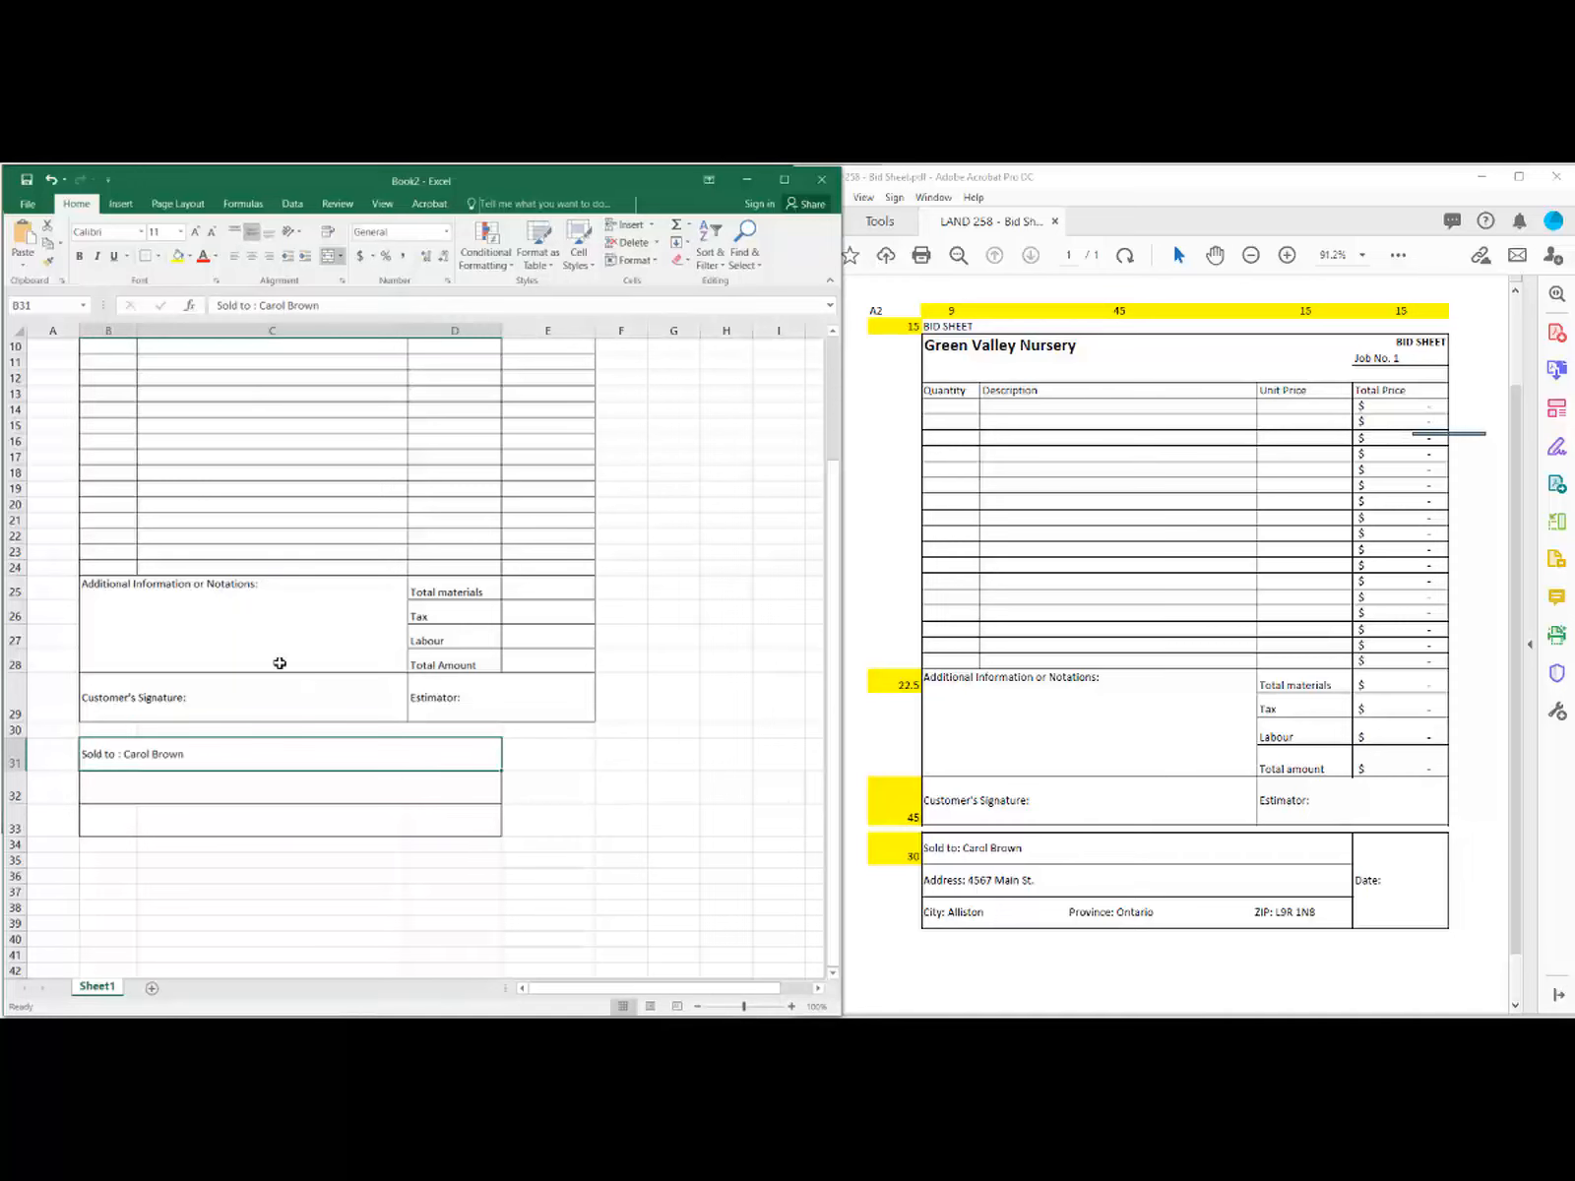
{"action": "left_click", "coordinate": [150, 788]}
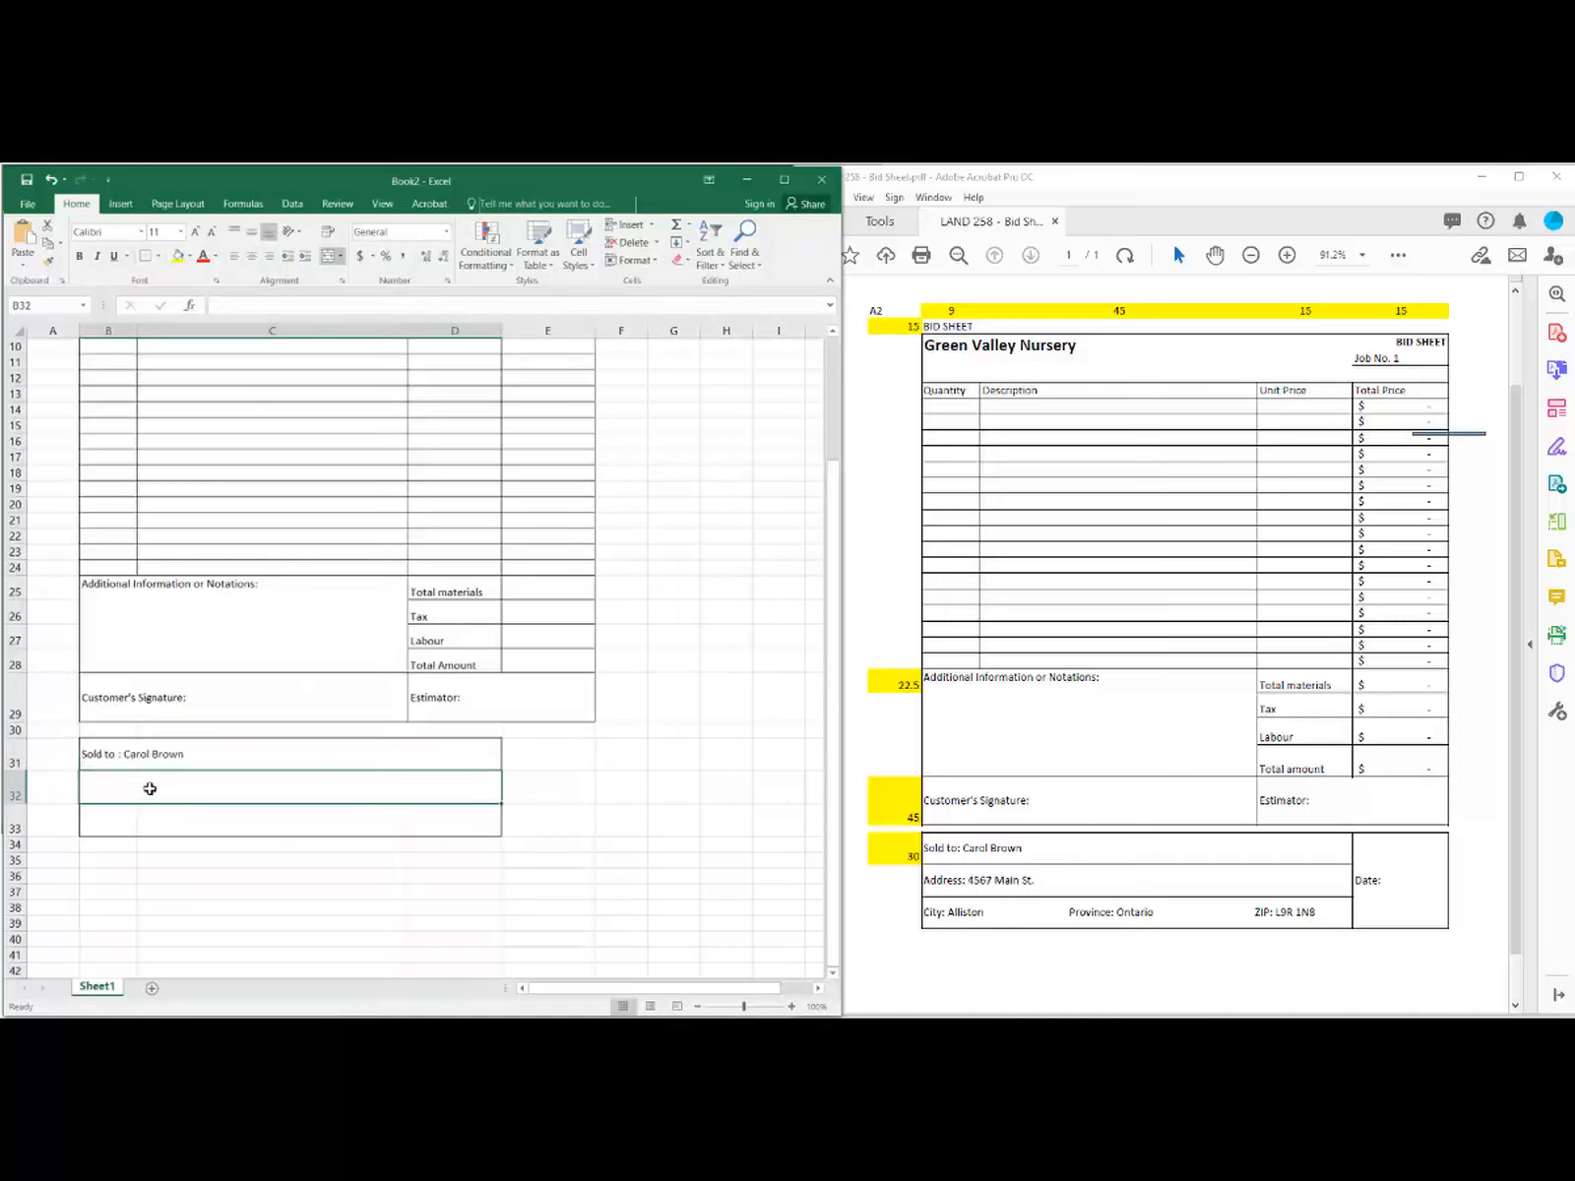
{"action": "left_click", "coordinate": [252, 234]}
{"action": "left_click_drag", "start_coordinate": [457, 822], "coordinate": [127, 826]}
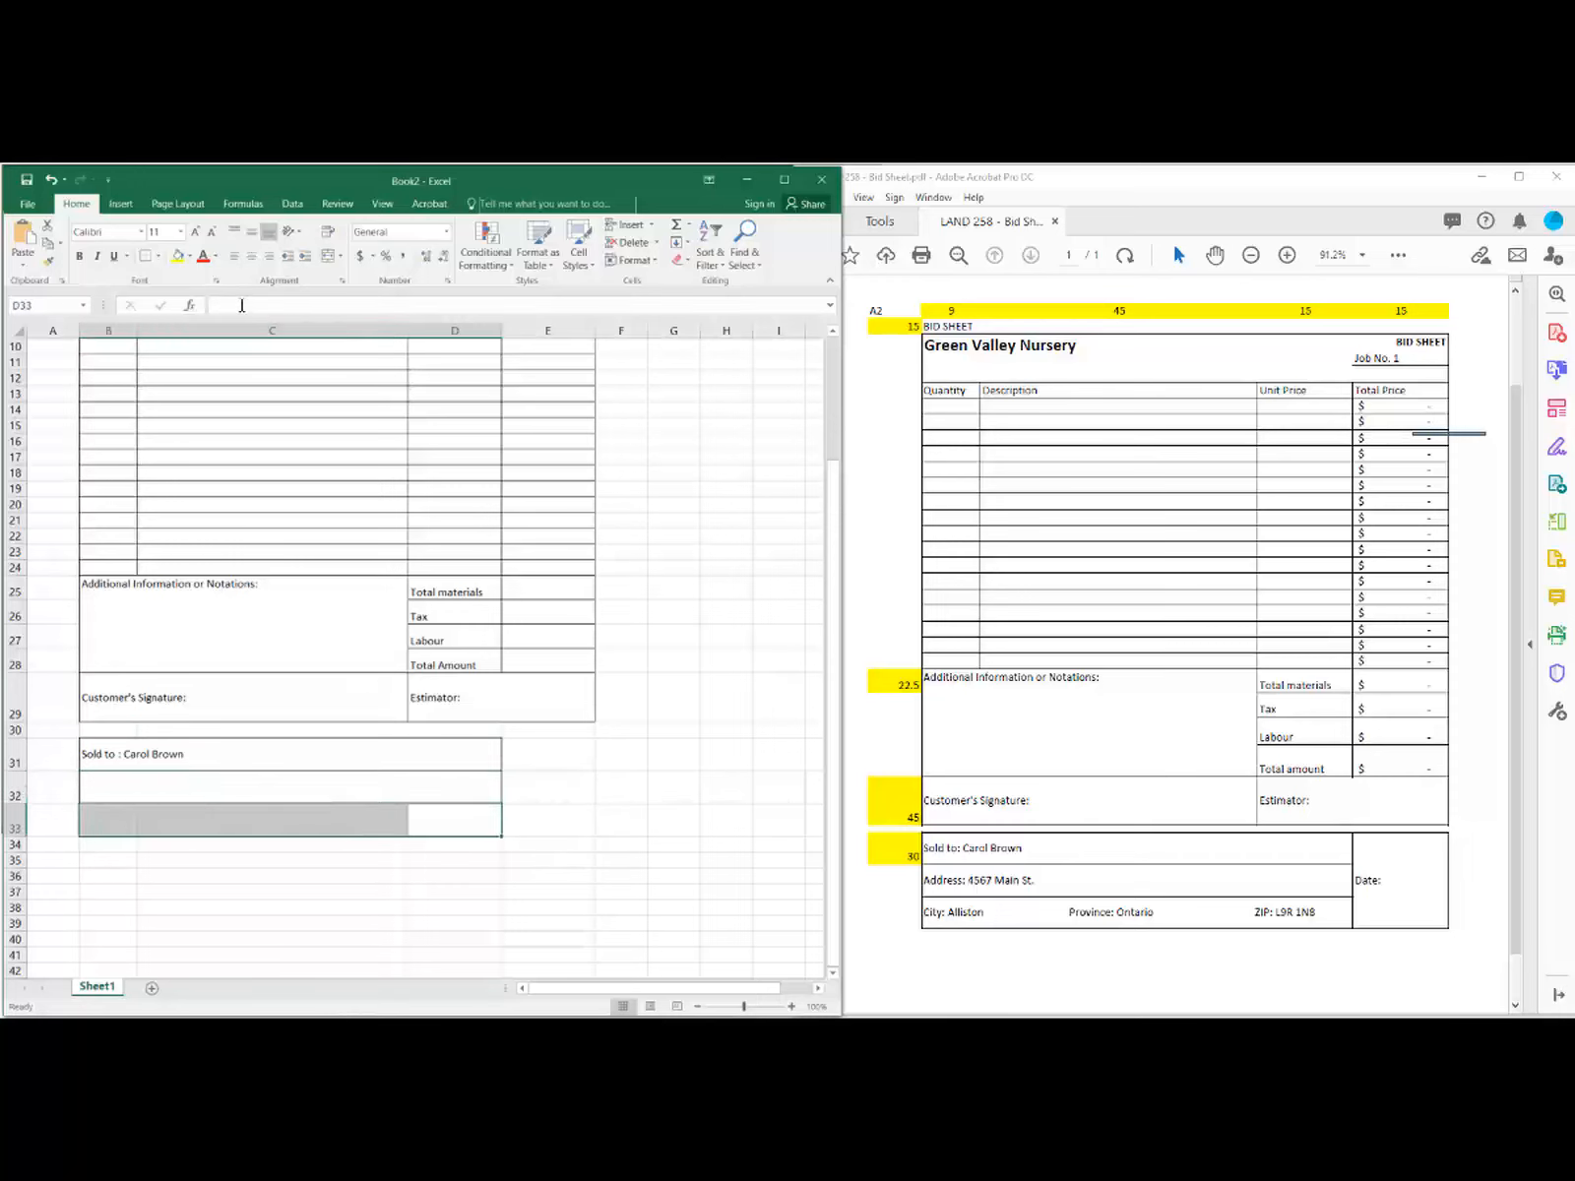
{"action": "left_click", "coordinate": [254, 239]}
Step: Enter the label "Address:" followed by the customer's street address in merged cell B32, abbreviating the street type as in the reference
{"action": "left_click", "coordinate": [141, 792]}
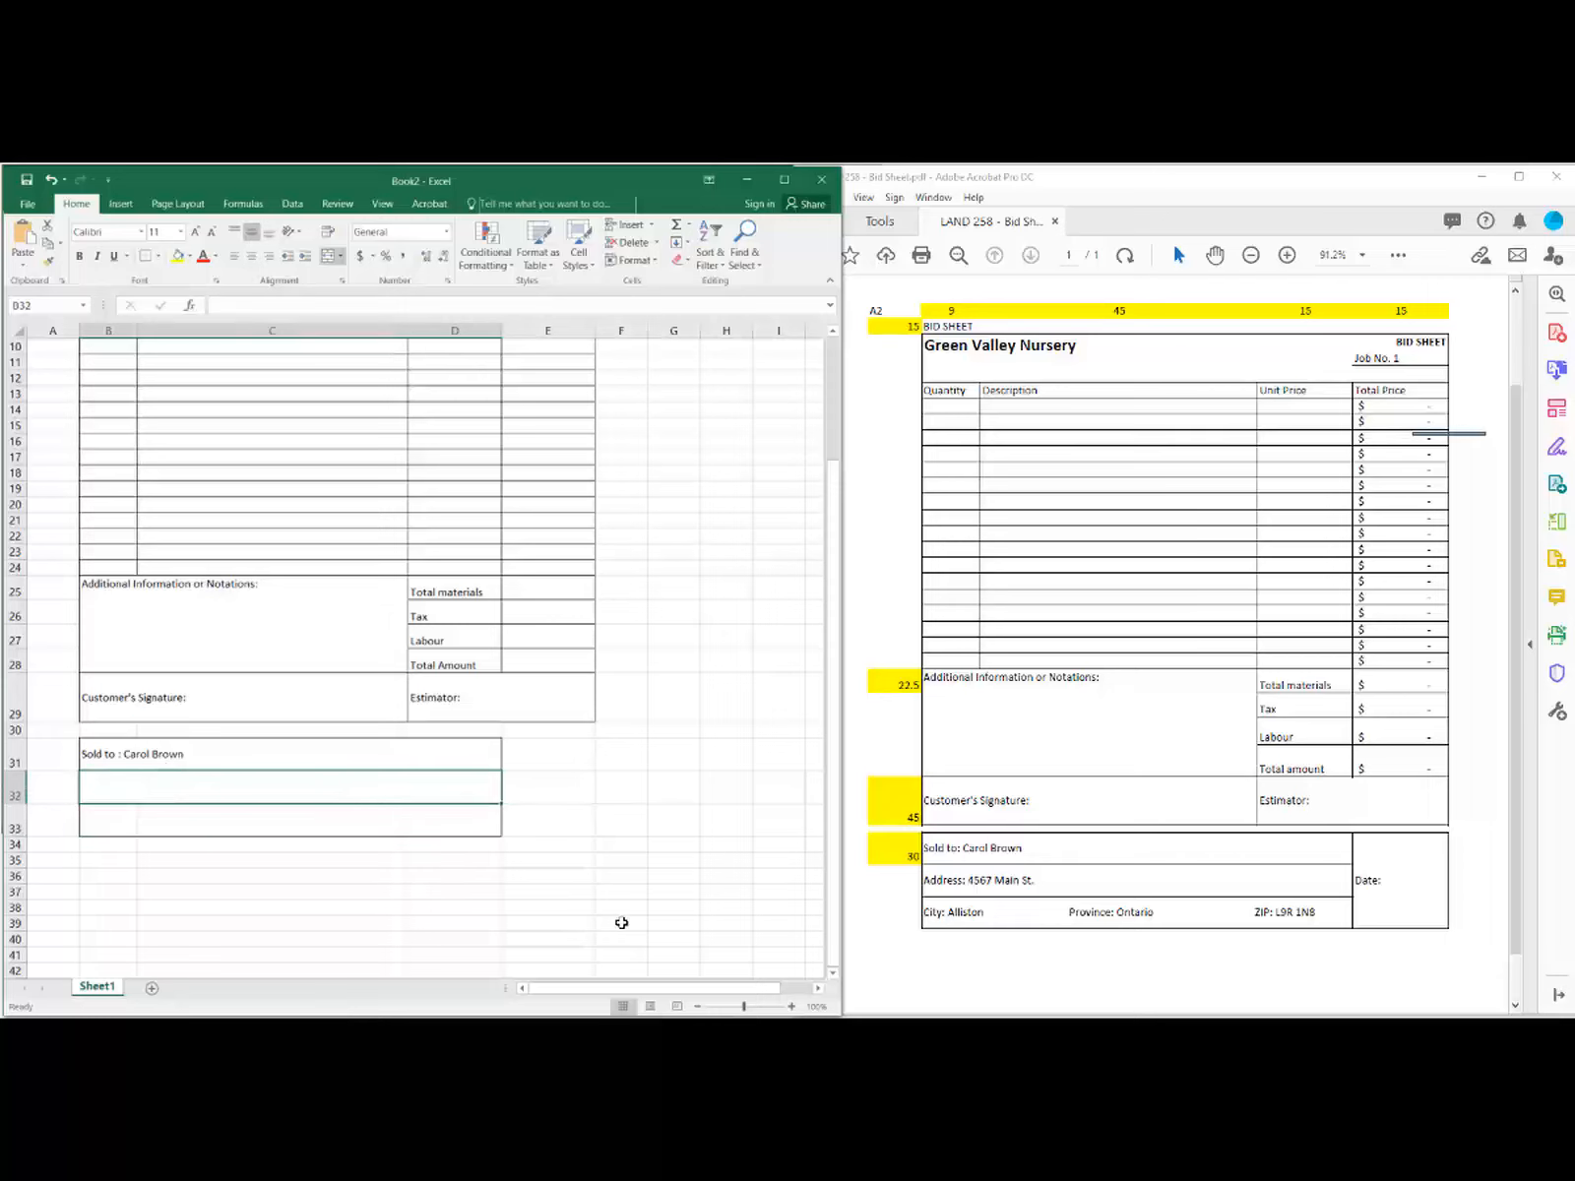
{"action": "type", "text": "Ad"}
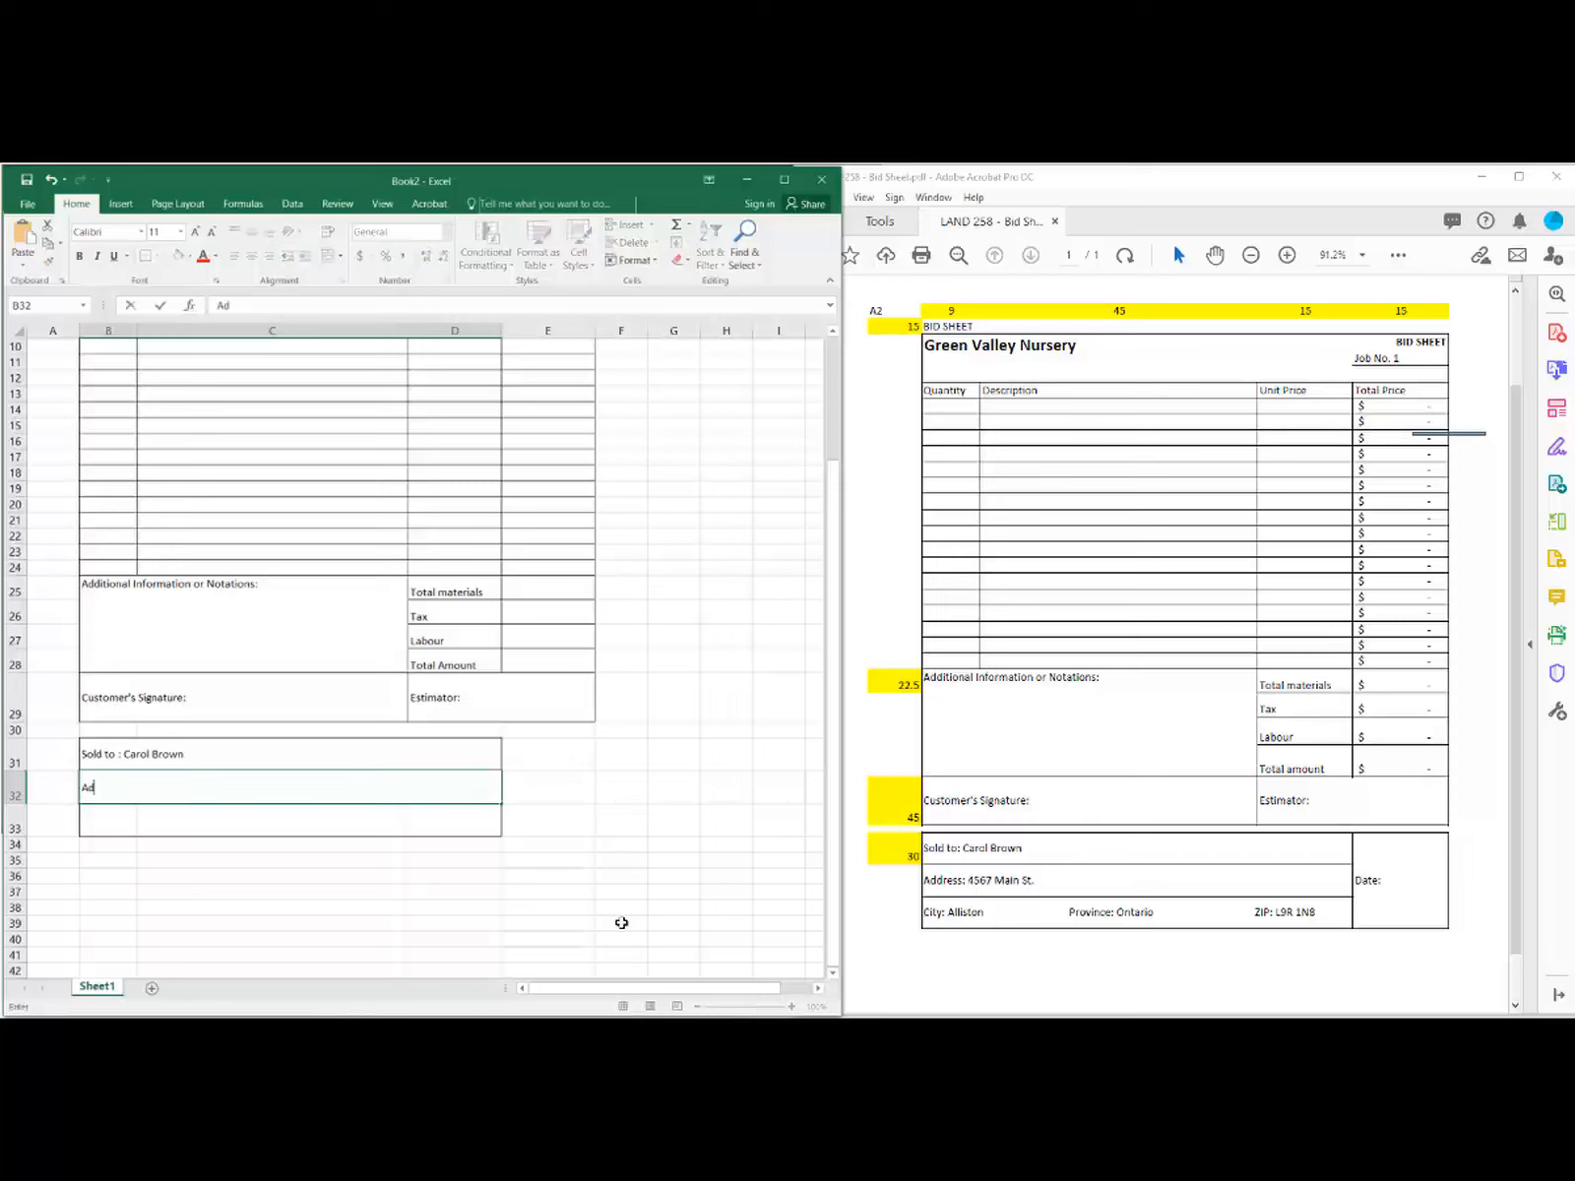
{"action": "type", "text": "dress: 4567 Main Street"}
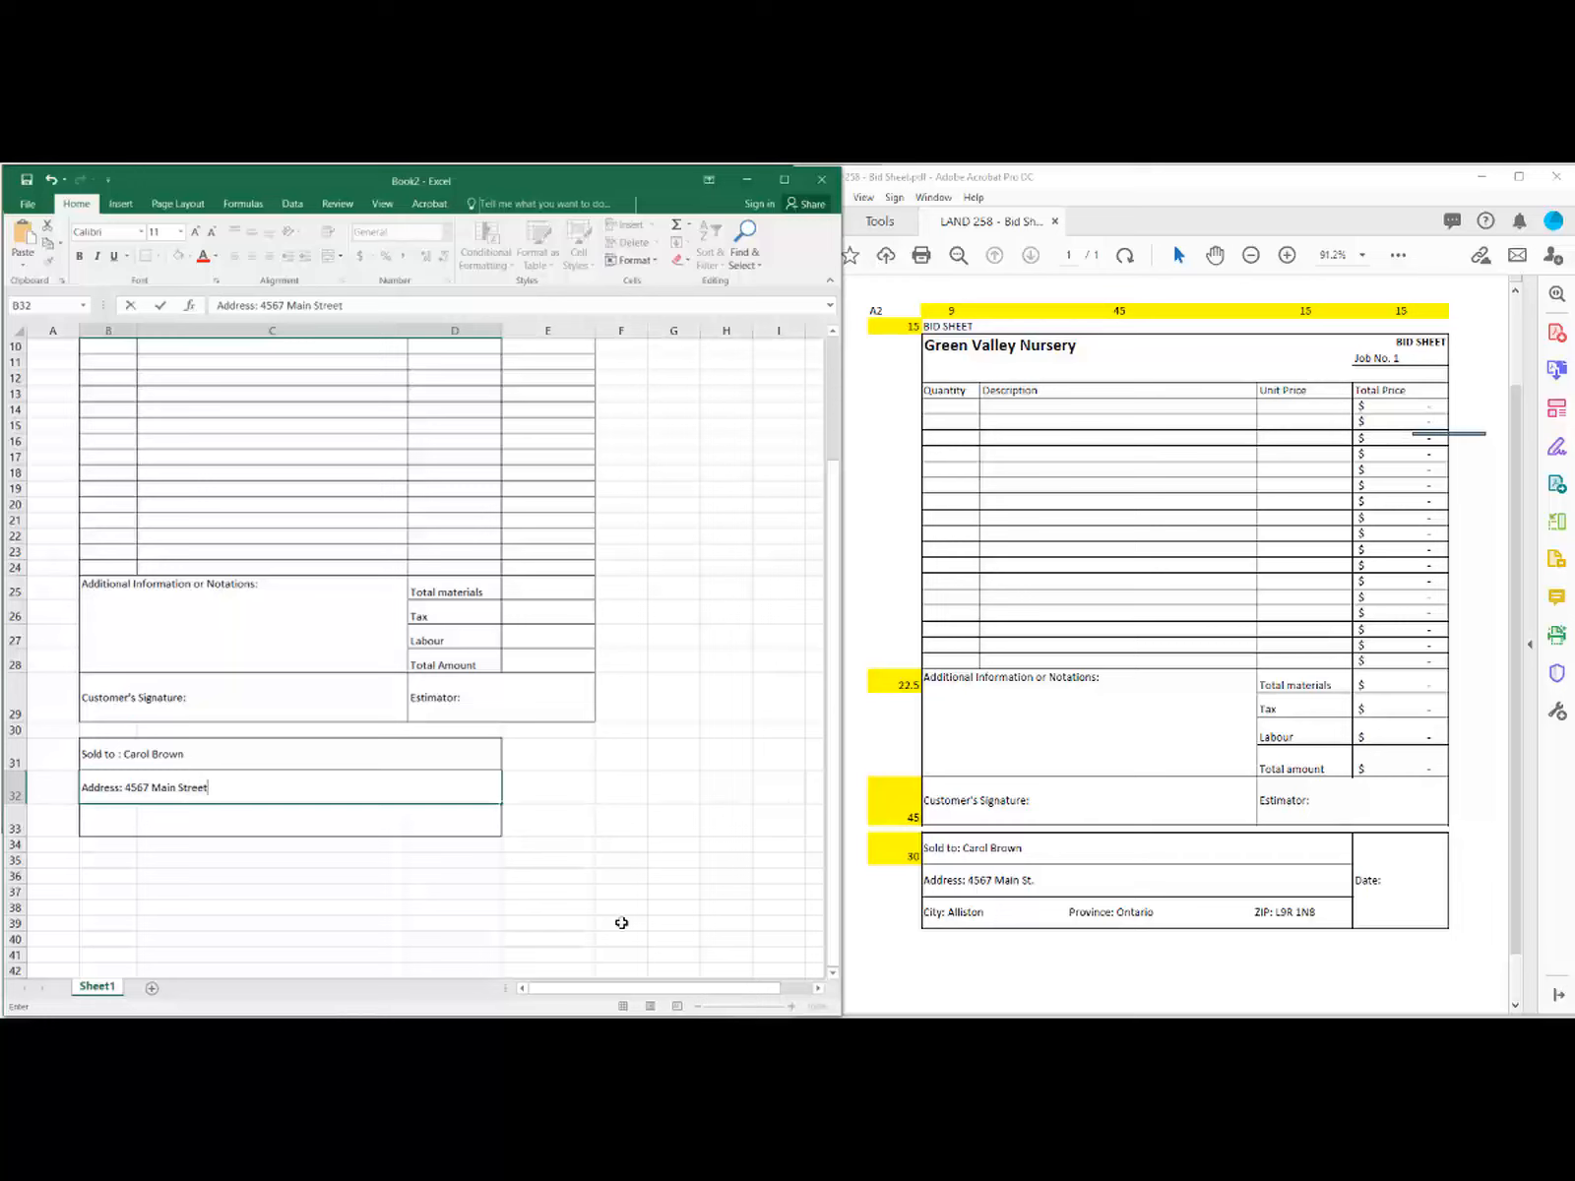
{"action": "key", "text": "BackSpace"}
{"action": "key", "text": "BackSpace"}
{"action": "key", "text": "BackSpace"}
{"action": "type", "text": "."}
Step: Enter the label "City:" followed by the customer's city in cell B33
{"action": "left_click", "coordinate": [107, 822]}
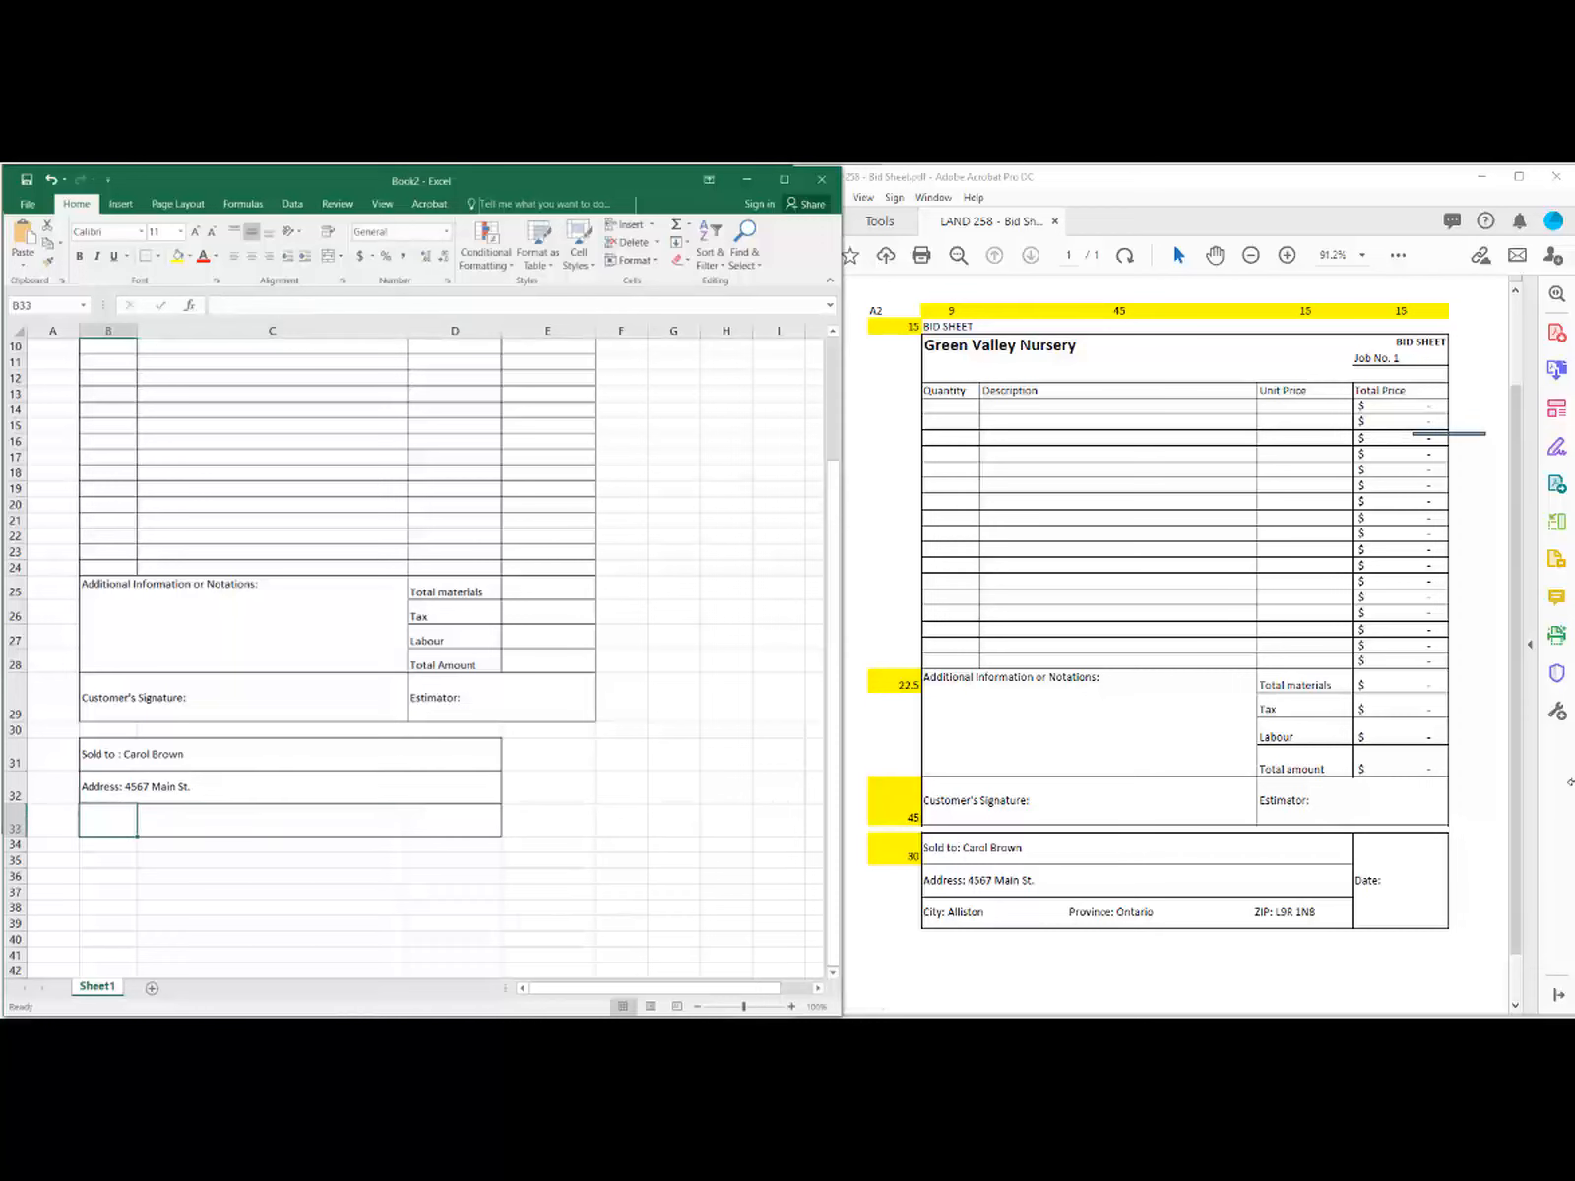
{"action": "type", "text": "City"}
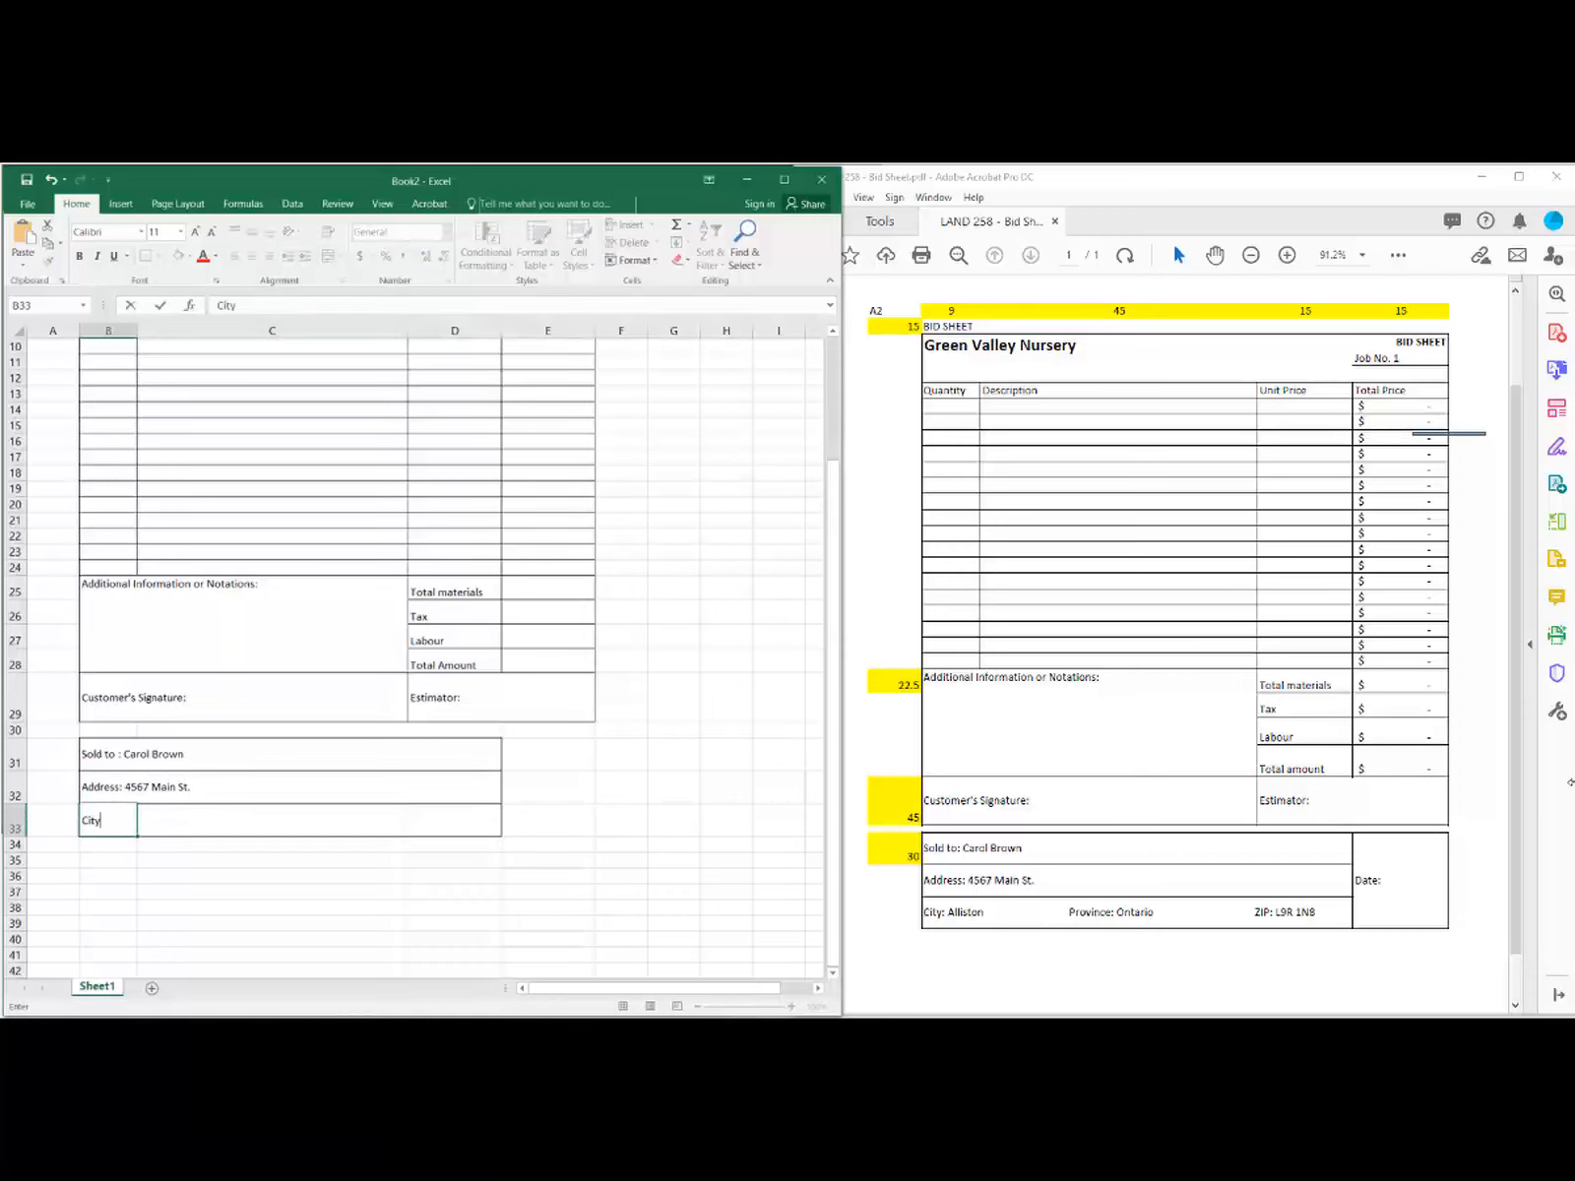
{"action": "type", "text": ": Allisto"}
{"action": "type", "text": "n"}
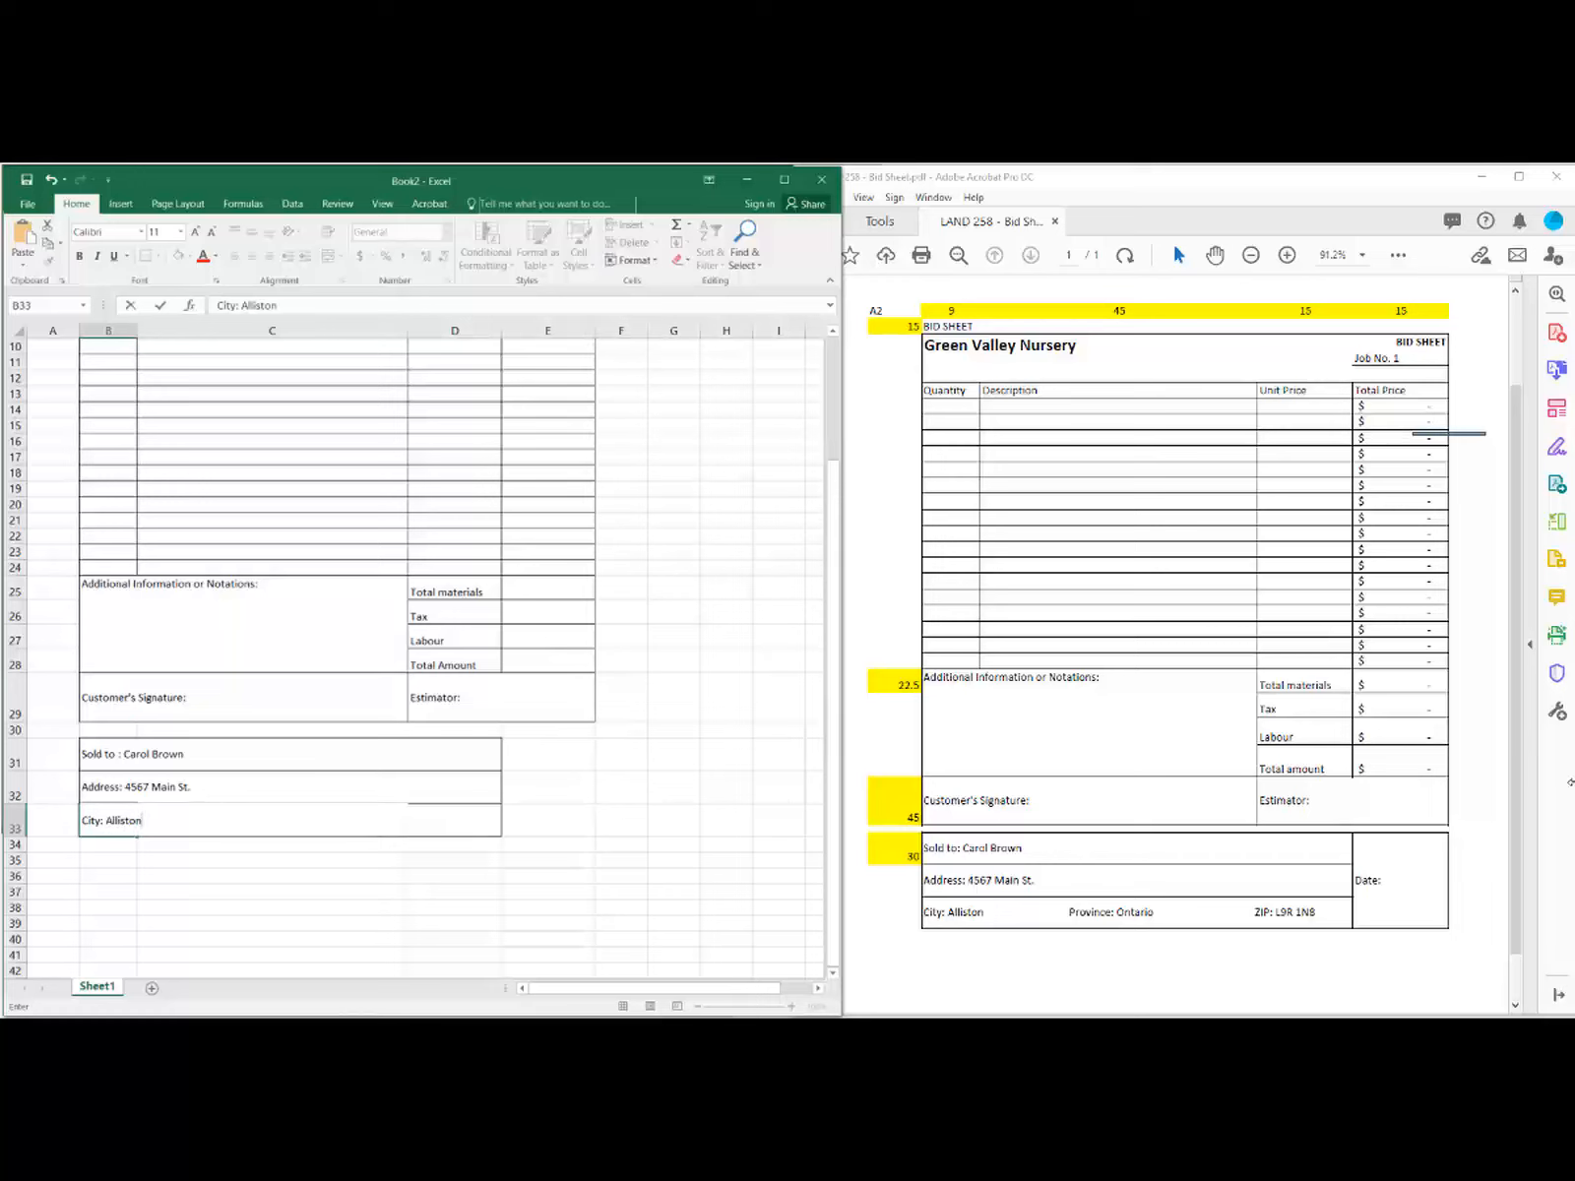
Step: Center cell C33 horizontally and enter the label "Province:" followed by the customer's province
{"action": "left_click", "coordinate": [310, 822]}
{"action": "left_click", "coordinate": [379, 819]}
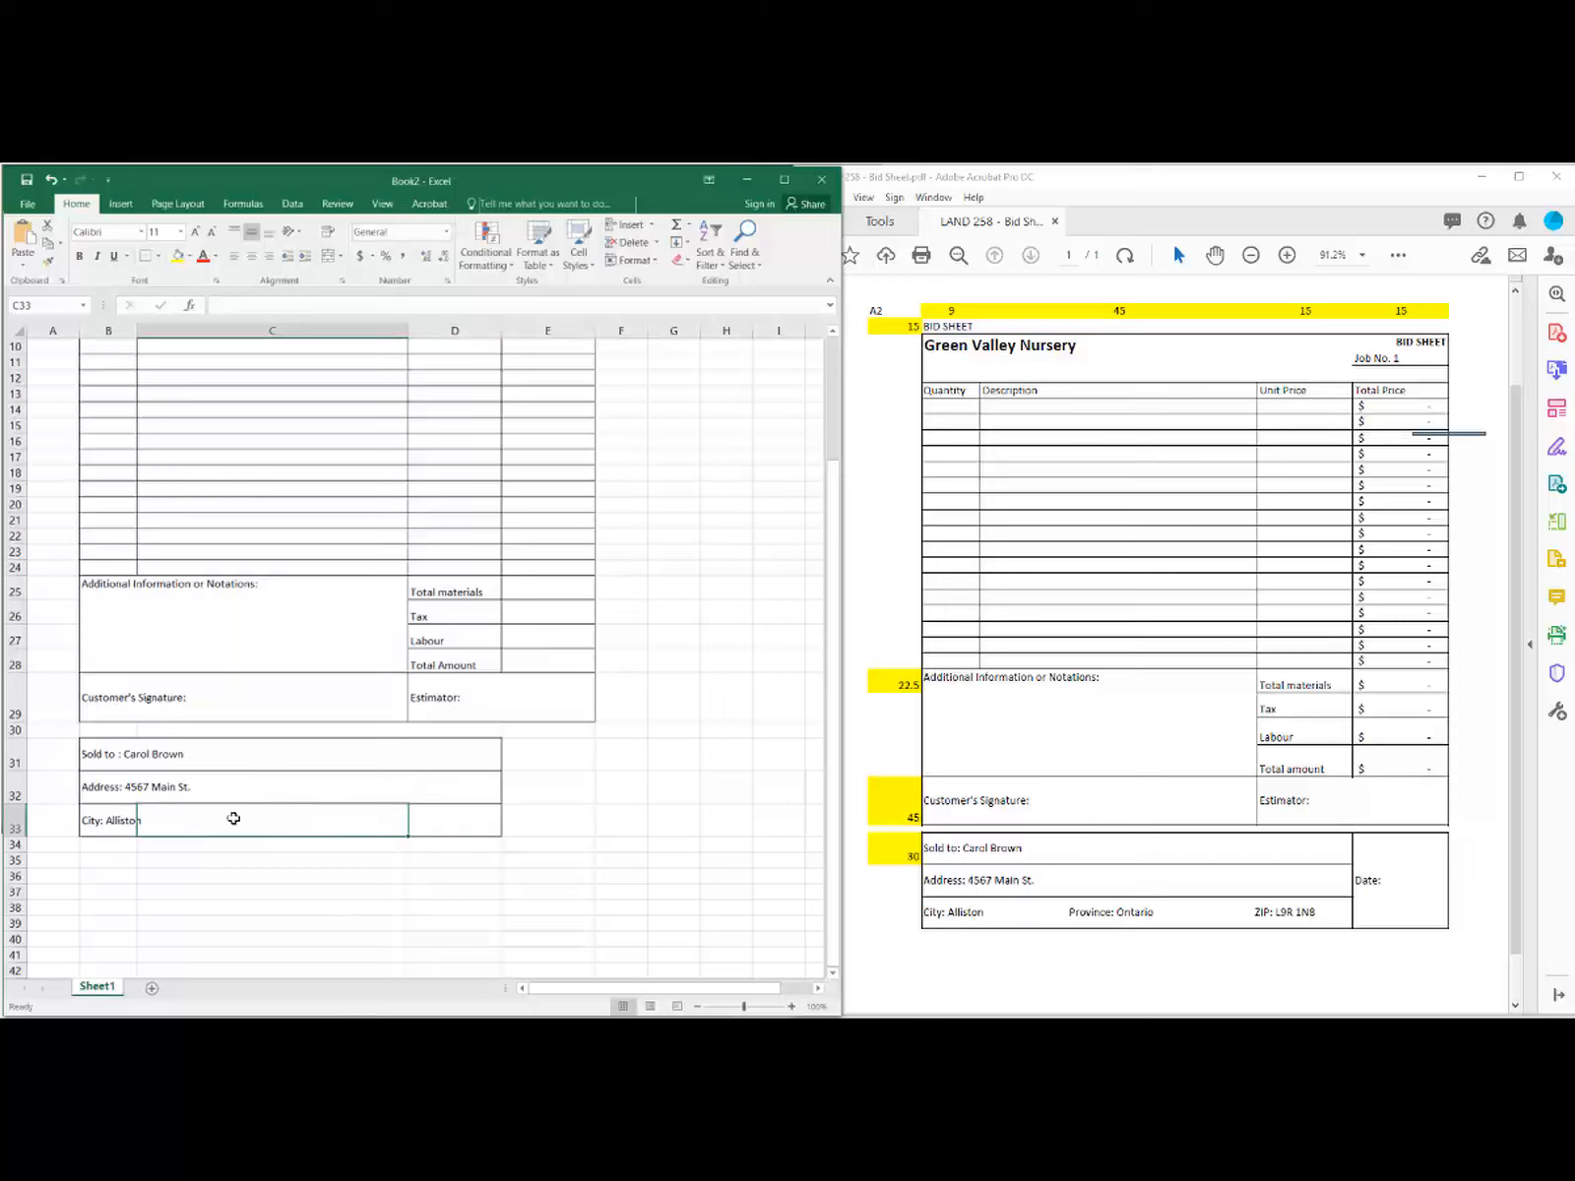
{"action": "left_click", "coordinate": [253, 258]}
{"action": "type", "text": "Provin"}
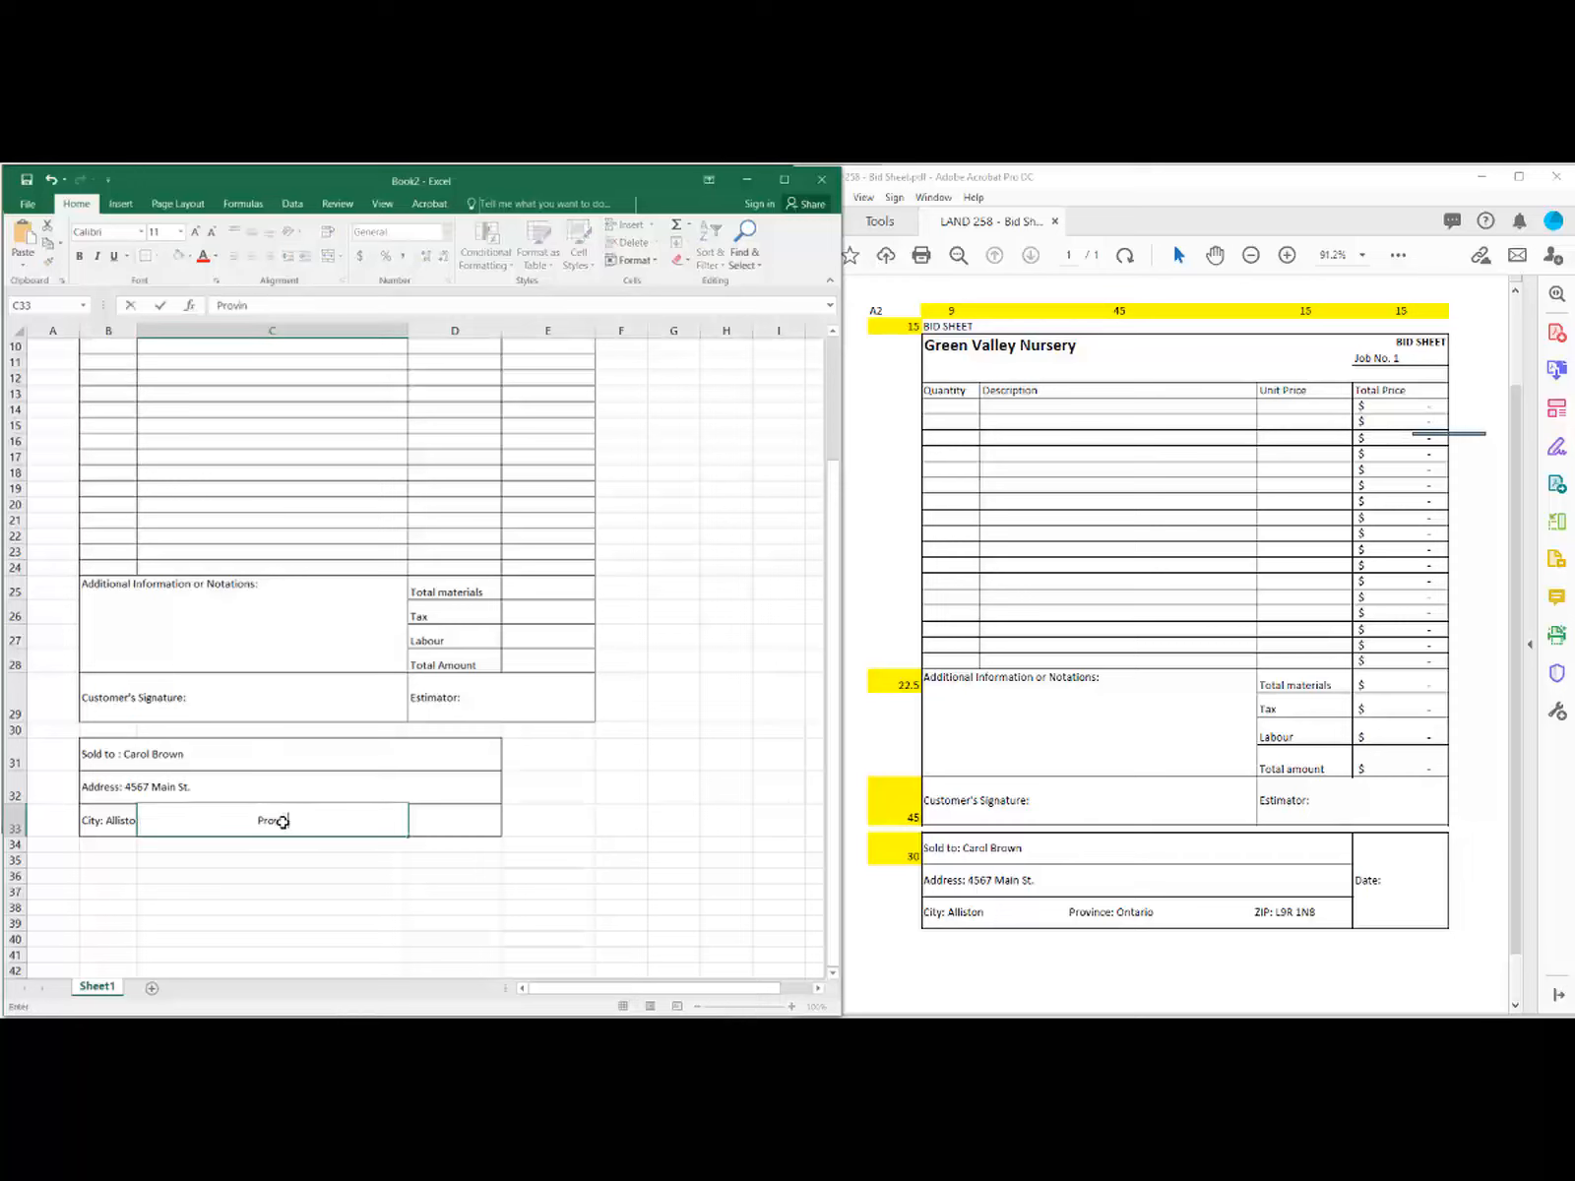
{"action": "type", "text": "ce: Ontario"}
{"action": "key", "text": "Tab"}
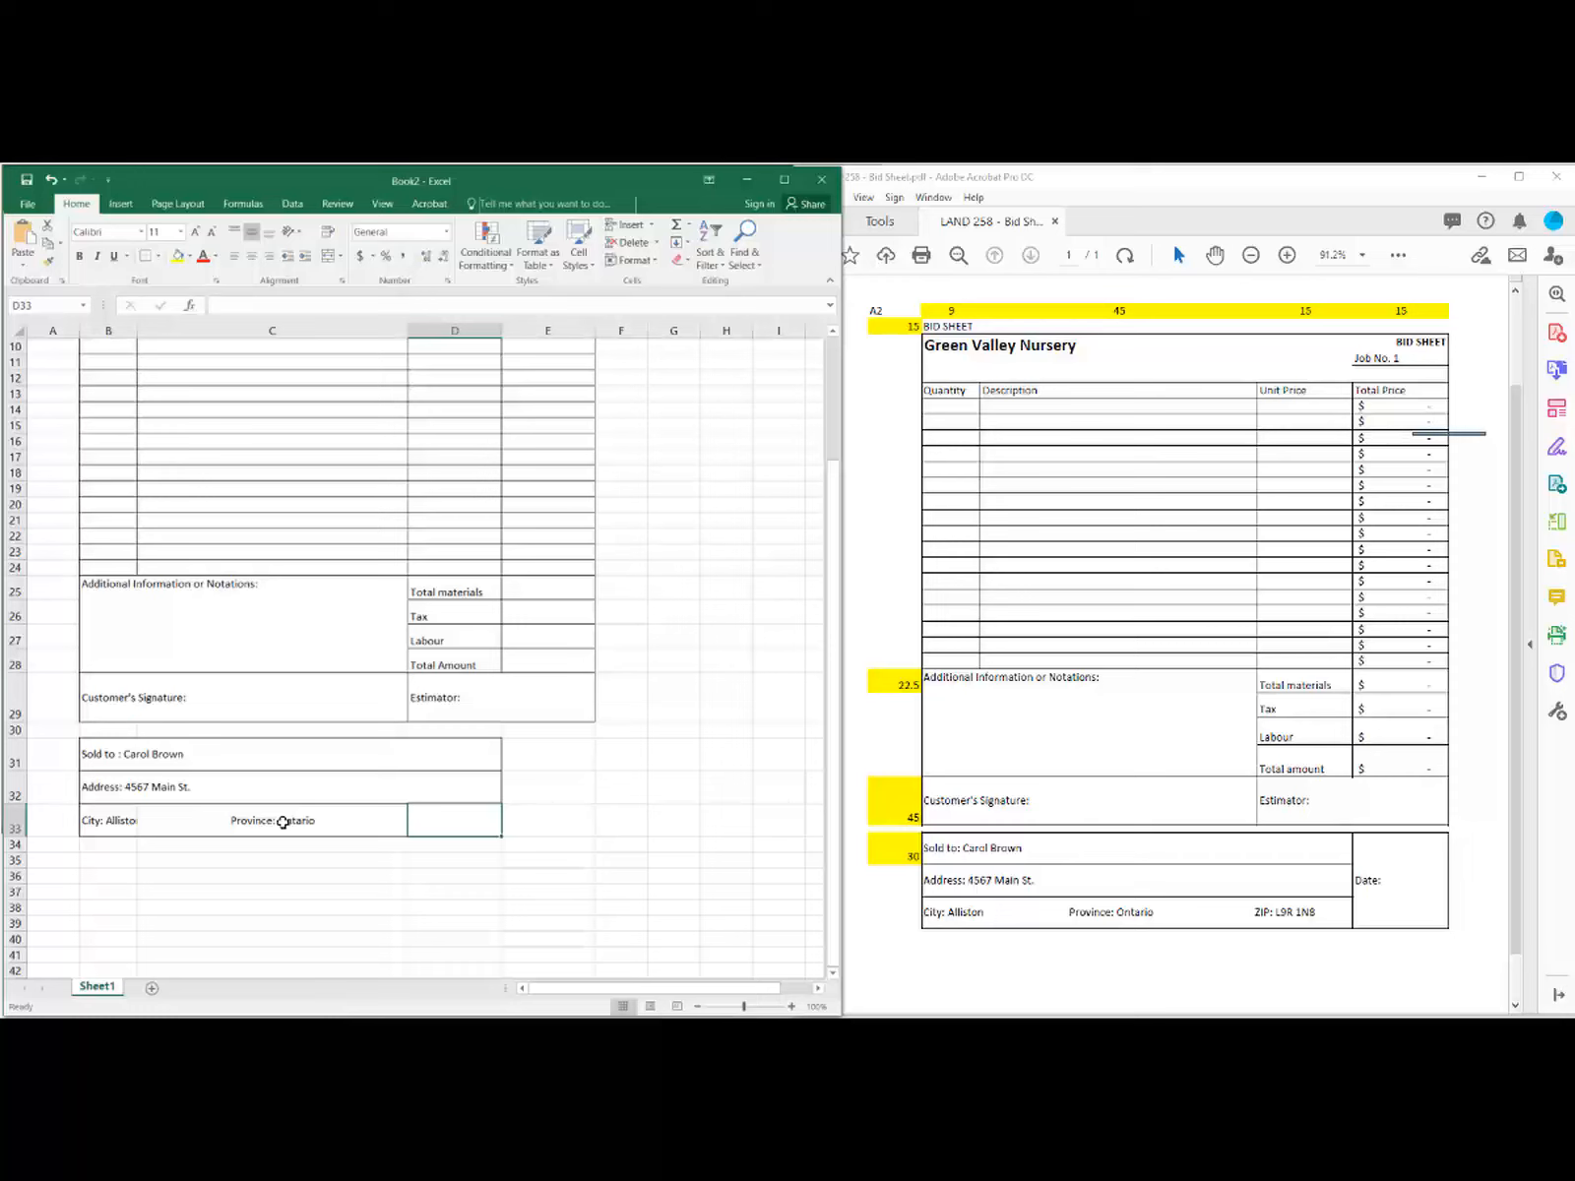
Step: Enter the label "Postal:" followed by the customer's postal code in cell D33, without the word "Code"
{"action": "type", "text": "Postal"}
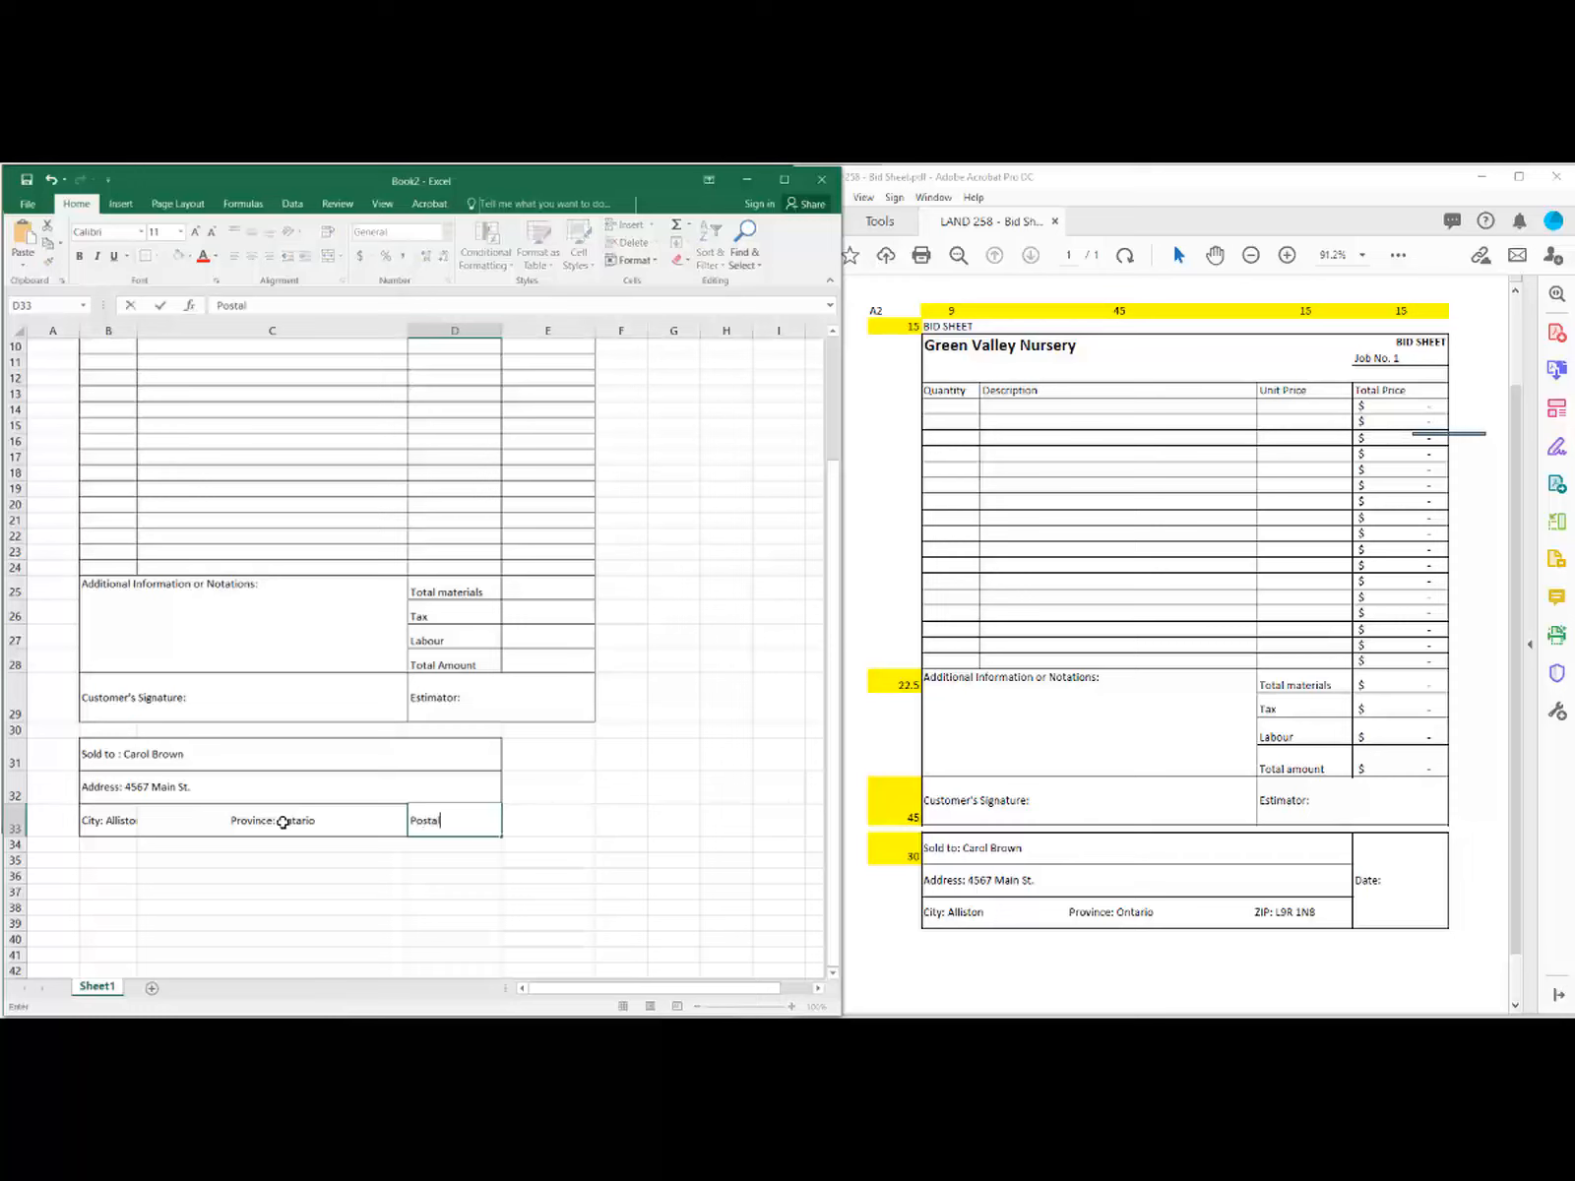
{"action": "type", "text": " Code"}
{"action": "type", "text": ":"}
{"action": "type", "text": "L9"}
{"action": "type", "text": "R"}
{"action": "type", "text": " 1N"}
{"action": "key", "text": "BackSpace"}
{"action": "key", "text": "BackSpace"}
{"action": "key", "text": "BackSpace"}
{"action": "key", "text": "BackSpace"}
{"action": "key", "text": "BackSpace"}
{"action": "left_click", "coordinate": [479, 873]}
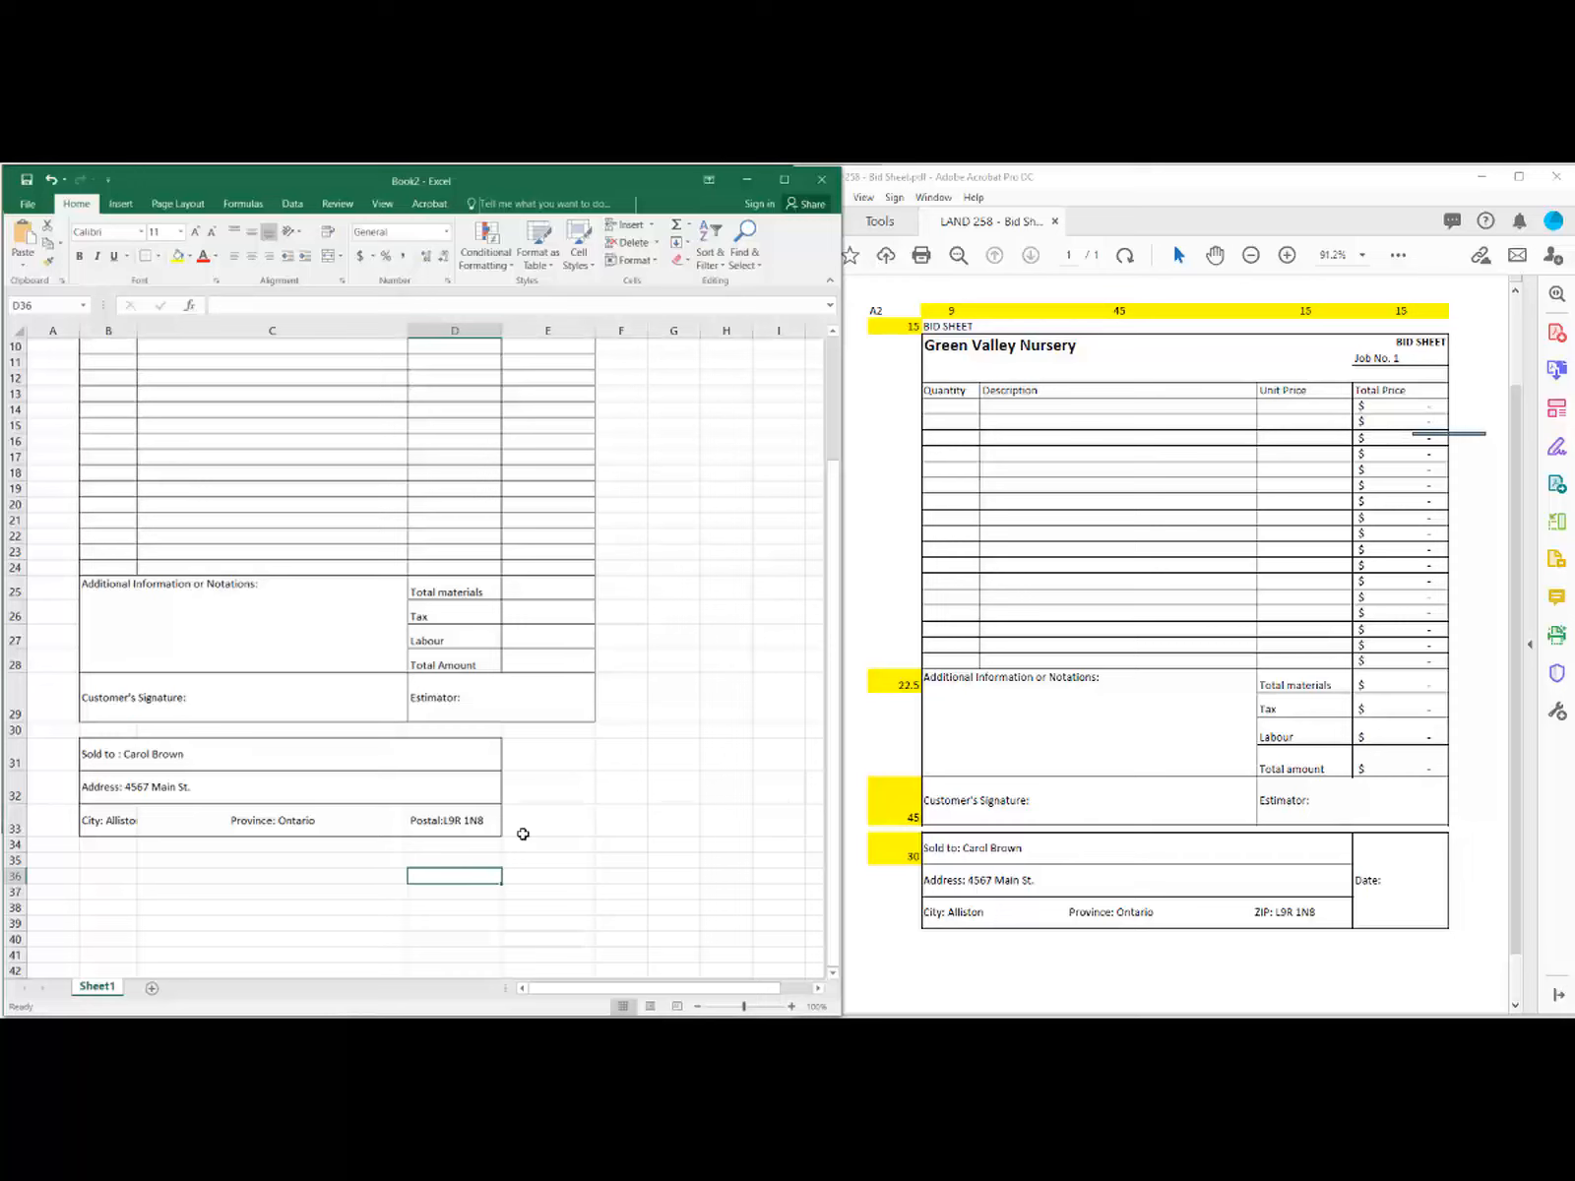
Step: Merge cells E31 through E33 without centering
{"action": "left_click_drag", "start_coordinate": [524, 753], "coordinate": [534, 828]}
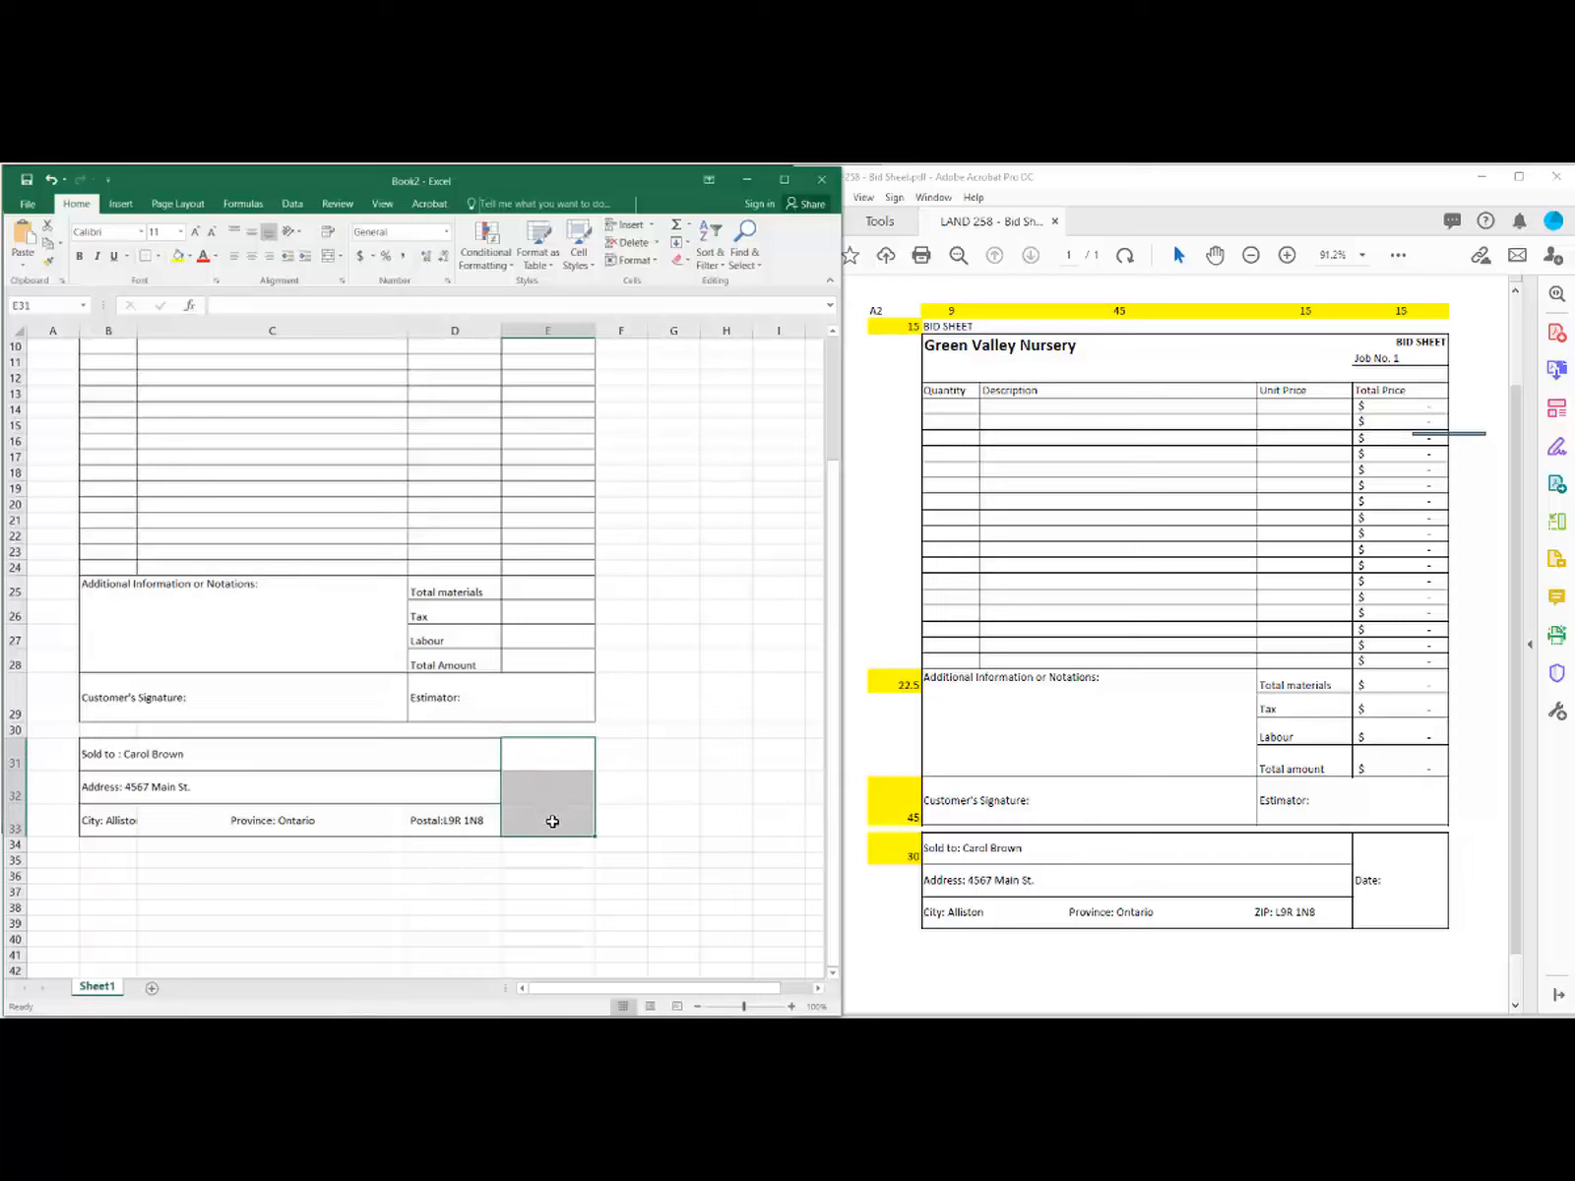
{"action": "left_click", "coordinate": [339, 256]}
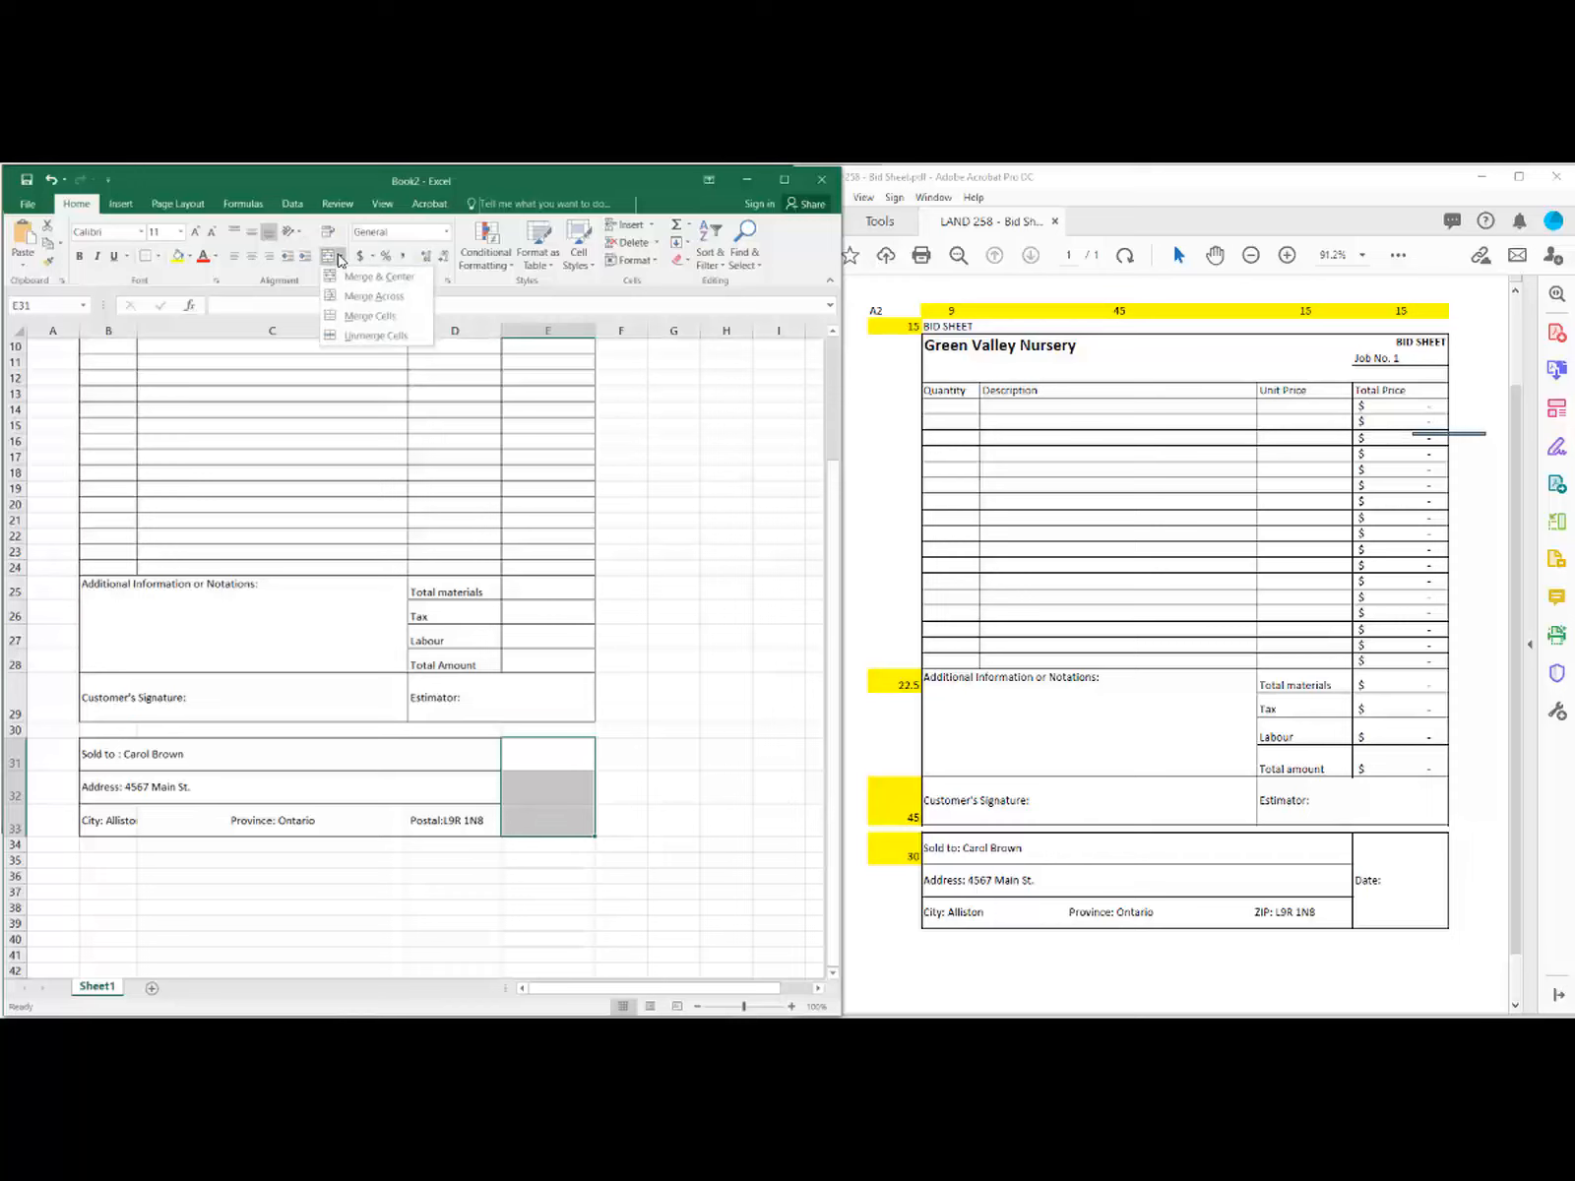
{"action": "left_click", "coordinate": [364, 317]}
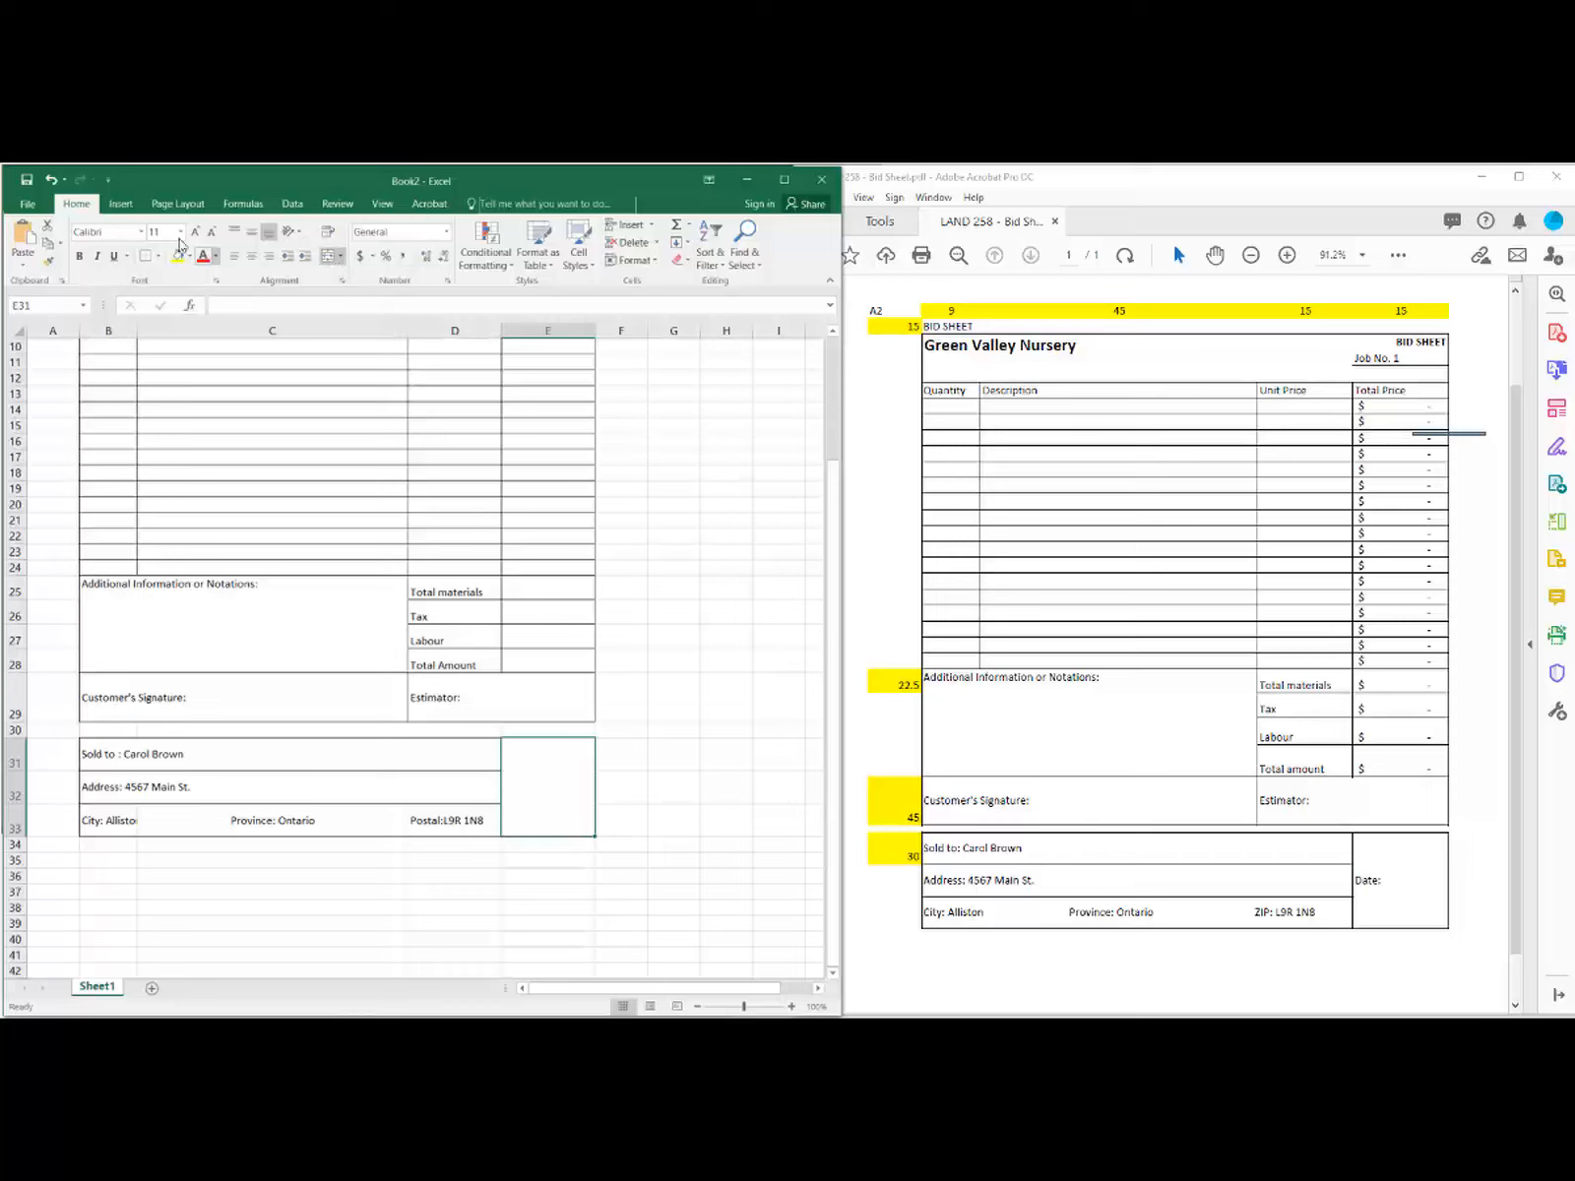
{"action": "left_click", "coordinate": [636, 756]}
Step: Align merged cell E31 to the vertical middle and enter the label "Date:"
{"action": "left_click", "coordinate": [530, 758]}
{"action": "left_click", "coordinate": [253, 237]}
{"action": "type", "text": "Date:"}
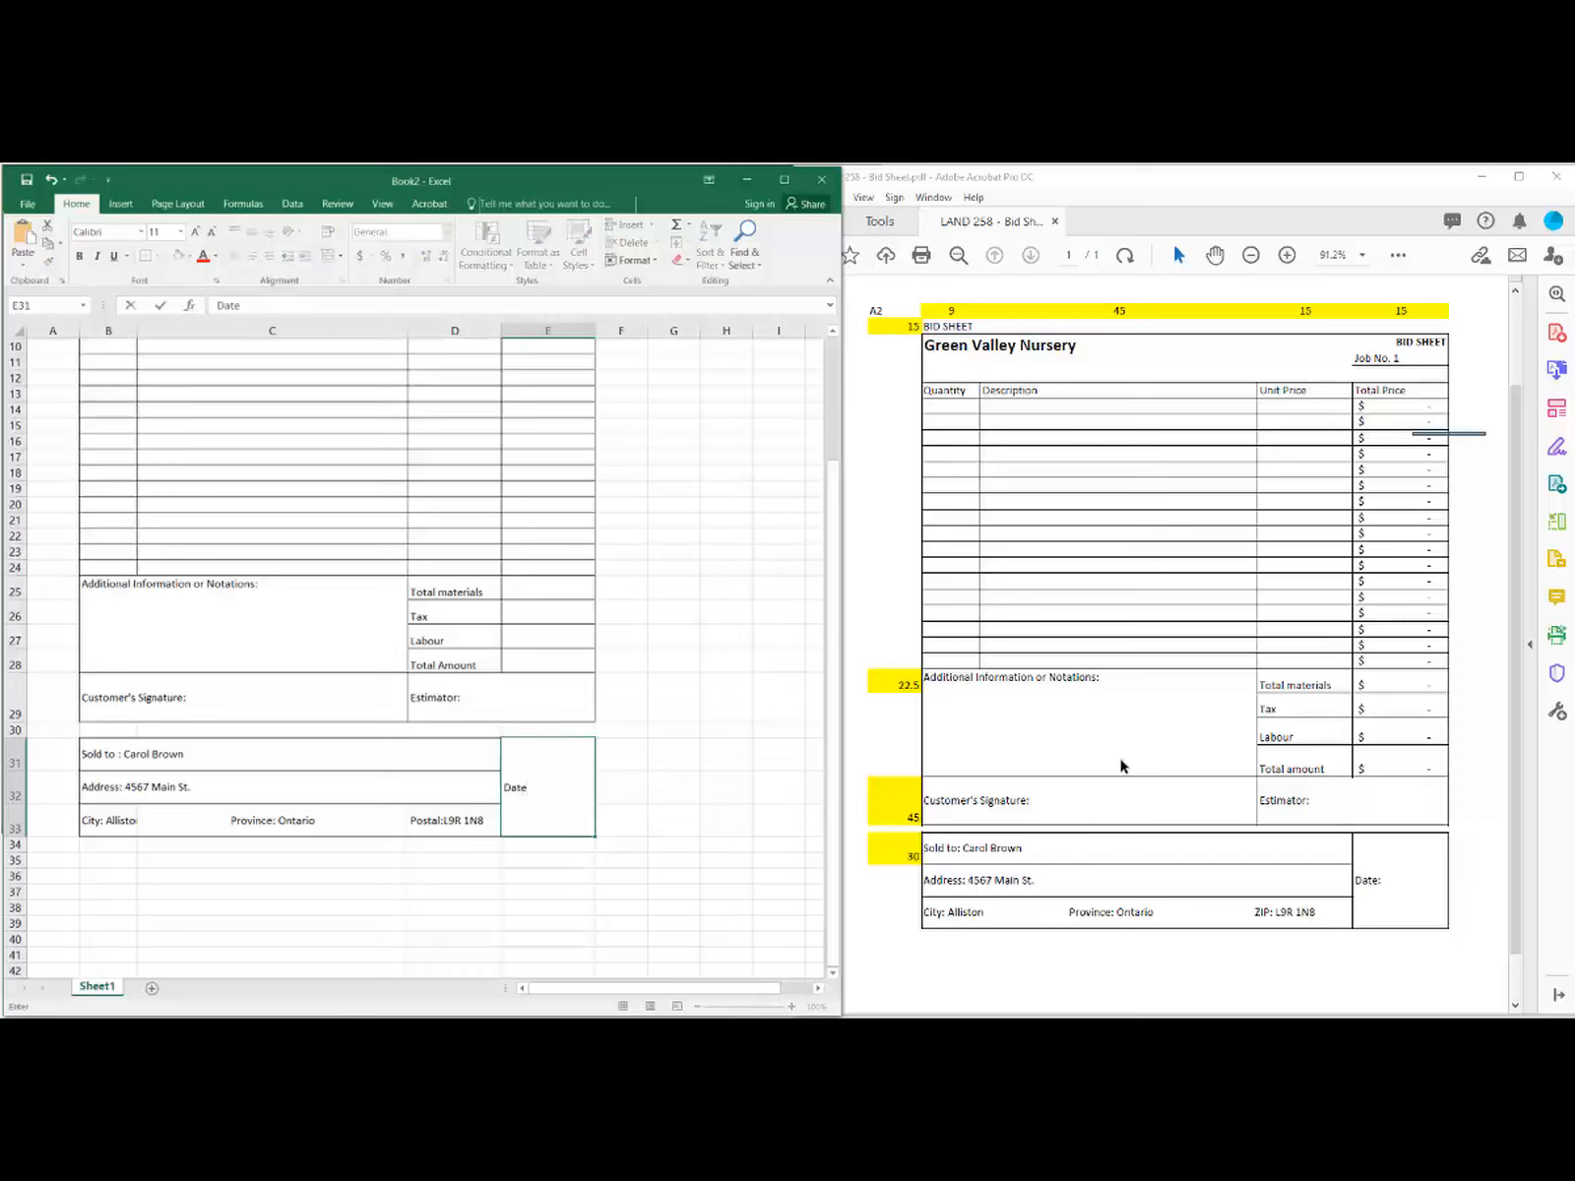
{"action": "left_click", "coordinate": [493, 892]}
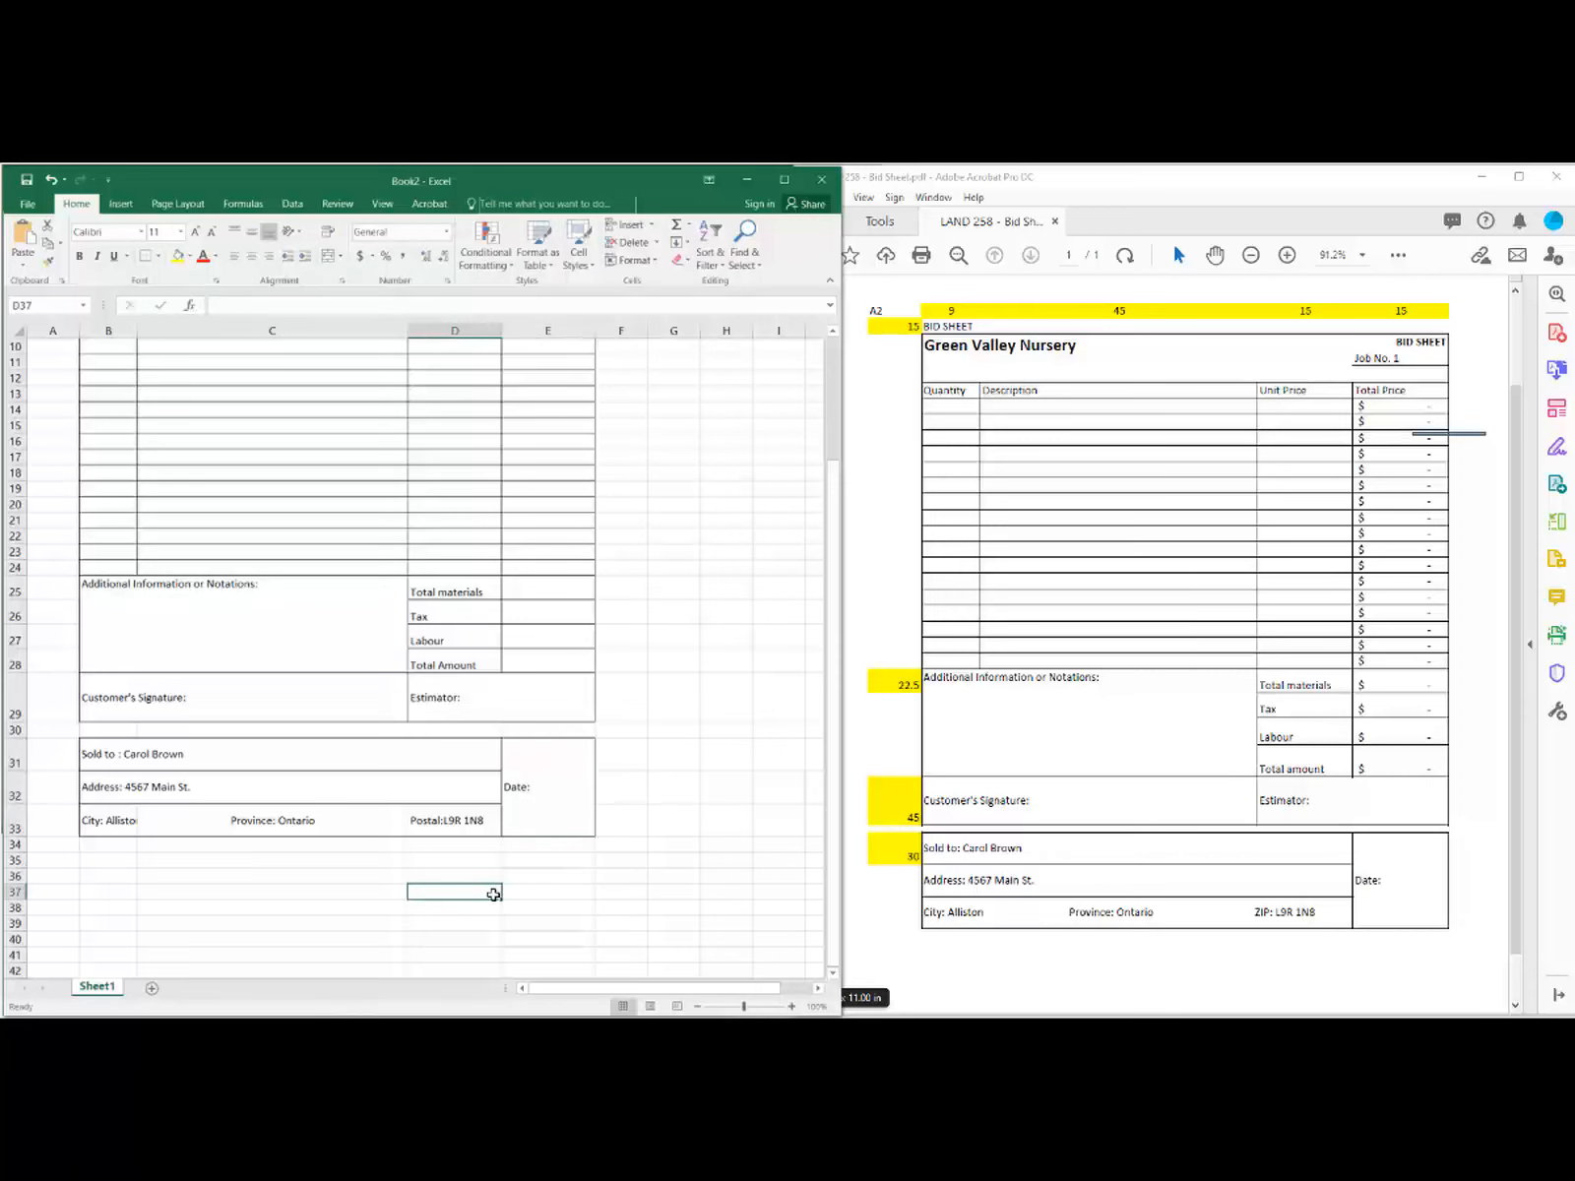
Step: Save the workbook as "Bid Sheet tutorial" in the "Assignment 3 - Bid Sheets" folder as an Excel Workbook
{"action": "scroll", "coordinate": [463, 694], "scroll_direction": "up", "scroll_amount": 3}
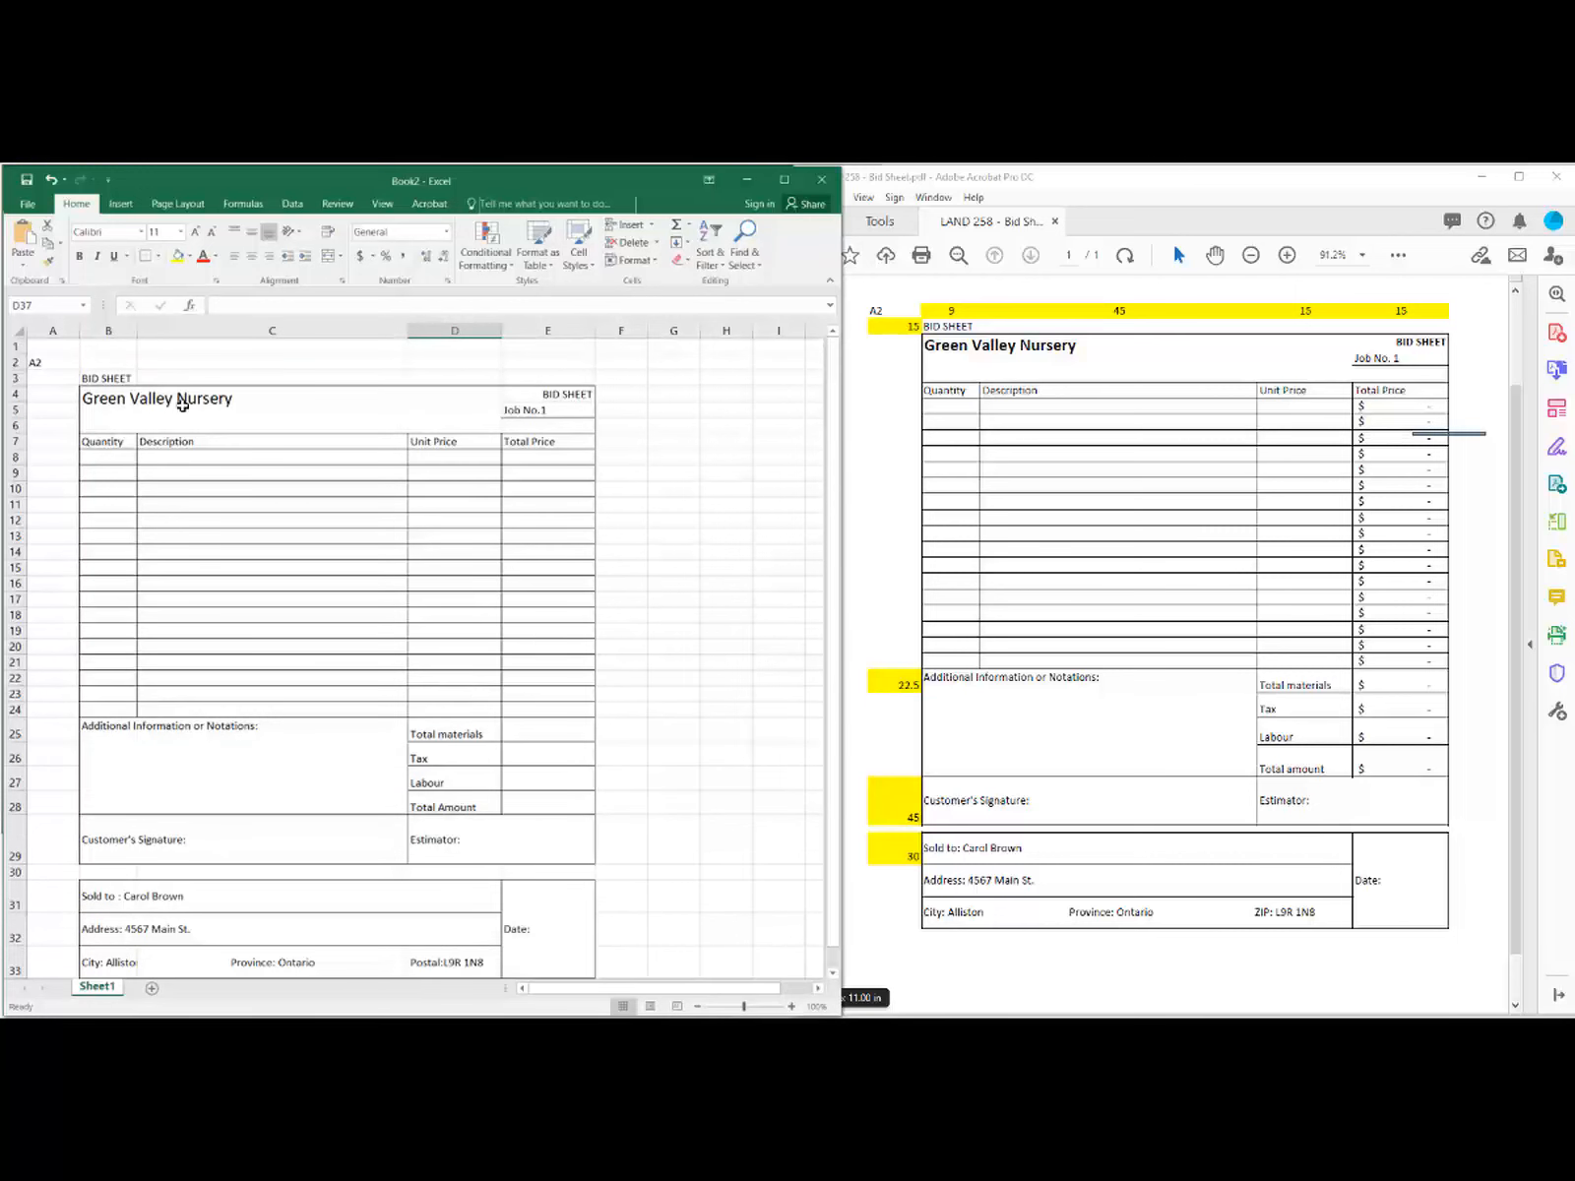
{"action": "left_click", "coordinate": [29, 205]}
{"action": "left_click", "coordinate": [56, 359]}
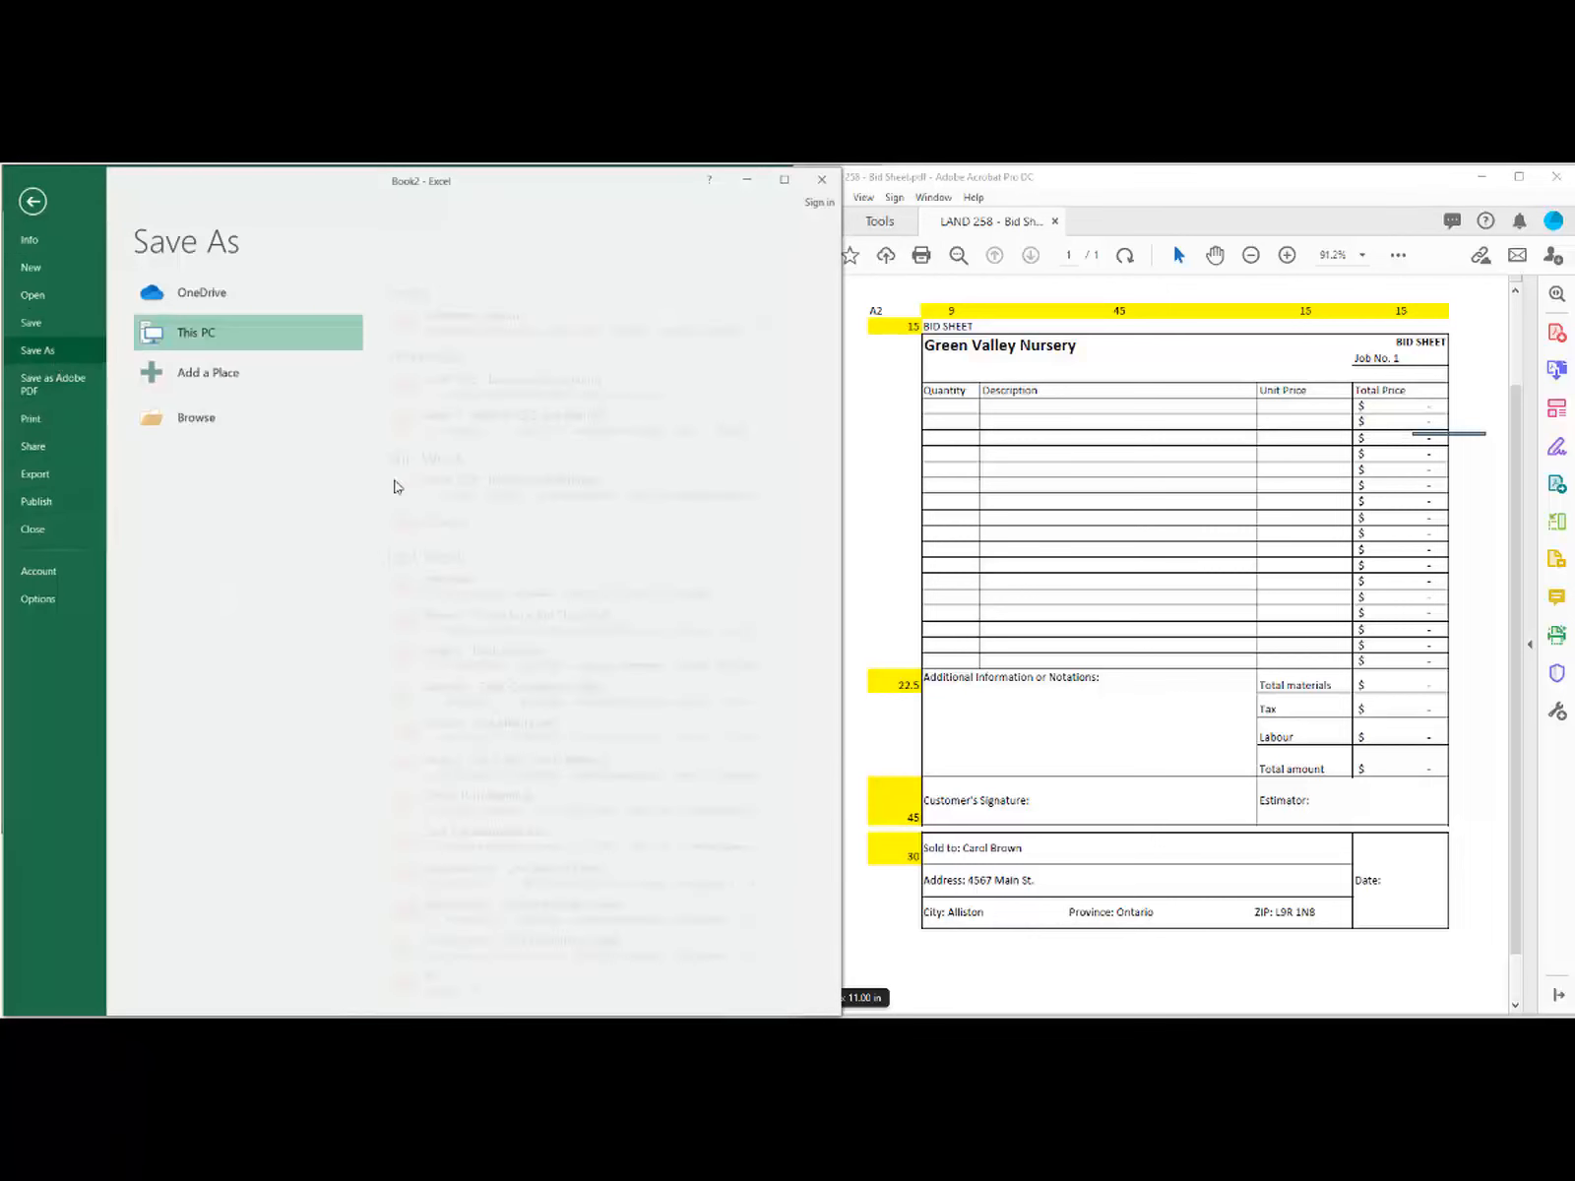
{"action": "left_click", "coordinate": [590, 487]}
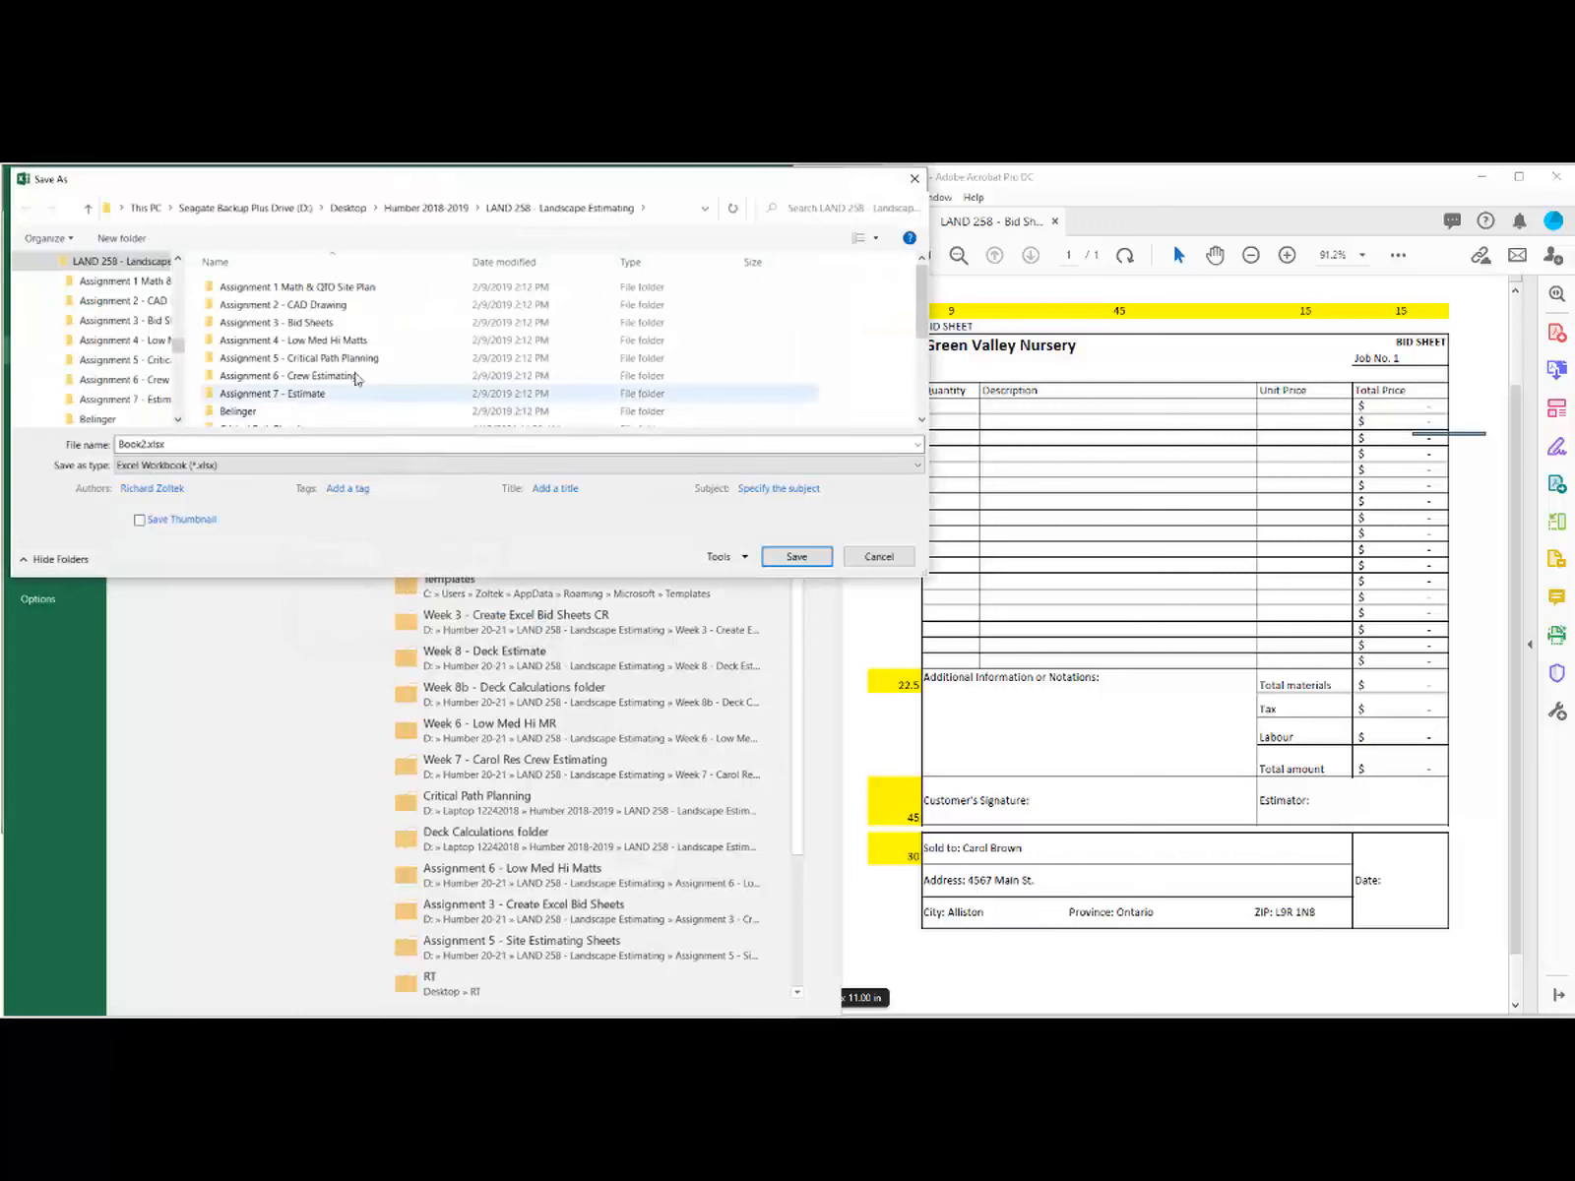
{"action": "left_click", "coordinate": [309, 326]}
{"action": "double_click", "coordinate": [309, 325]}
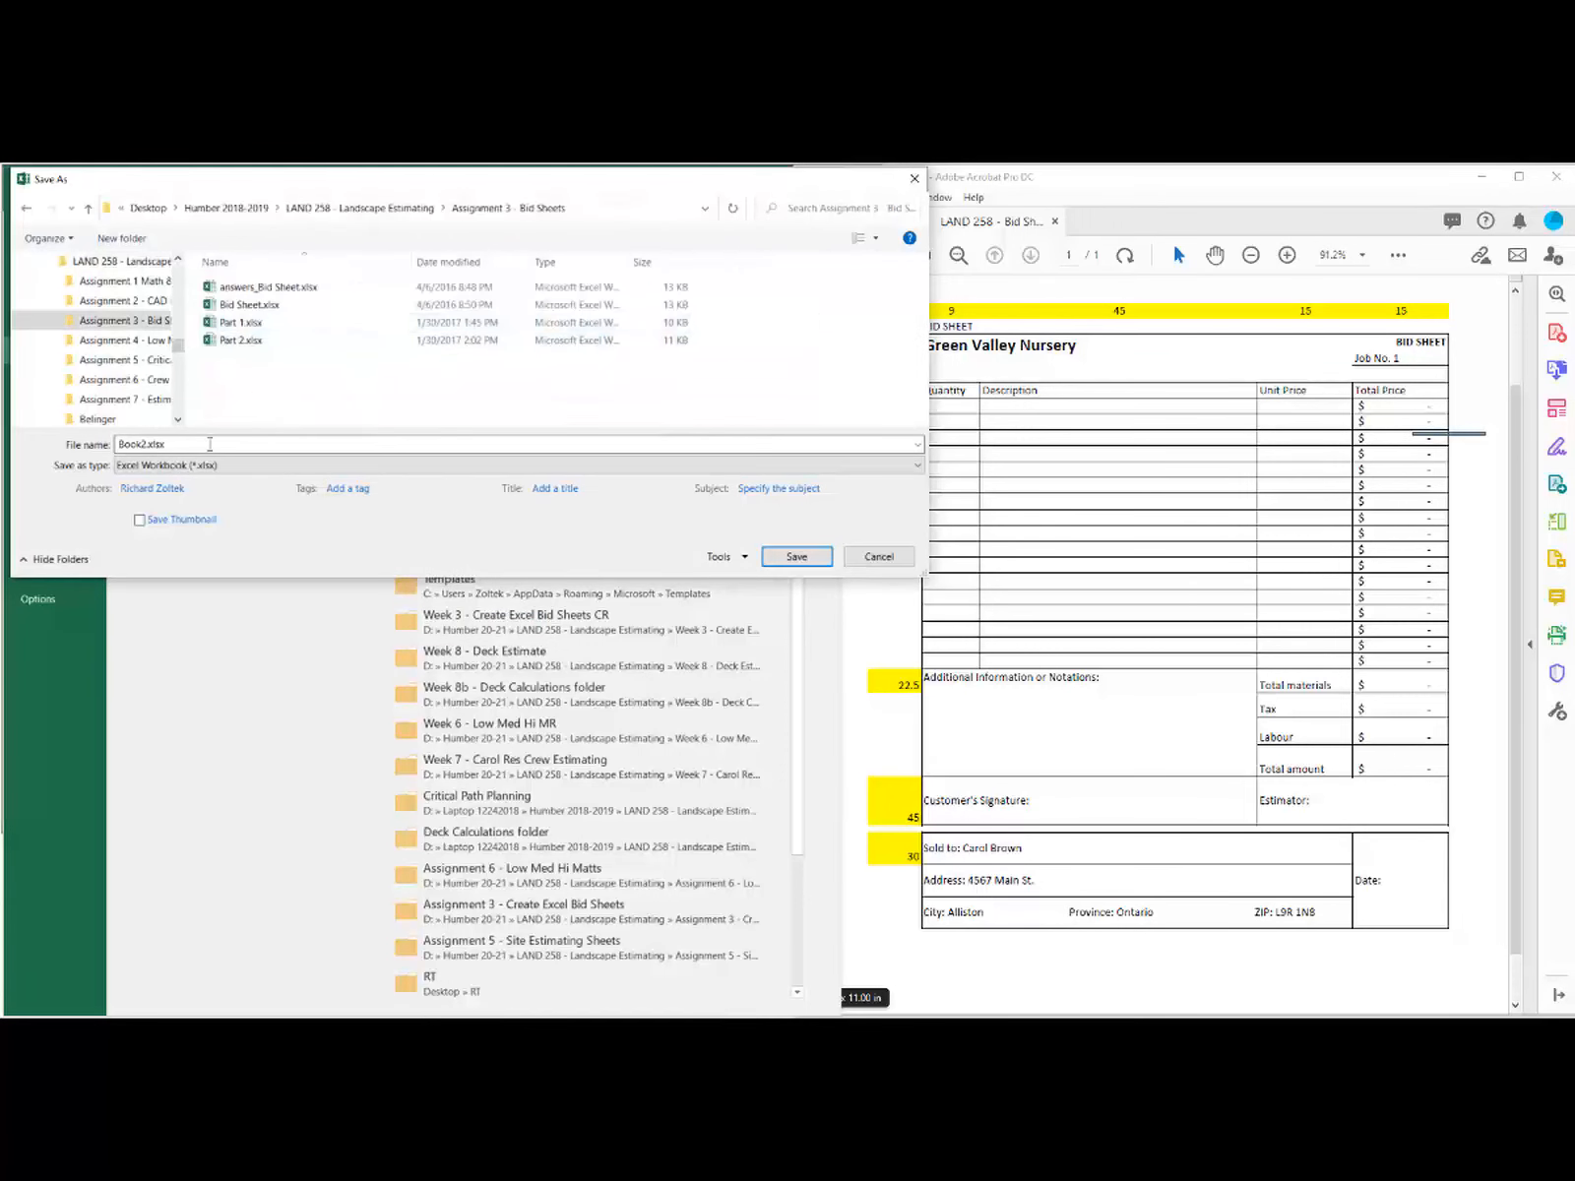
{"action": "left_click_drag", "start_coordinate": [118, 444], "coordinate": [323, 456]}
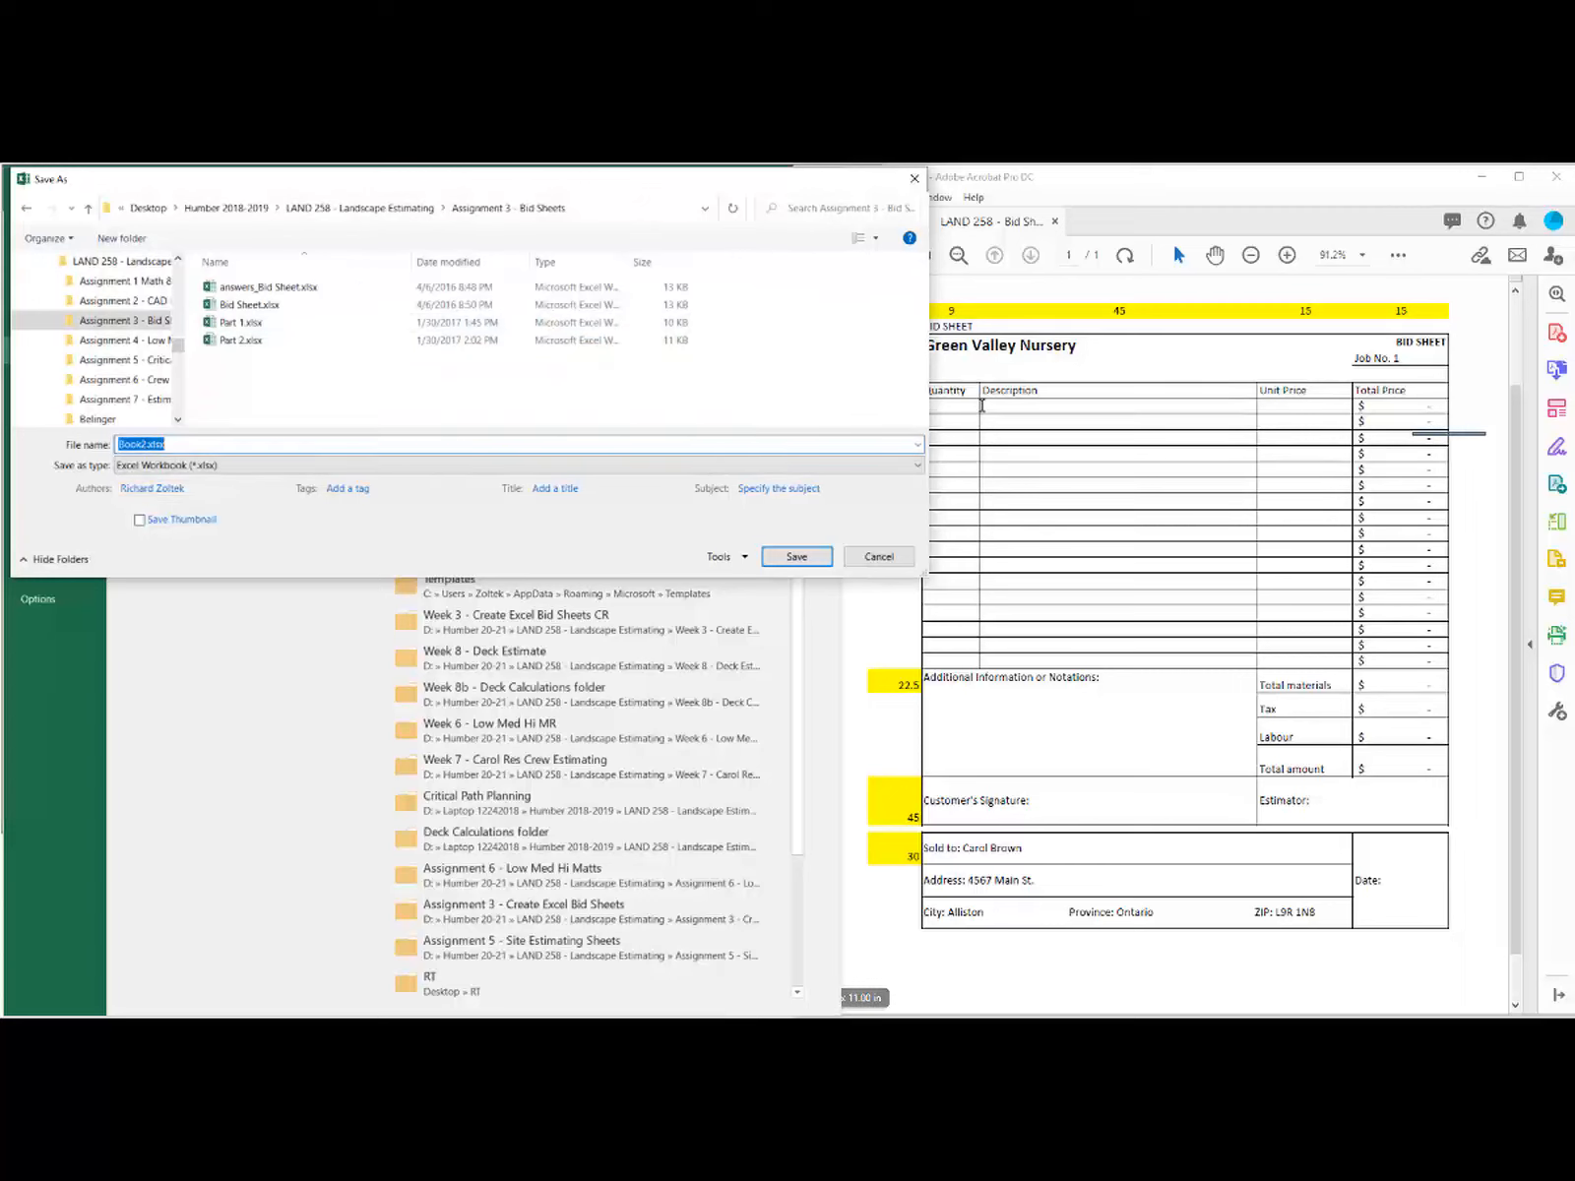
{"action": "type", "text": "Bid Sheet tutorial"}
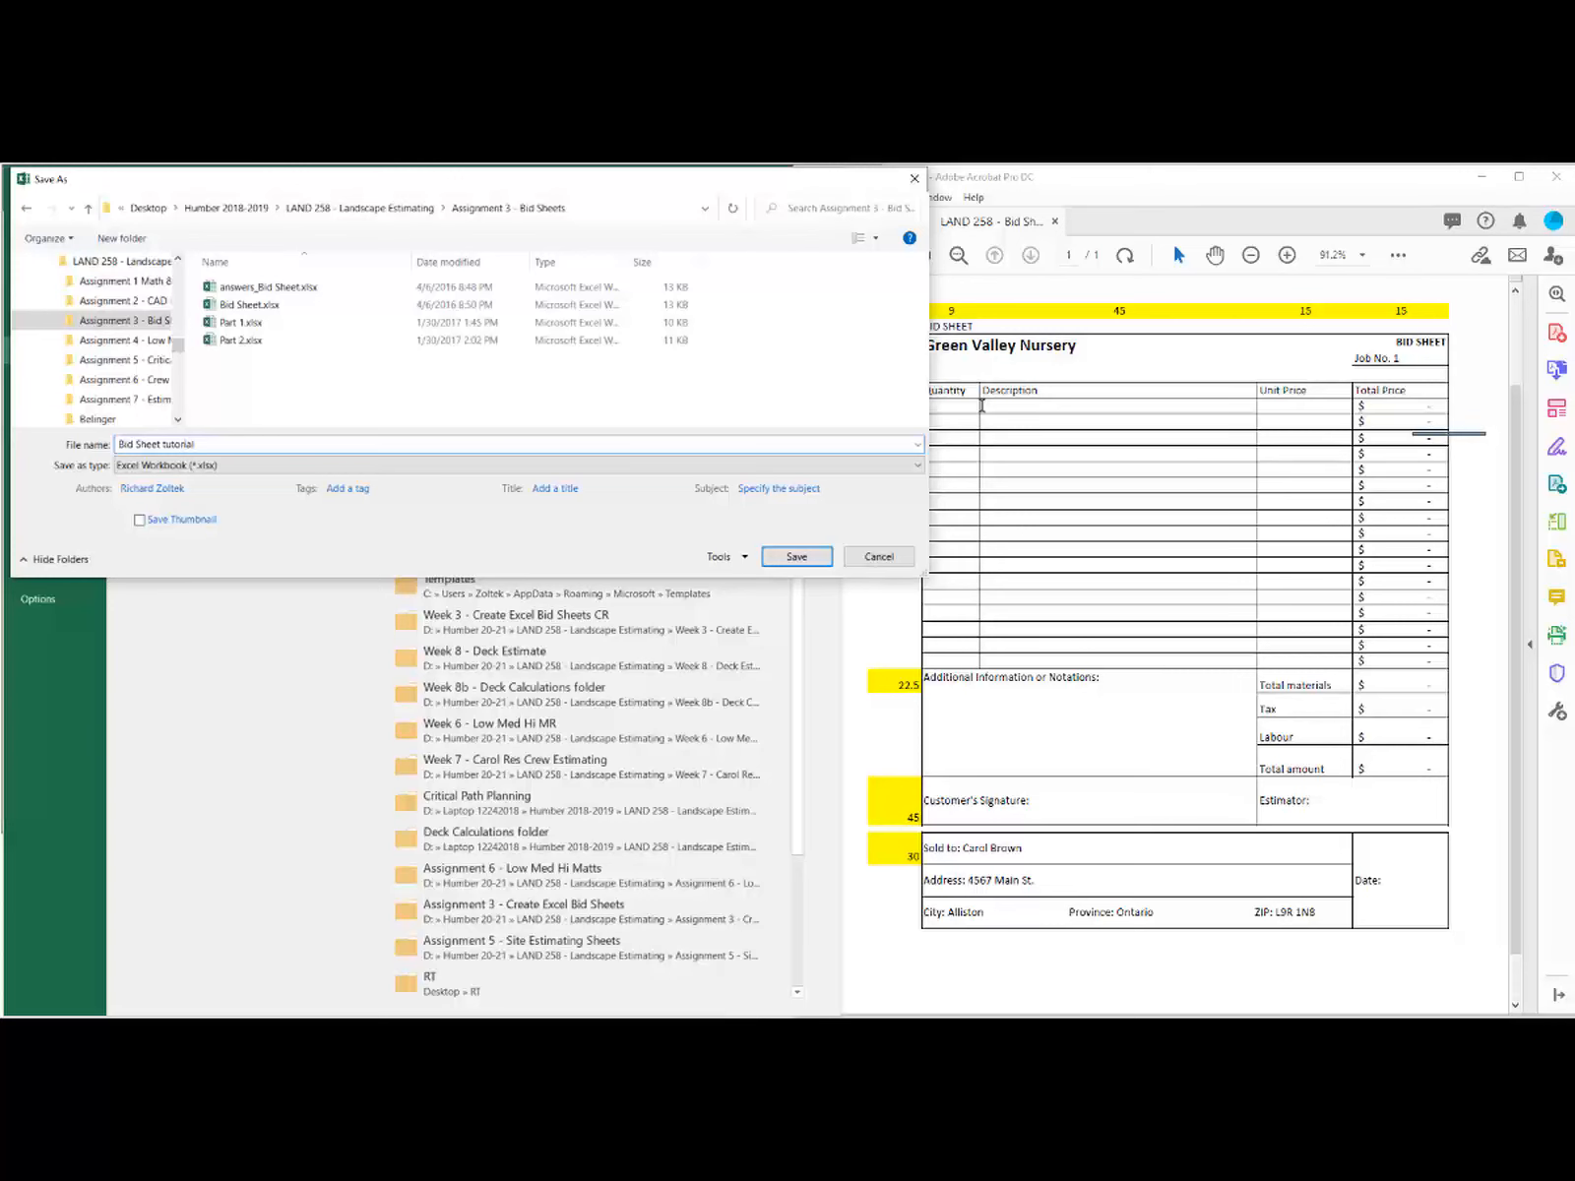
{"action": "left_click", "coordinate": [789, 563]}
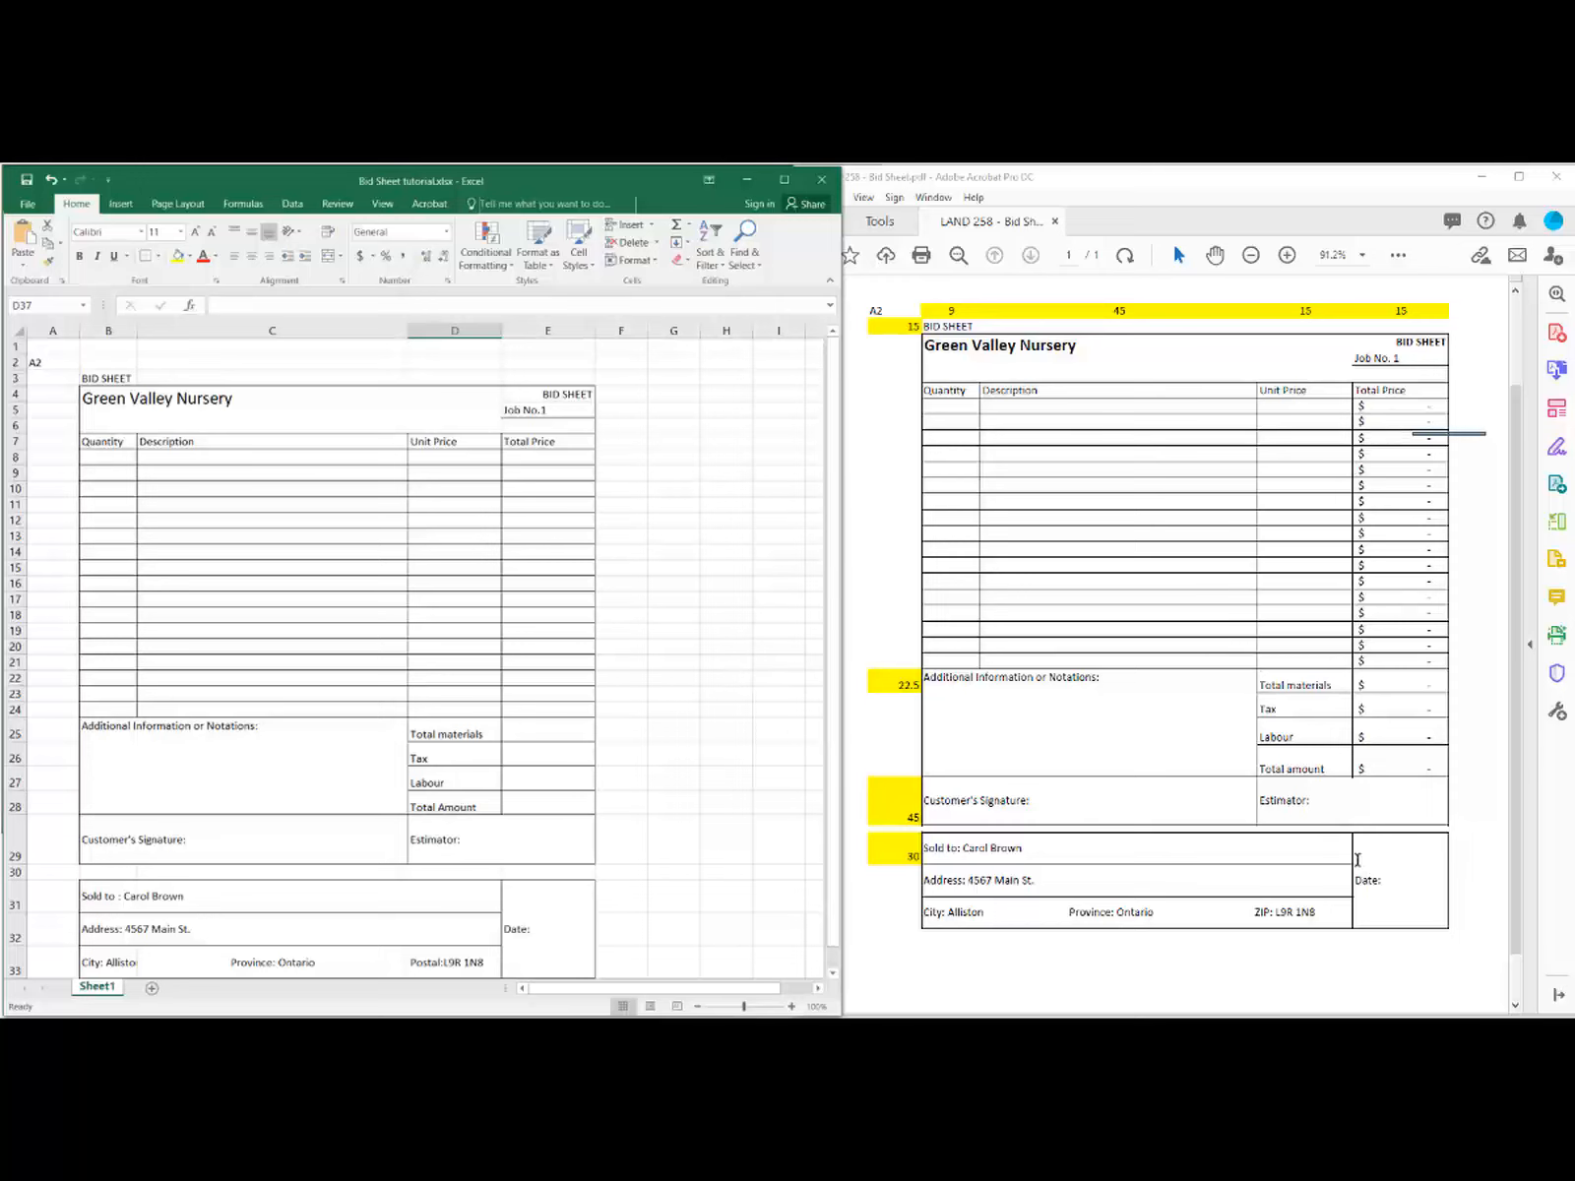
Step: Apply the Accounting format with the English (United States) dollar symbol to the Total Price cells E8 through E28
{"action": "scroll", "coordinate": [694, 839], "scroll_direction": "down", "scroll_amount": 2}
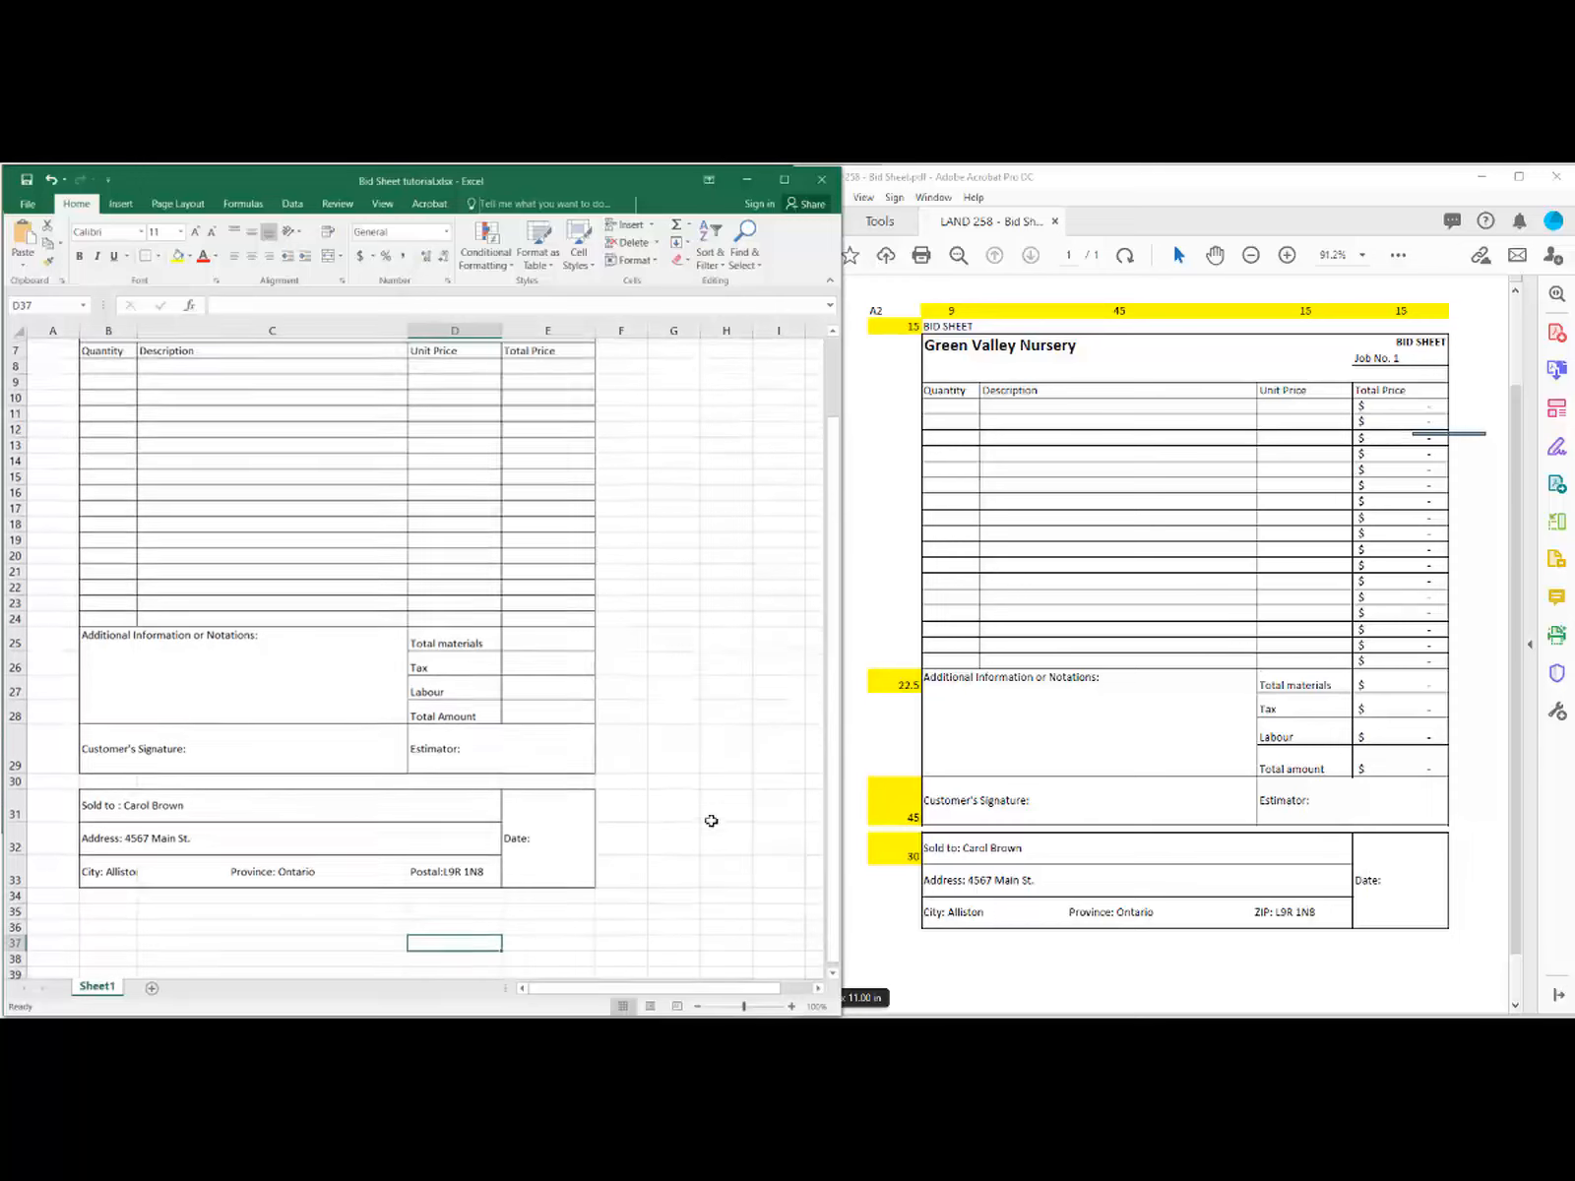
{"action": "scroll", "coordinate": [710, 820], "scroll_direction": "up", "scroll_amount": 2}
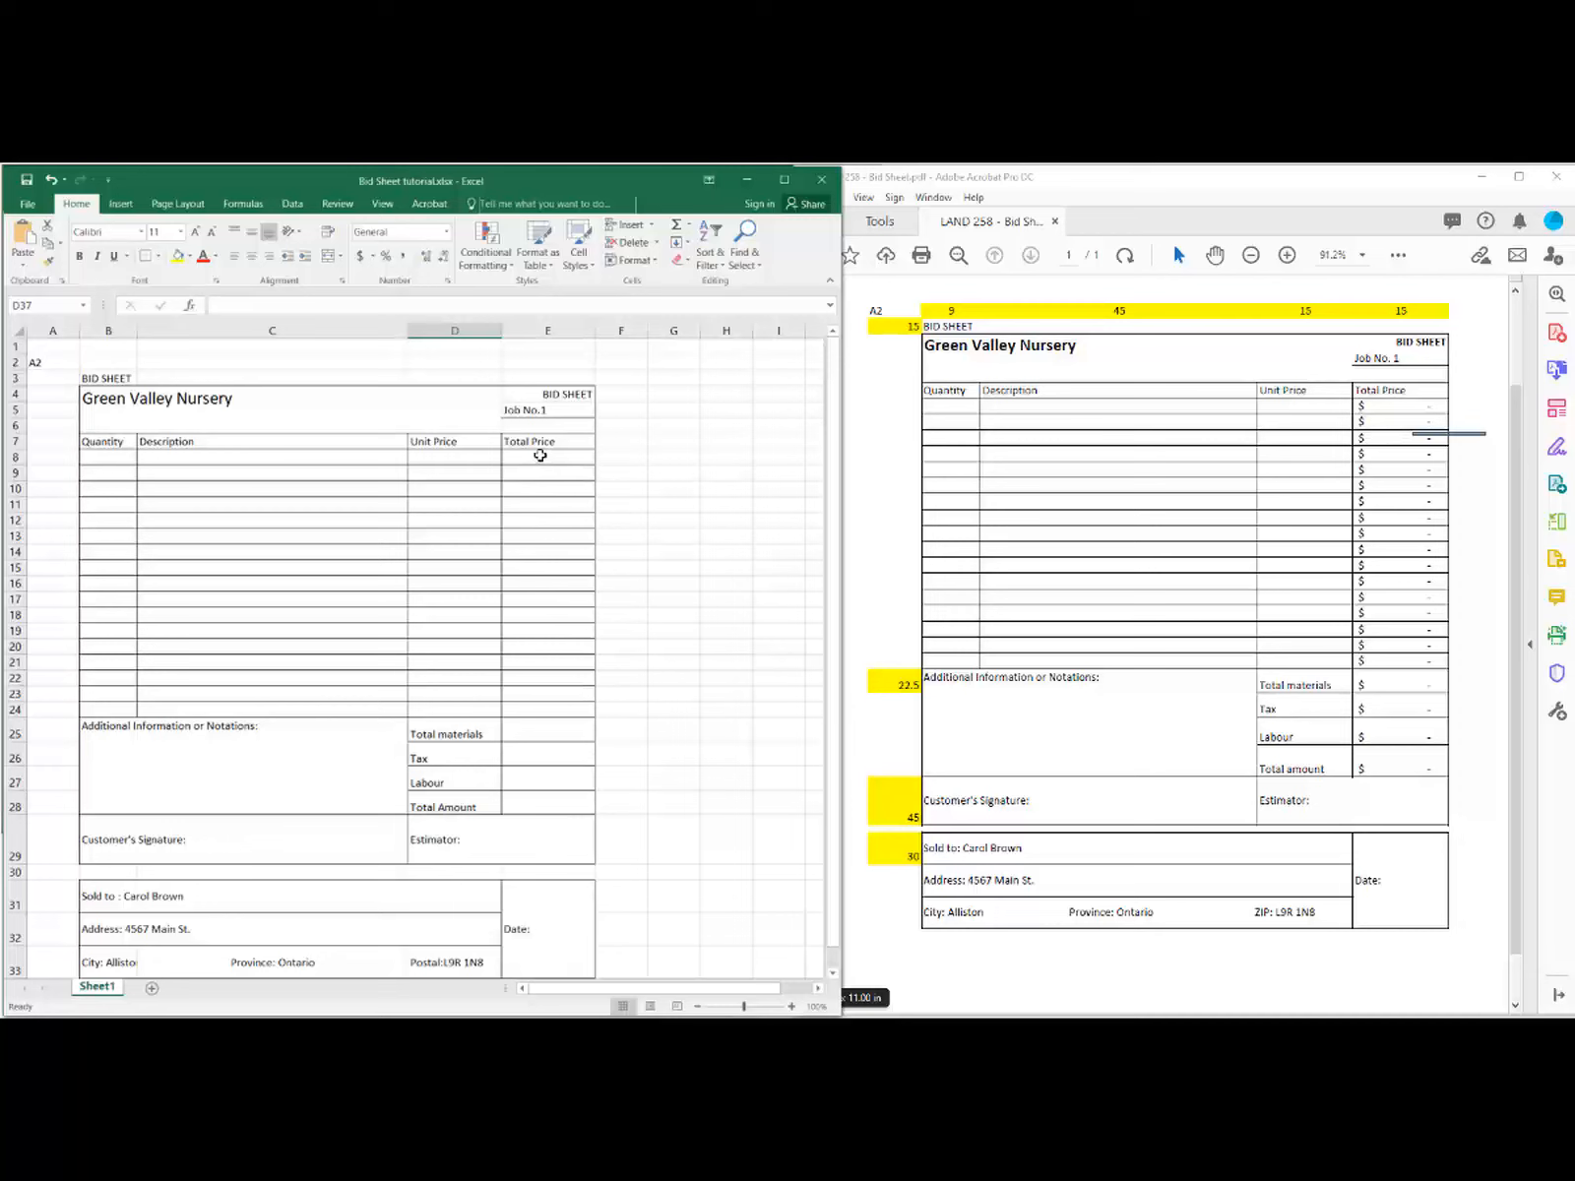
{"action": "left_click_drag", "start_coordinate": [540, 456], "coordinate": [529, 801]}
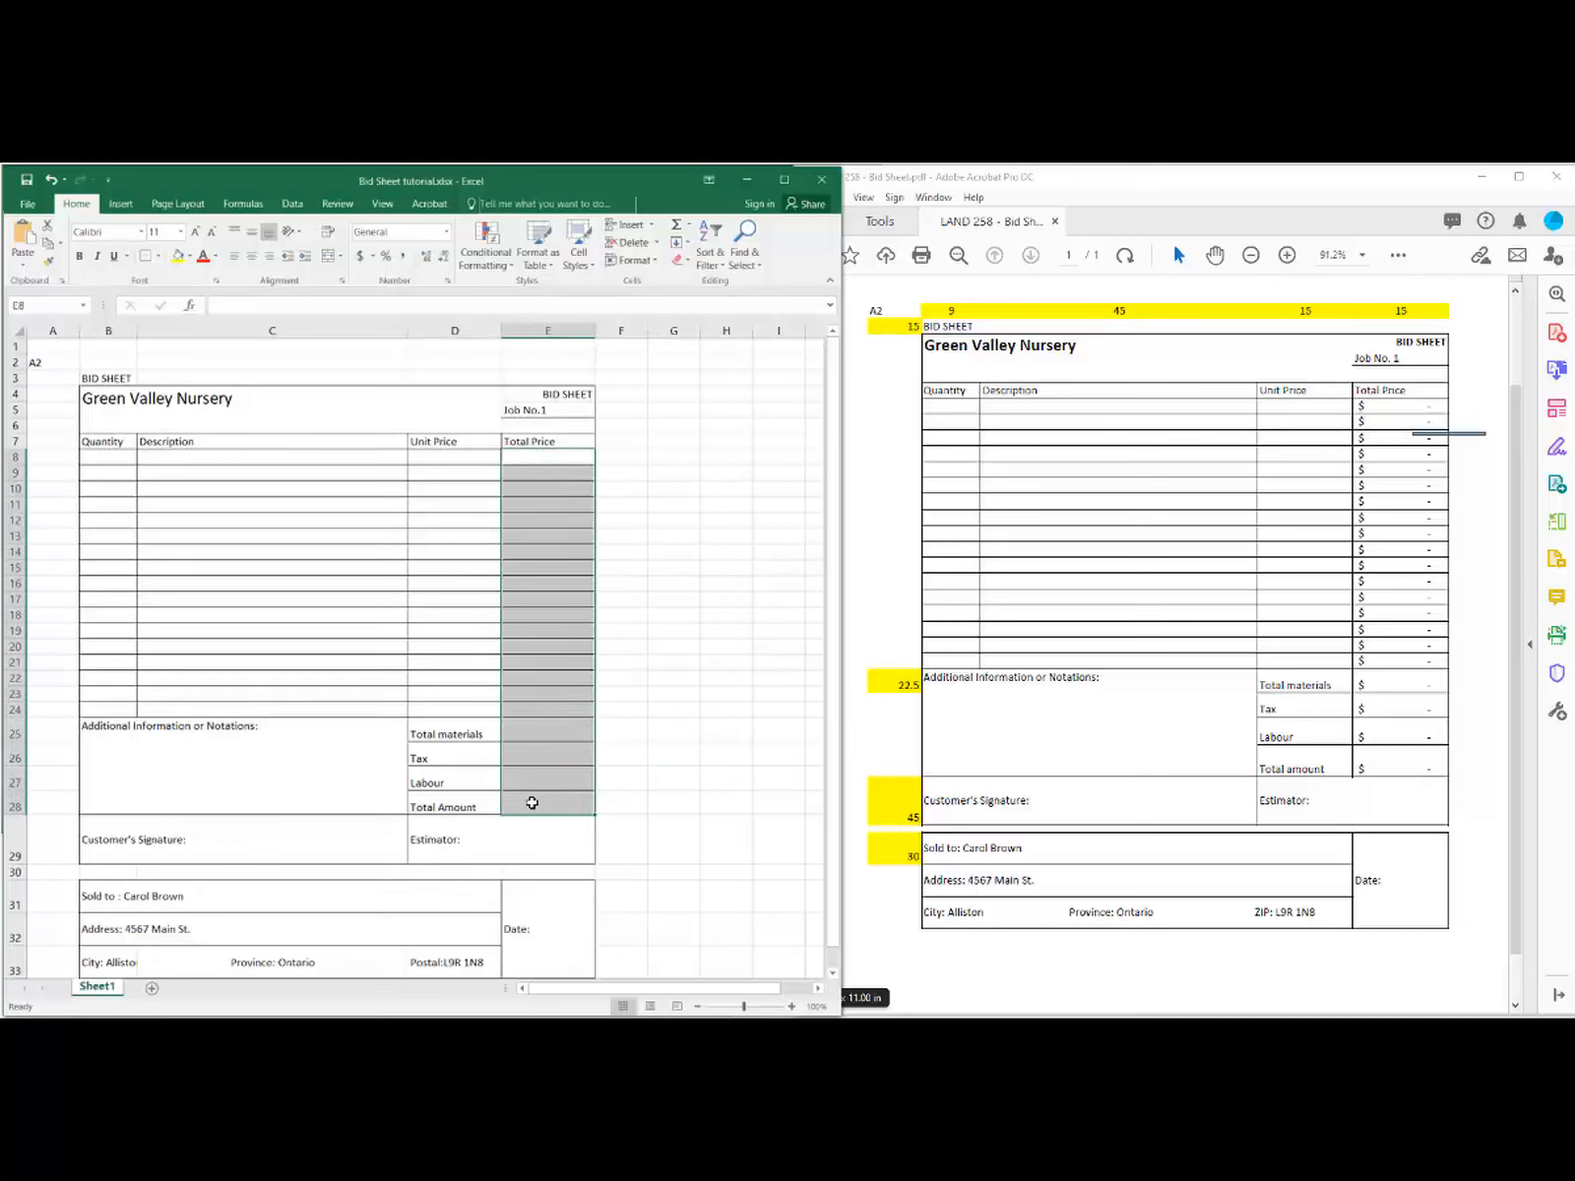
{"action": "left_click", "coordinate": [363, 261]}
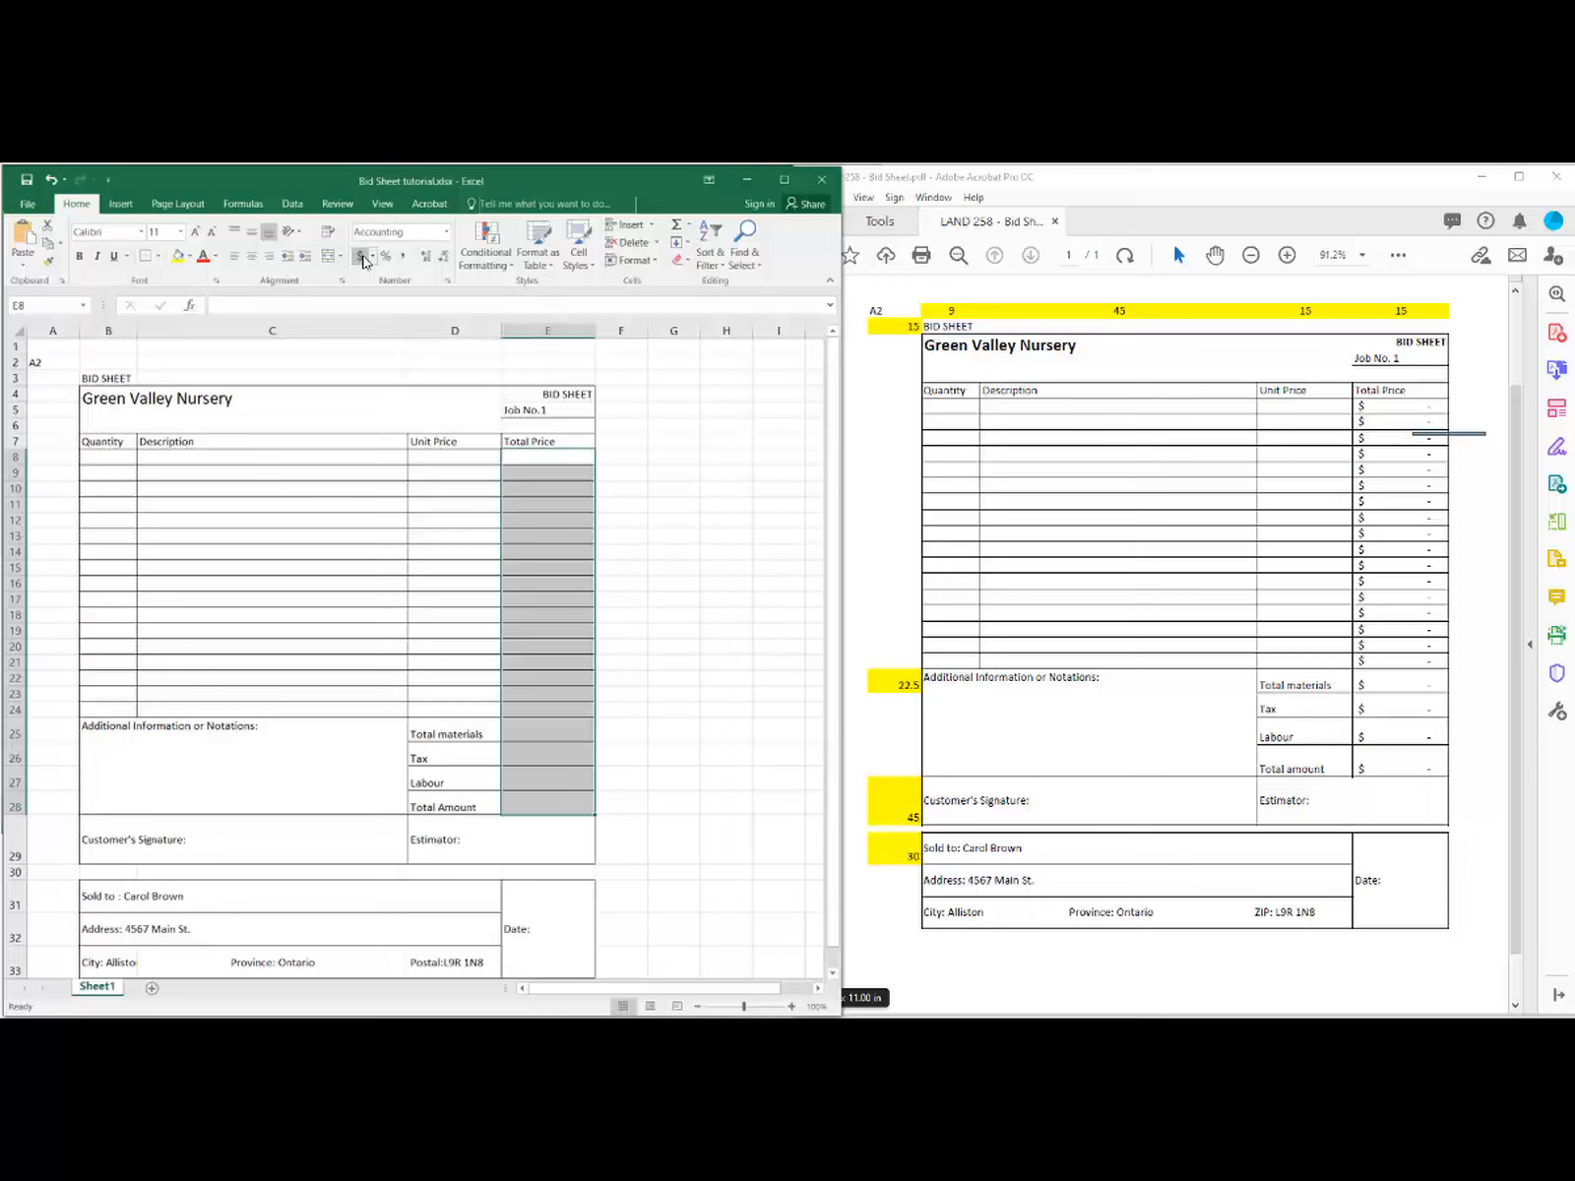
{"action": "left_click", "coordinate": [374, 259]}
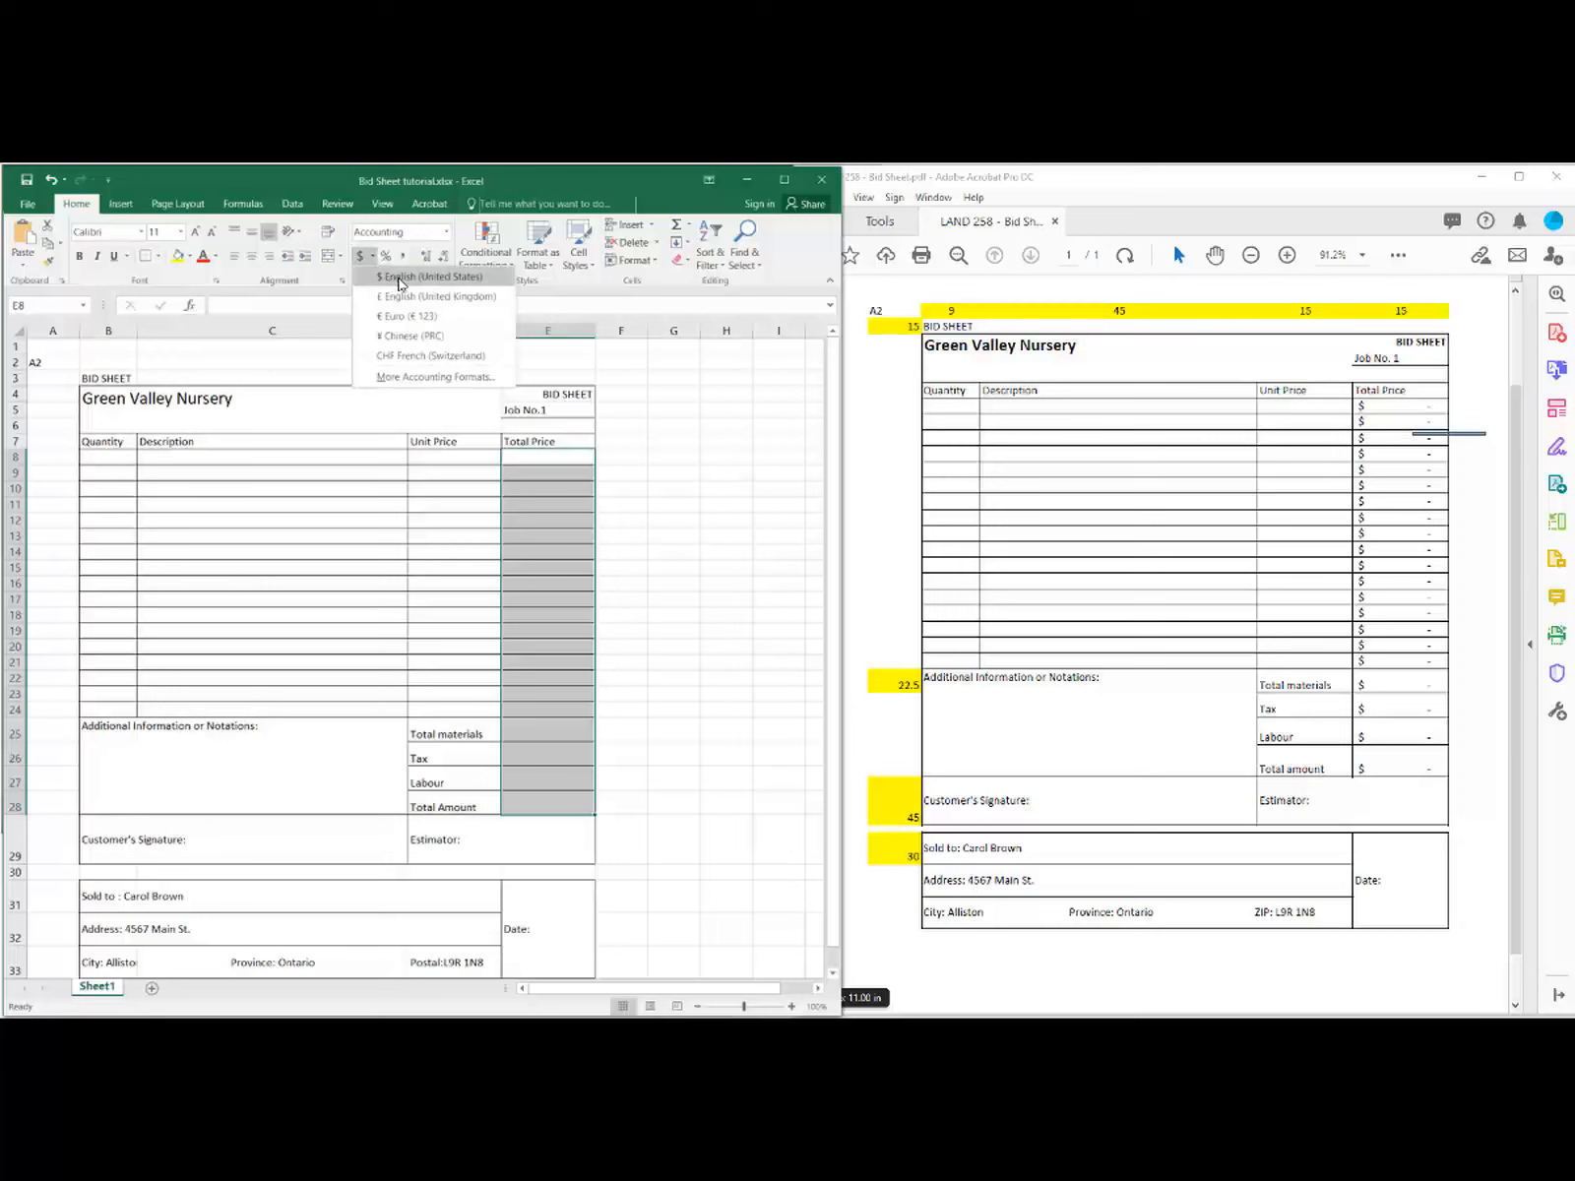
{"action": "left_click", "coordinate": [399, 278]}
{"action": "left_click", "coordinate": [446, 232]}
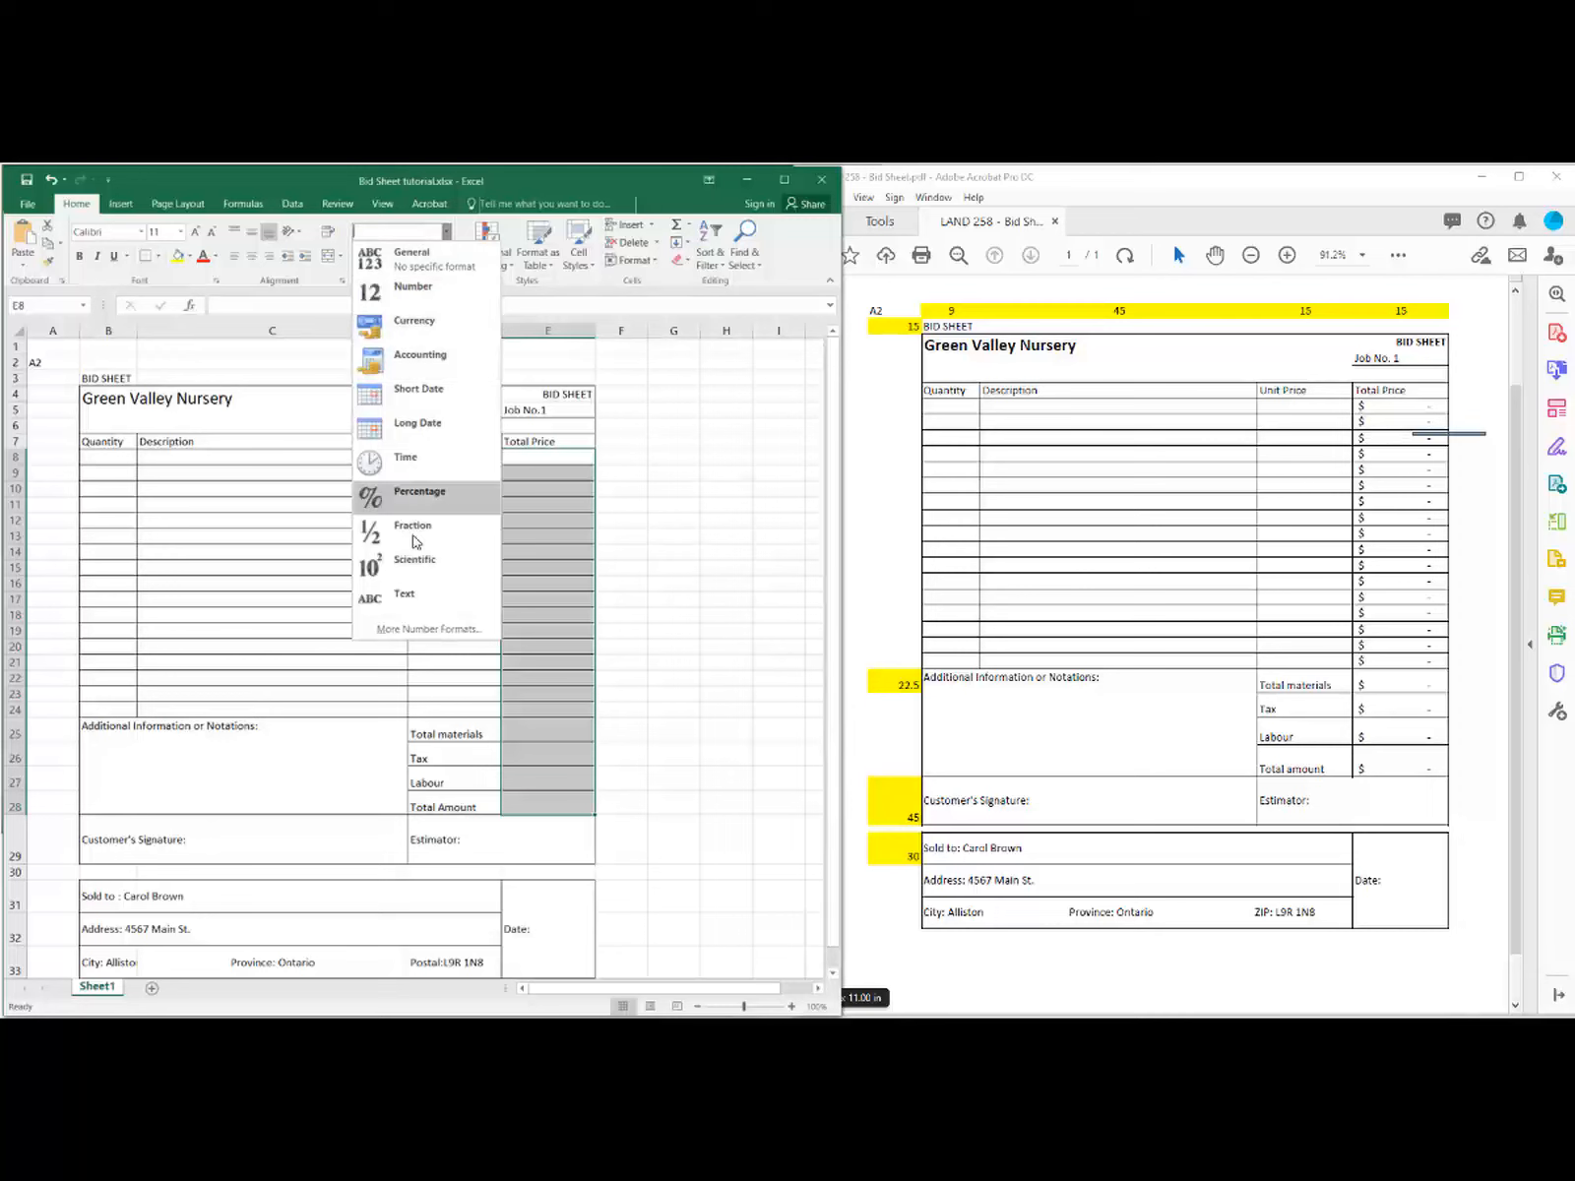
{"action": "left_click", "coordinate": [701, 370]}
{"action": "left_click", "coordinate": [373, 258]}
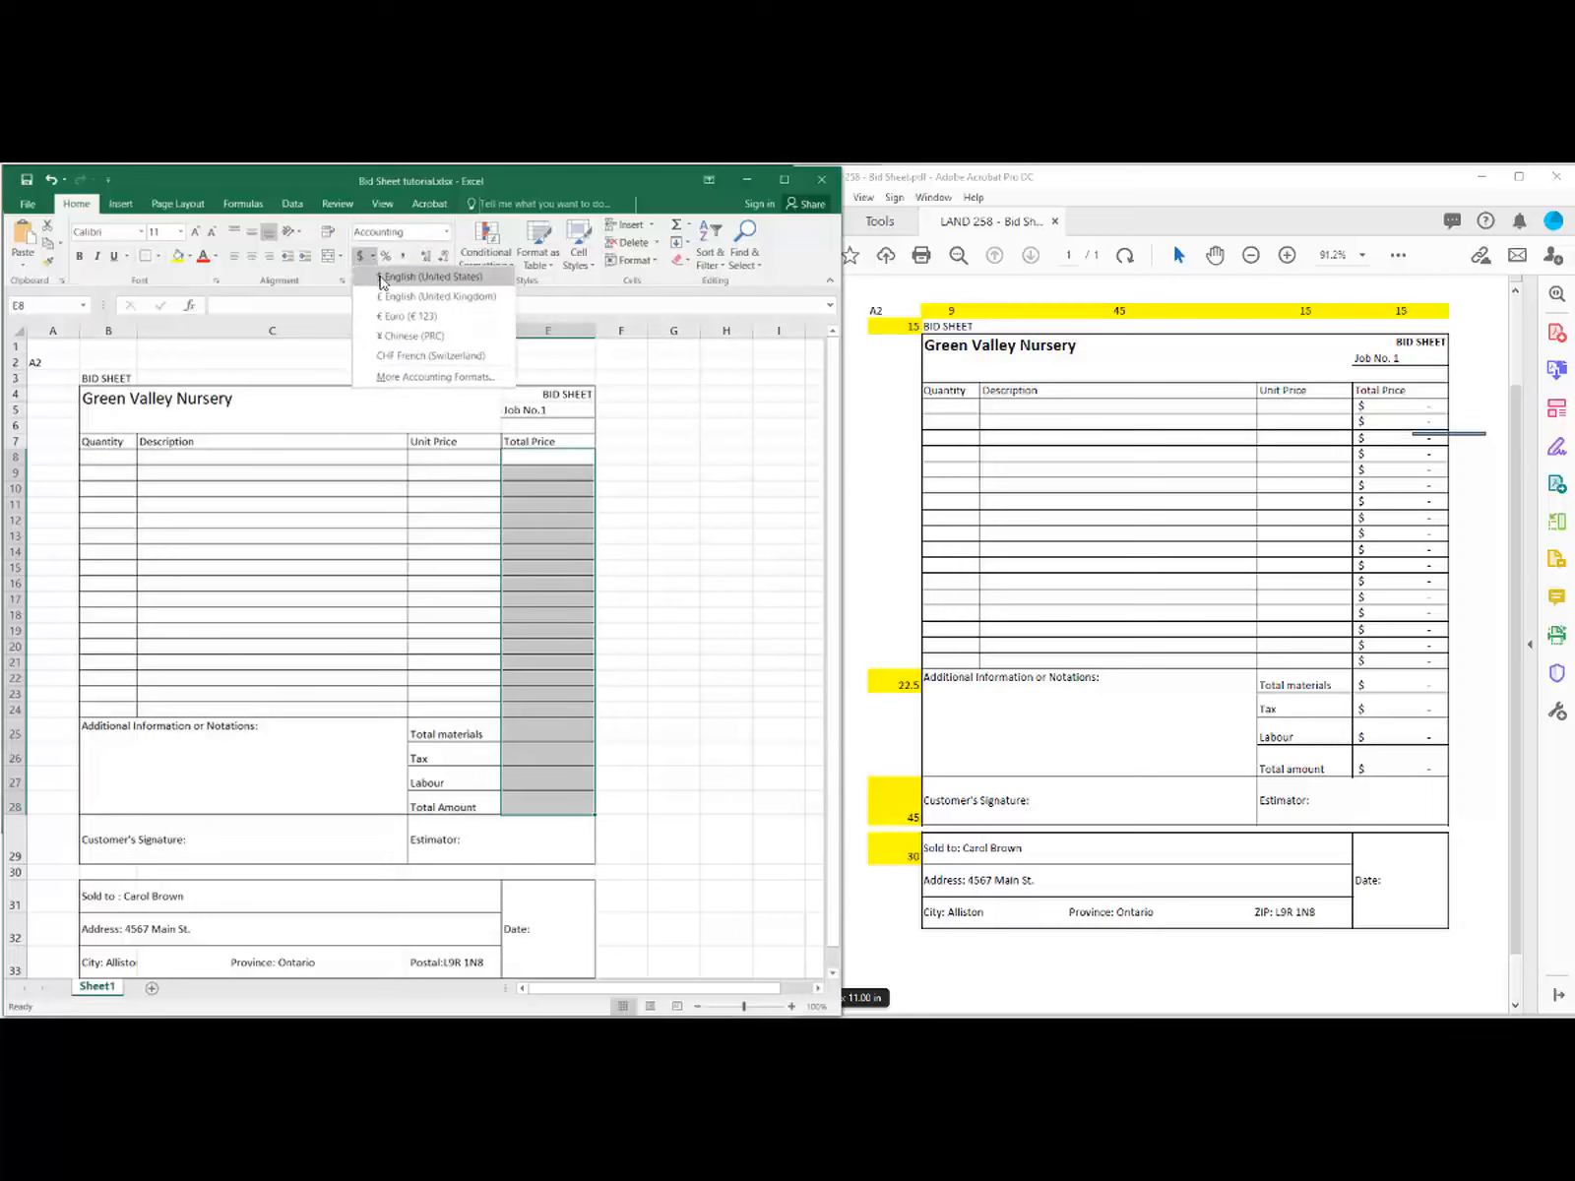
{"action": "left_click", "coordinate": [455, 281]}
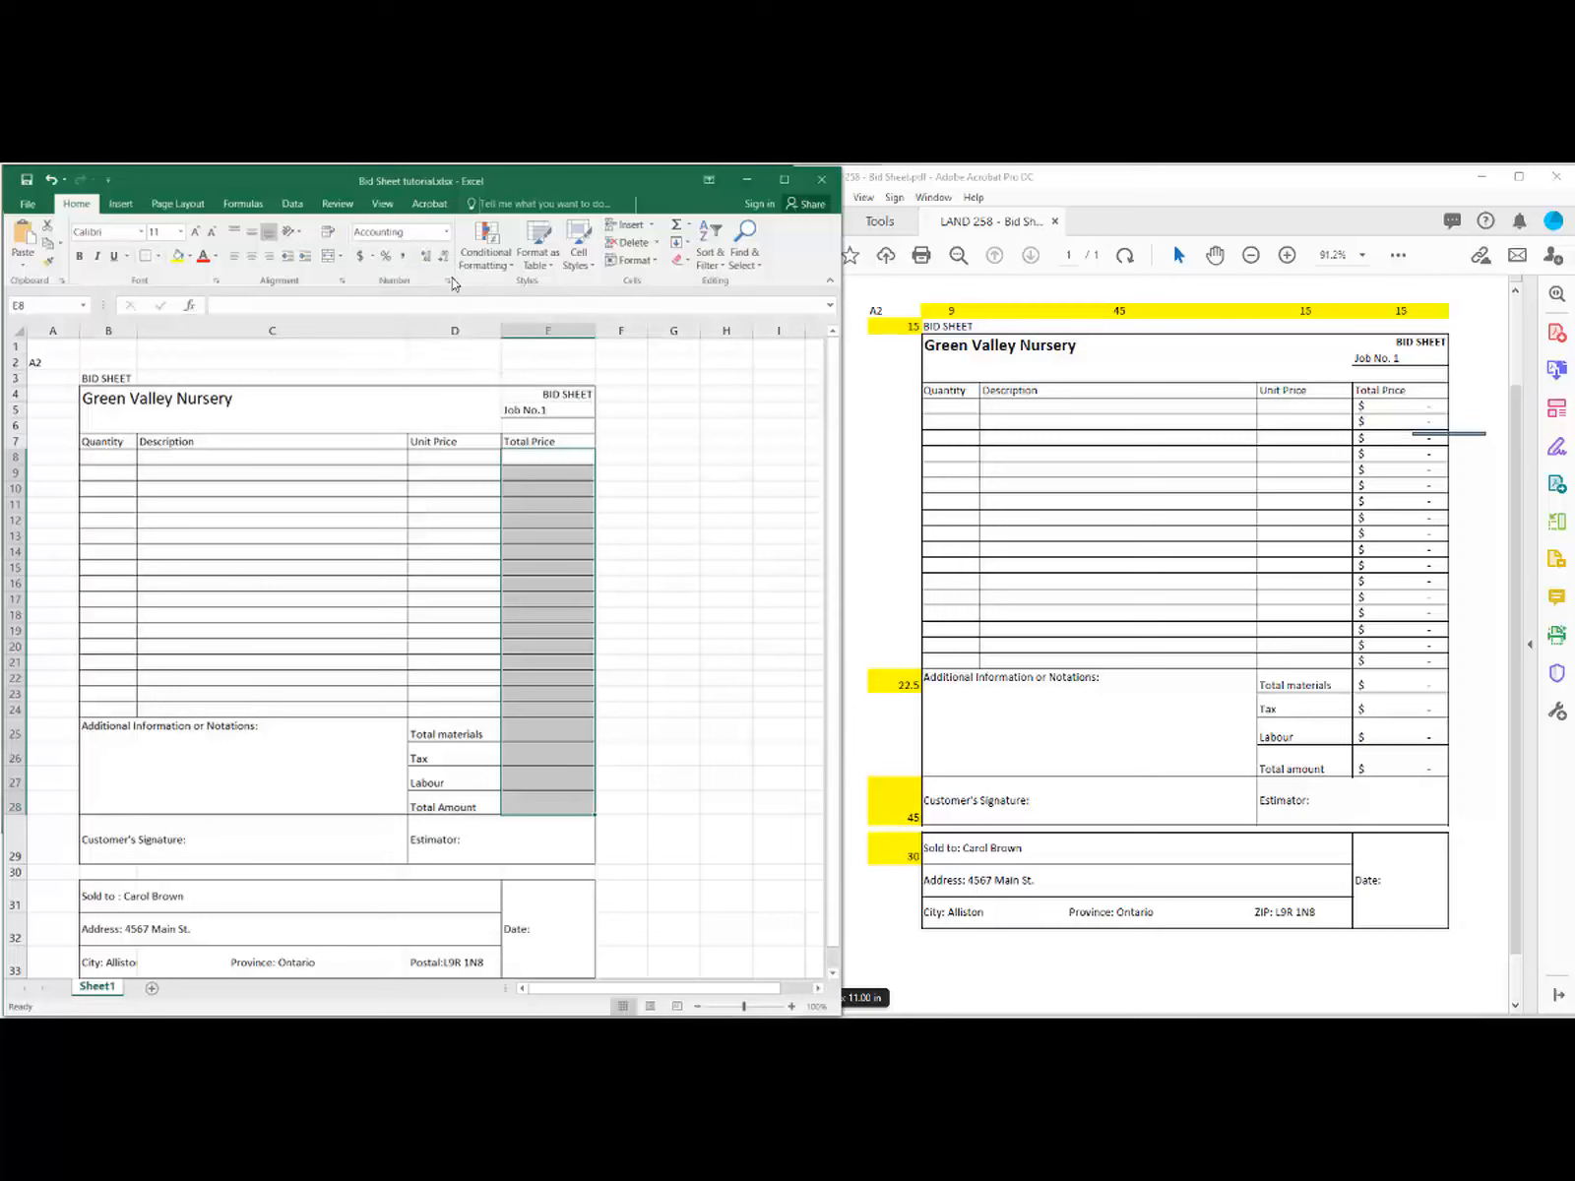
{"action": "left_click", "coordinate": [736, 517]}
{"action": "left_click", "coordinate": [760, 730]}
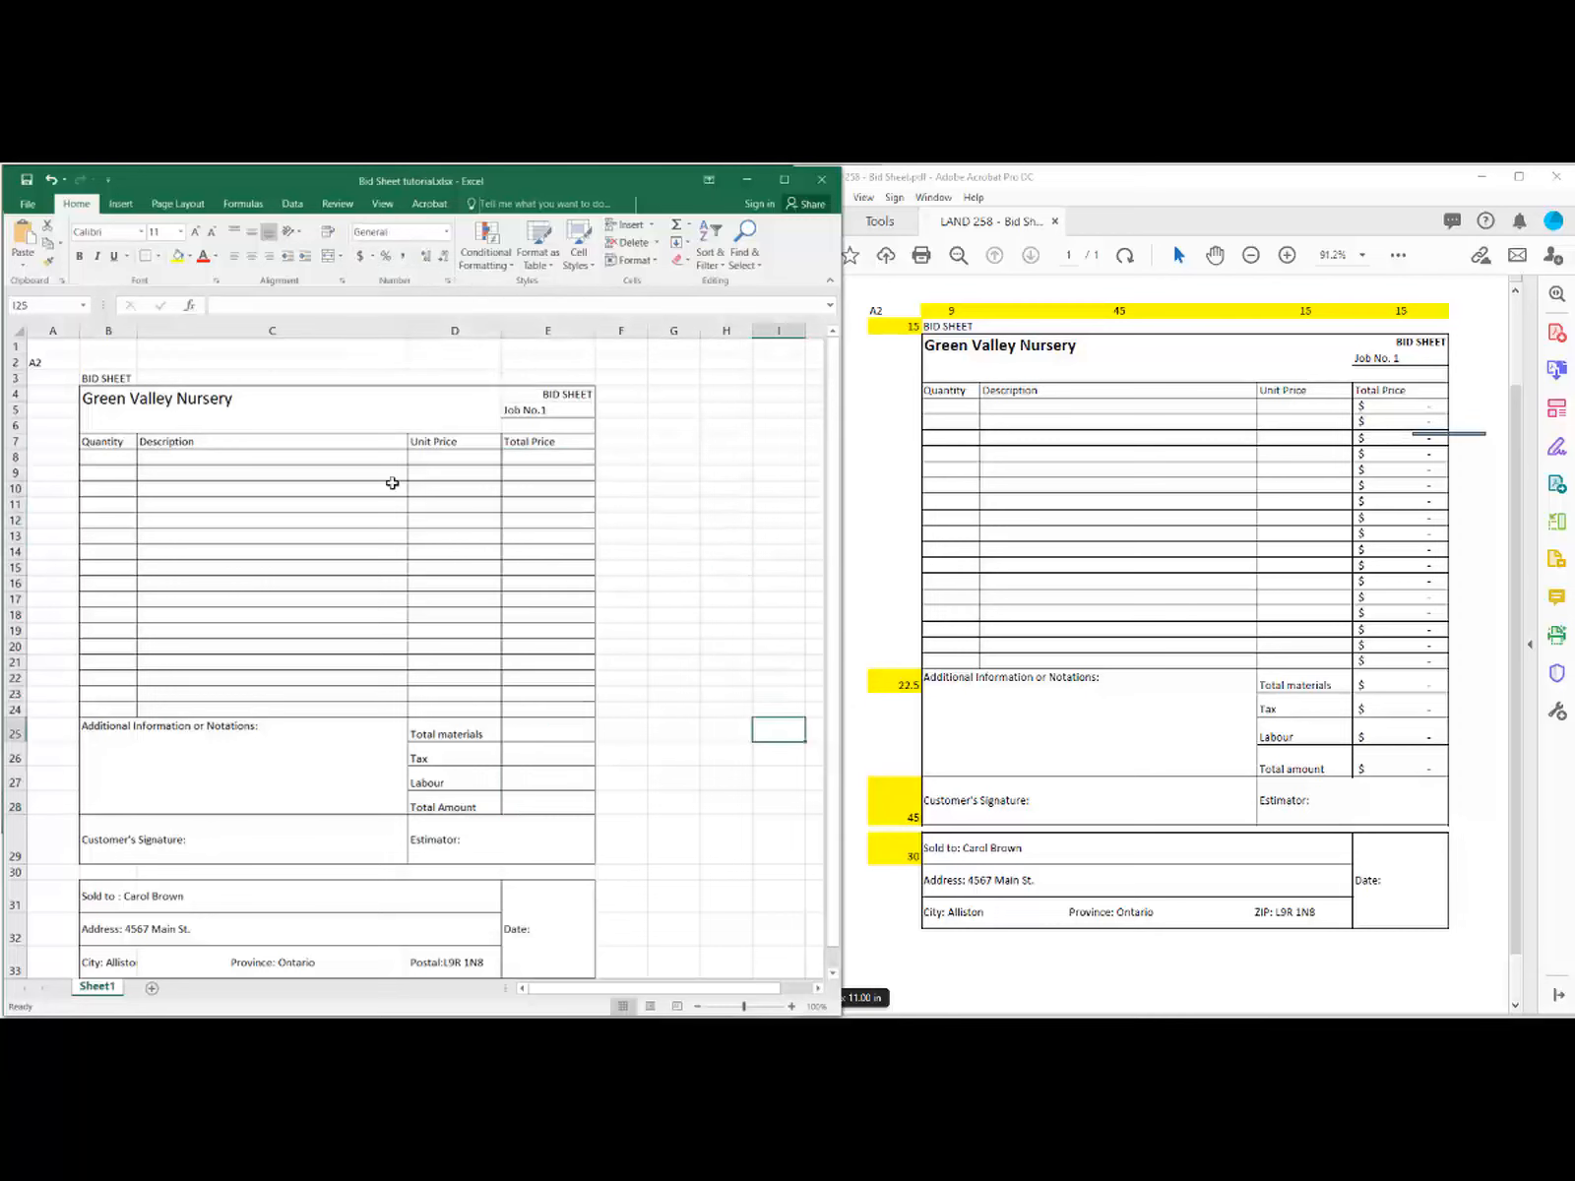
Step: Test the dollar format by entering 5656 in cell E8, and undo the entry
{"action": "left_click", "coordinate": [292, 456]}
{"action": "left_click", "coordinate": [536, 454]}
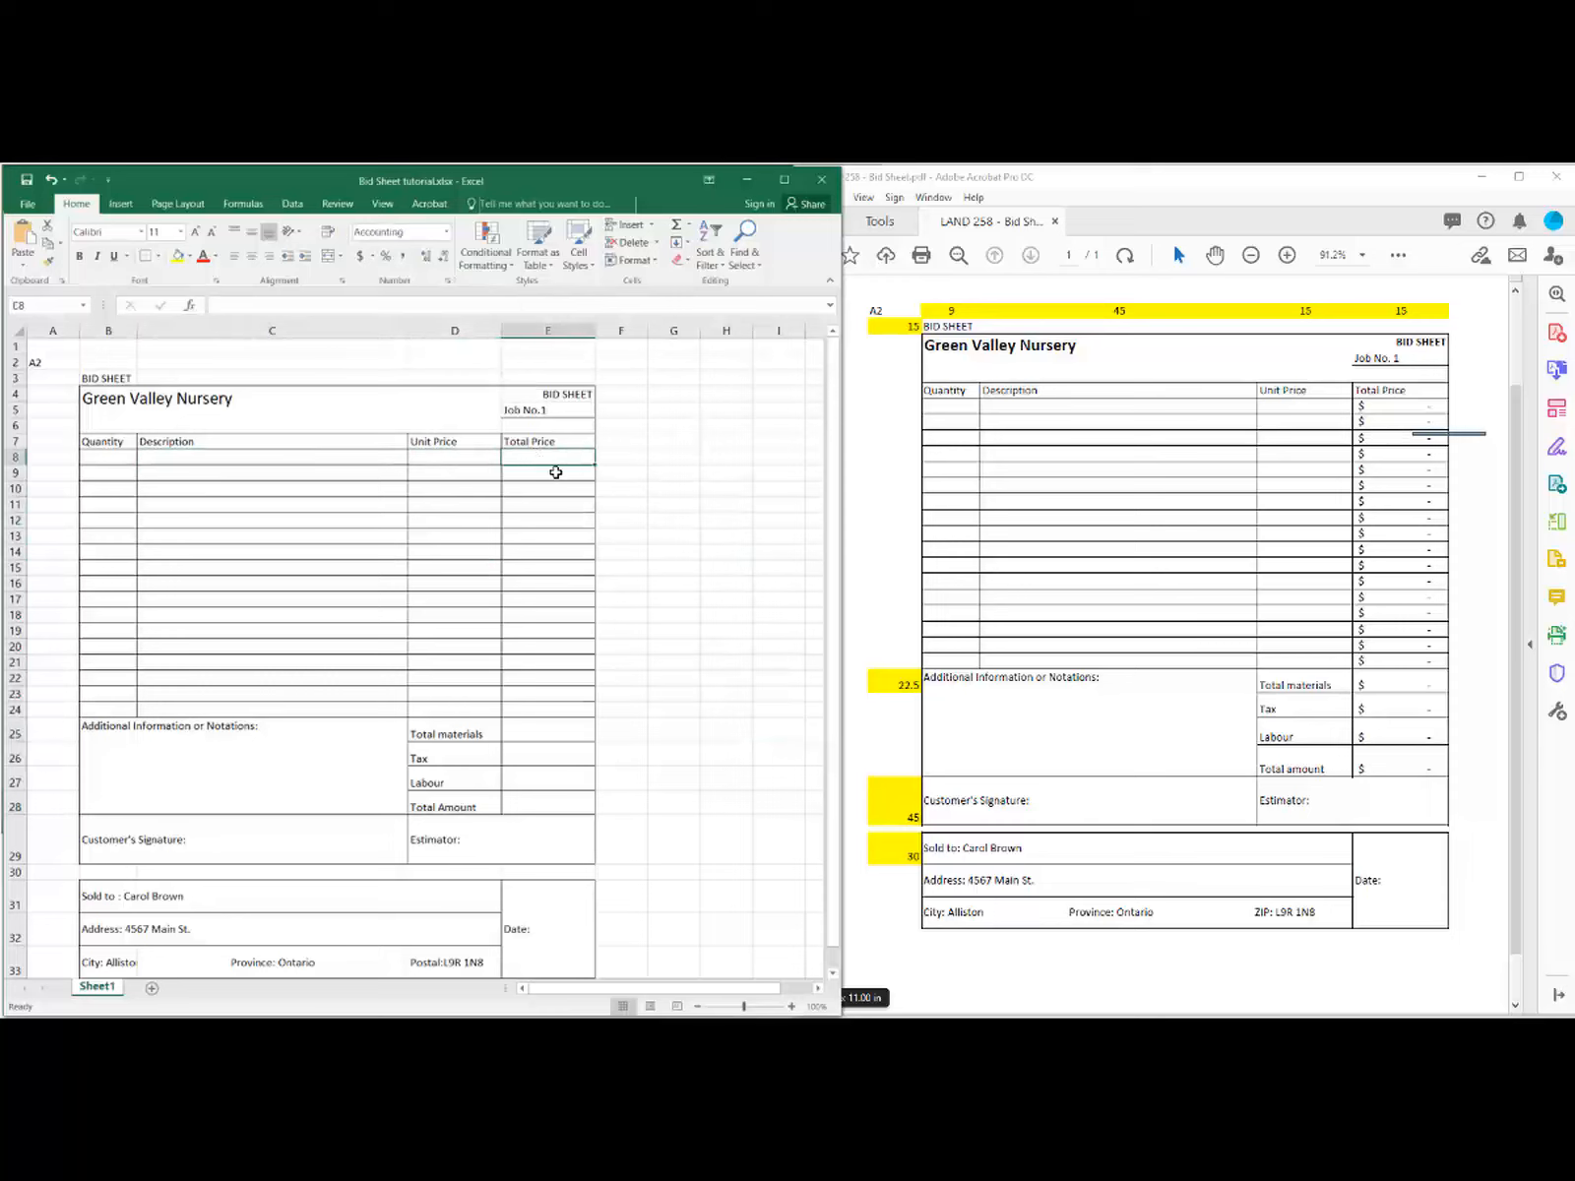
{"action": "type", "text": "5656"}
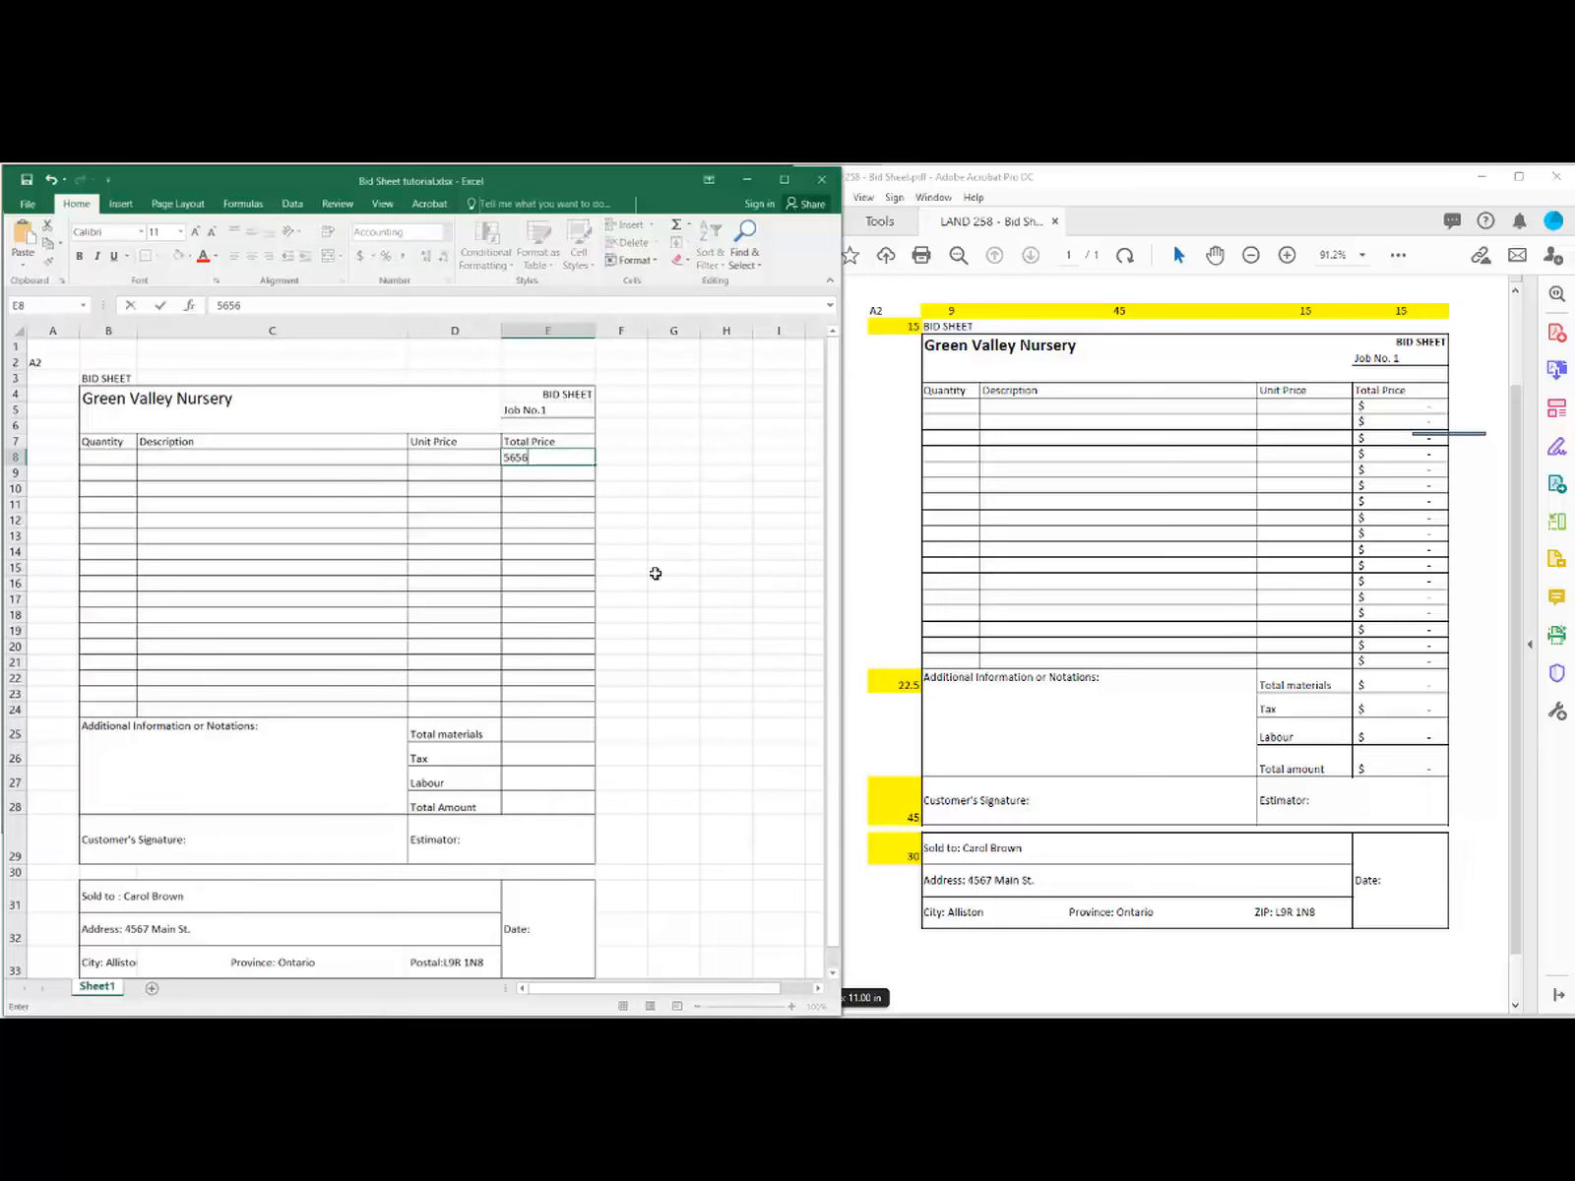
{"action": "left_click", "coordinate": [544, 503]}
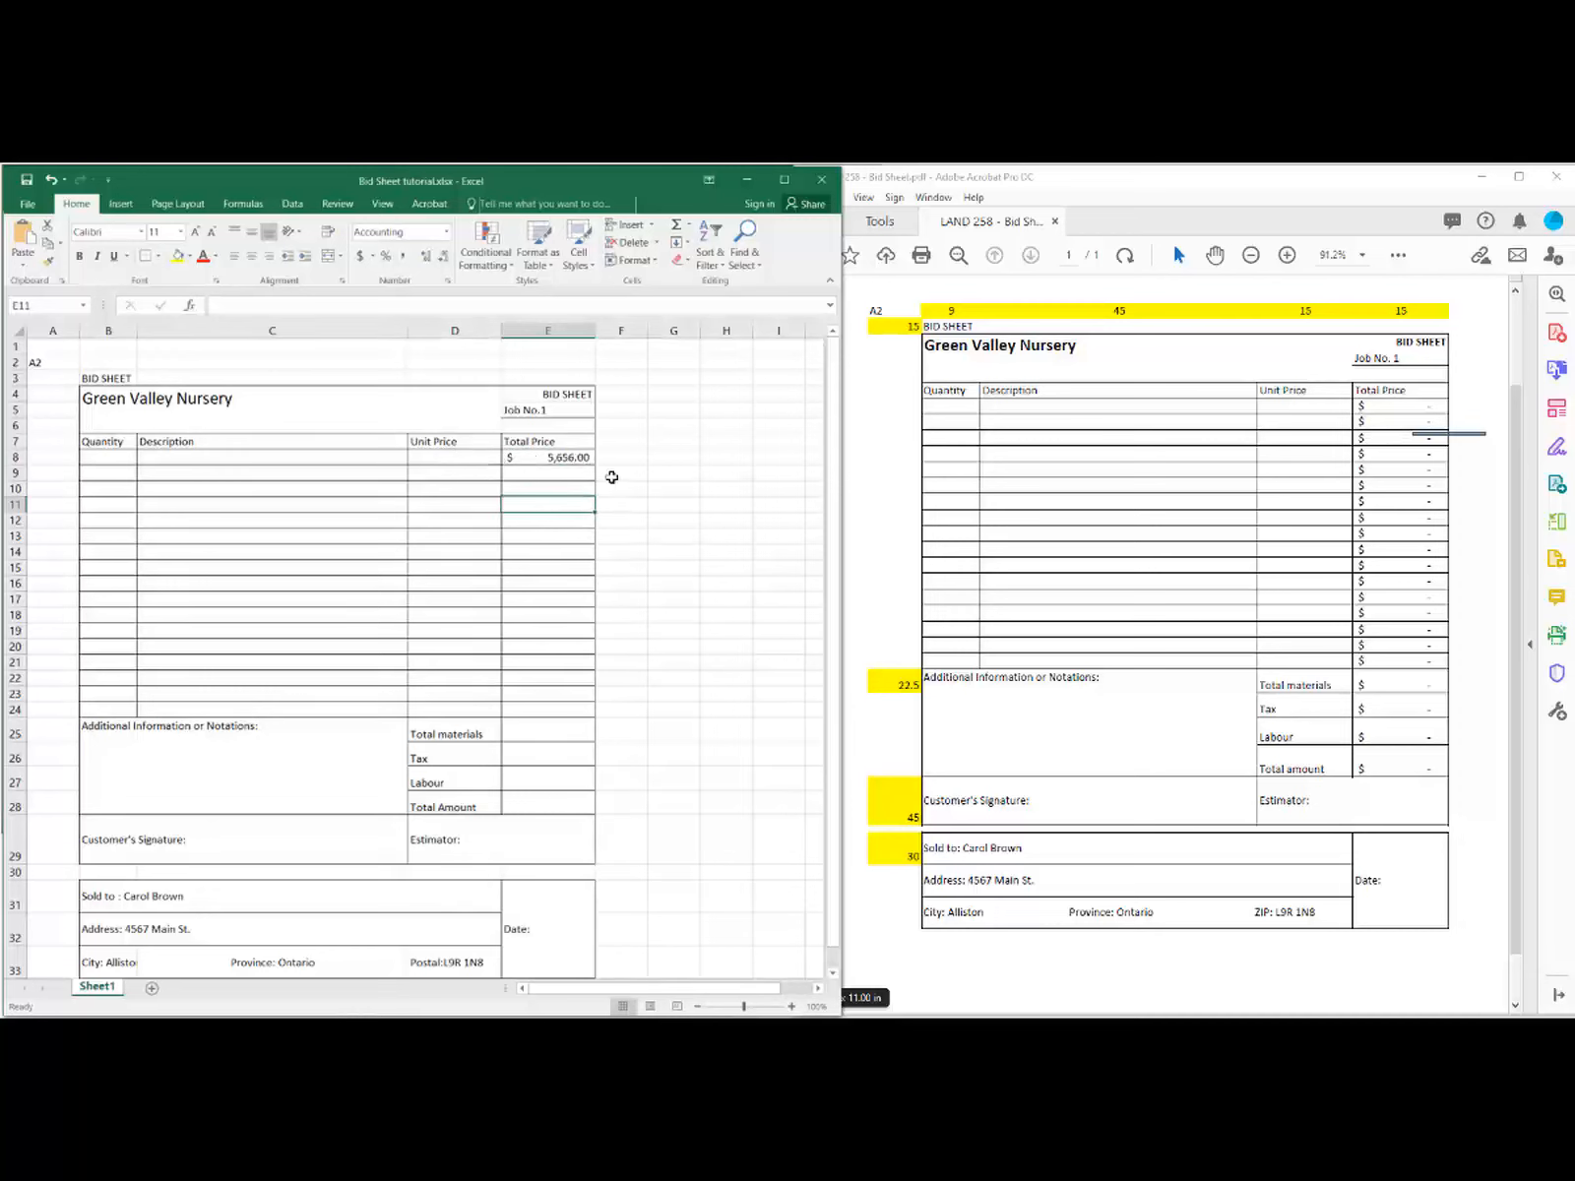
{"action": "key", "text": "ctrl+z"}
{"action": "left_click", "coordinate": [705, 502]}
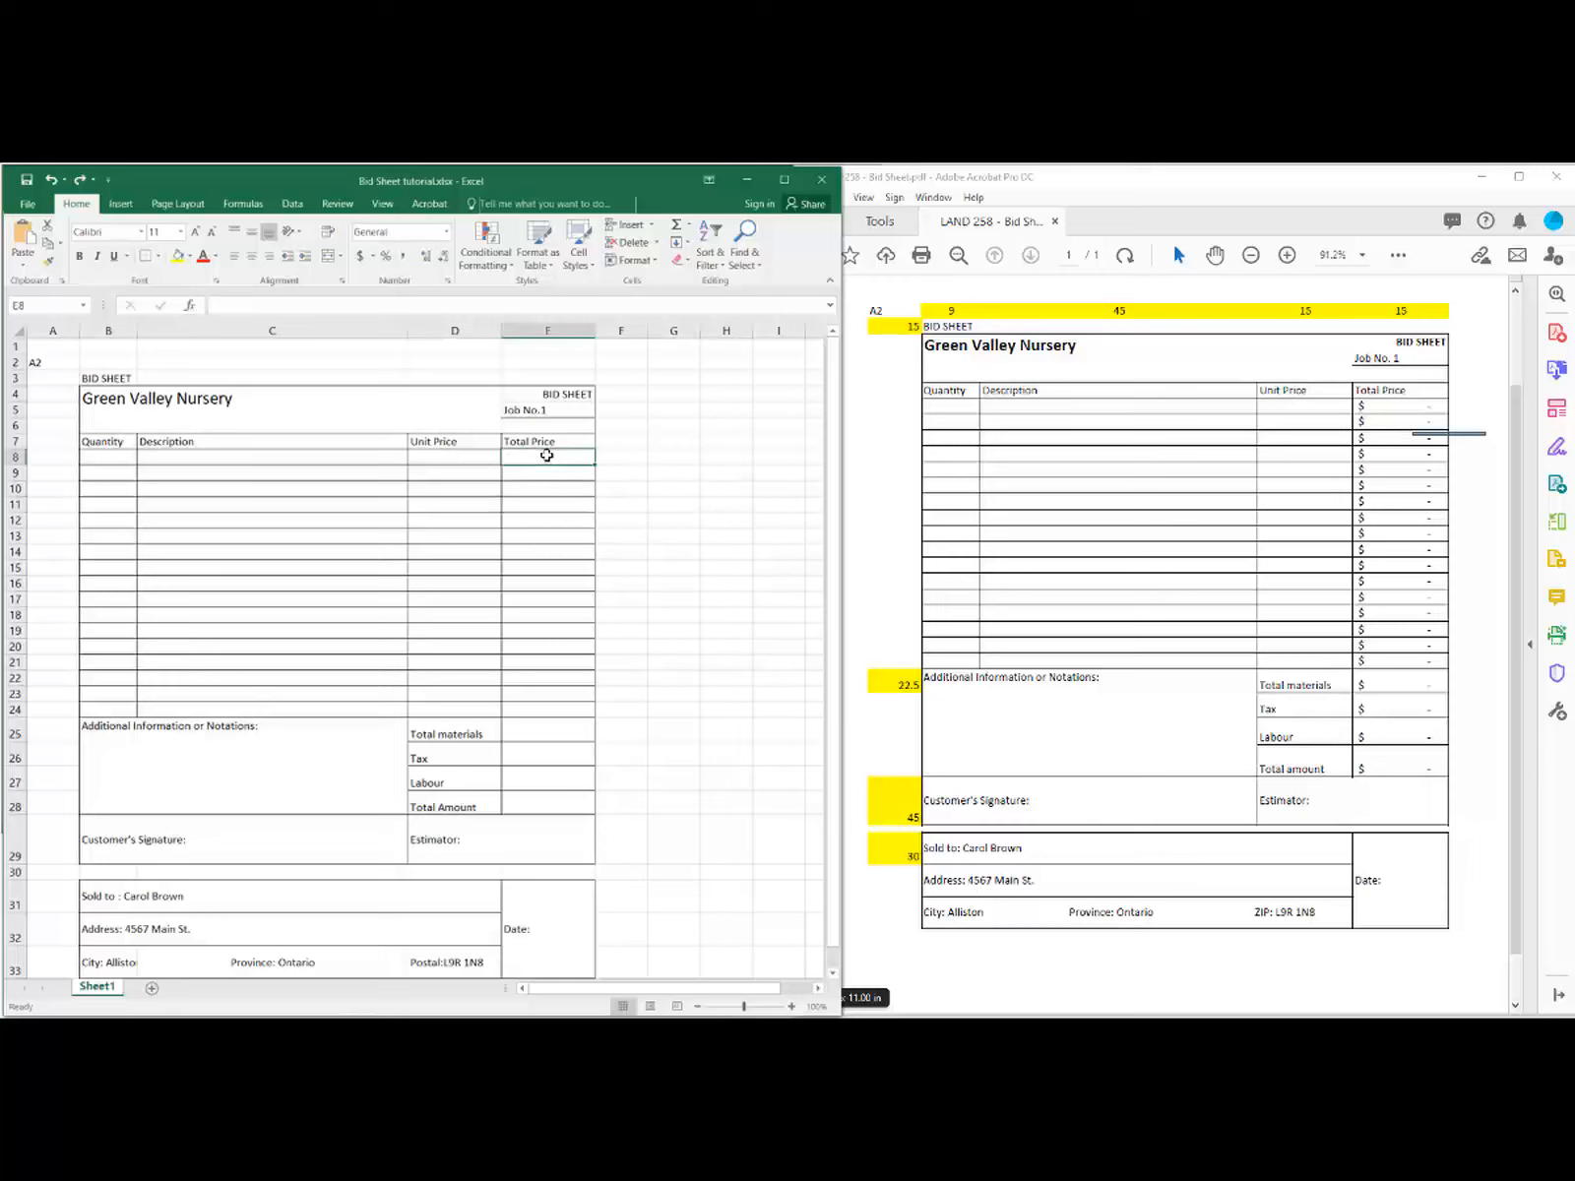
{"action": "left_click", "coordinate": [707, 547]}
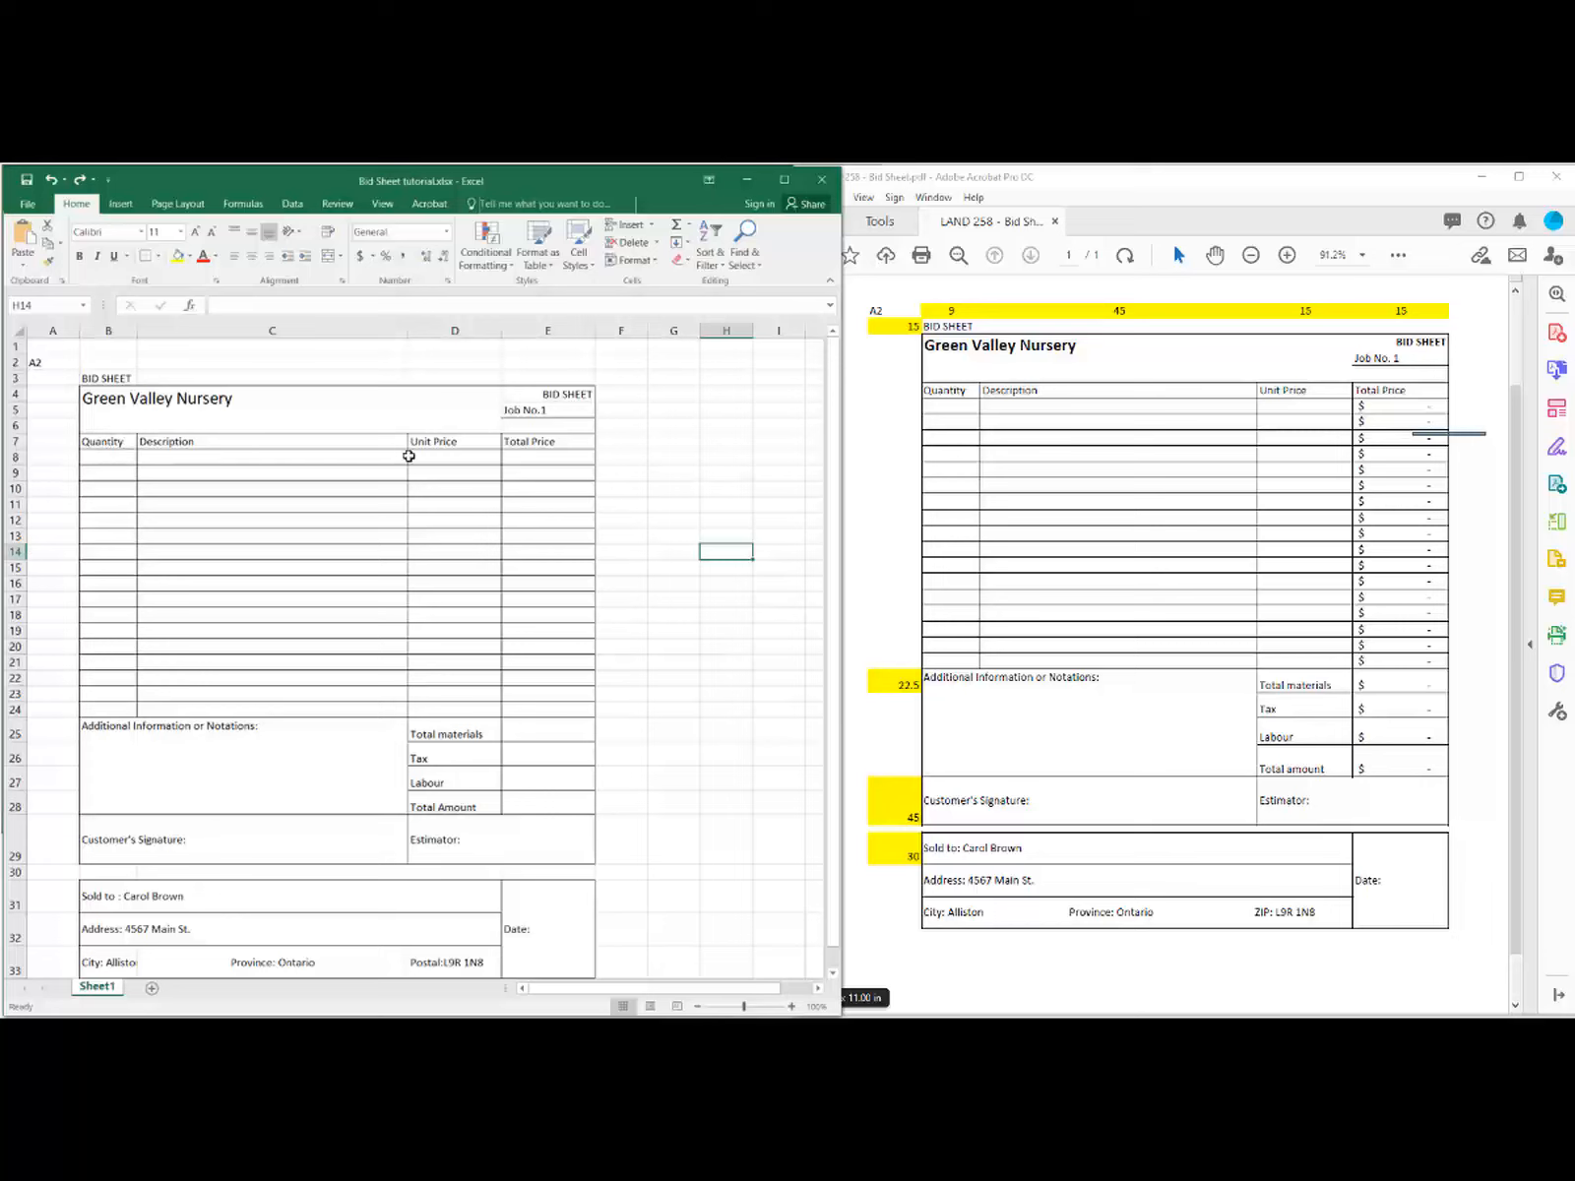
Step: Enter a quantity of 5 in cell B8 and a unit price of 1.99 in cell D8
{"action": "left_click", "coordinate": [109, 454]}
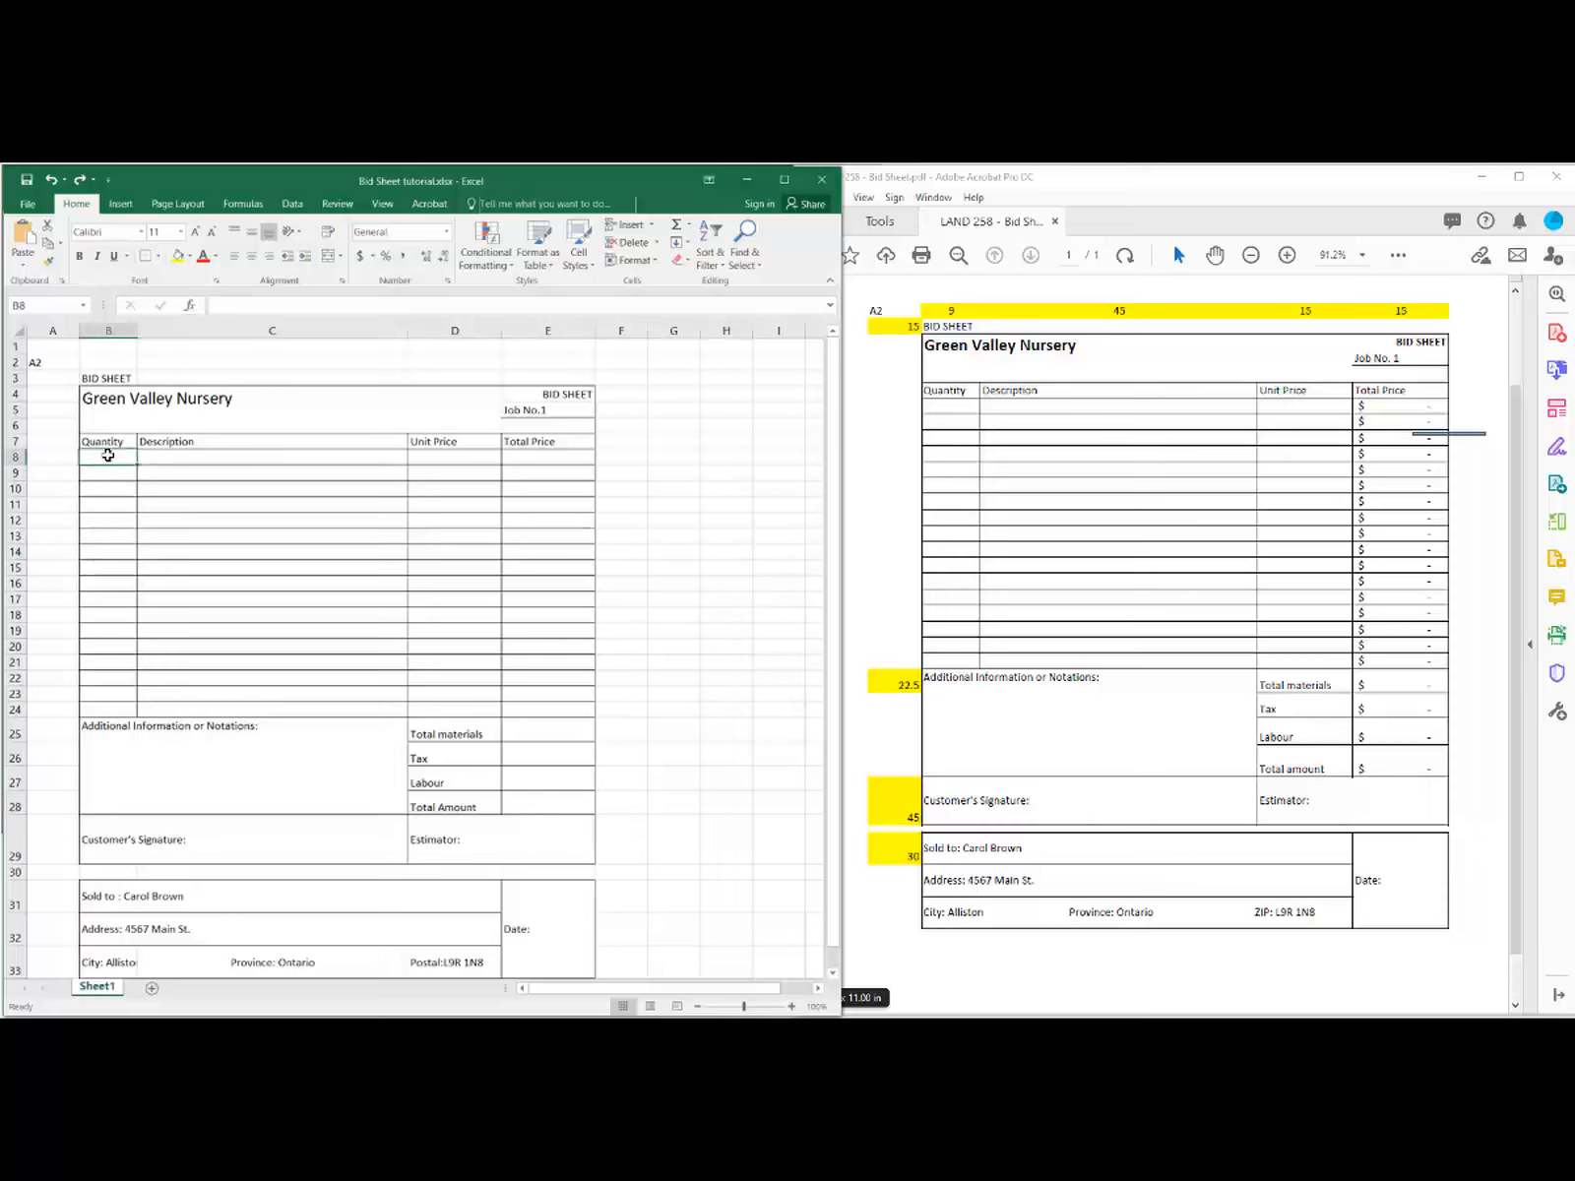
{"action": "type", "text": "5"}
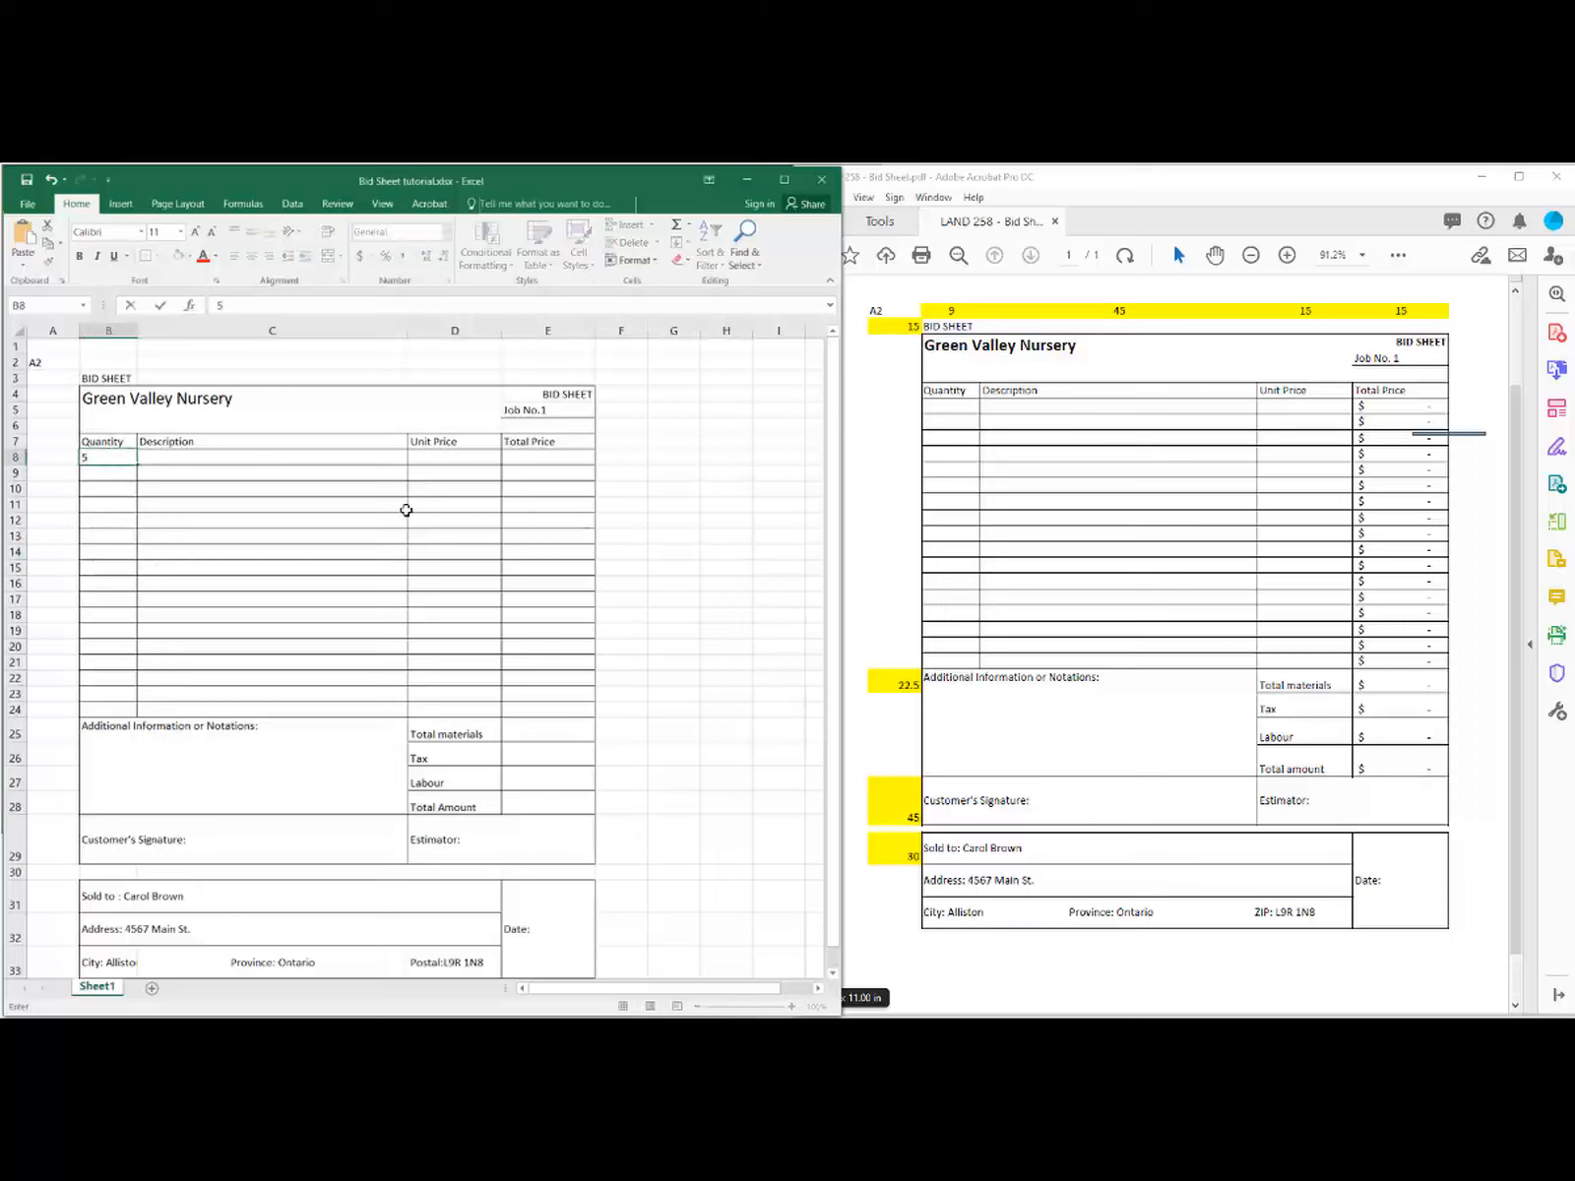
{"action": "left_click", "coordinate": [439, 457]}
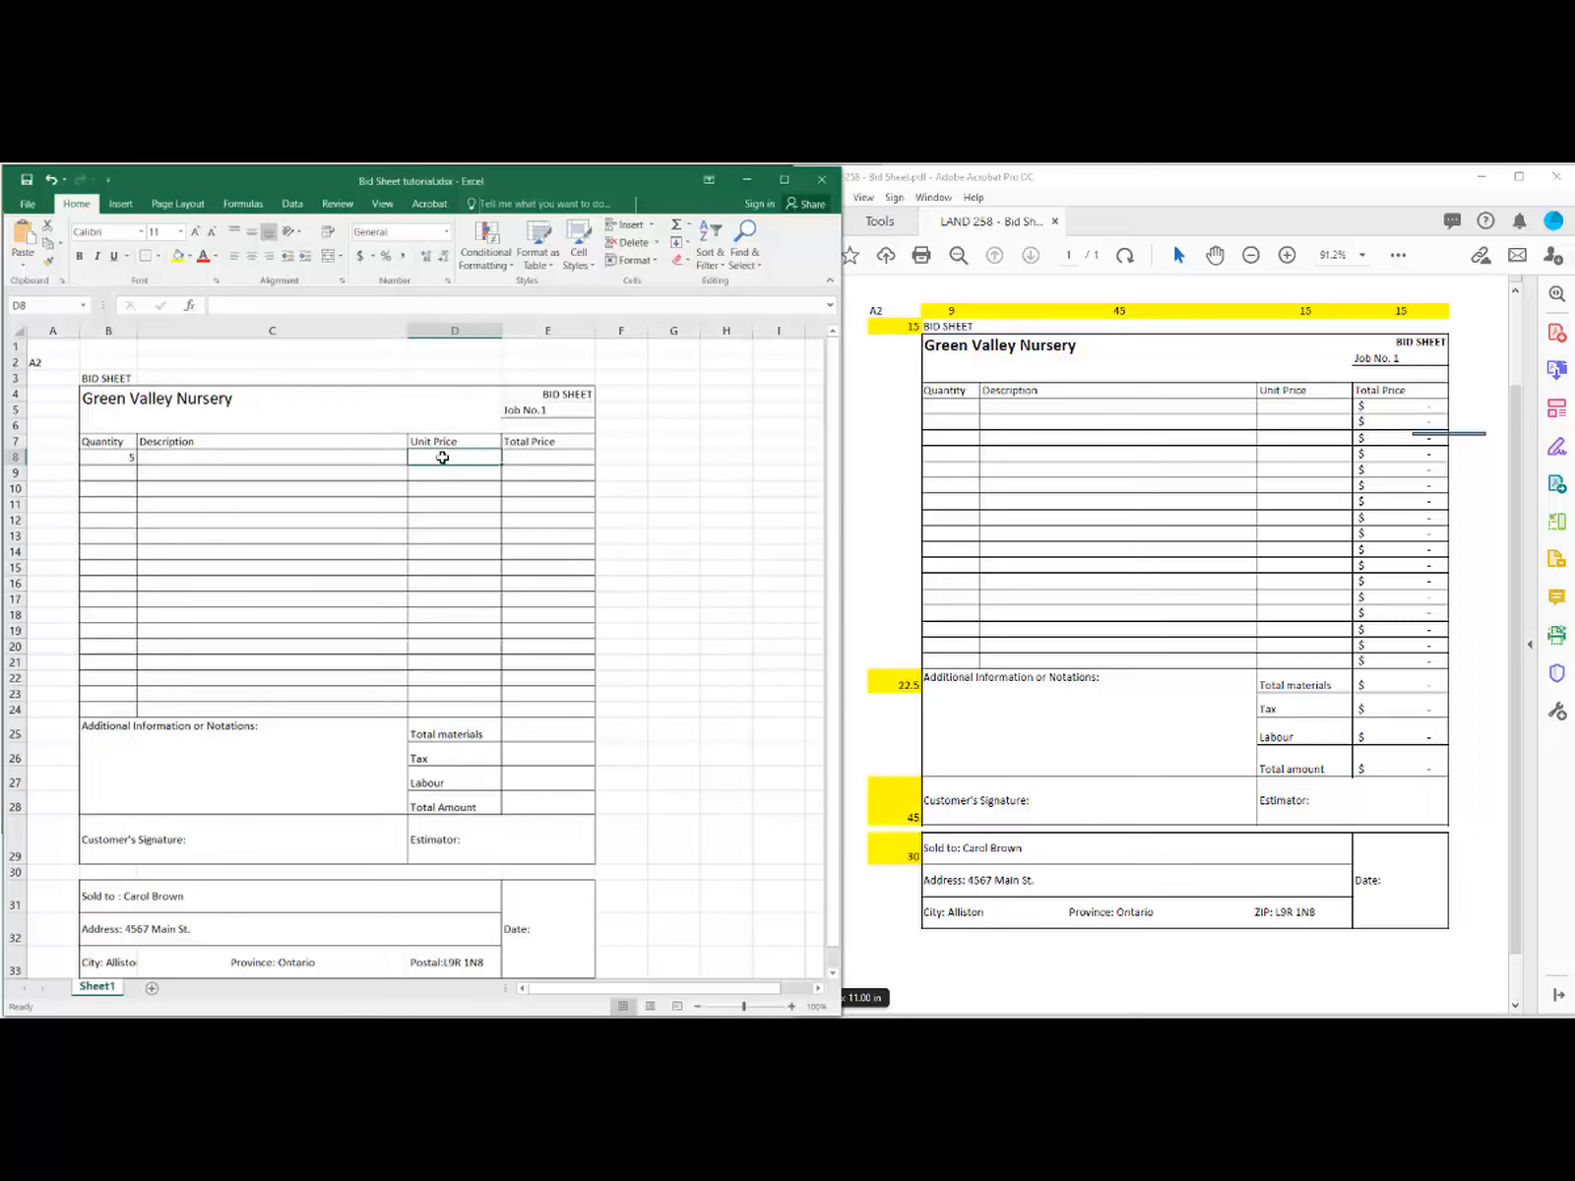
{"action": "type", "text": "1"}
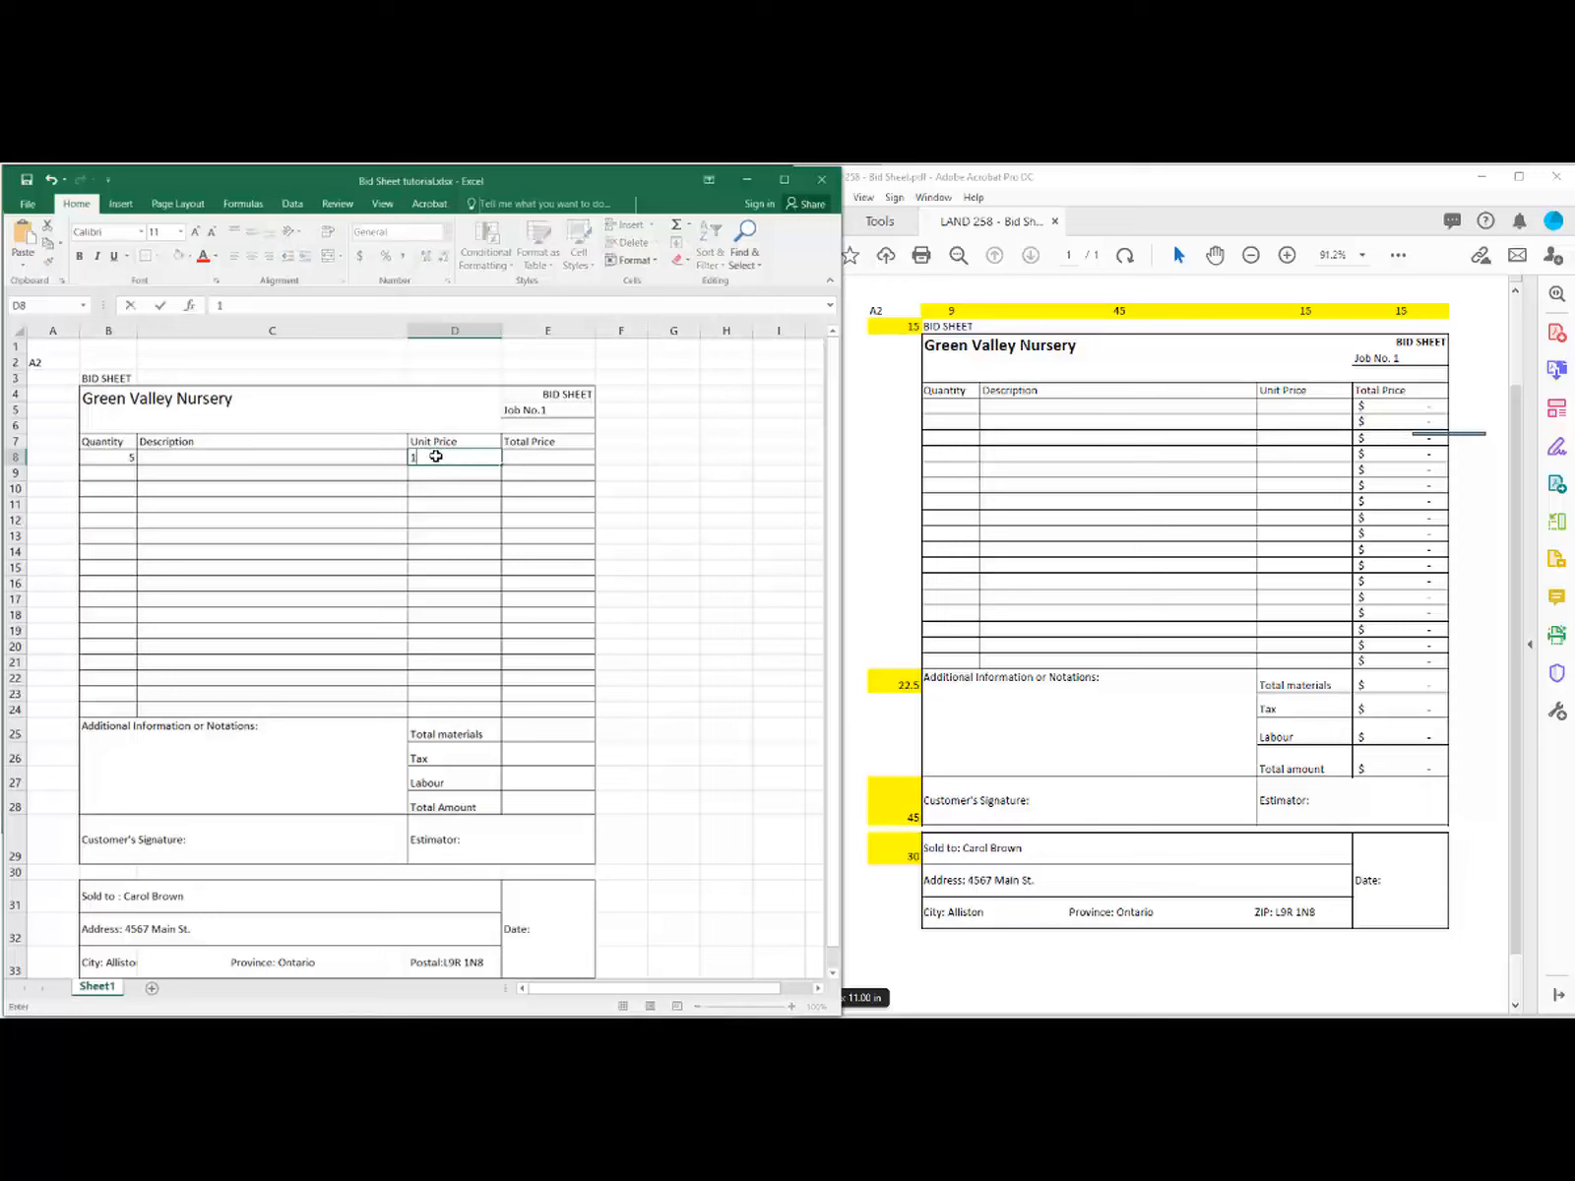
{"action": "type", "text": ".99"}
{"action": "left_click", "coordinate": [526, 458]}
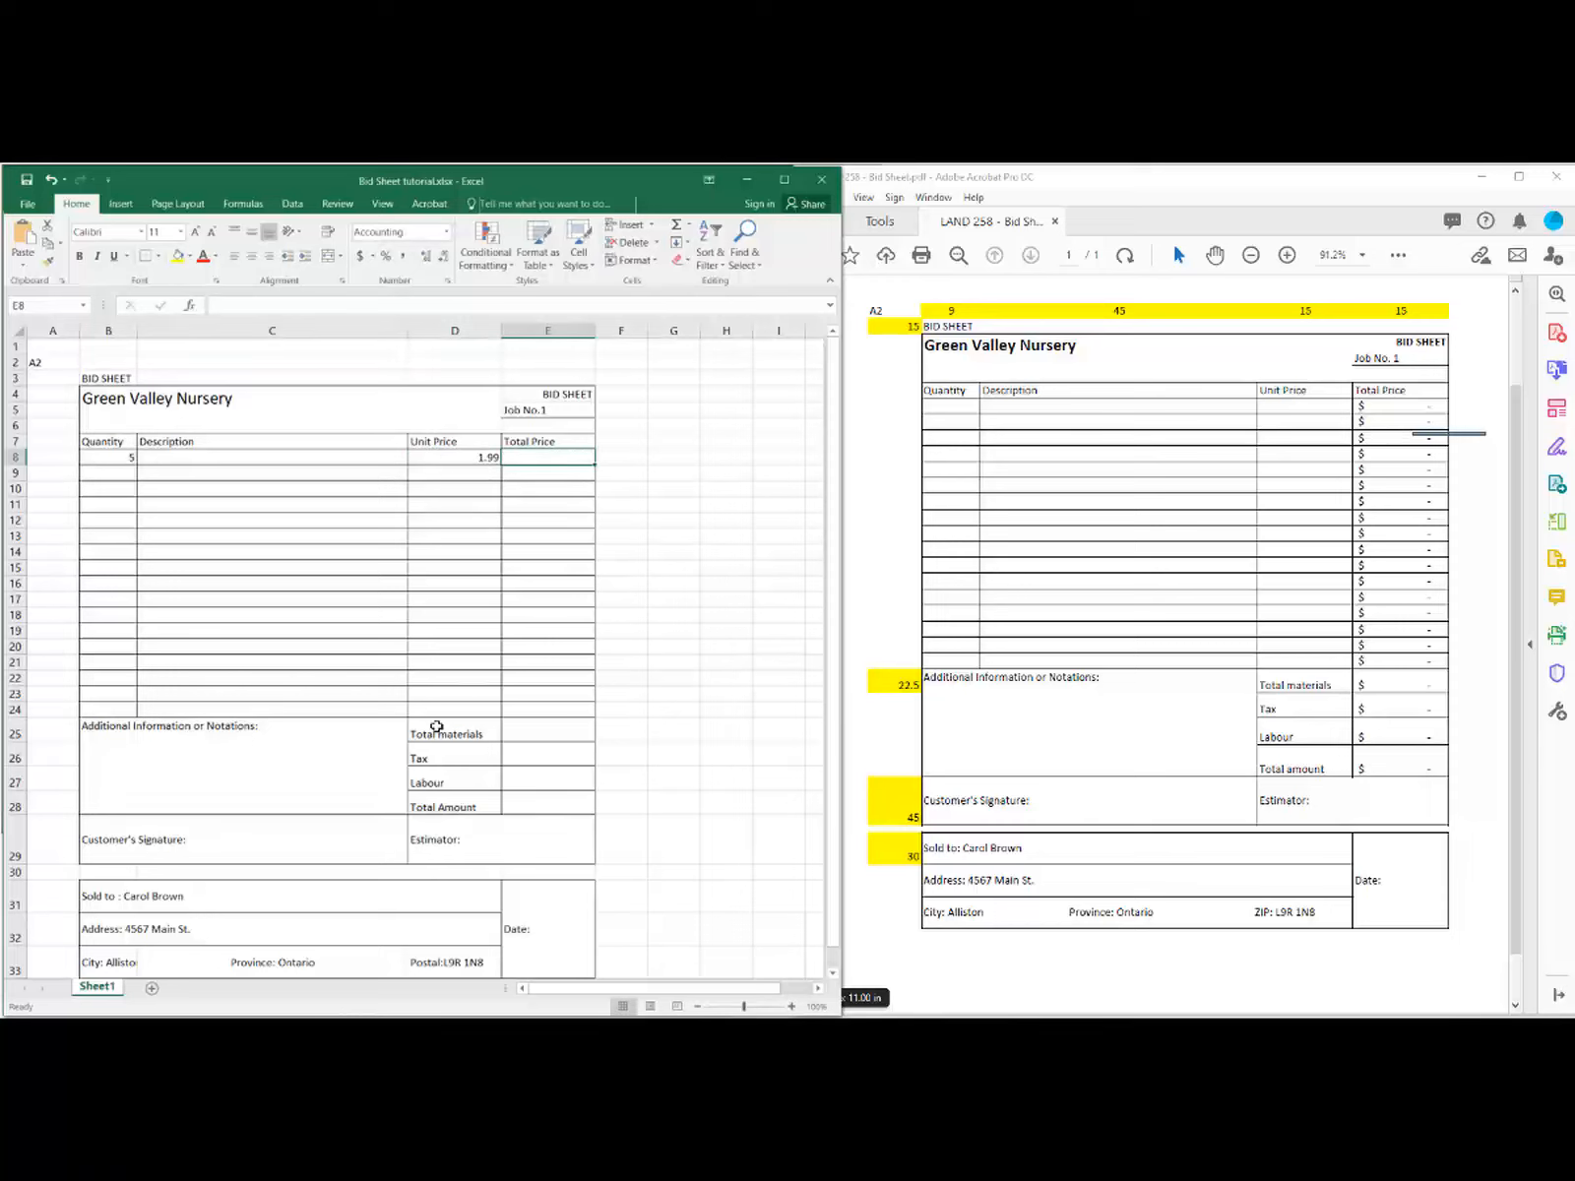
Step: Apply the Accounting dollar format to the Unit Price cells D8 through D24
{"action": "left_click_drag", "start_coordinate": [455, 456], "coordinate": [452, 708]}
{"action": "left_click", "coordinate": [365, 257]}
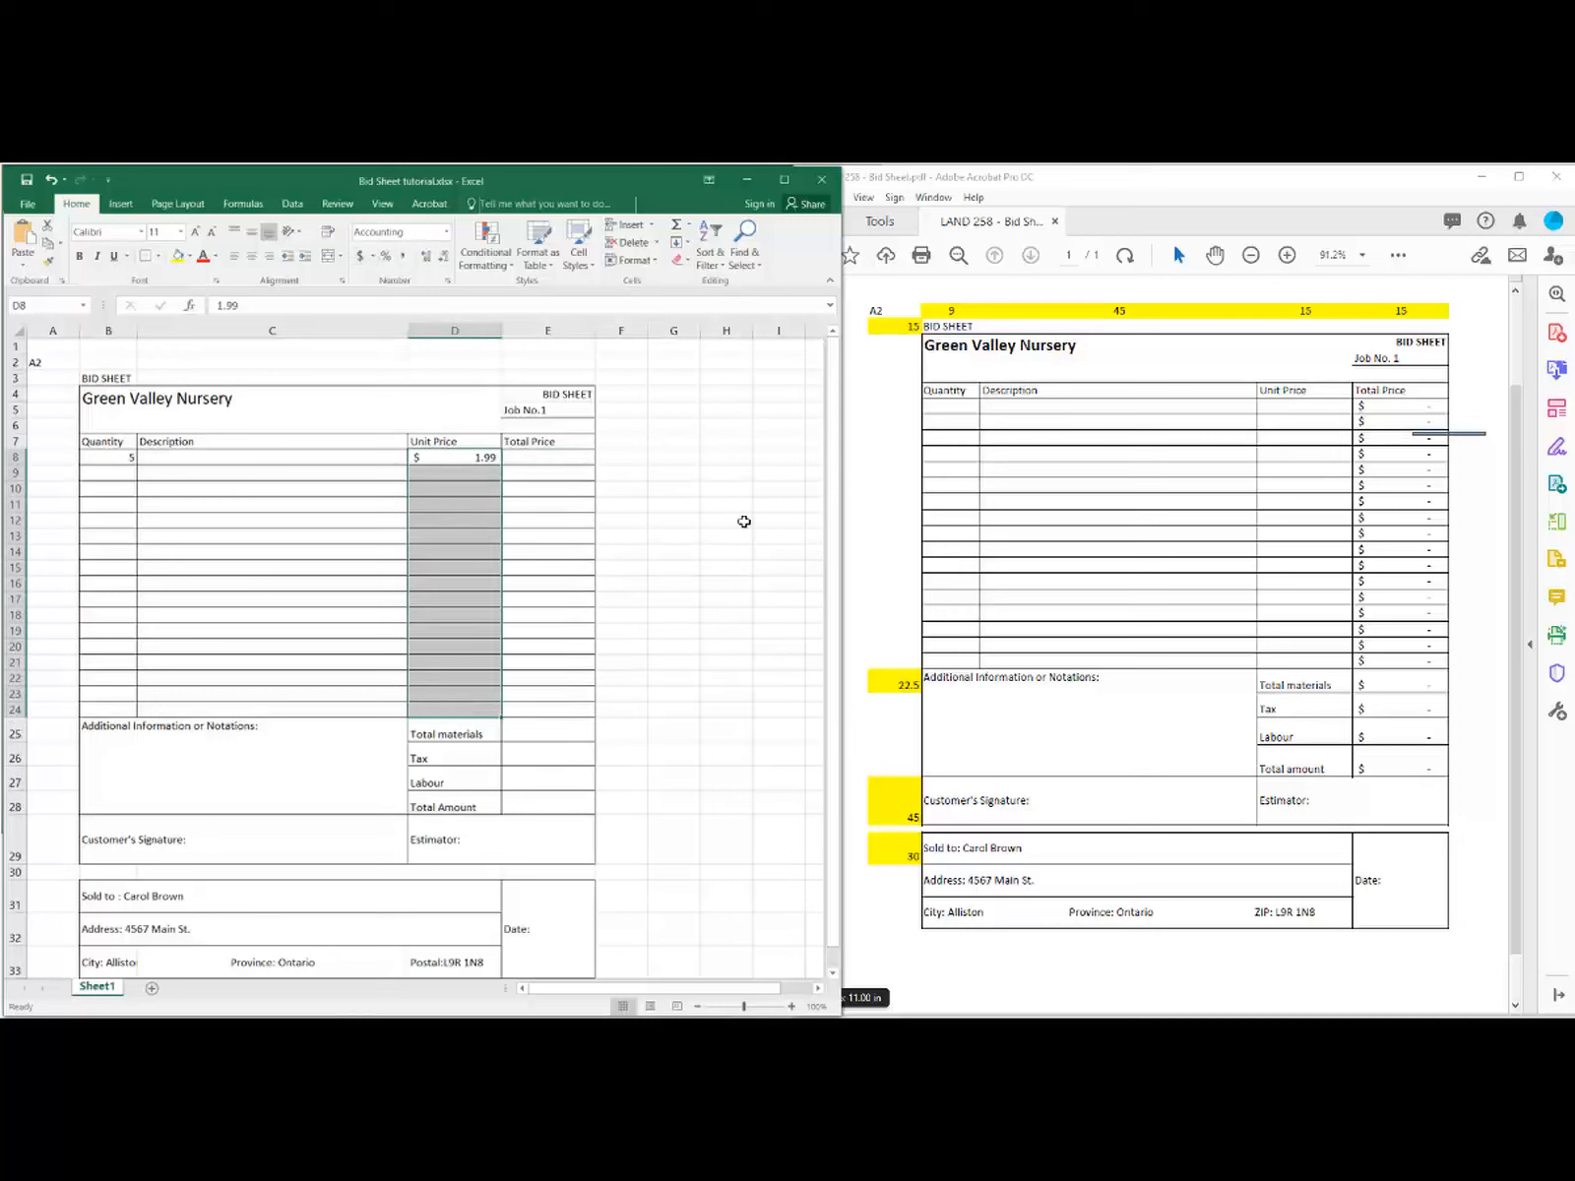
Step: Enter the formula =B8*D8 in cell E8 to multiply quantity by unit price
{"action": "left_click", "coordinate": [538, 457]}
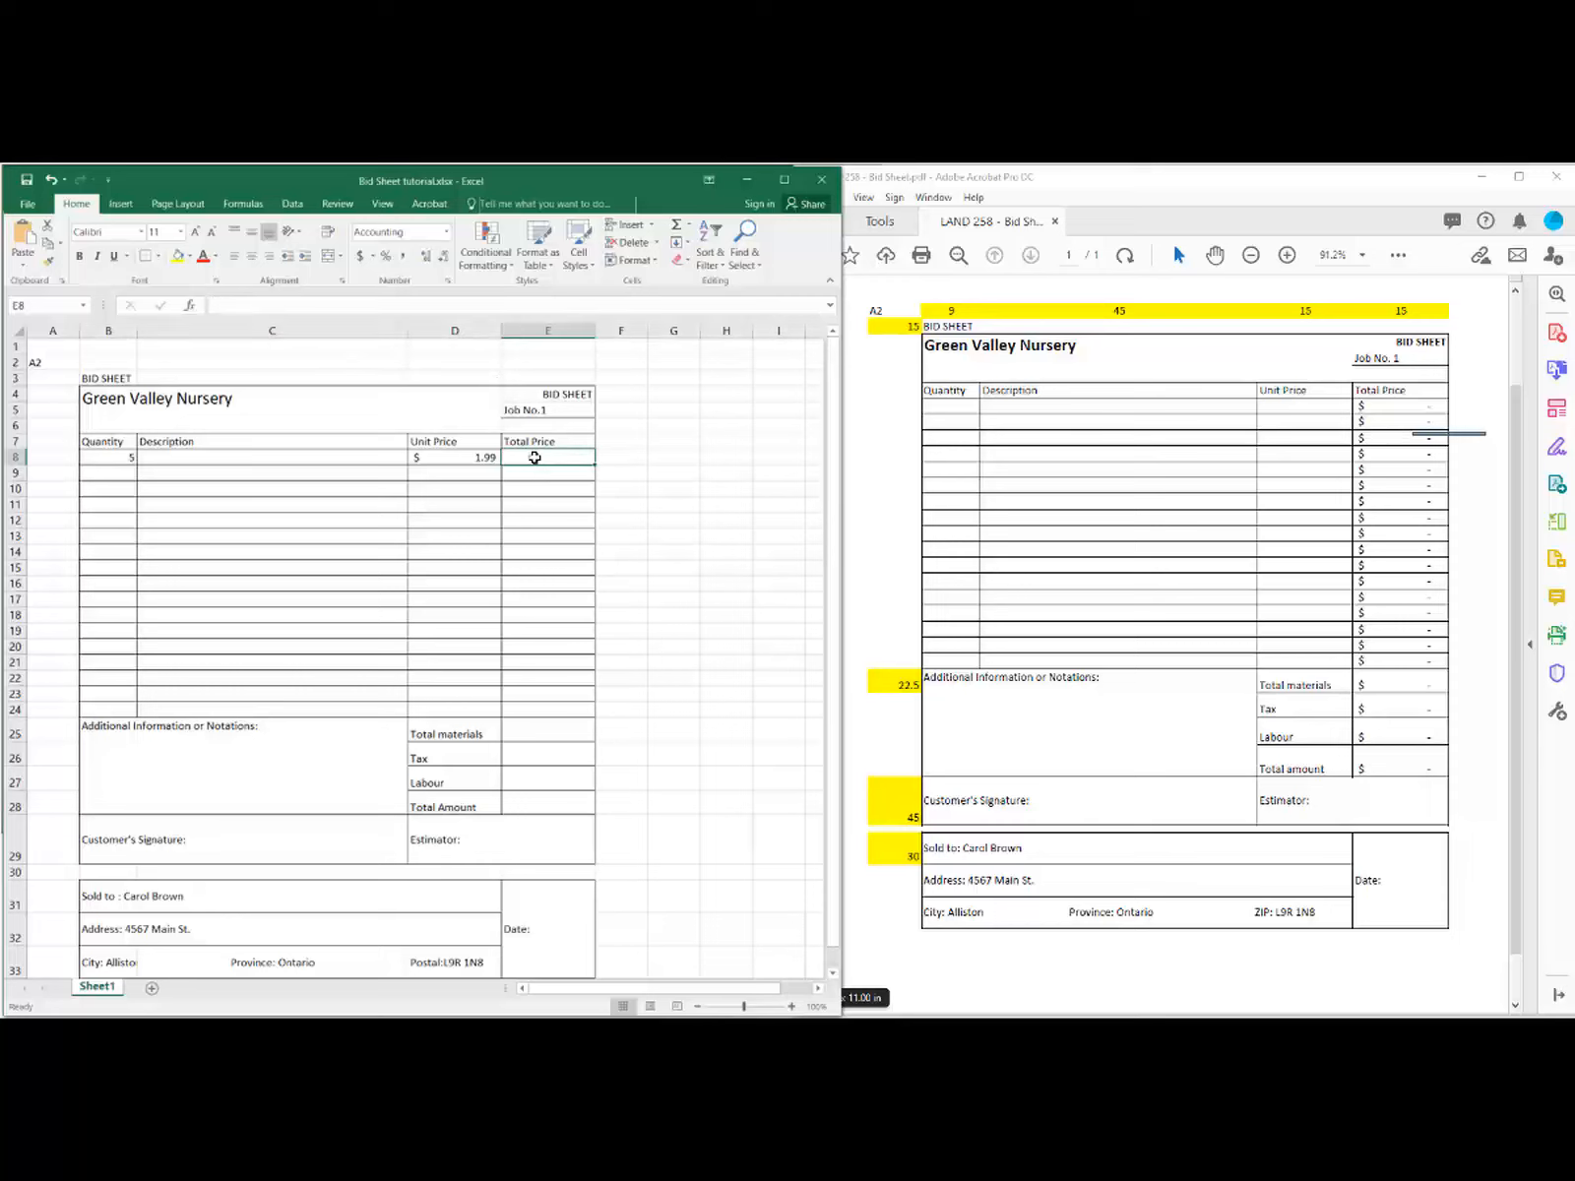
{"action": "left_click", "coordinate": [218, 305]}
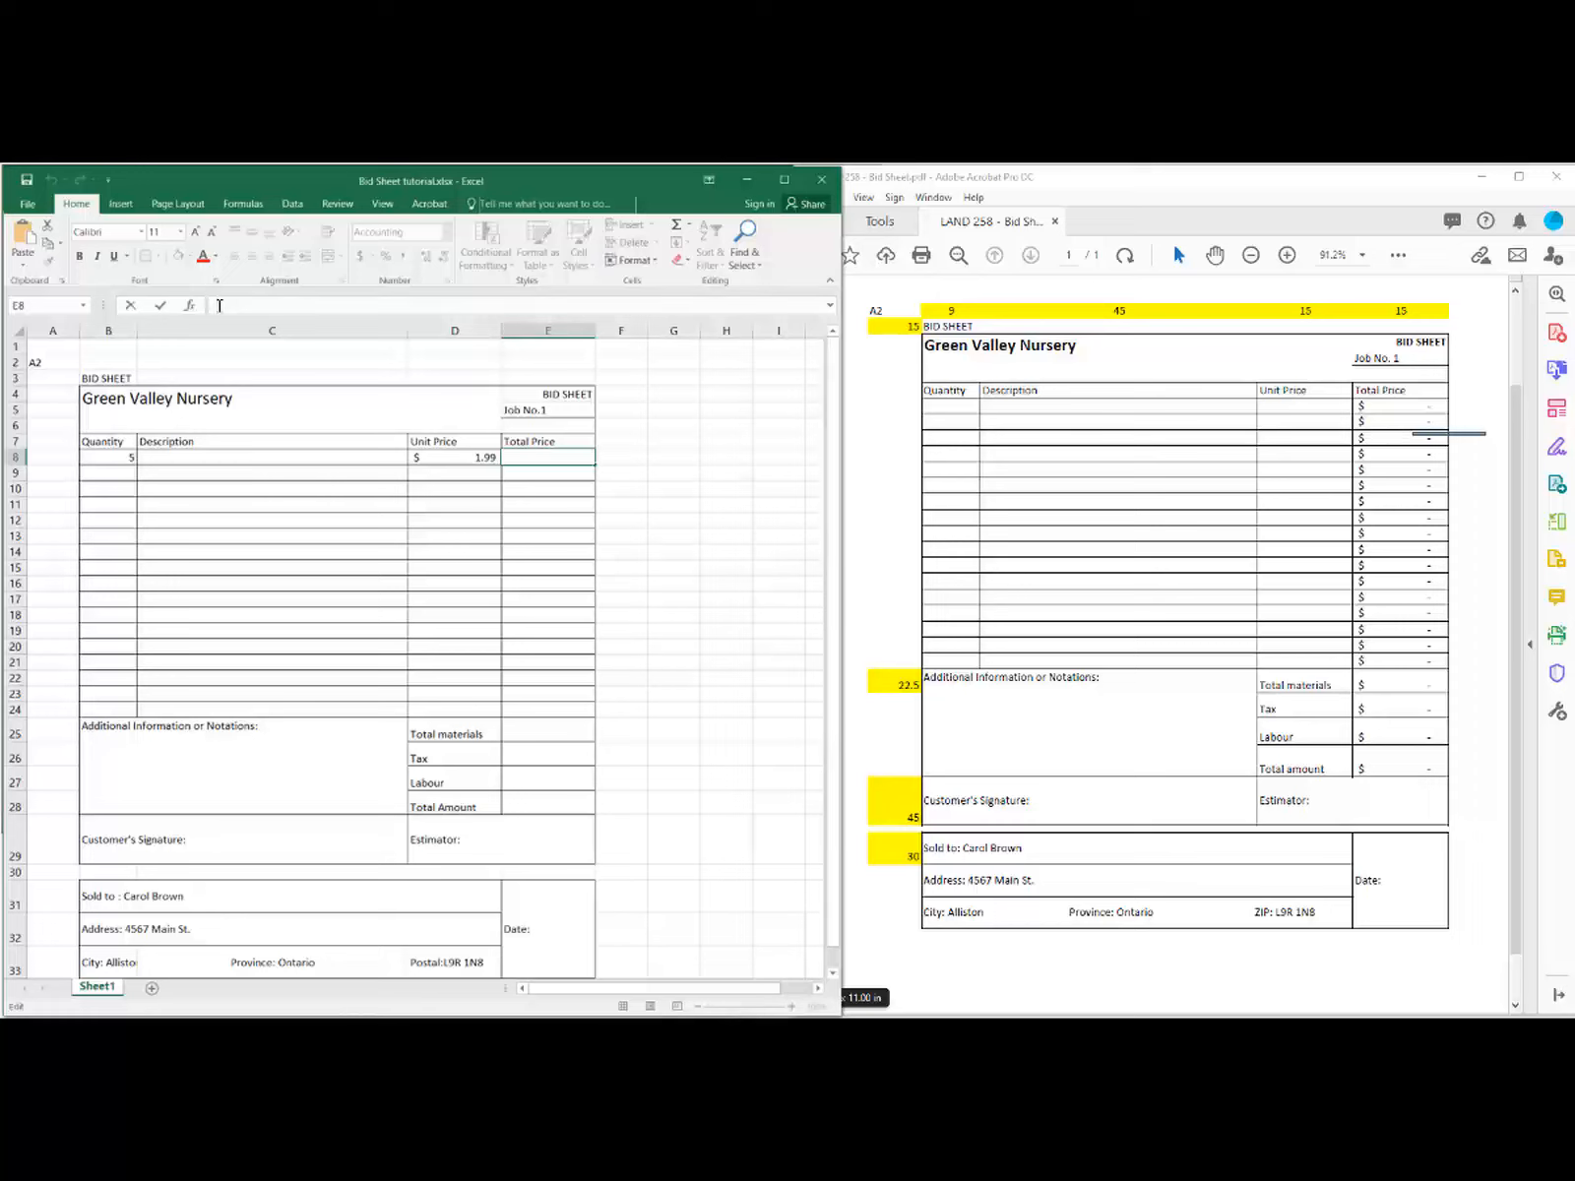
{"action": "type", "text": "=b8*"}
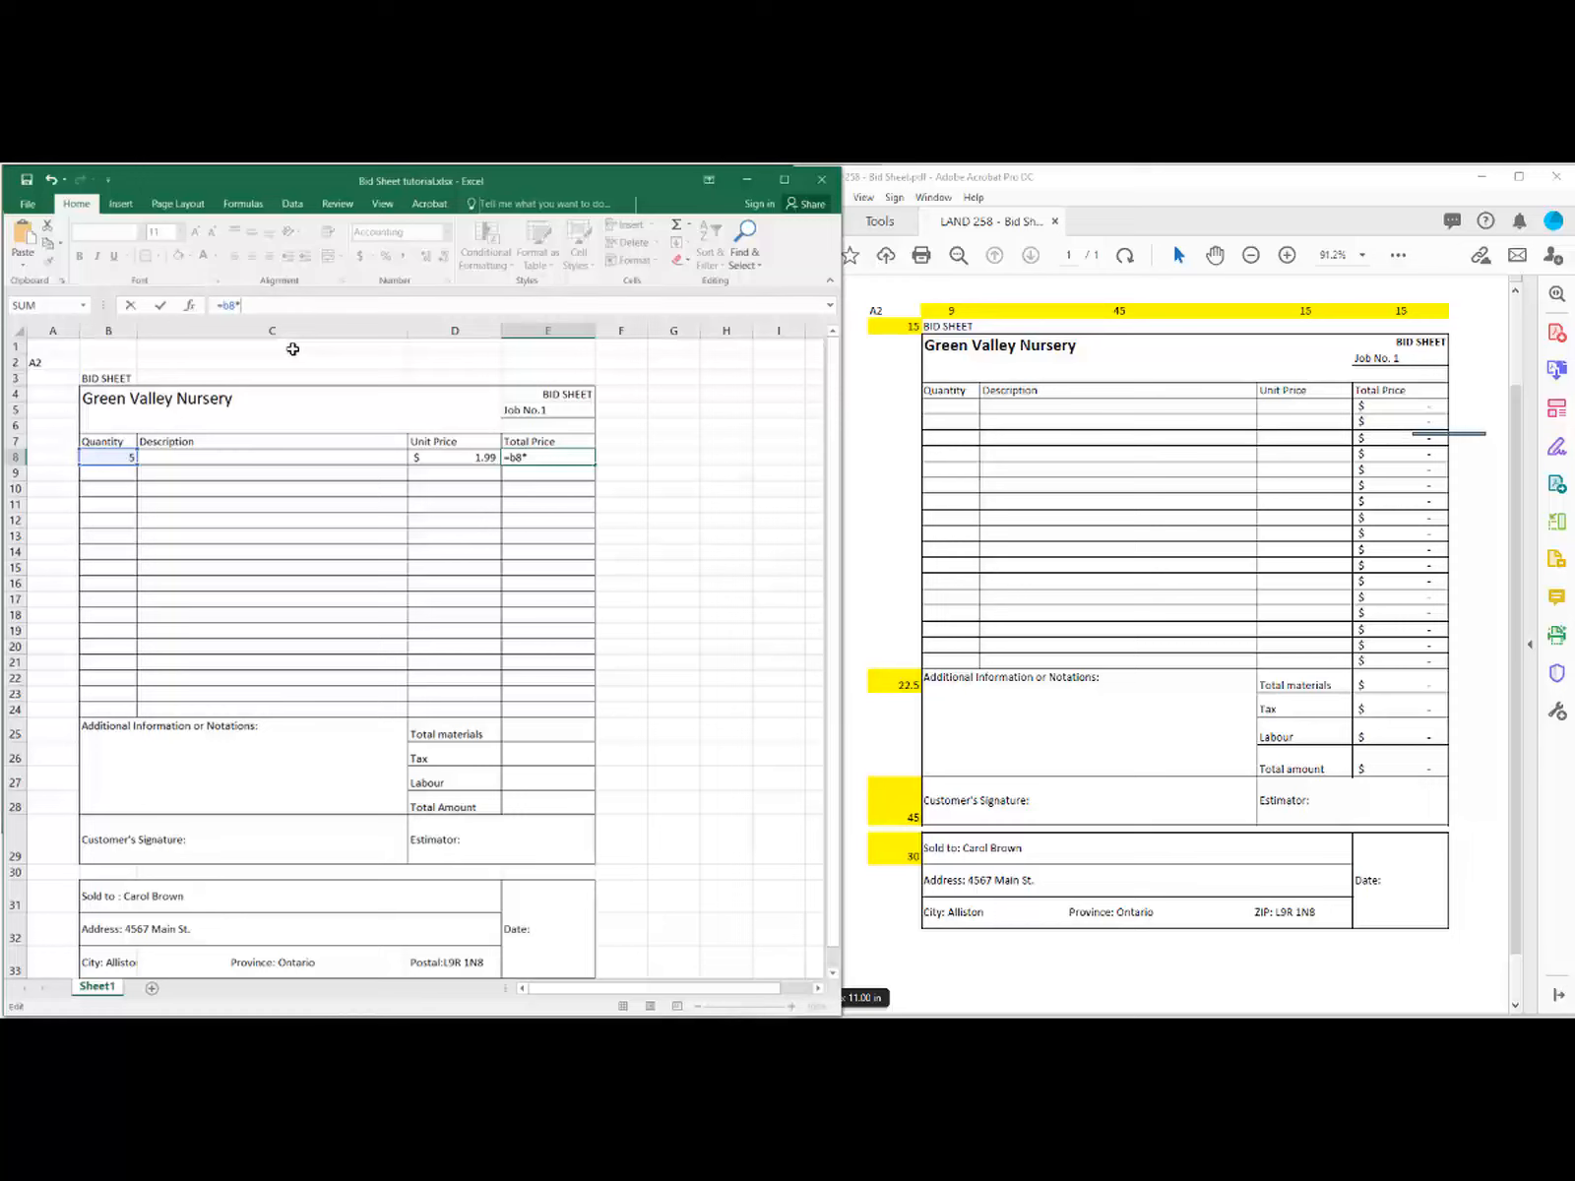
{"action": "type", "text": "d8"}
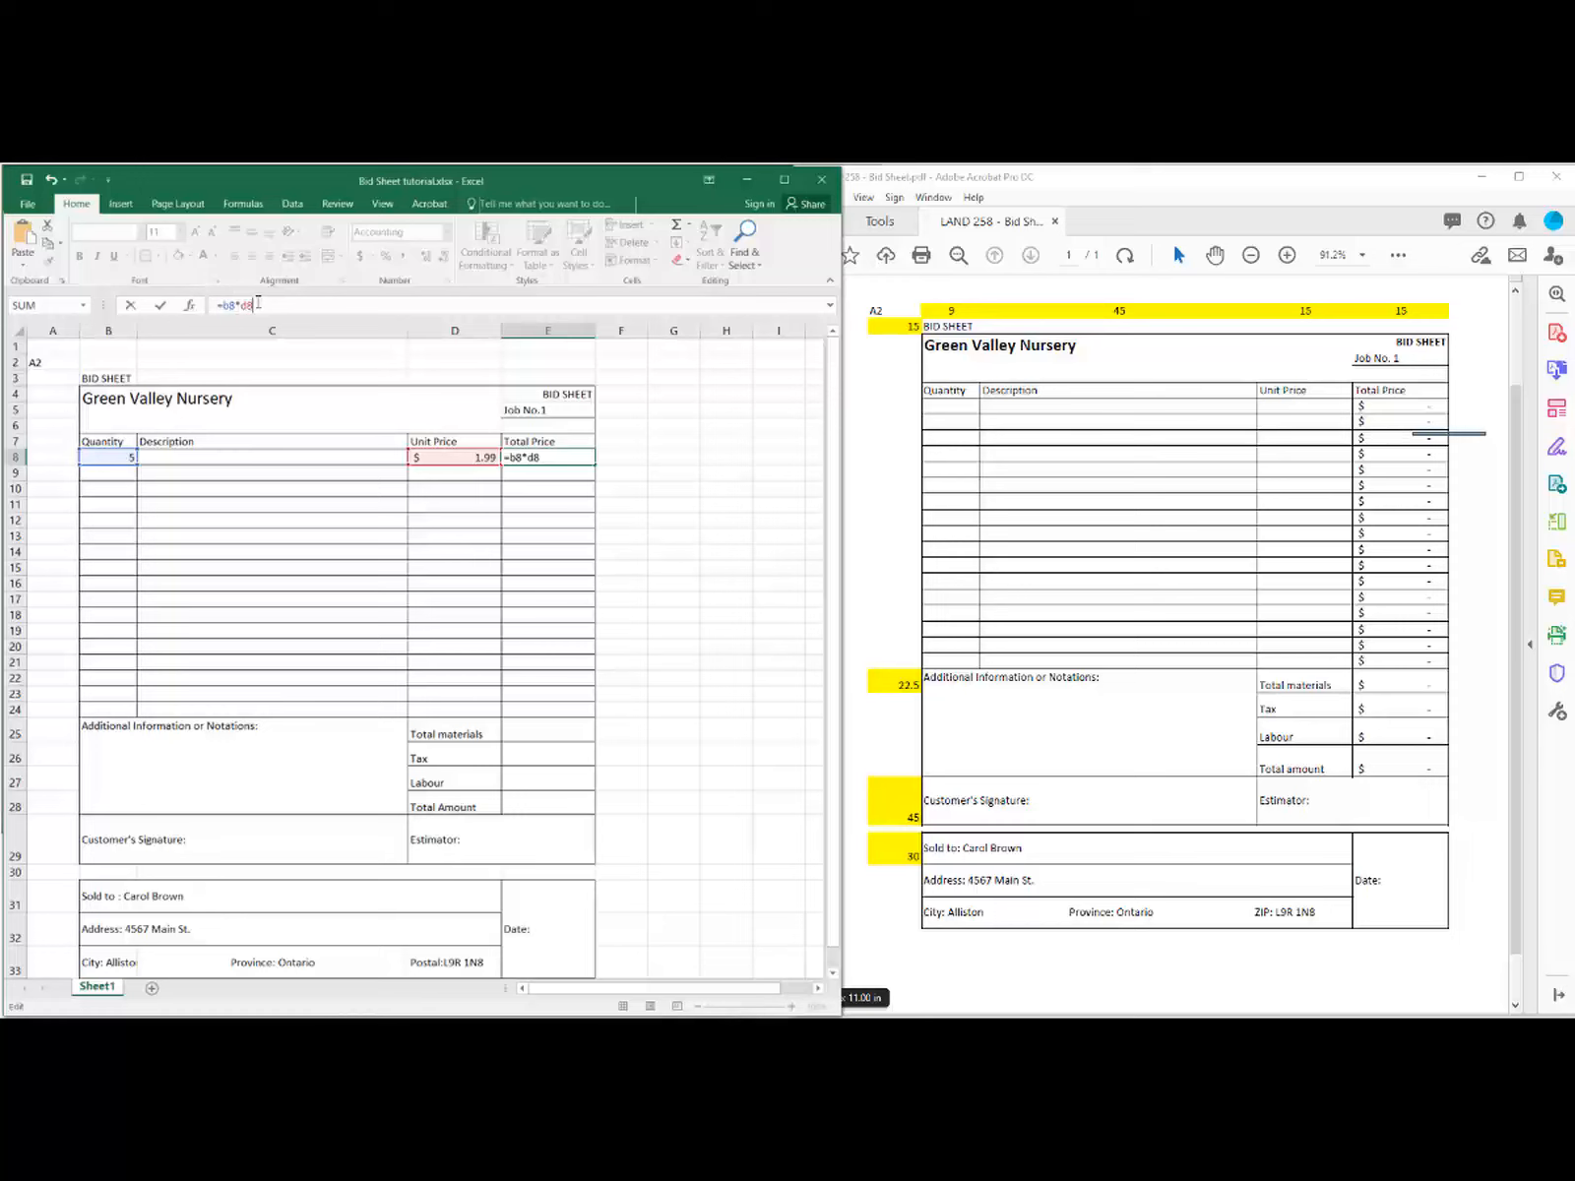
{"action": "left_click", "coordinate": [162, 306]}
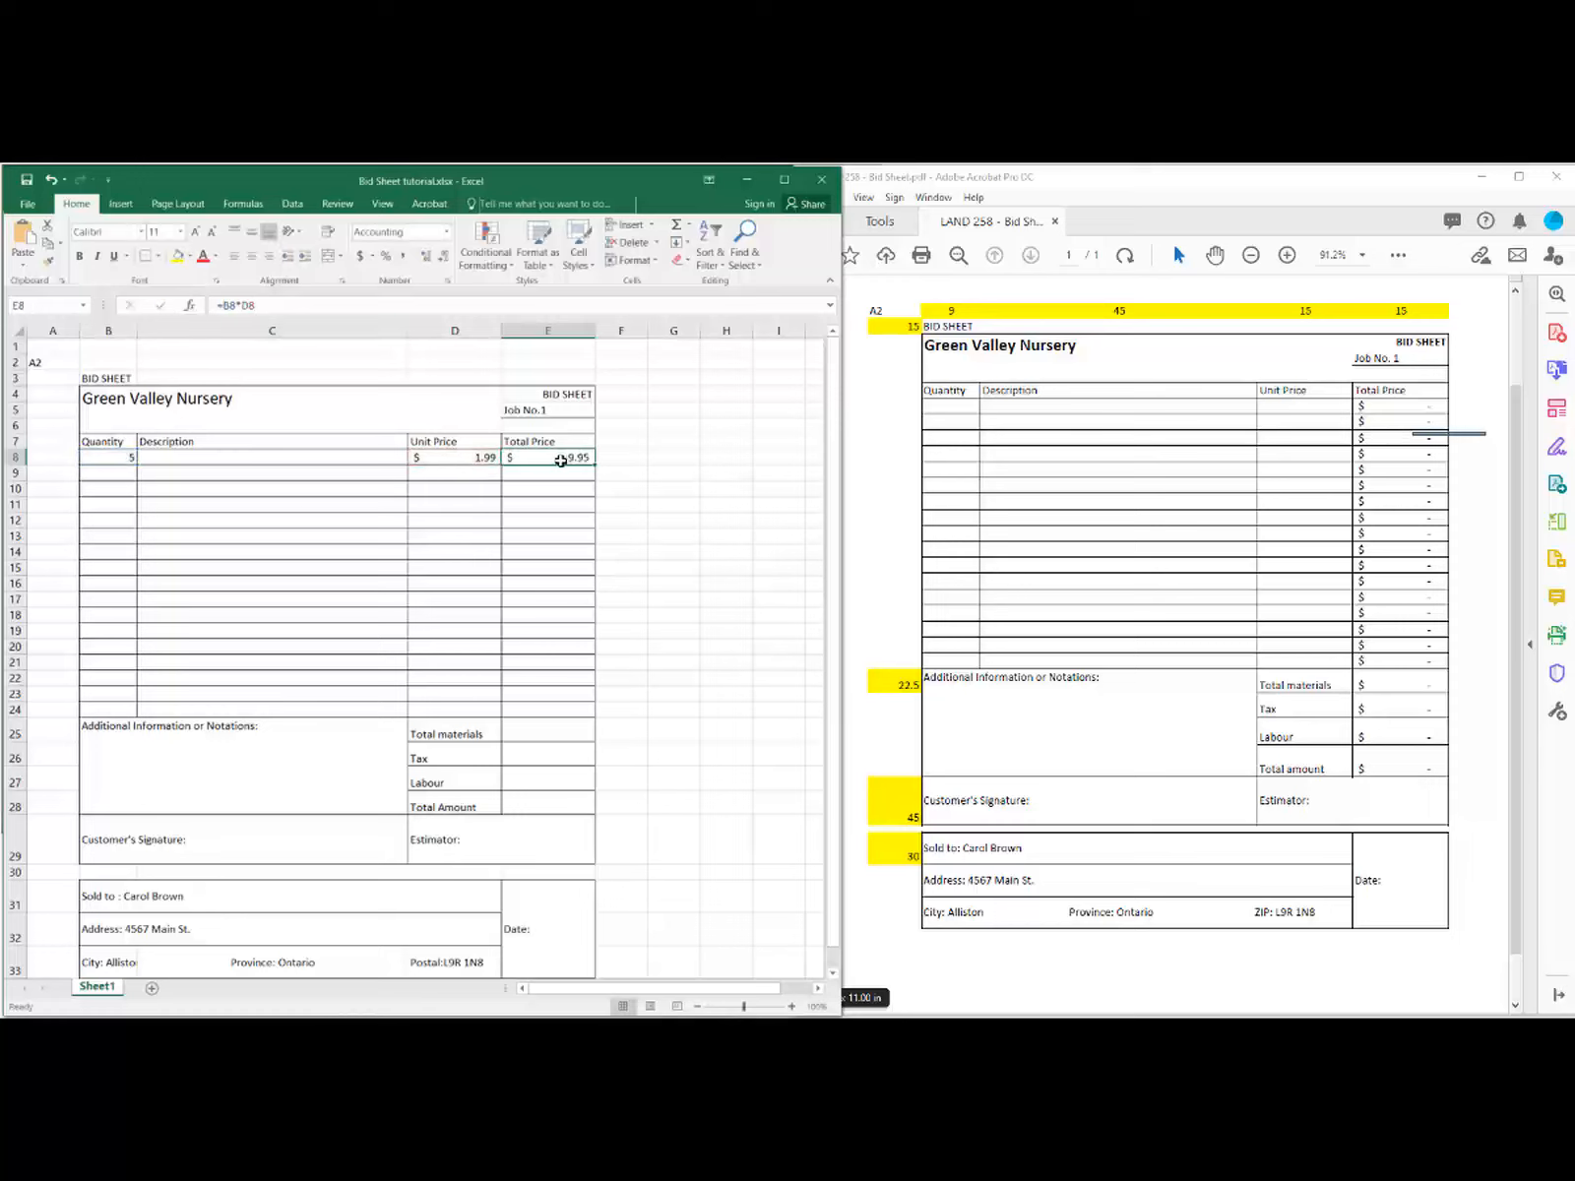
Step: Enter a quantity of 24 in cell B9 and a unit price of 19.99 in cell D9
{"action": "left_click", "coordinate": [122, 472]}
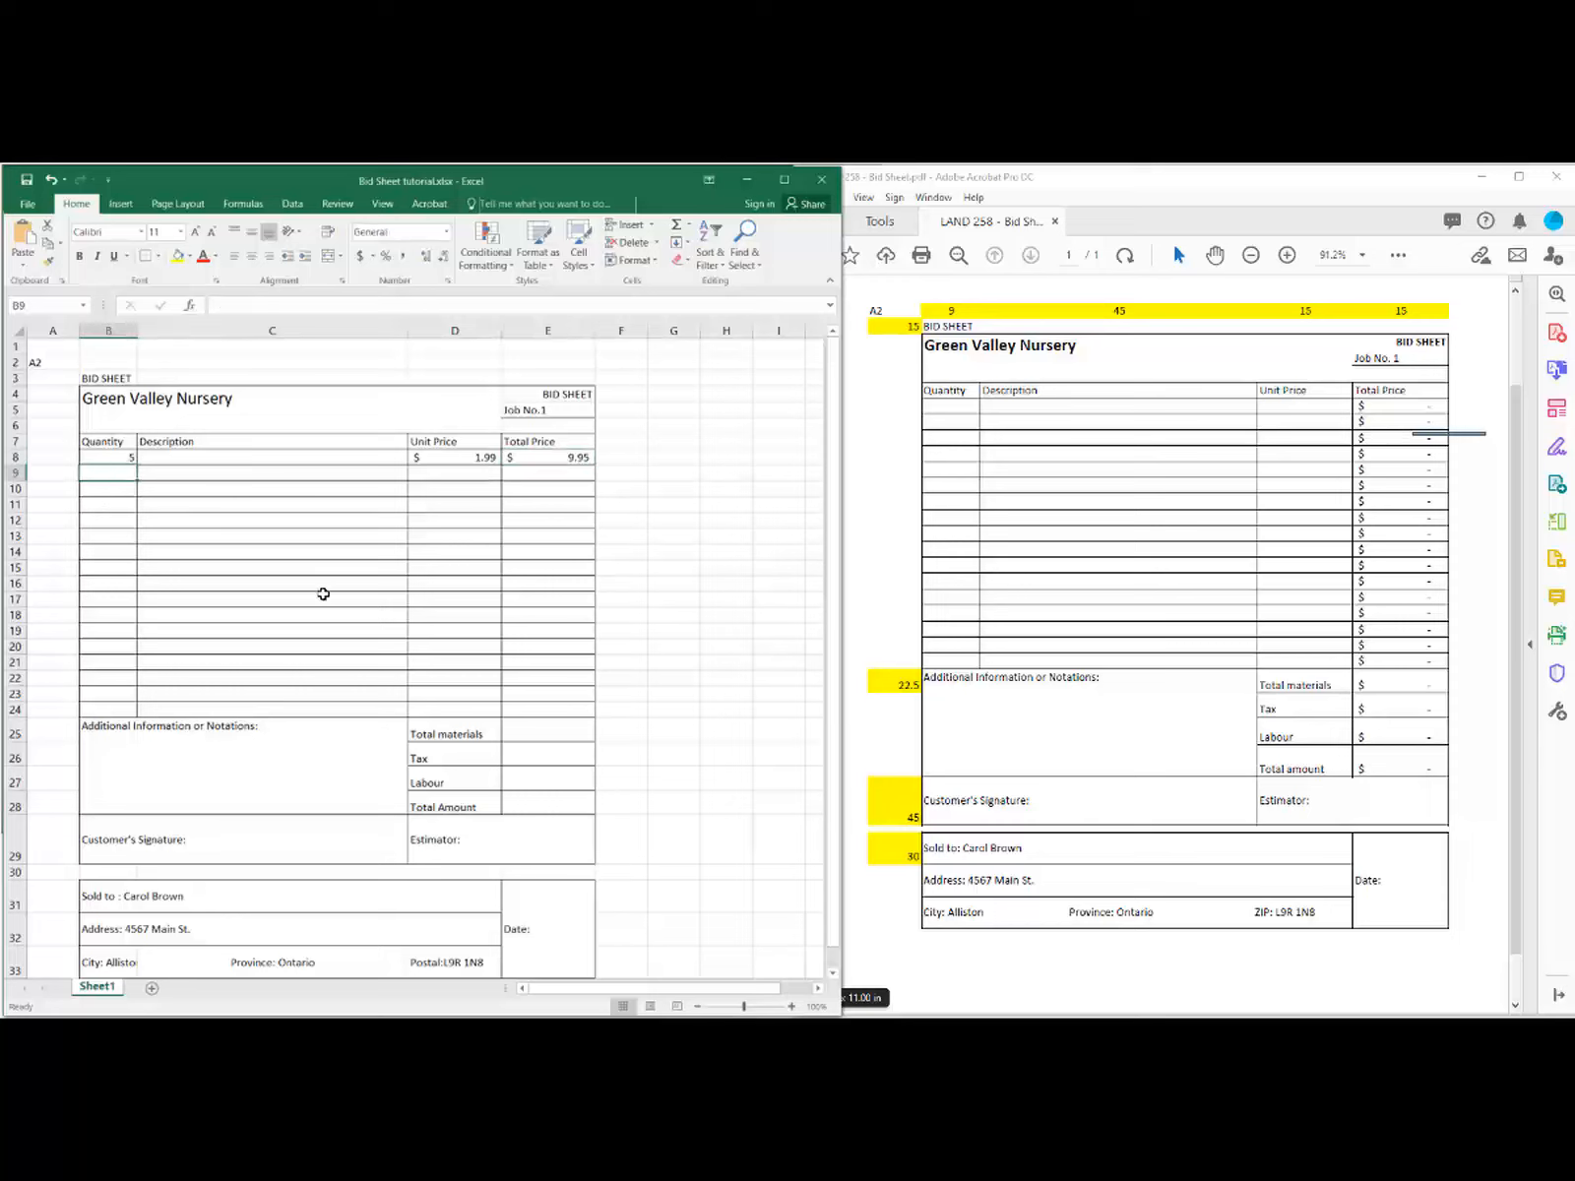
{"action": "type", "text": "24"}
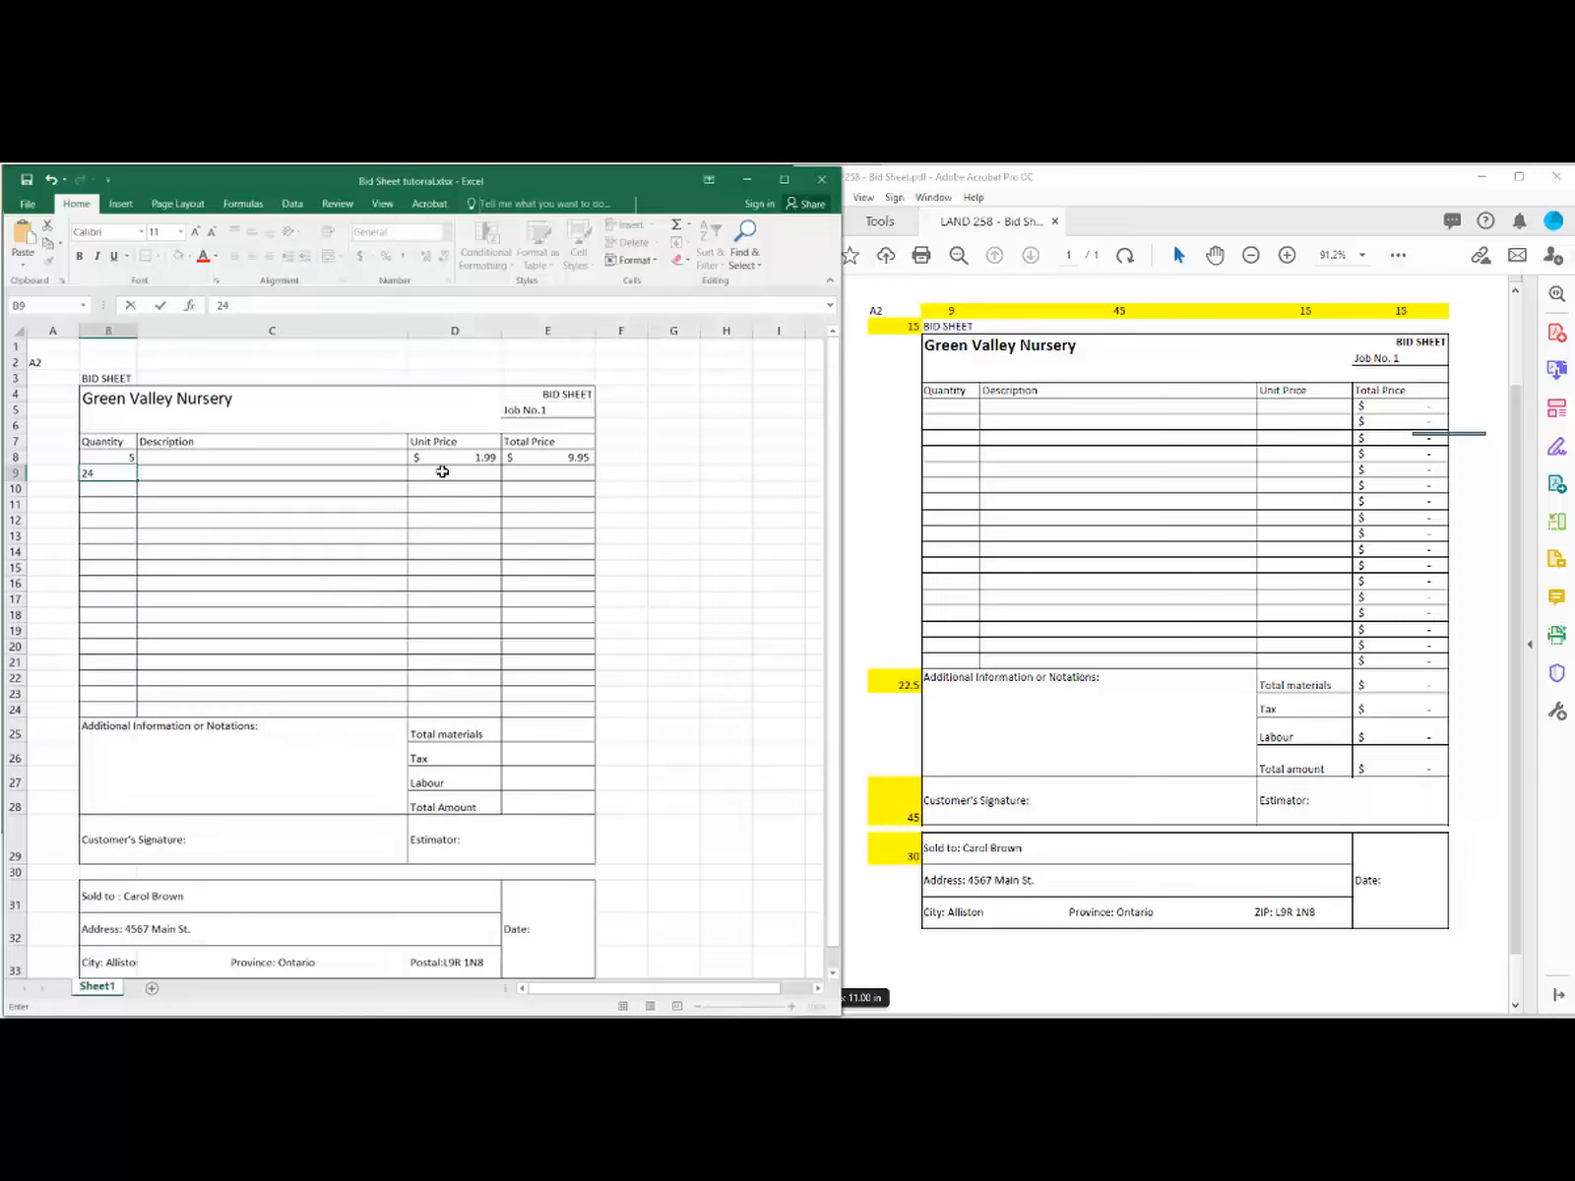
{"action": "left_click", "coordinate": [445, 471]}
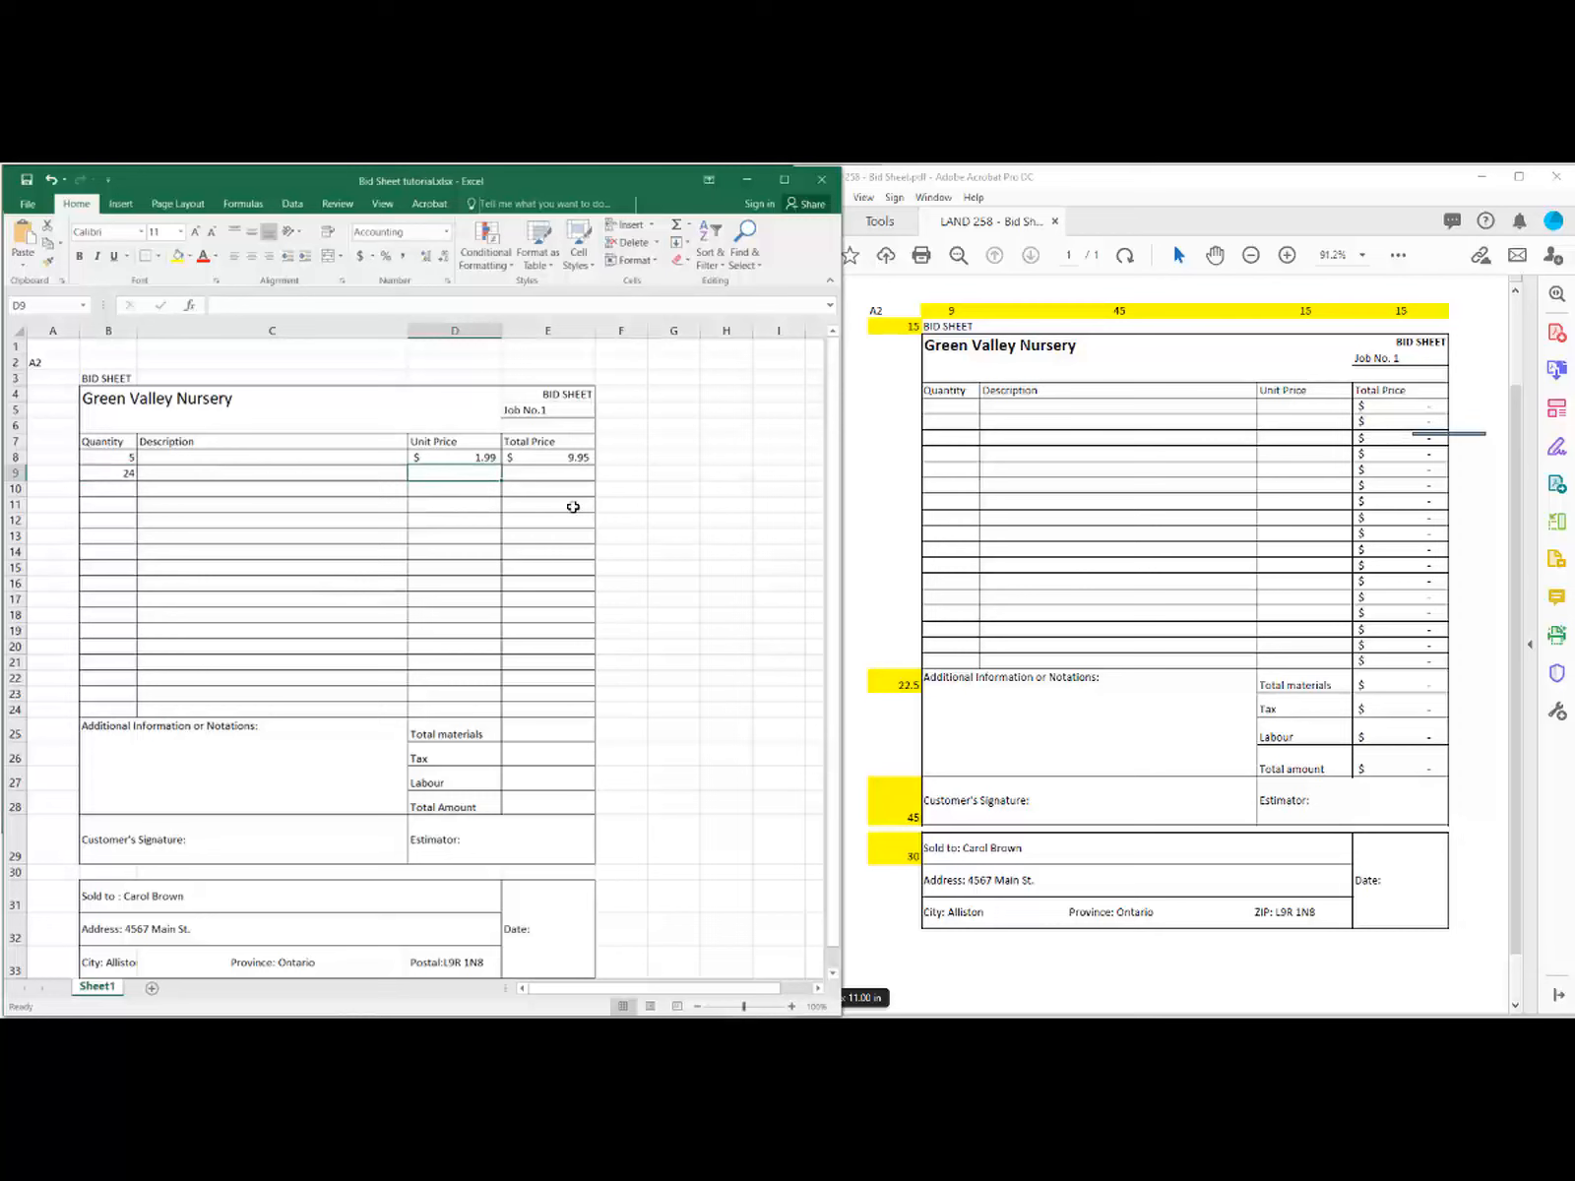
{"action": "type", "text": "19.99"}
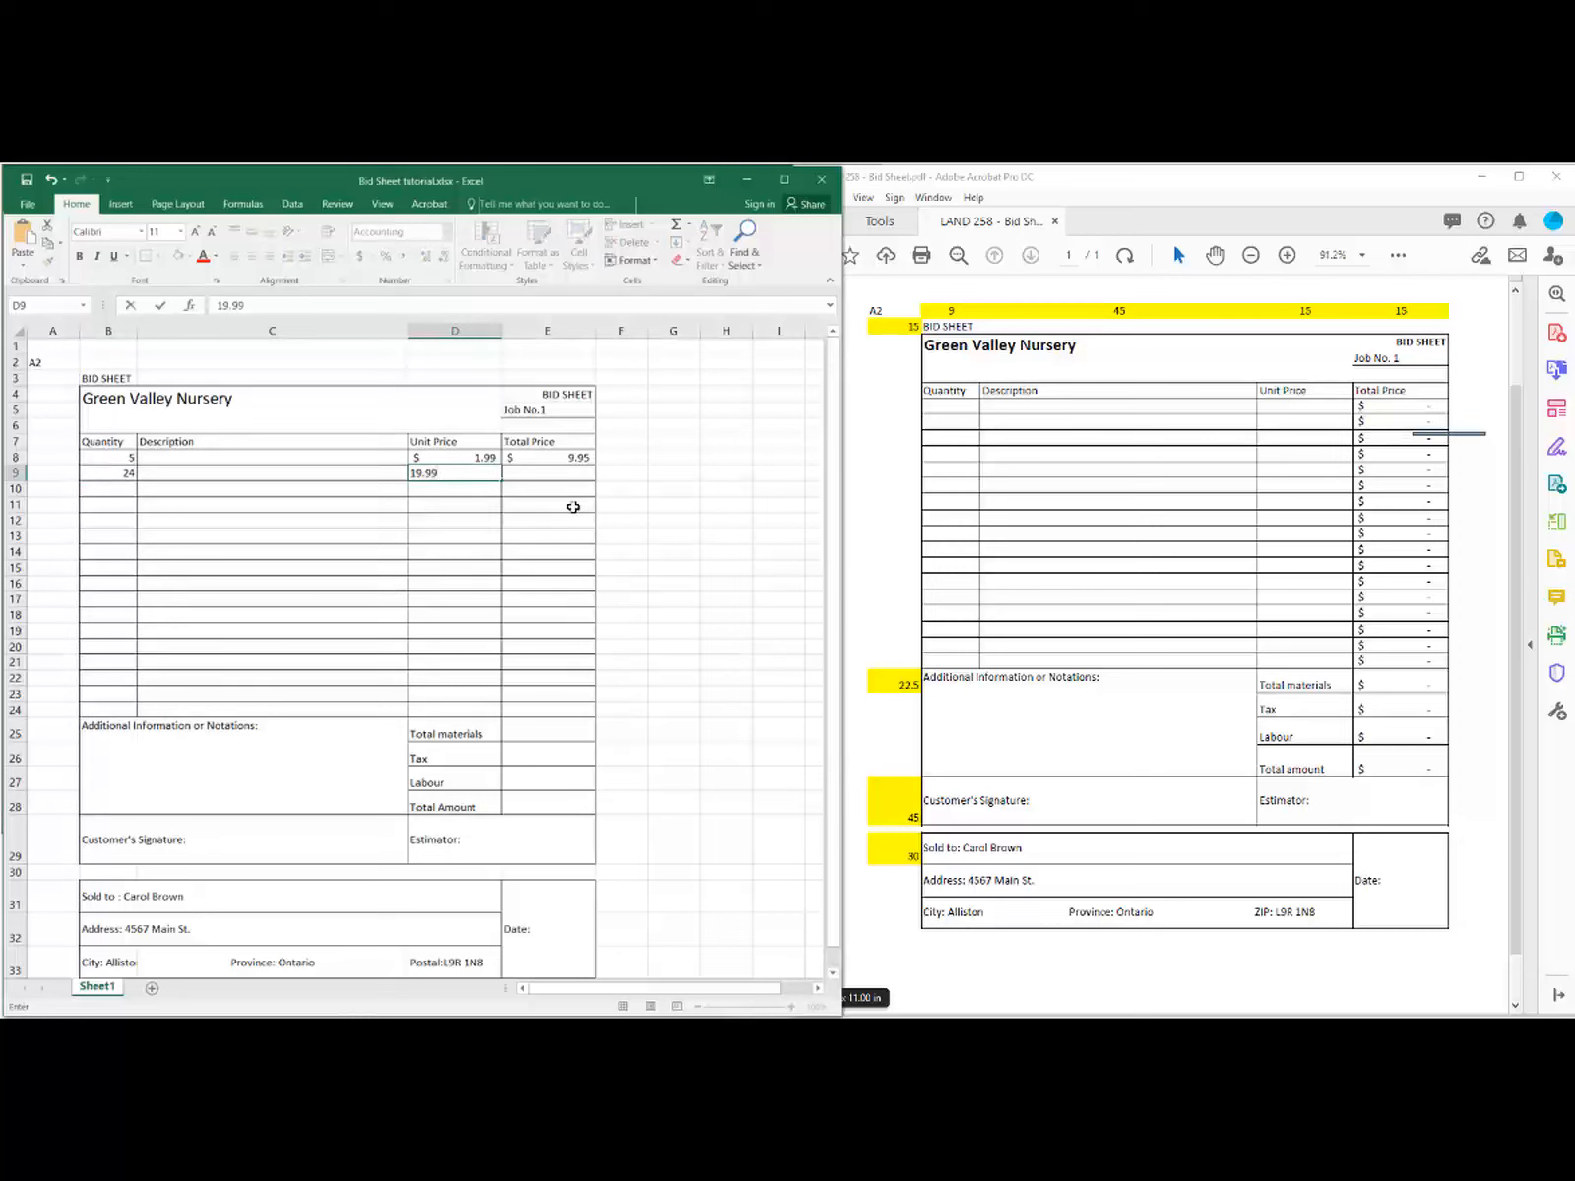
{"action": "key", "text": "Tab"}
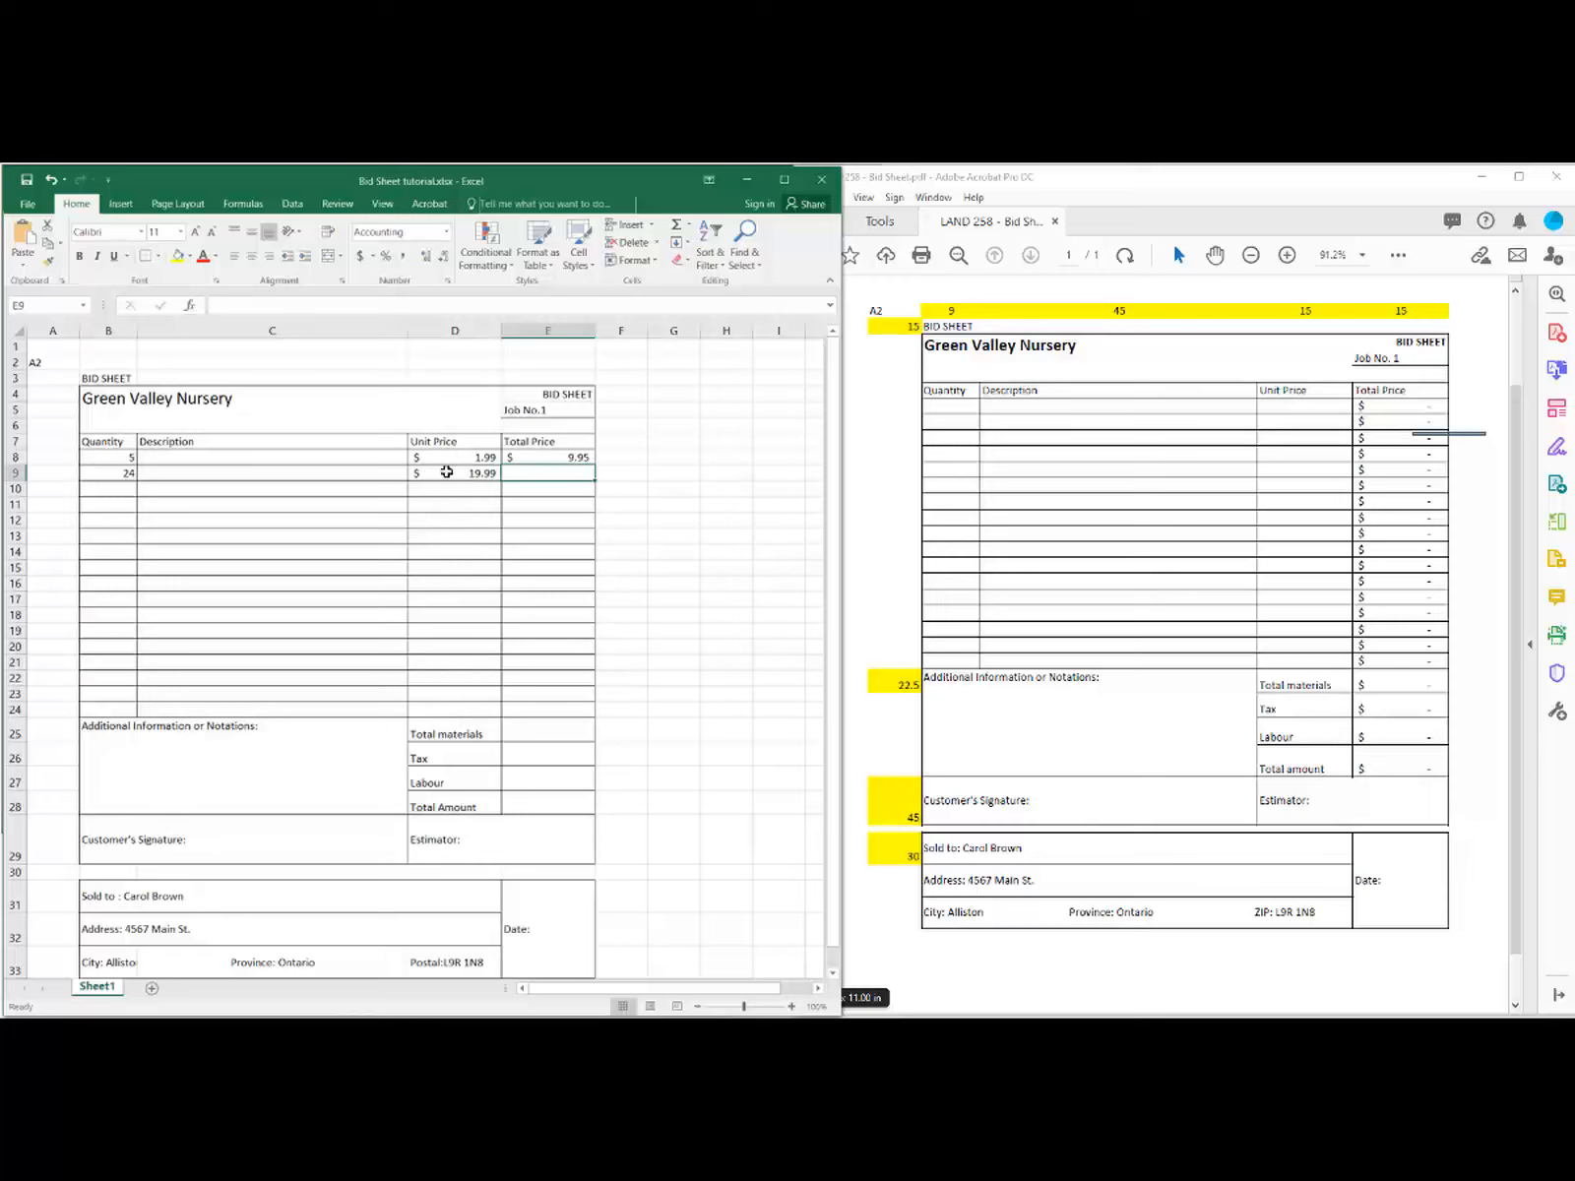
Step: Copy the total price formula from cell E8 into cell E9
{"action": "left_click", "coordinate": [551, 457]}
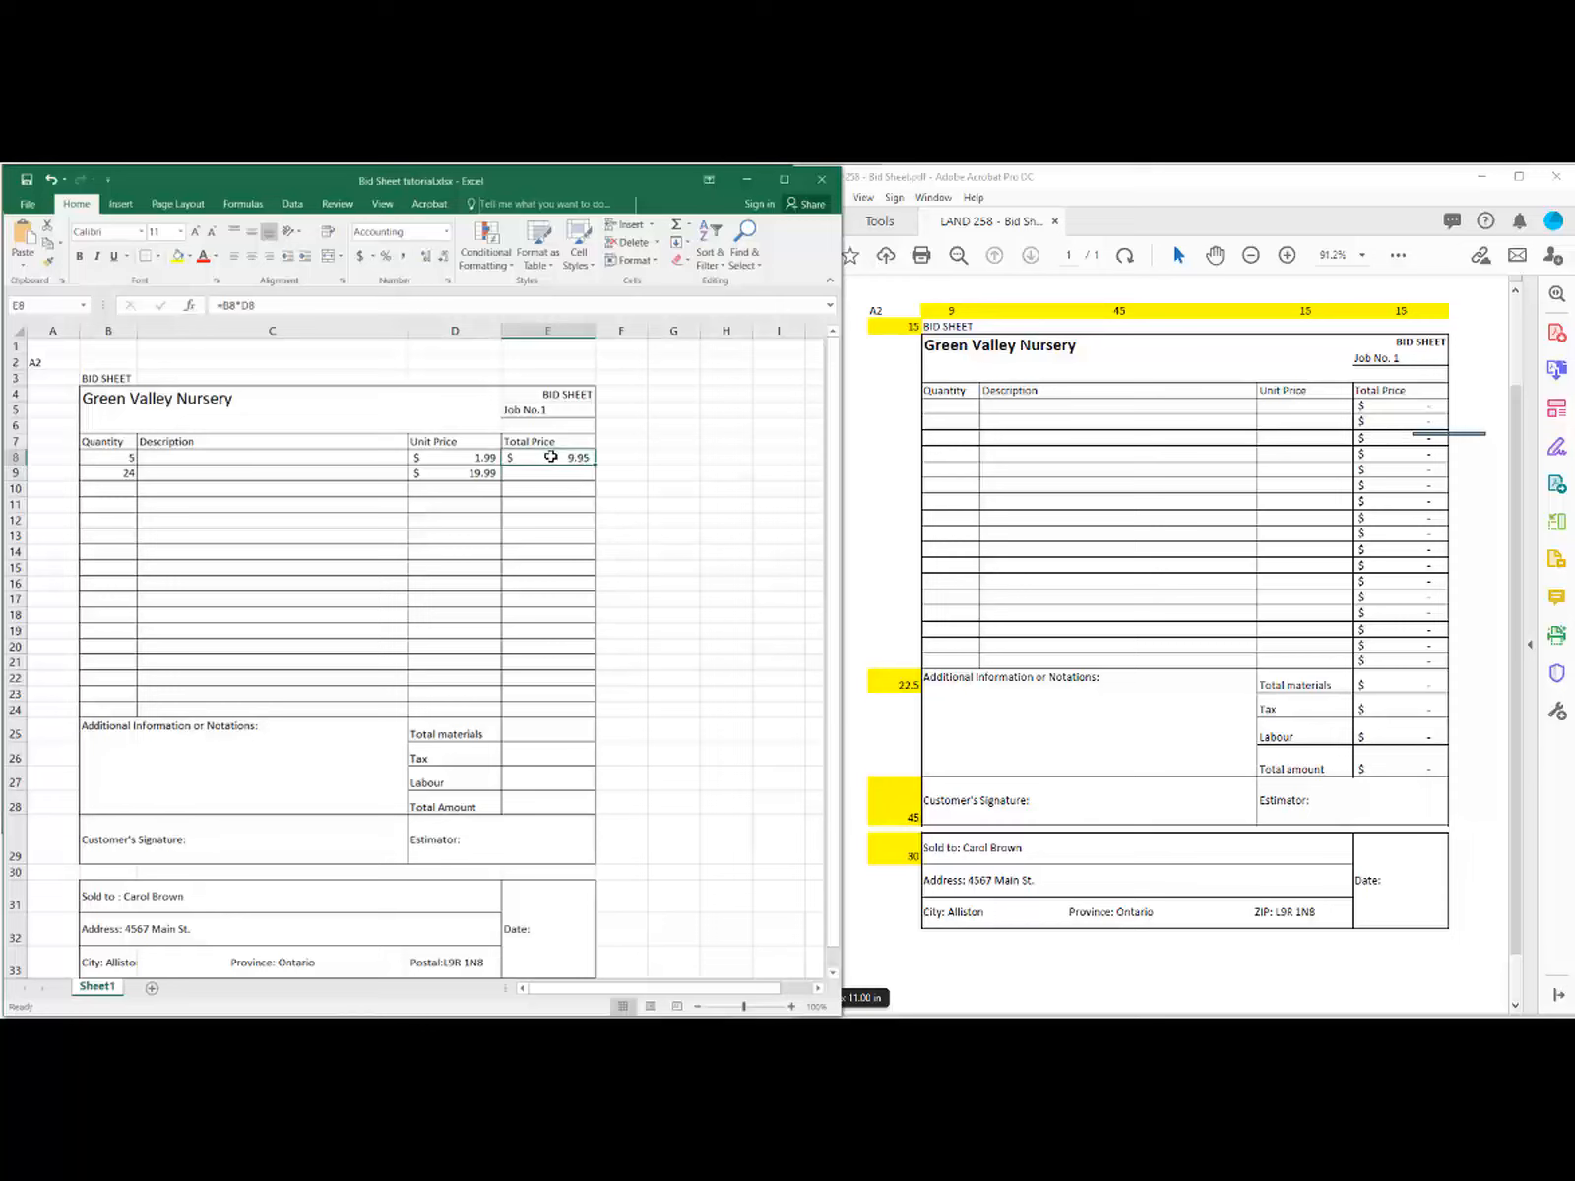
{"action": "key", "text": "ctrl+c"}
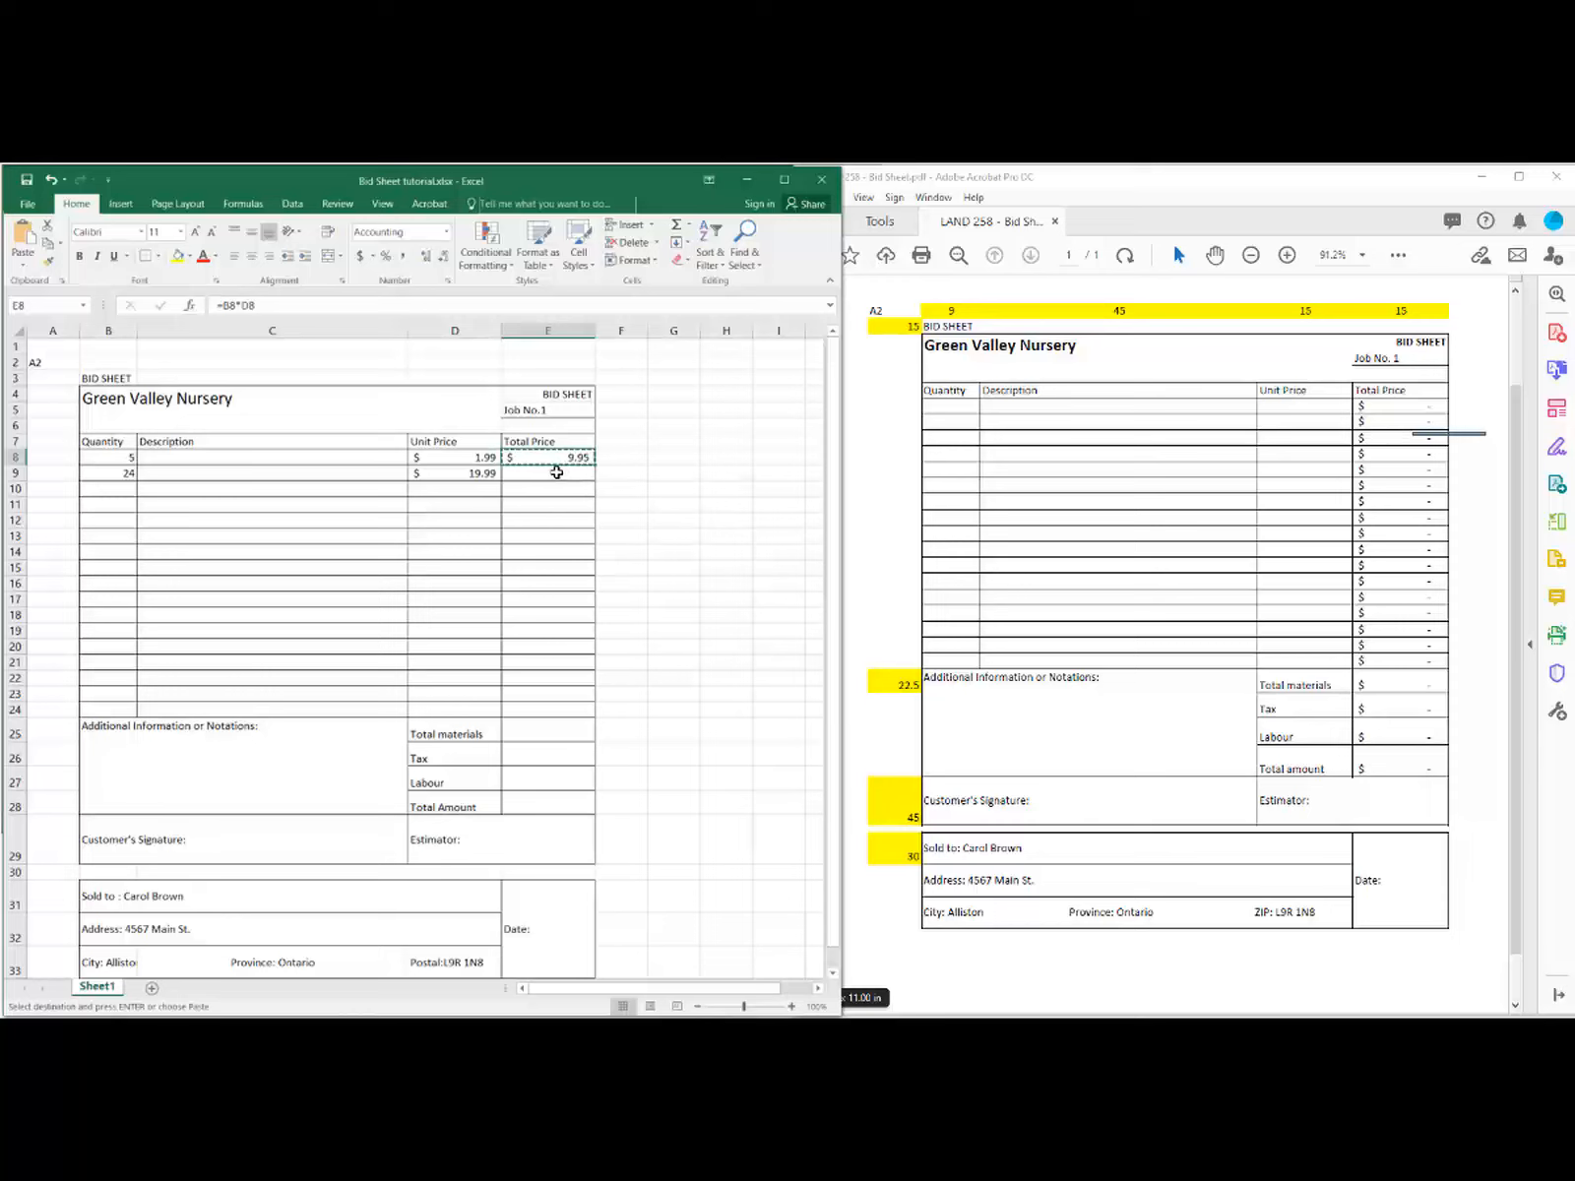
{"action": "left_click", "coordinate": [556, 472]}
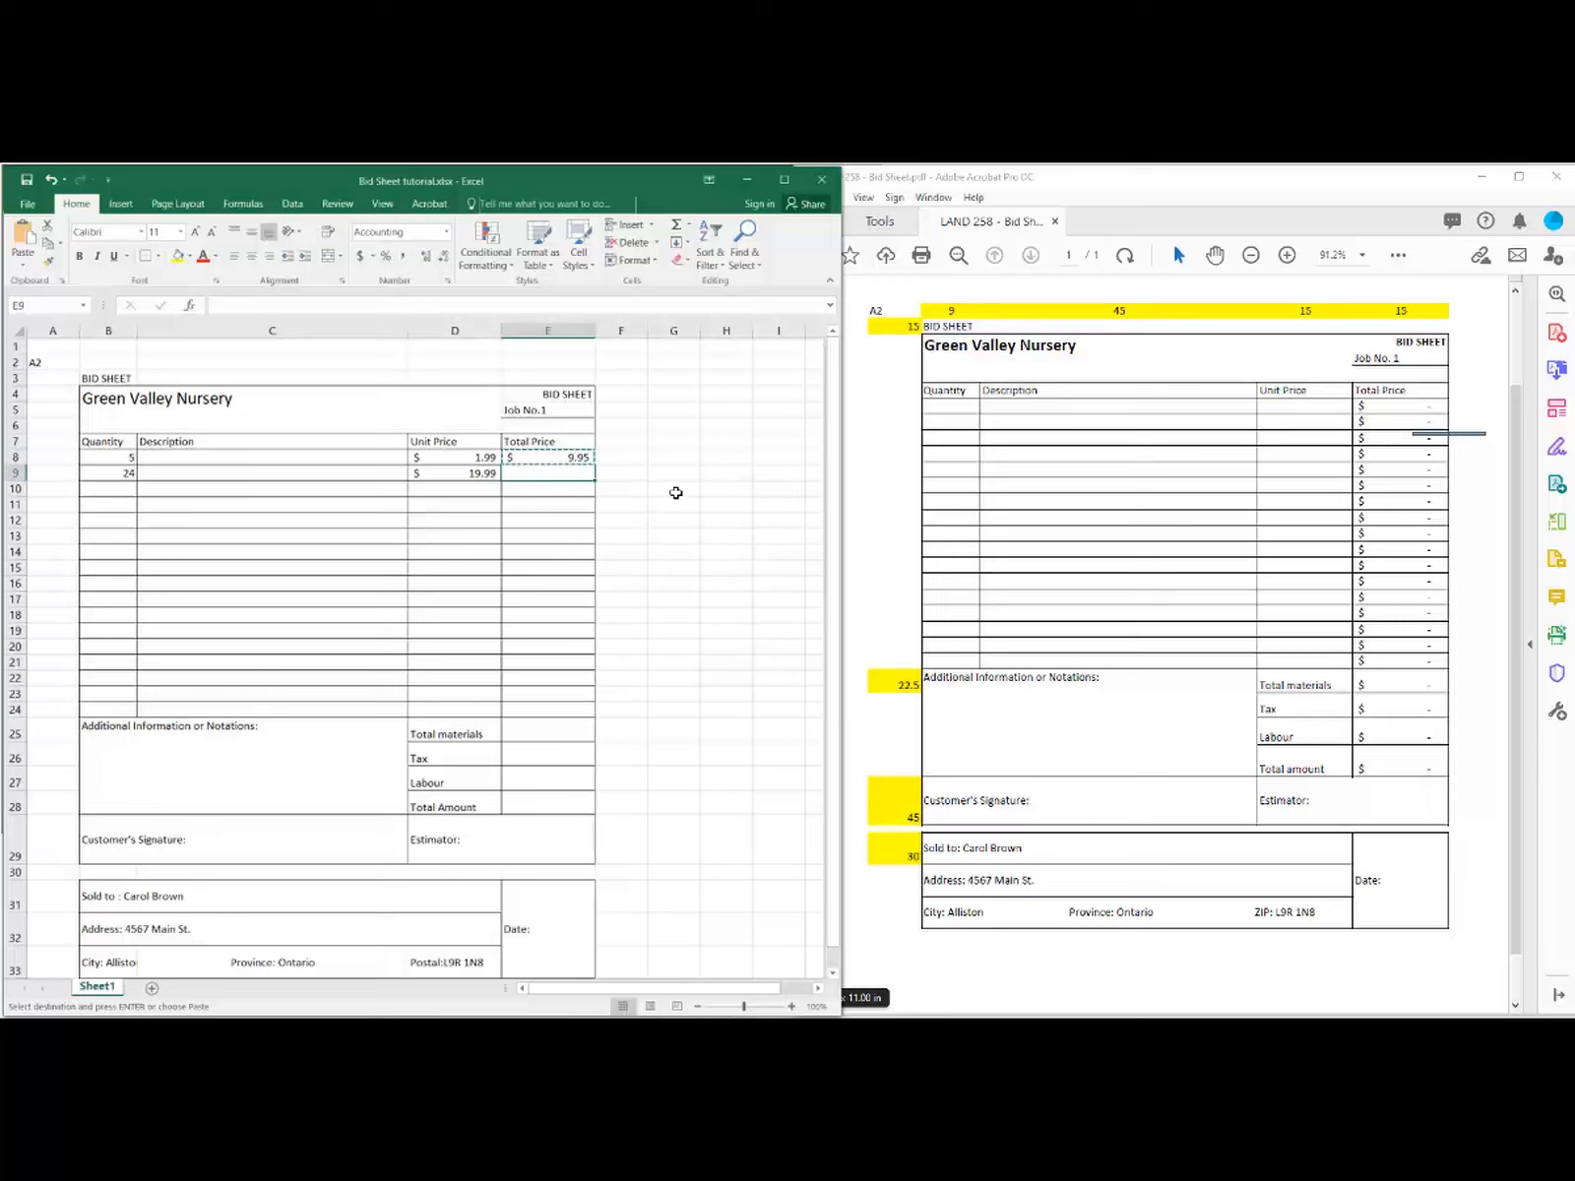
{"action": "key", "text": "ctrl+v"}
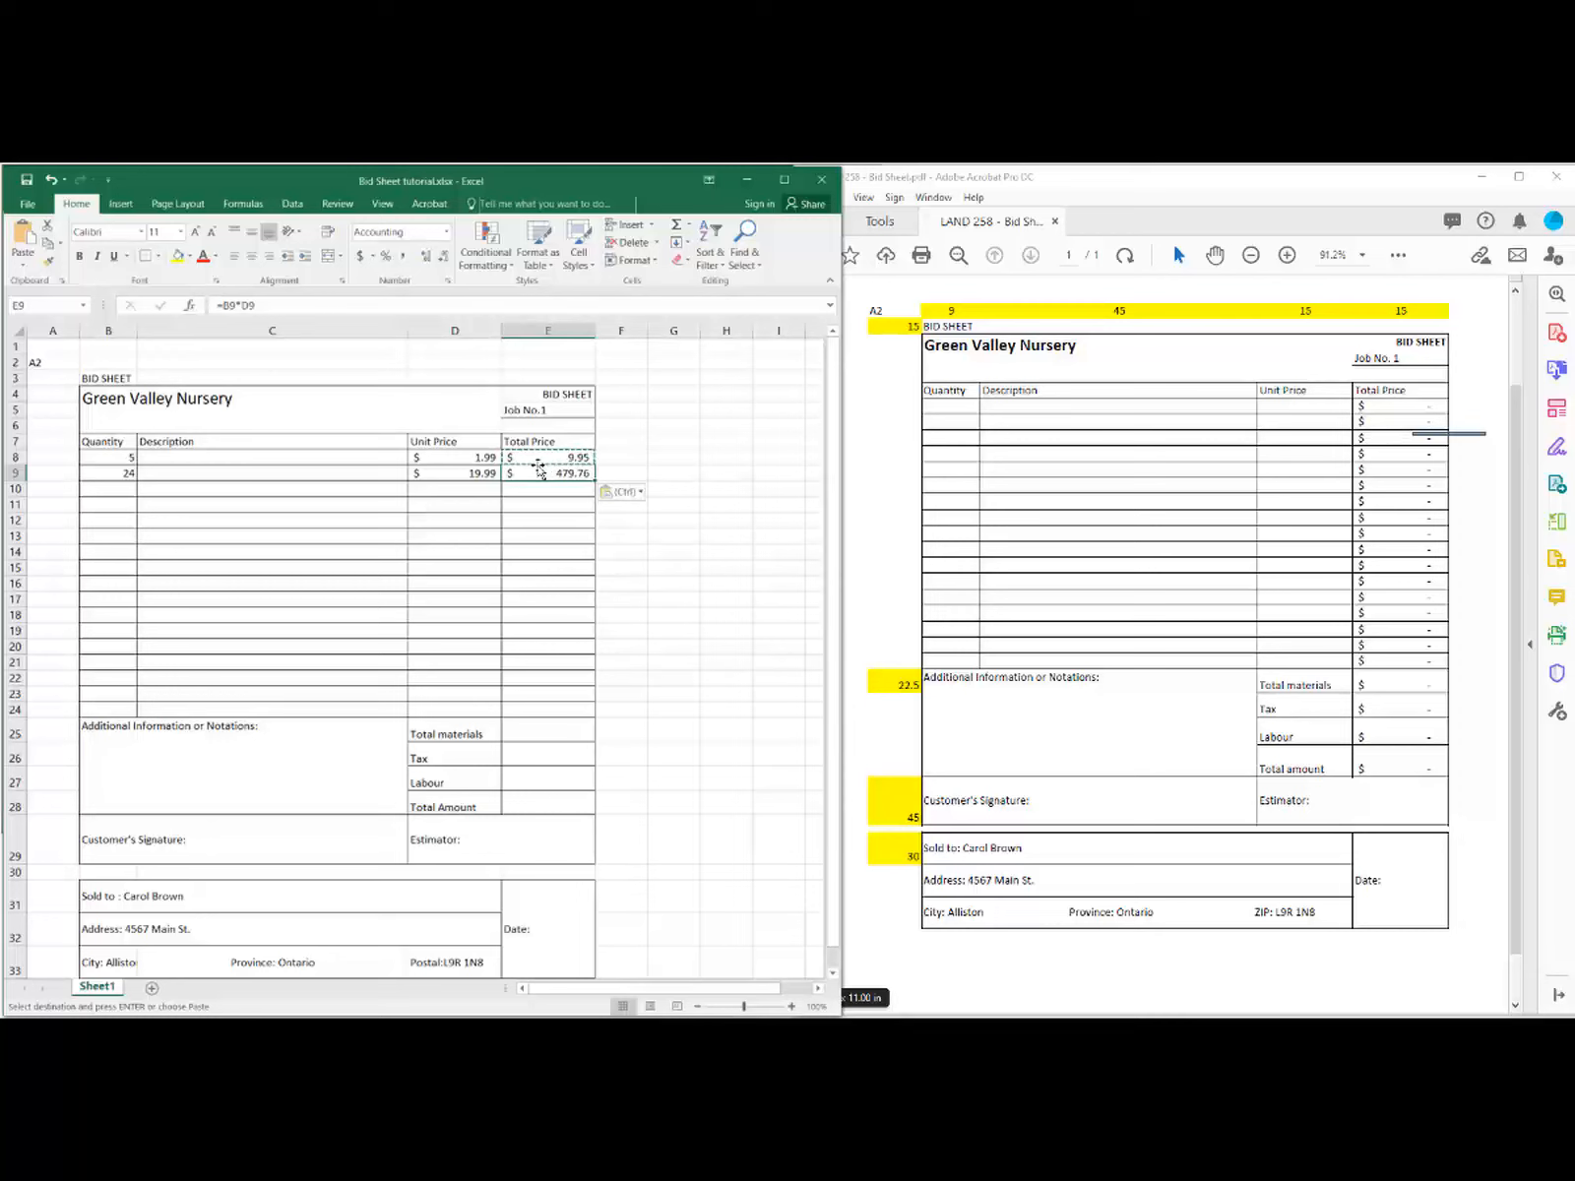
{"action": "left_click", "coordinate": [643, 451]}
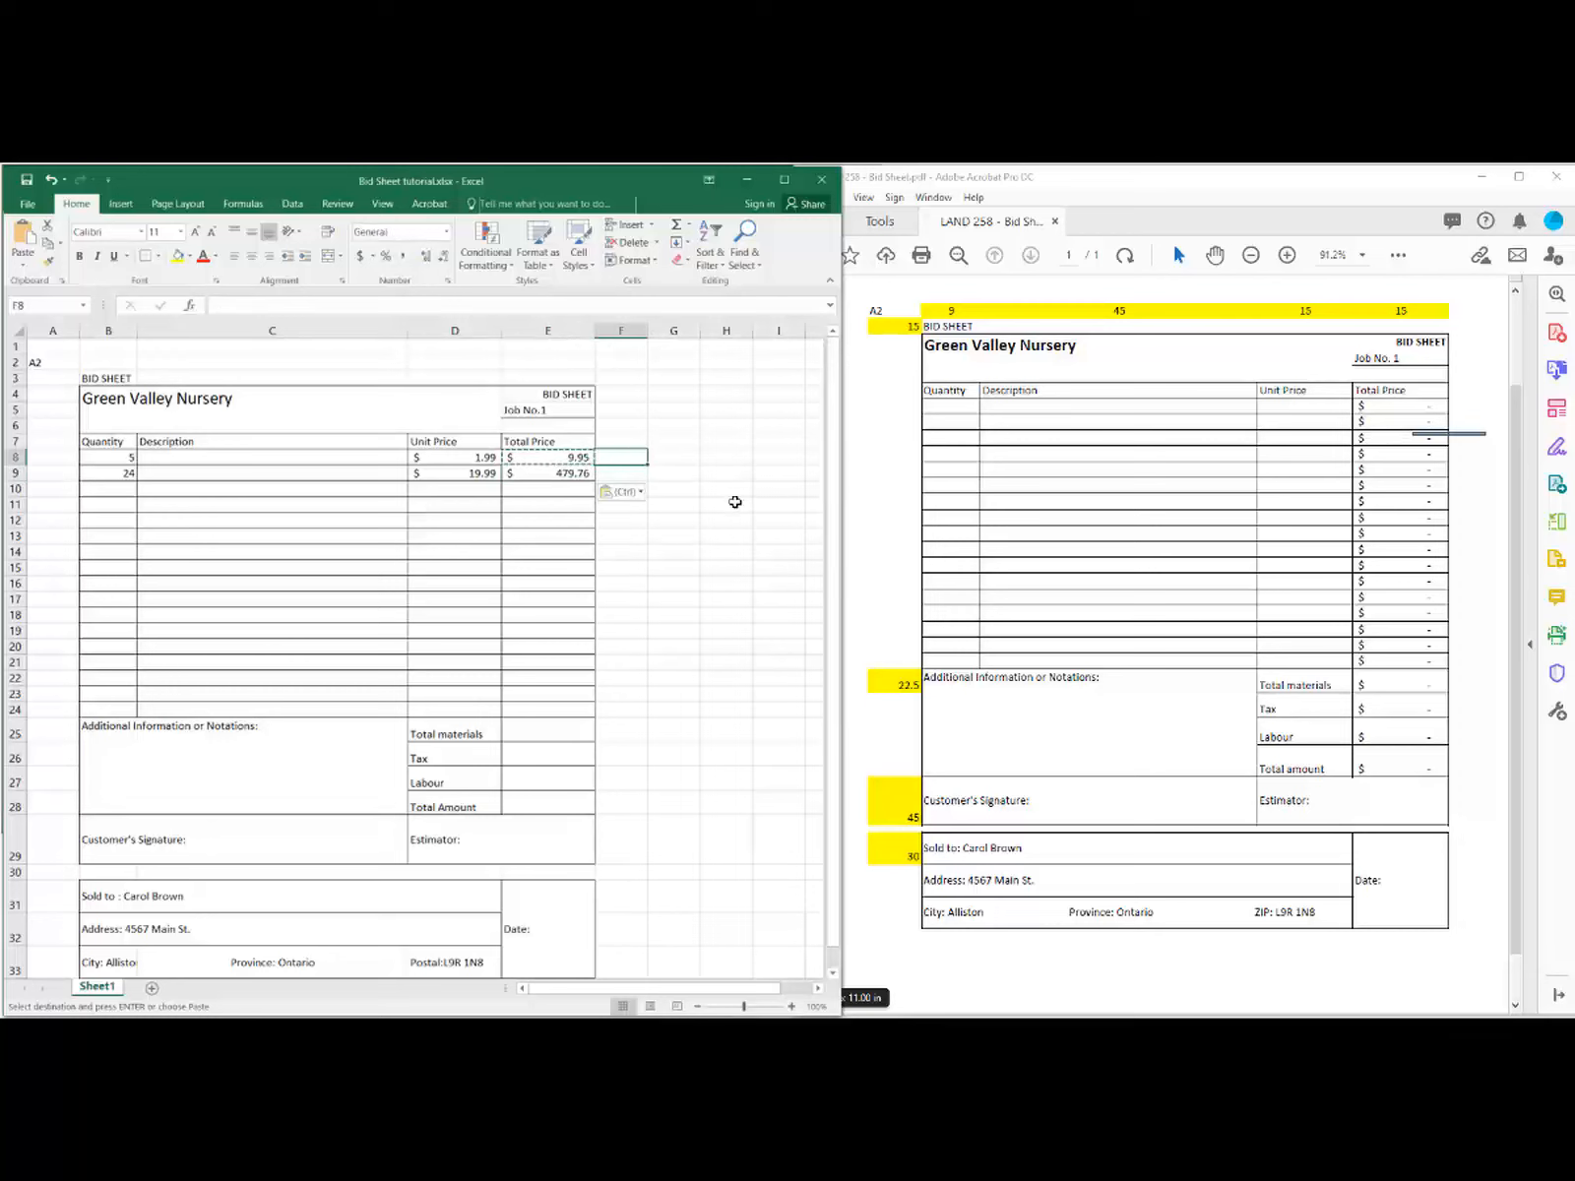
{"action": "key", "text": "Escape"}
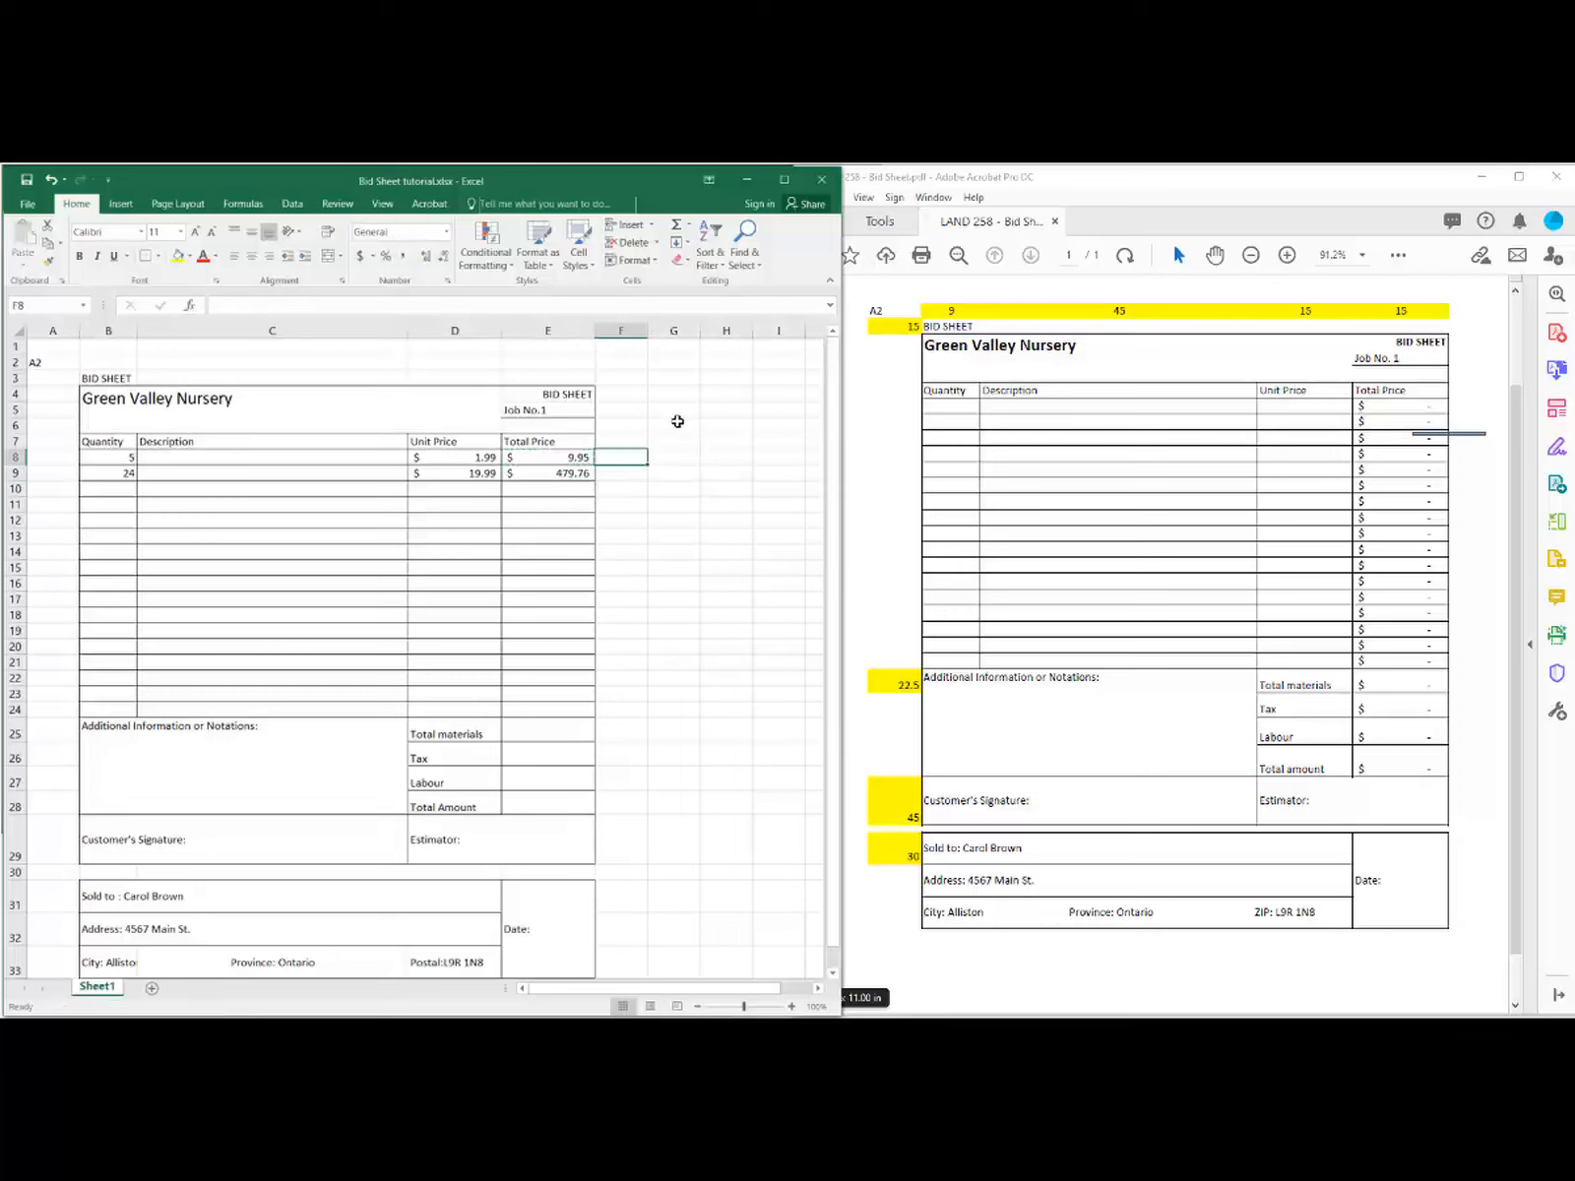
Step: Compare the cell references used by the total price formulas in cells E8 and E9
{"action": "left_click", "coordinate": [519, 459]}
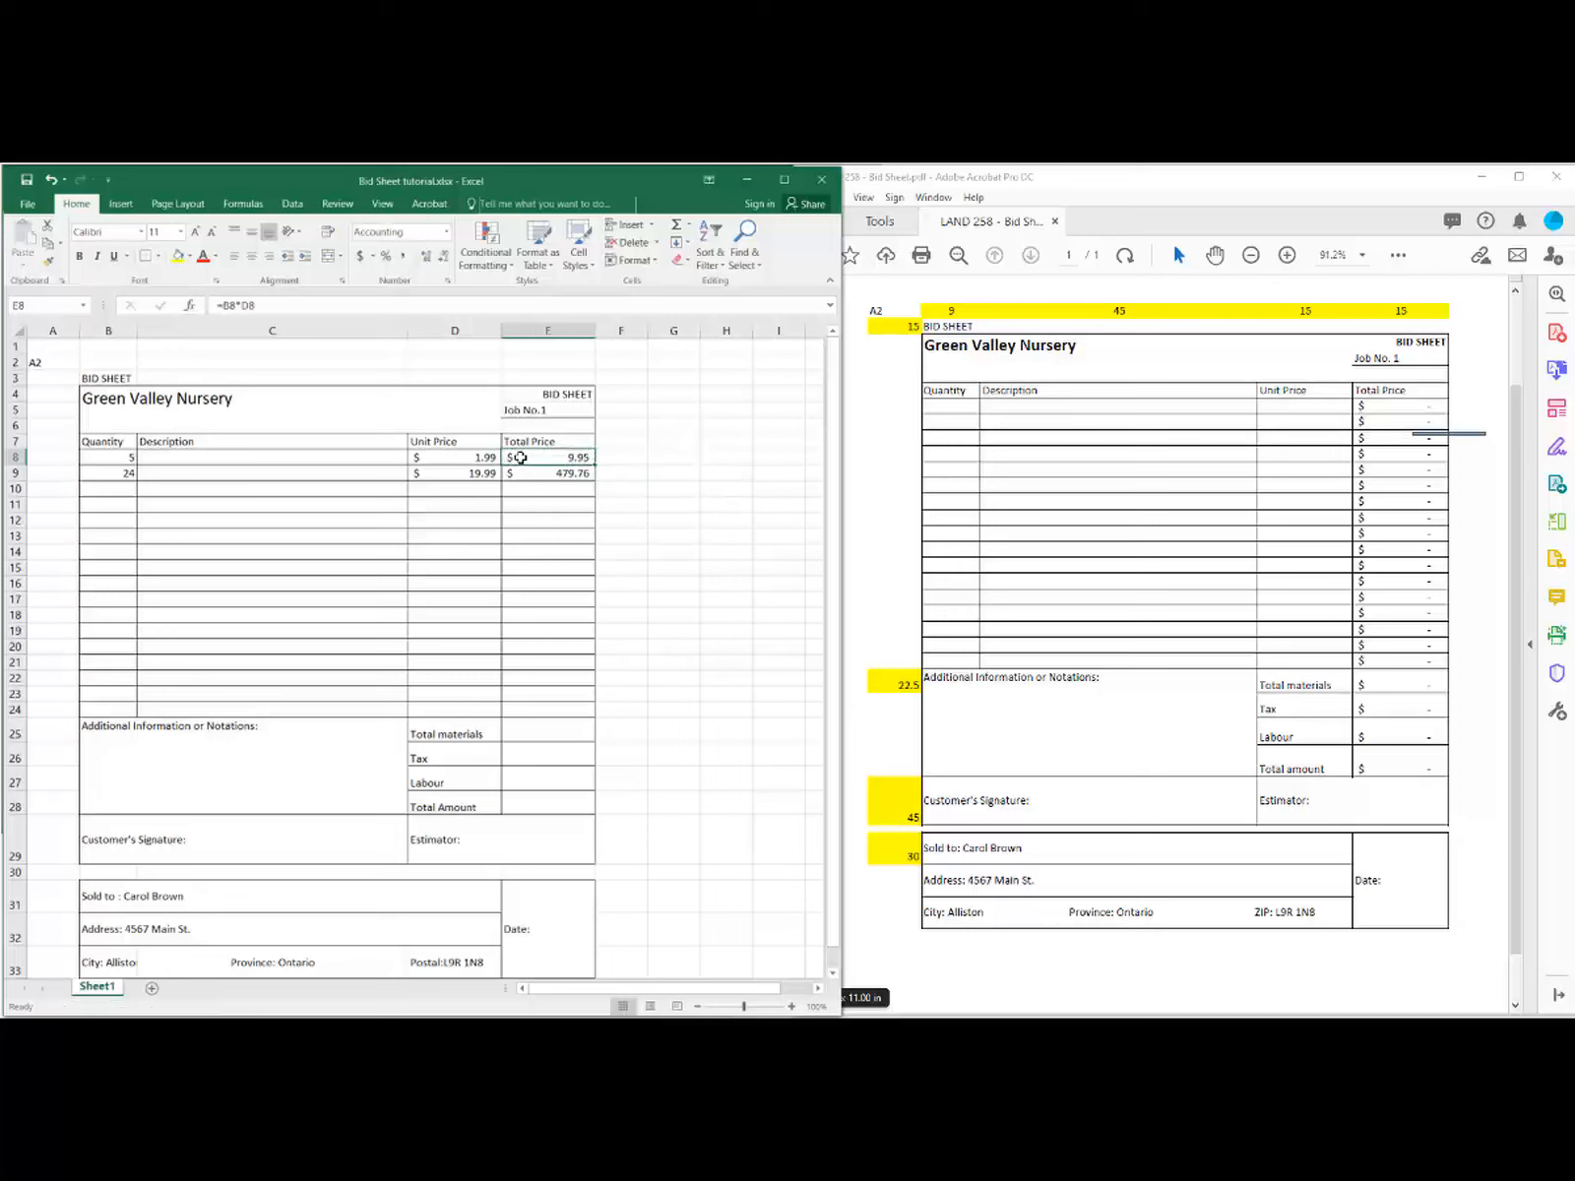
{"action": "left_click", "coordinate": [261, 305]}
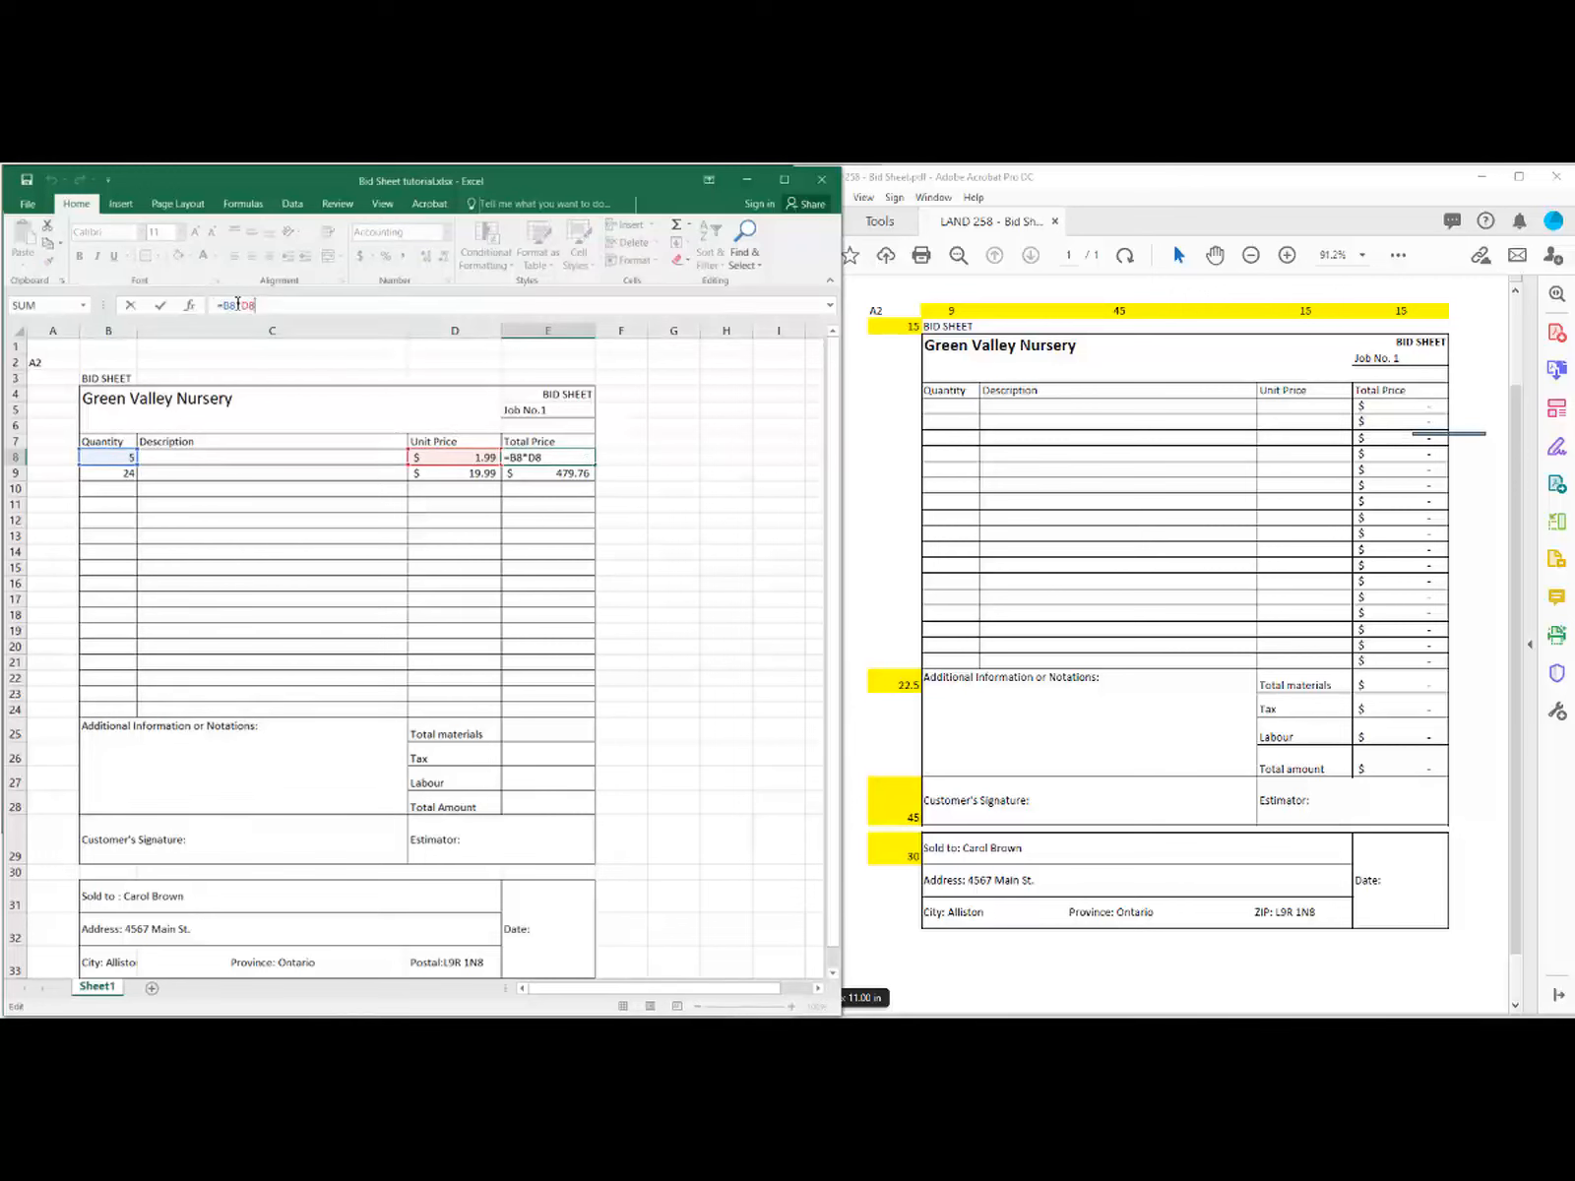
{"action": "left_click", "coordinate": [651, 519]}
{"action": "left_click", "coordinate": [551, 473]}
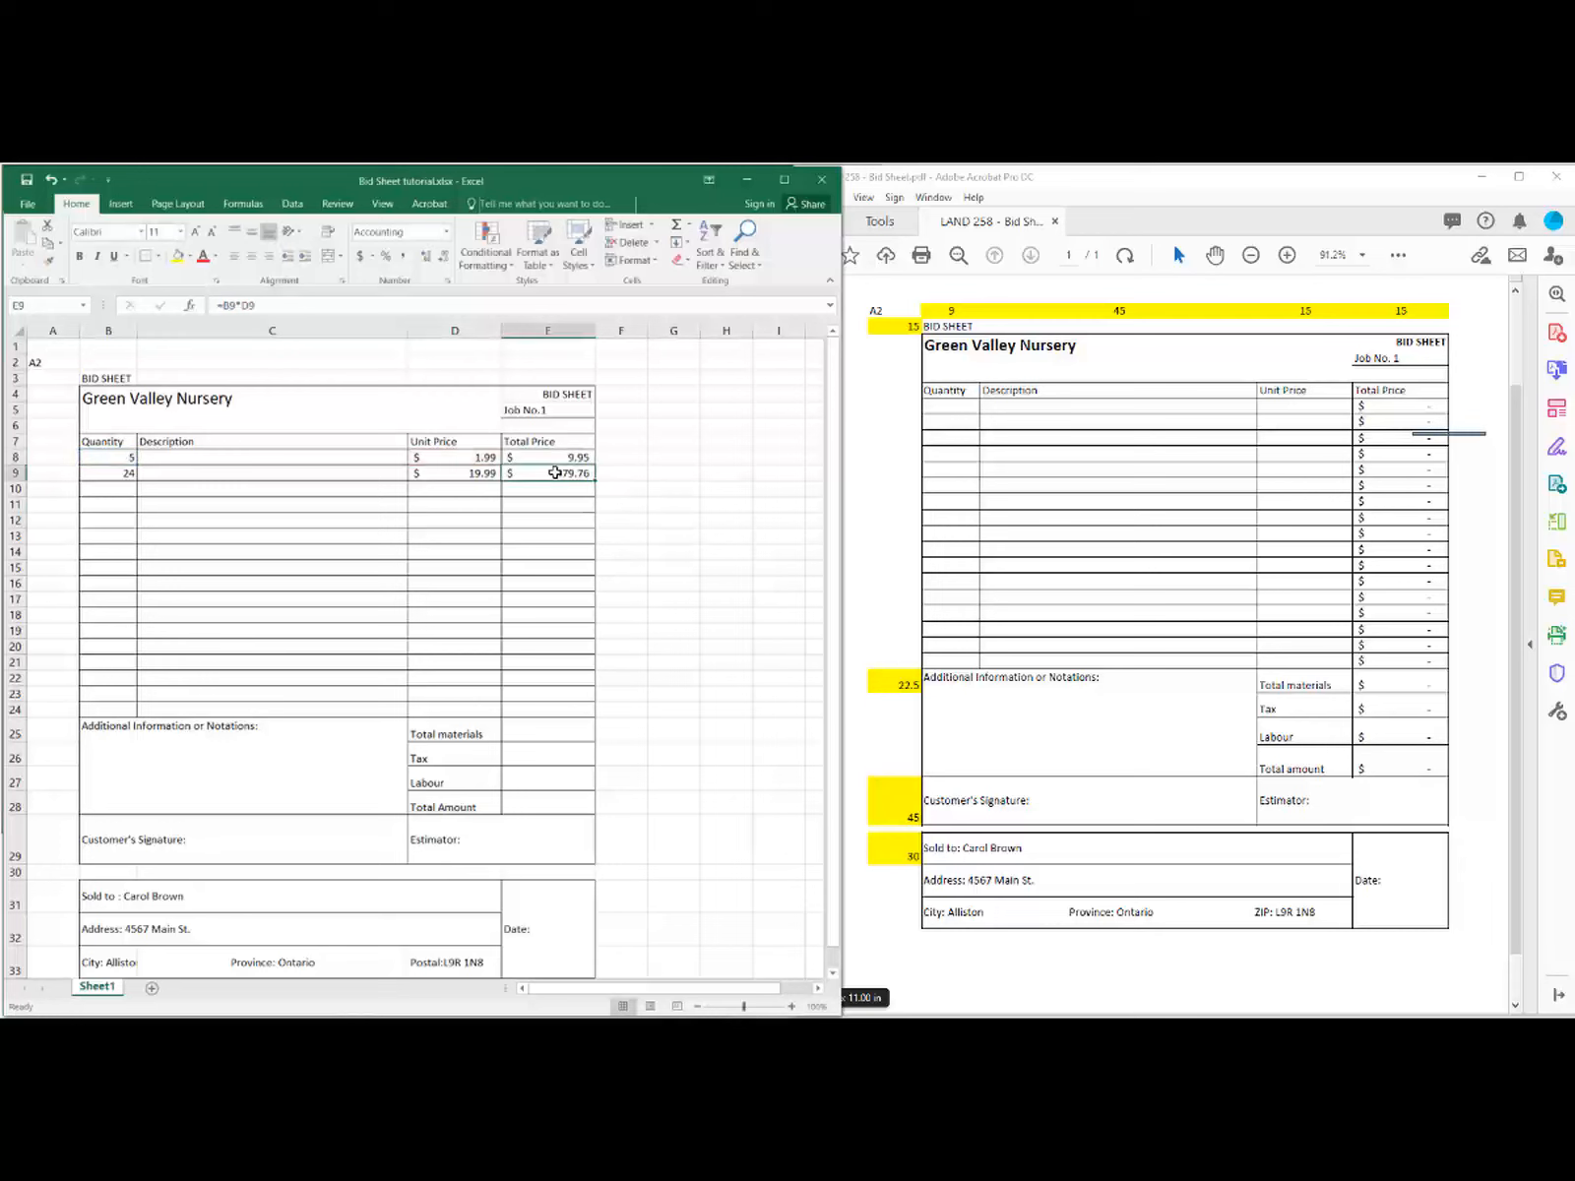
{"action": "left_click", "coordinate": [263, 303]}
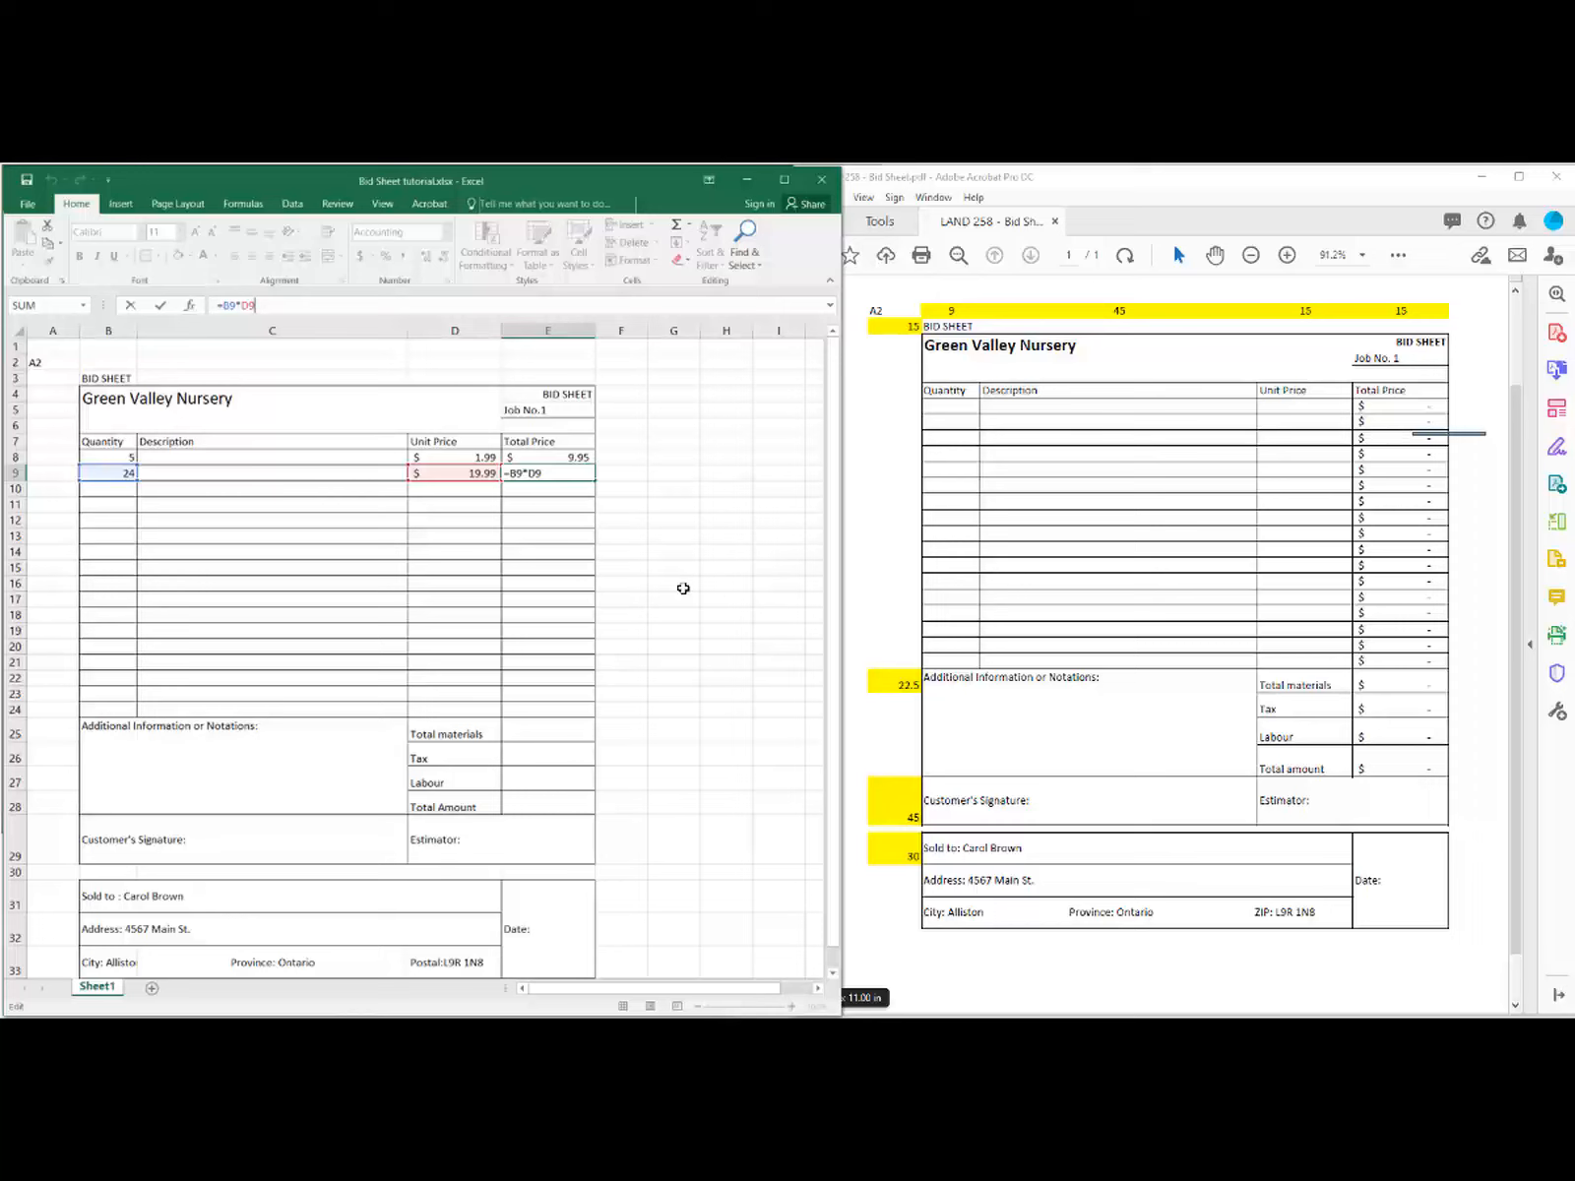
{"action": "left_click", "coordinate": [655, 564]}
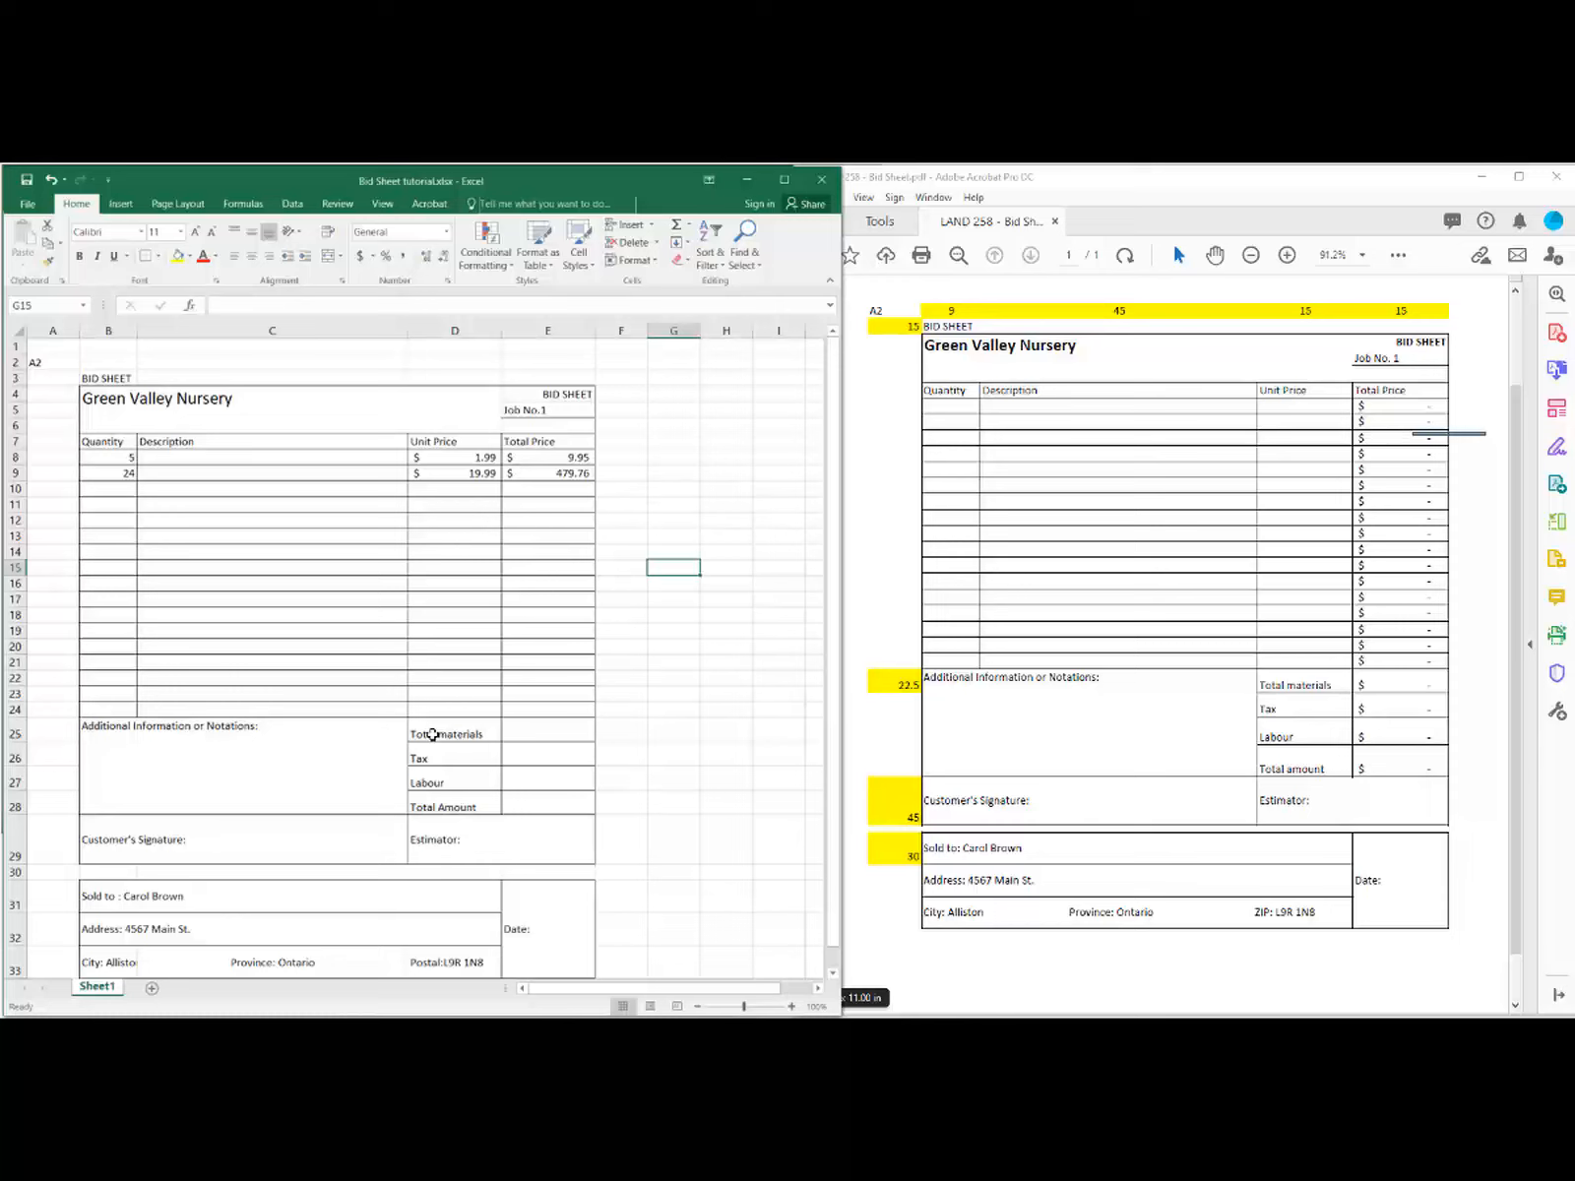
Step: Insert a SUM function over E8:E24 in the Total materials cell E25
{"action": "left_click", "coordinate": [554, 734]}
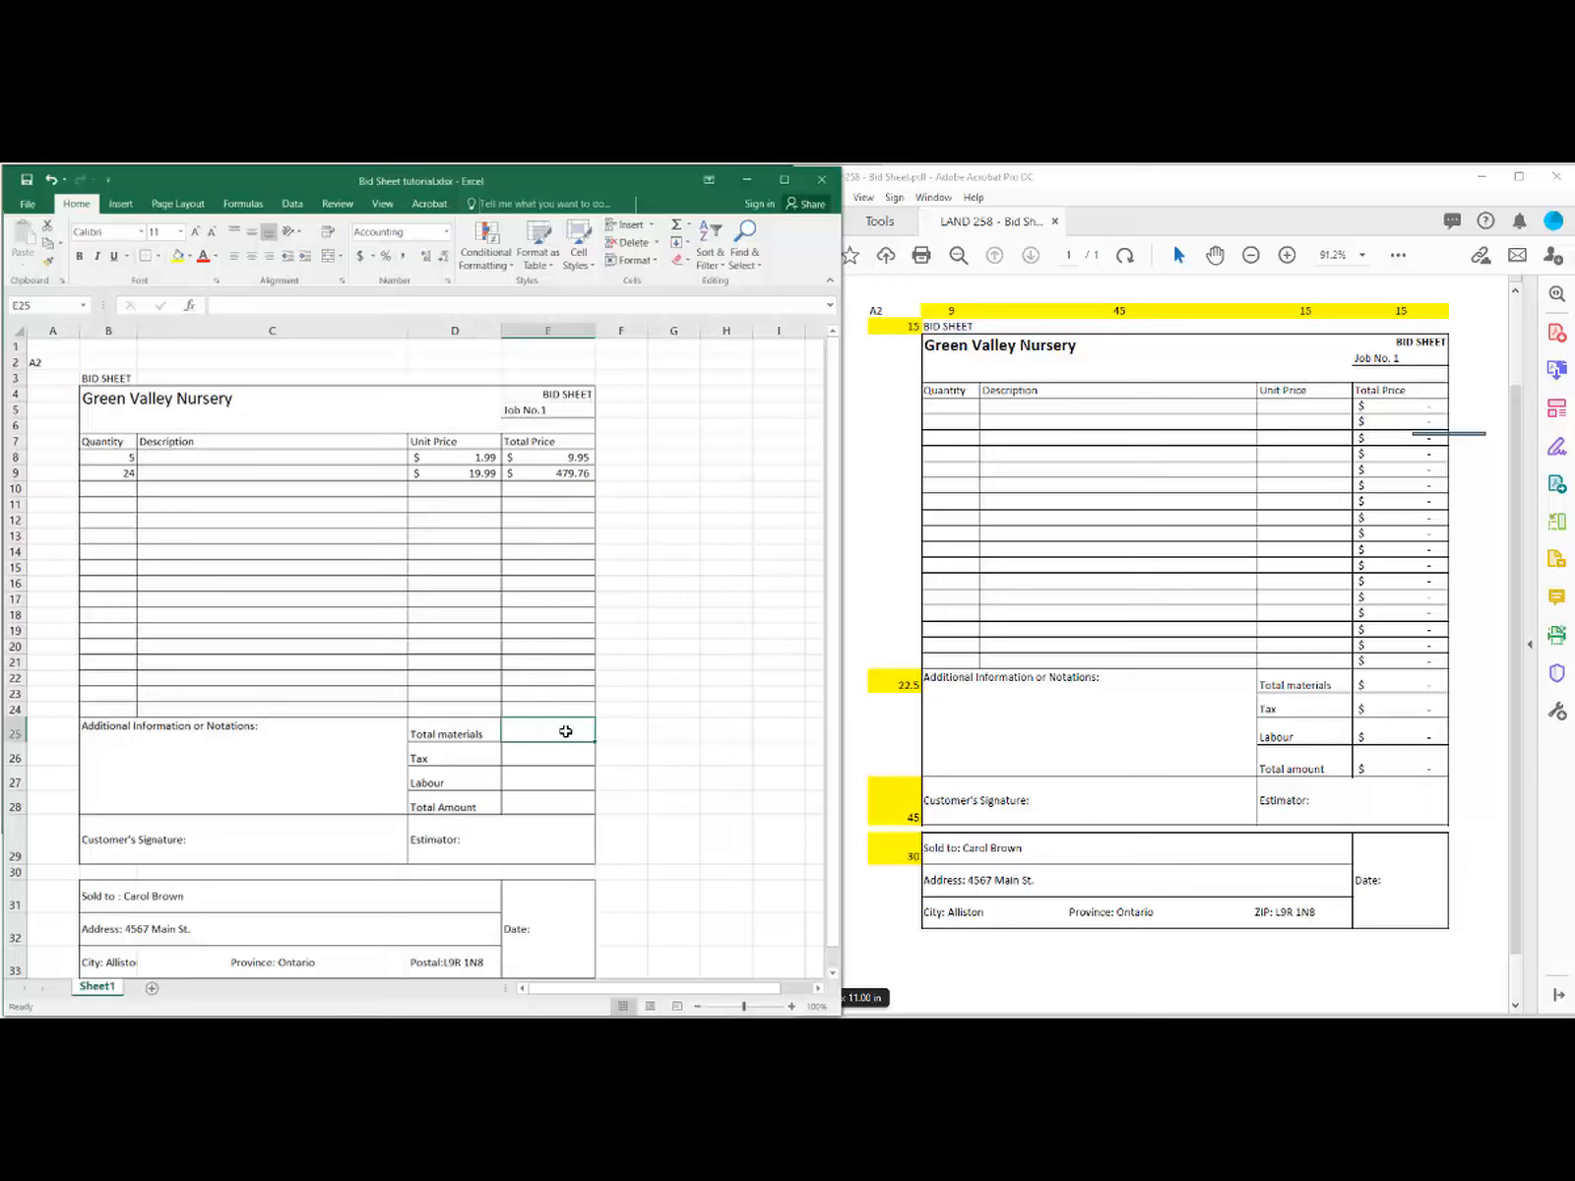
{"action": "left_click", "coordinate": [217, 305]}
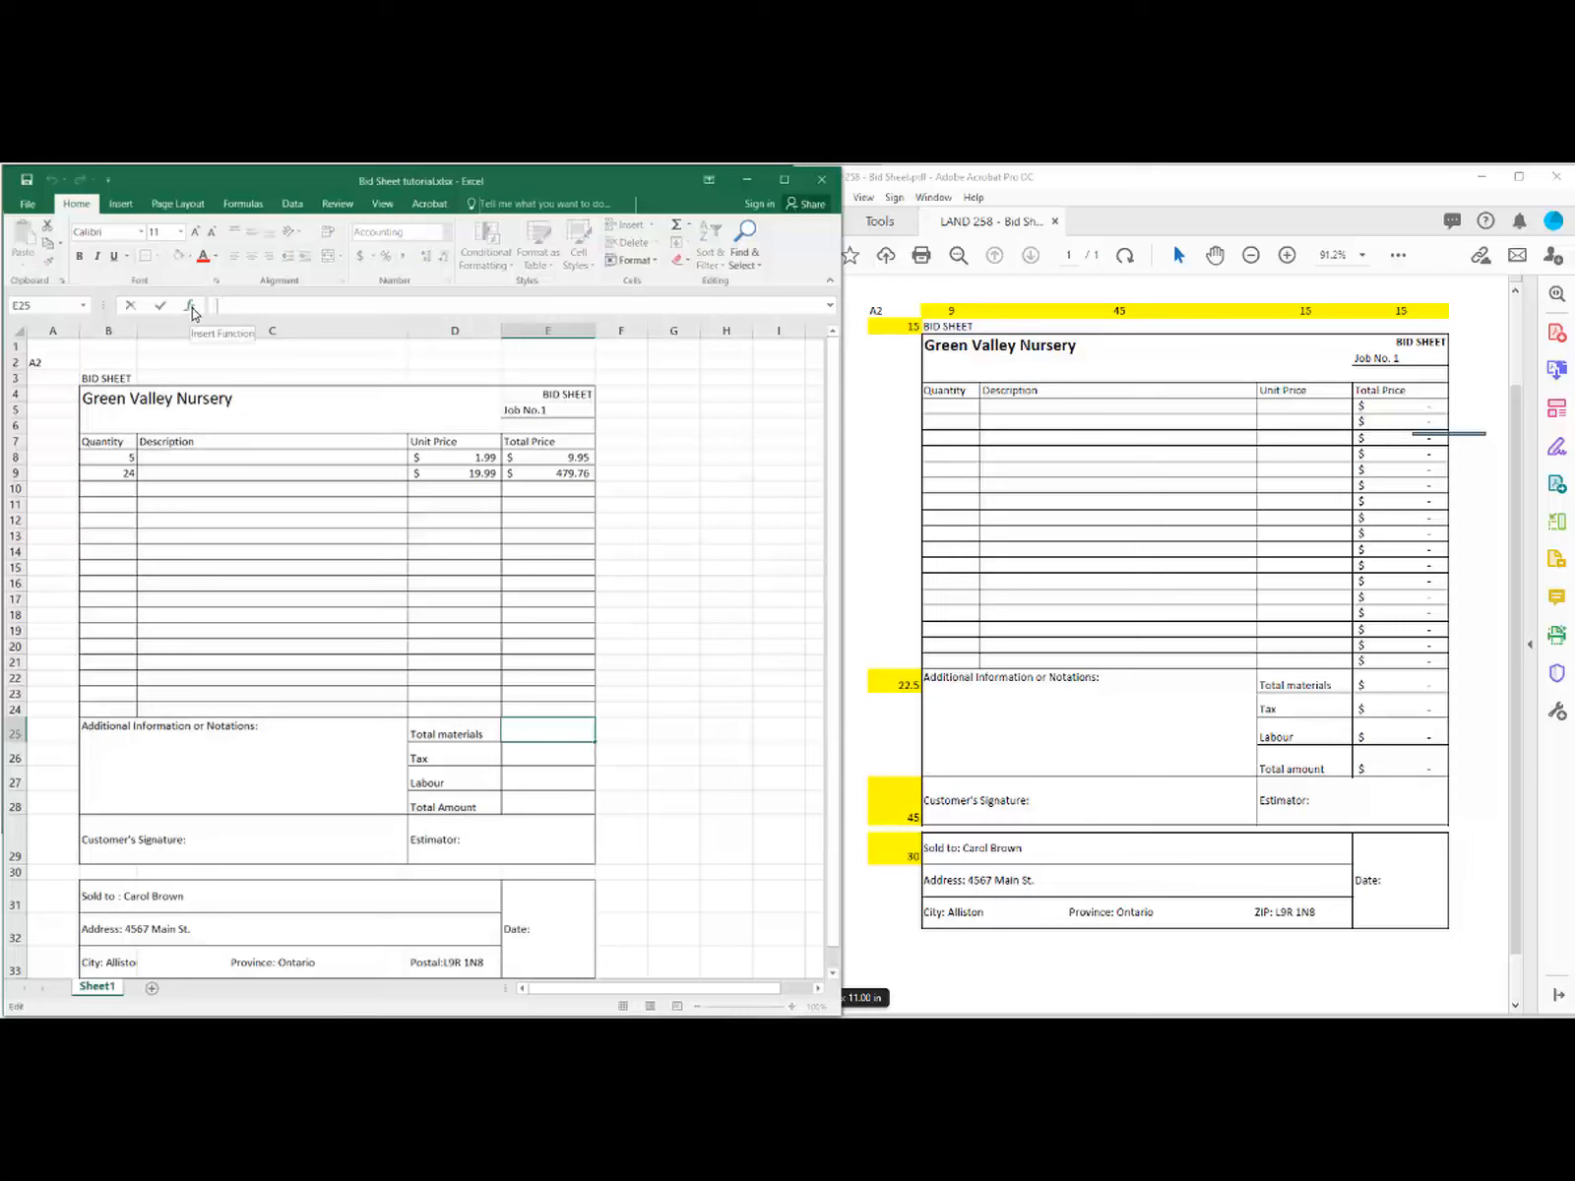
{"action": "left_click", "coordinate": [191, 306]}
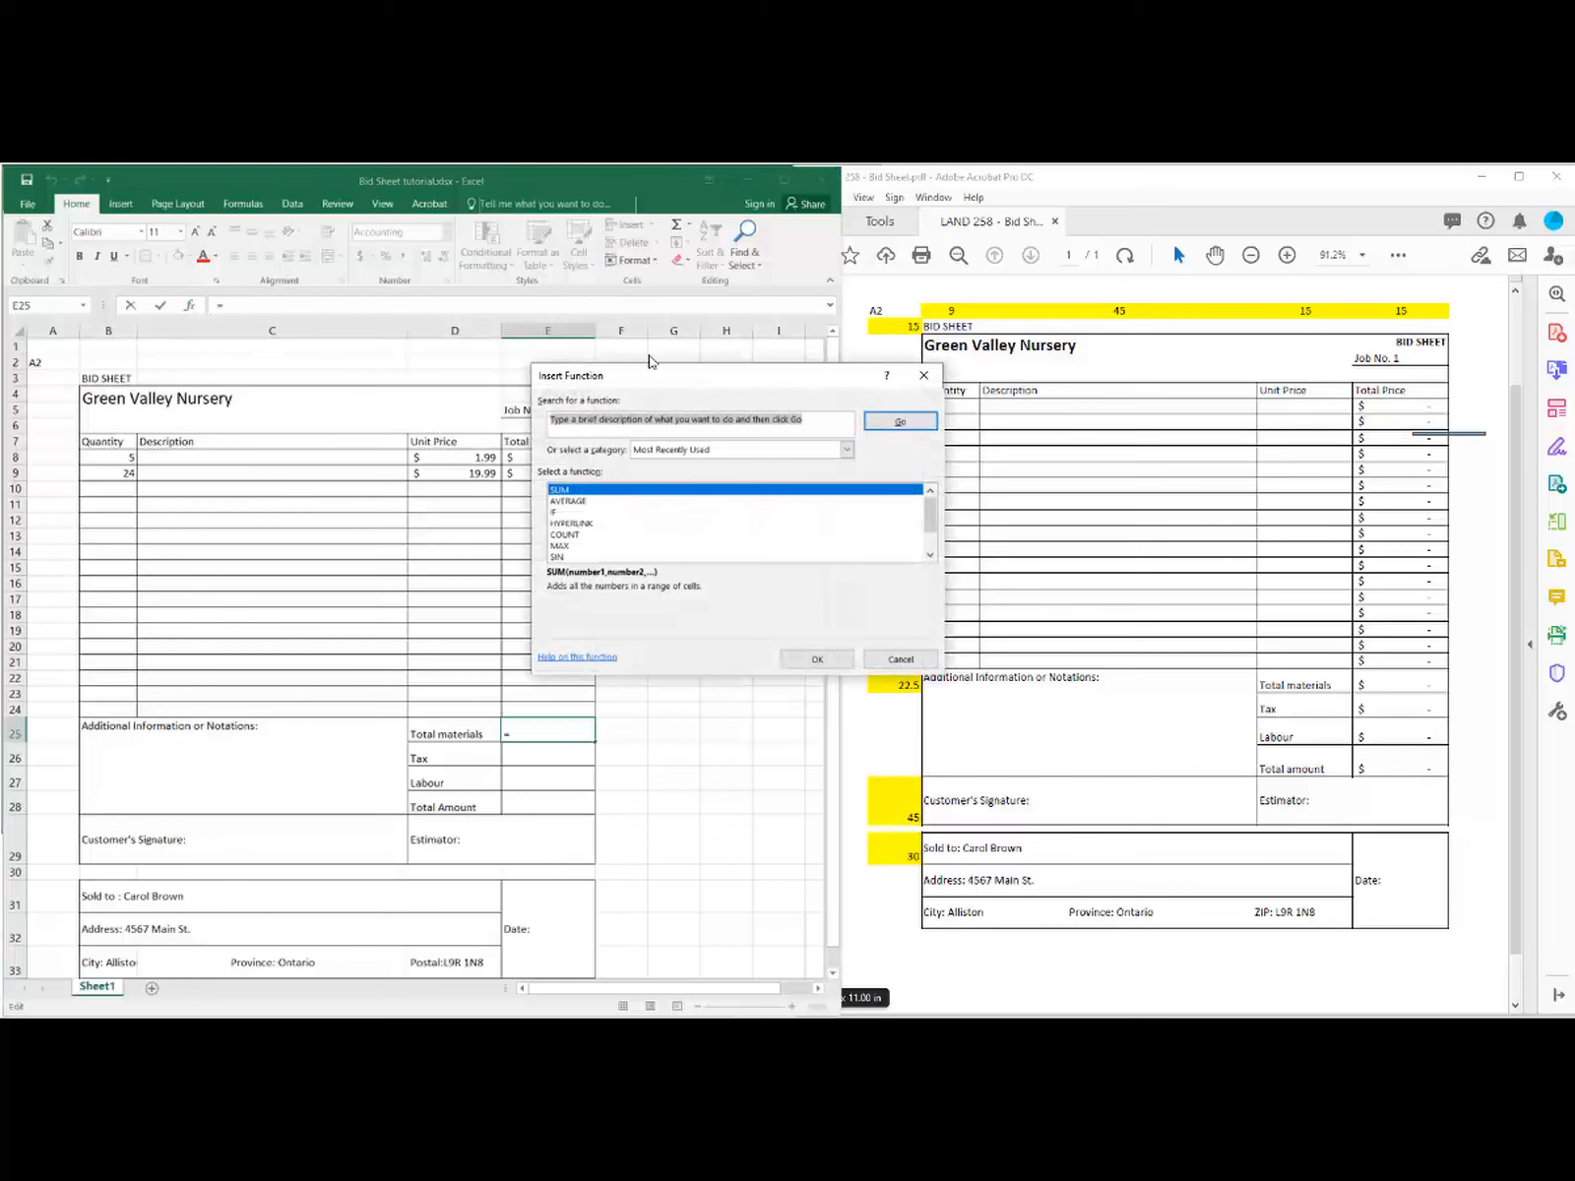
{"action": "left_click_drag", "start_coordinate": [689, 380], "coordinate": [868, 347]}
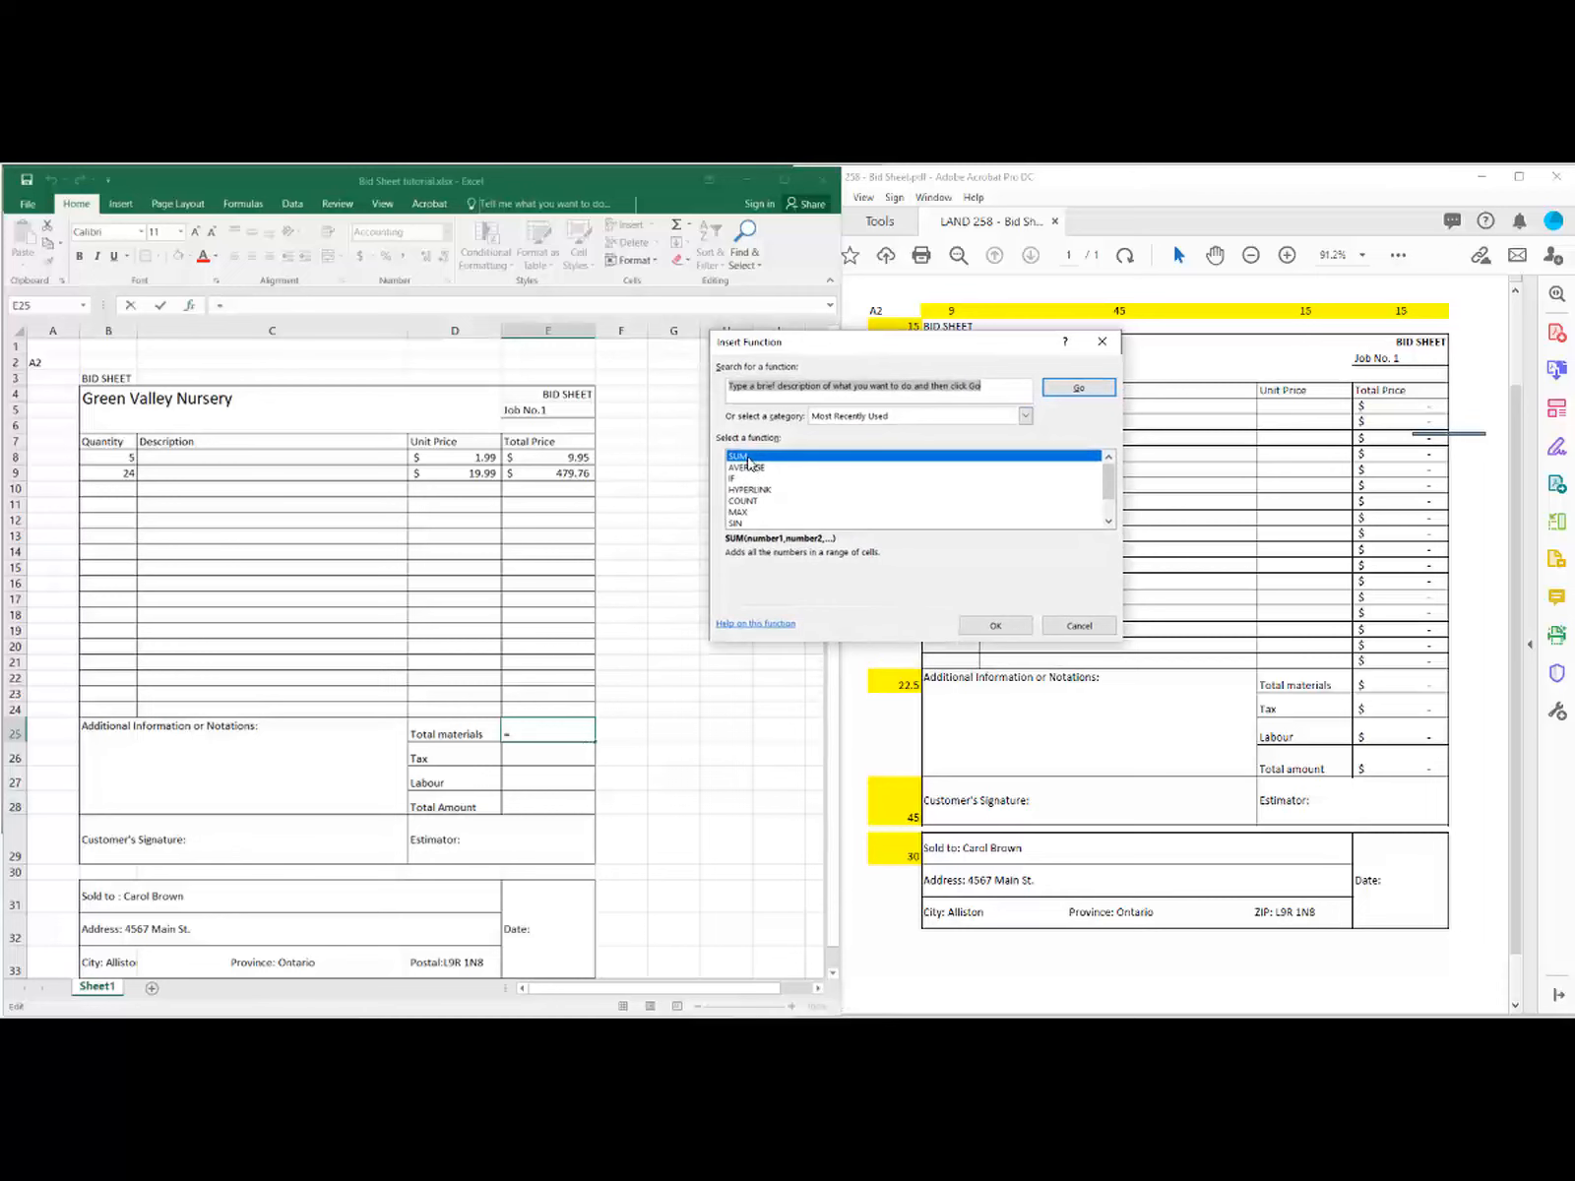
{"action": "left_click", "coordinate": [994, 626]}
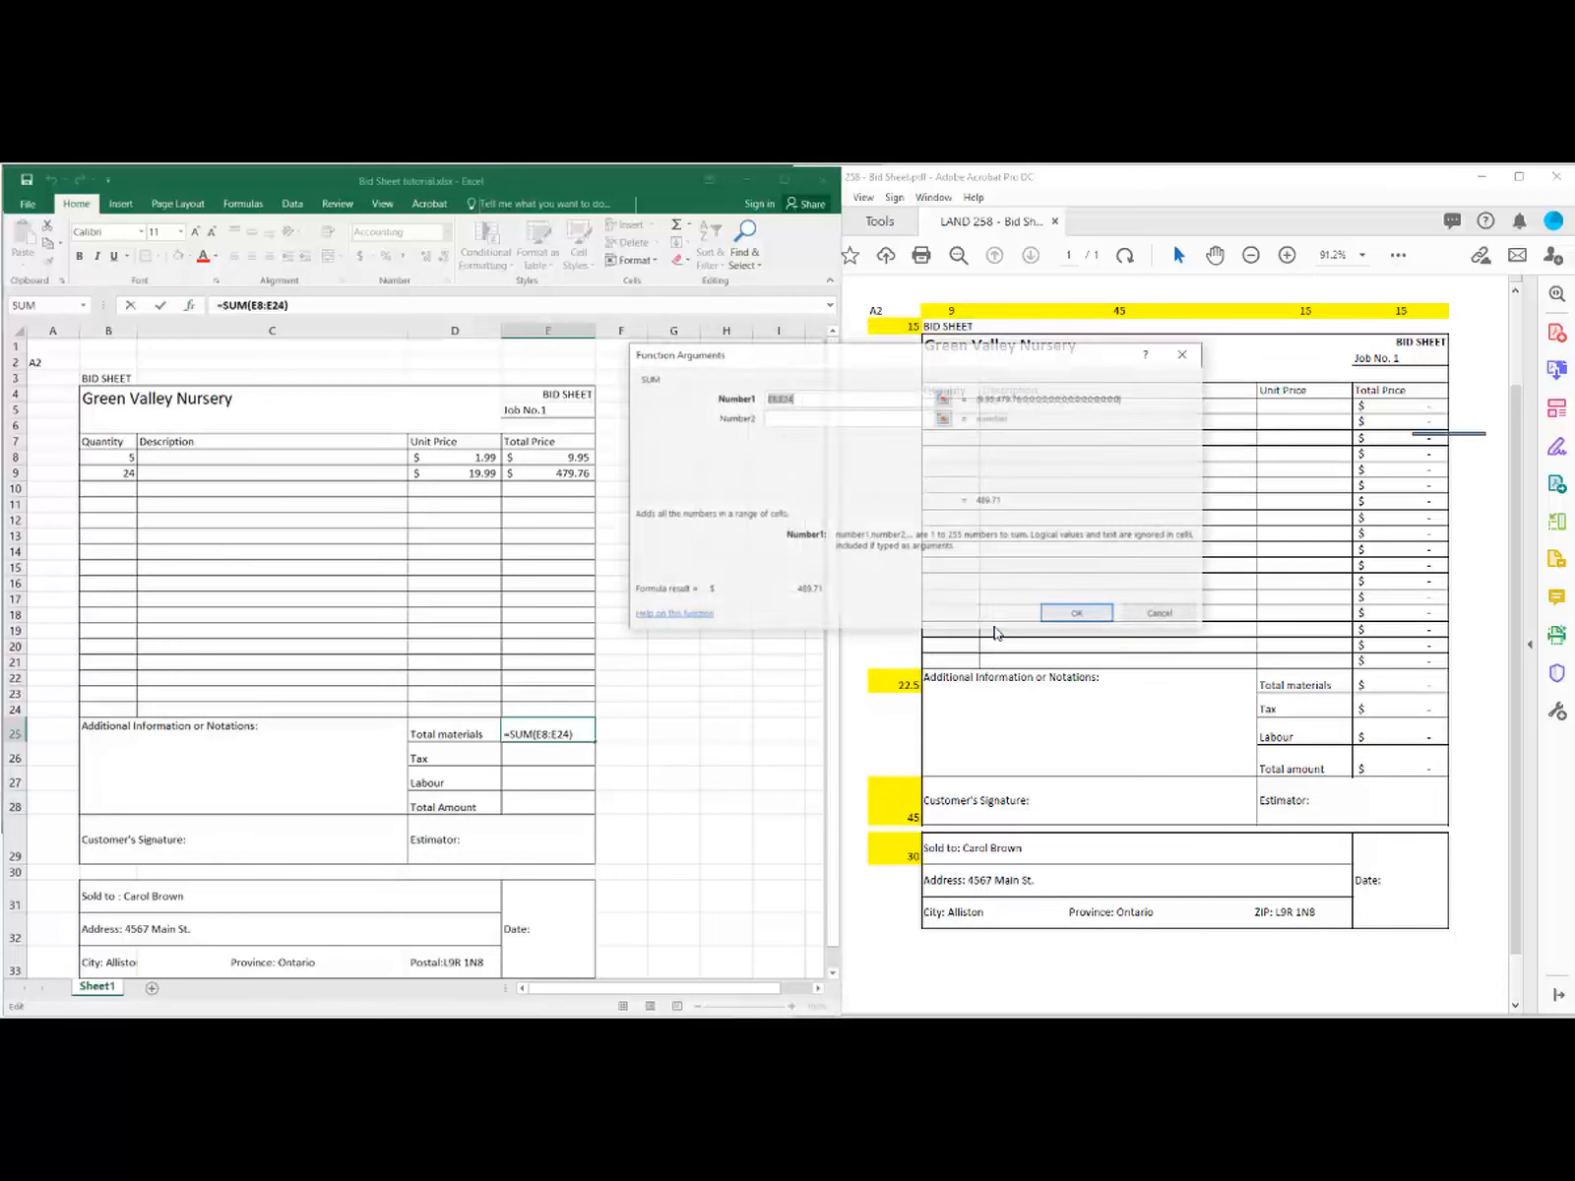
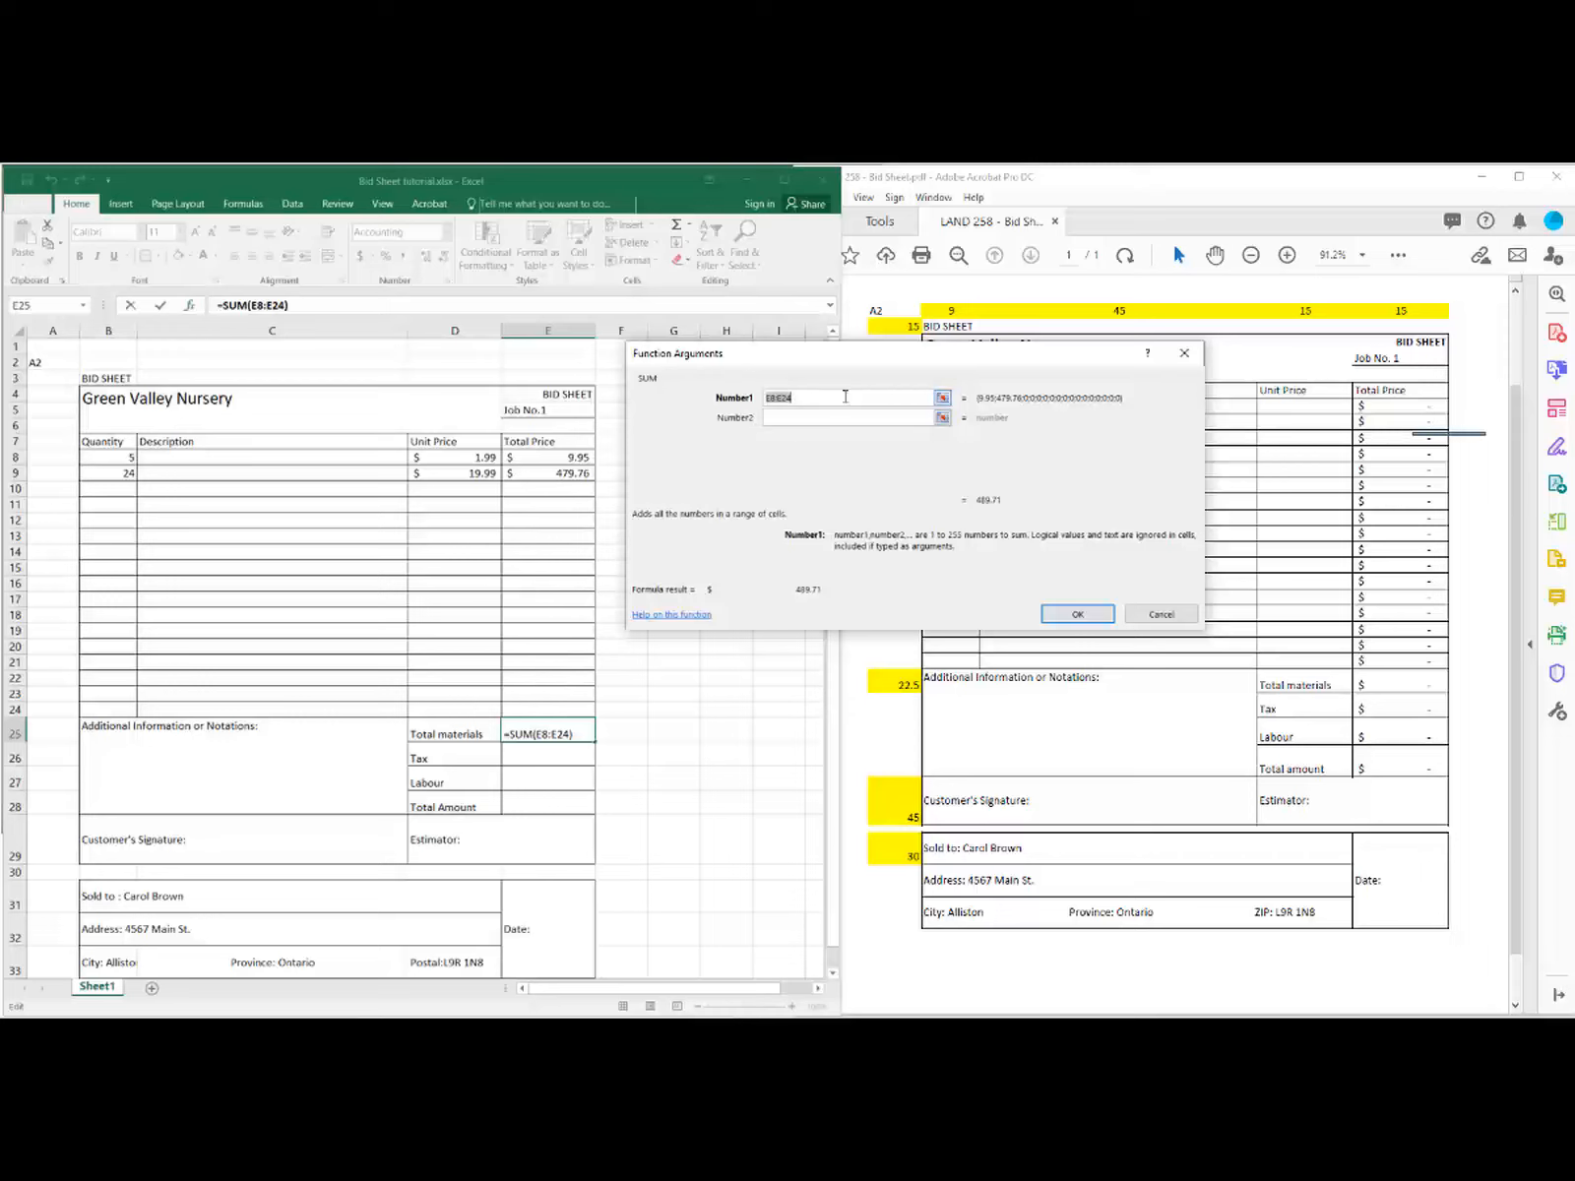
{"action": "left_click", "coordinate": [1077, 614]}
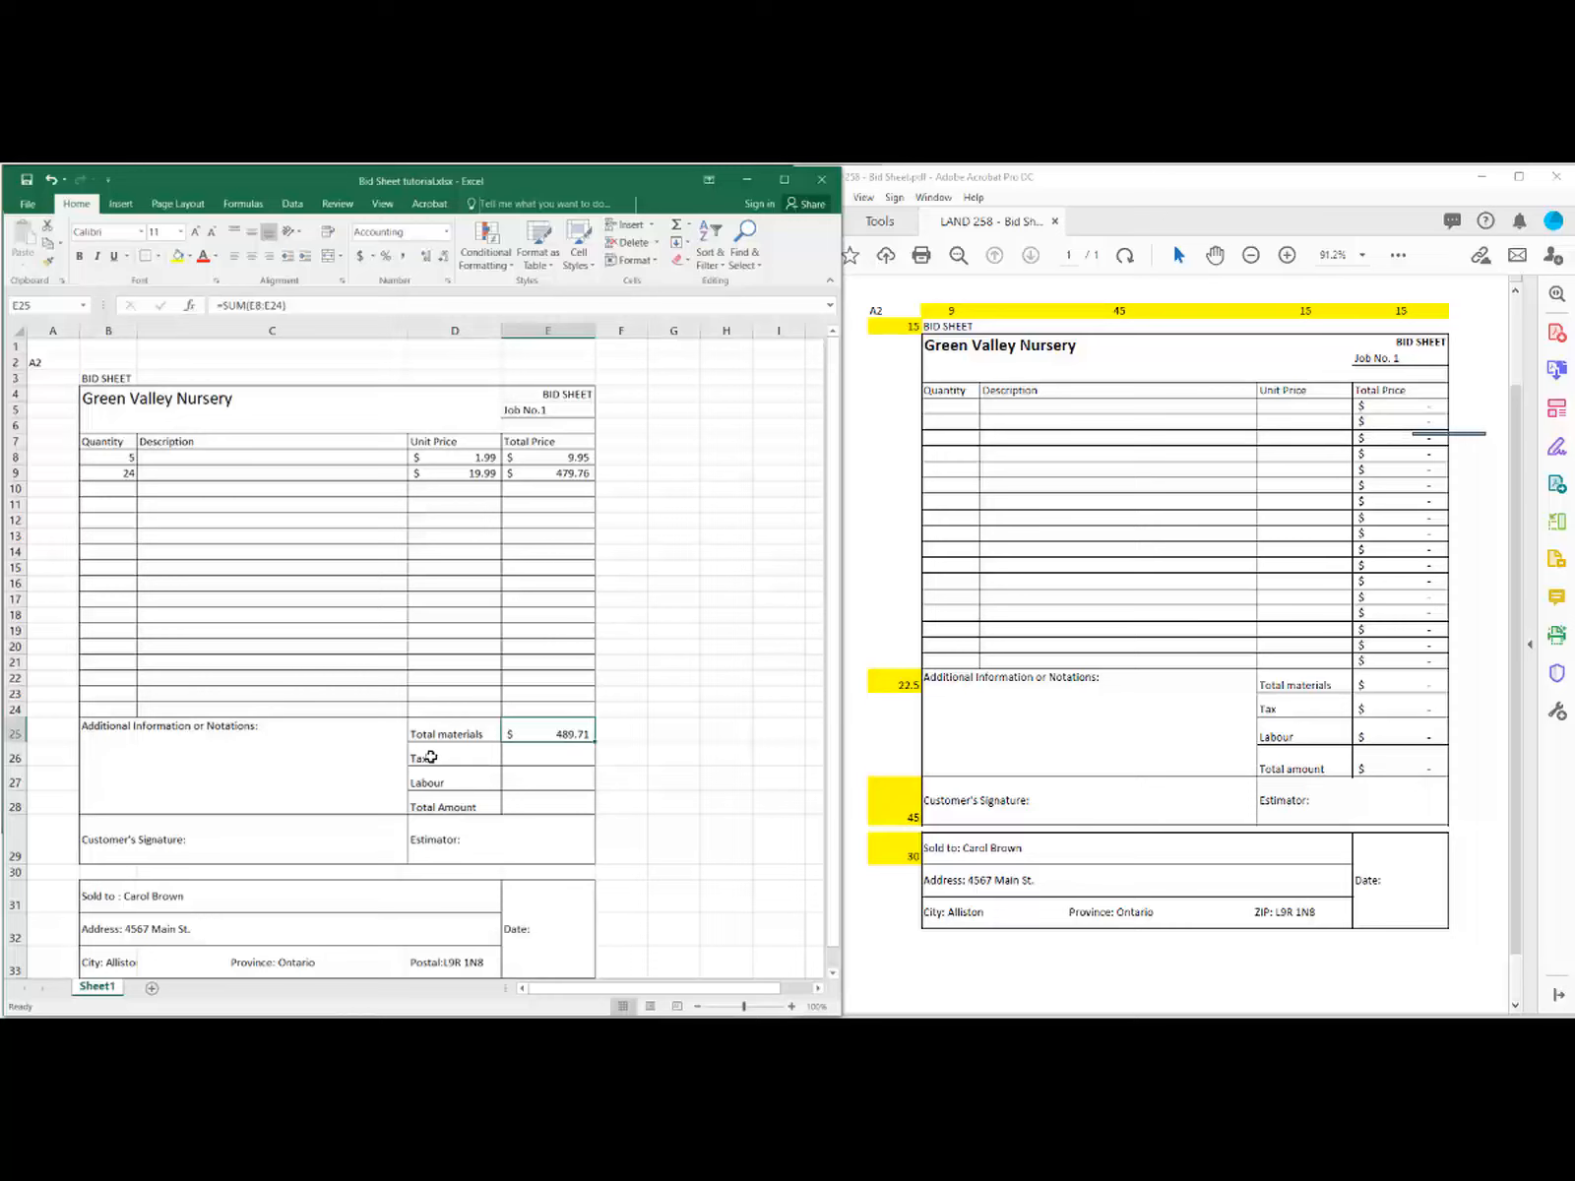
Step: Enter the formula =E25*.13 in the Tax cell E26 to calculate 13% of the total materials
{"action": "left_click", "coordinate": [555, 754]}
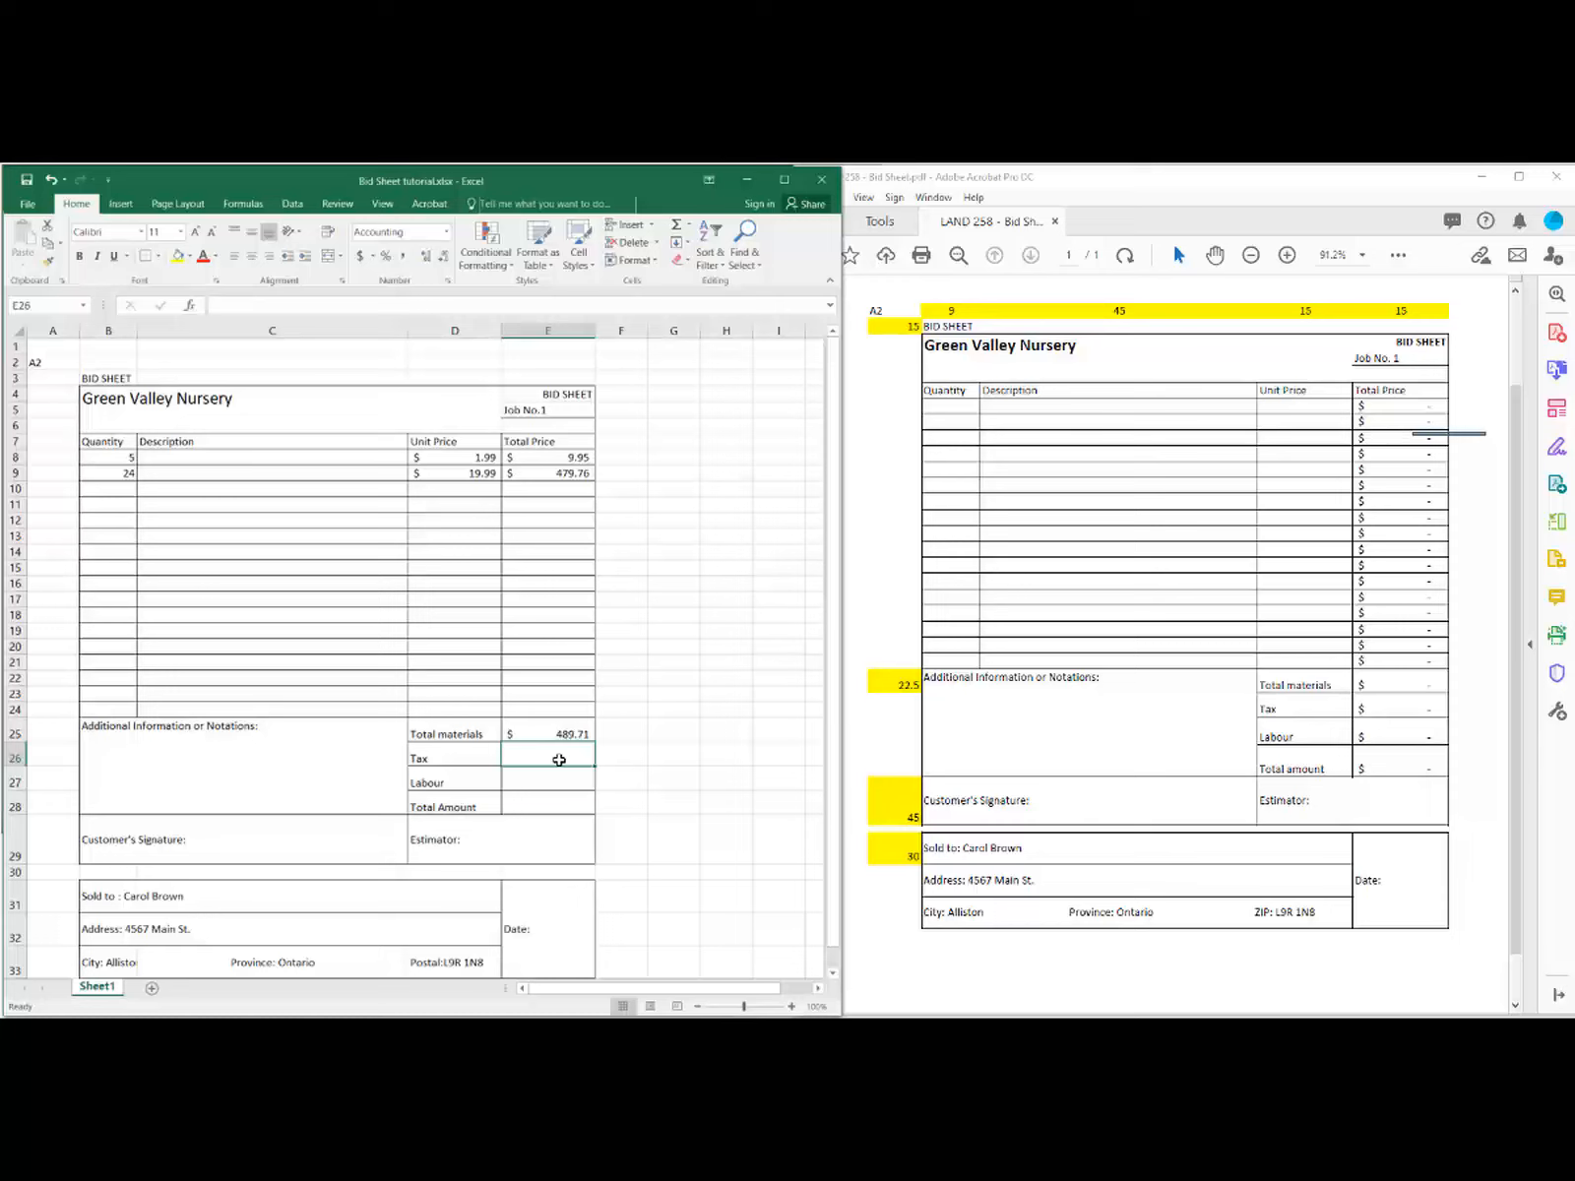
{"action": "left_click", "coordinate": [235, 305]}
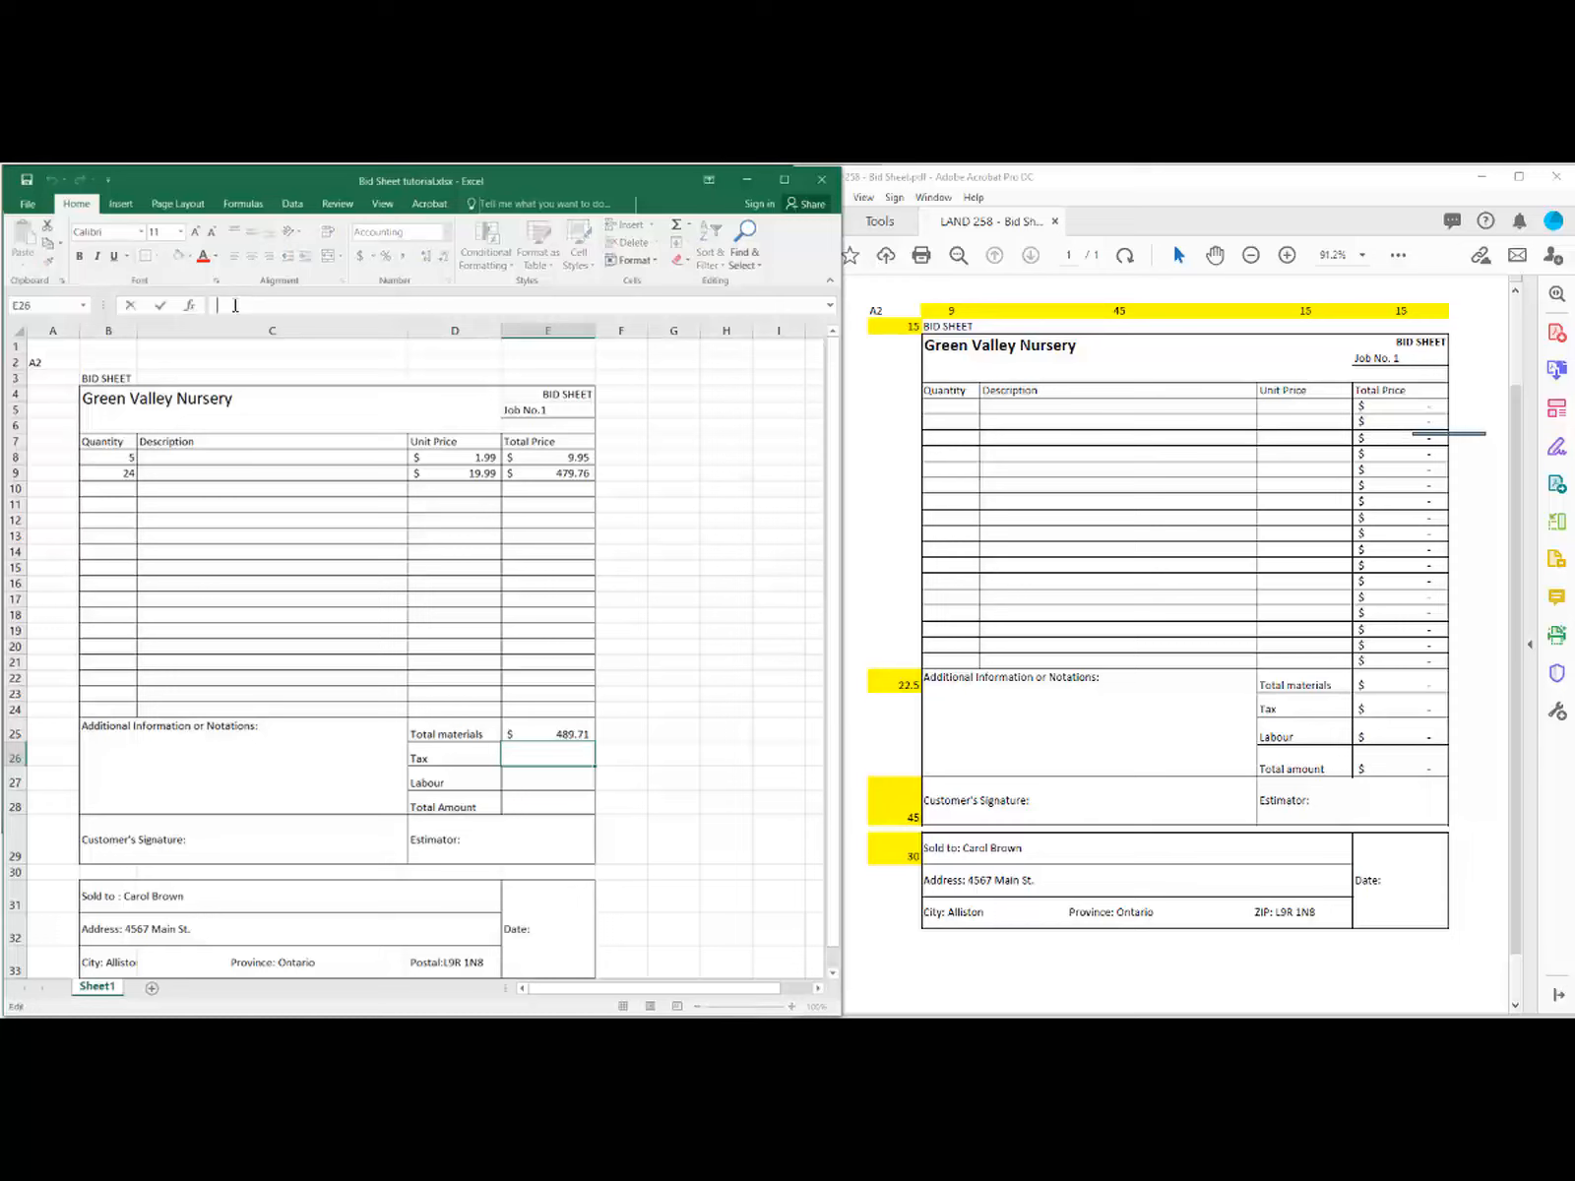
{"action": "type", "text": "=e"}
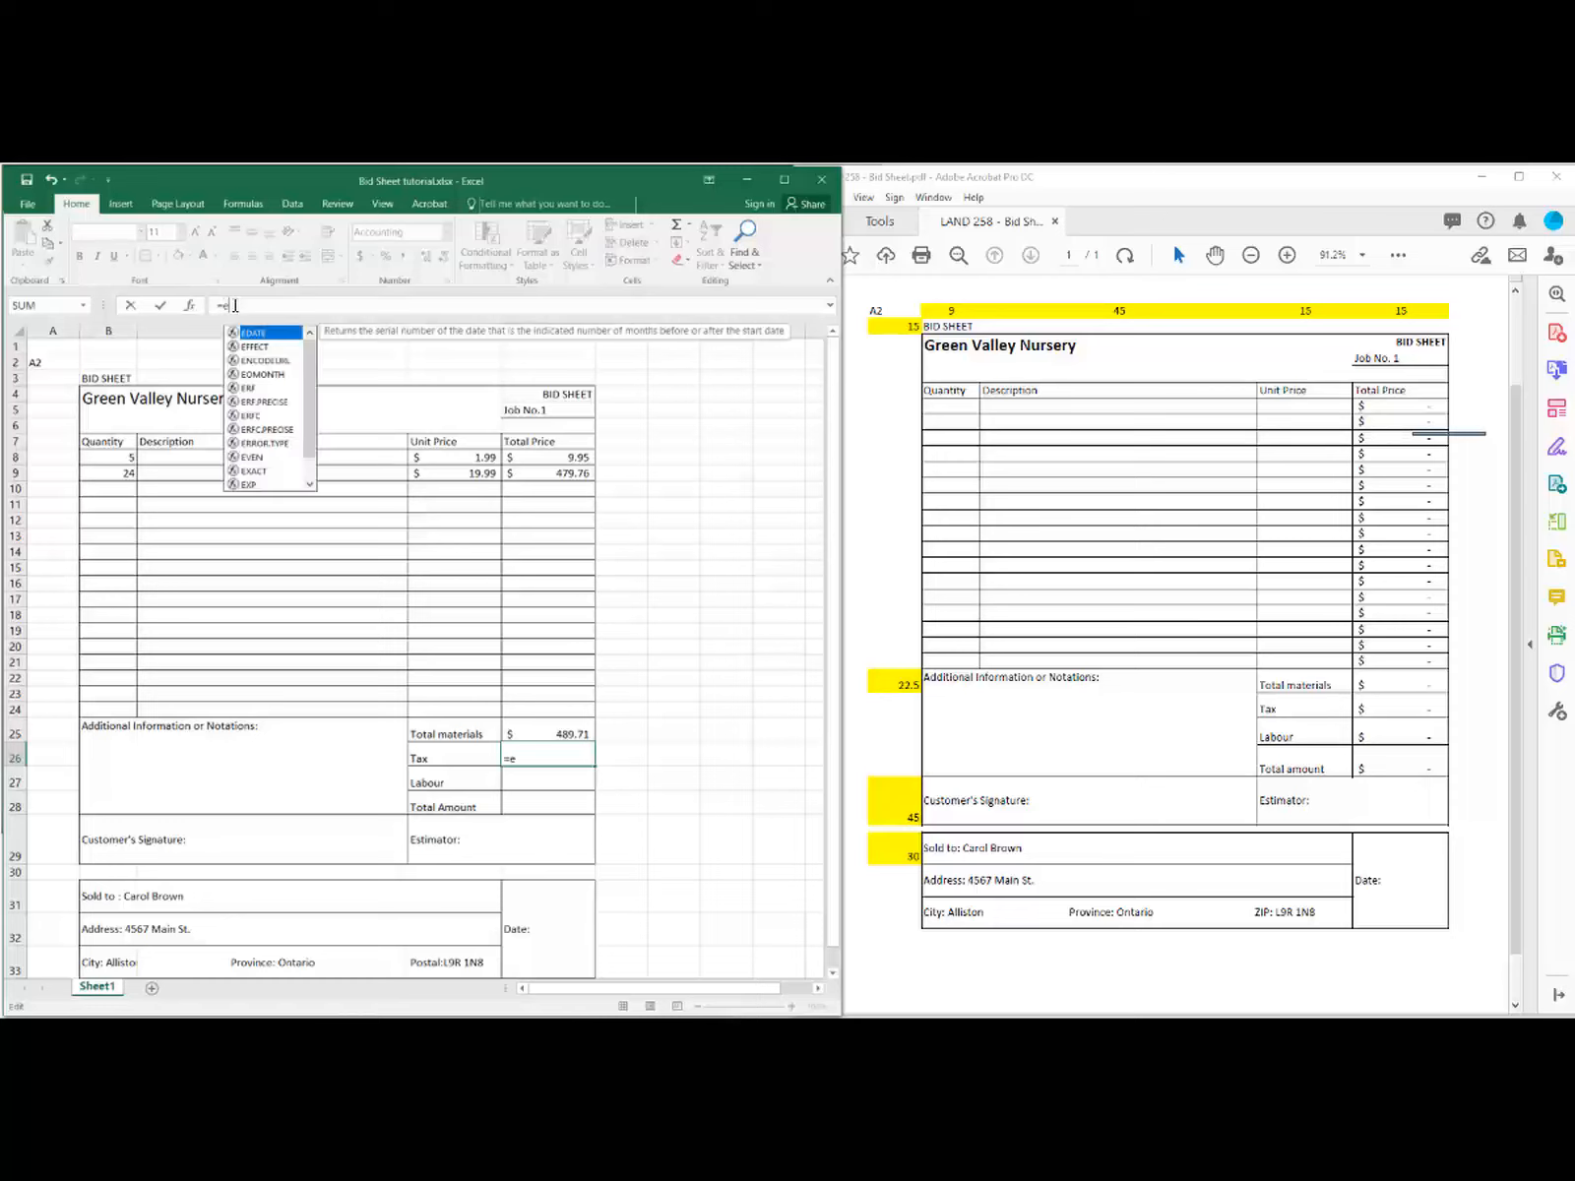
{"action": "type", "text": "25"}
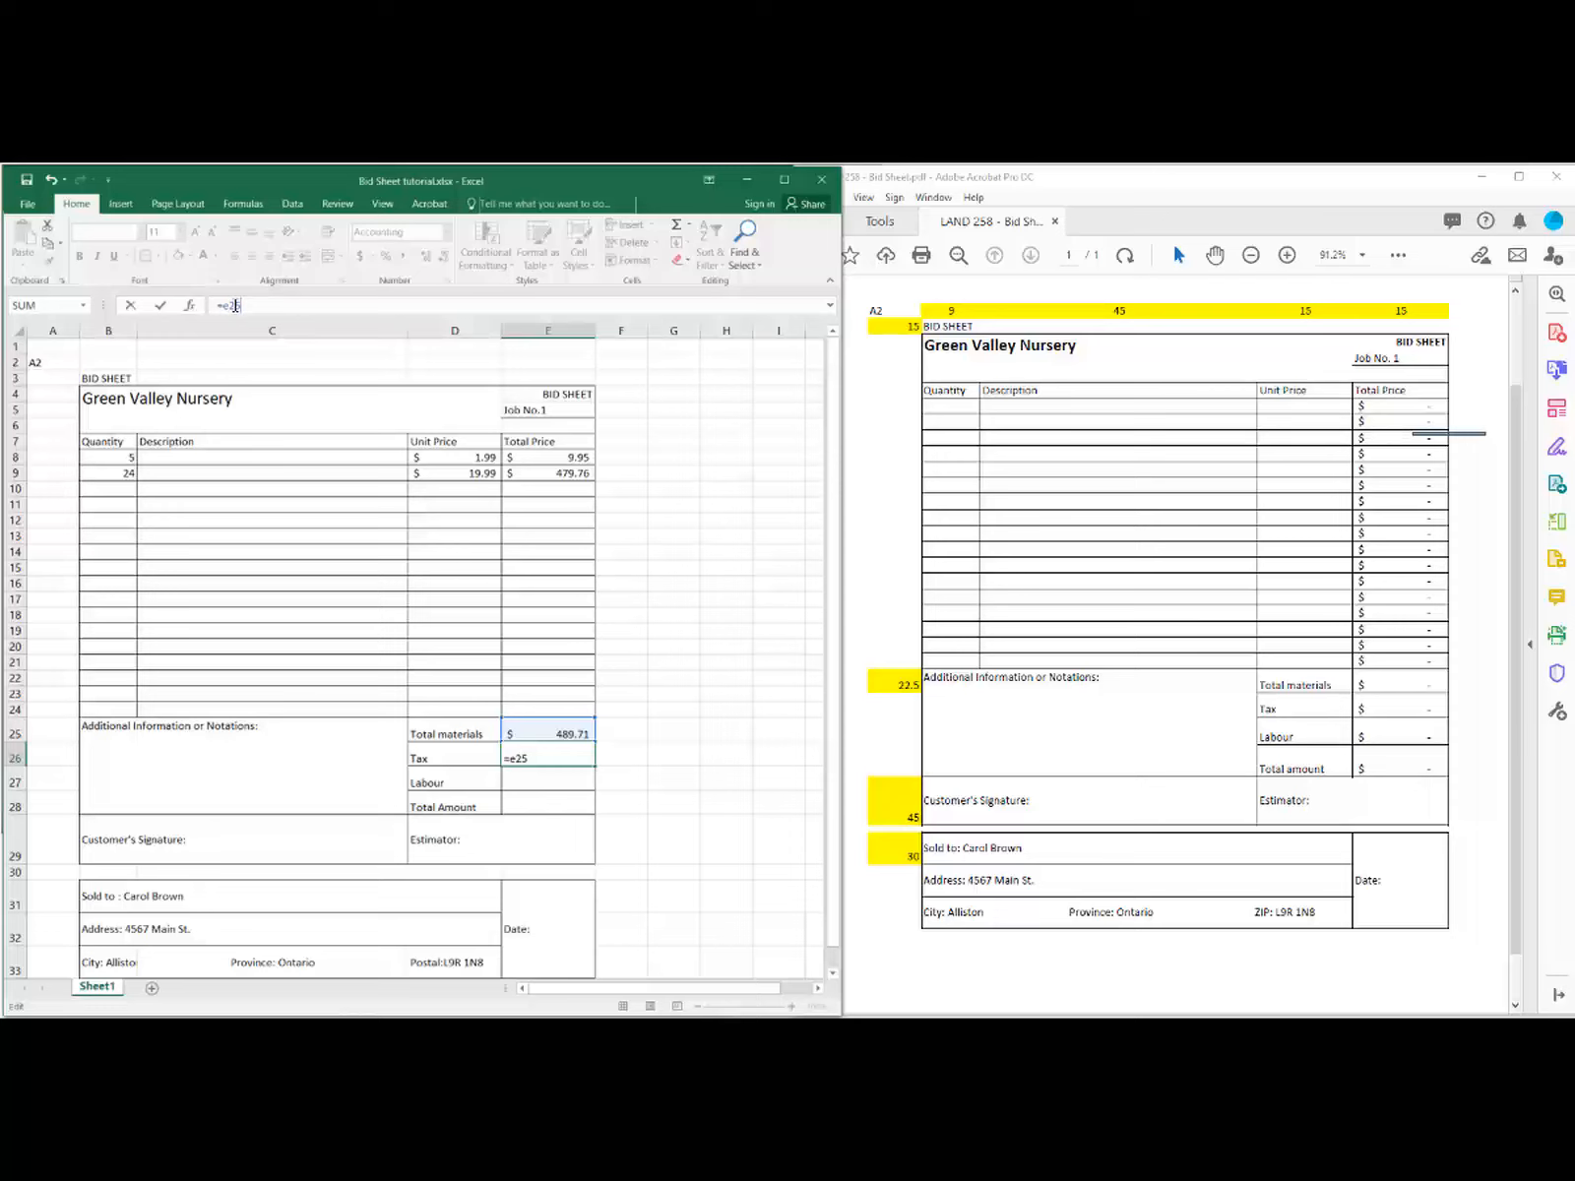
{"action": "type", "text": "*.13"}
{"action": "left_click", "coordinate": [162, 306]}
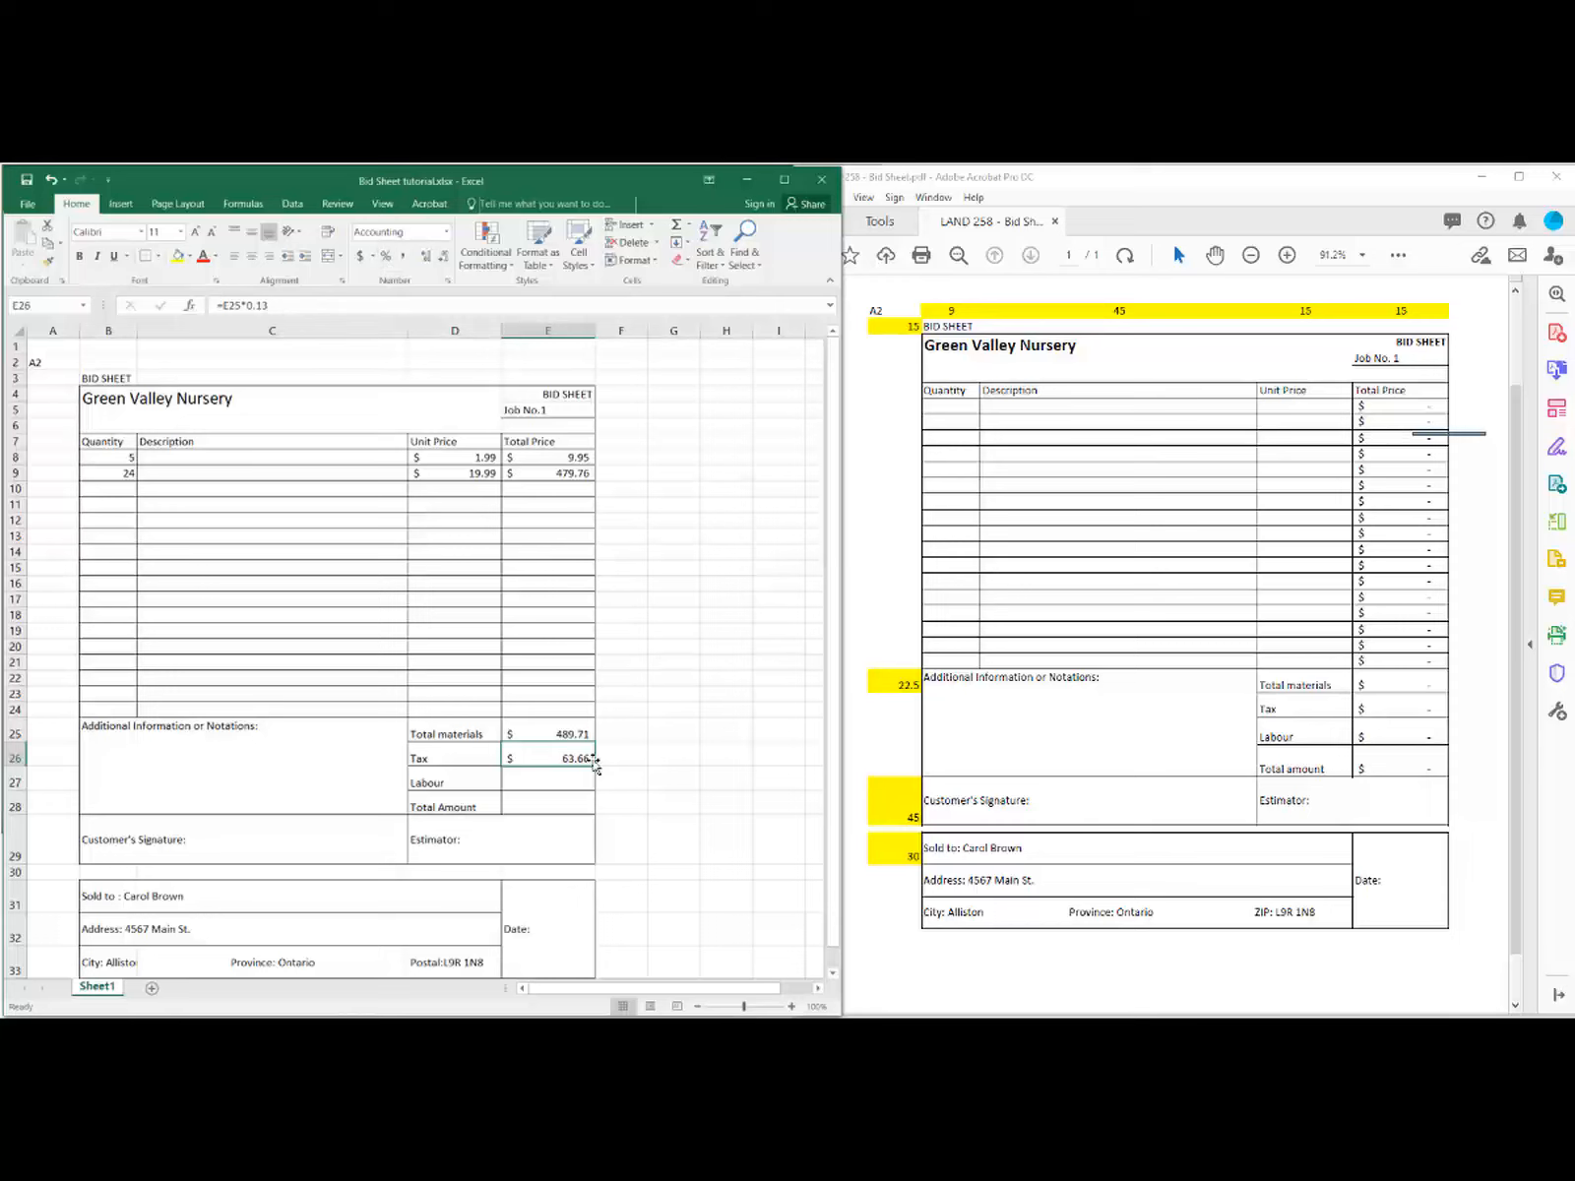
Step: Insert a SUM function over E25:E27 in the Total Amount cell E28
{"action": "left_click", "coordinate": [567, 785]}
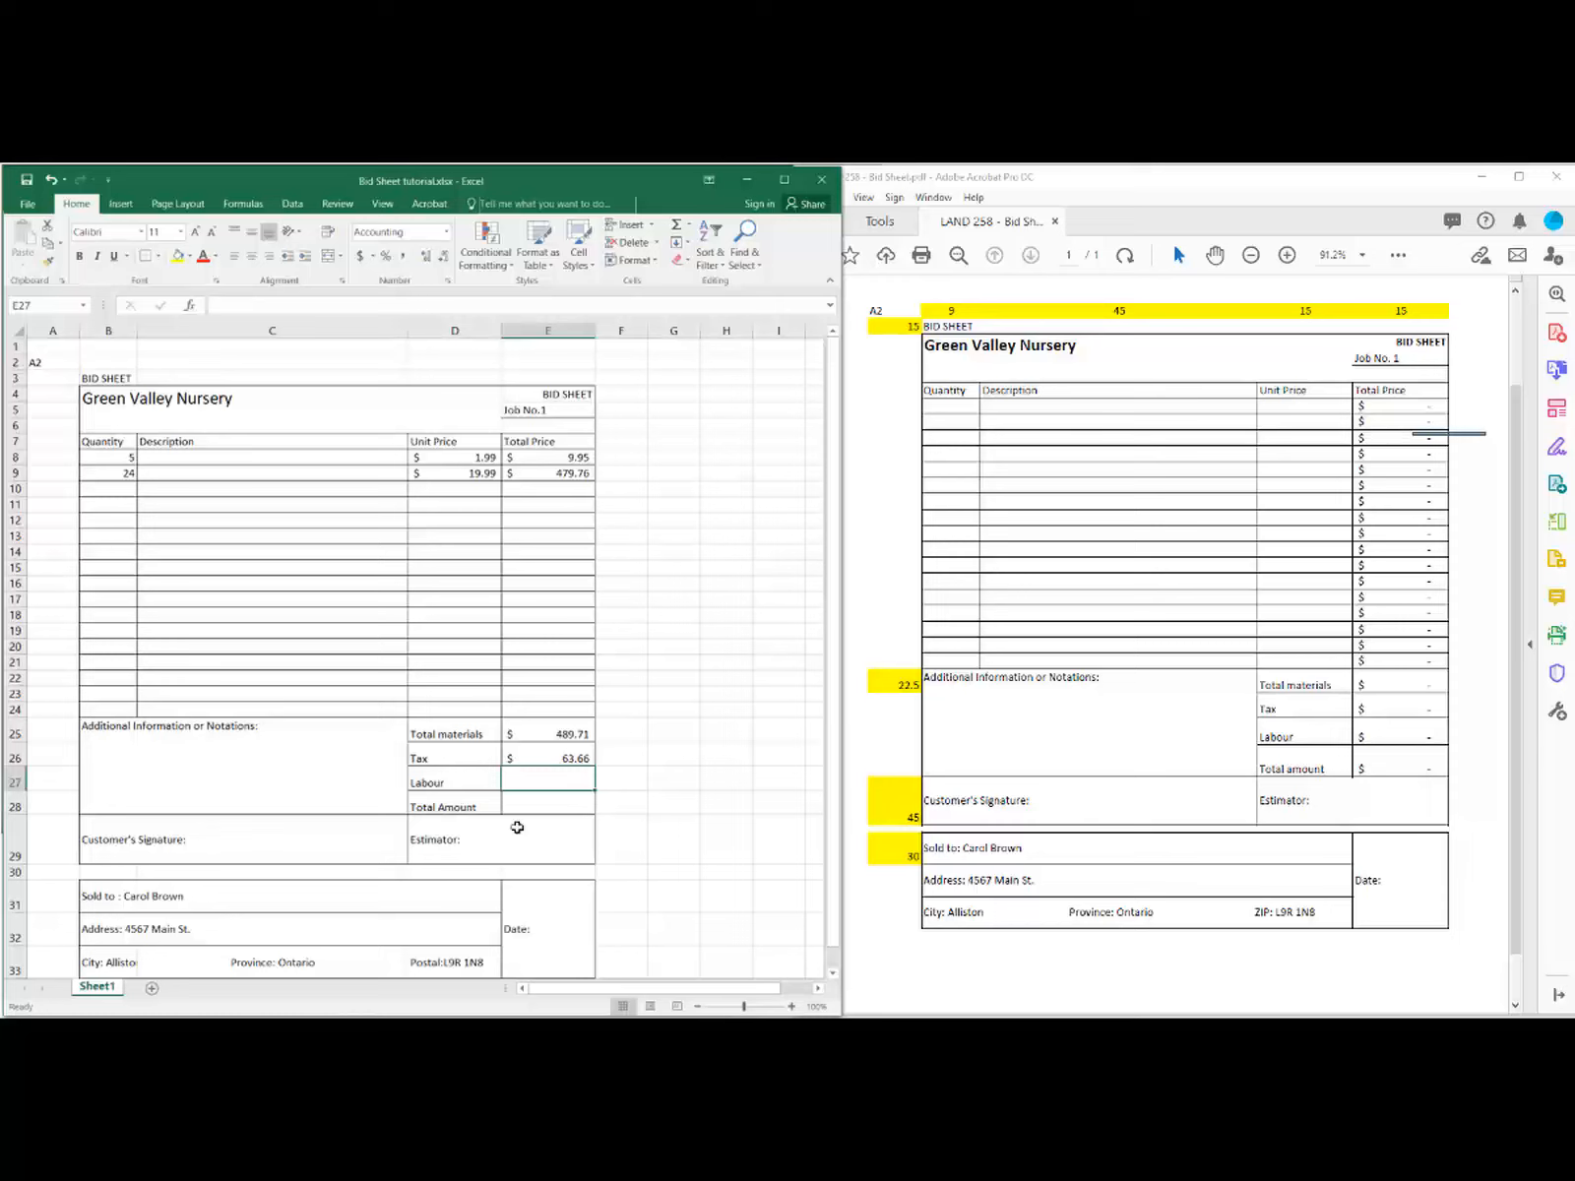
{"action": "left_click", "coordinate": [567, 805]}
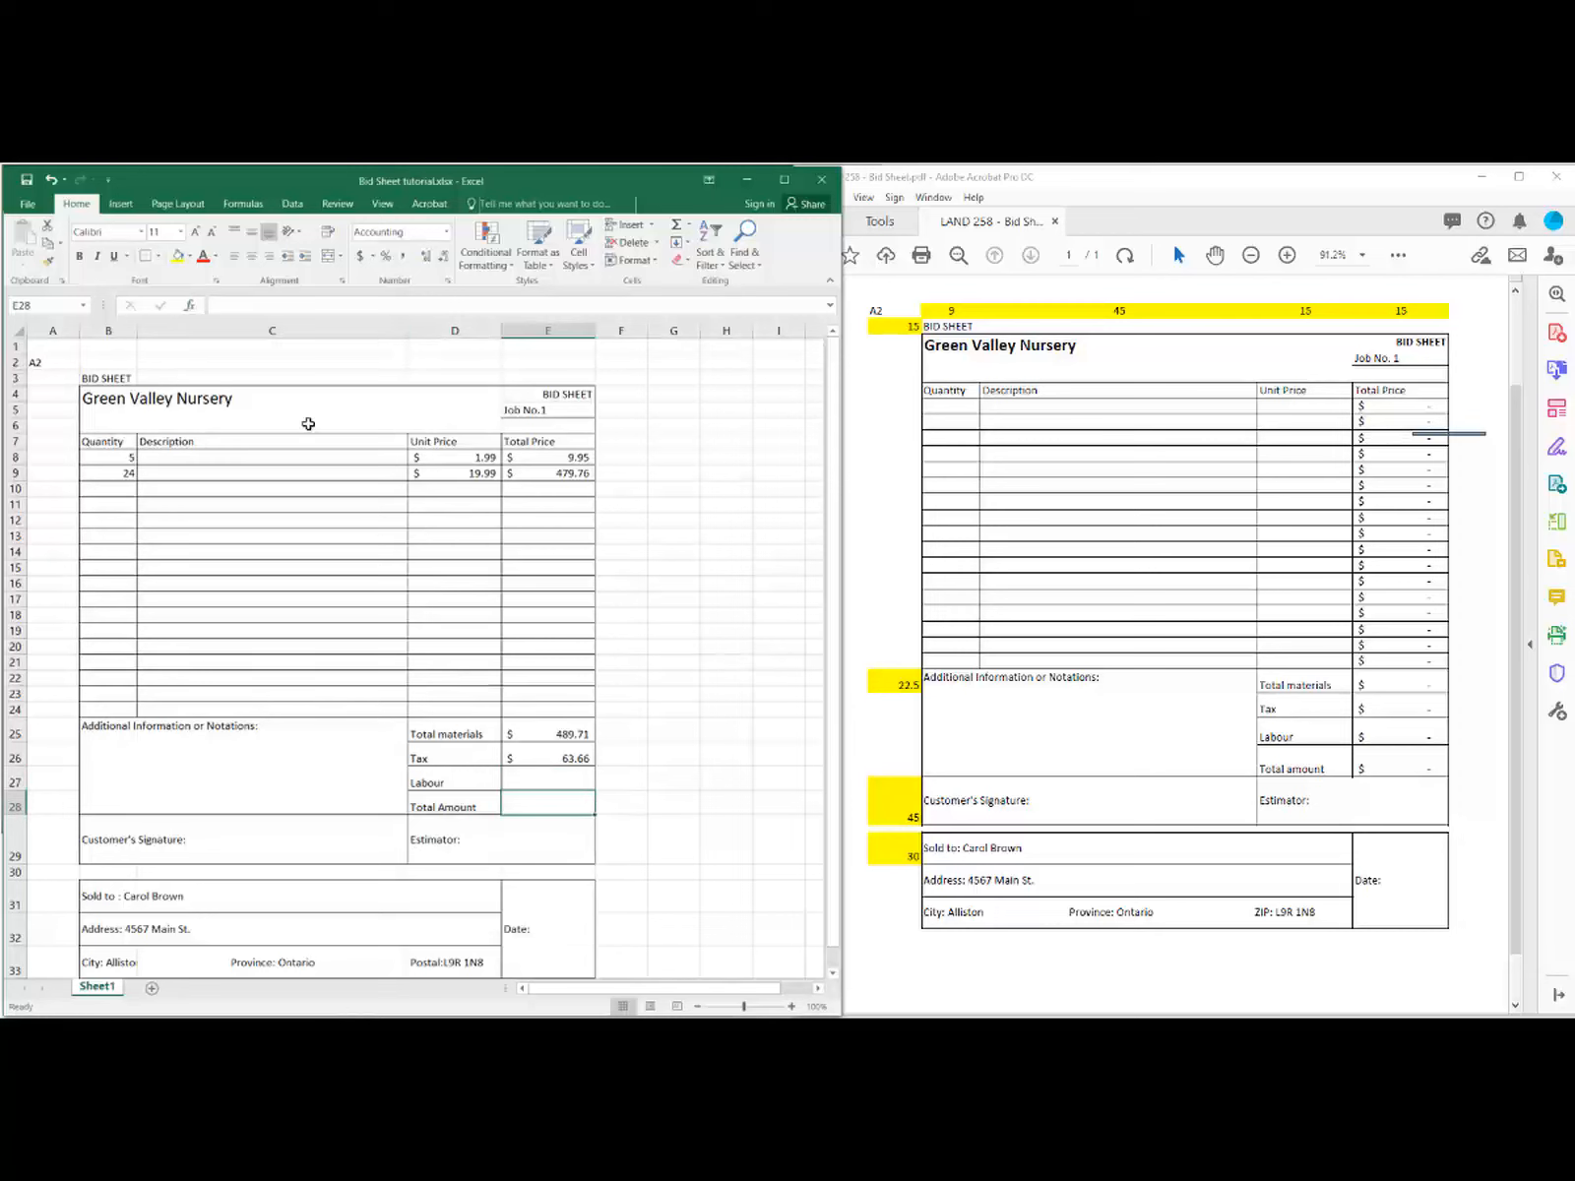
{"action": "left_click", "coordinate": [219, 306]}
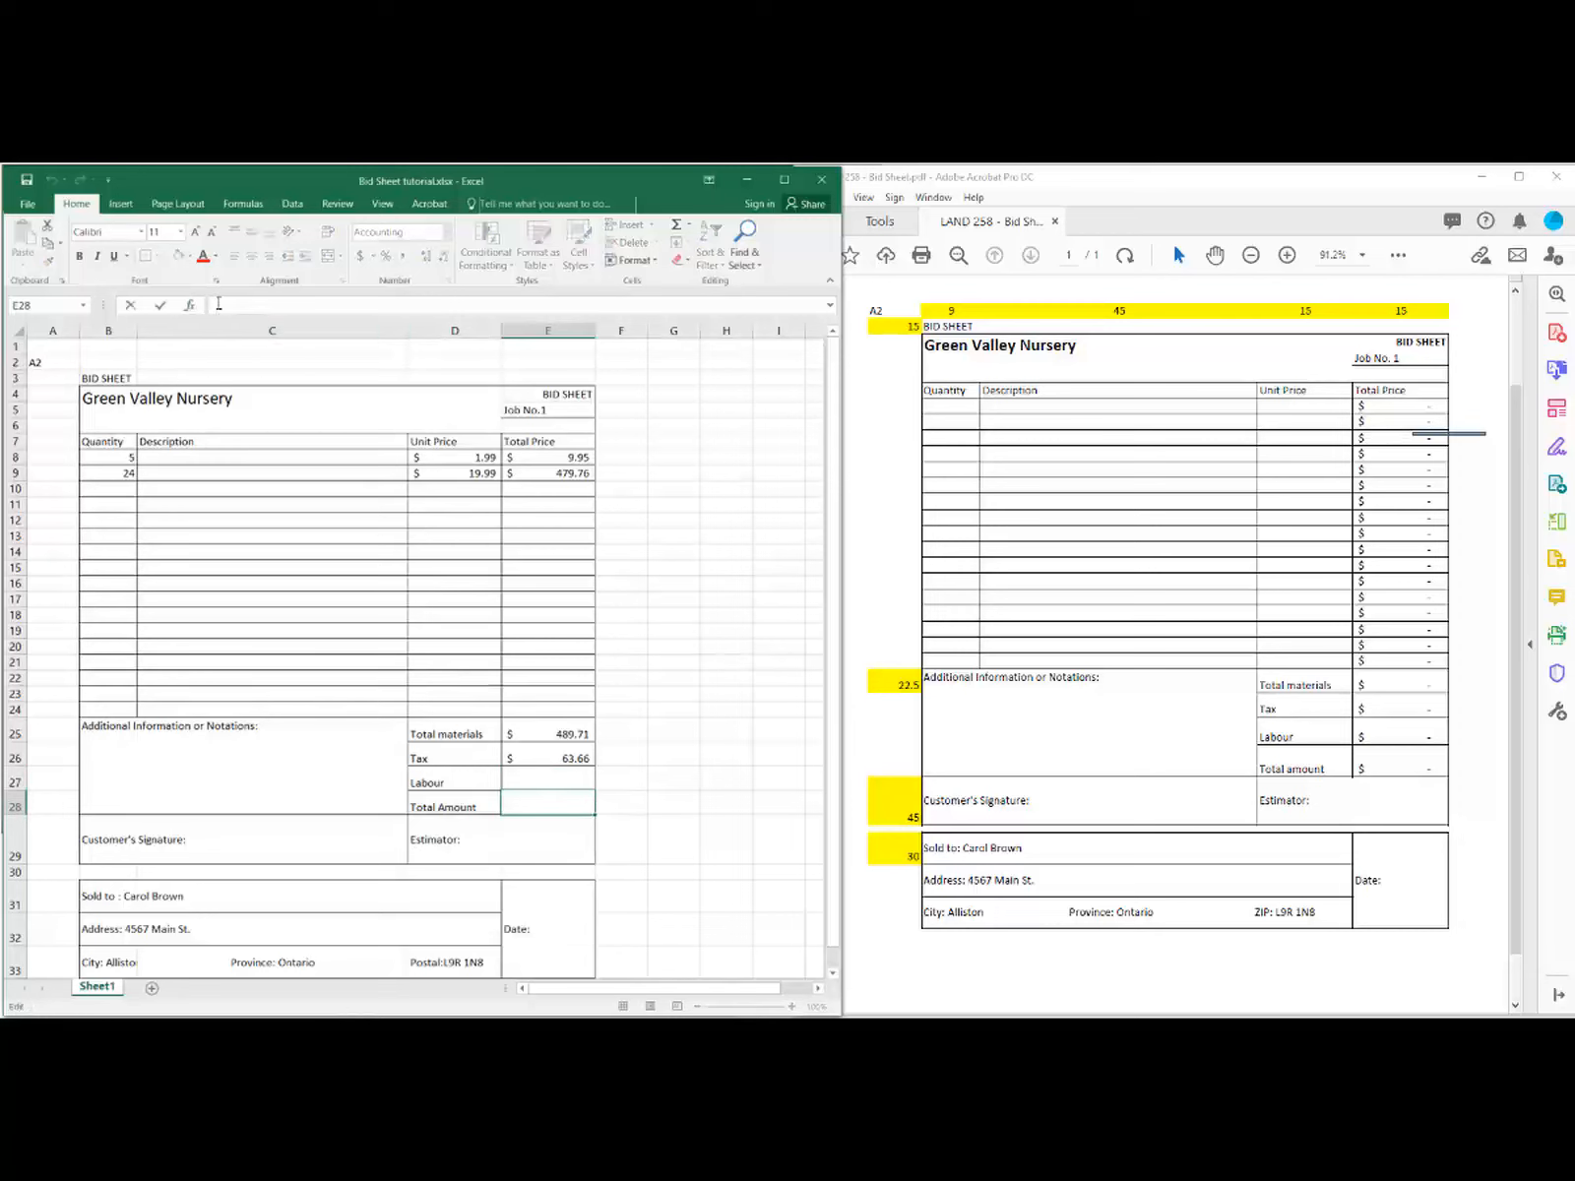
{"action": "type", "text": "="}
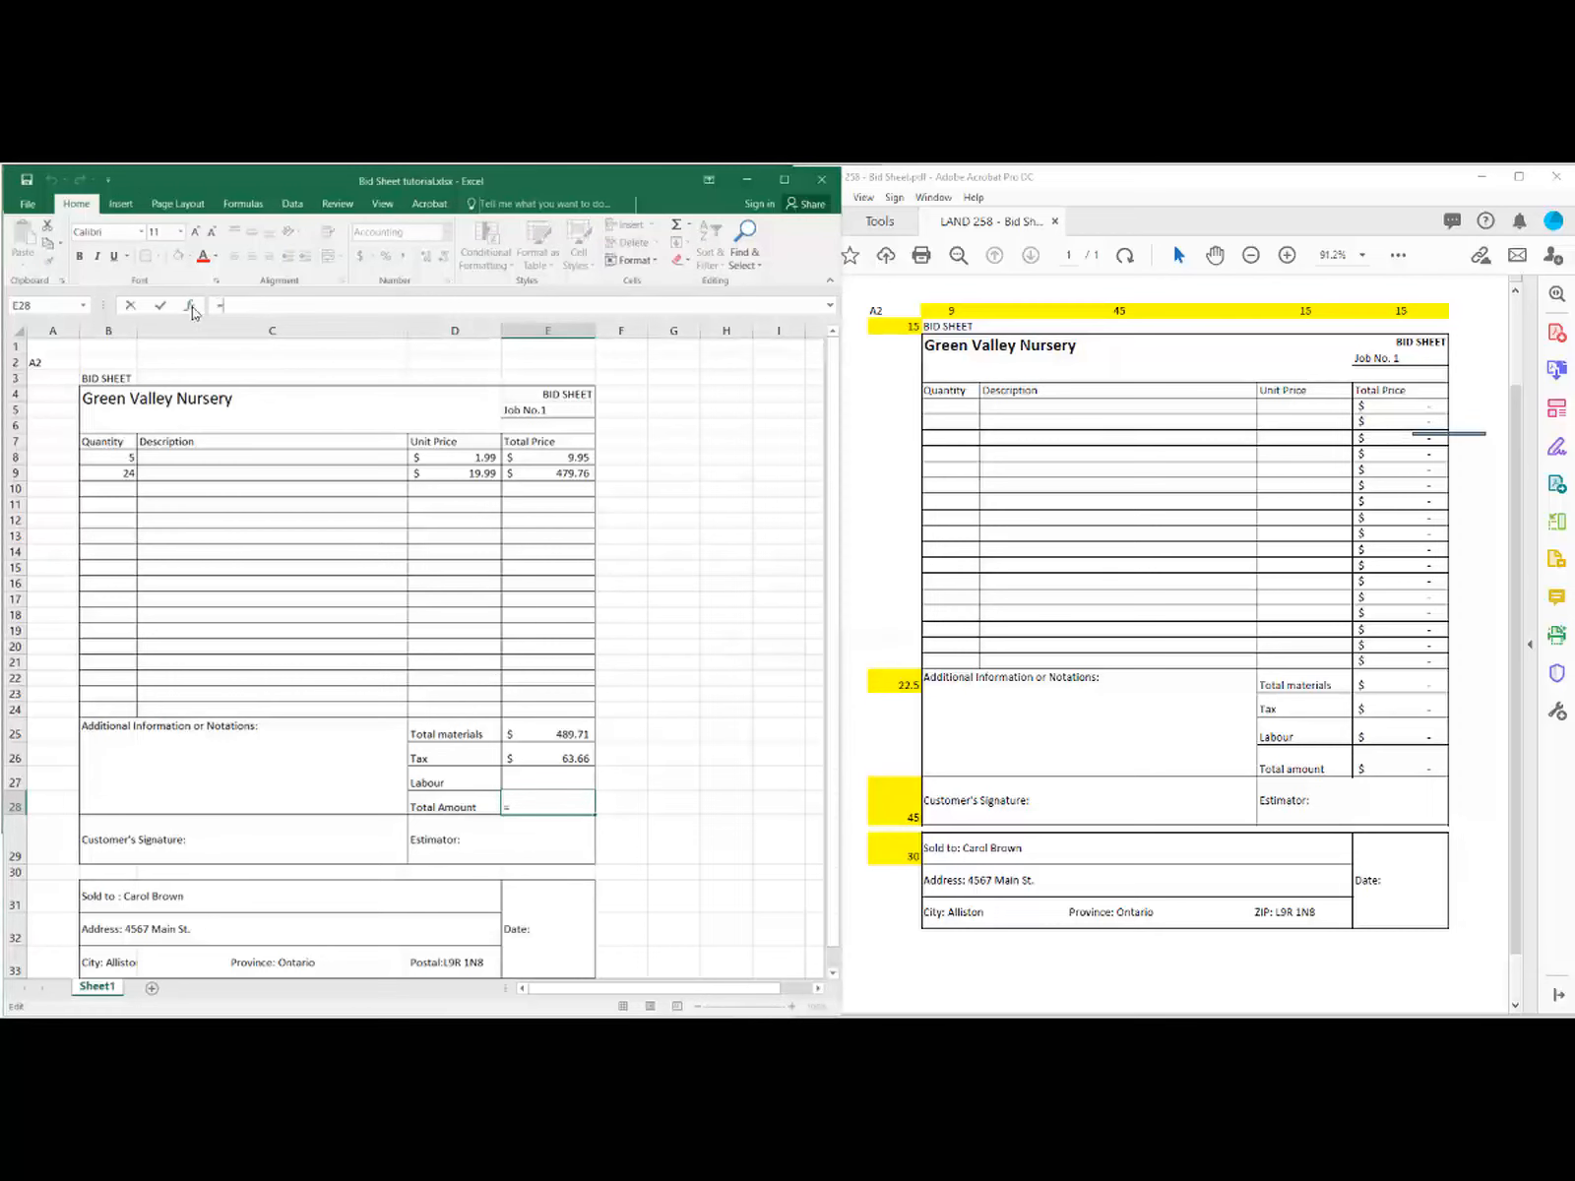
{"action": "left_click", "coordinate": [190, 306]}
{"action": "left_click", "coordinate": [746, 459]}
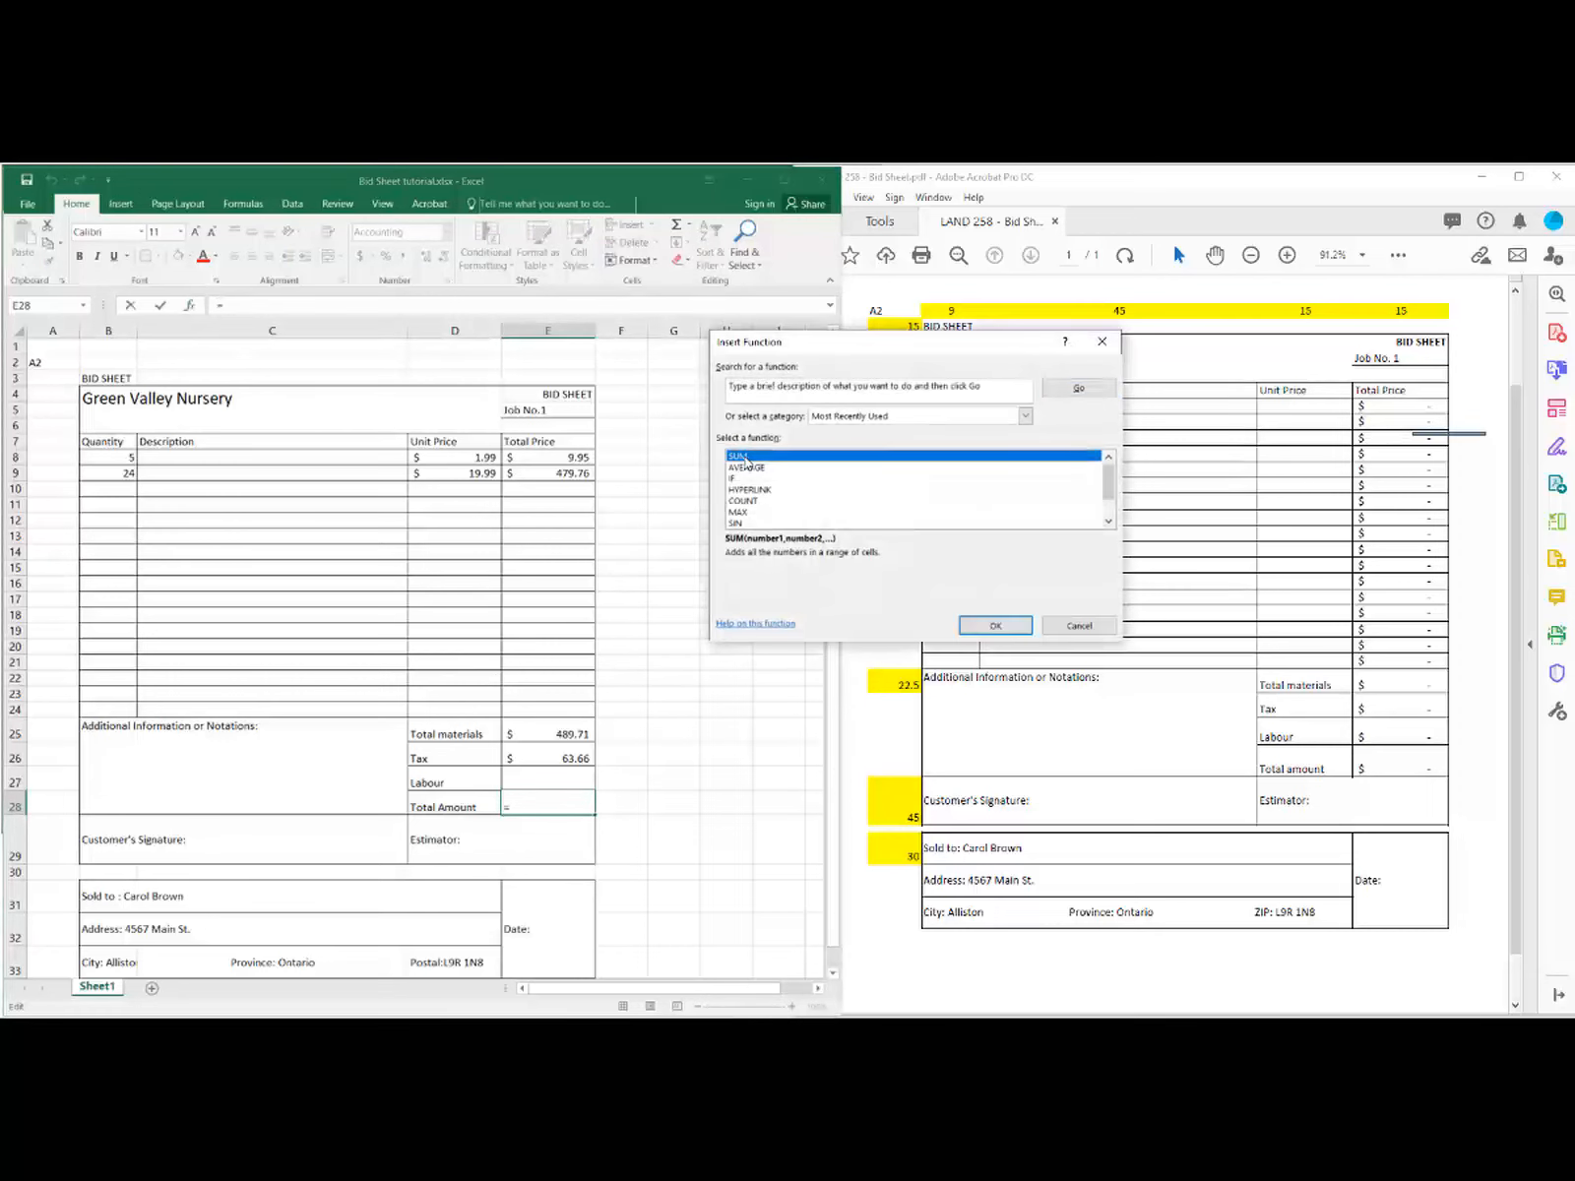
{"action": "left_click", "coordinate": [995, 626]}
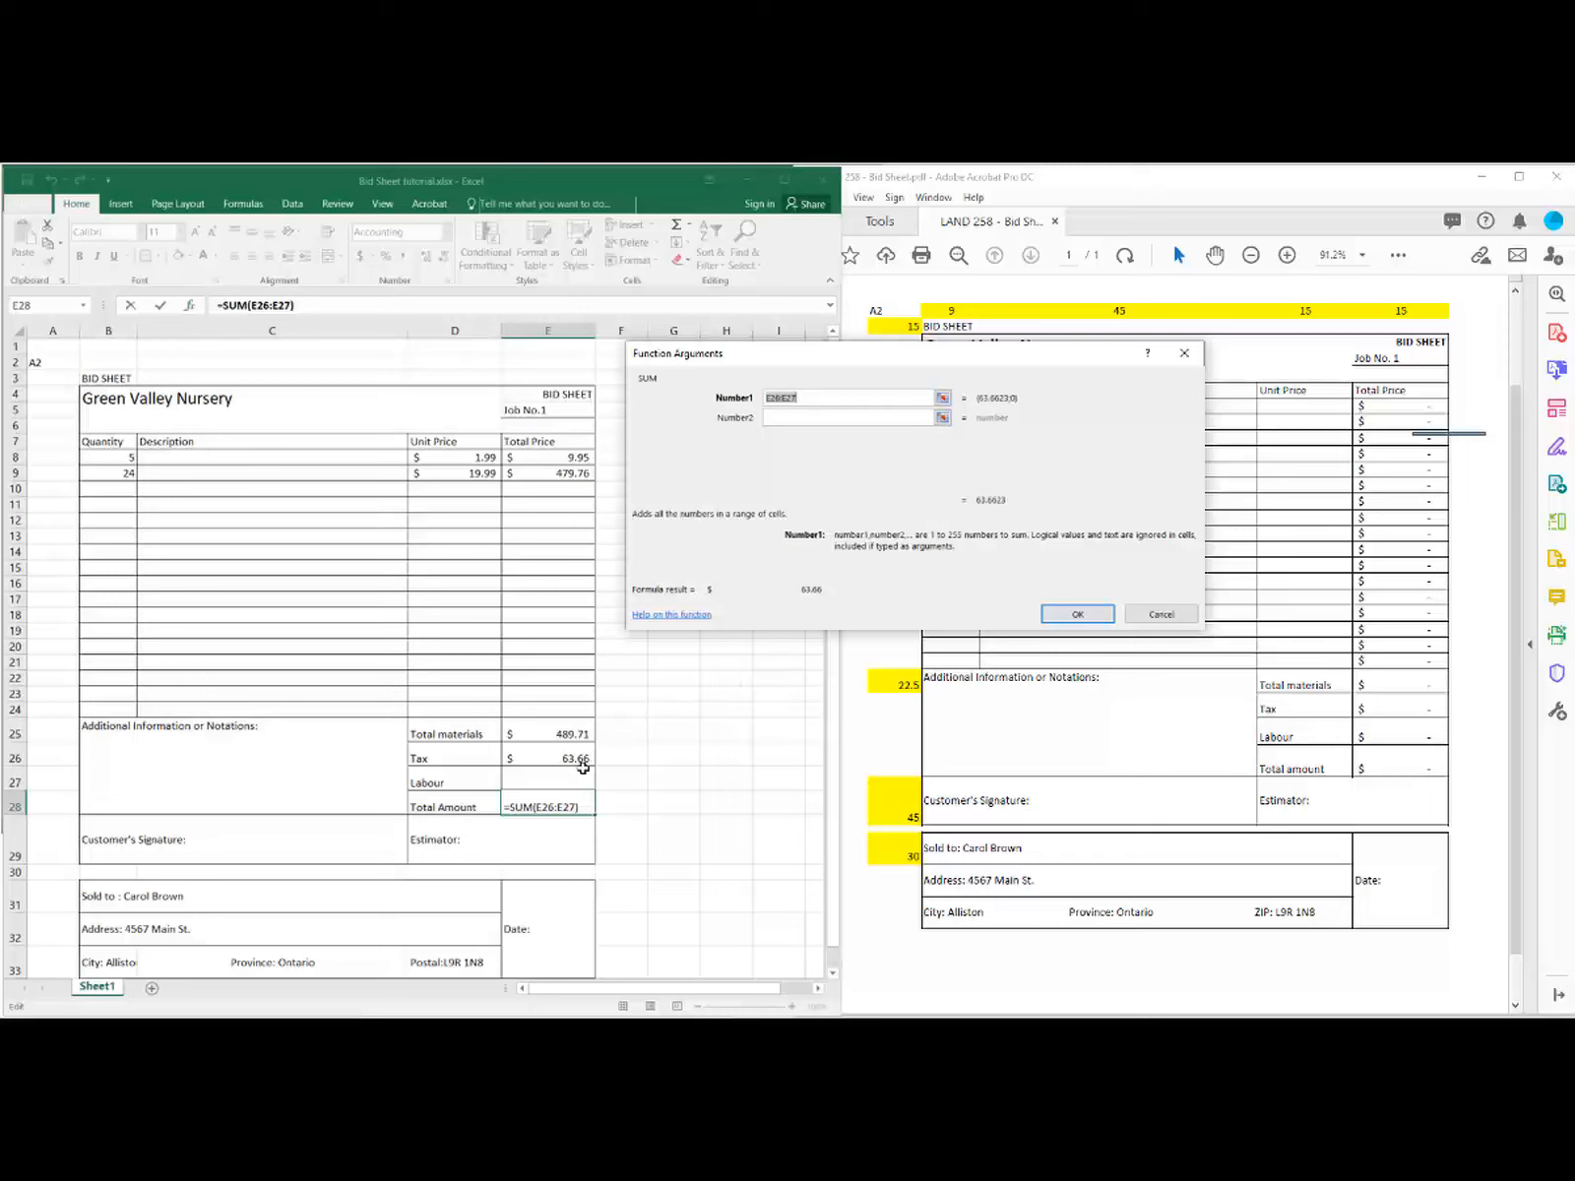
{"action": "left_click", "coordinate": [777, 415]}
{"action": "key", "text": "BackSpace"}
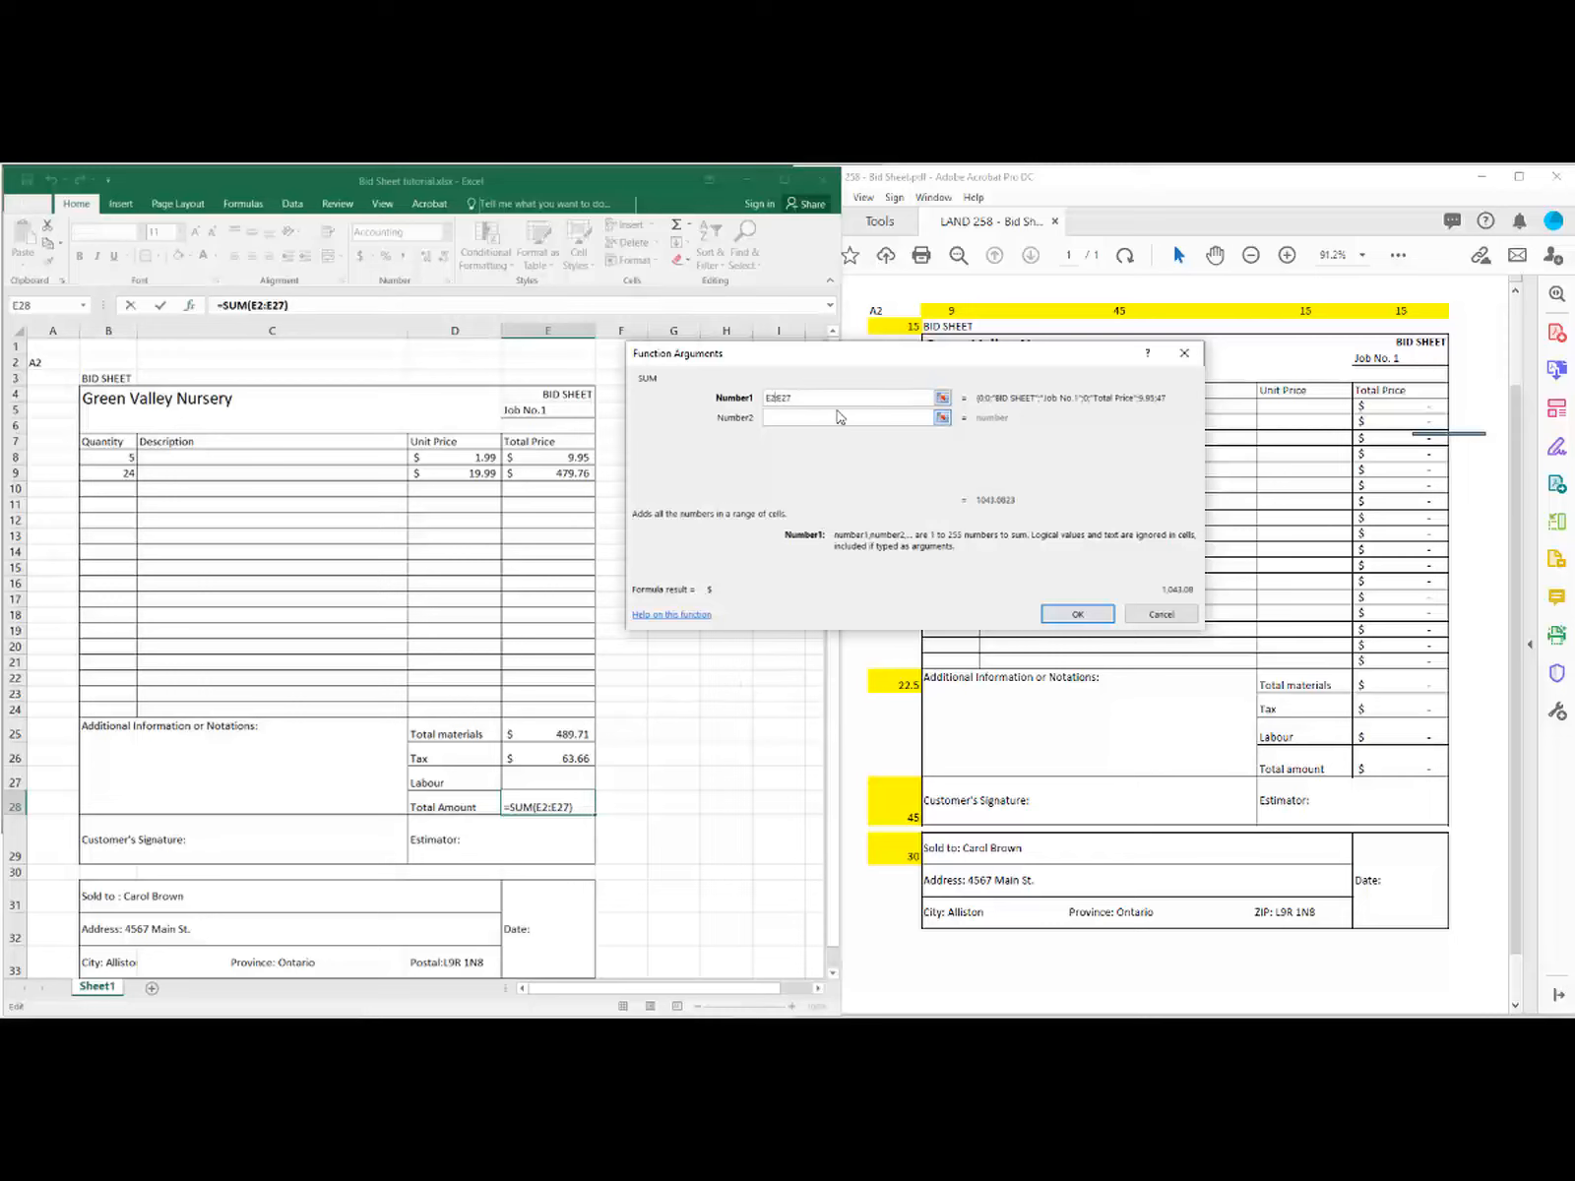
{"action": "type", "text": "5"}
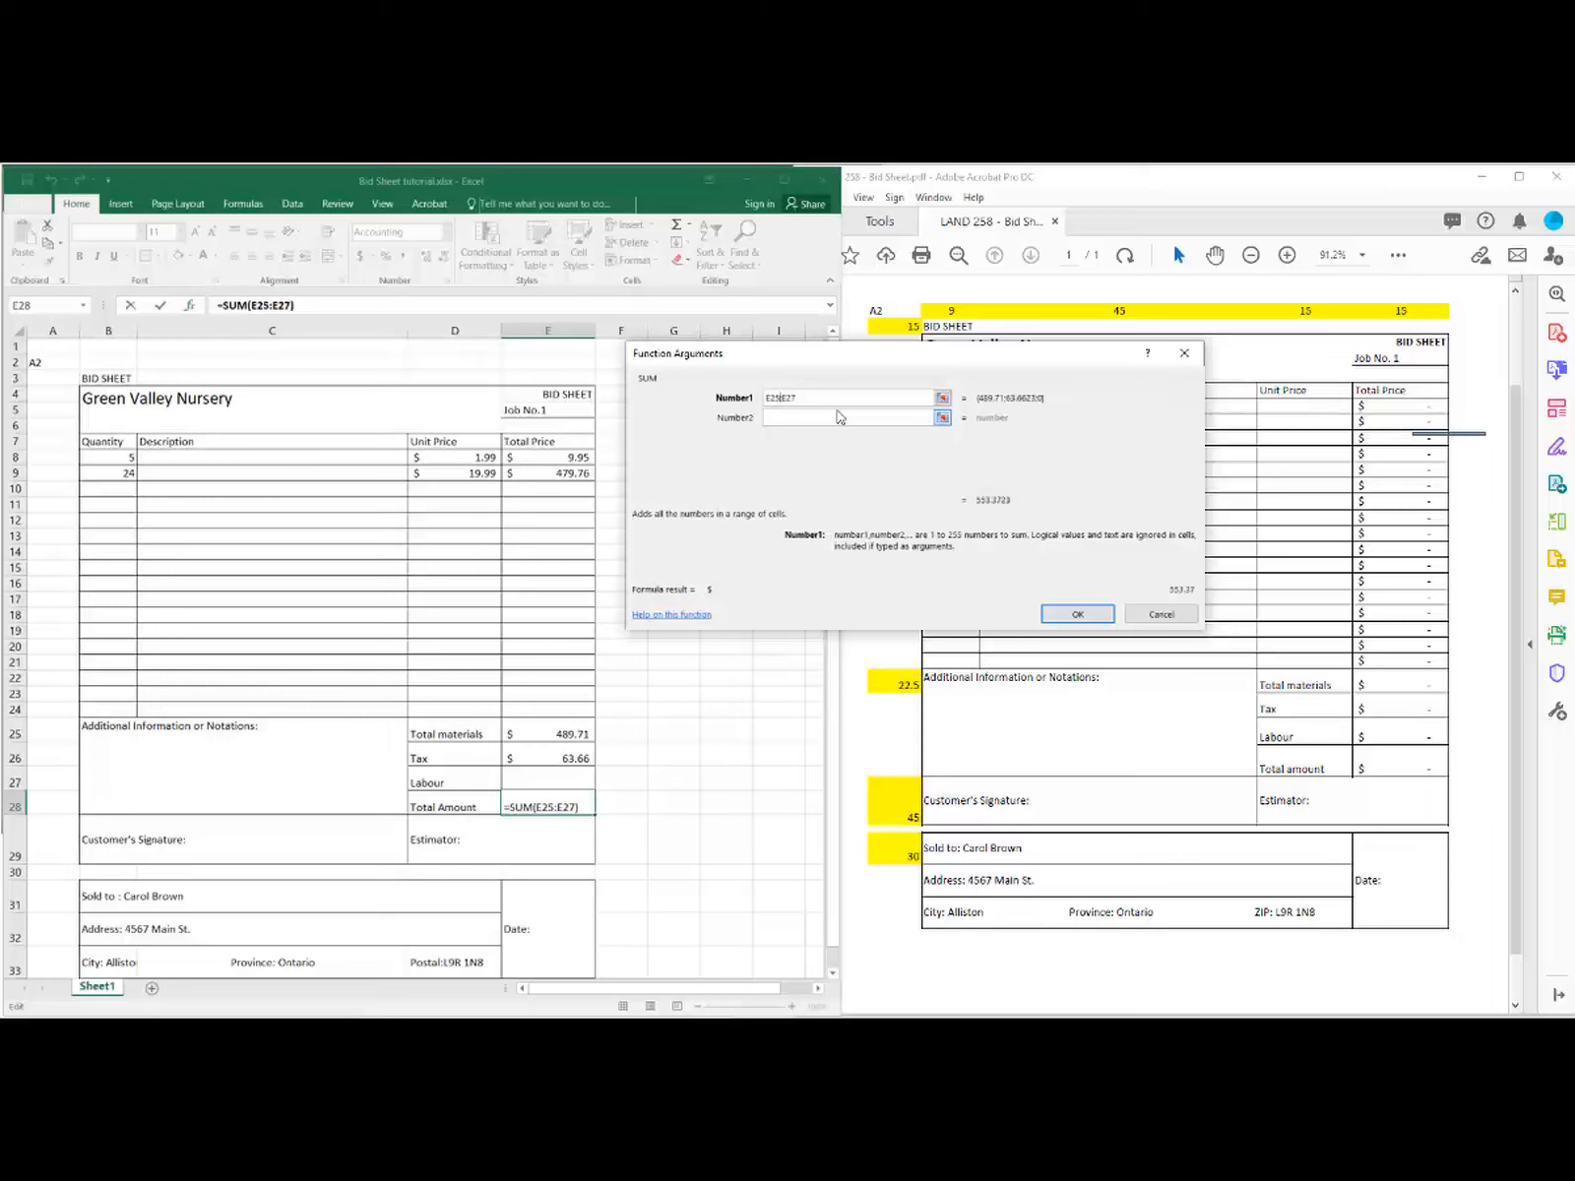
{"action": "left_click", "coordinate": [1078, 615]}
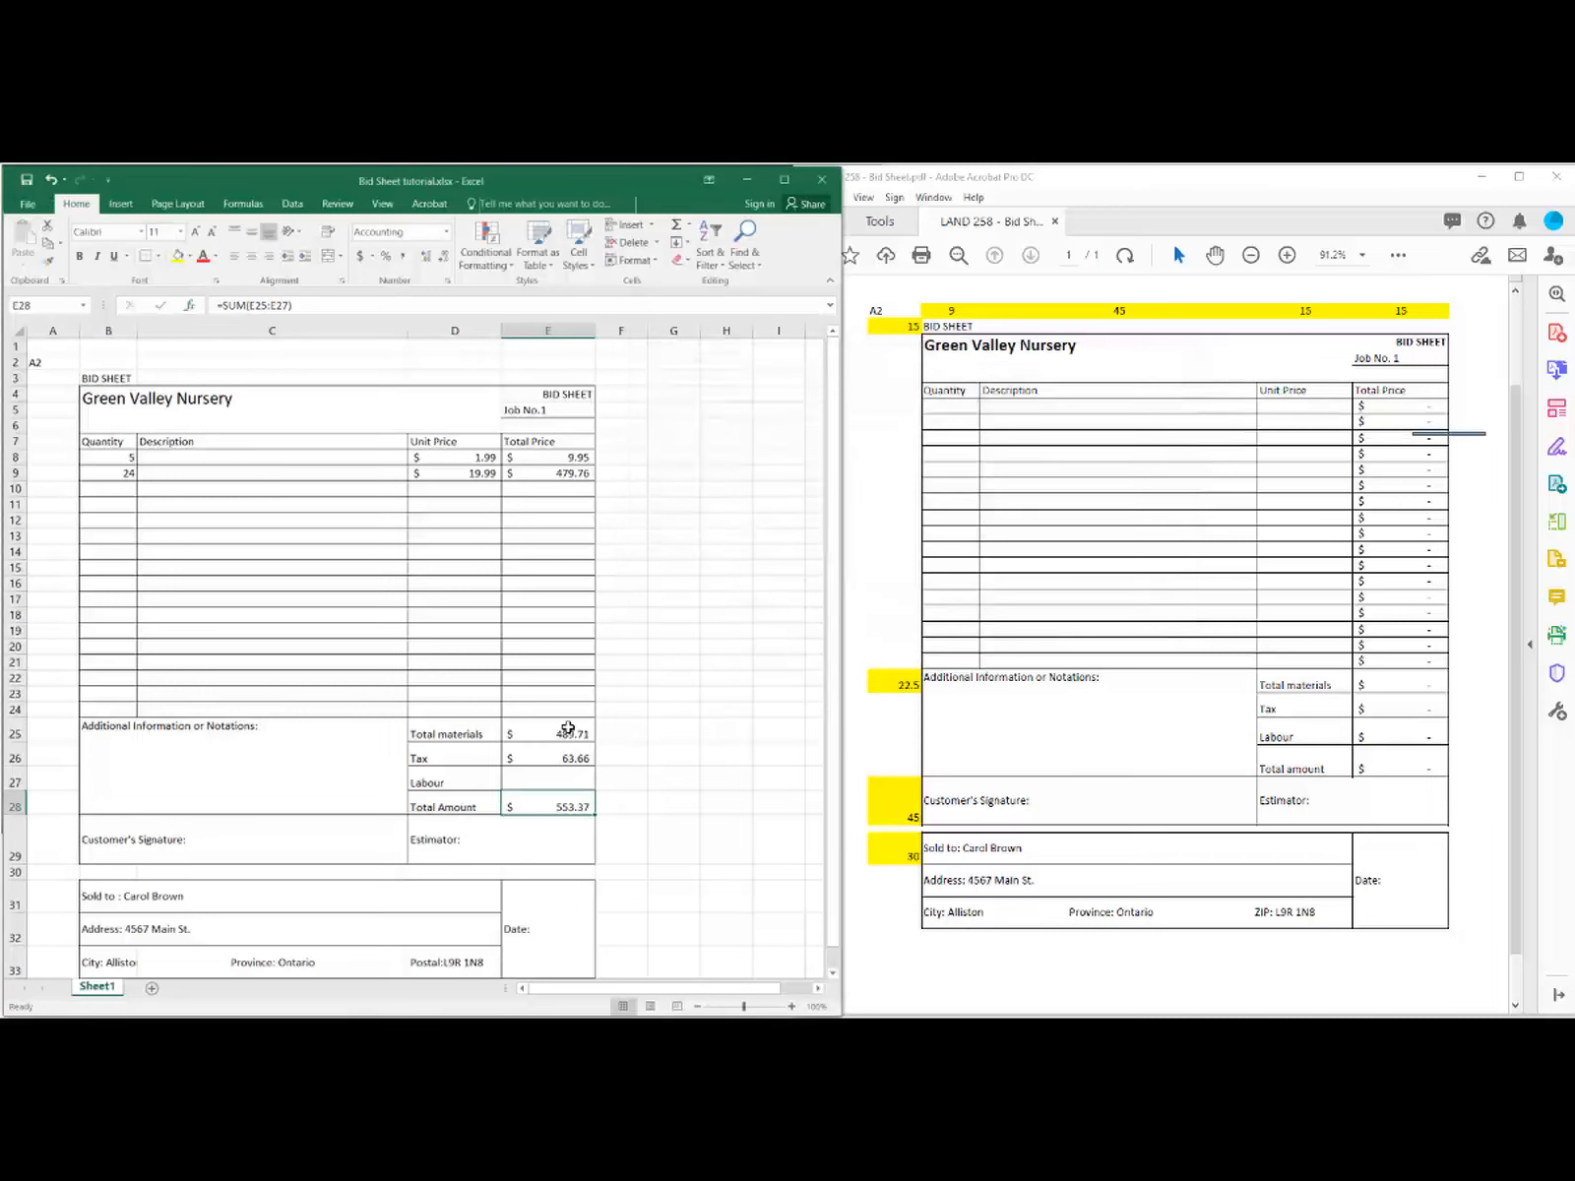
{"action": "left_click", "coordinate": [694, 780]}
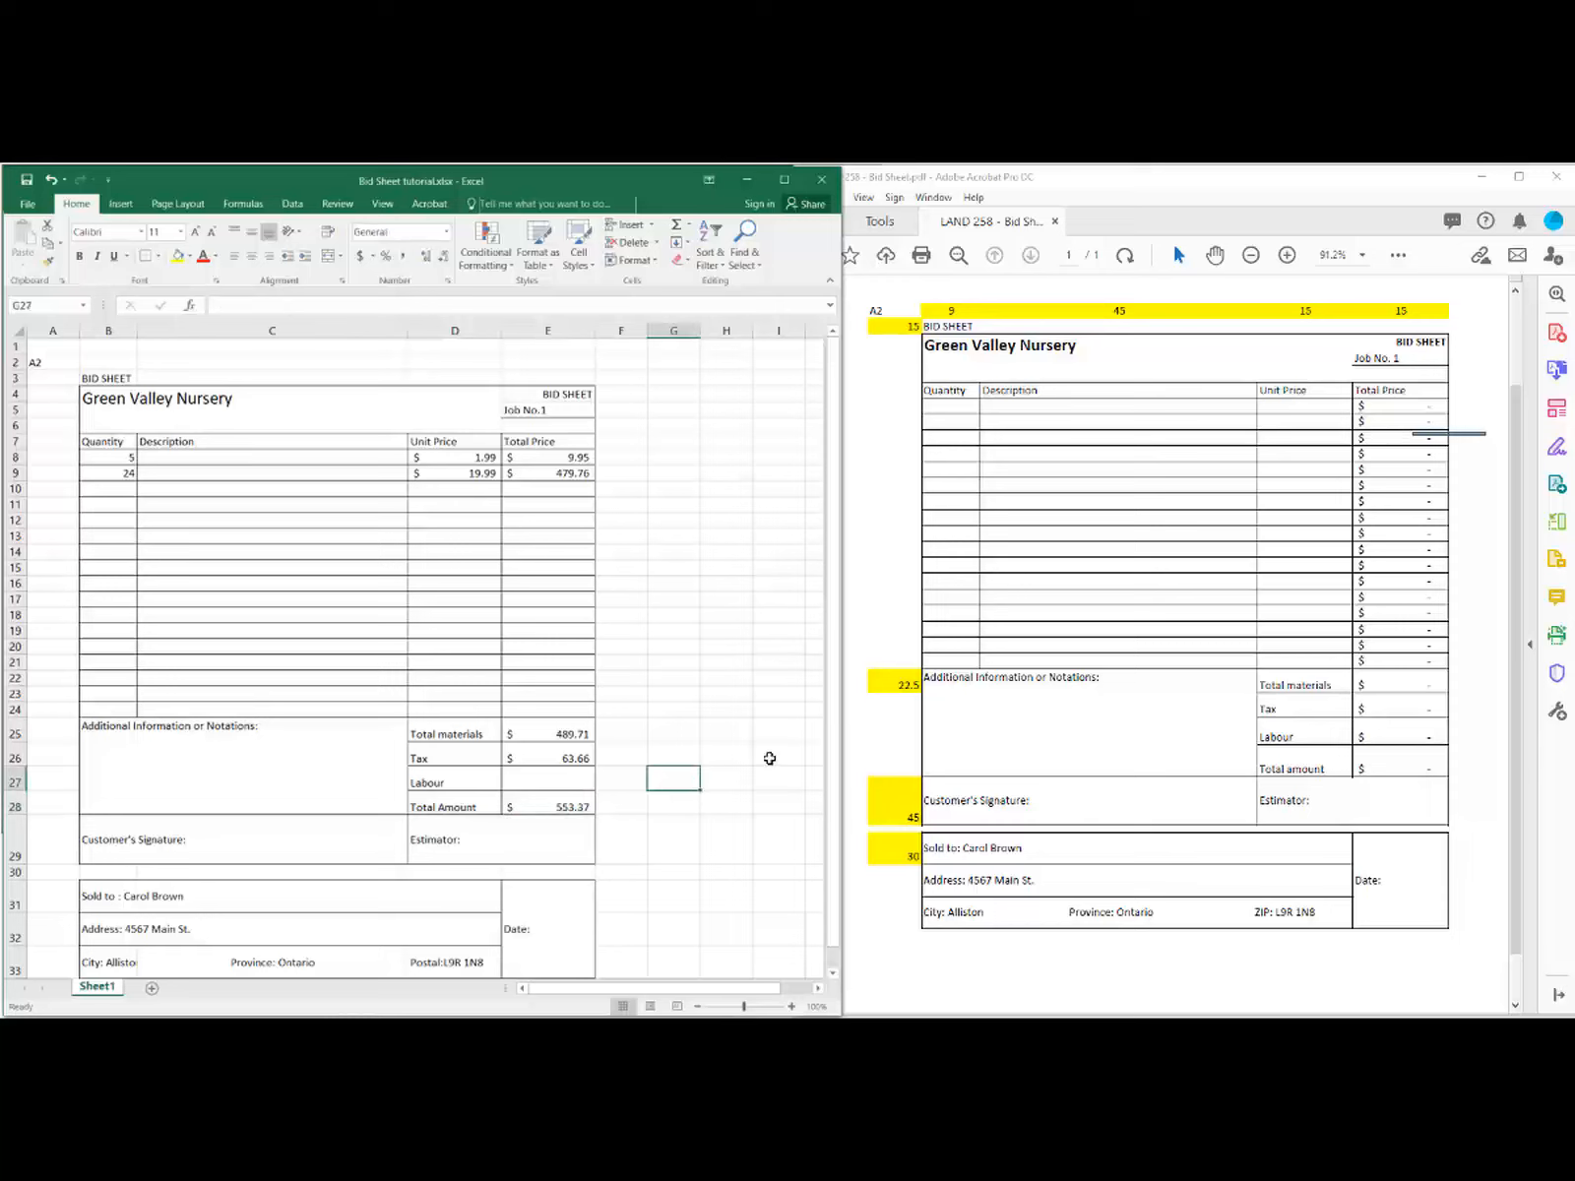
Step: Check which cells the Total Amount formula in E28 adds up
{"action": "left_click", "coordinate": [552, 805]}
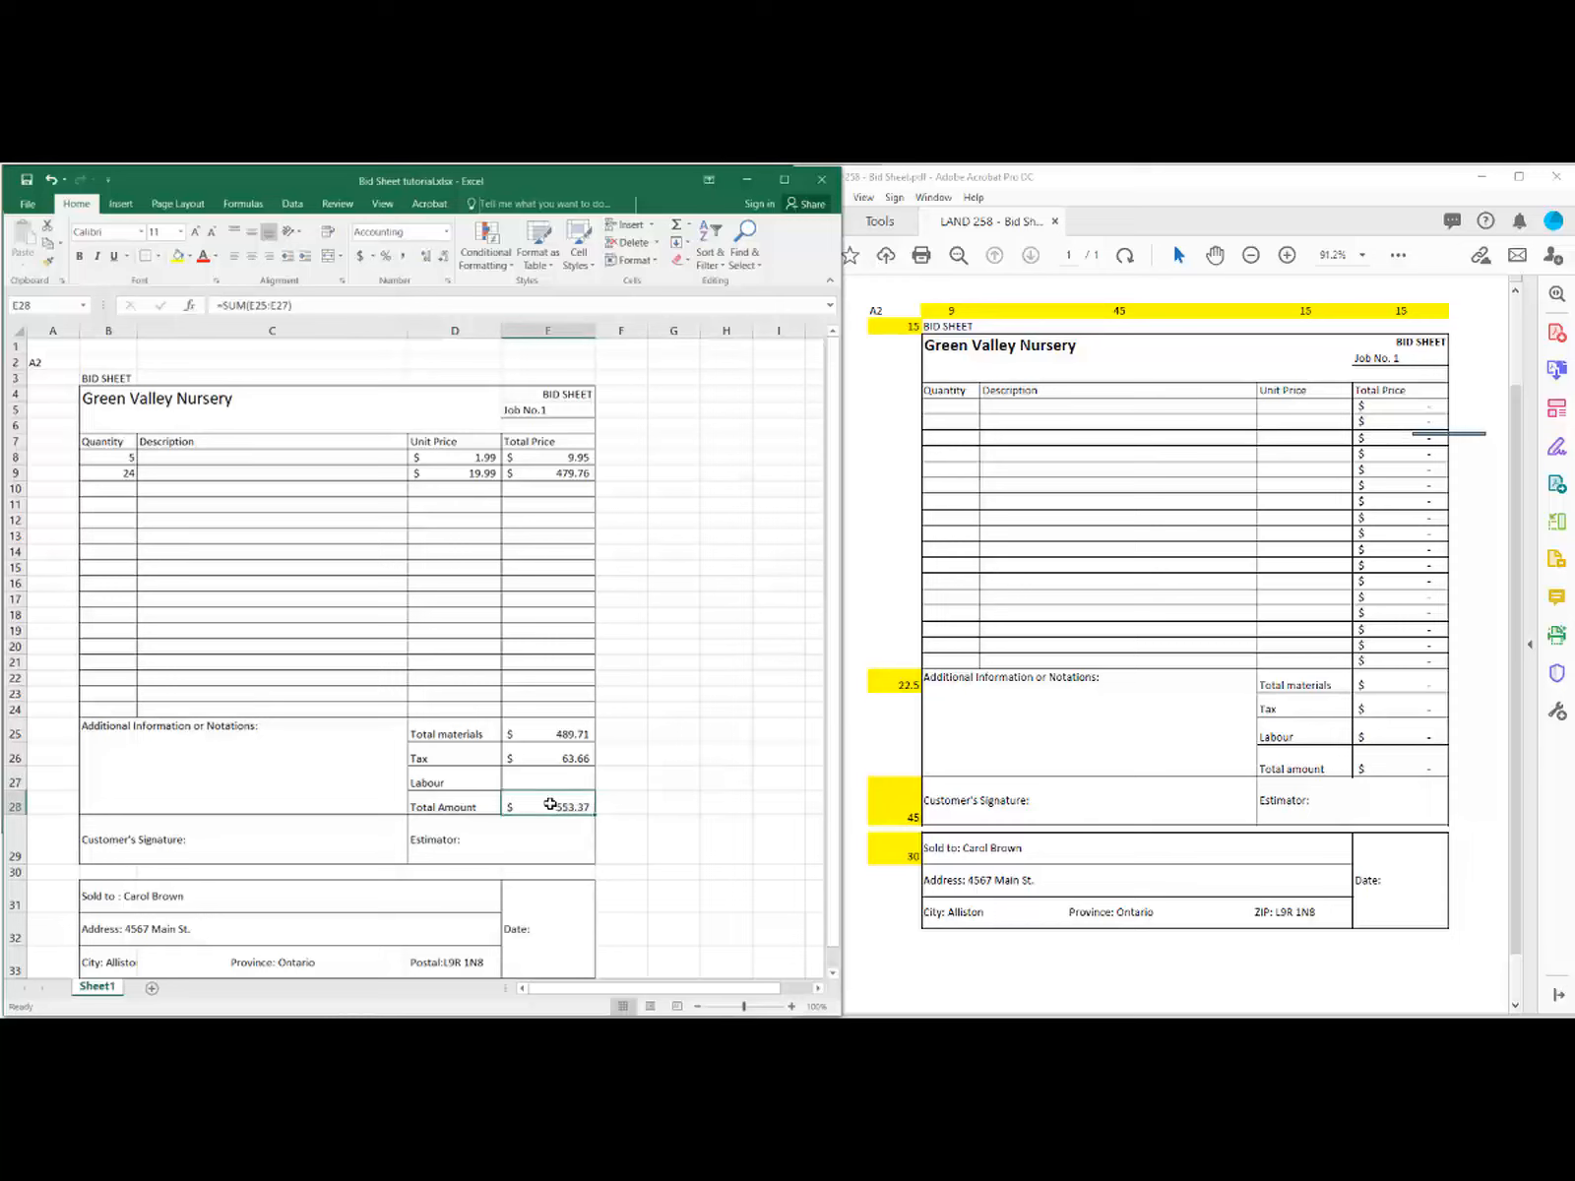
{"action": "left_click", "coordinate": [301, 306]}
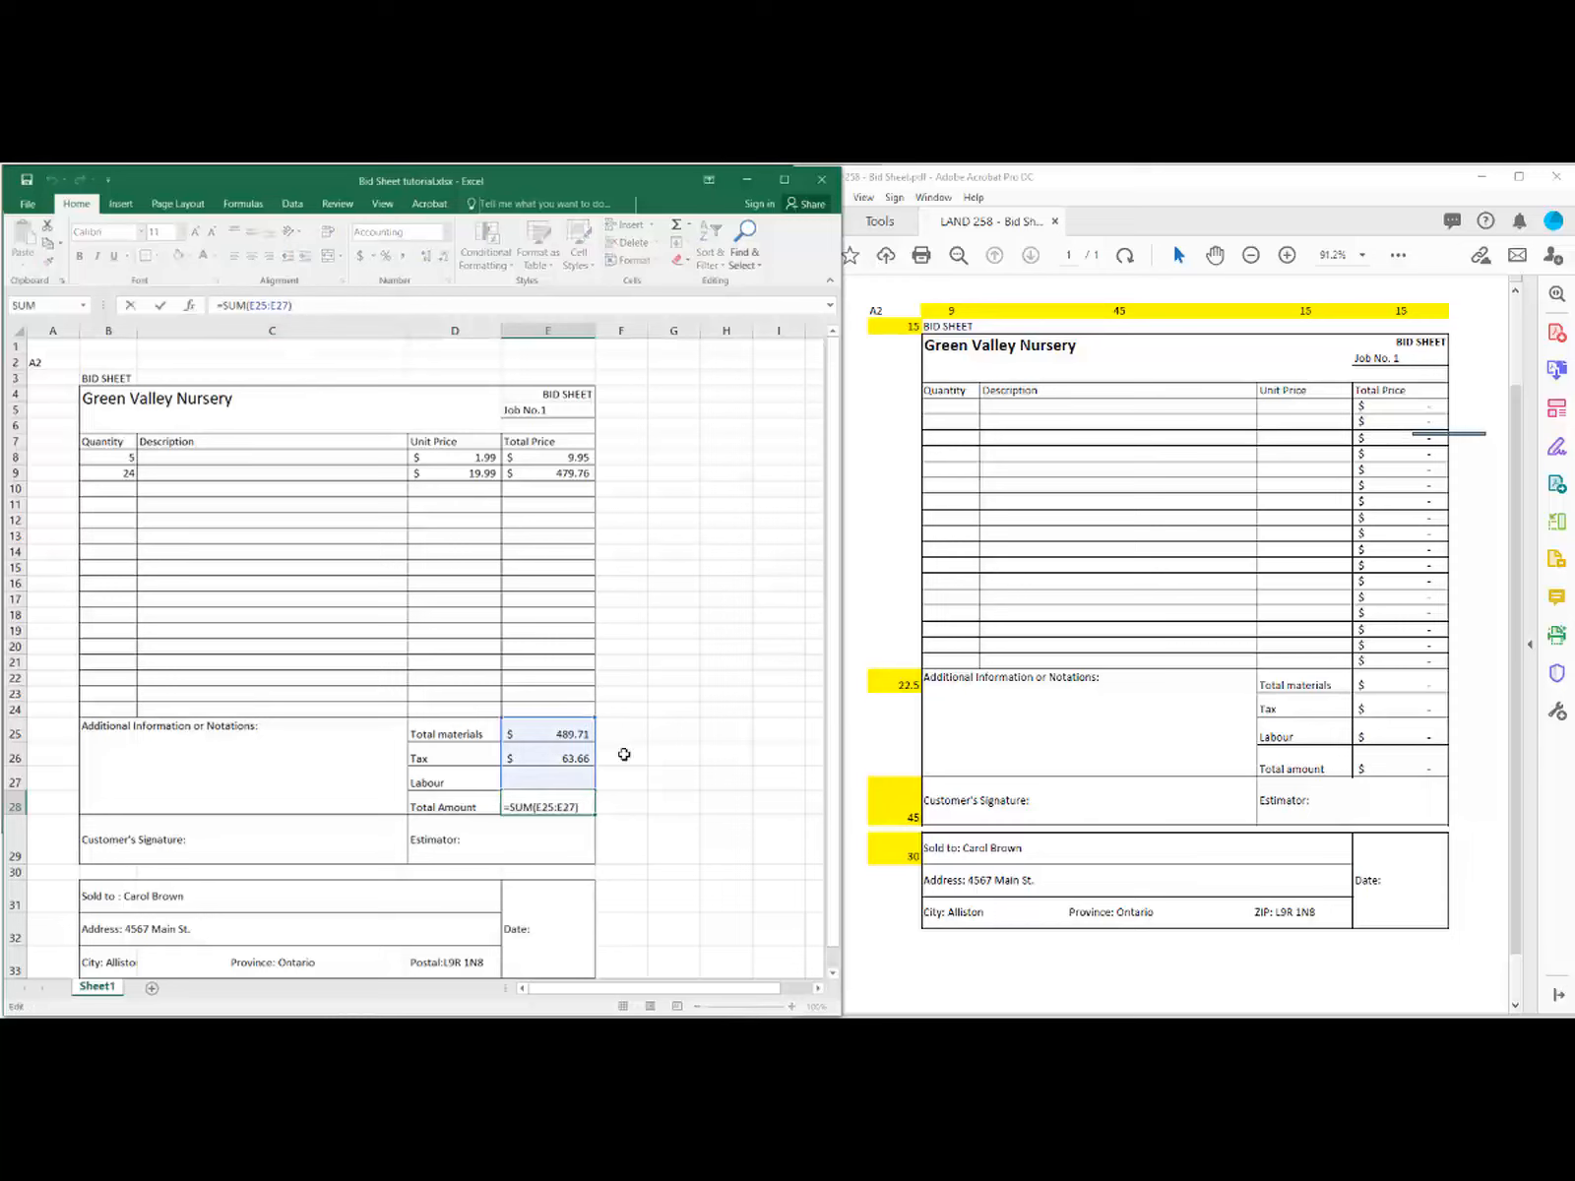
{"action": "left_click", "coordinate": [666, 718]}
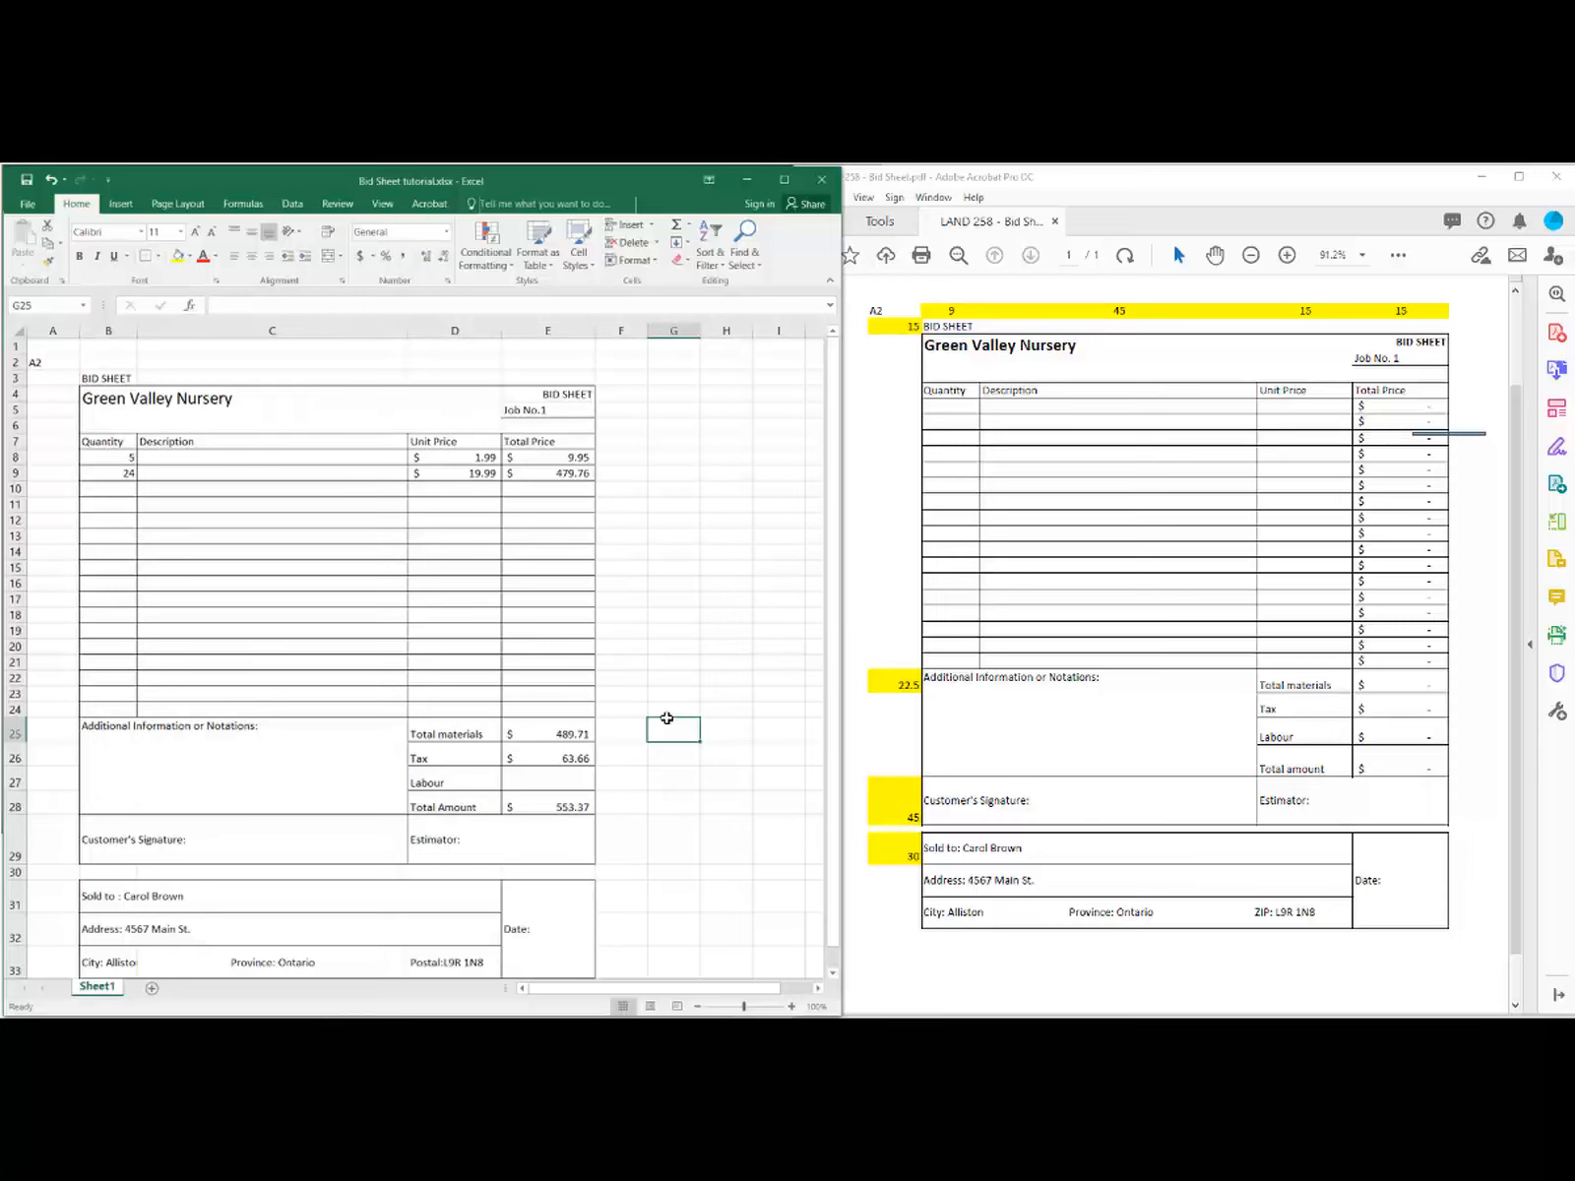
Step: Save the bid sheet workbook under its existing name
{"action": "left_click", "coordinate": [24, 204]}
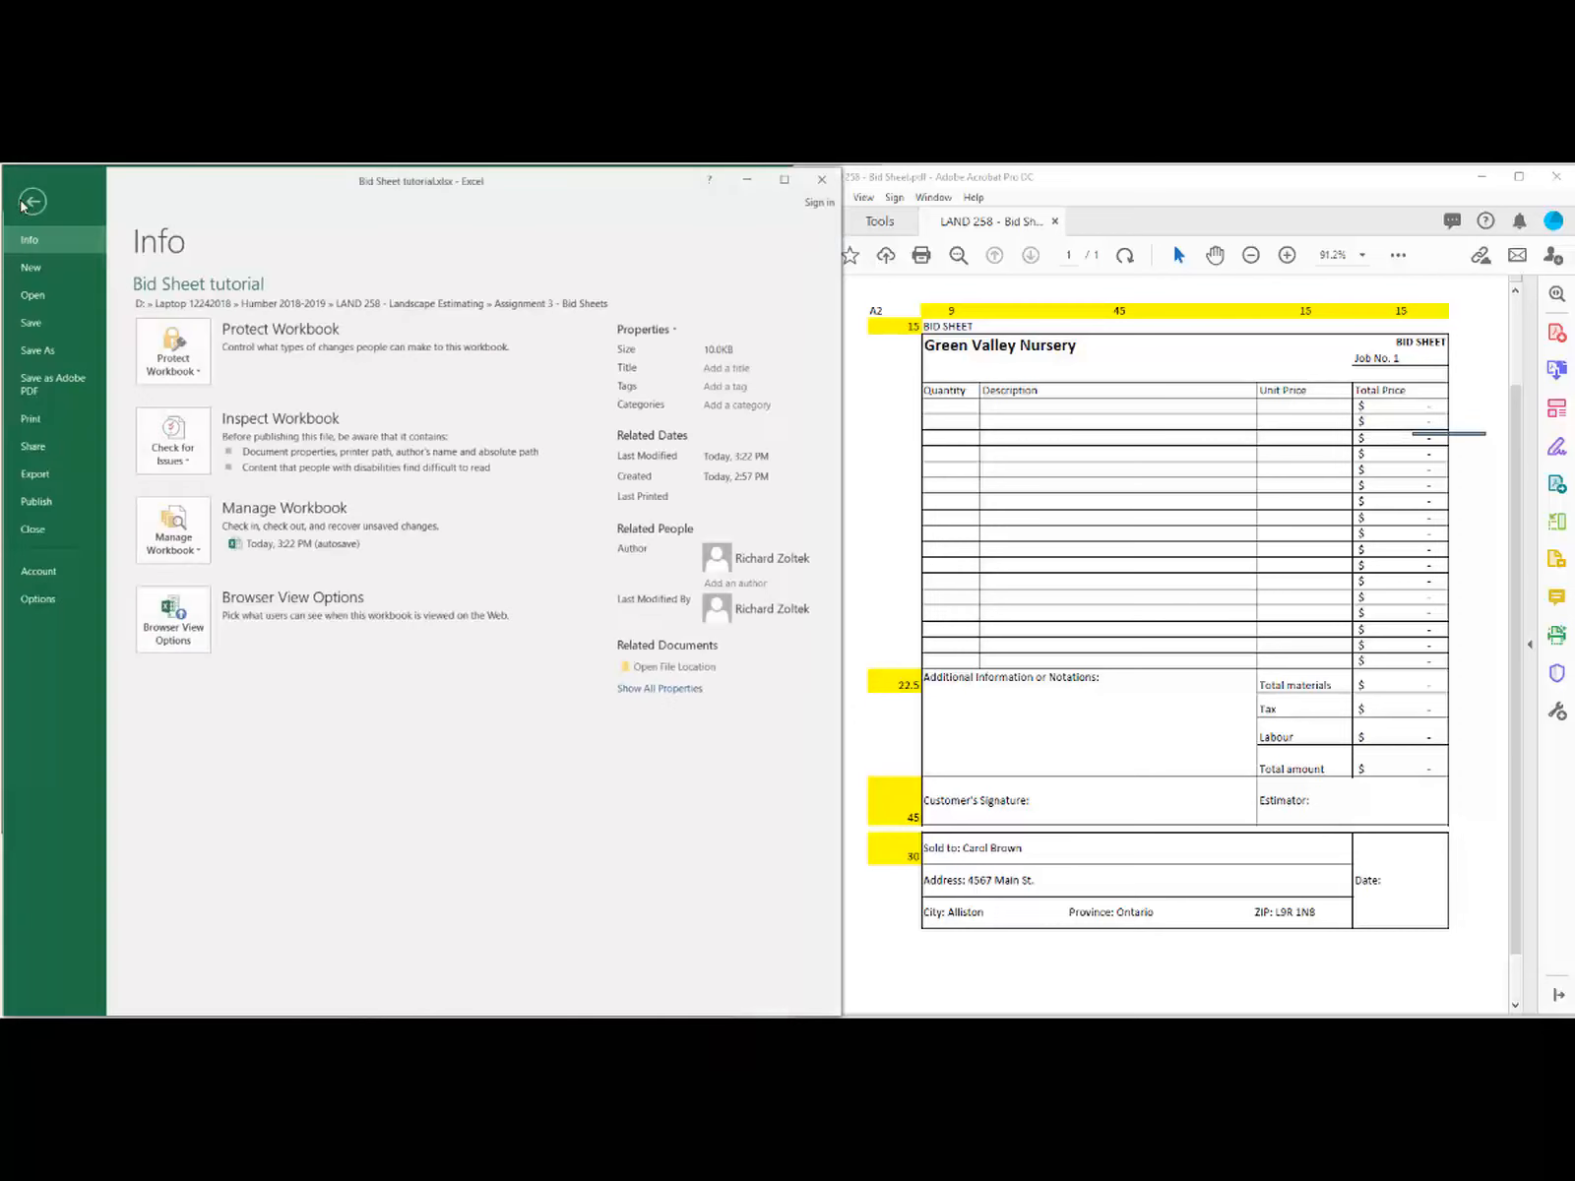
{"action": "left_click", "coordinate": [45, 328]}
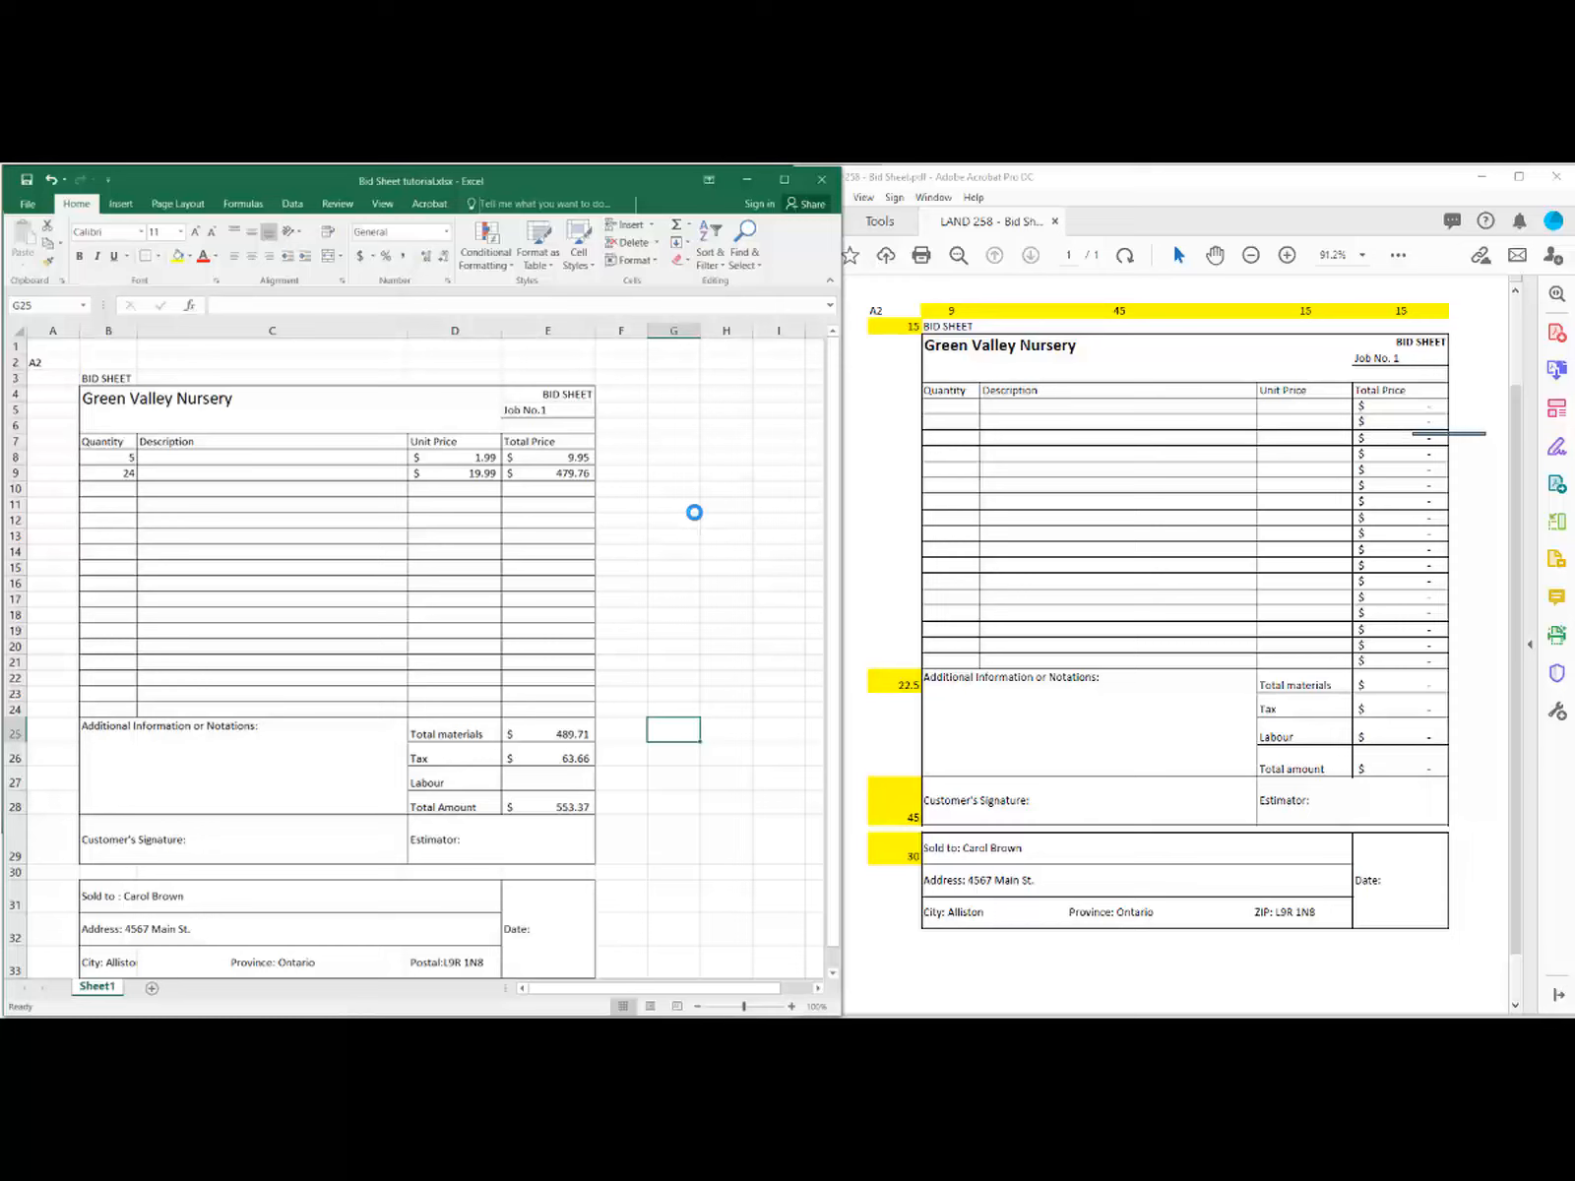
{"action": "scroll", "coordinate": [689, 509], "scroll_direction": "down", "scroll_amount": 1}
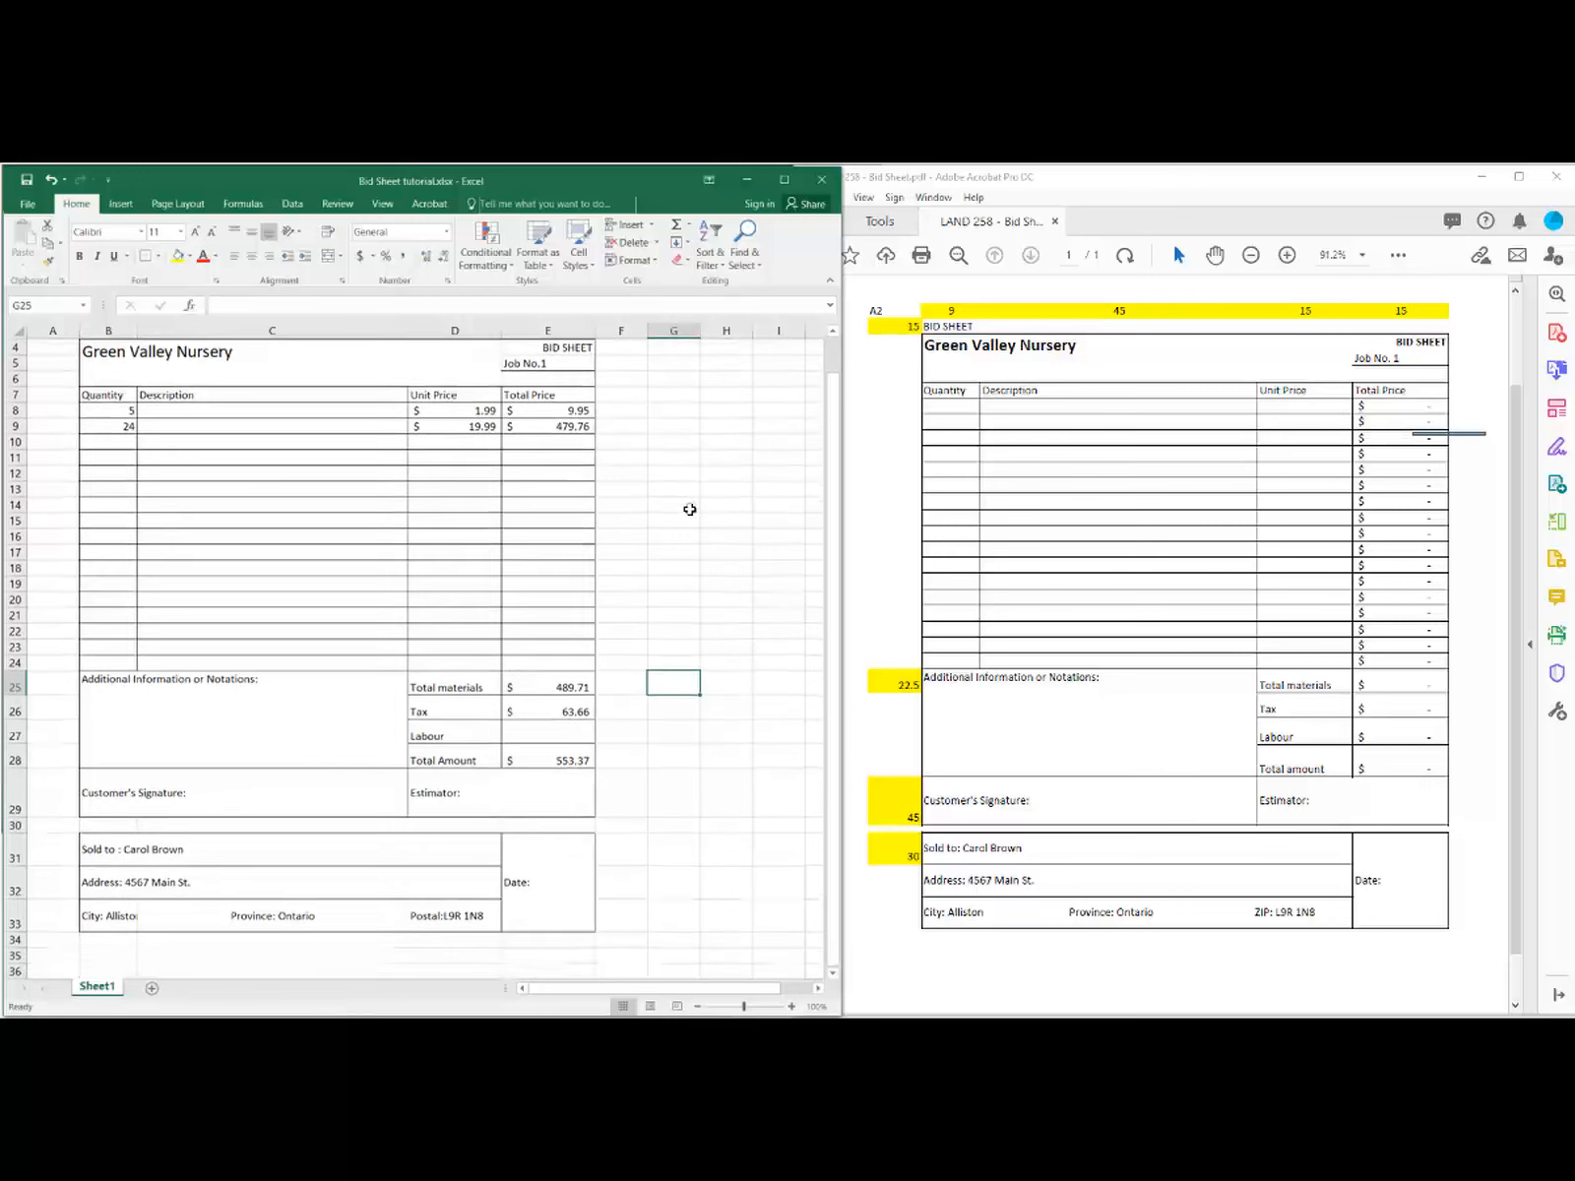
{"action": "scroll", "coordinate": [689, 509], "scroll_direction": "up", "scroll_amount": 1}
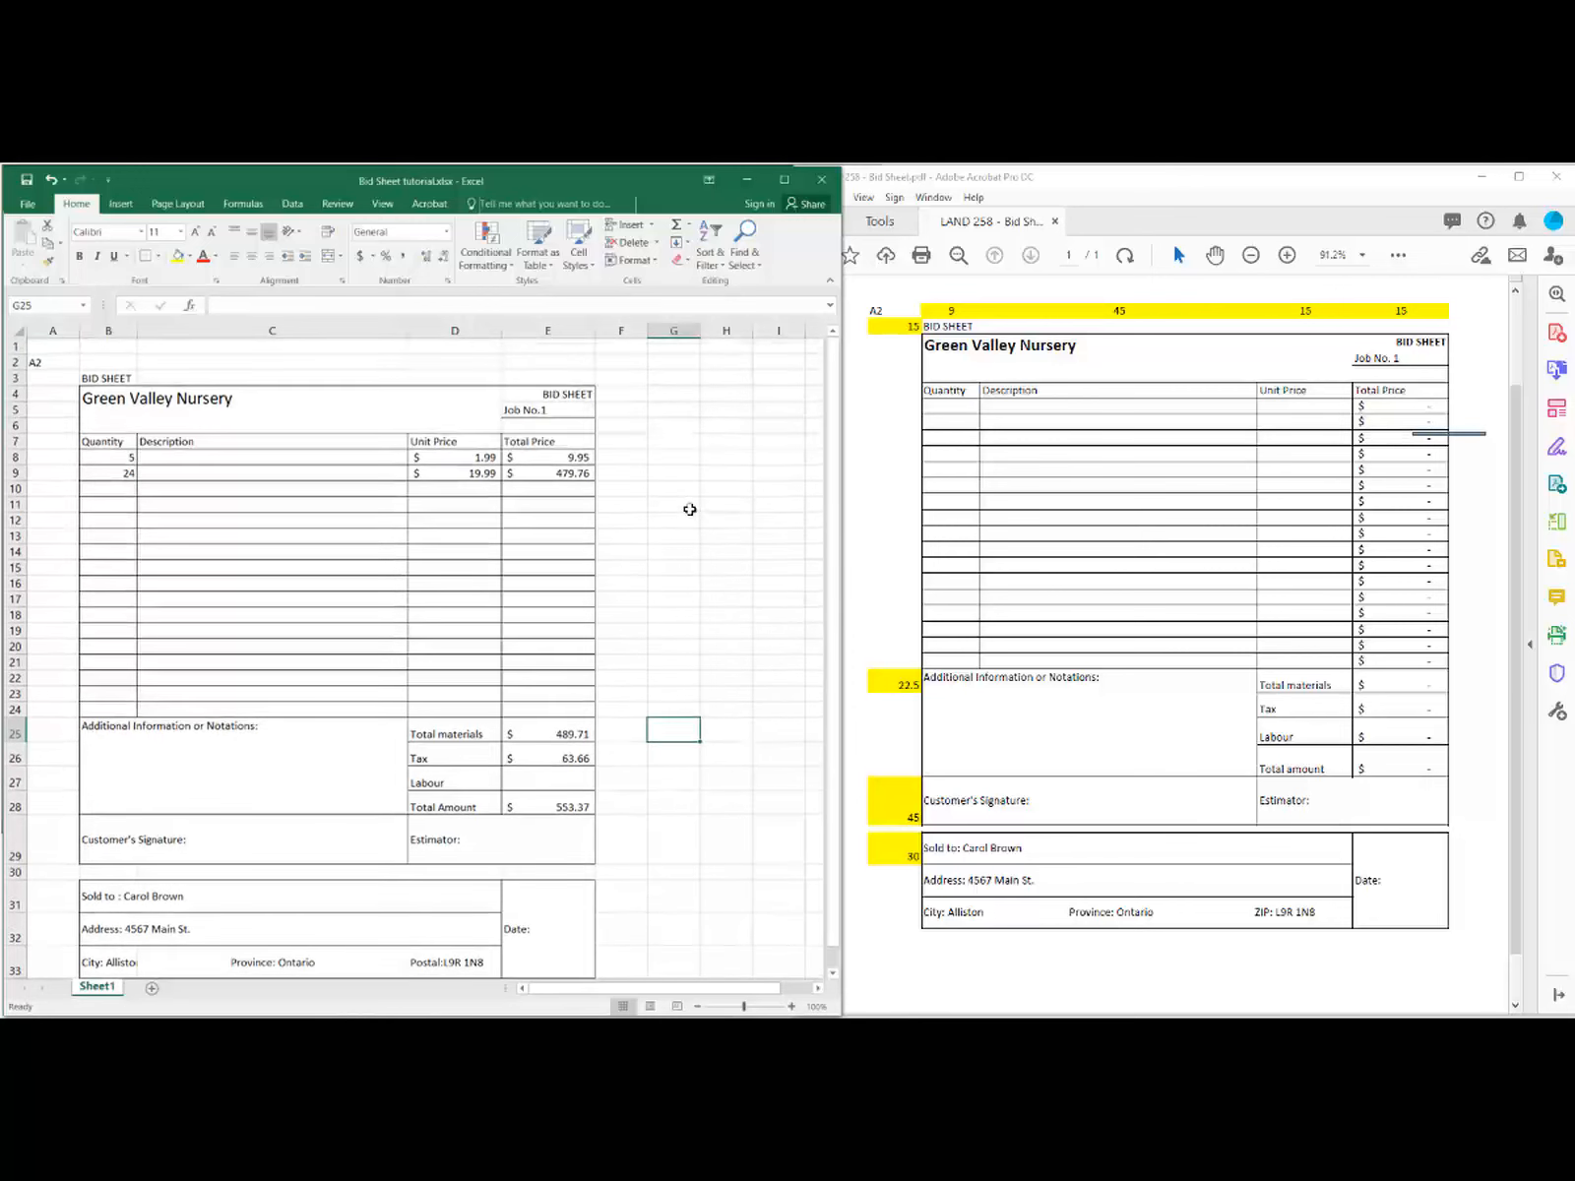
Step: Preview how the active sheet fits on the printed page, then return to the worksheet
{"action": "left_click", "coordinate": [29, 204]}
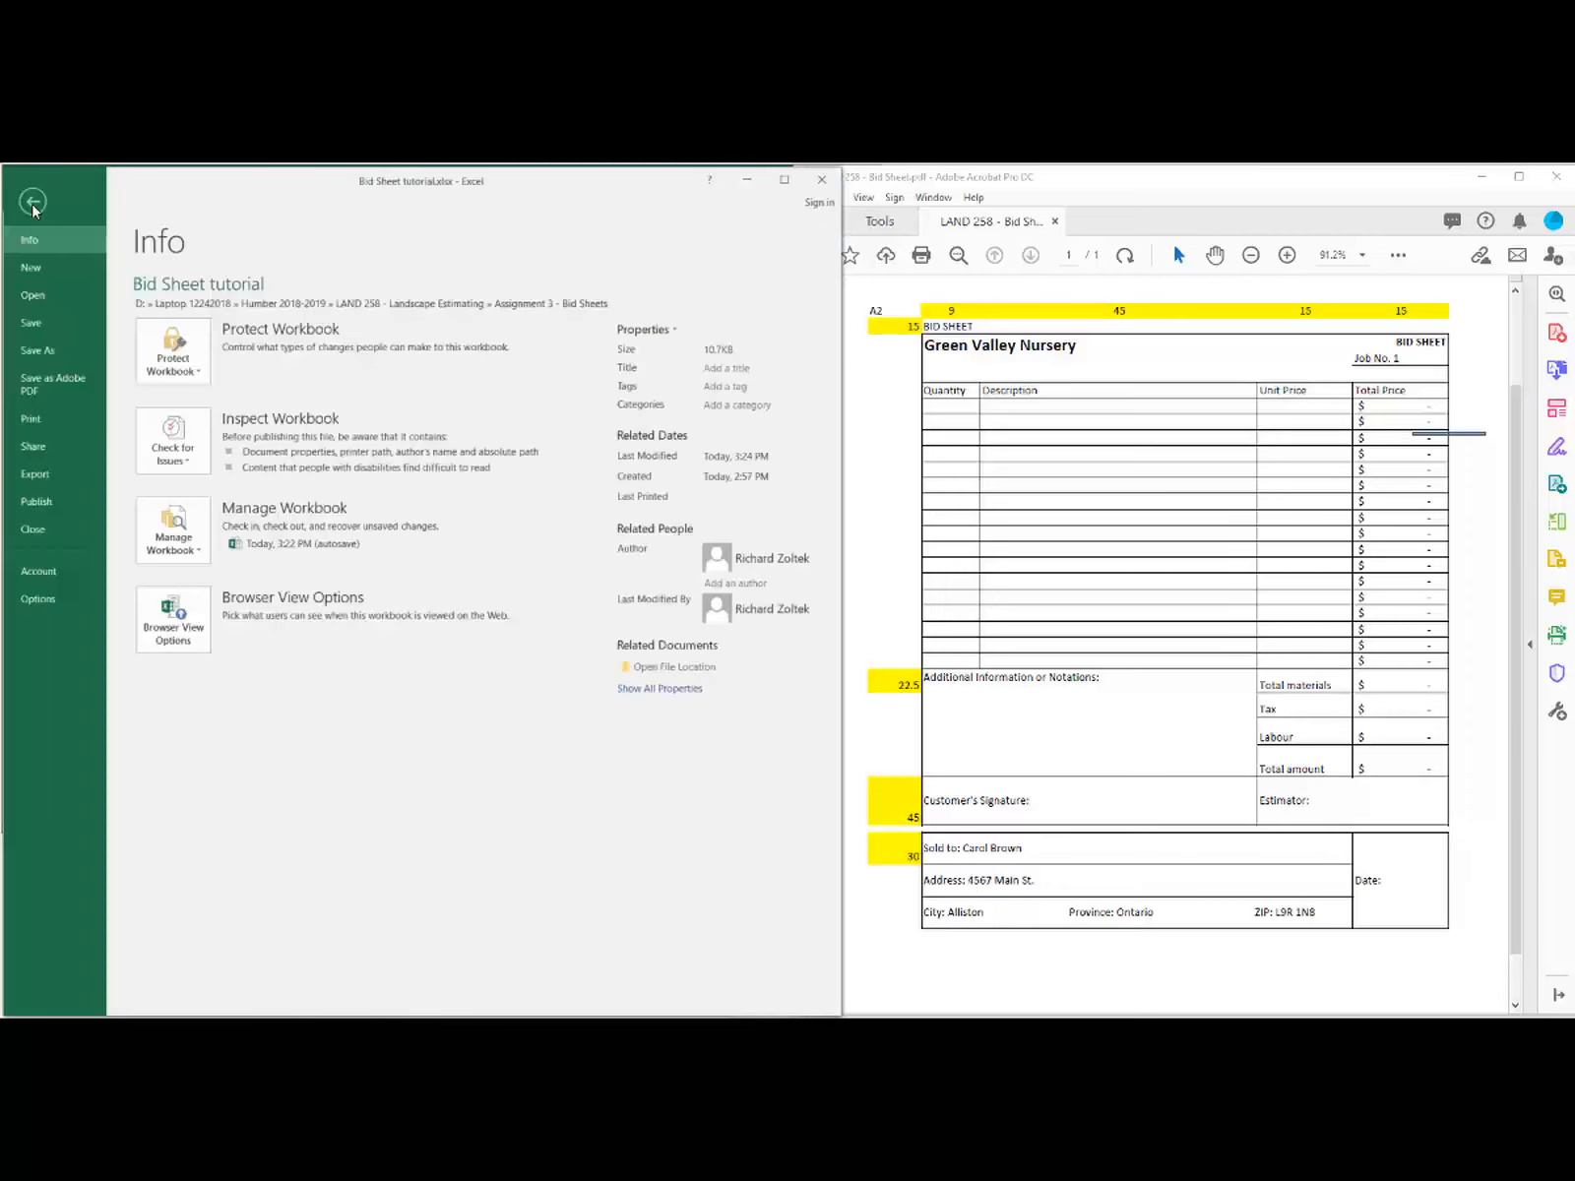
{"action": "left_click", "coordinate": [36, 421]}
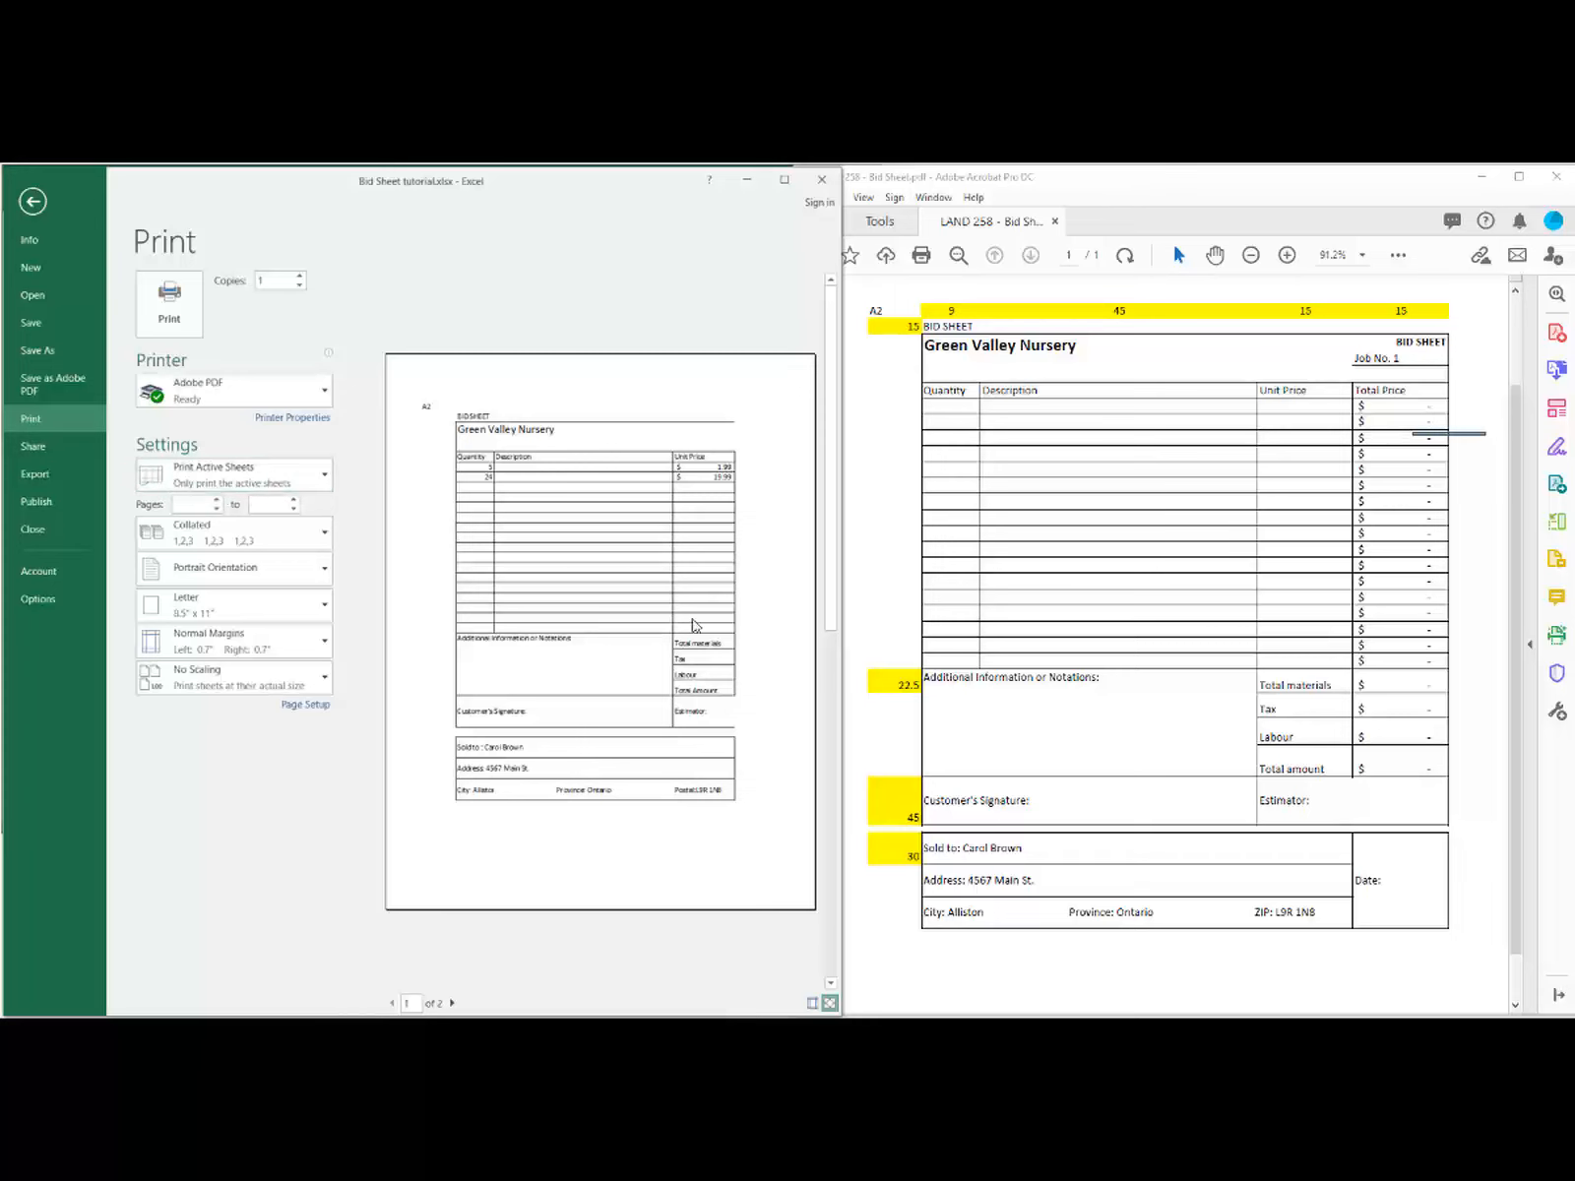
{"action": "left_click", "coordinate": [33, 202]}
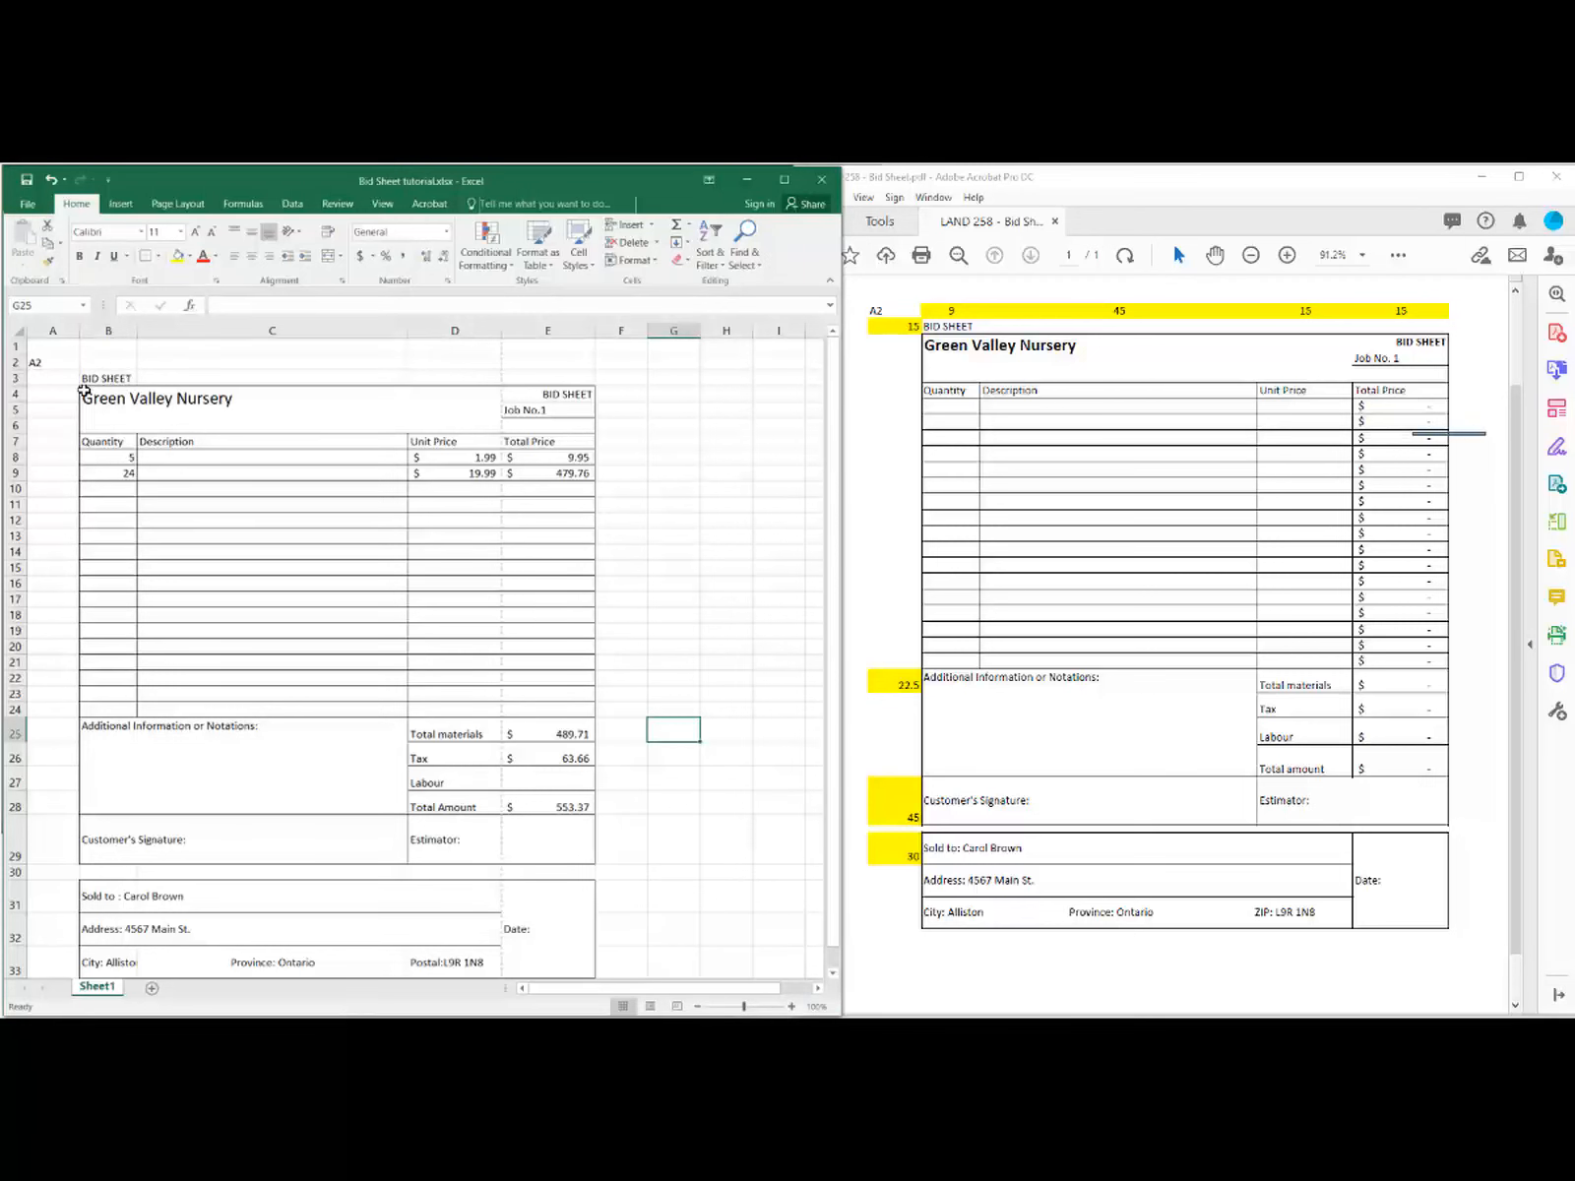
Step: Print only the bid form range B4:E33 as a selection with the Adobe PDF printer
{"action": "left_click_drag", "start_coordinate": [85, 391], "coordinate": [422, 906]}
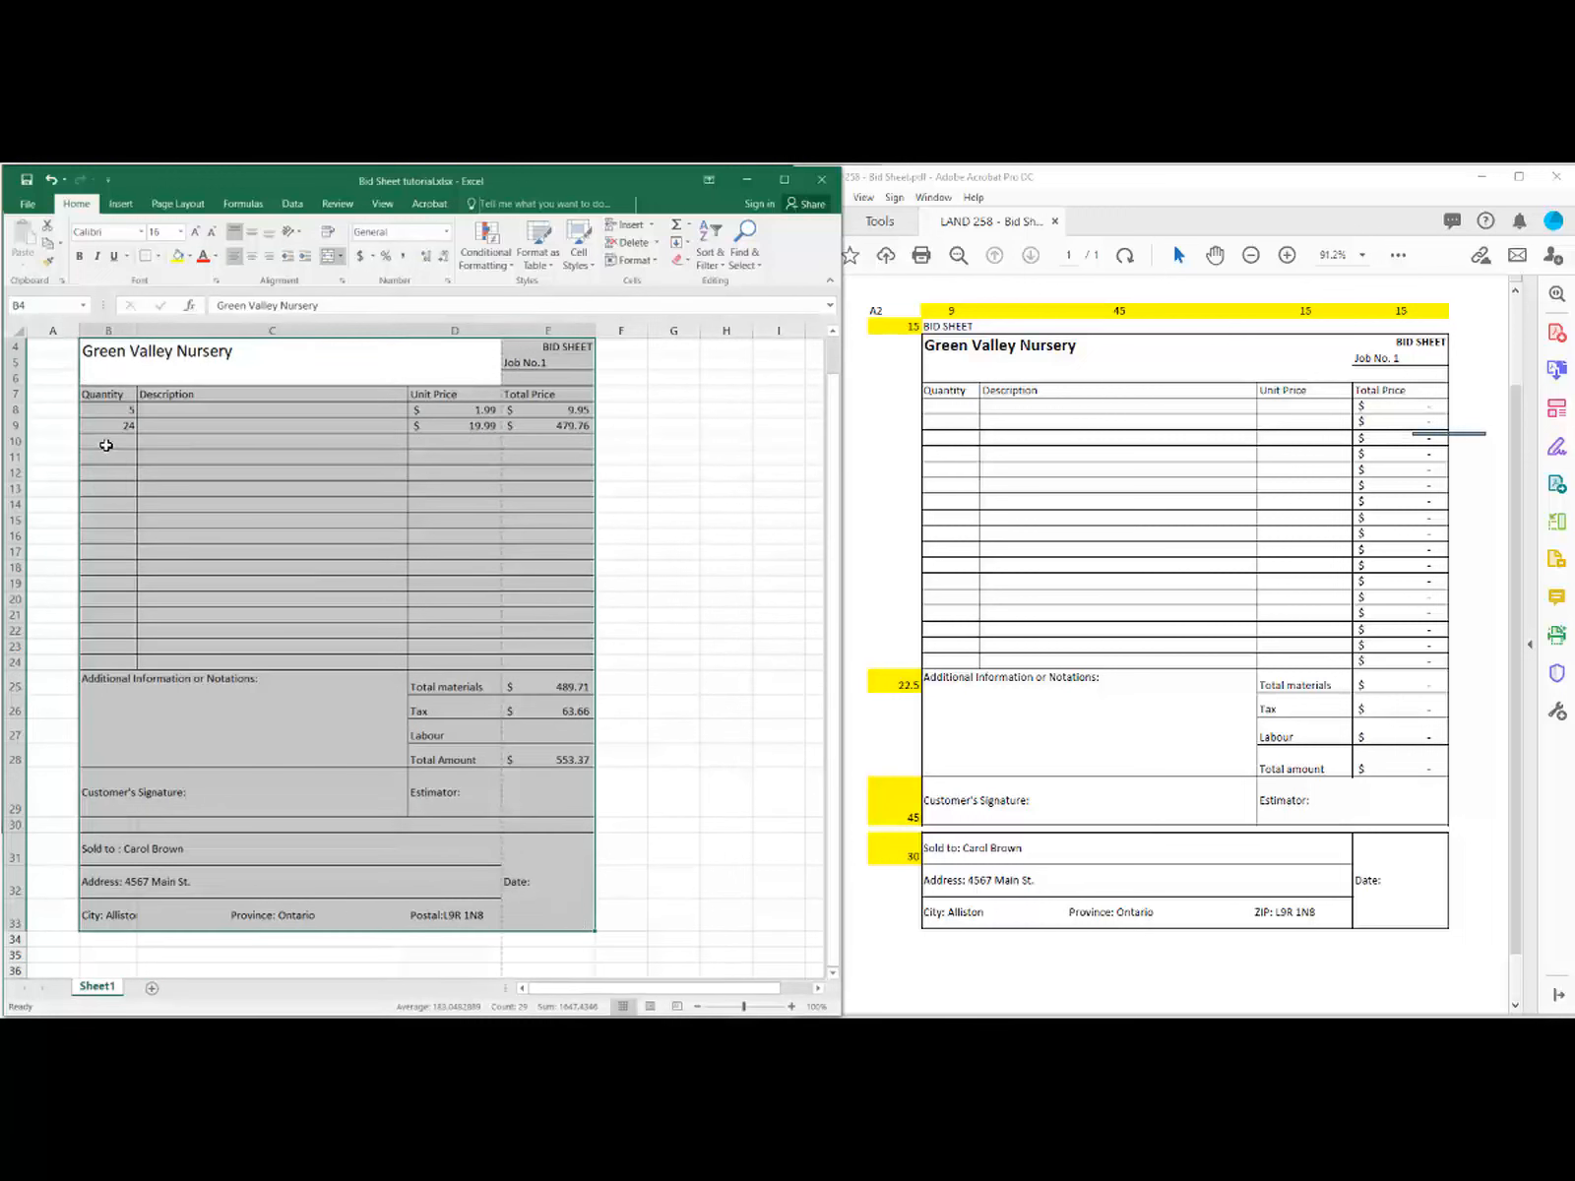
{"action": "left_click", "coordinate": [29, 207]}
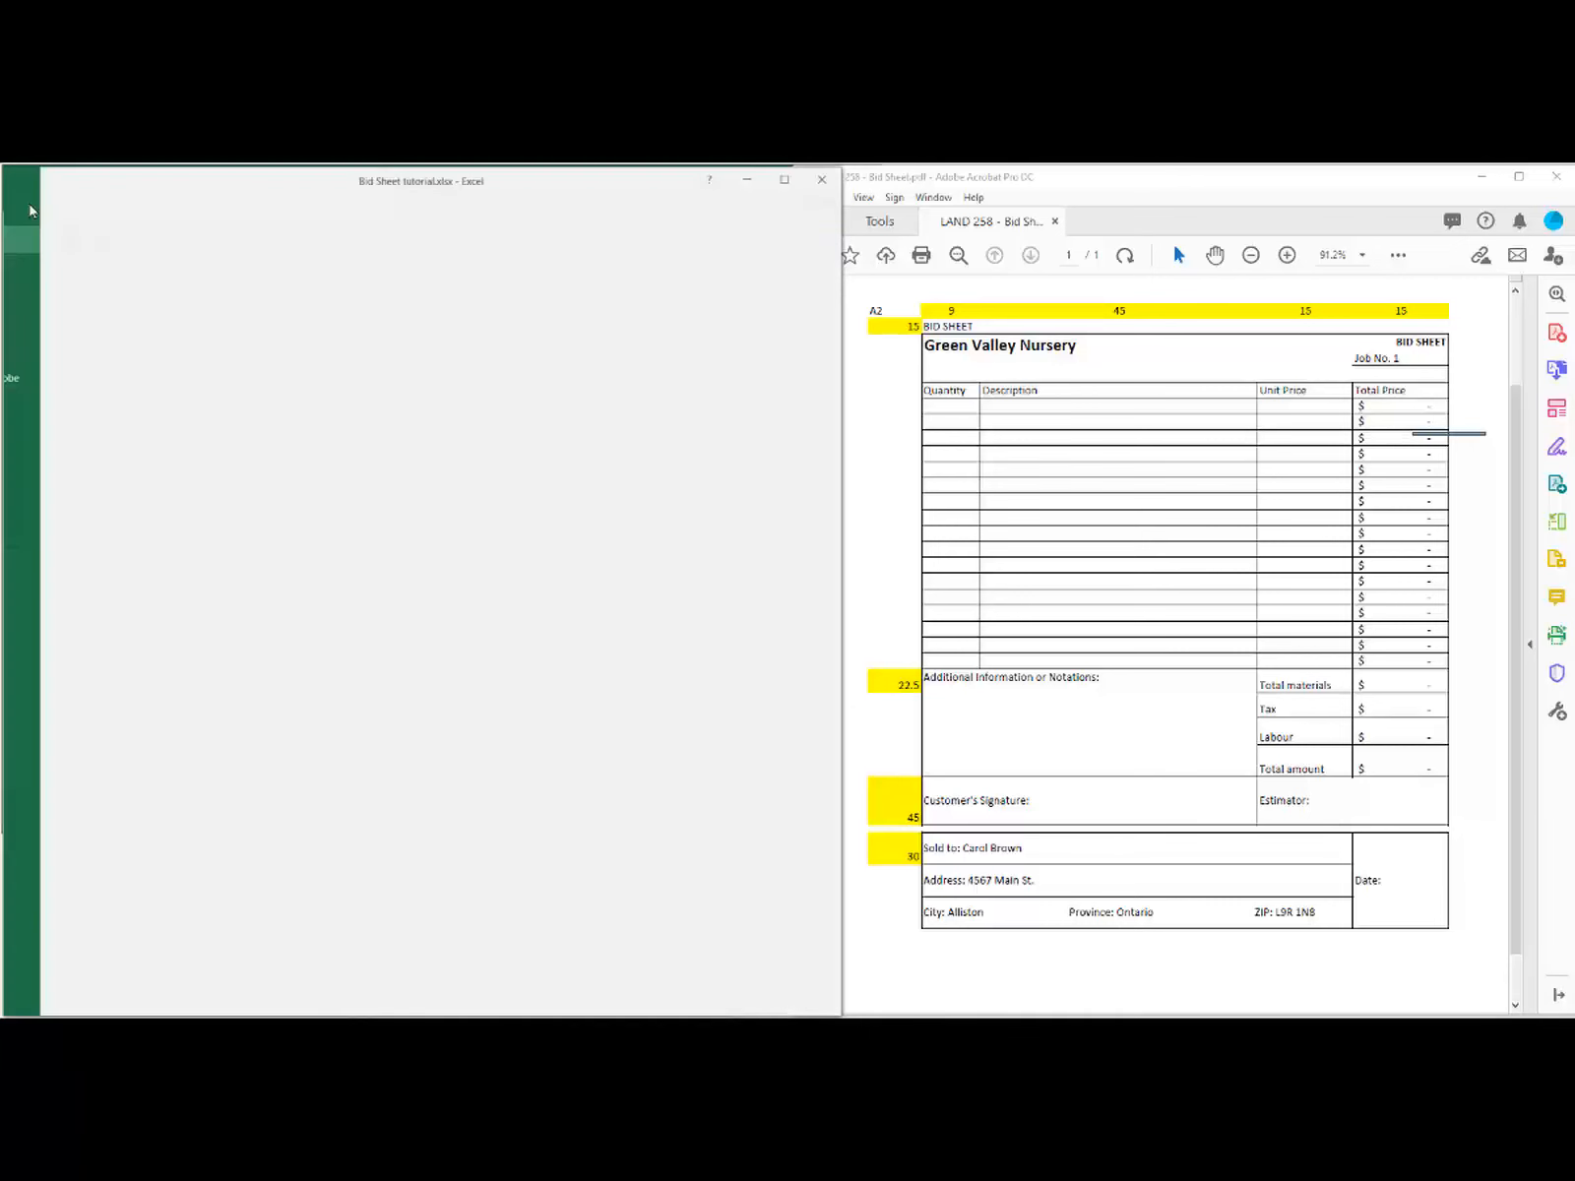
{"action": "left_click", "coordinate": [48, 418]}
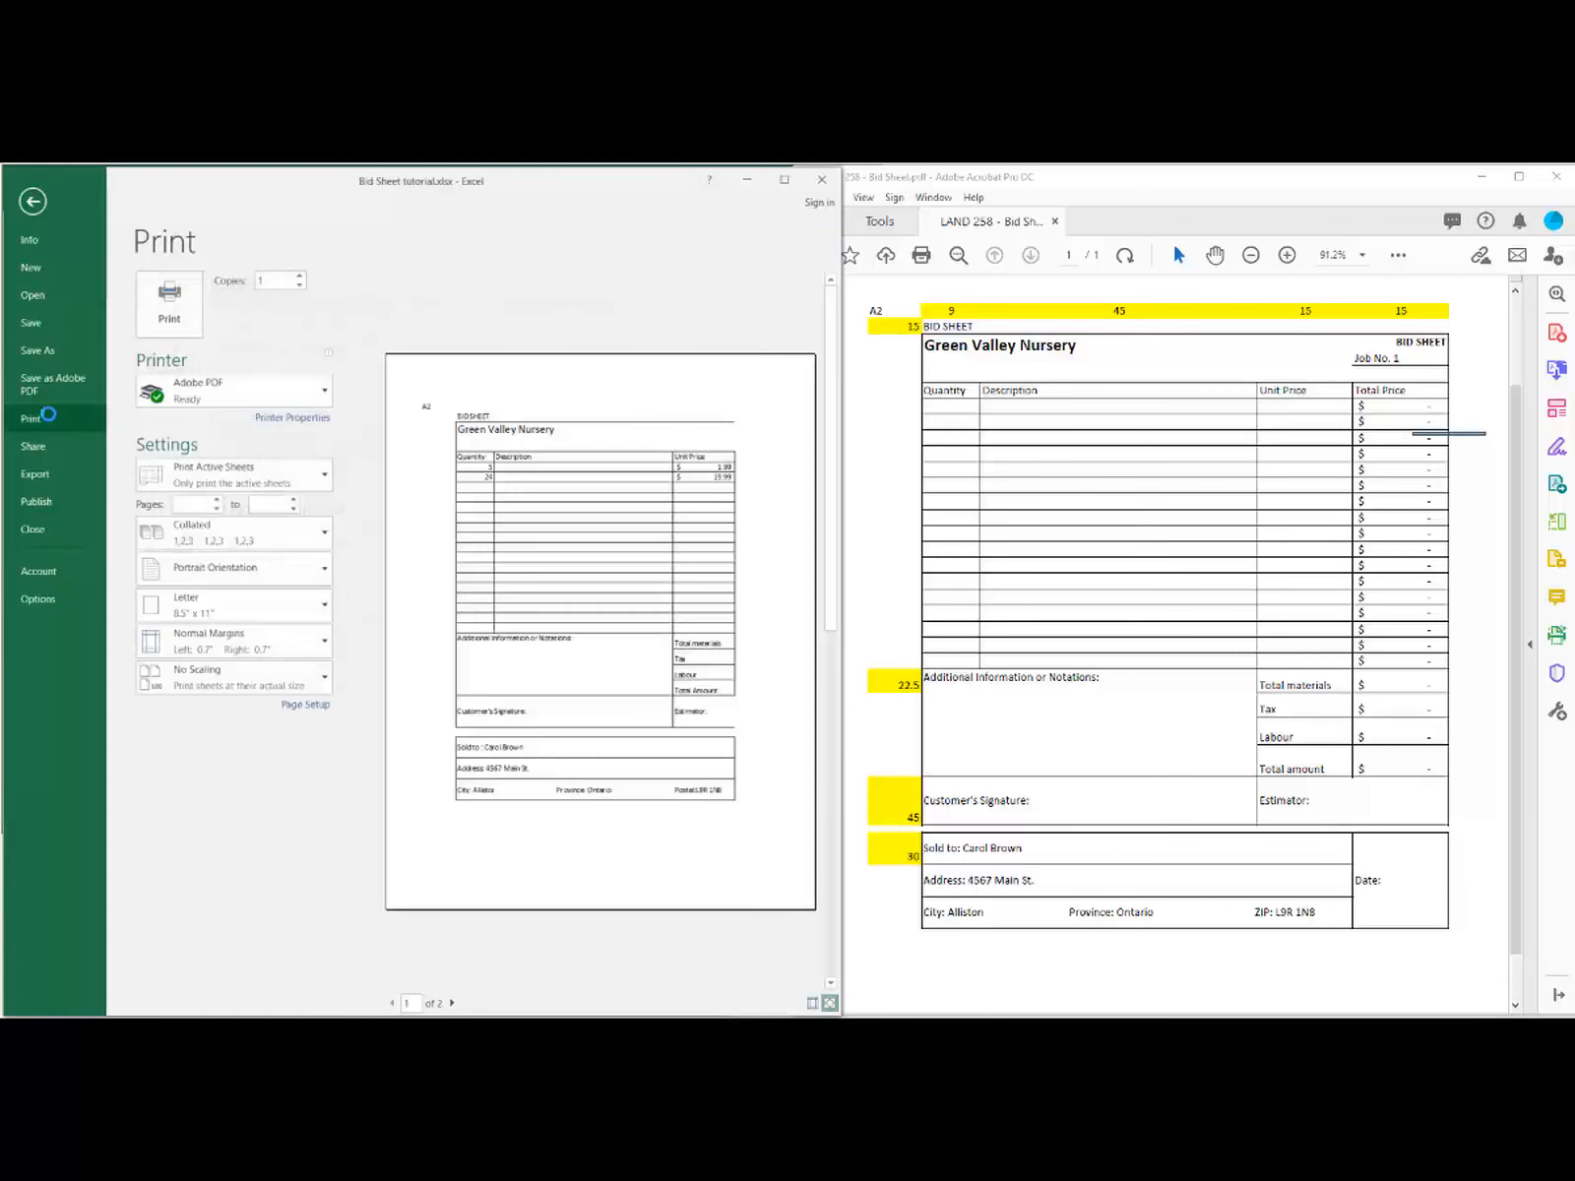
{"action": "left_click", "coordinate": [254, 478]}
{"action": "key", "text": "Escape"}
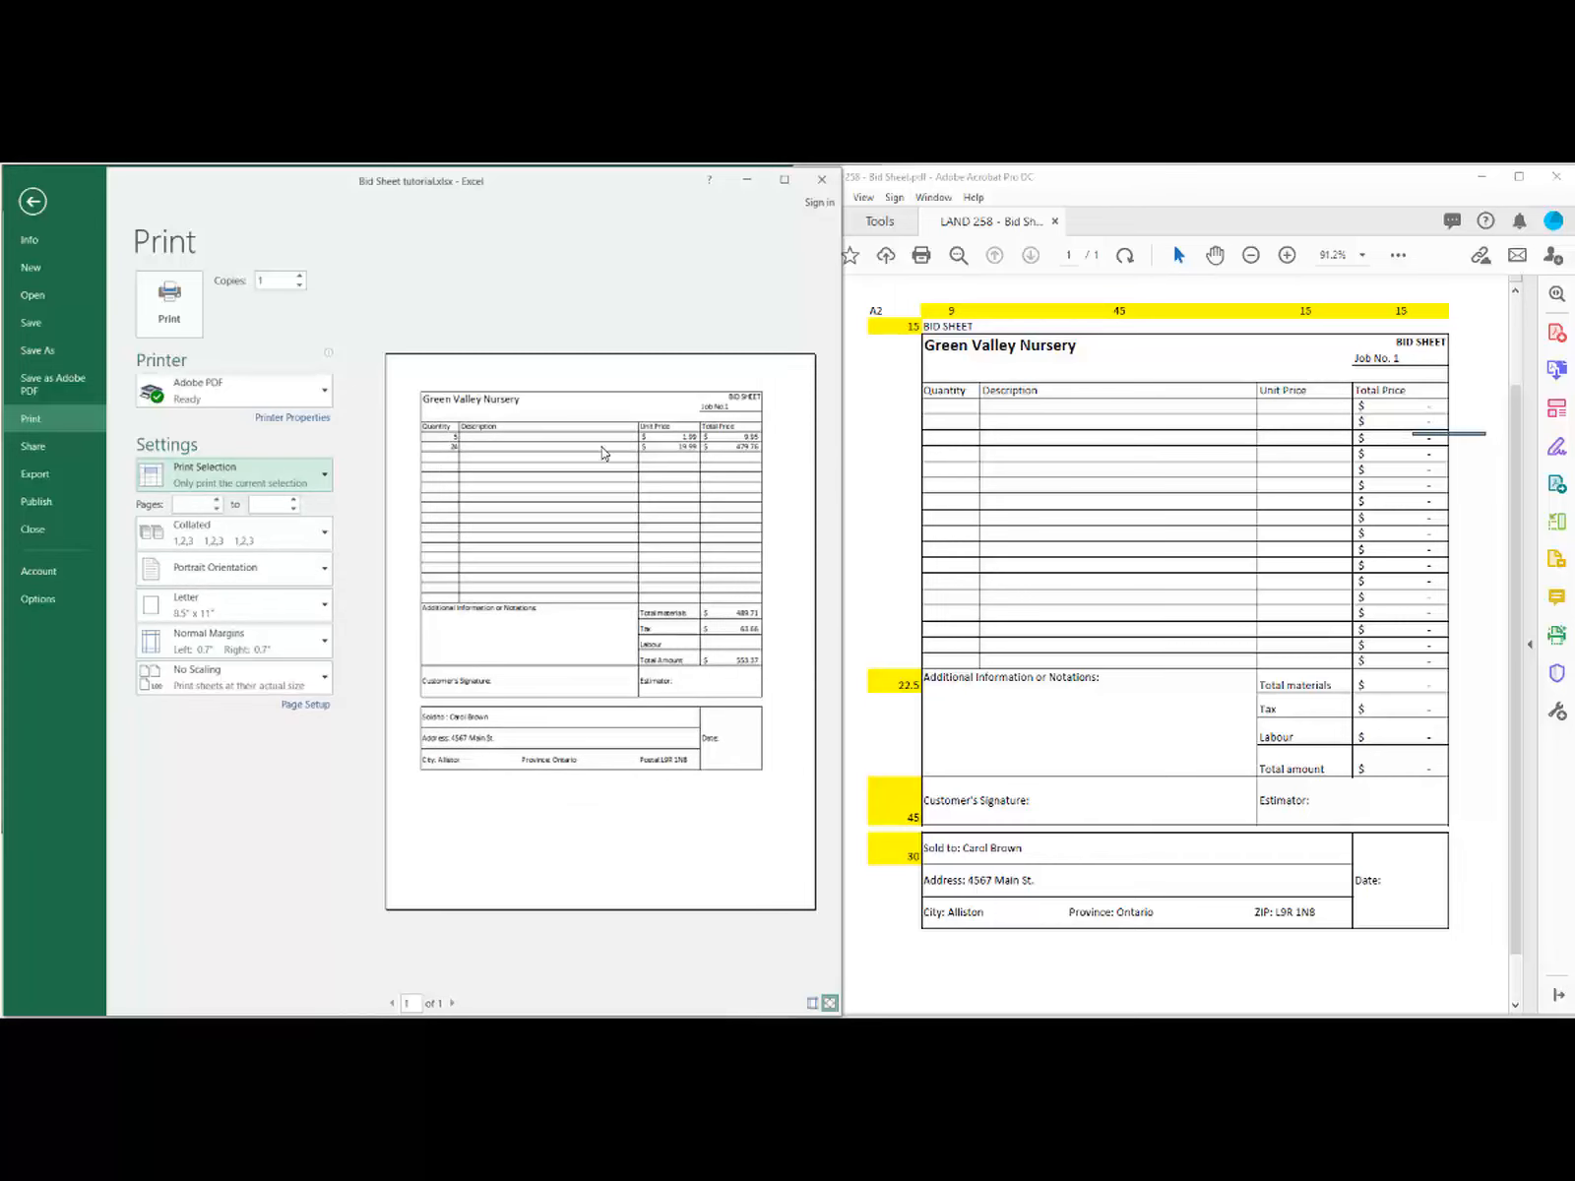
{"action": "left_click", "coordinate": [173, 313]}
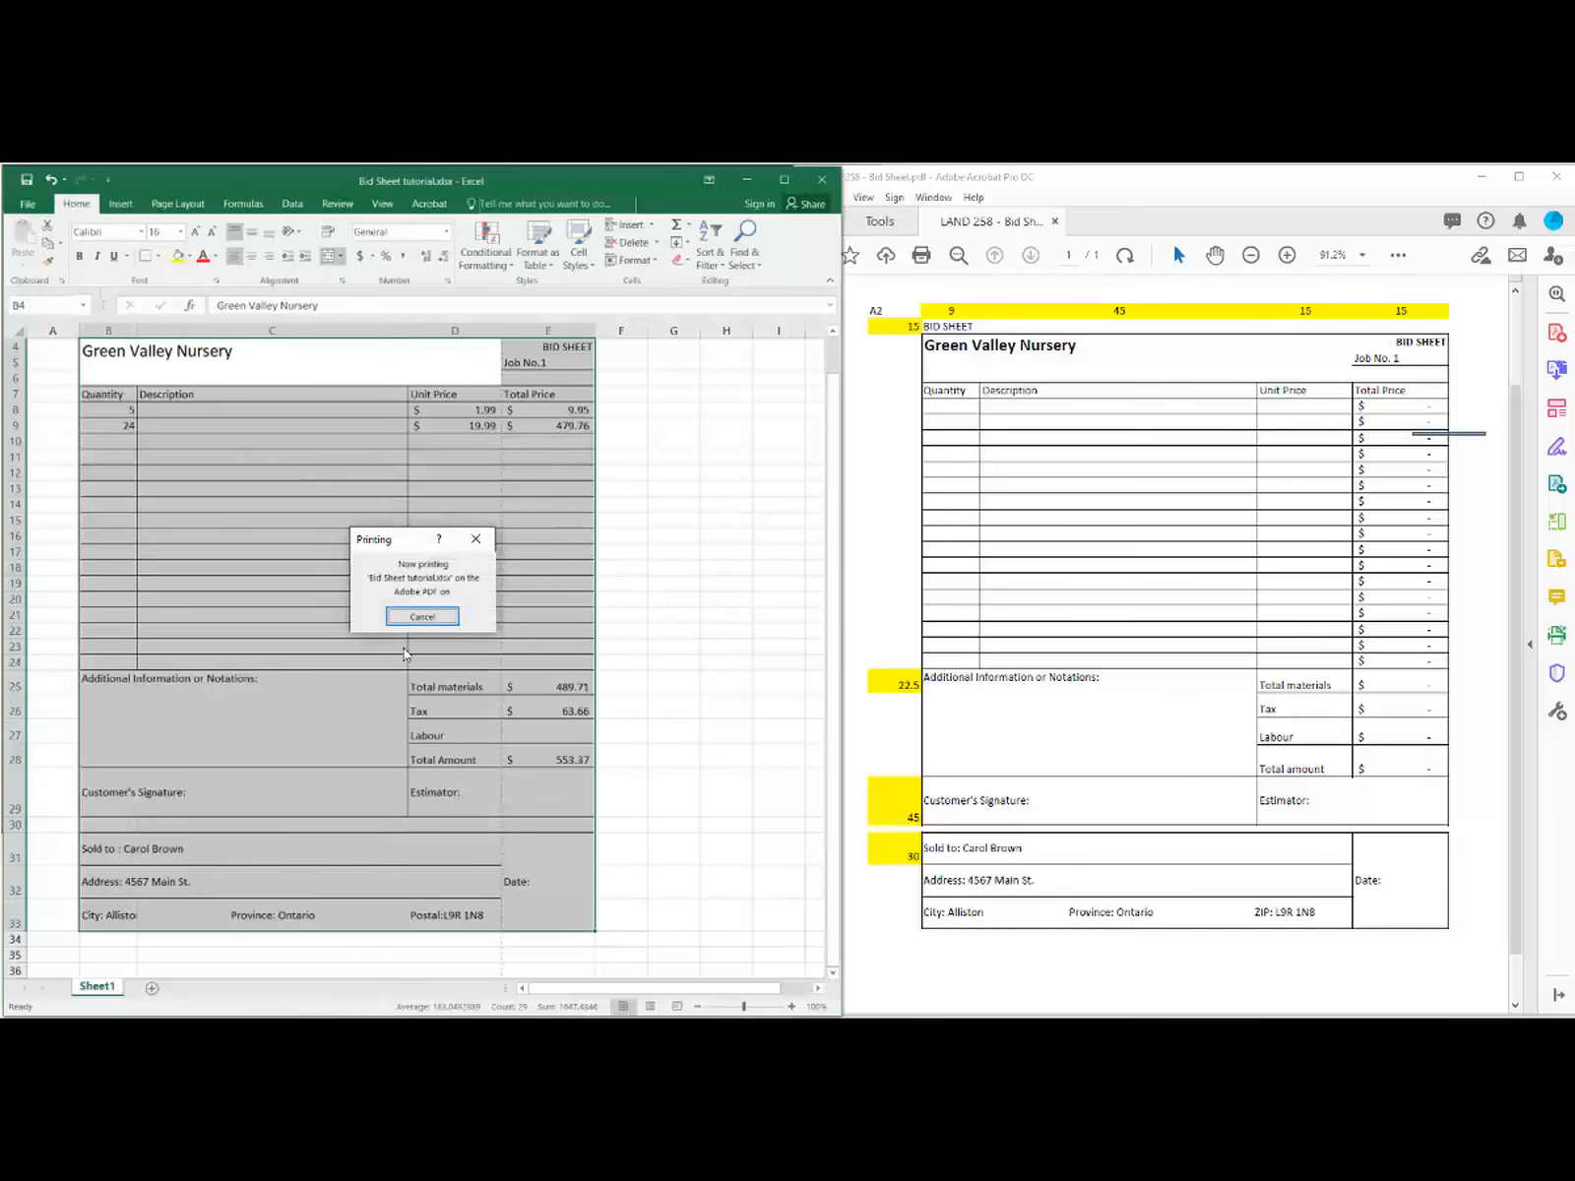